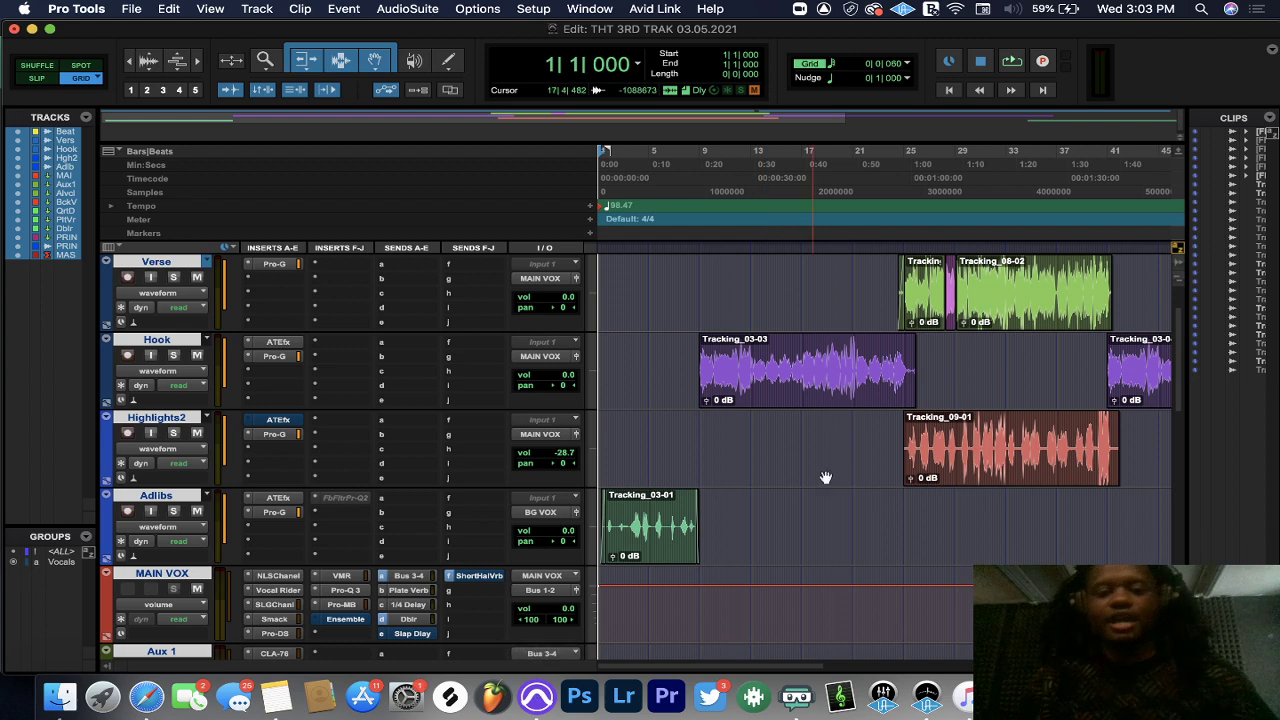
- Trim the end of the Tracking_03-03 clip on the Hook track back slightly to 25|2|720
{"action": "scroll", "coordinate": [829, 474], "scroll_direction": "up", "scroll_amount": 2}
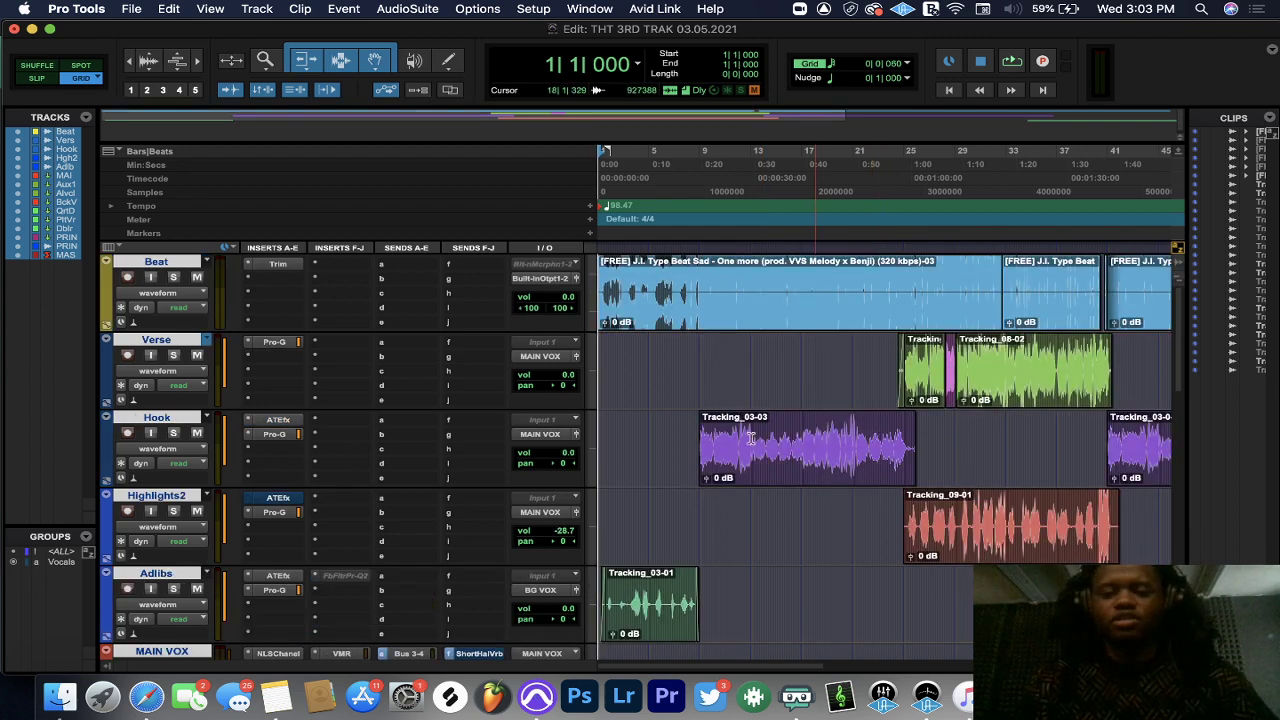
{"action": "left_click_drag", "start_coordinate": [912, 424], "coordinate": [906, 420]}
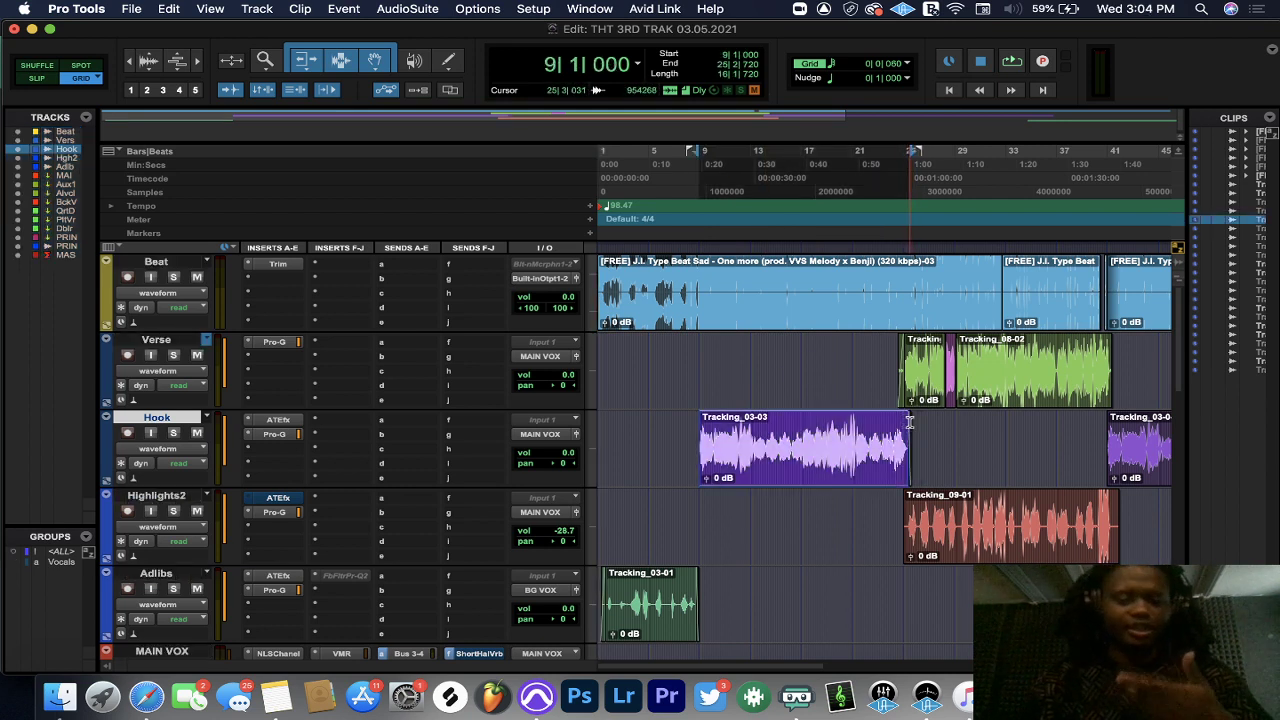
{"action": "scroll", "coordinate": [891, 437], "scroll_direction": "down", "scroll_amount": 4}
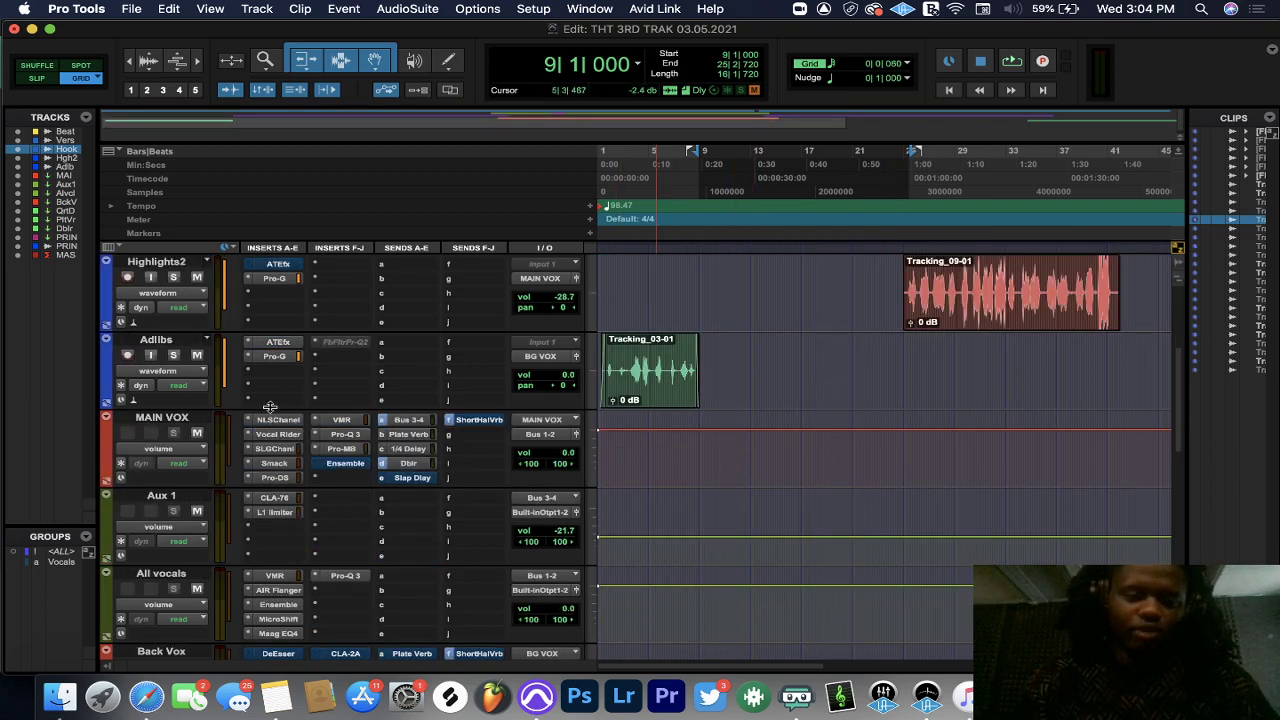
{"action": "scroll", "coordinate": [270, 407], "scroll_direction": "up", "scroll_amount": 4}
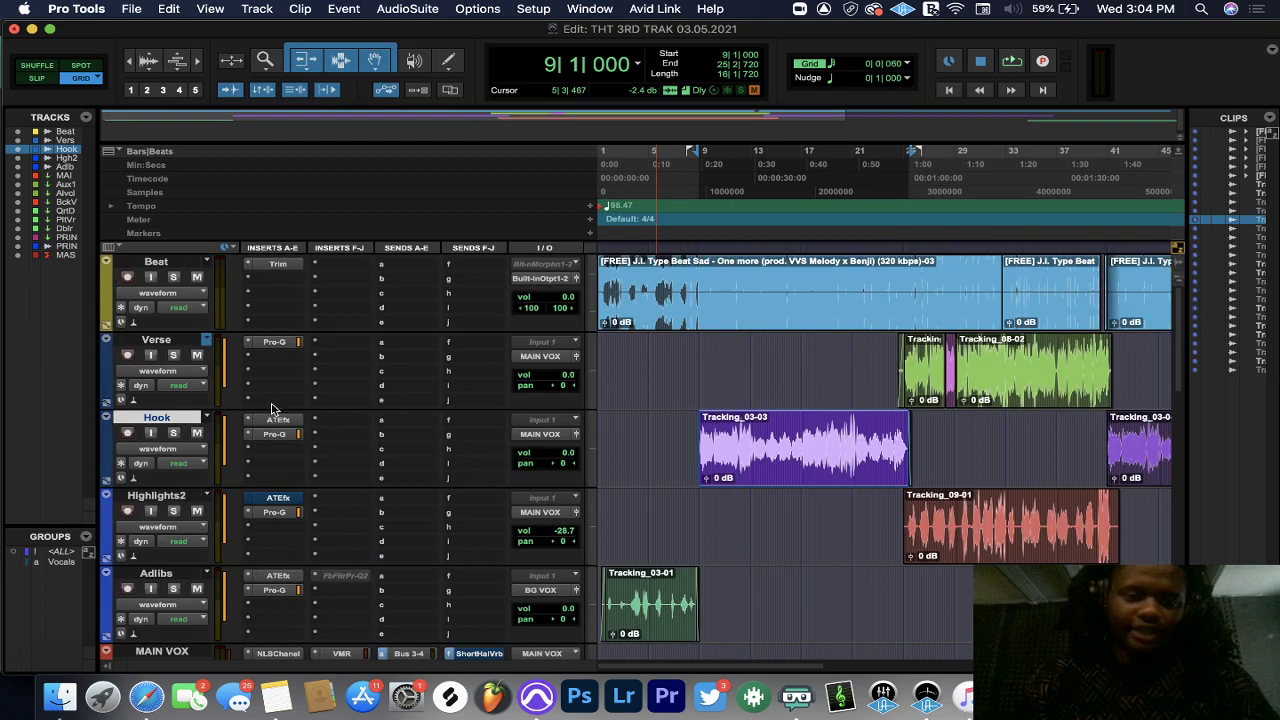
- Review the FabFilter Pro-G gate settings on the Verse track
{"action": "left_click", "coordinate": [278, 343]}
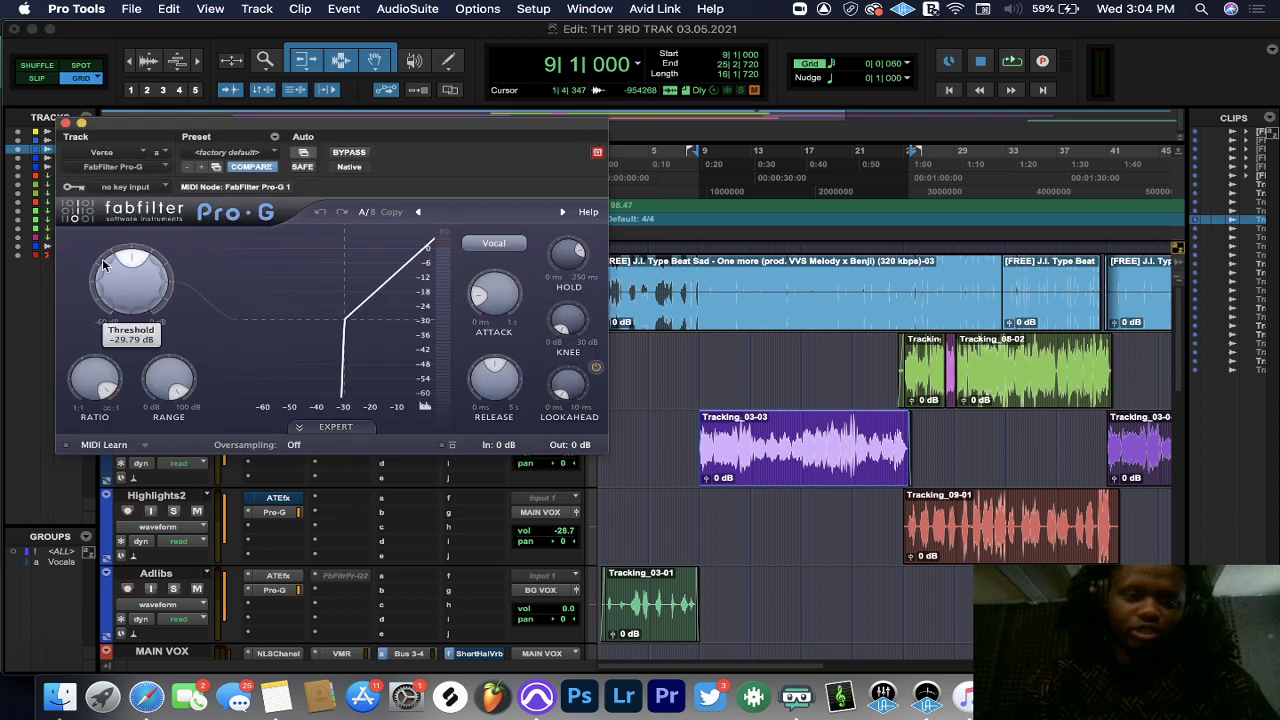
{"action": "left_click", "coordinate": [65, 122]}
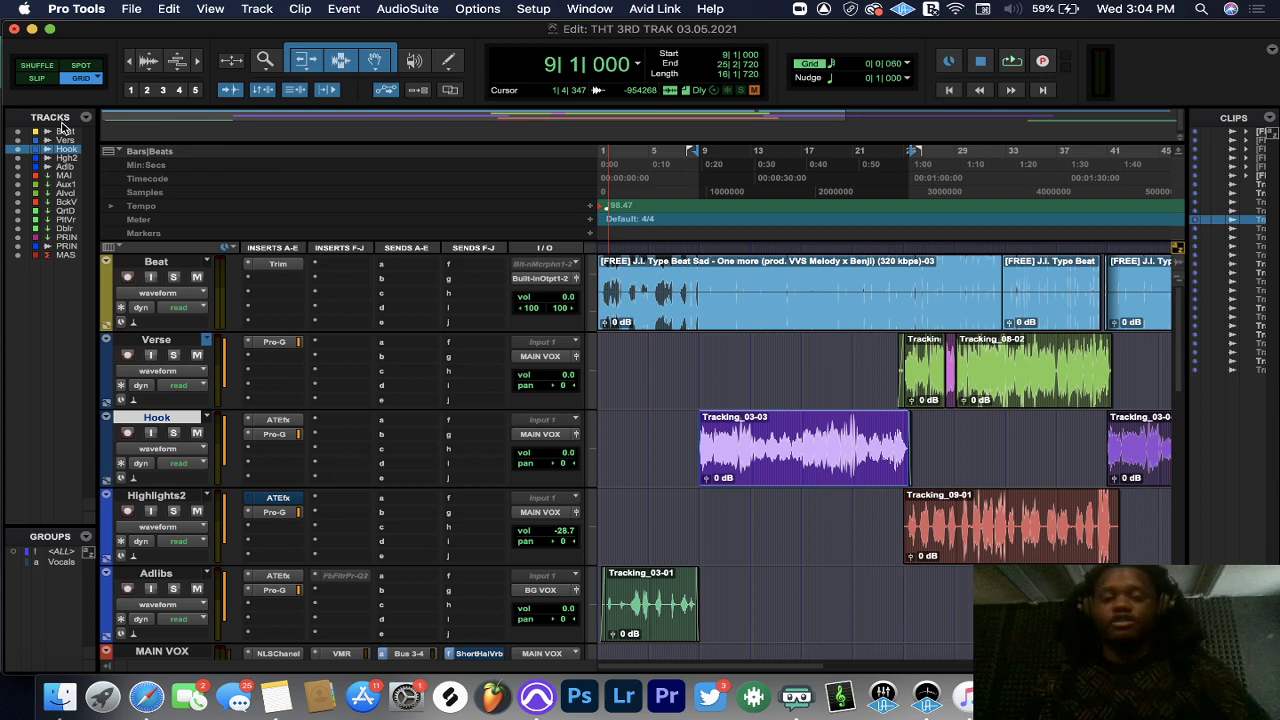
{"action": "left_click", "coordinate": [274, 345]}
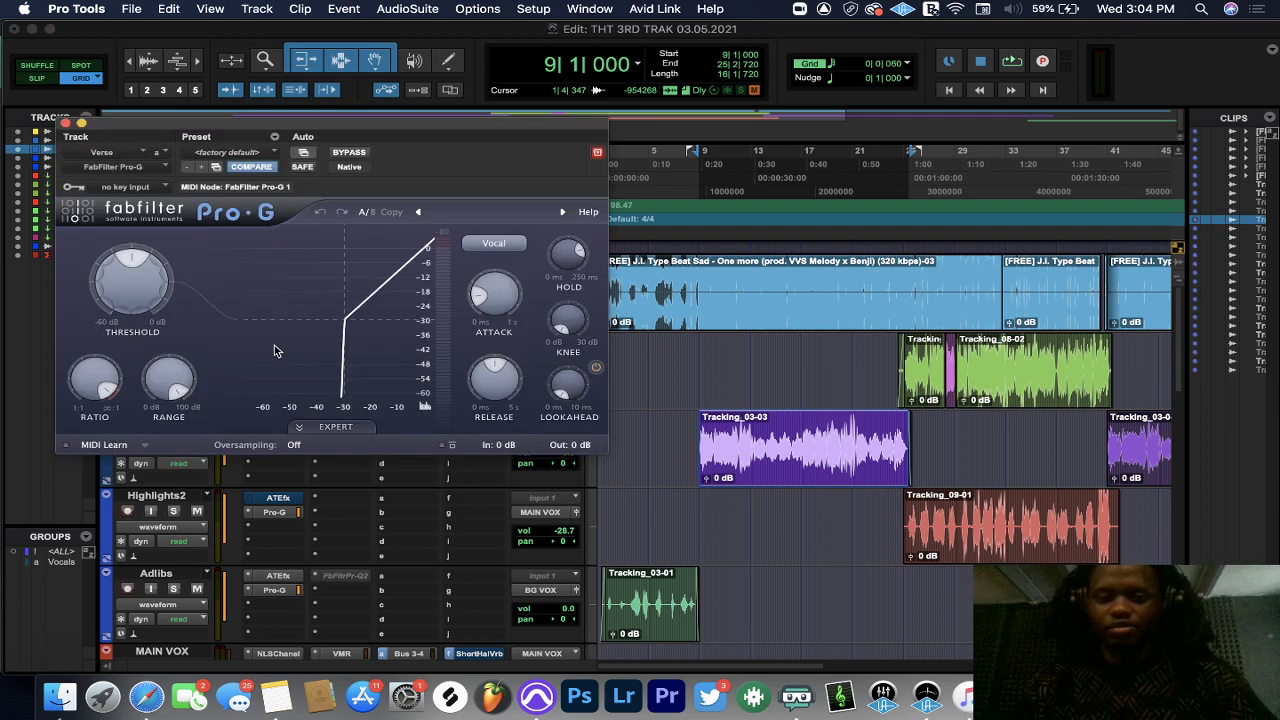
{"action": "left_click", "coordinate": [65, 122]}
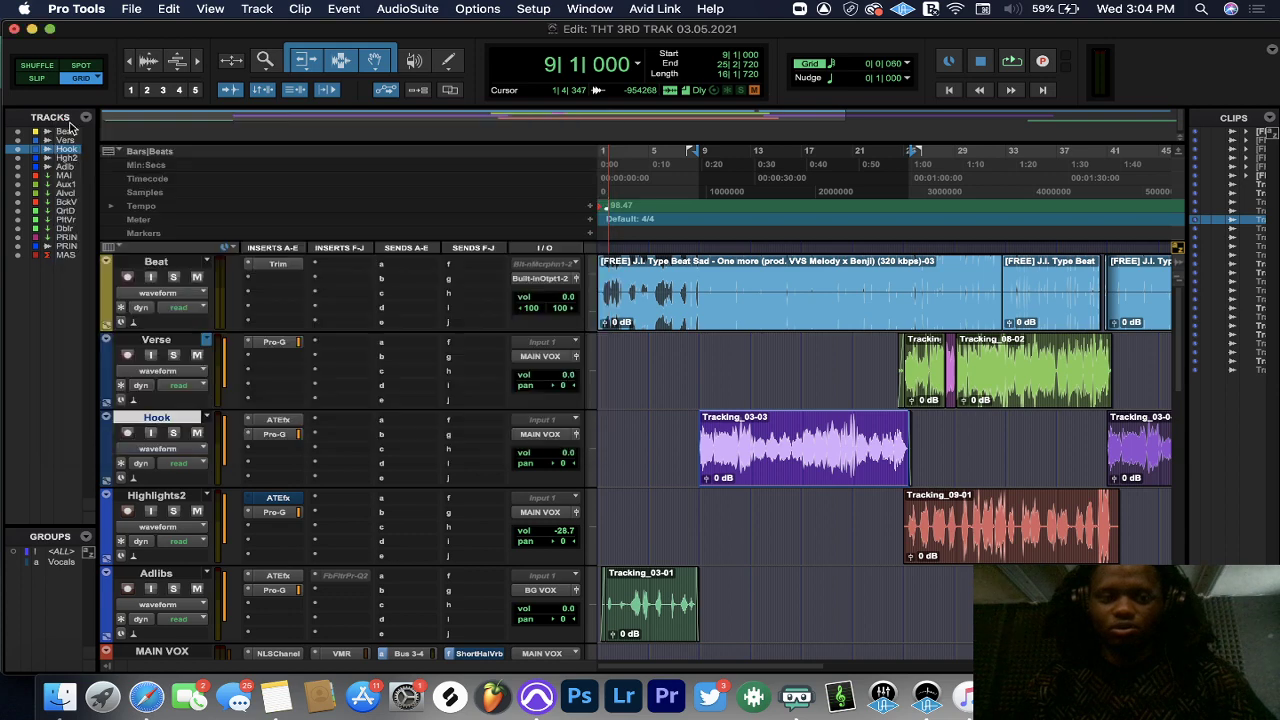
- Try Avid's Dyn3 Expander/Gate (mono) in insert slot F of the Verse track and remove it again
{"action": "left_click", "coordinate": [361, 344]}
{"action": "mouse_move", "coordinate": [400, 343]}
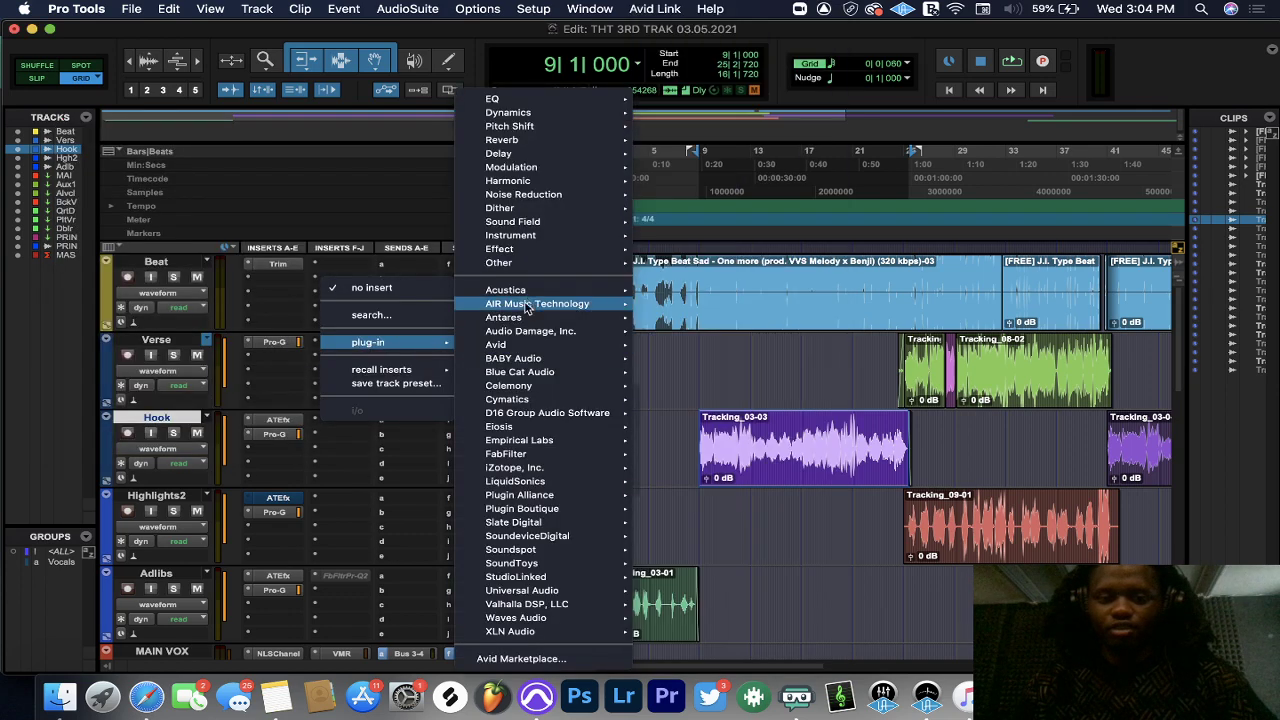
{"action": "mouse_move", "coordinate": [514, 349]}
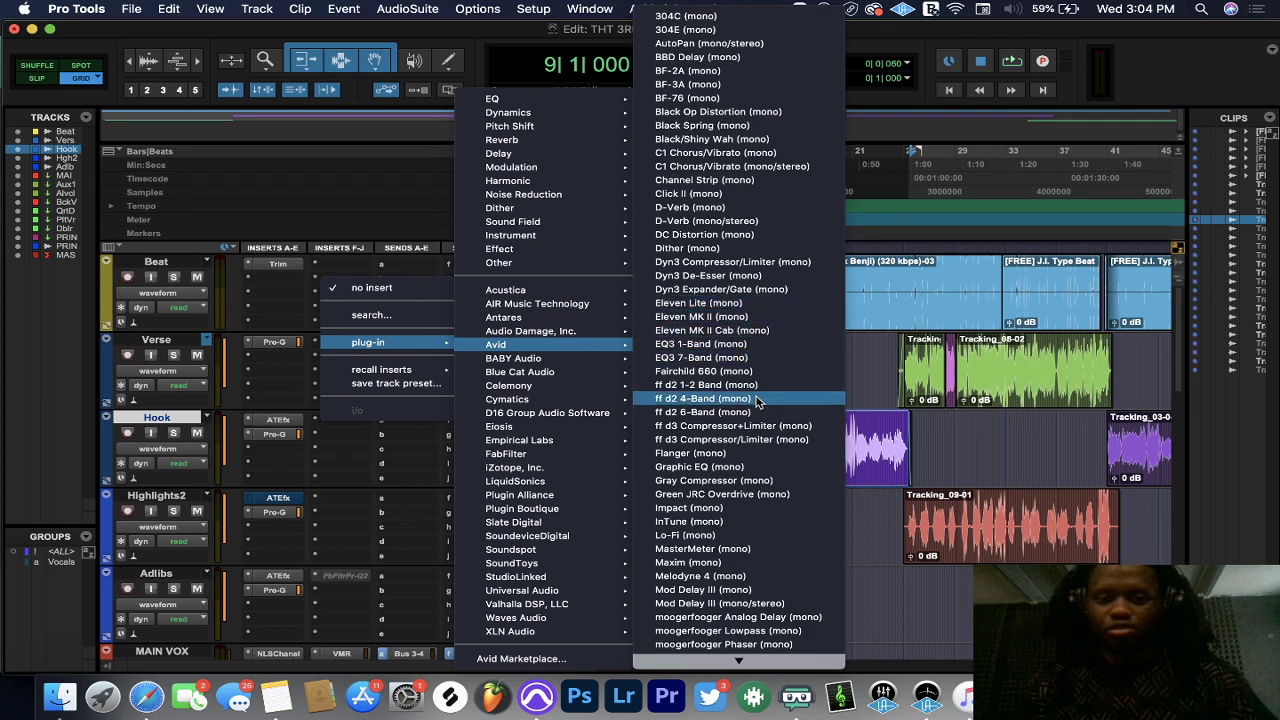
{"action": "left_click", "coordinate": [730, 290]}
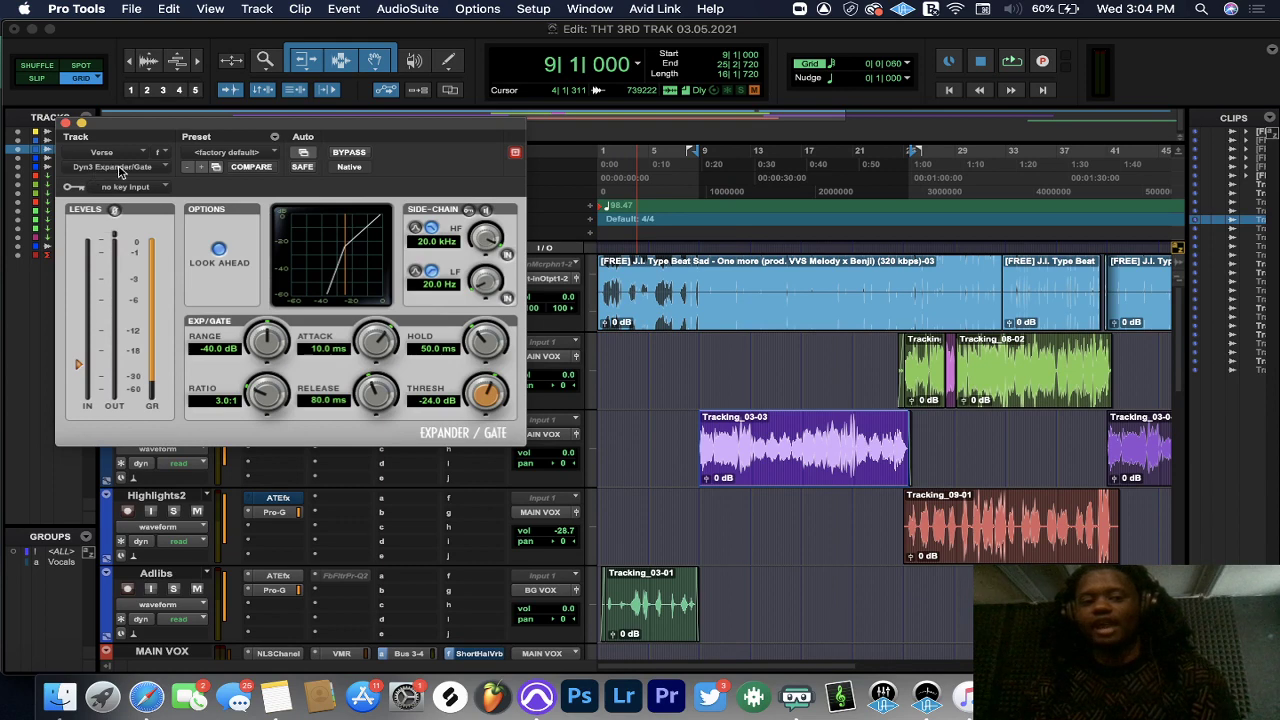
{"action": "left_click", "coordinate": [119, 167]}
{"action": "left_click", "coordinate": [130, 121]}
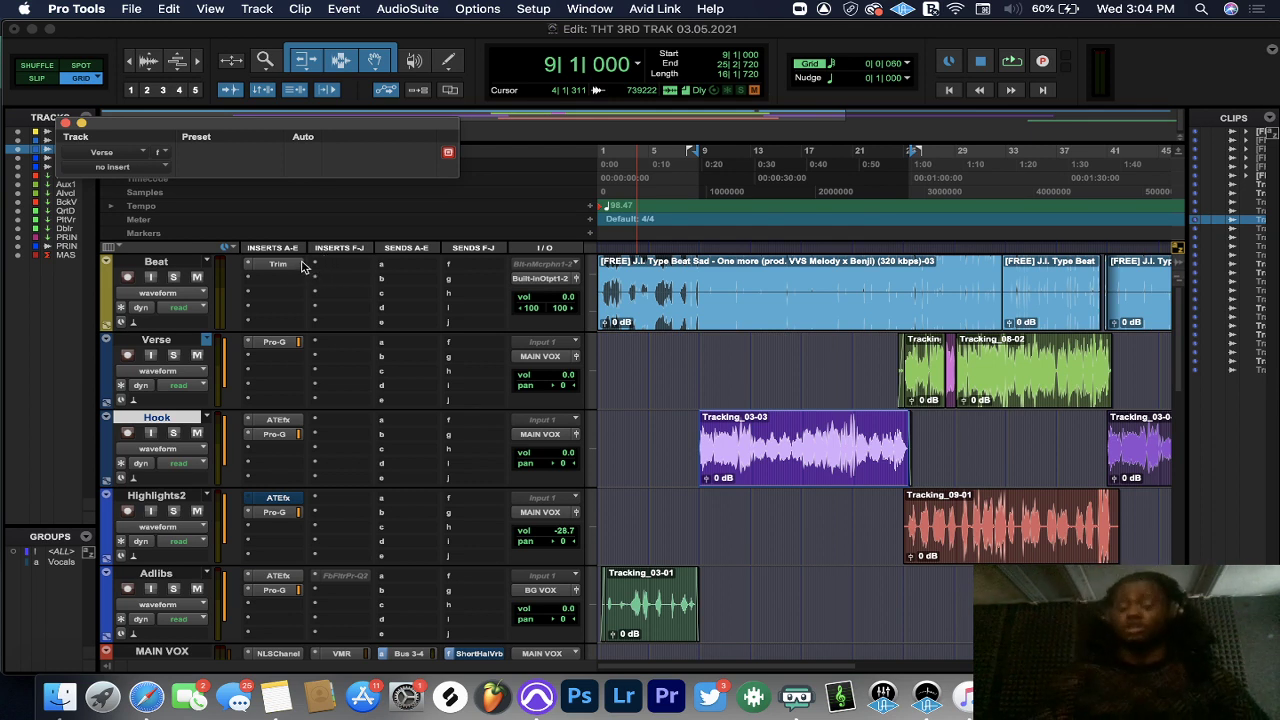
- Review the Auto-Tune EFX+ settings on the Hook track, including key, scale, retune speed and humanize
{"action": "left_click", "coordinate": [270, 414]}
{"action": "left_click", "coordinate": [271, 417]}
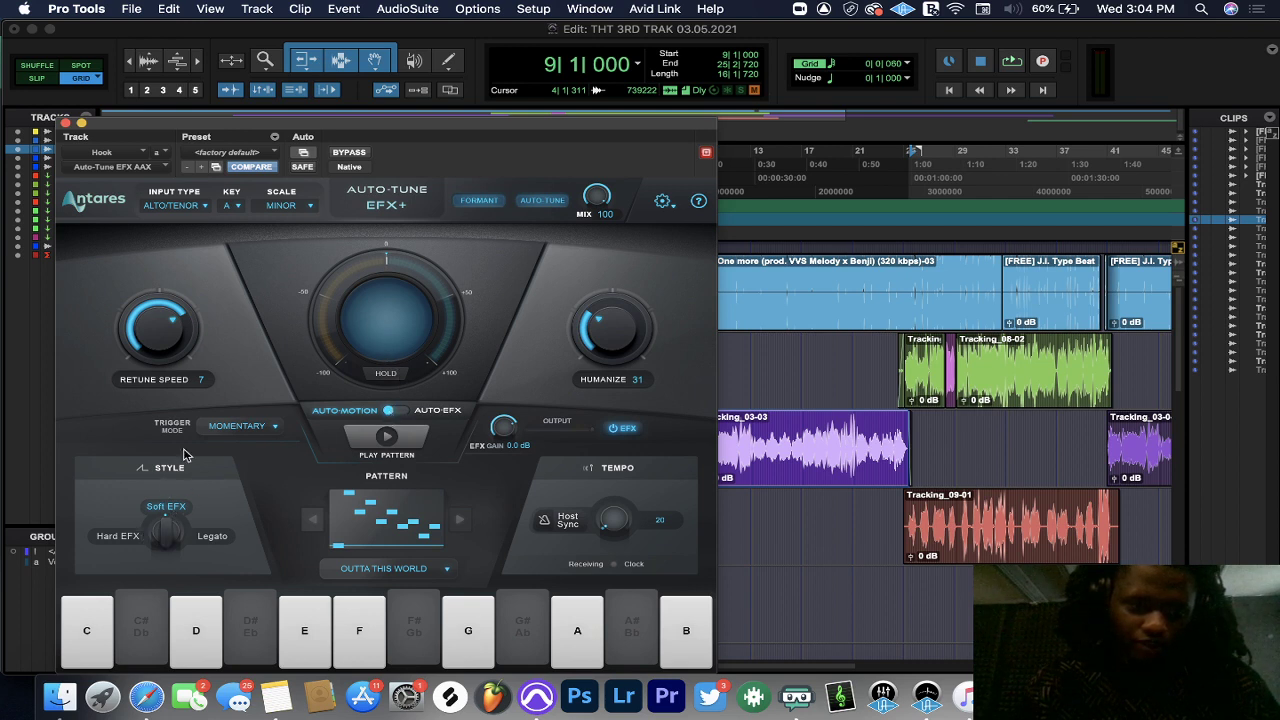
{"action": "left_click", "coordinate": [65, 123]}
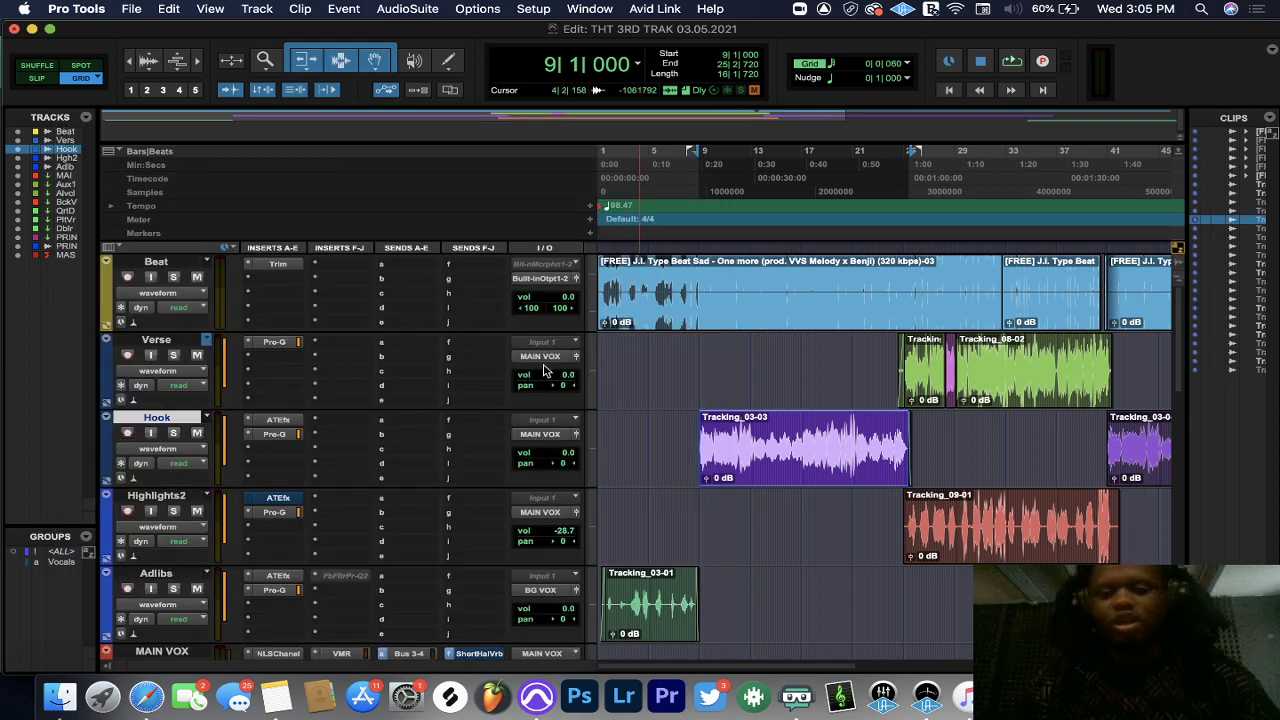
- Review the NLS Channel and Vocal Rider settings on the MAIN VOX track
{"action": "scroll", "coordinate": [700, 427], "scroll_direction": "down", "scroll_amount": 4}
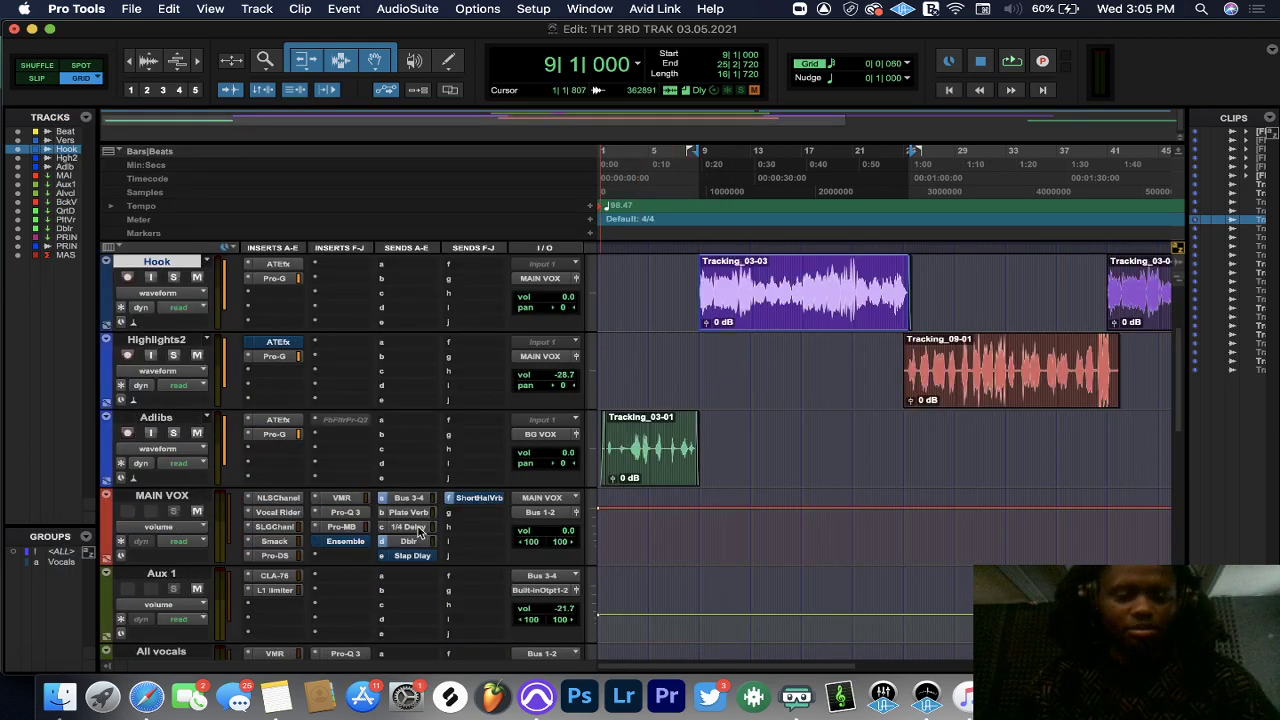
{"action": "left_click", "coordinate": [288, 499]}
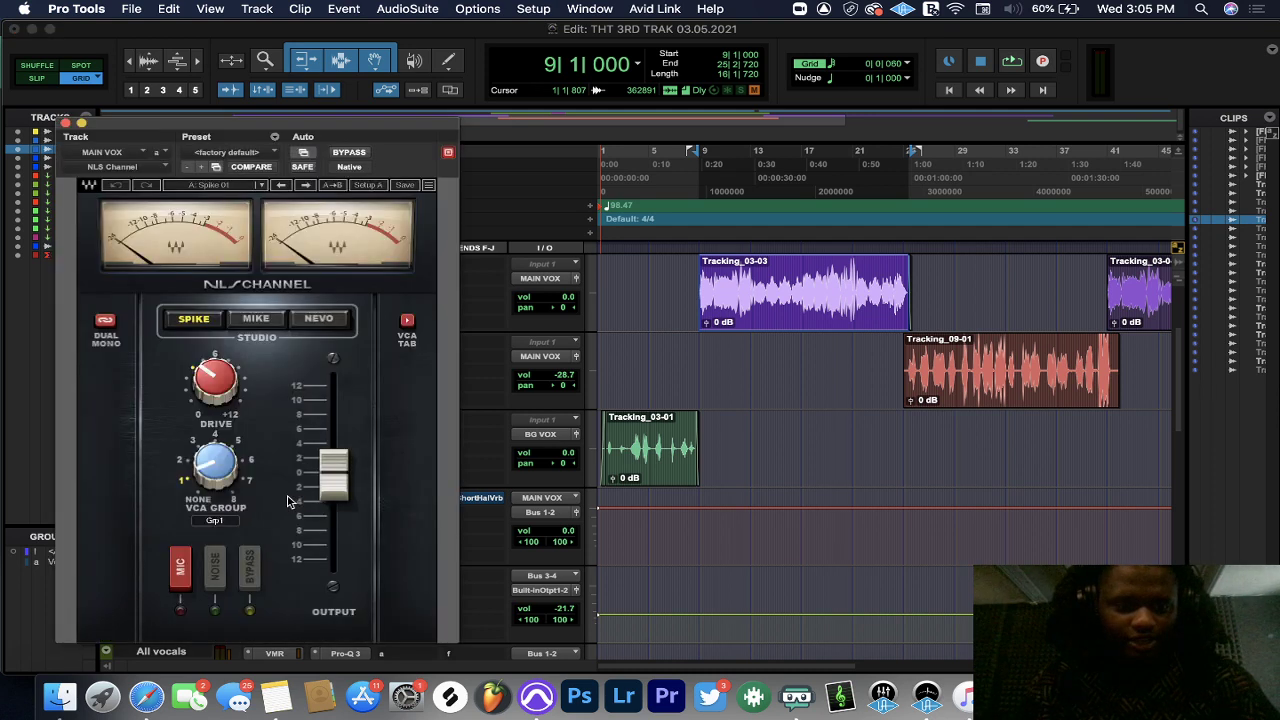
{"action": "left_click", "coordinate": [65, 123]}
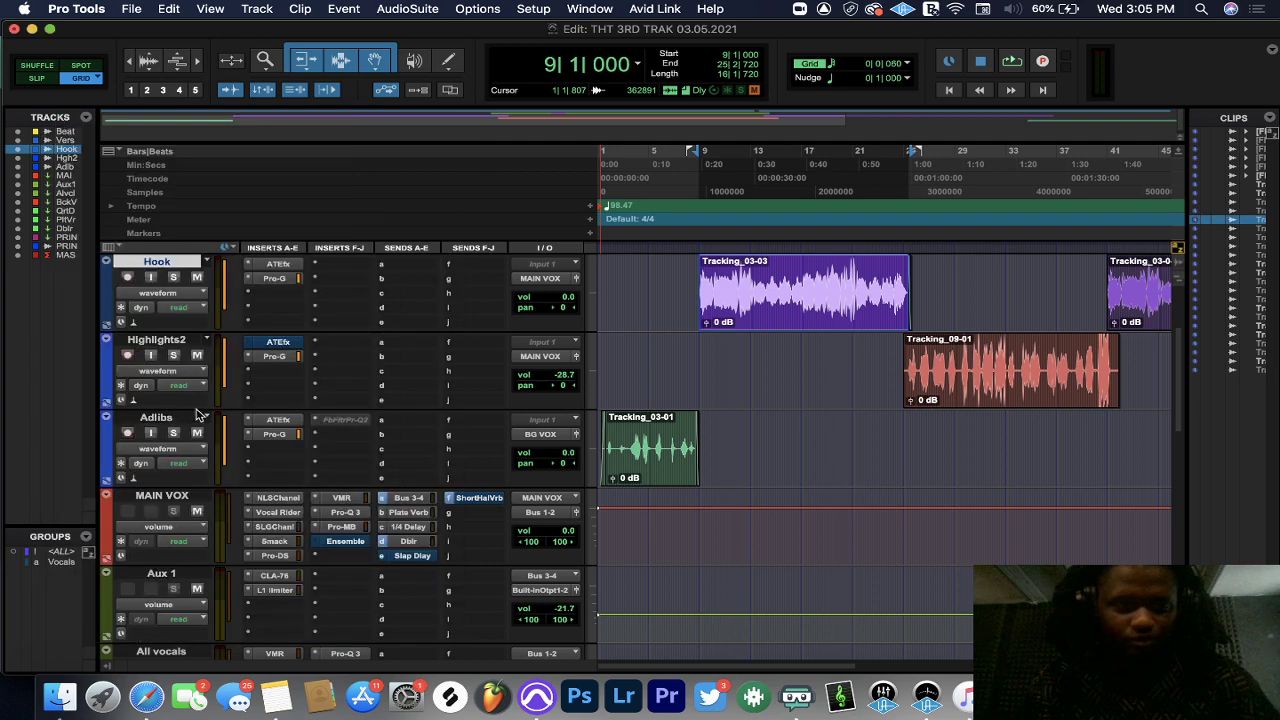
{"action": "left_click", "coordinate": [268, 512]}
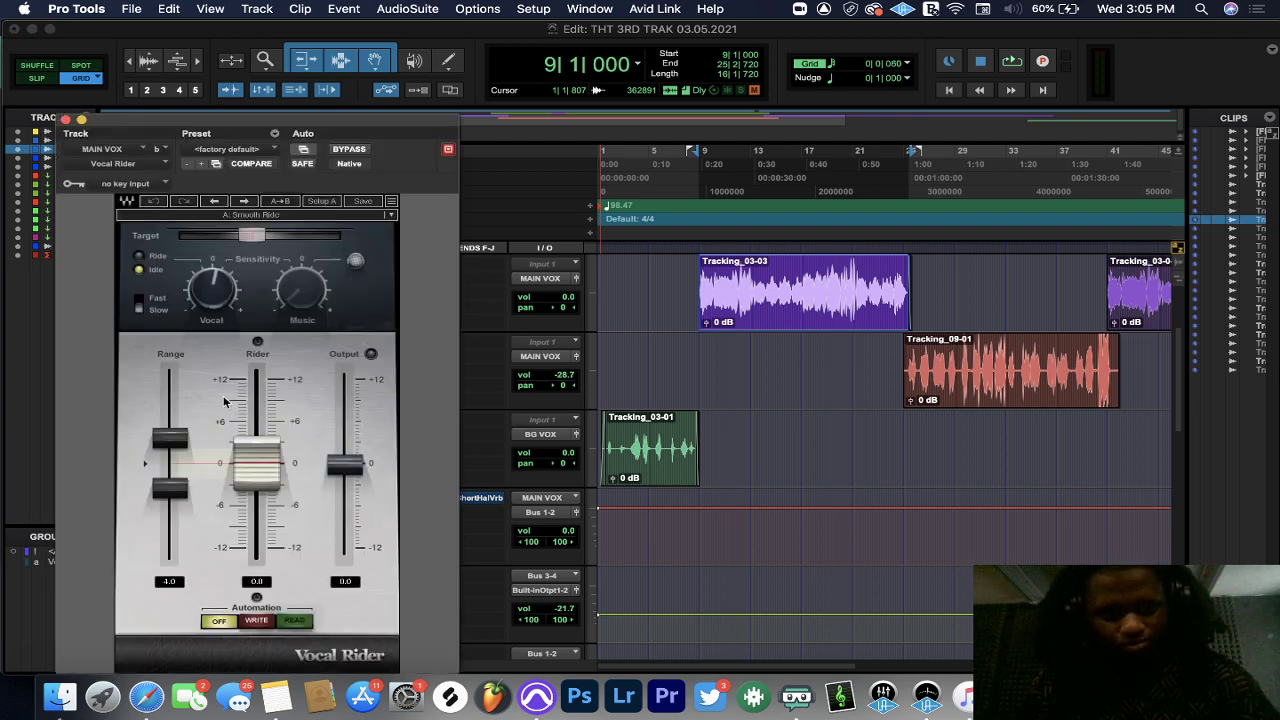
{"action": "left_click", "coordinate": [65, 120]}
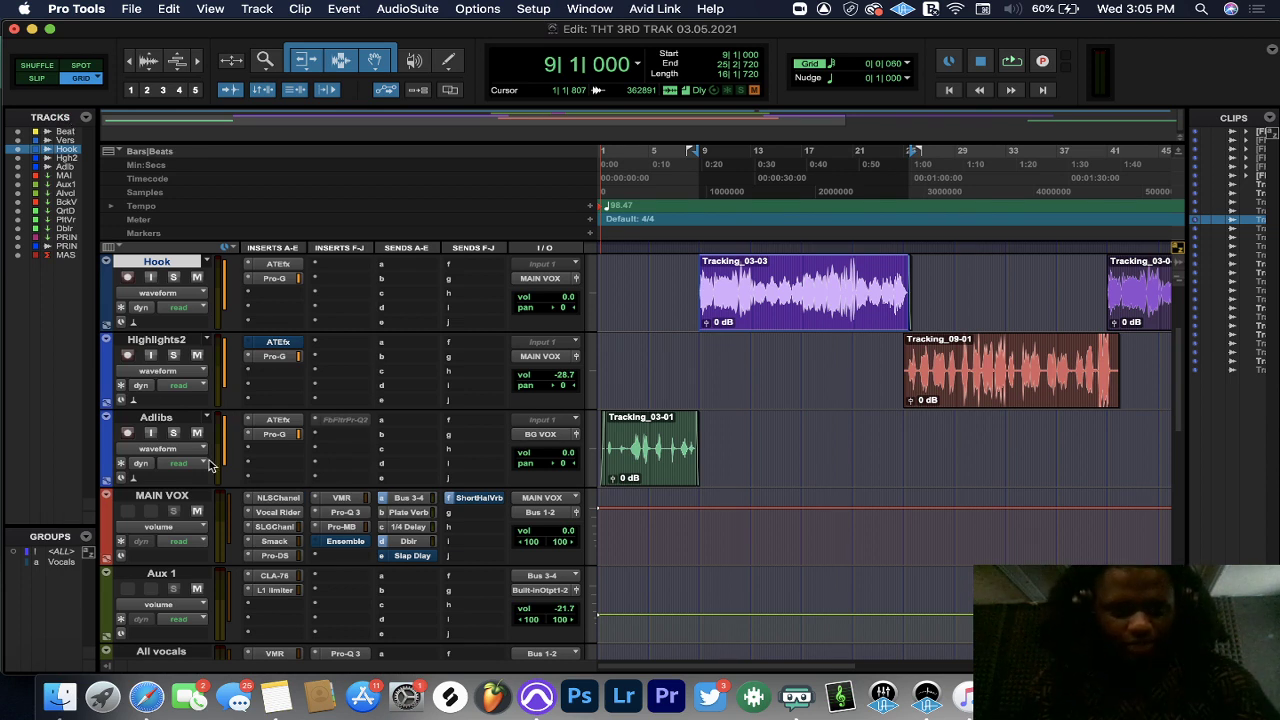
- Review the SSL G-Channel and Smack! compressor settings on the MAIN VOX track
{"action": "left_click", "coordinate": [273, 527]}
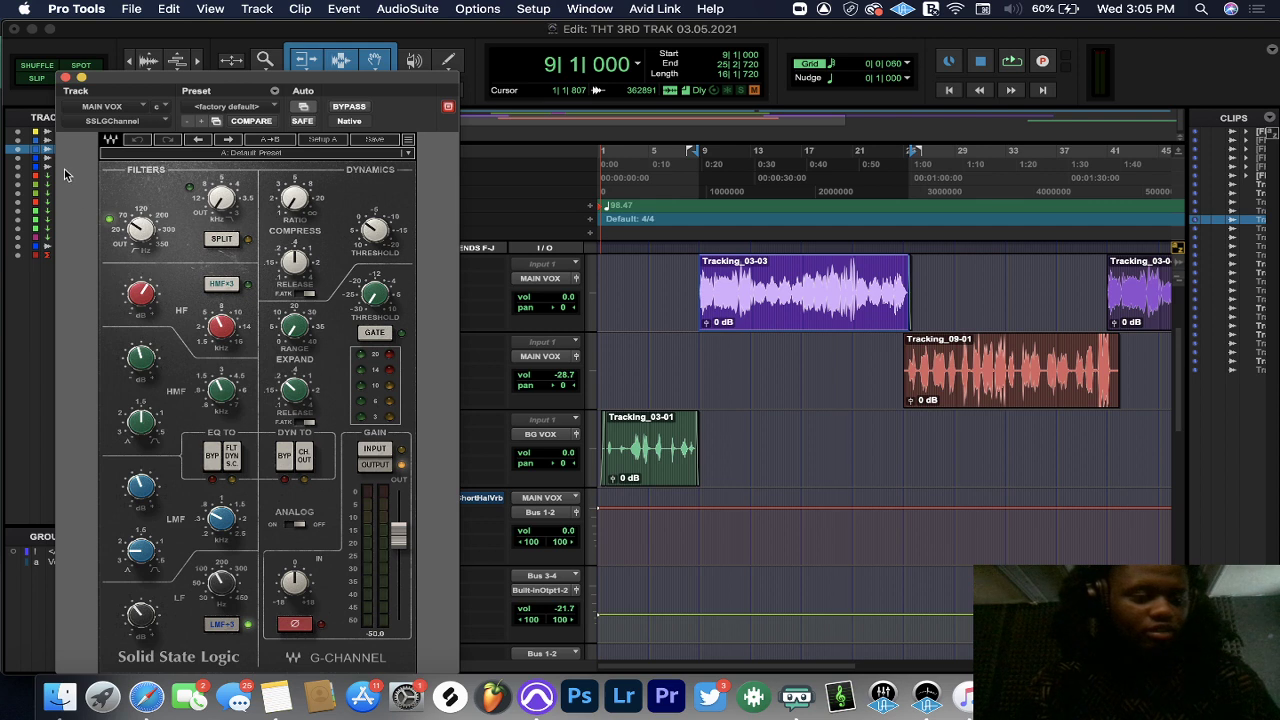
{"action": "left_click", "coordinate": [65, 78]}
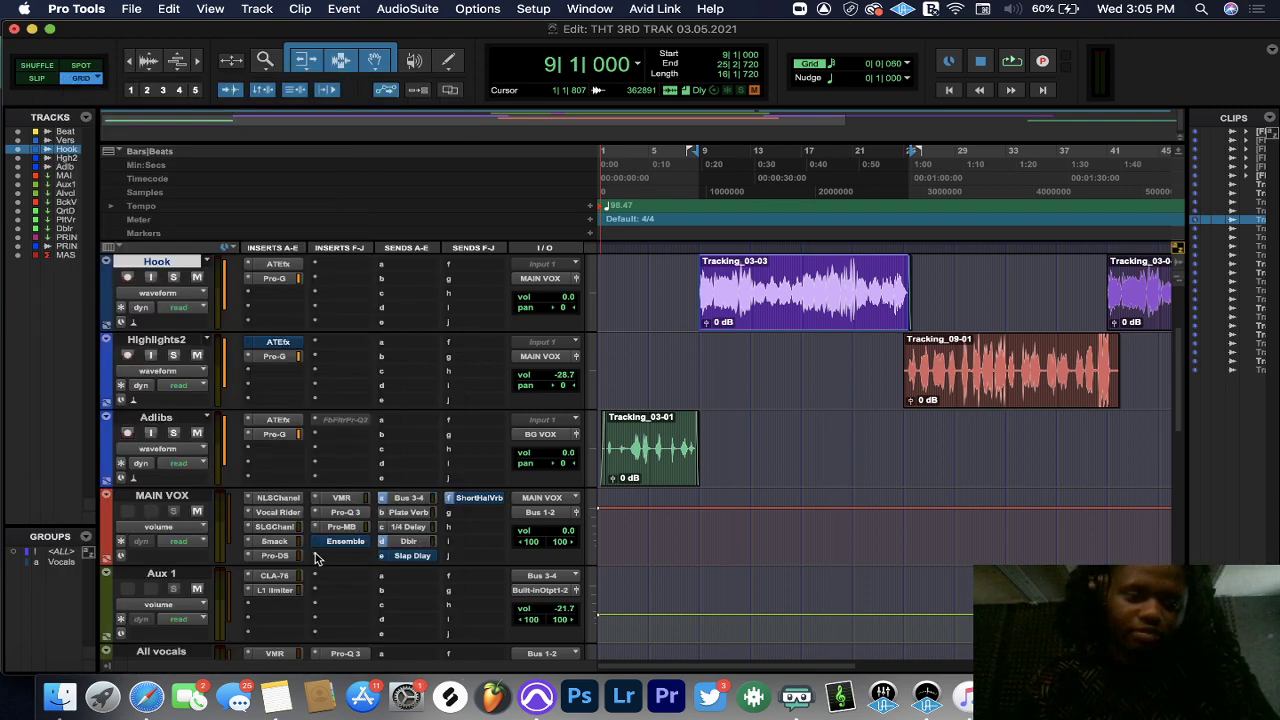
{"action": "left_click", "coordinate": [278, 542]}
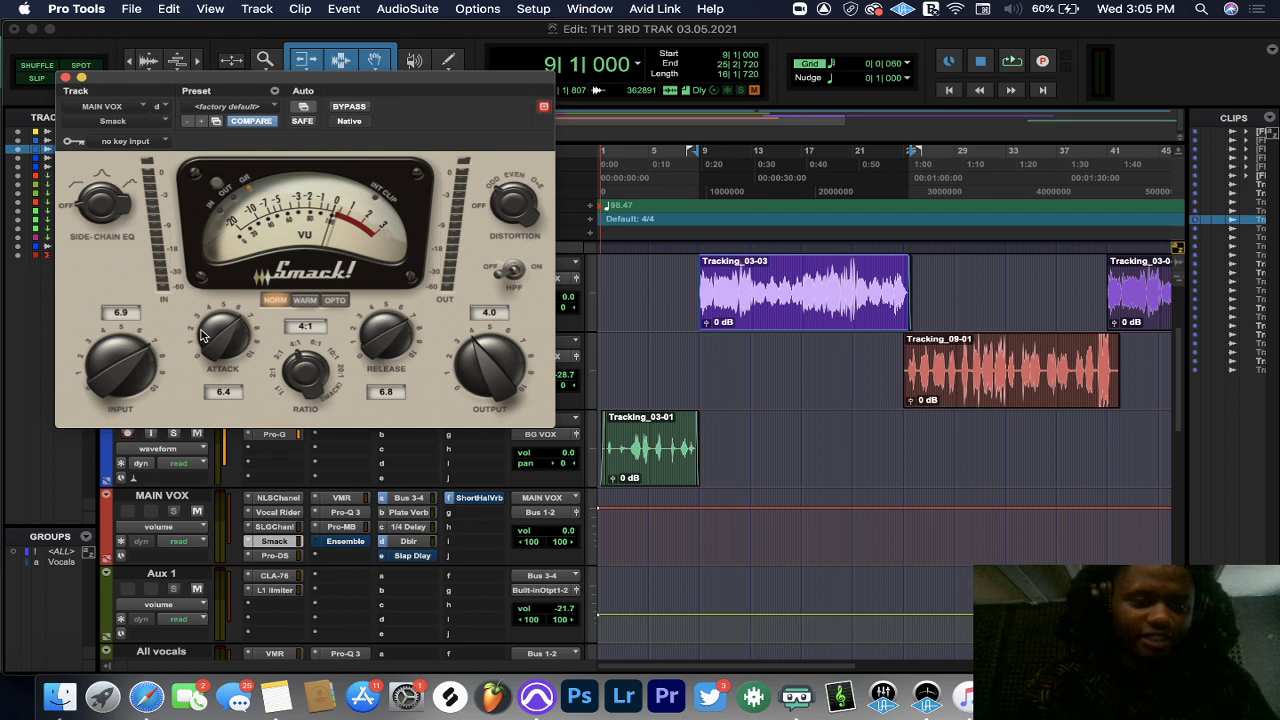
{"action": "mouse_move", "coordinate": [199, 352]}
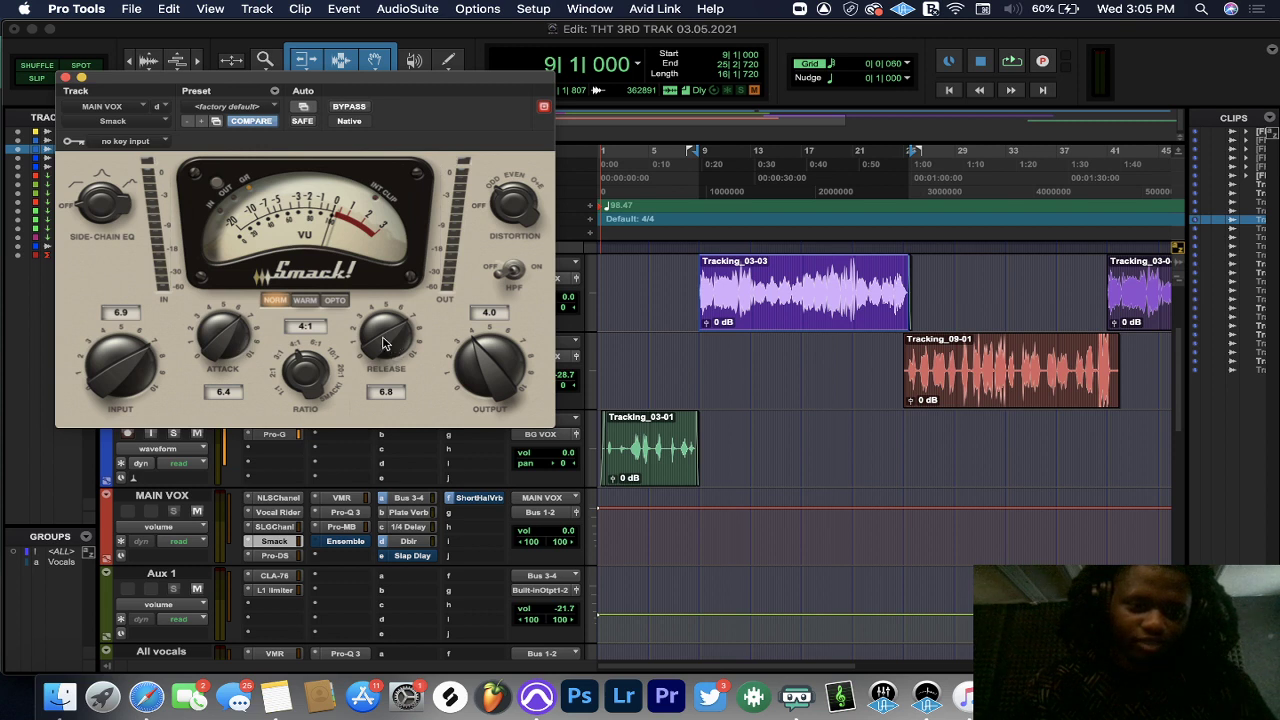
{"action": "left_click", "coordinate": [65, 78]}
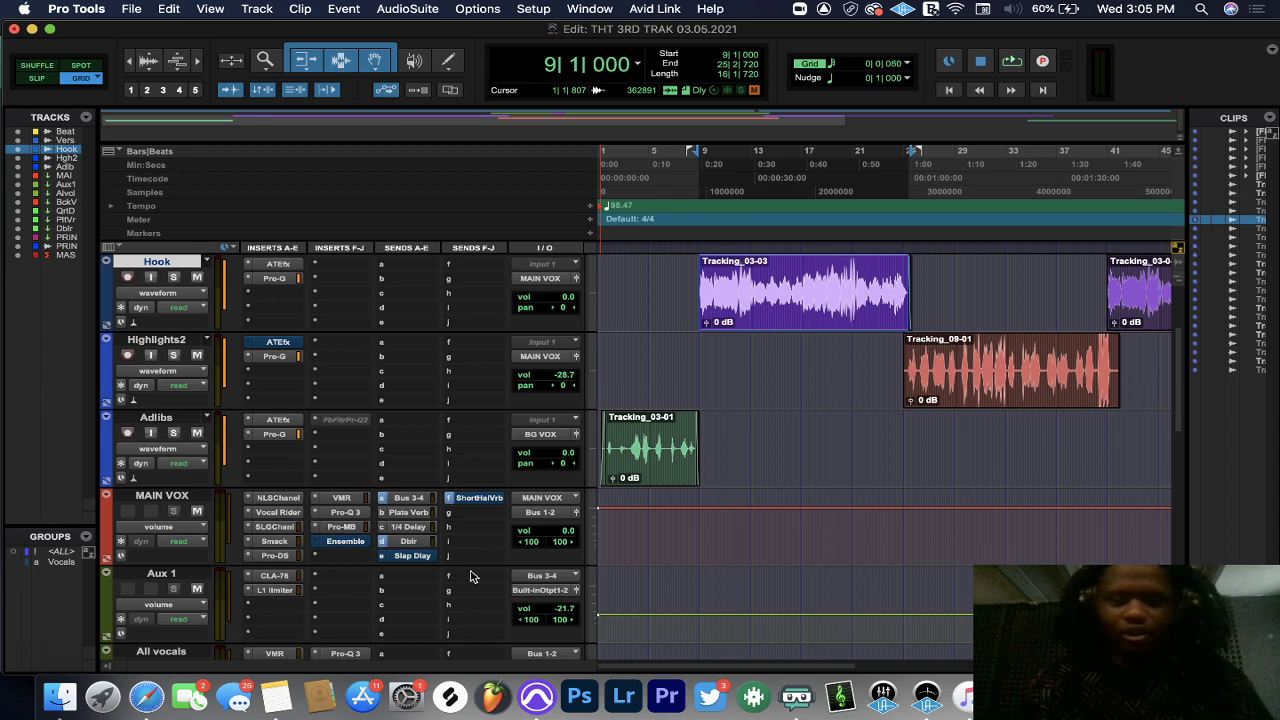
- Play the hook while checking the Smack! compressor on MAIN VOX, and review the FabFilter Pro-DS settings
{"action": "key", "text": "space"}
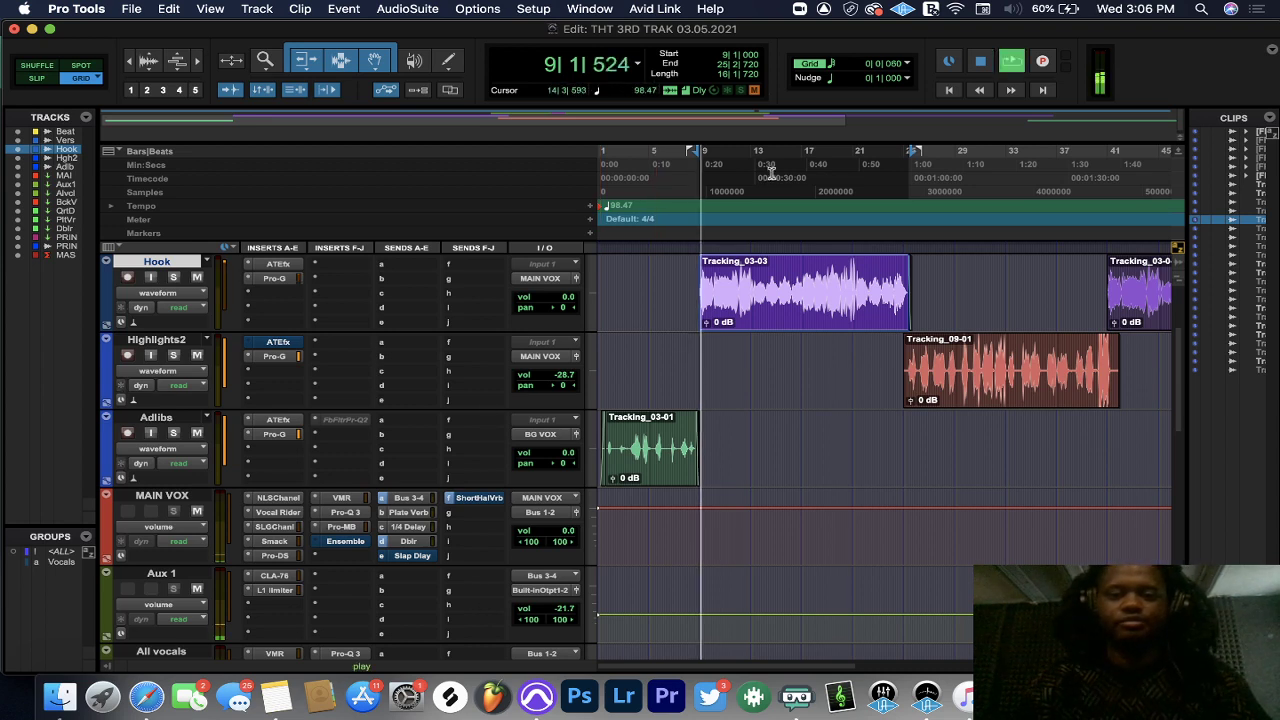
{"action": "left_click", "coordinate": [280, 541]}
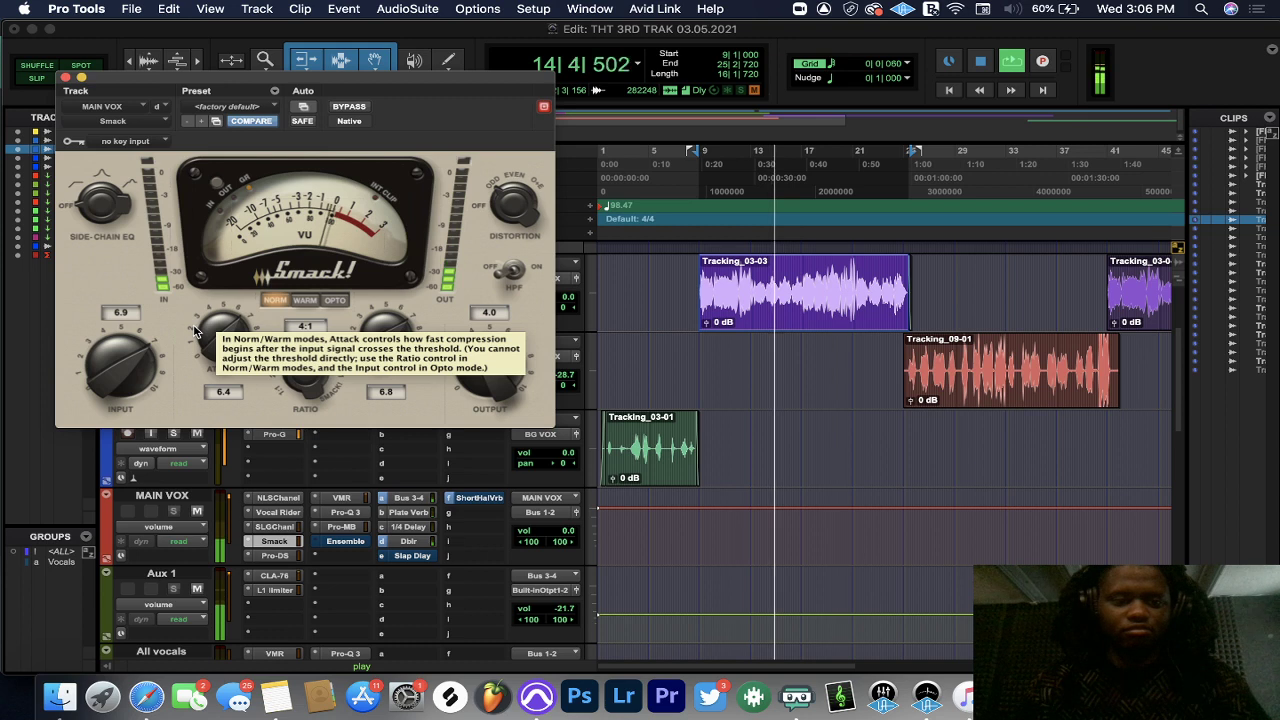
{"action": "key", "text": "space"}
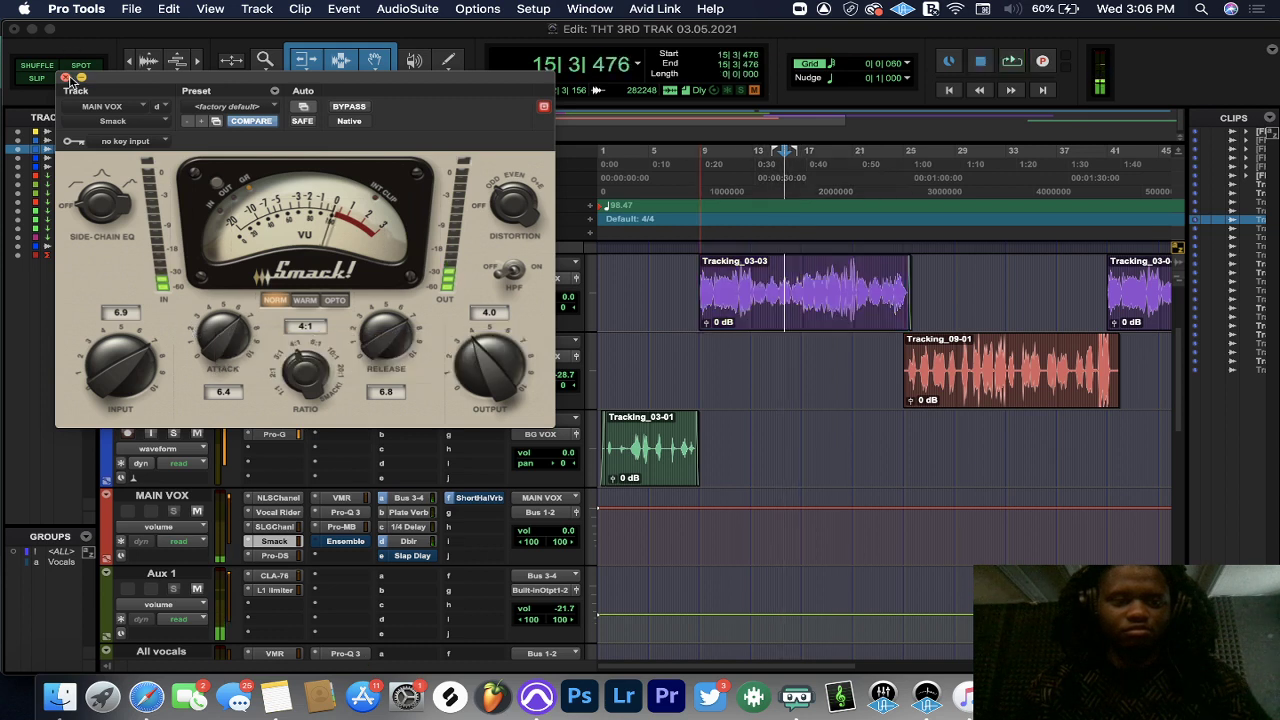
{"action": "left_click", "coordinate": [67, 77]}
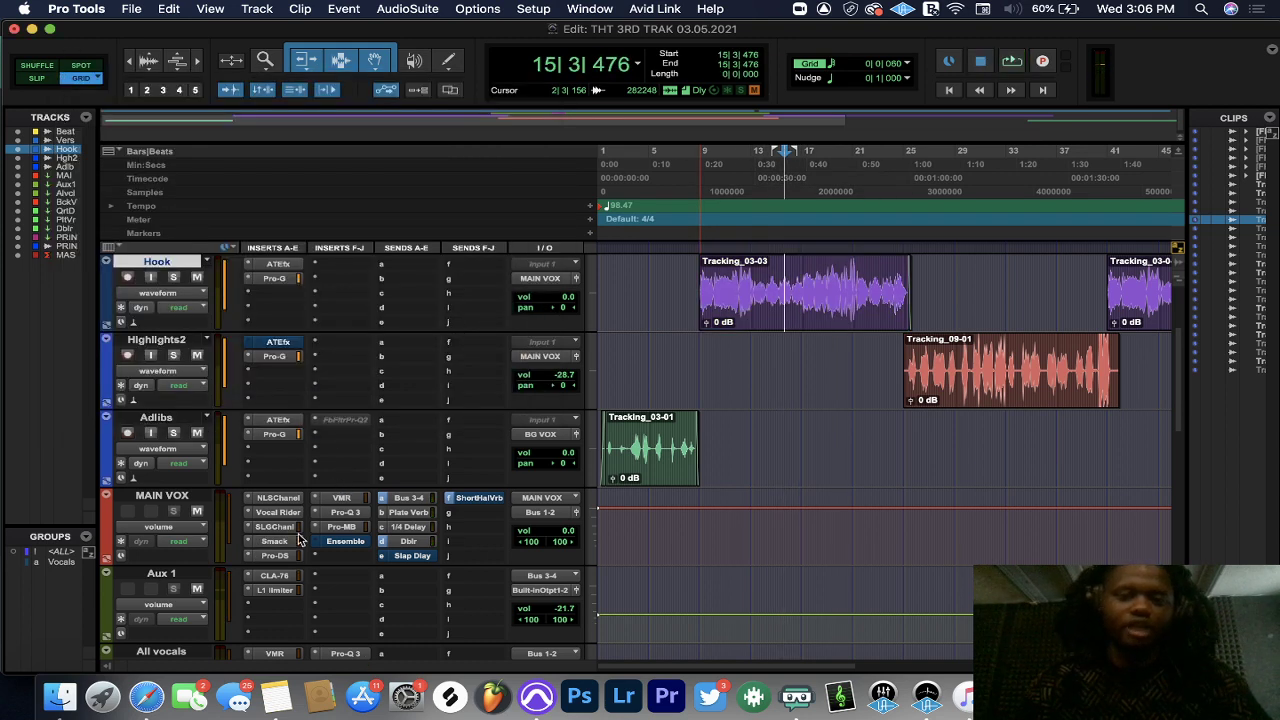
{"action": "left_click", "coordinate": [279, 560]}
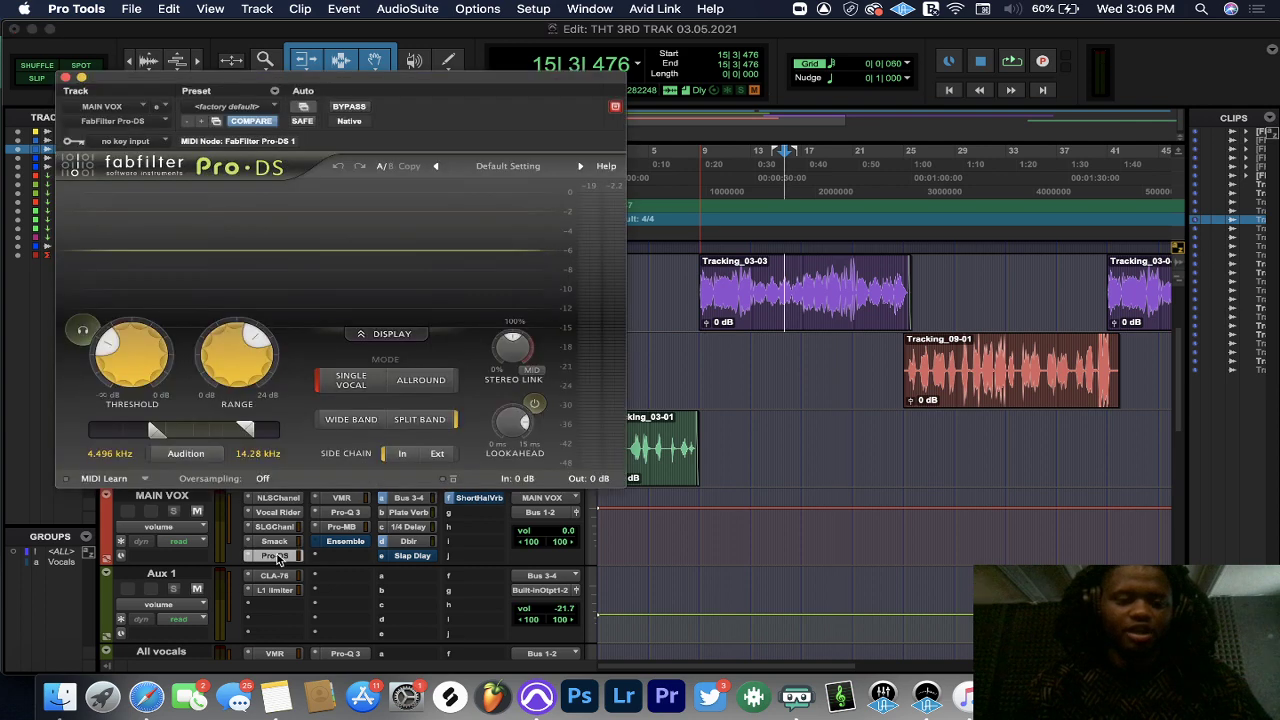
{"action": "left_click", "coordinate": [67, 77]}
- Review the Virtual Mix Rack modules on MAIN VOX while playing the hook from bar 9 beat 4
{"action": "left_click", "coordinate": [345, 499]}
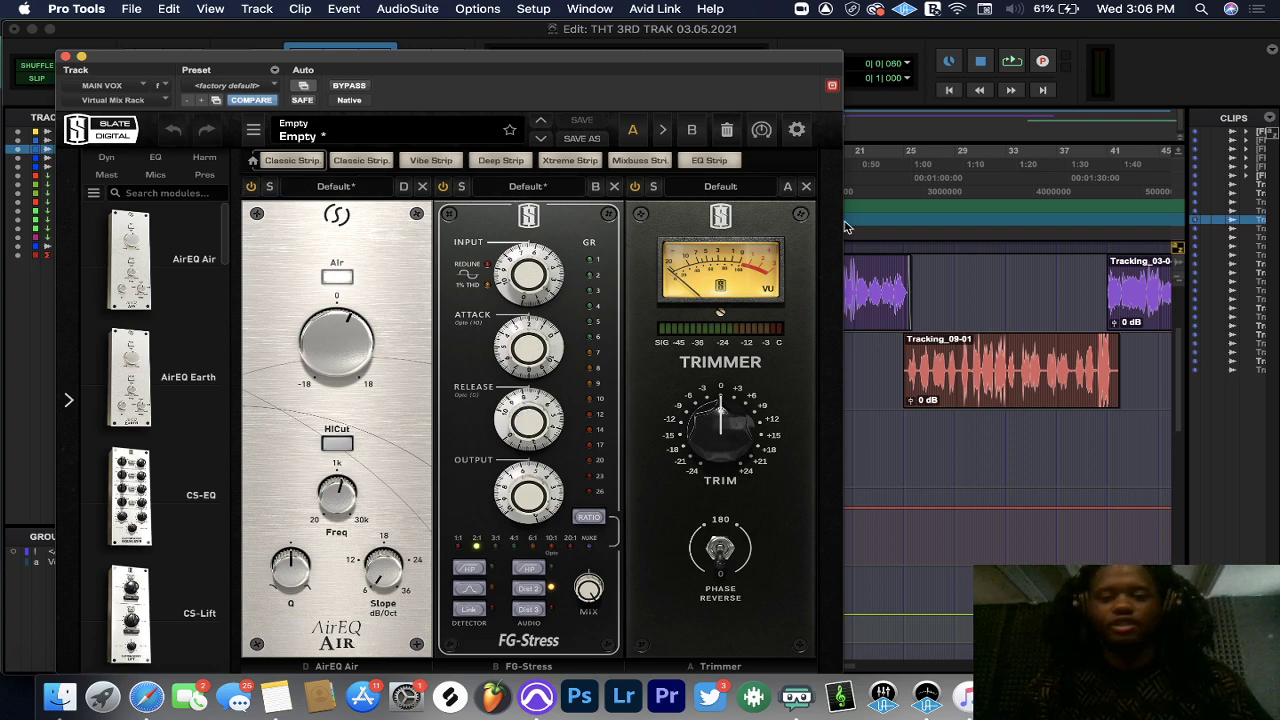
{"action": "left_click_drag", "start_coordinate": [473, 70], "coordinate": [242, 84]}
{"action": "left_click", "coordinate": [710, 156]}
{"action": "key", "text": "space"}
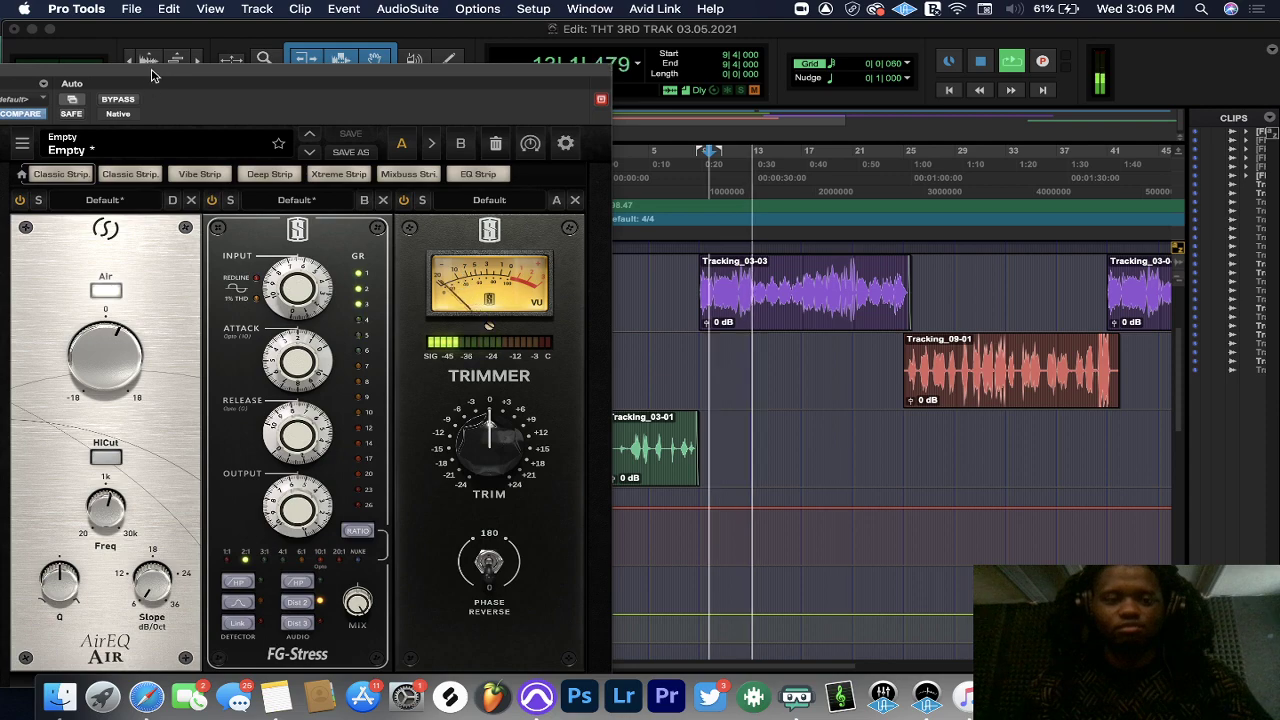
{"action": "left_click_drag", "start_coordinate": [148, 88], "coordinate": [383, 62]}
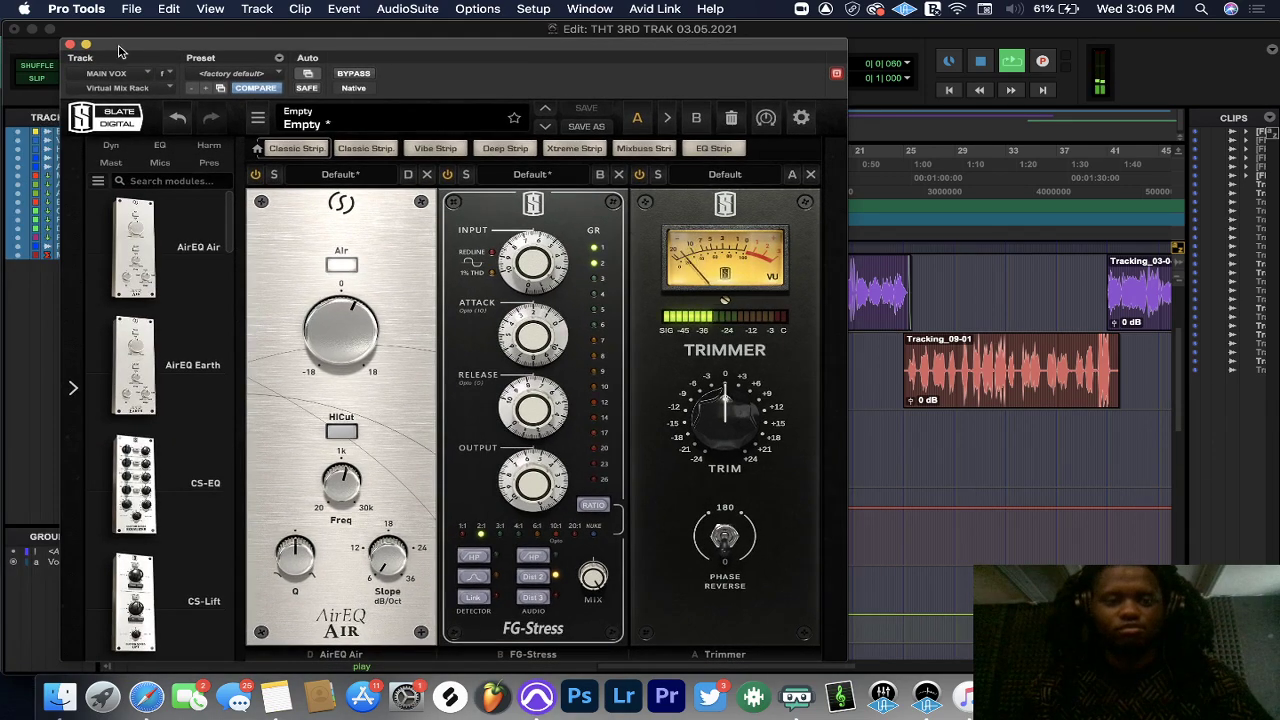
{"action": "key", "text": "super+w"}
- Review the FabFilter Pro-Q 3 bands and the FabFilter Pro-MB multiband settings on the MAIN VOX track
{"action": "scroll", "coordinate": [800, 396], "scroll_direction": "up", "scroll_amount": 4}
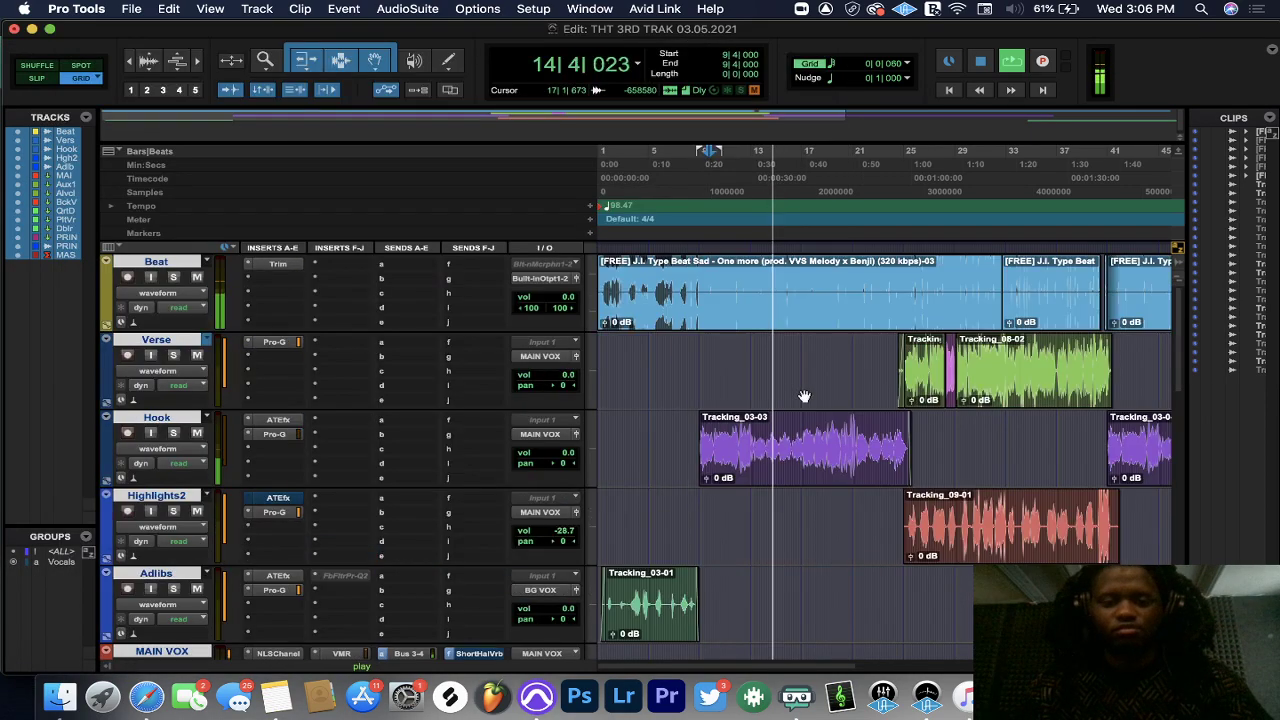
{"action": "scroll", "coordinate": [803, 397], "scroll_direction": "down", "scroll_amount": 6}
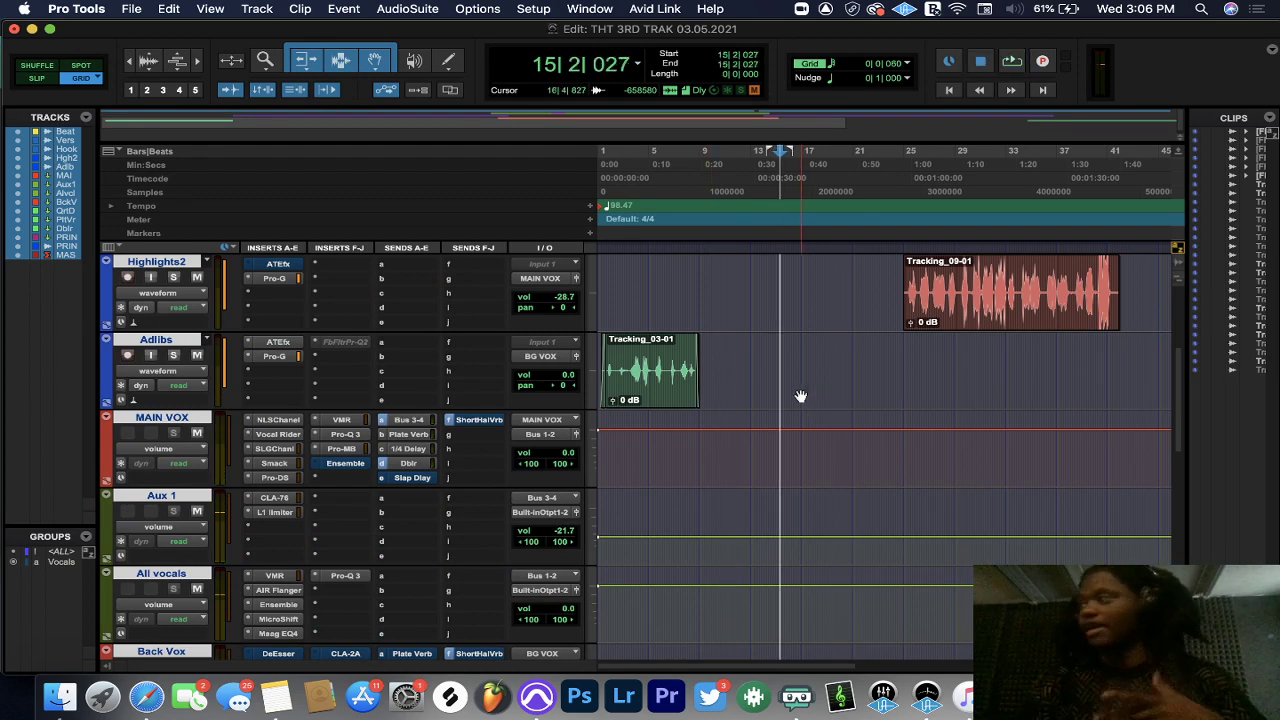
{"action": "left_click", "coordinate": [345, 437]}
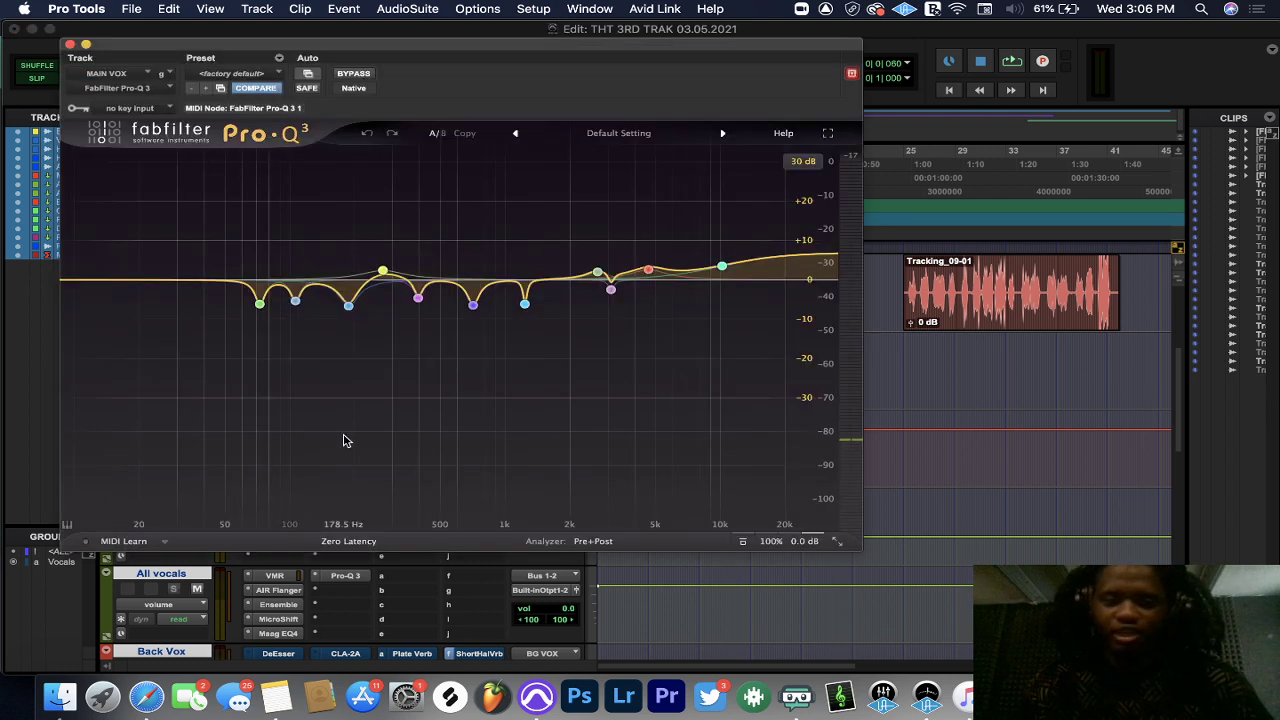
{"action": "mouse_move", "coordinate": [393, 307]}
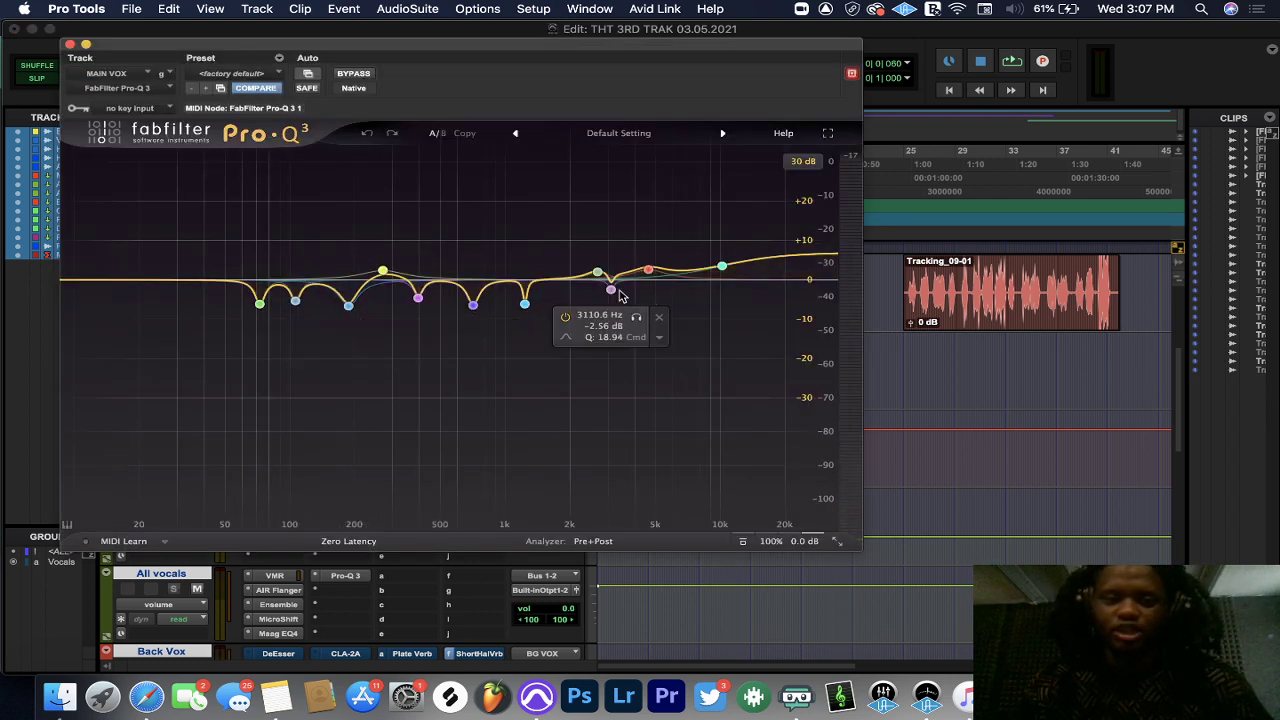
{"action": "mouse_move", "coordinate": [362, 270]}
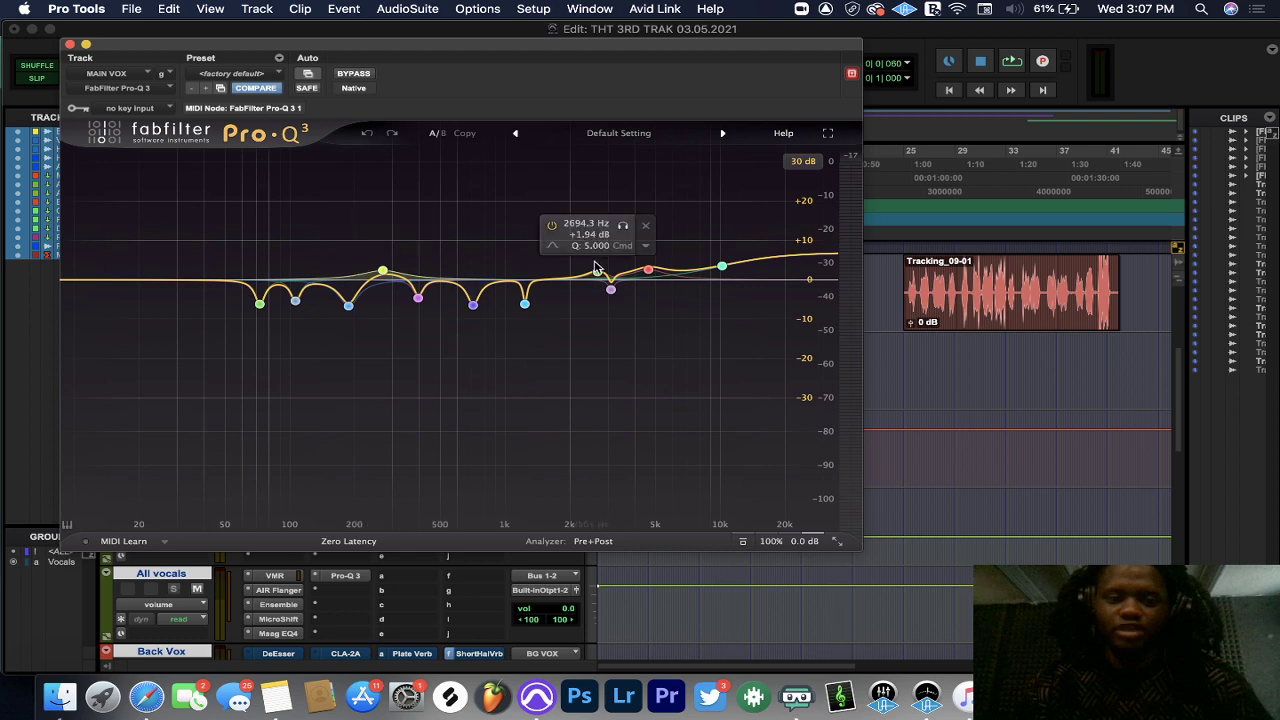
{"action": "mouse_move", "coordinate": [651, 243]}
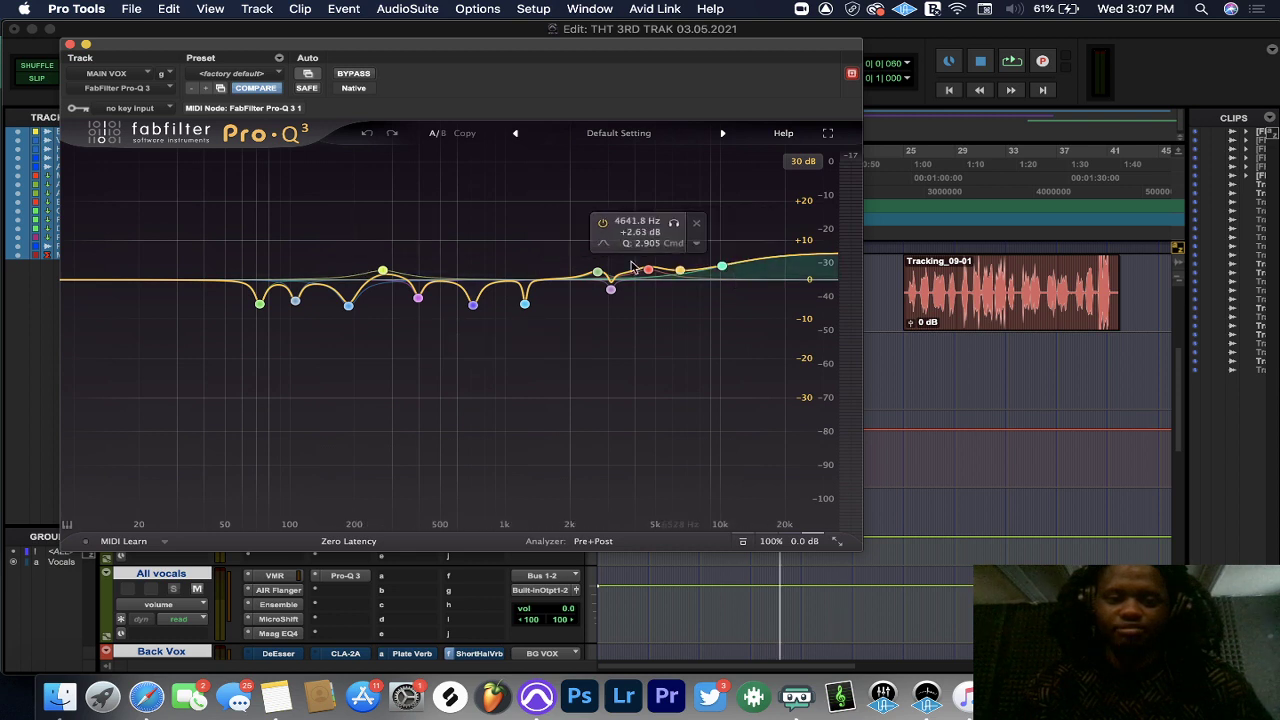
{"action": "left_click", "coordinate": [70, 44]}
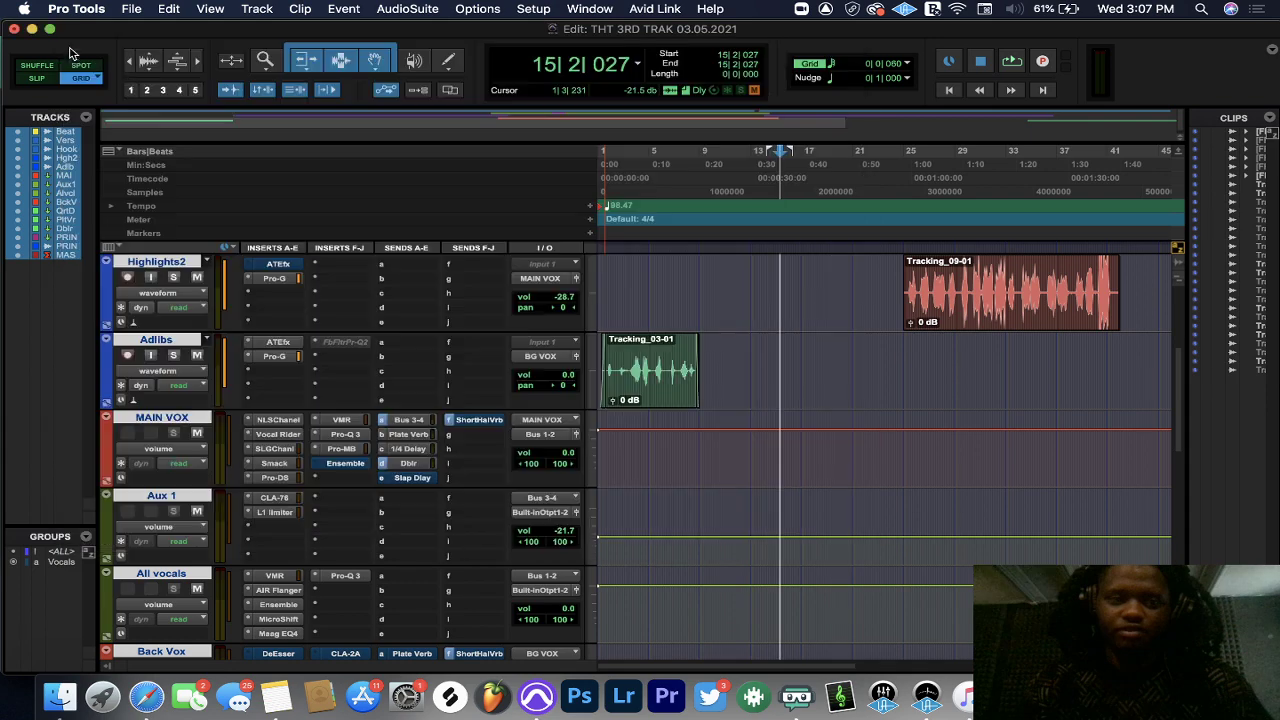
{"action": "left_click", "coordinate": [330, 451]}
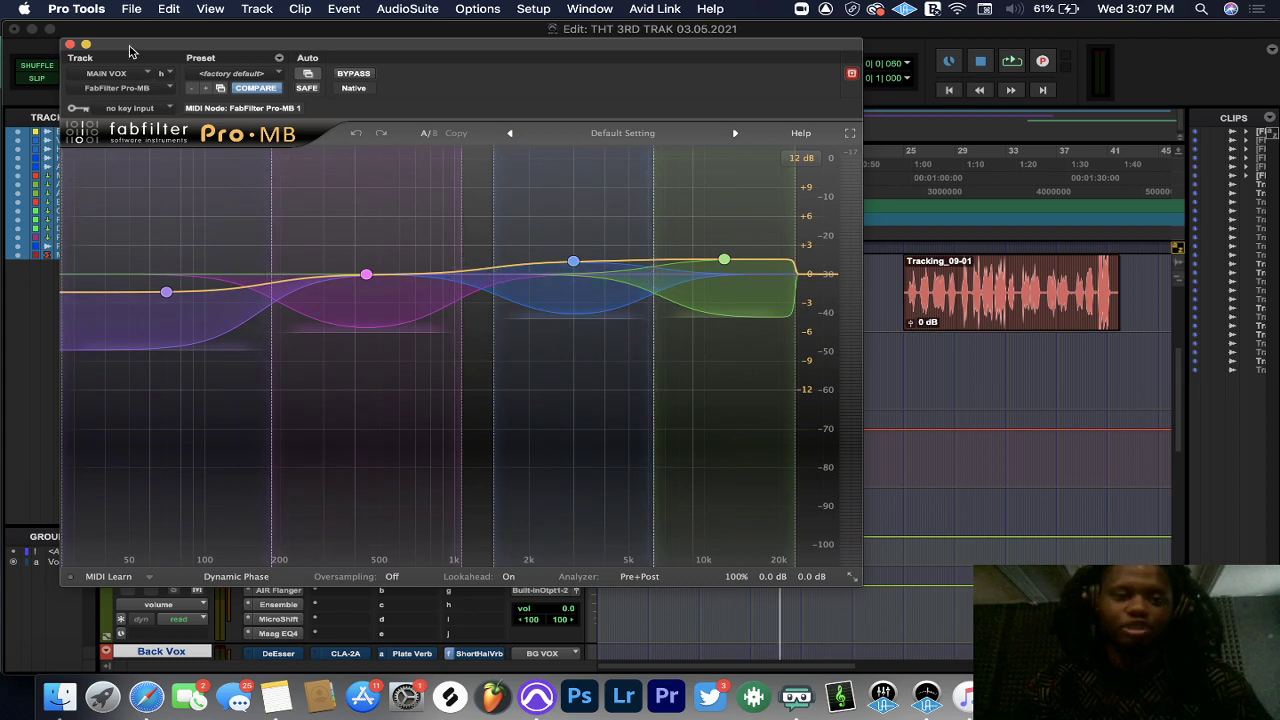
{"action": "left_click", "coordinate": [70, 45]}
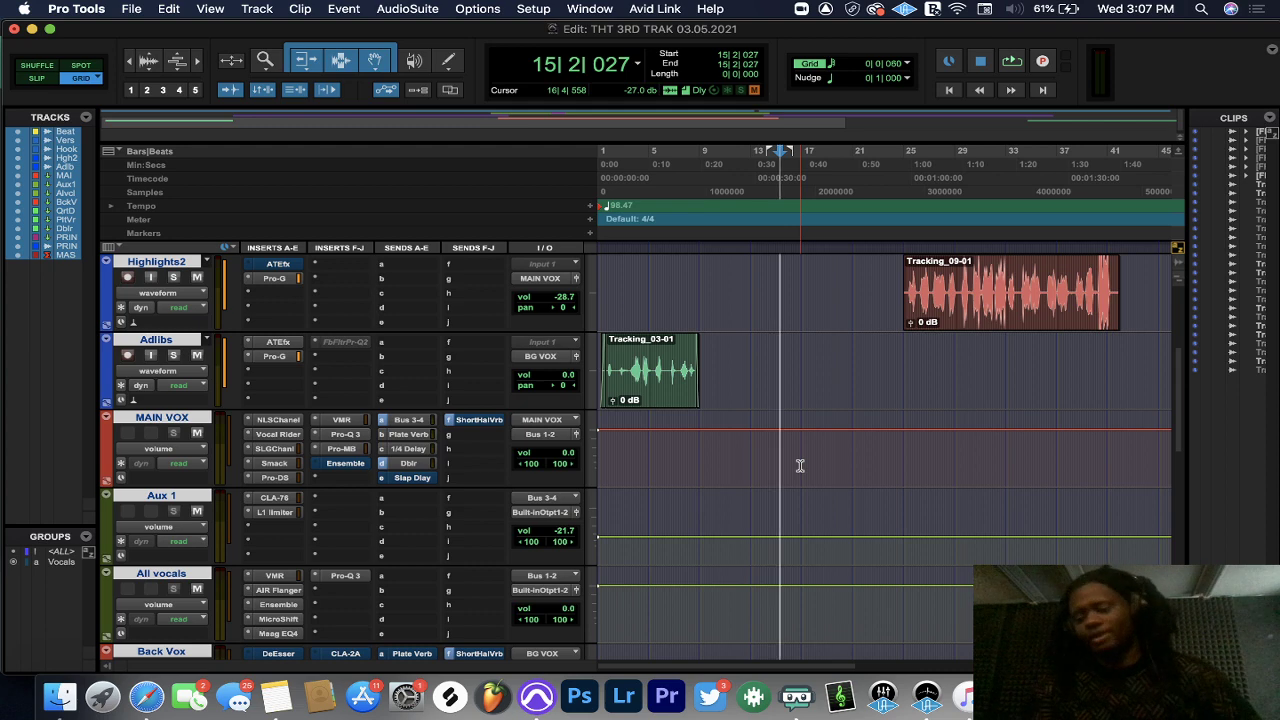
- Review the Virtual Mix Rack, AIR Flanger, AIR Ensemble and MicroShift settings on the All vocals track
{"action": "scroll", "coordinate": [272, 505], "scroll_direction": "down", "scroll_amount": 4}
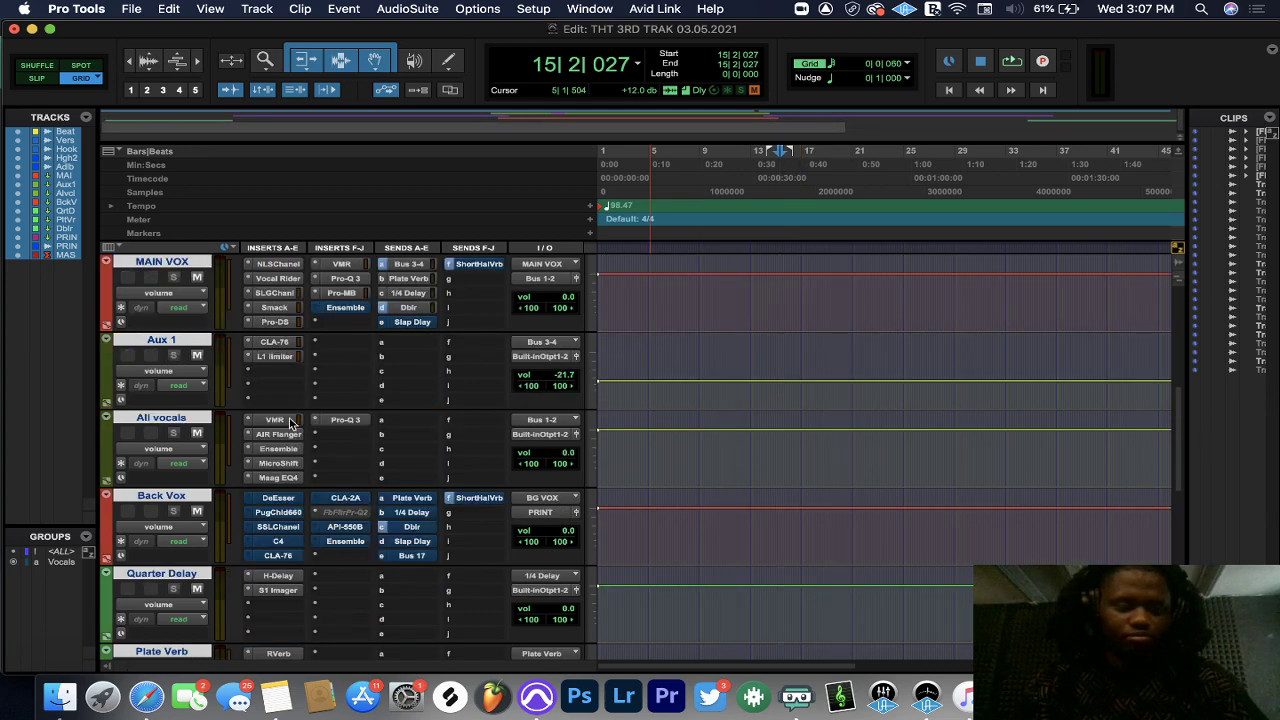
{"action": "left_click", "coordinate": [285, 428]}
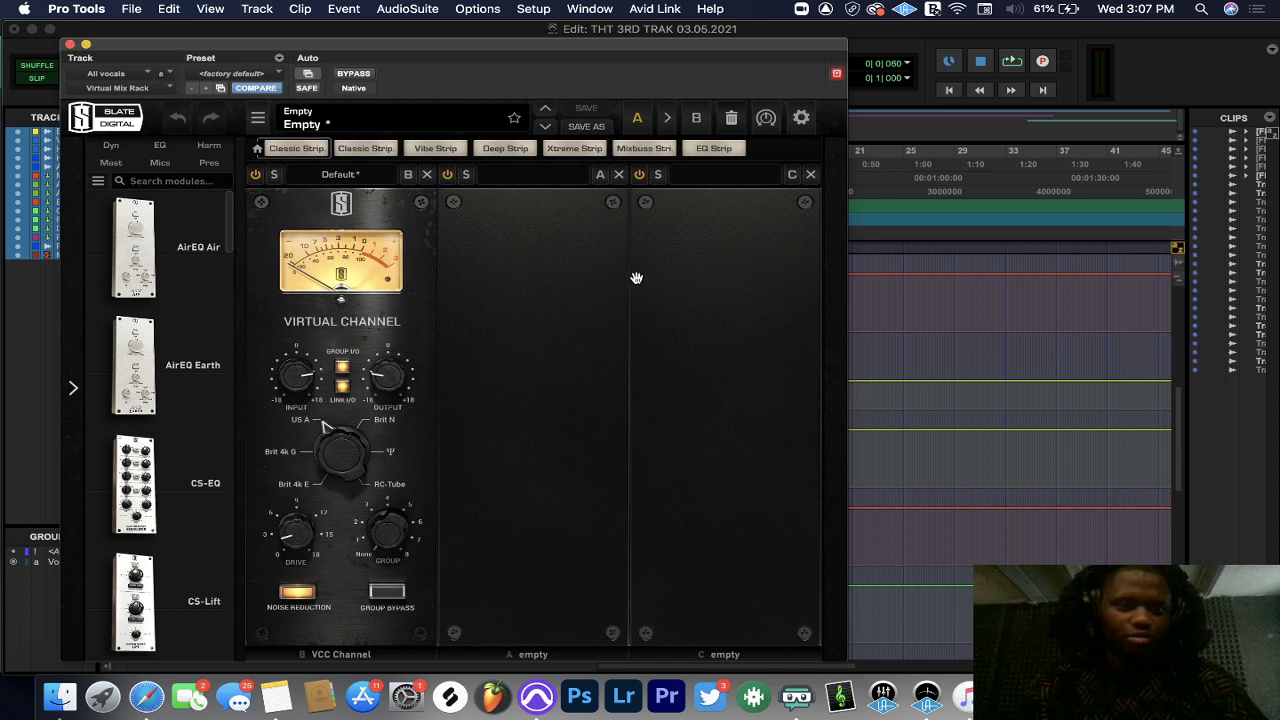
{"action": "left_click", "coordinate": [70, 45]}
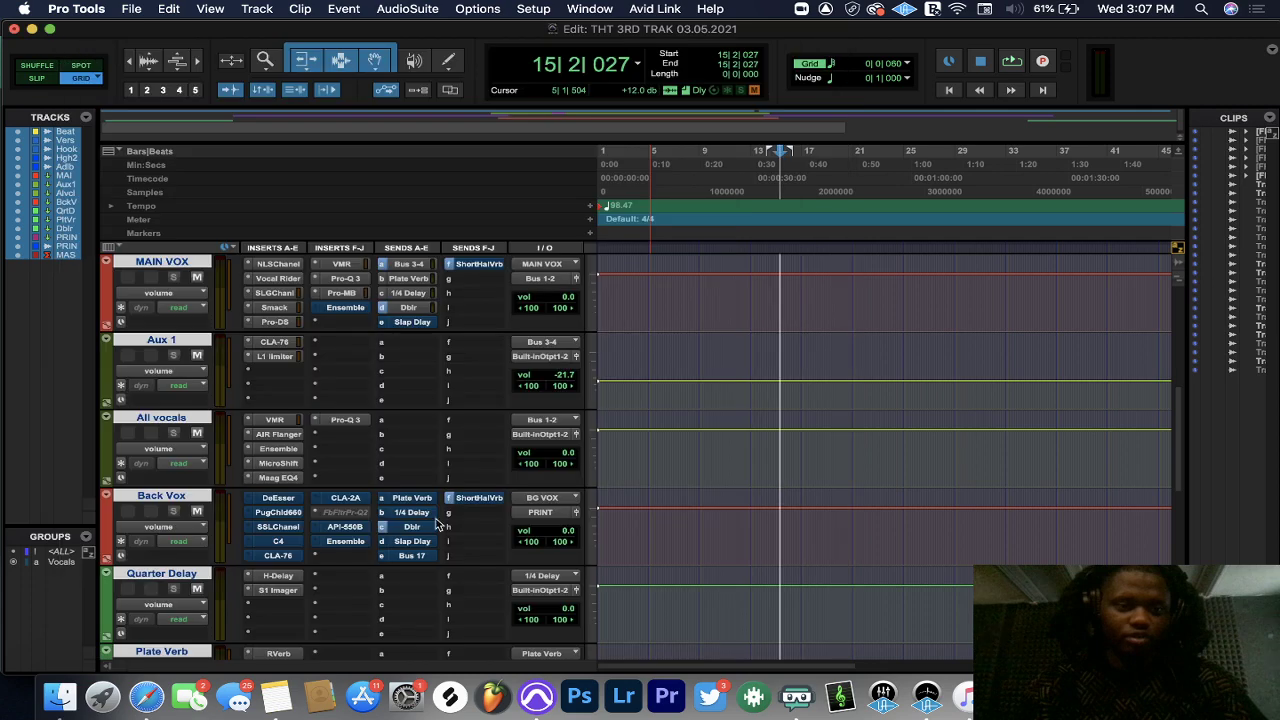
{"action": "left_click", "coordinate": [282, 435]}
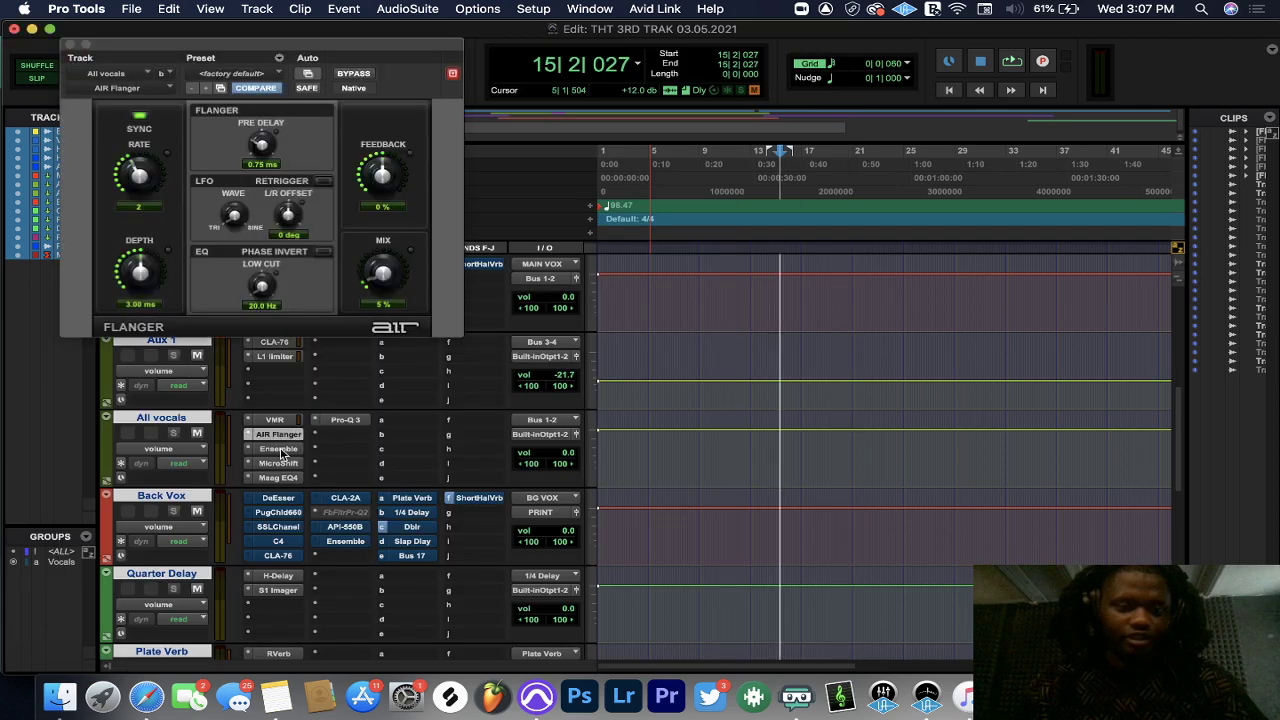
{"action": "left_click", "coordinate": [280, 449]}
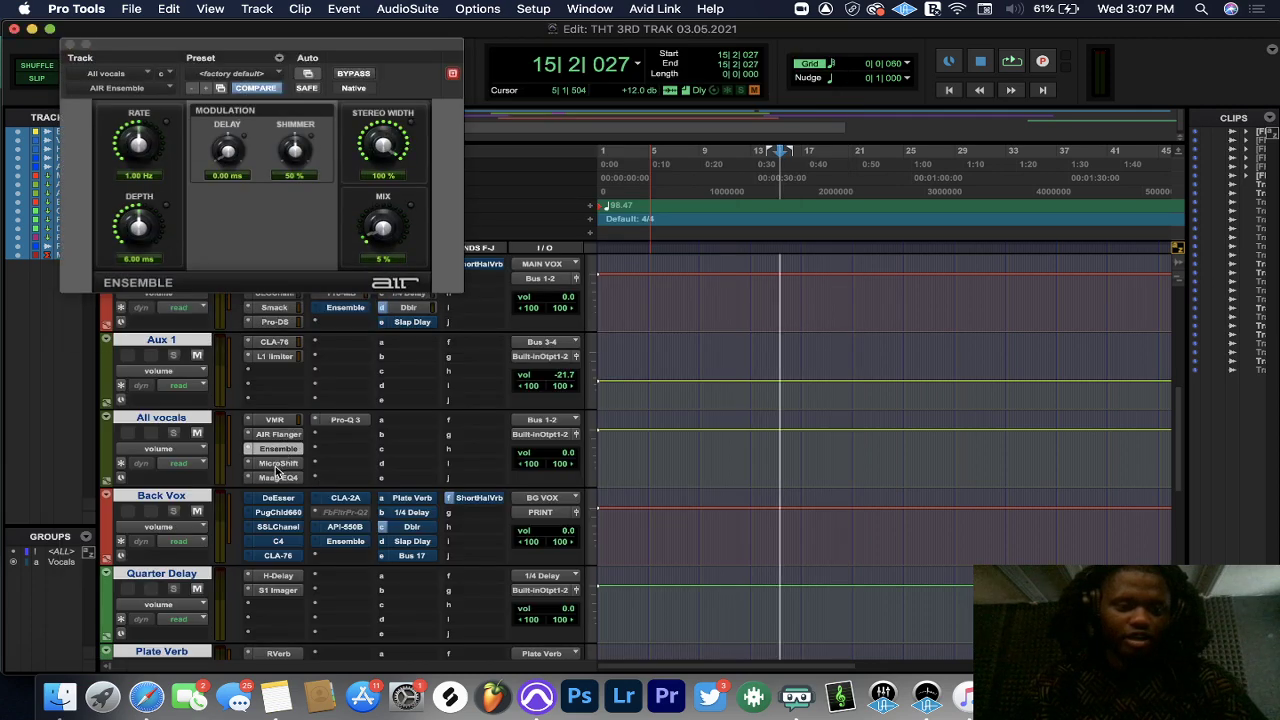
{"action": "left_click", "coordinate": [279, 464]}
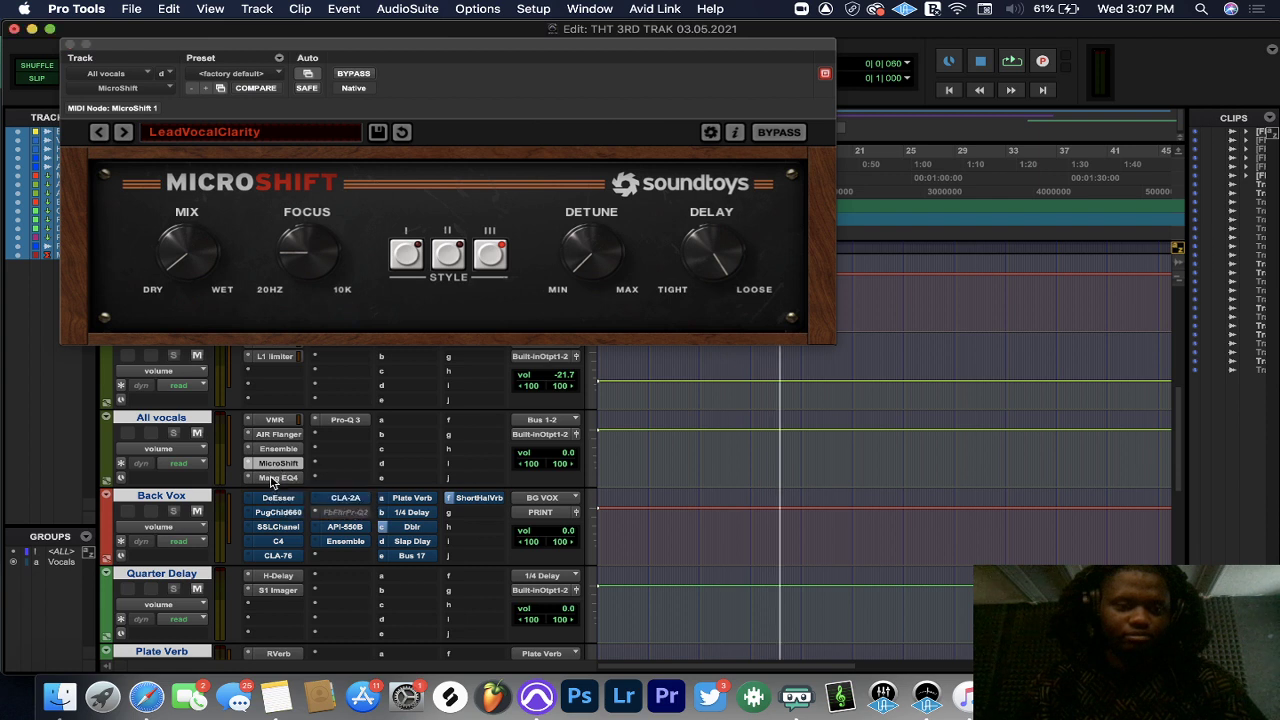
- Play the hook while comparing the Maag EQ4 on All vocals bypassed and active, ending with playback stopped and the plug-in closed
{"action": "left_click", "coordinate": [278, 477]}
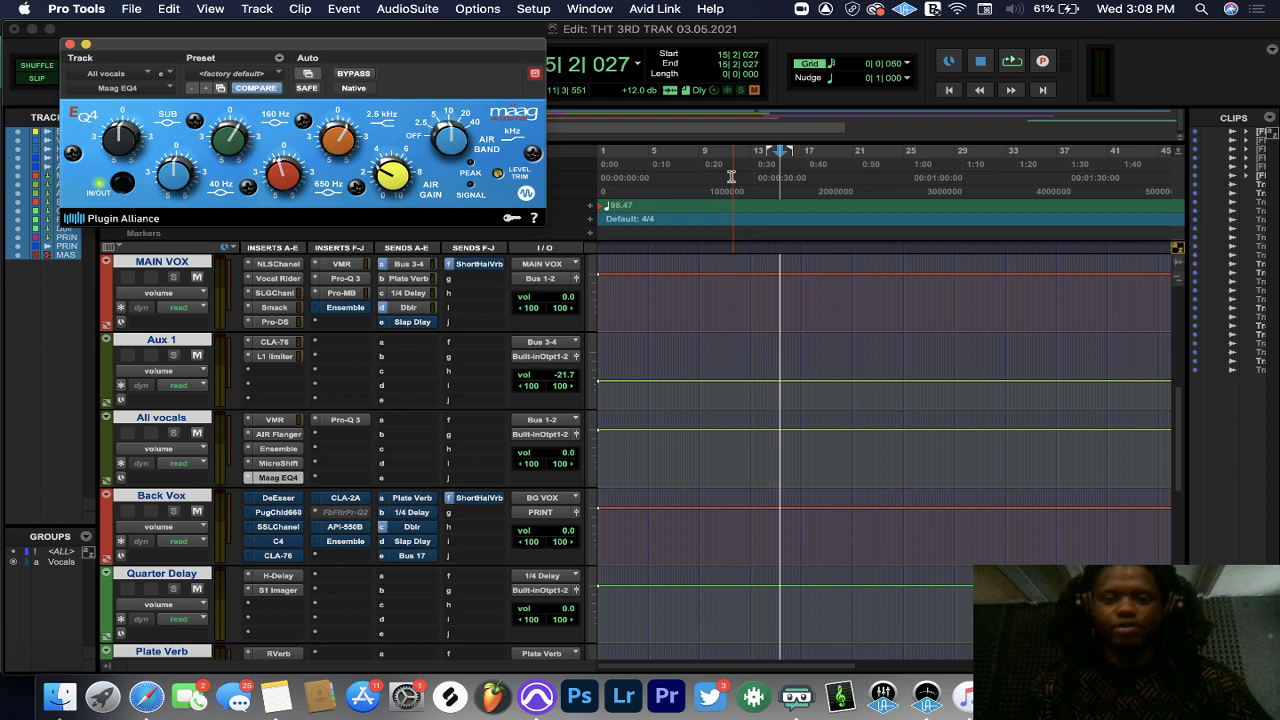
{"action": "key", "text": "space"}
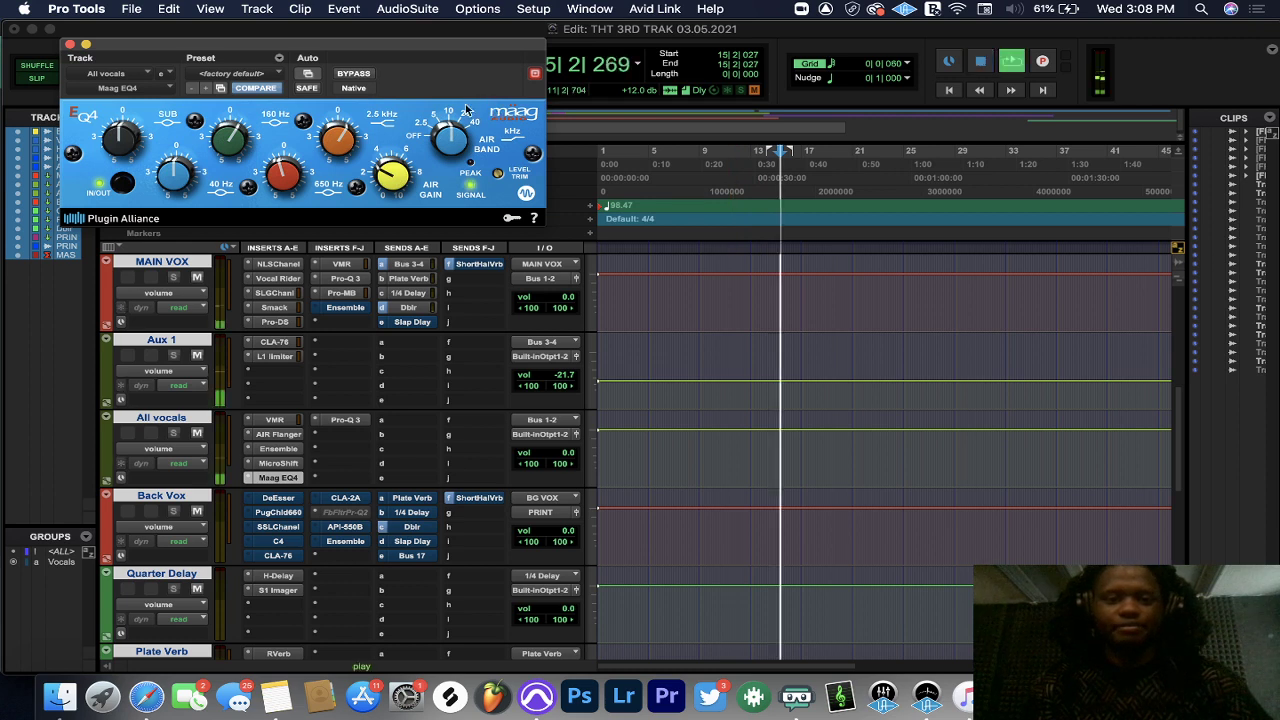
{"action": "left_click", "coordinate": [351, 75]}
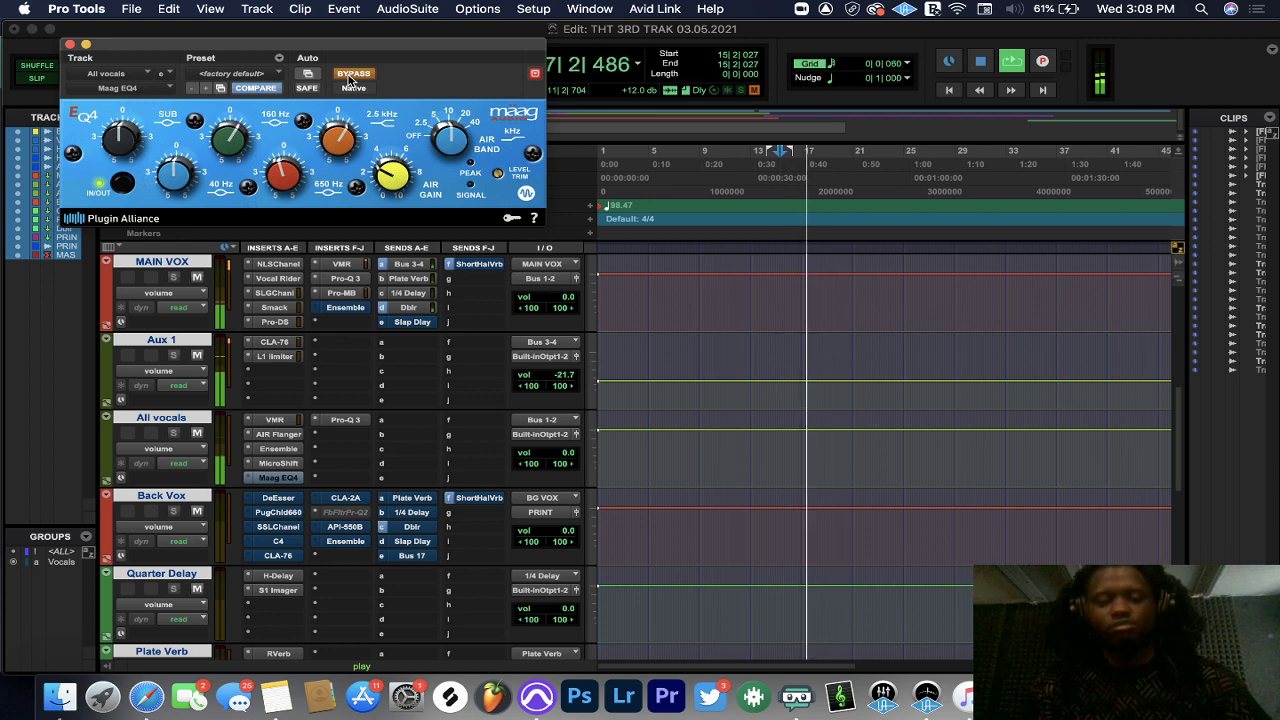
{"action": "left_click", "coordinate": [351, 75]}
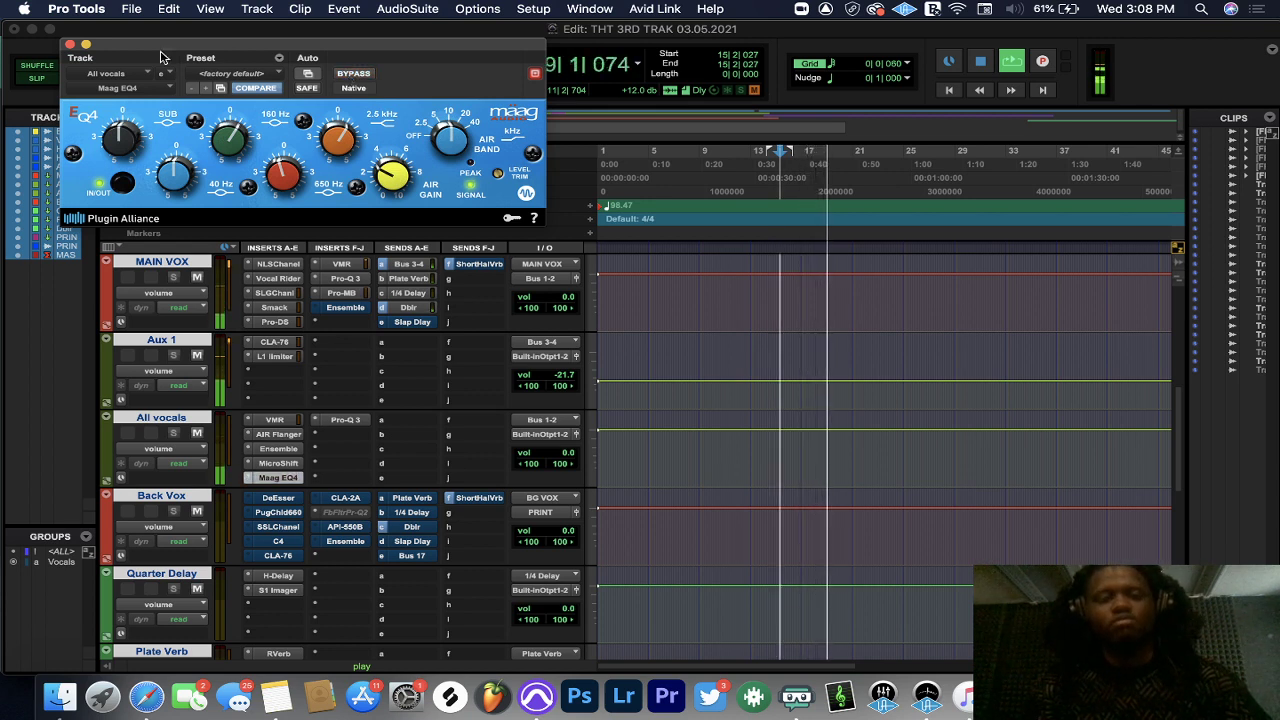
{"action": "left_click", "coordinate": [69, 45]}
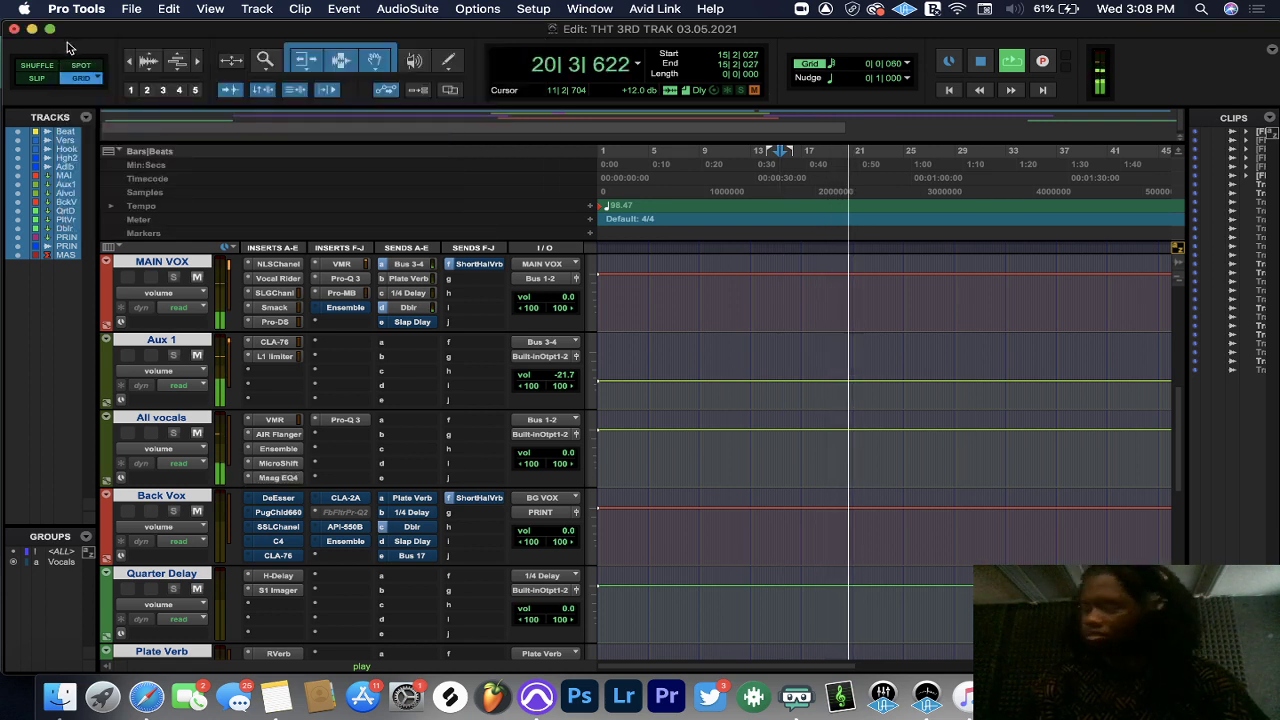
{"action": "scroll", "coordinate": [500, 395], "scroll_direction": "down", "scroll_amount": 2}
{"action": "scroll", "coordinate": [500, 397], "scroll_direction": "up", "scroll_amount": 6}
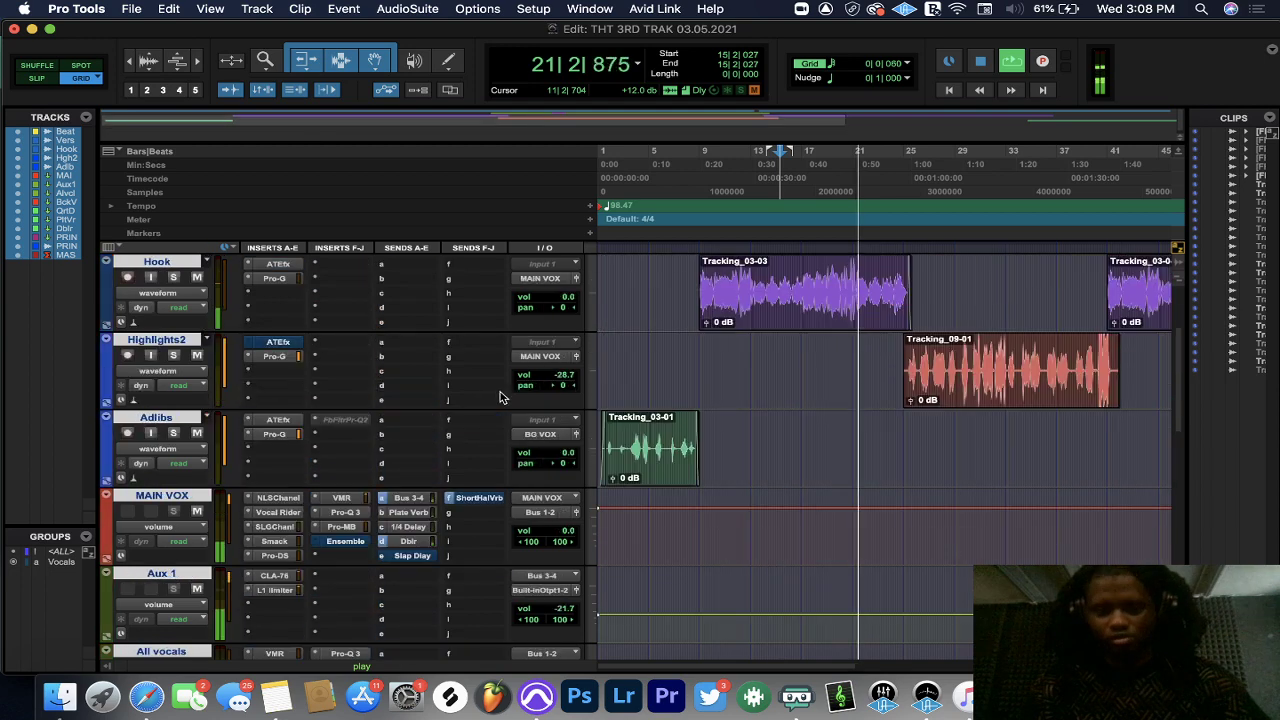
{"action": "key", "text": "space"}
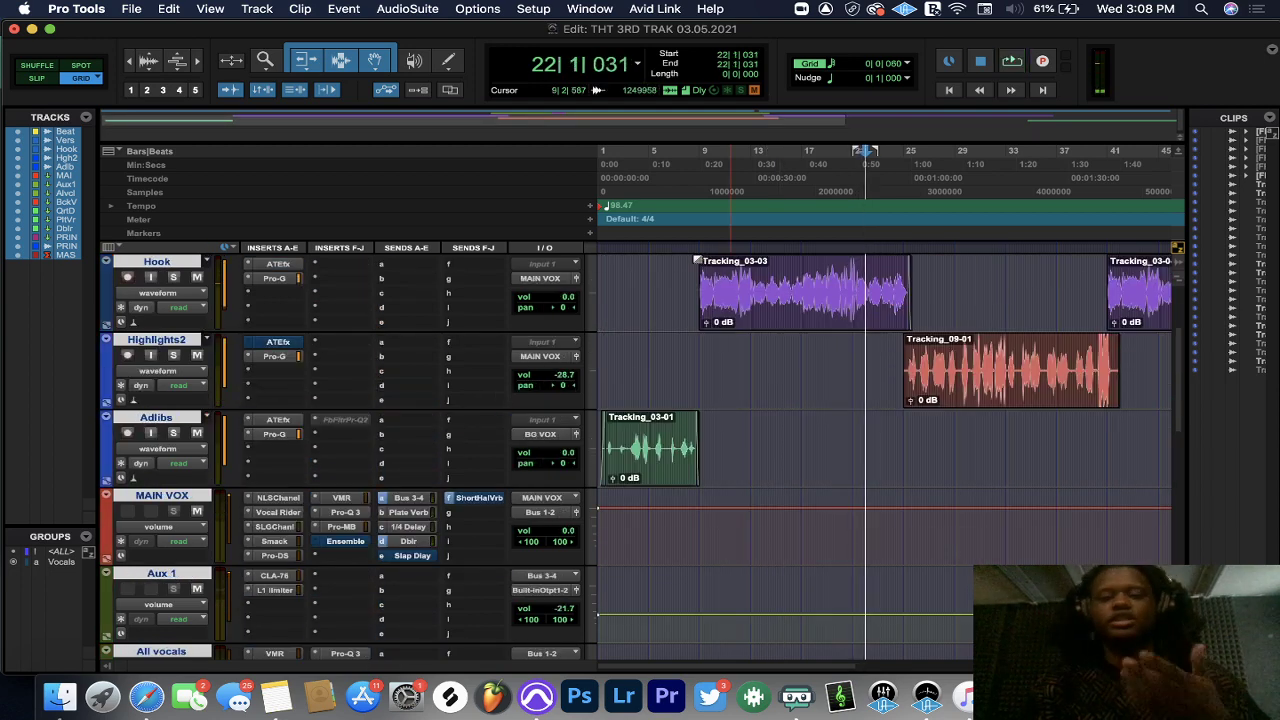
- Review the FabFilter Pro-Q 3 bands on the All vocals track
{"action": "scroll", "coordinate": [580, 363], "scroll_direction": "down", "scroll_amount": 4}
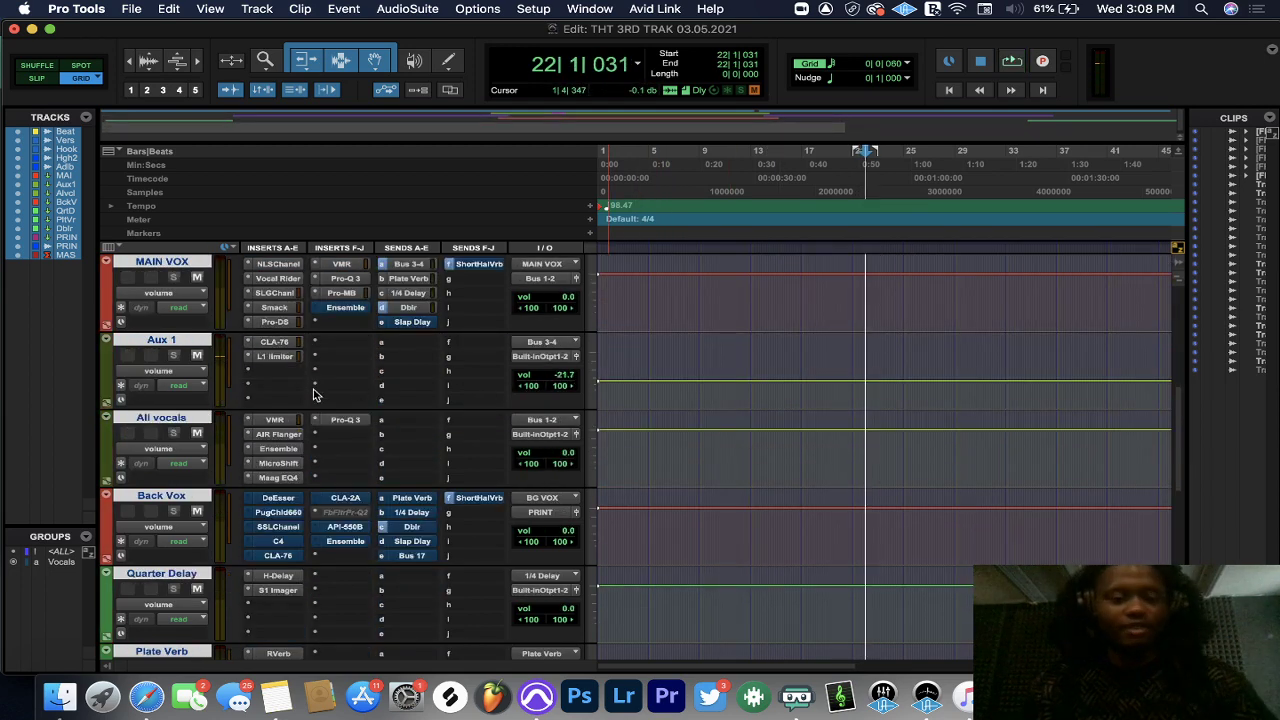
{"action": "left_click", "coordinate": [335, 424]}
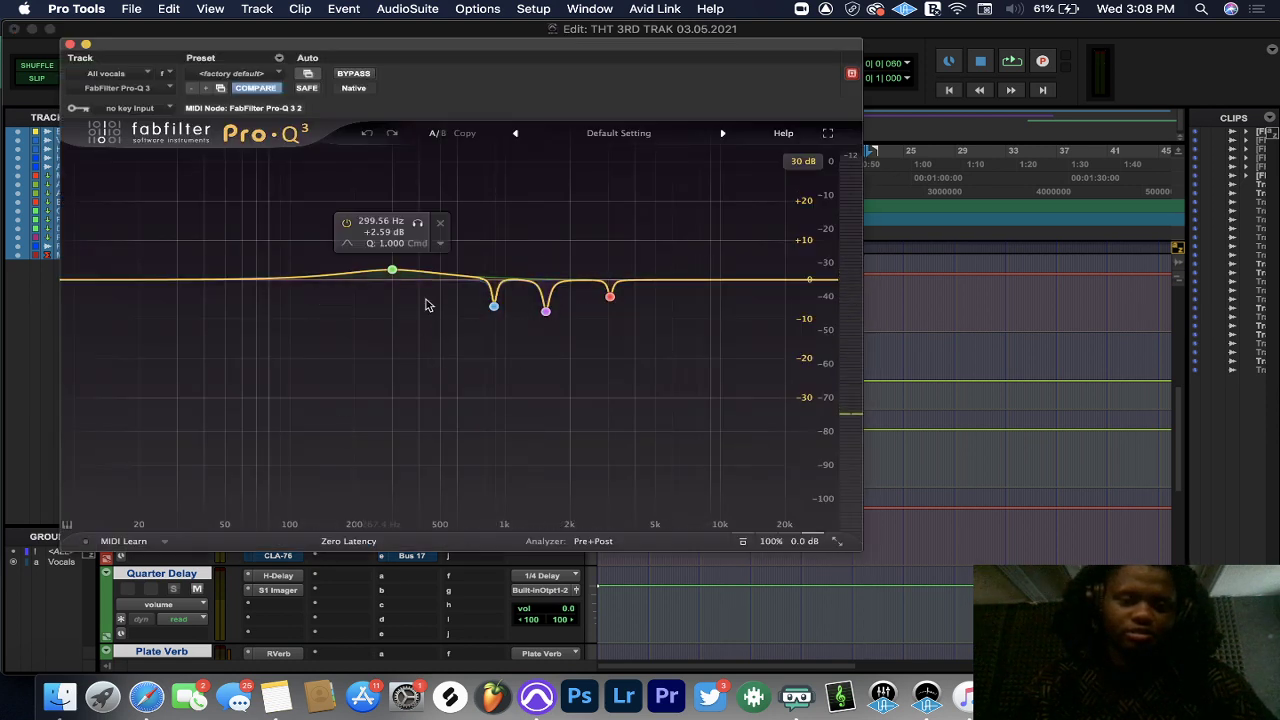
{"action": "left_click", "coordinate": [70, 44]}
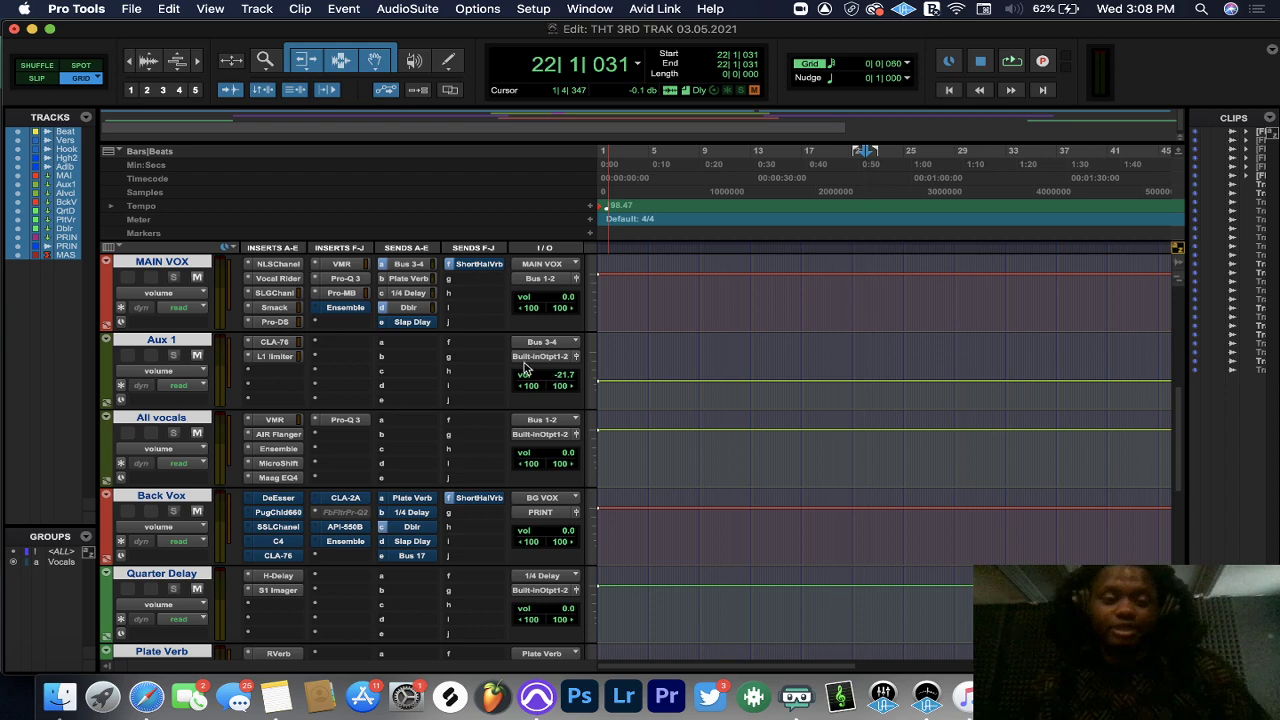
- Review the RVerb and S1 Imager settings on the Plate Verb track, and open its F6-RTA equalizer briefly
{"action": "scroll", "coordinate": [340, 433], "scroll_direction": "down", "scroll_amount": 3}
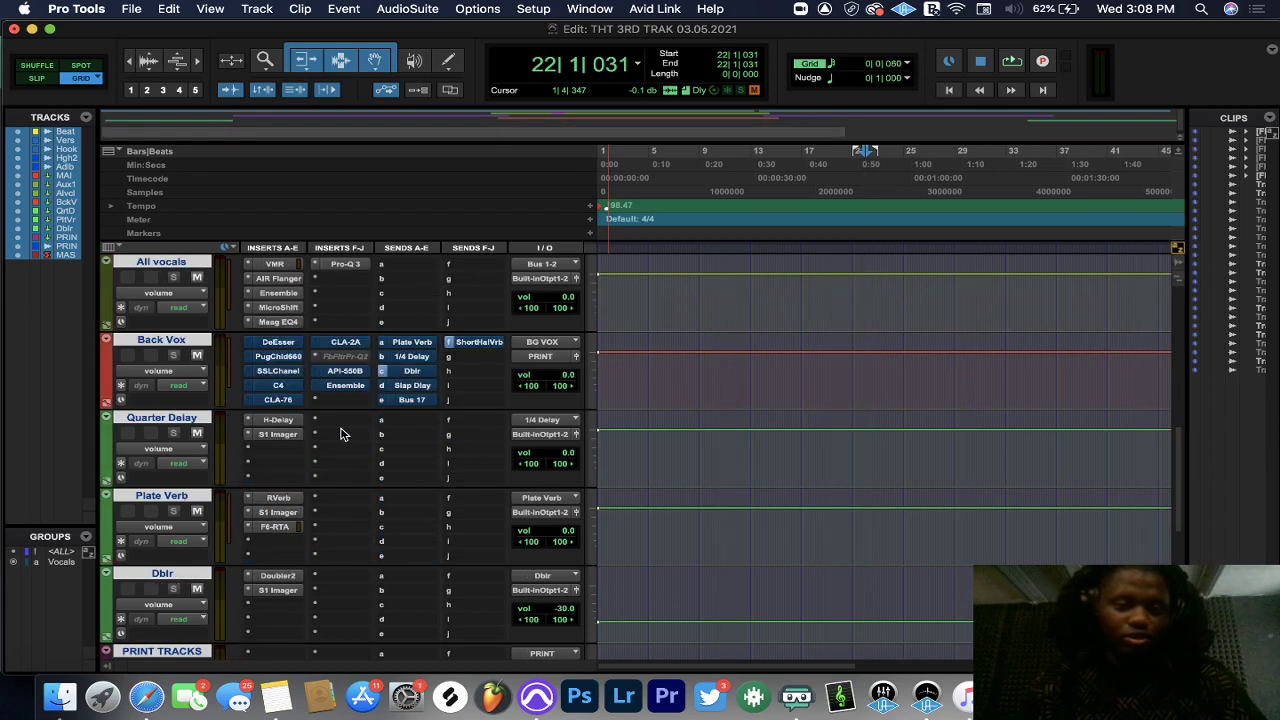
{"action": "scroll", "coordinate": [306, 451], "scroll_direction": "down", "scroll_amount": 6}
{"action": "scroll", "coordinate": [285, 451], "scroll_direction": "up", "scroll_amount": 3}
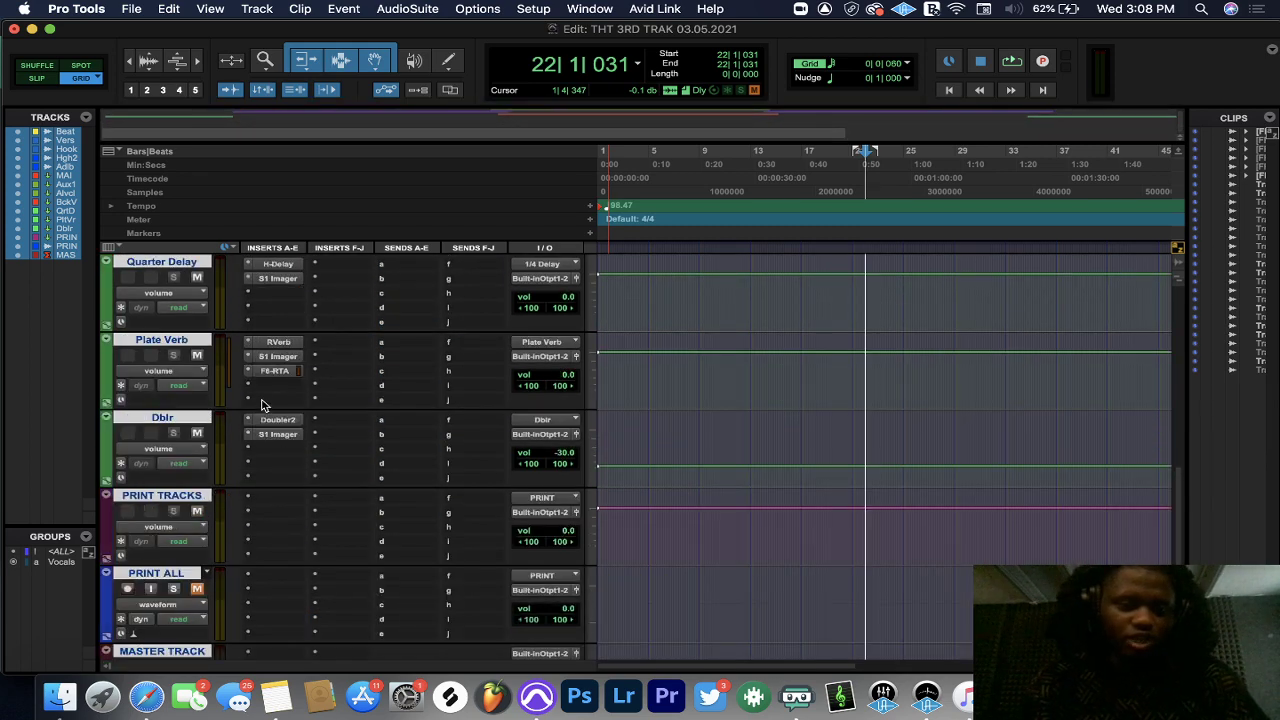
{"action": "scroll", "coordinate": [263, 404], "scroll_direction": "up", "scroll_amount": 3}
{"action": "scroll", "coordinate": [263, 418], "scroll_direction": "down", "scroll_amount": 2}
{"action": "left_click", "coordinate": [265, 420]}
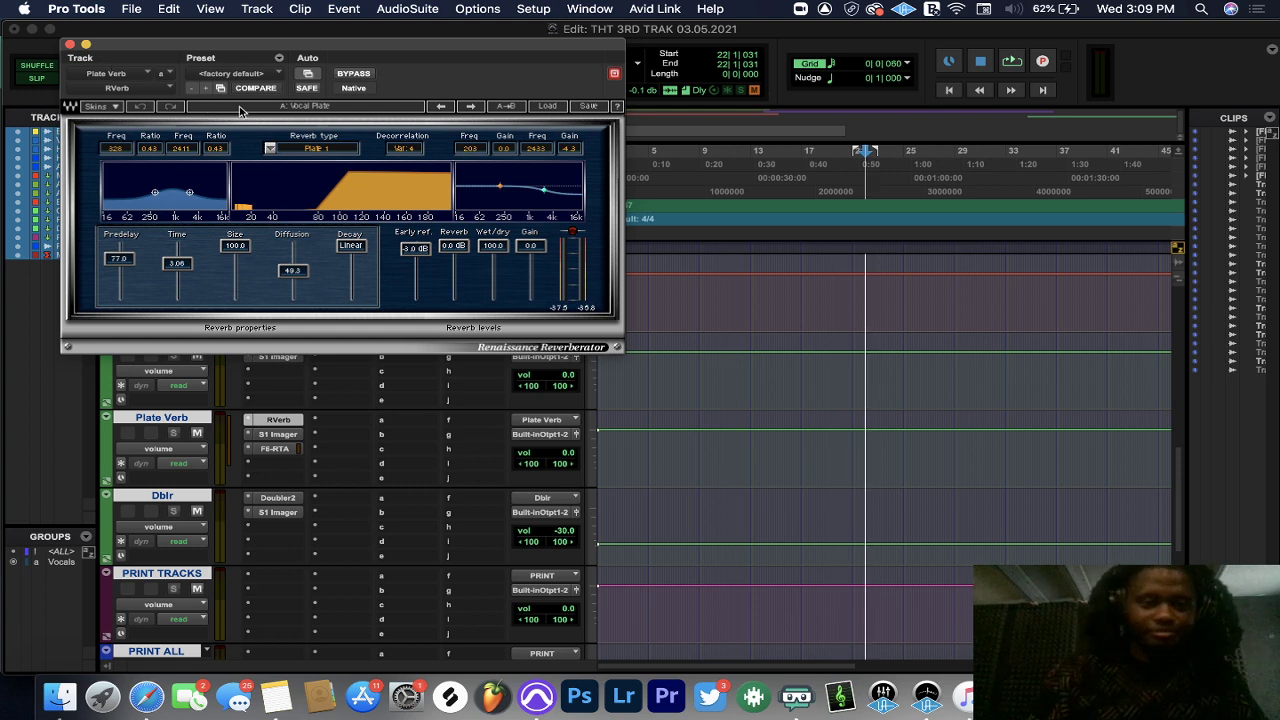
{"action": "left_click", "coordinate": [70, 45]}
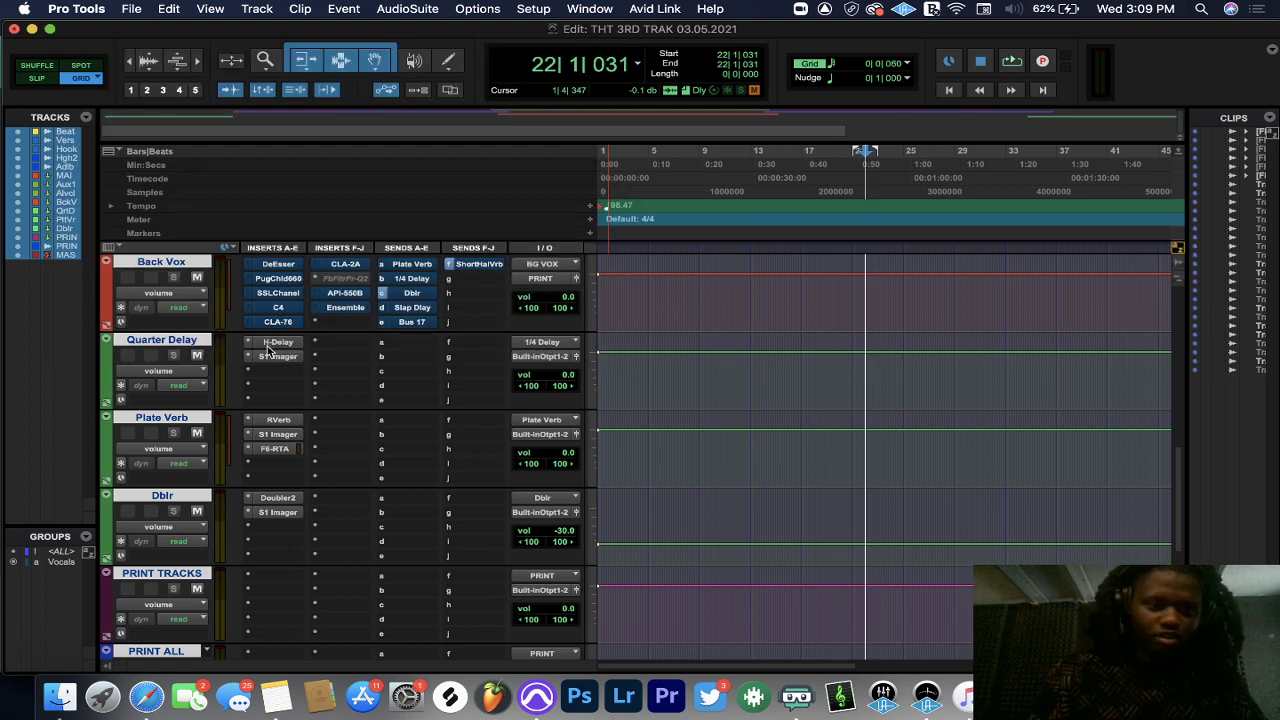
{"action": "left_click", "coordinate": [266, 436]}
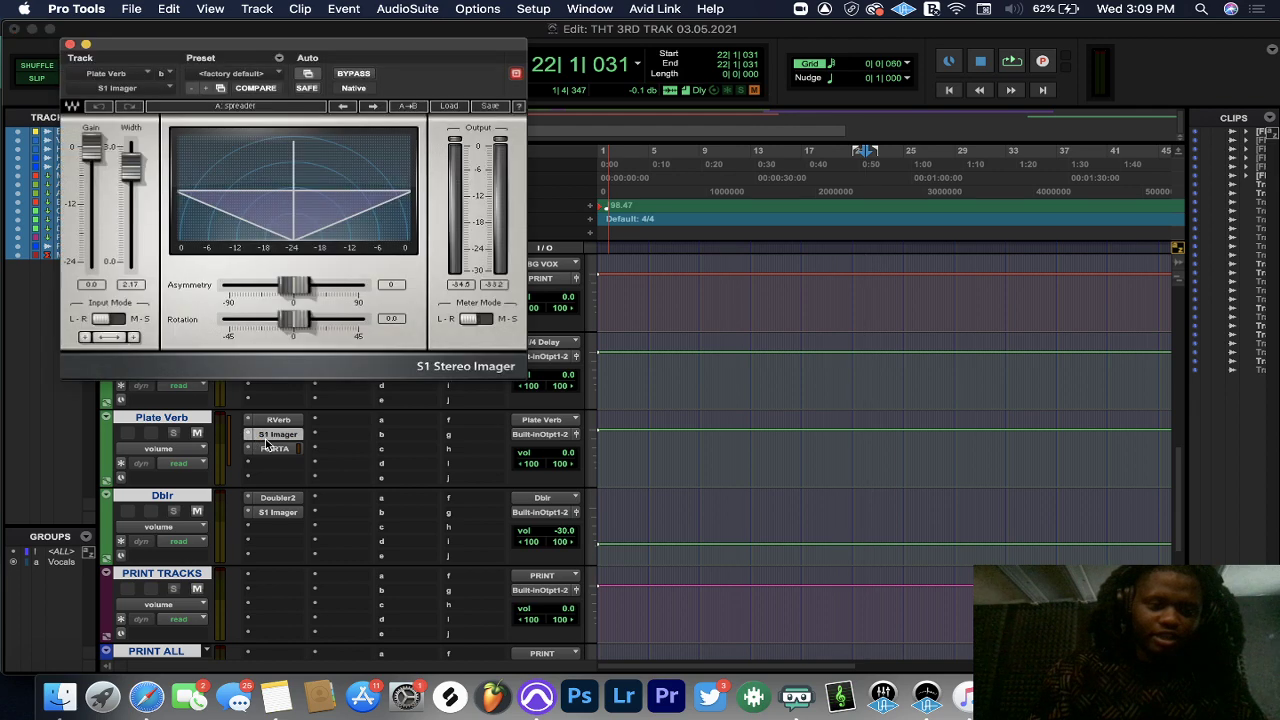
{"action": "left_click", "coordinate": [264, 448]}
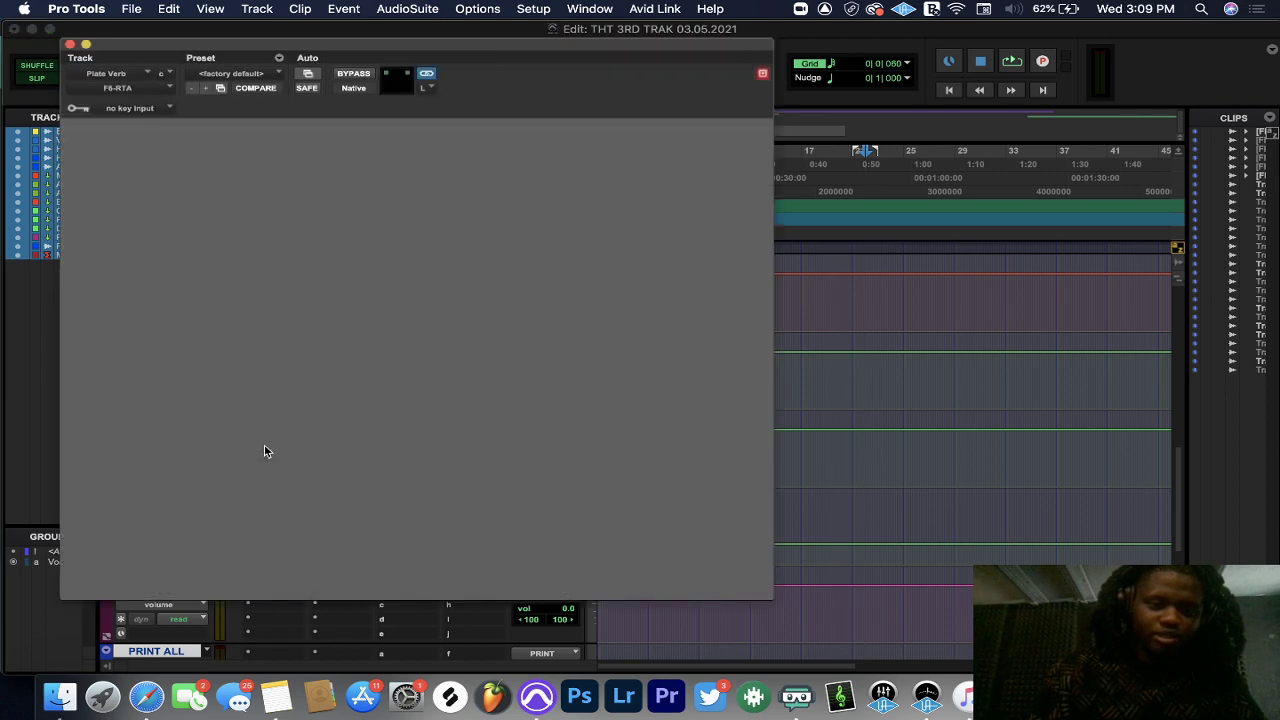
{"action": "left_click", "coordinate": [70, 45]}
- Play the session from just before the hook while looking over the insert chains on all tracks, and return to the session start
{"action": "scroll", "coordinate": [395, 388], "scroll_direction": "up", "scroll_amount": 5}
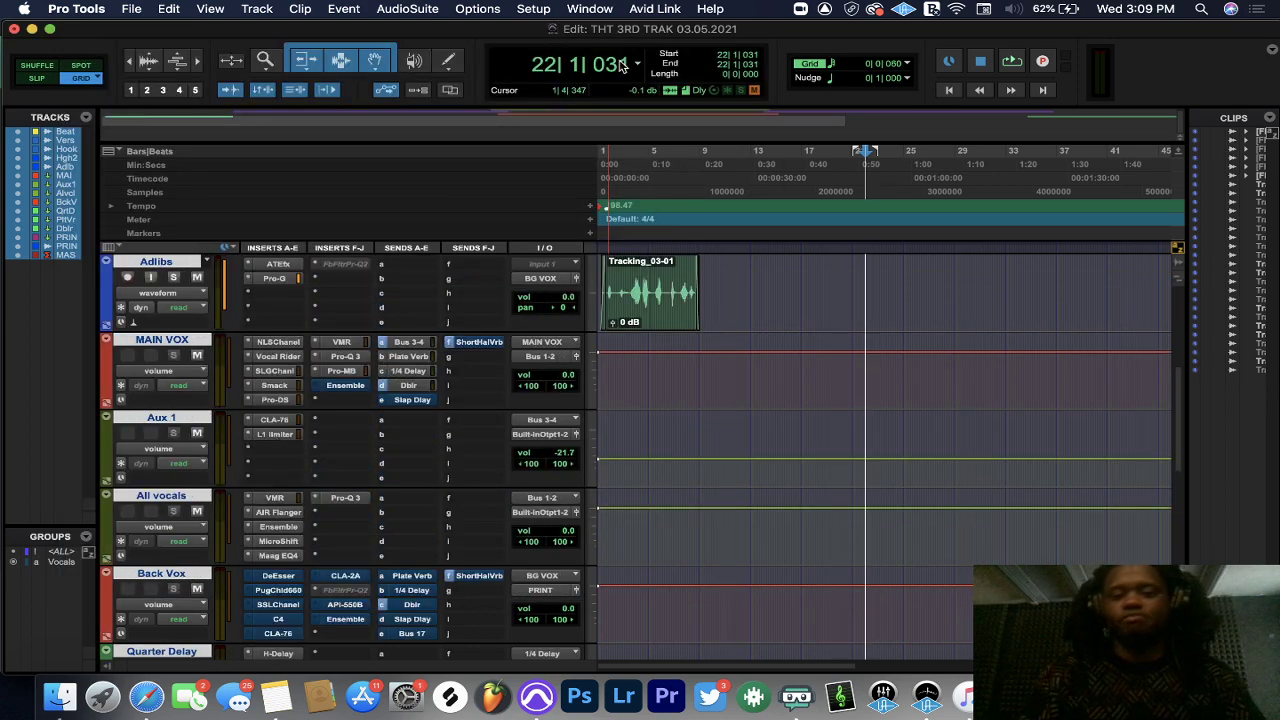
{"action": "scroll", "coordinate": [686, 293], "scroll_direction": "up", "scroll_amount": 5}
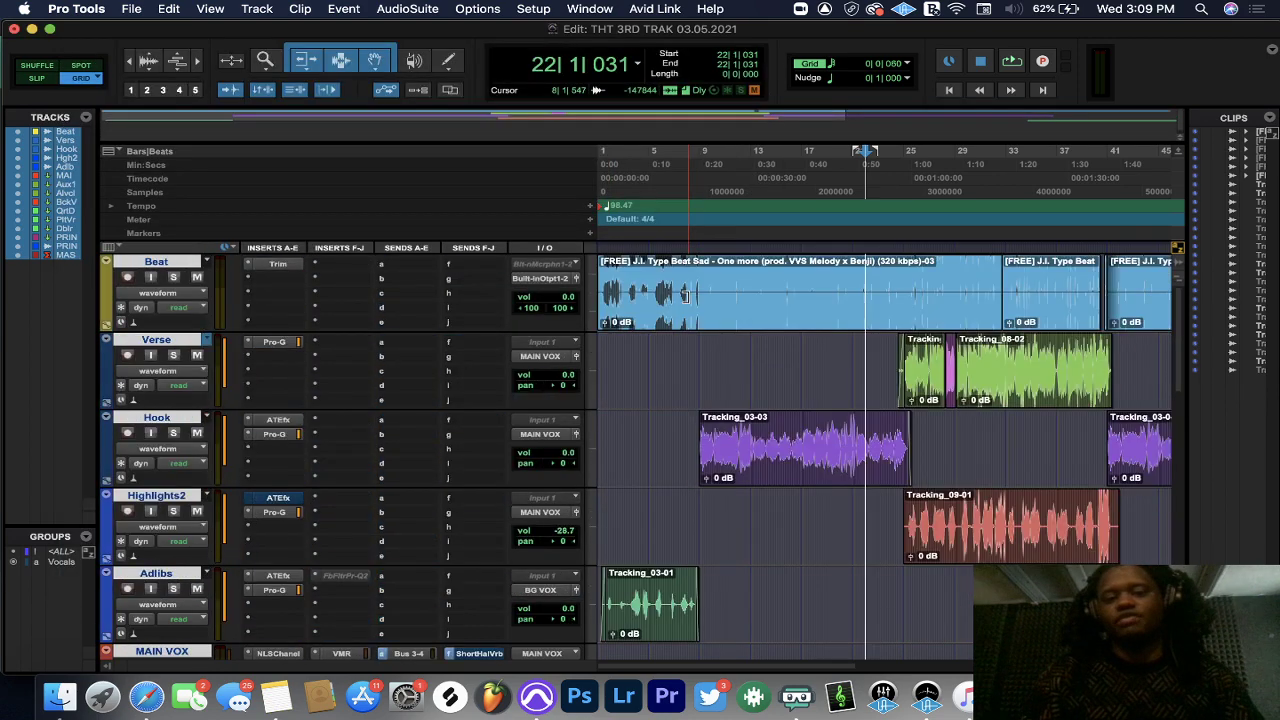
{"action": "left_click", "coordinate": [697, 190]}
{"action": "key", "text": "space"}
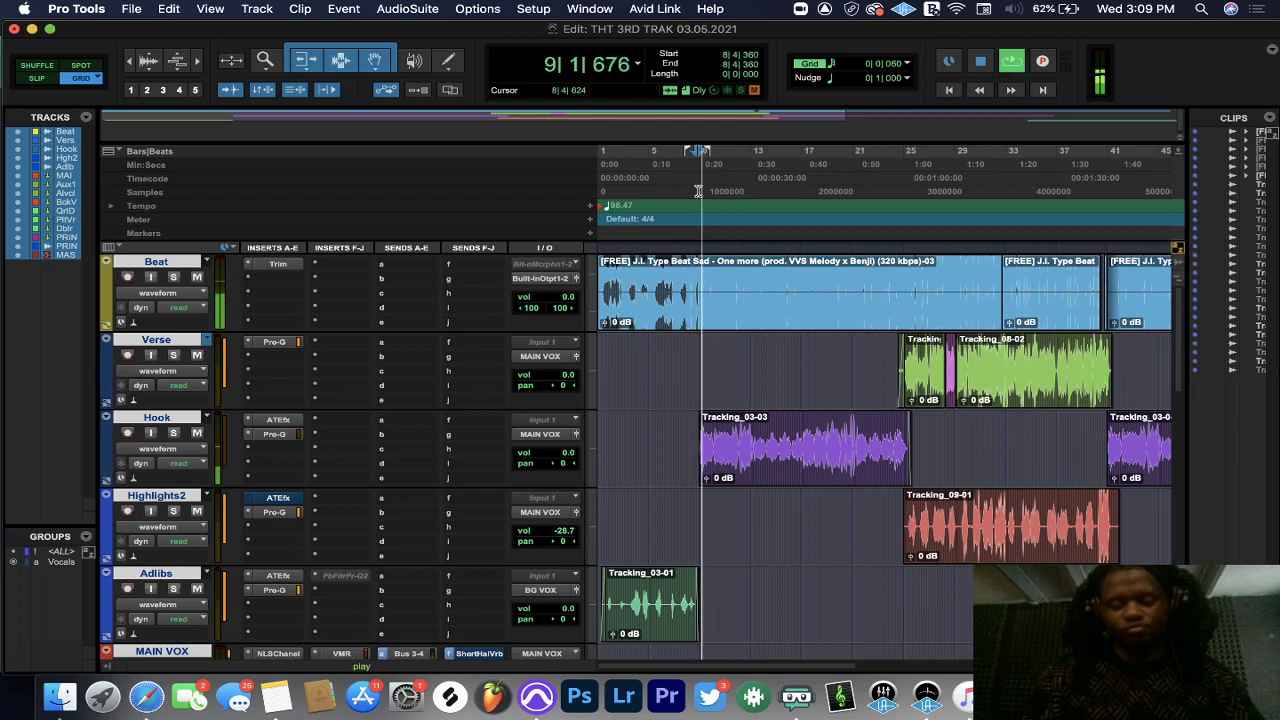
{"action": "scroll", "coordinate": [406, 443], "scroll_direction": "down", "scroll_amount": 5}
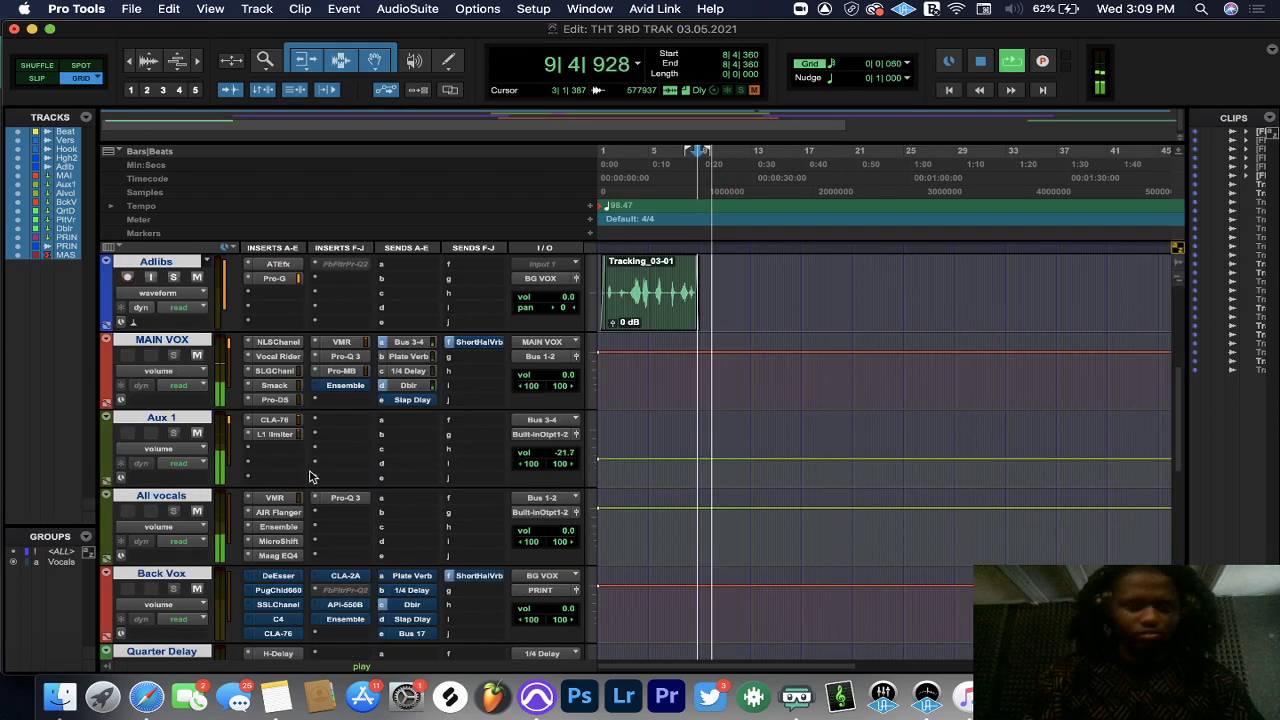
{"action": "scroll", "coordinate": [305, 476], "scroll_direction": "down", "scroll_amount": 6}
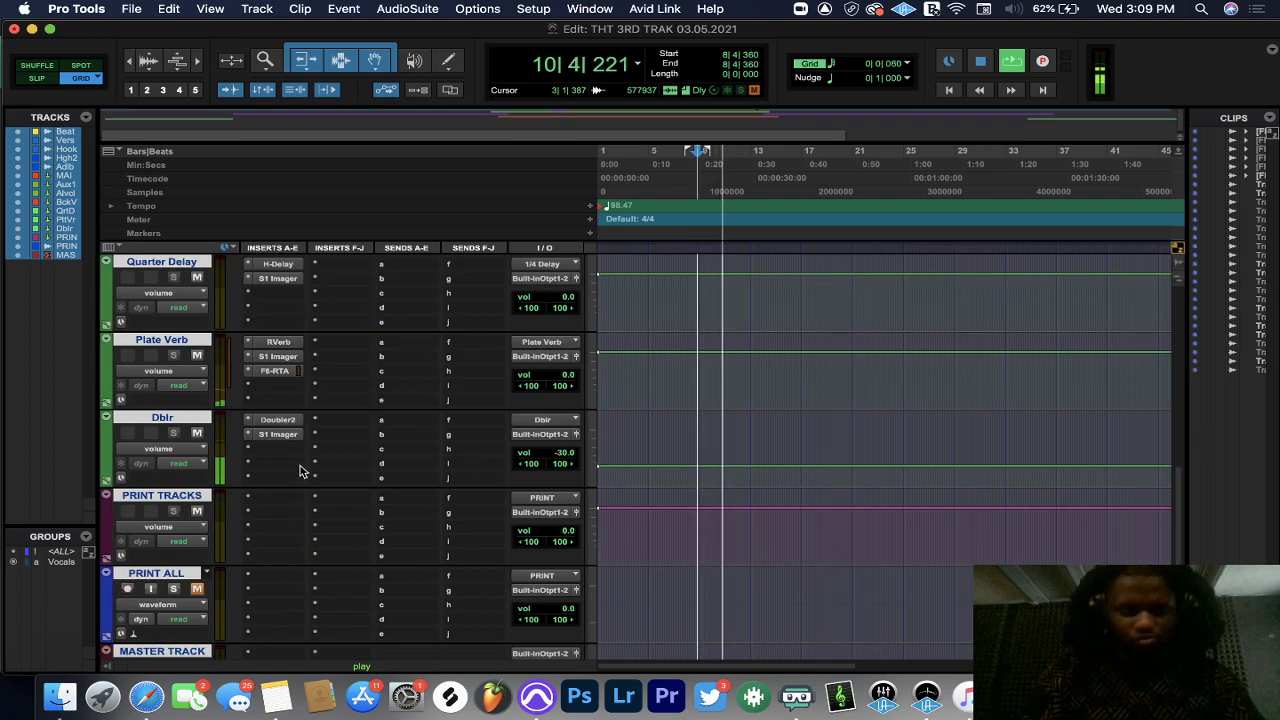
{"action": "scroll", "coordinate": [306, 472], "scroll_direction": "up", "scroll_amount": 2}
{"action": "scroll", "coordinate": [306, 470], "scroll_direction": "up", "scroll_amount": 2}
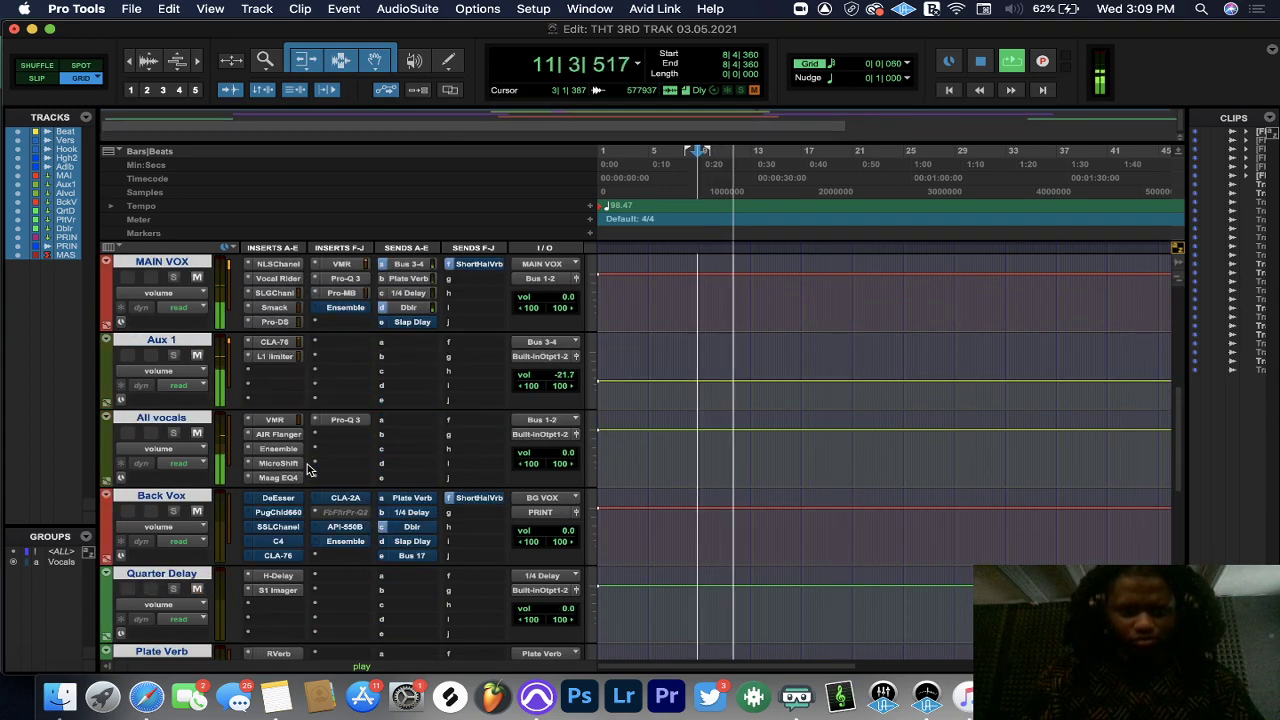
{"action": "scroll", "coordinate": [374, 444], "scroll_direction": "up", "scroll_amount": 3}
{"action": "scroll", "coordinate": [374, 444], "scroll_direction": "up", "scroll_amount": 1}
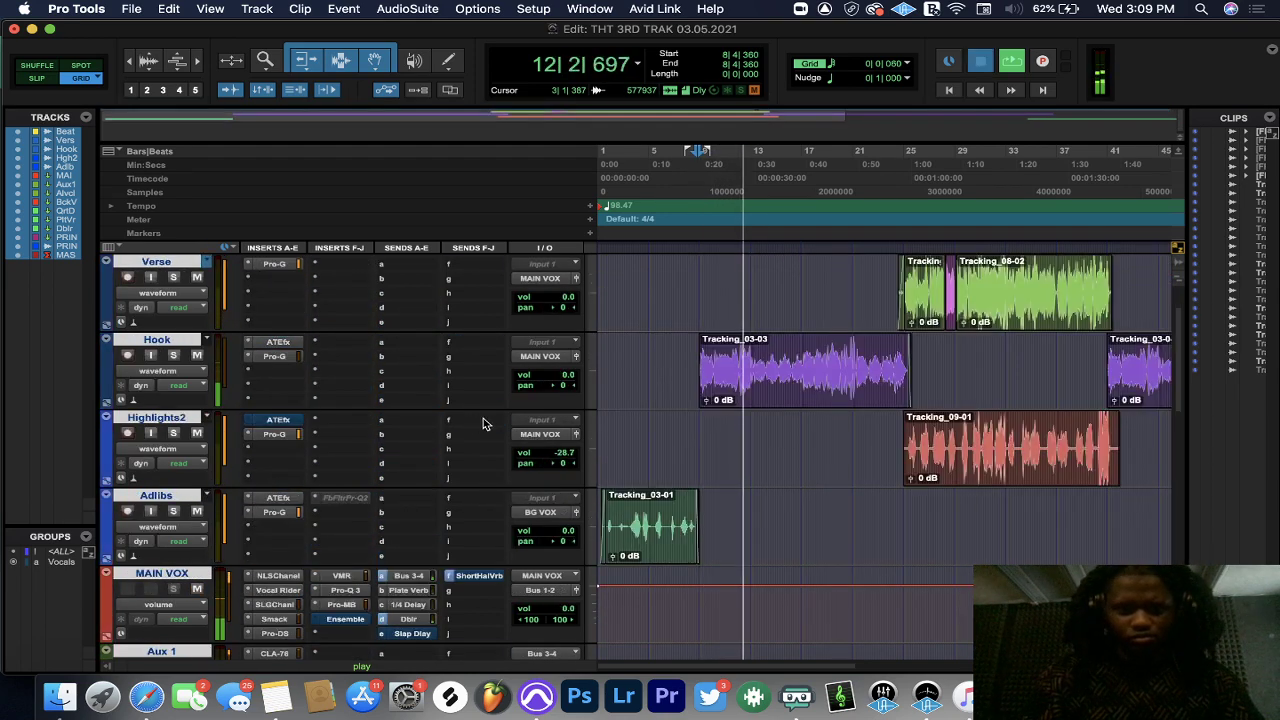
{"action": "key", "text": "Return"}
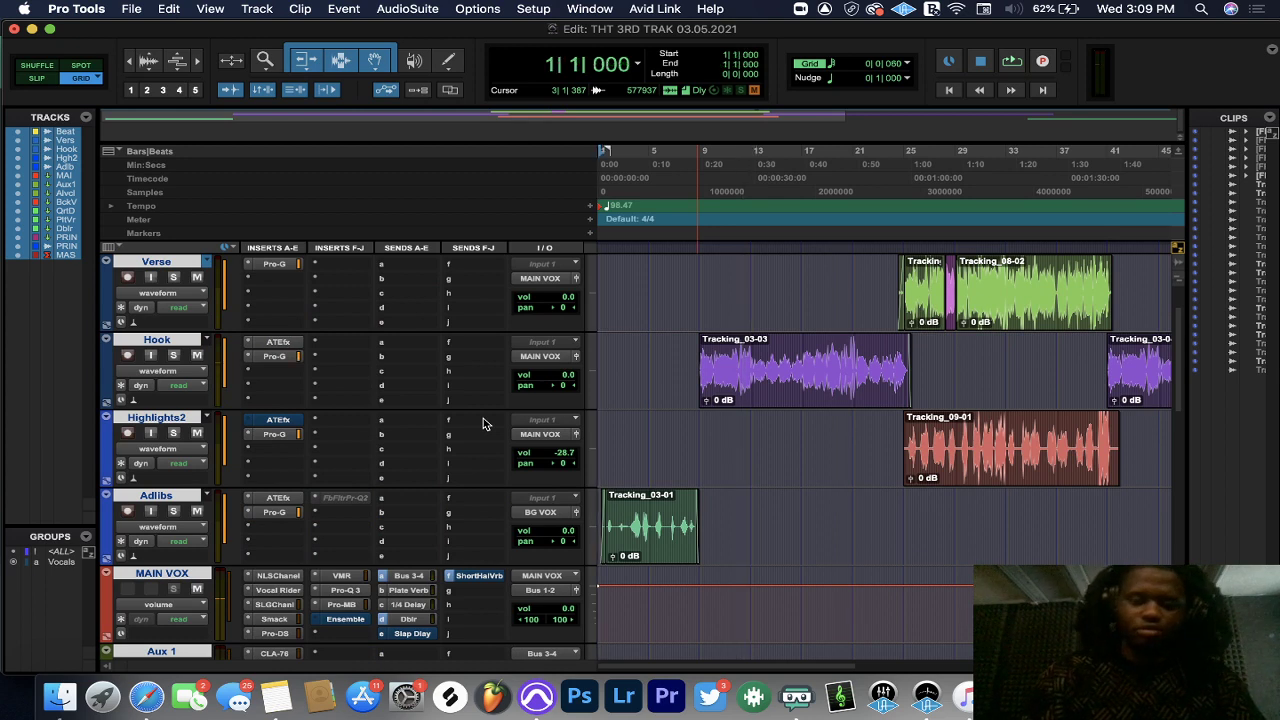
- Insert FabFilter Pro-Q 3 (mono) after Pro-G on the Adlibs track
{"action": "left_click", "coordinate": [252, 532]}
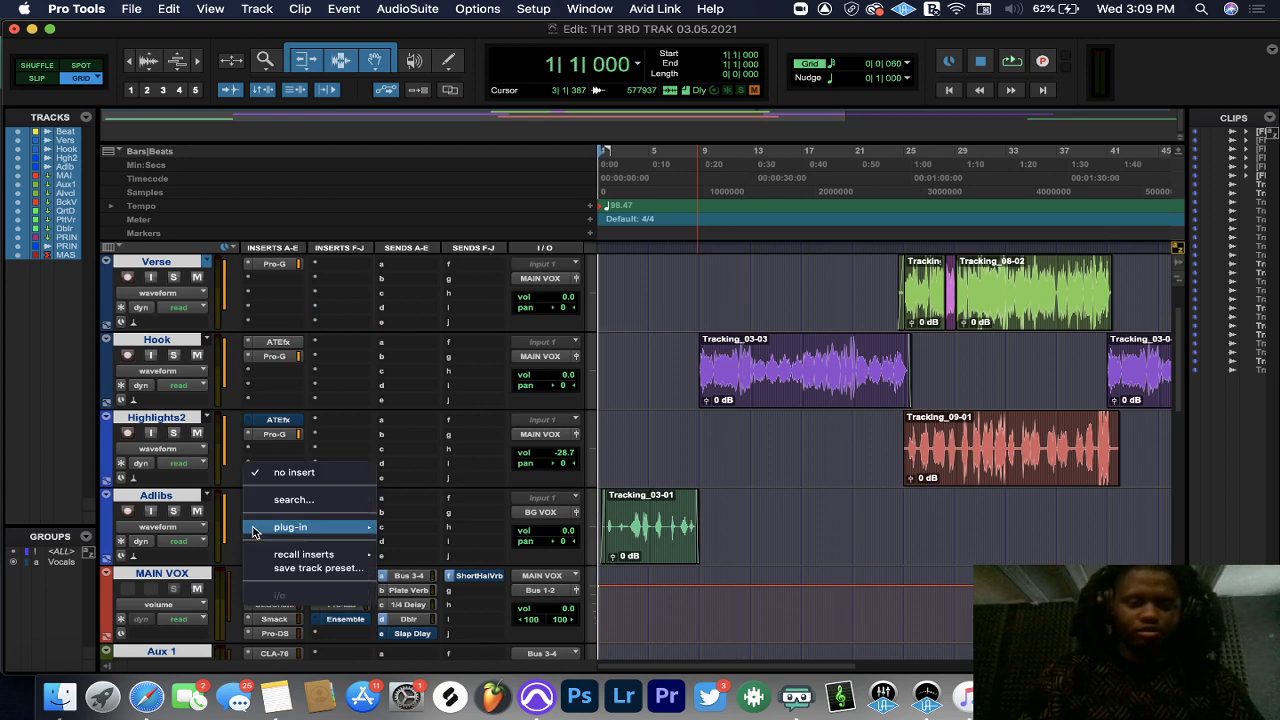
{"action": "key", "text": "Escape"}
{"action": "left_click", "coordinate": [287, 511]}
{"action": "type", "text": "fab"}
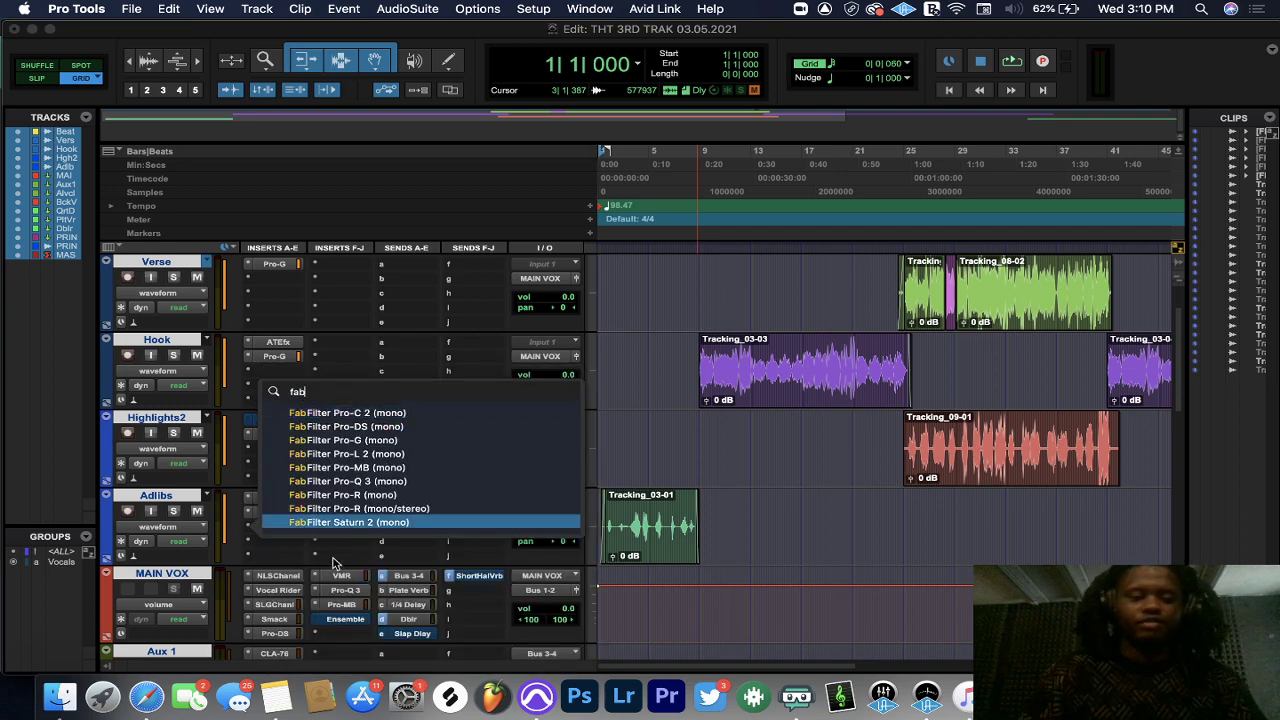
{"action": "left_click", "coordinate": [380, 481]}
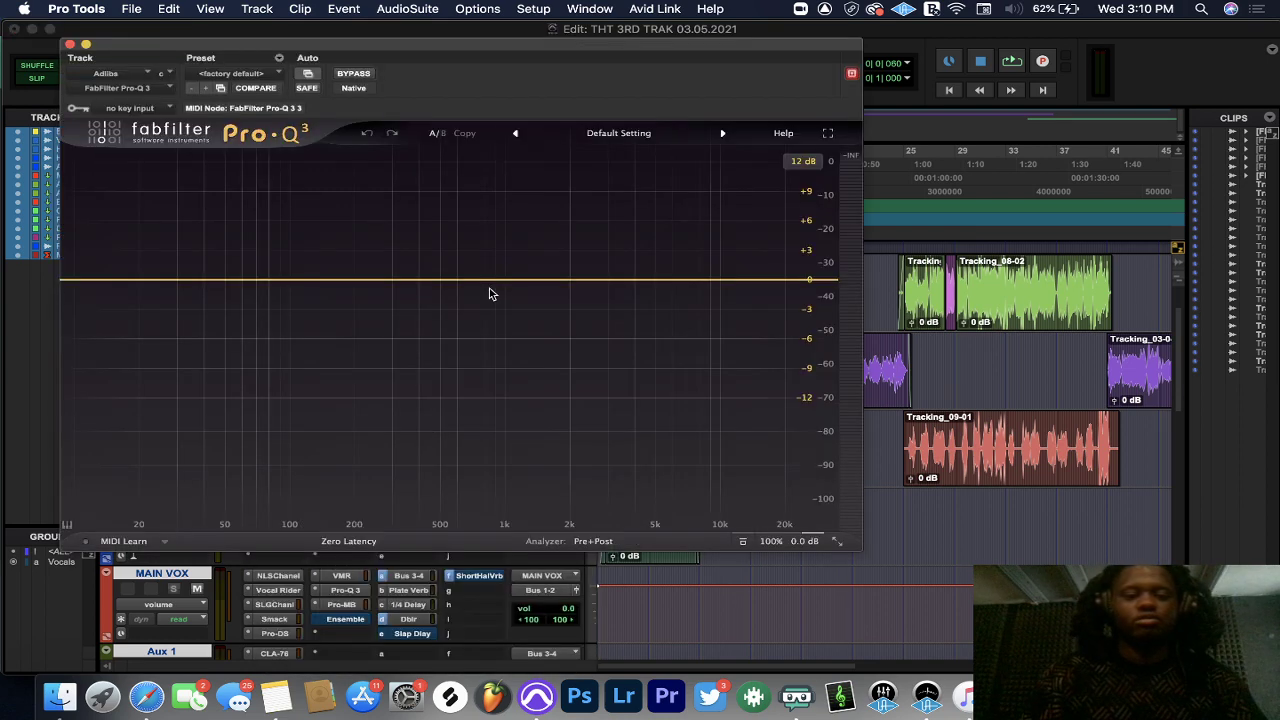
- Load the Phone preset in the Adlibs Pro-Q 3 and close the plug-in
{"action": "left_click", "coordinate": [615, 133]}
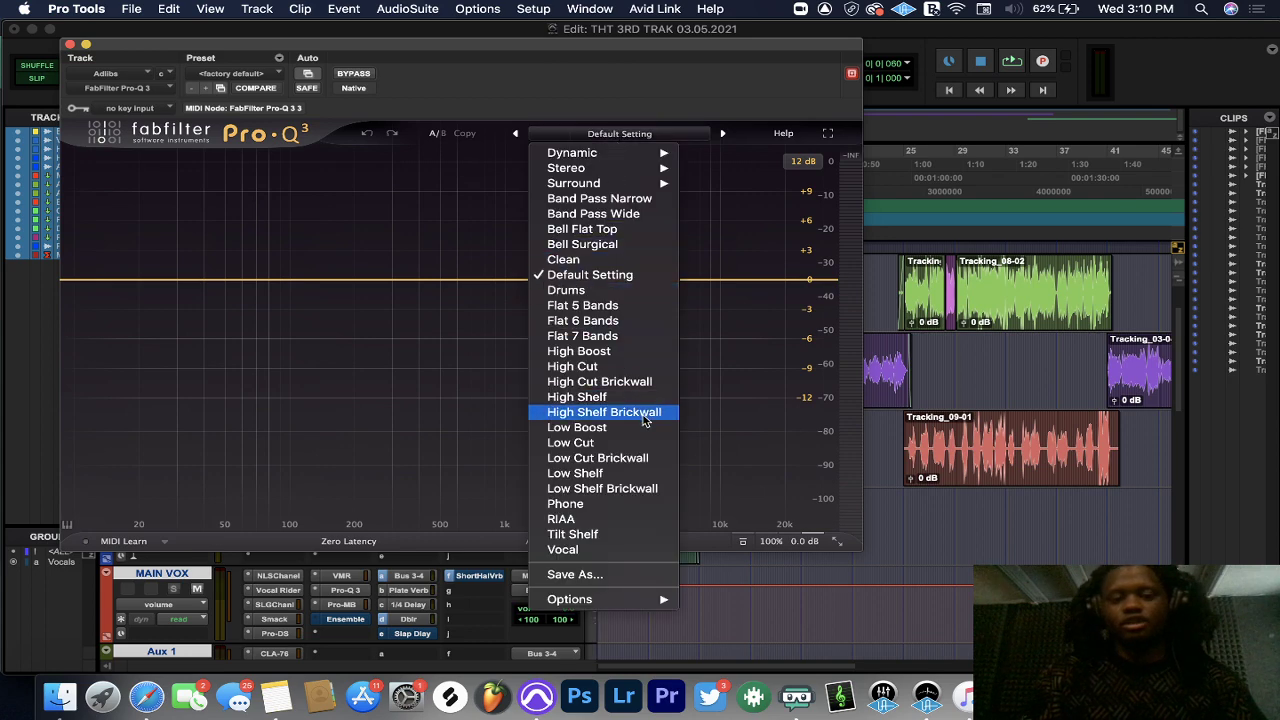
{"action": "left_click", "coordinate": [592, 503]}
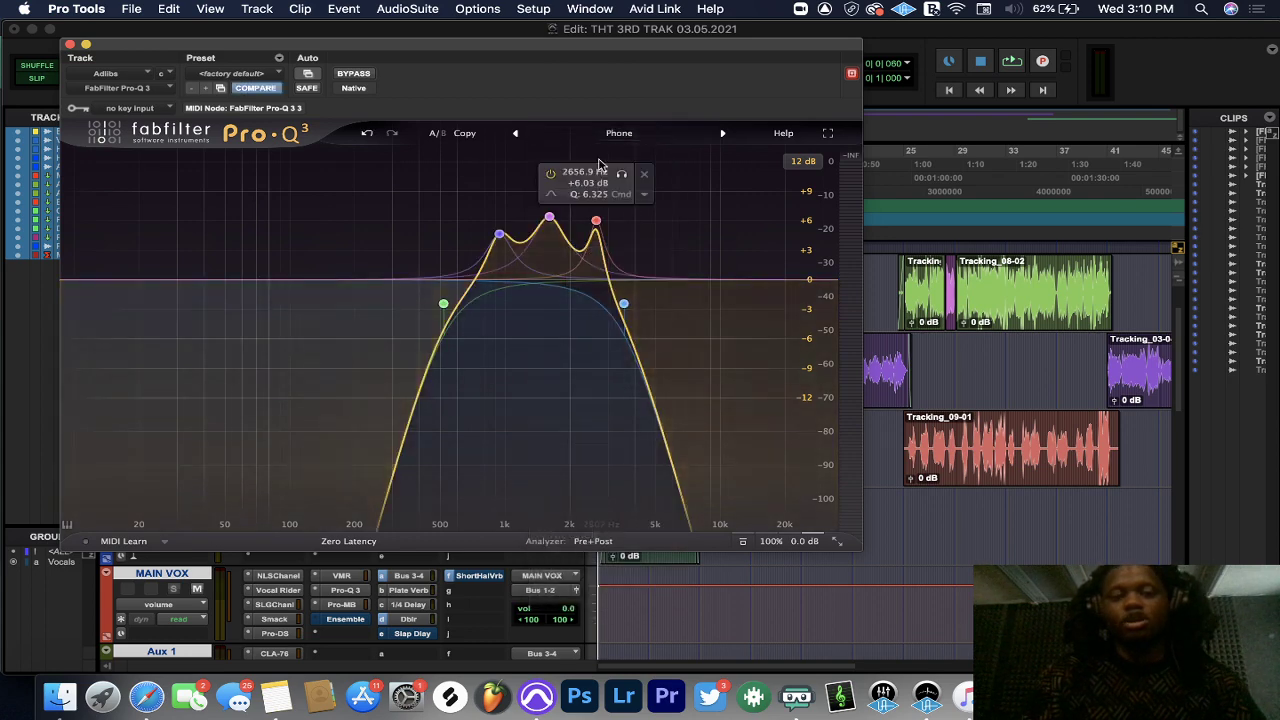
{"action": "left_click", "coordinate": [617, 132]}
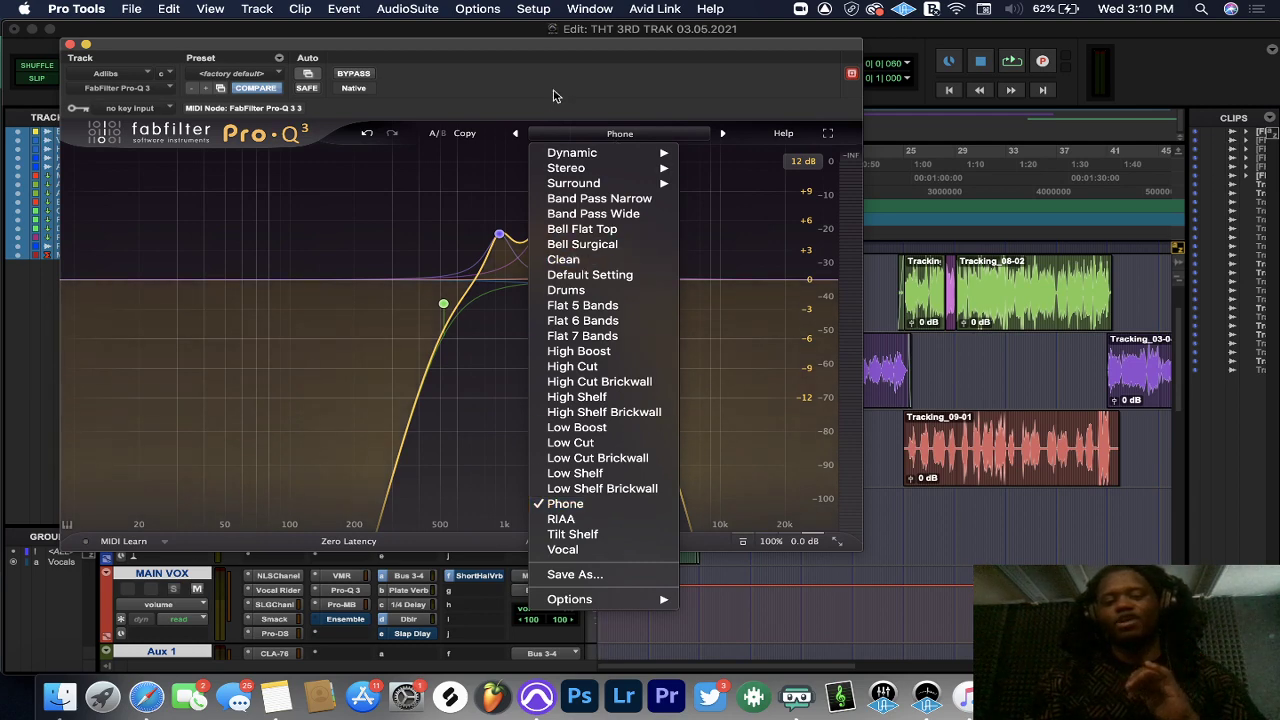
{"action": "left_click", "coordinate": [70, 45]}
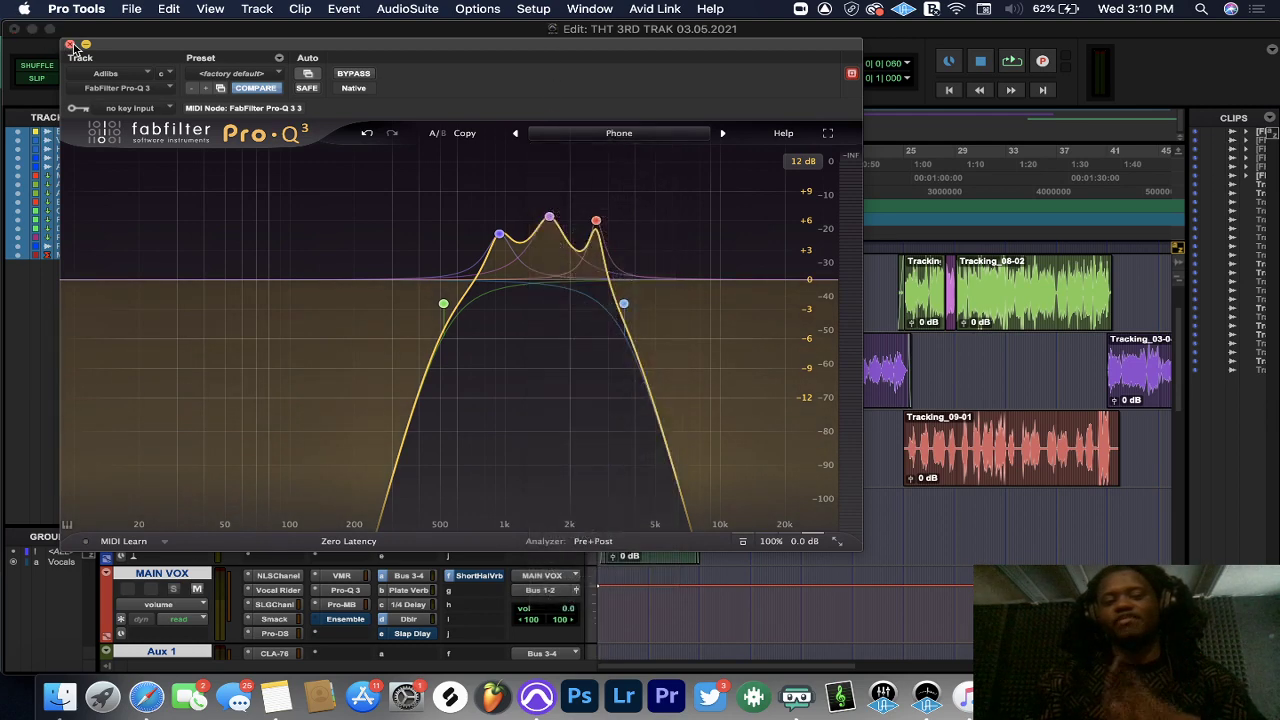
{"action": "left_click", "coordinate": [70, 45]}
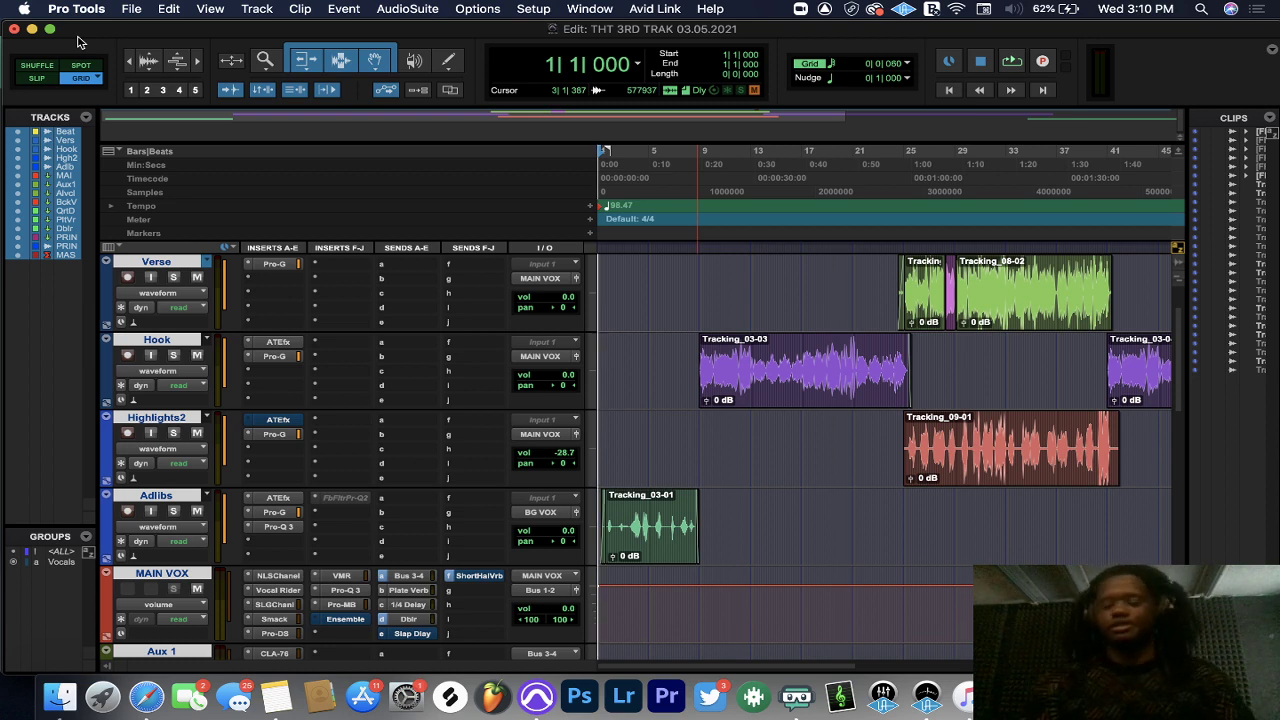
- Play the ad-libs from the start, lower the Adlibs Pro-G threshold to about -40 dB and stop playback
{"action": "key", "text": "space"}
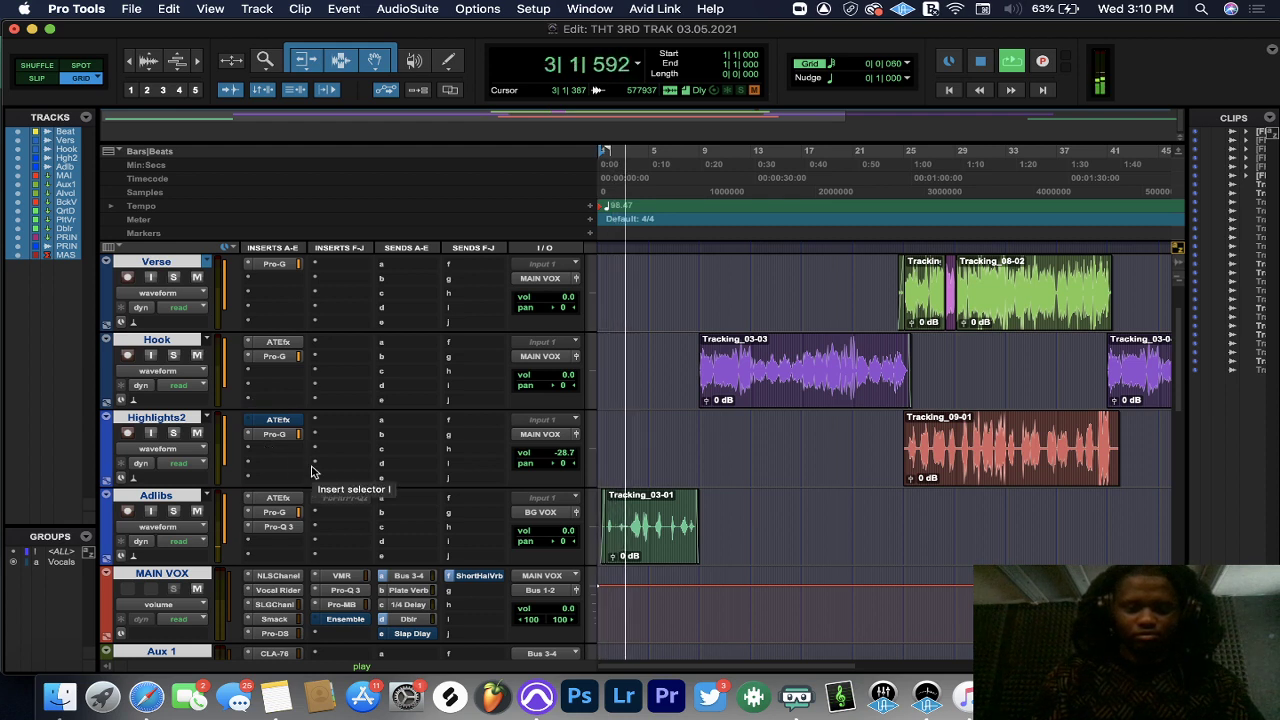
{"action": "left_click", "coordinate": [272, 512]}
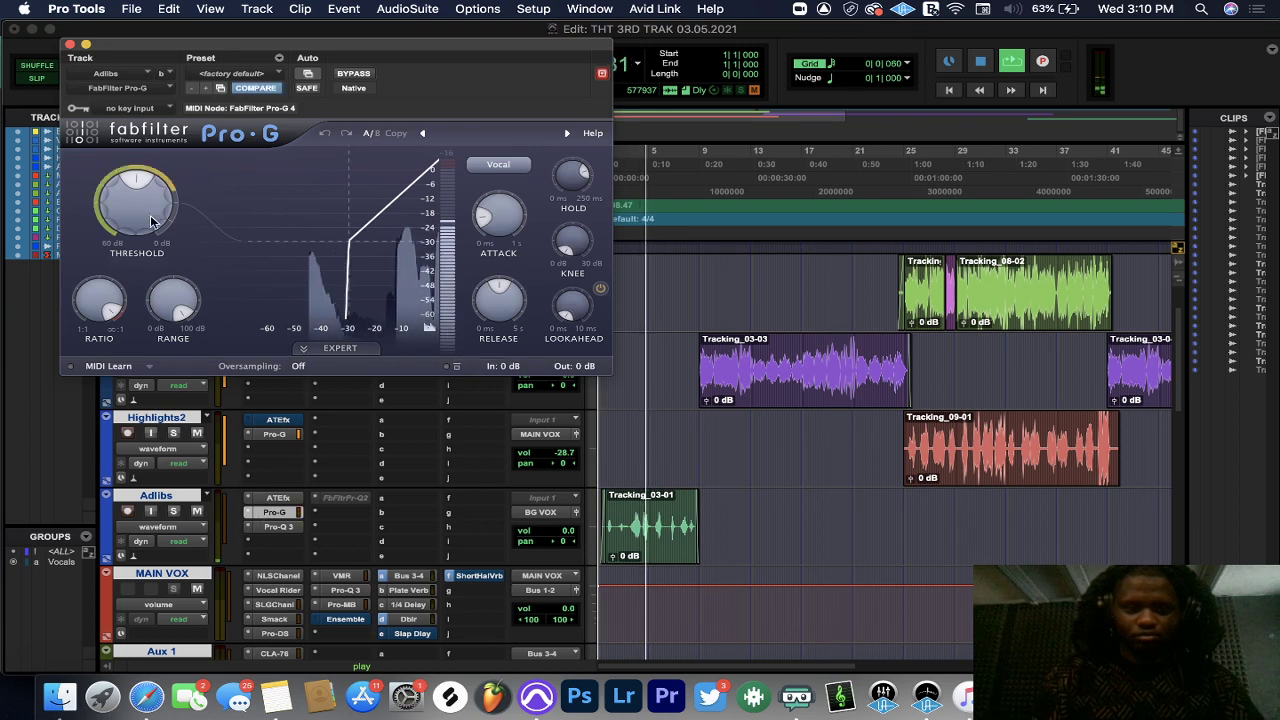
{"action": "left_click_drag", "start_coordinate": [120, 205], "coordinate": [122, 234]}
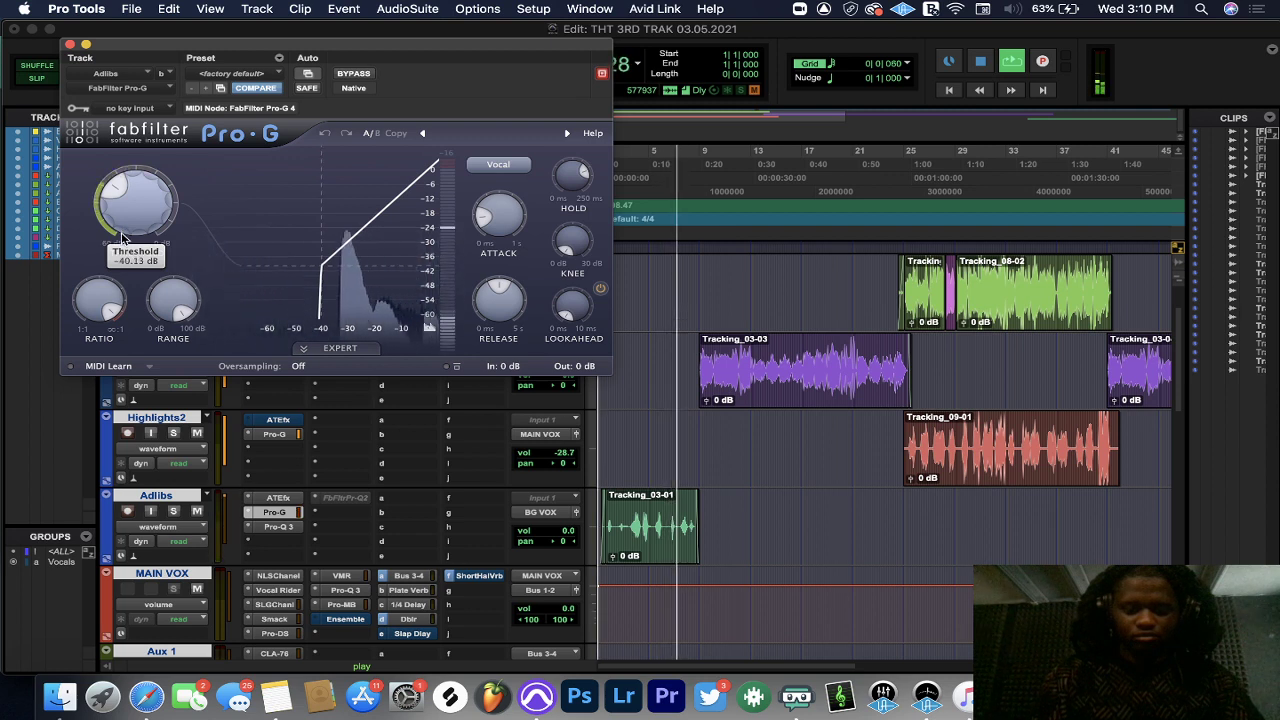
{"action": "left_click_drag", "start_coordinate": [122, 234], "coordinate": [122, 242]}
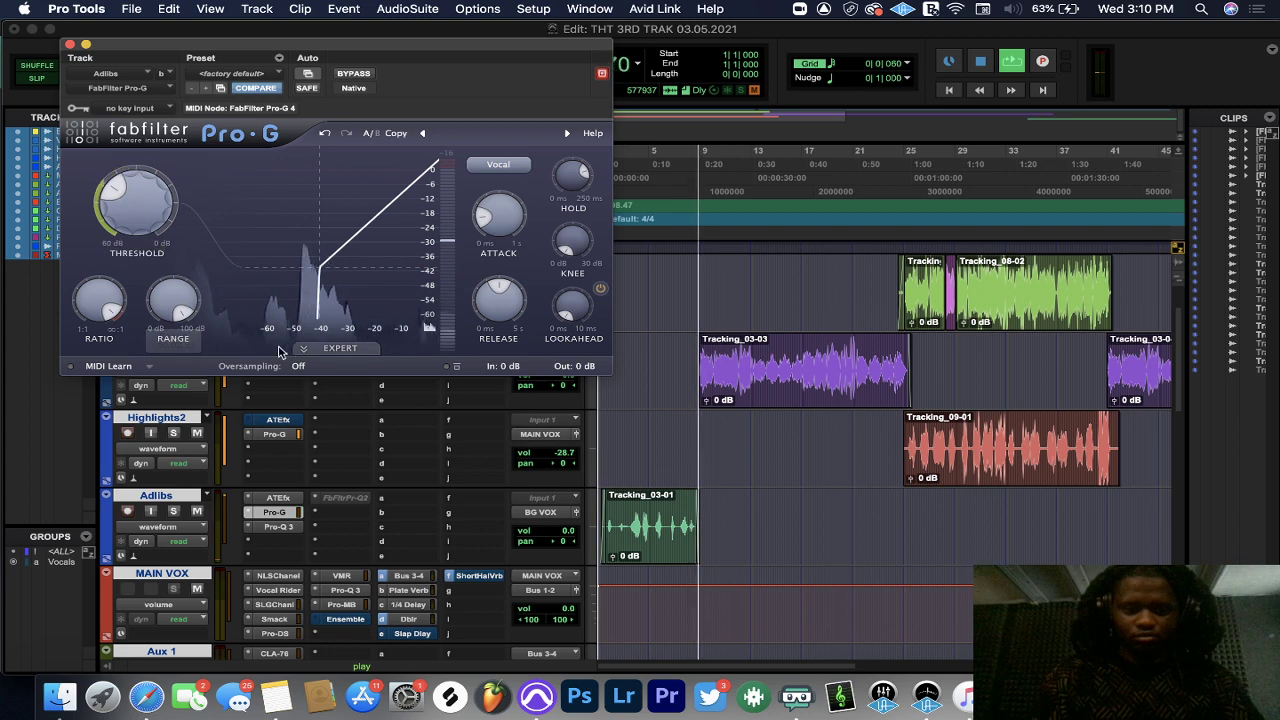
{"action": "key", "text": "space"}
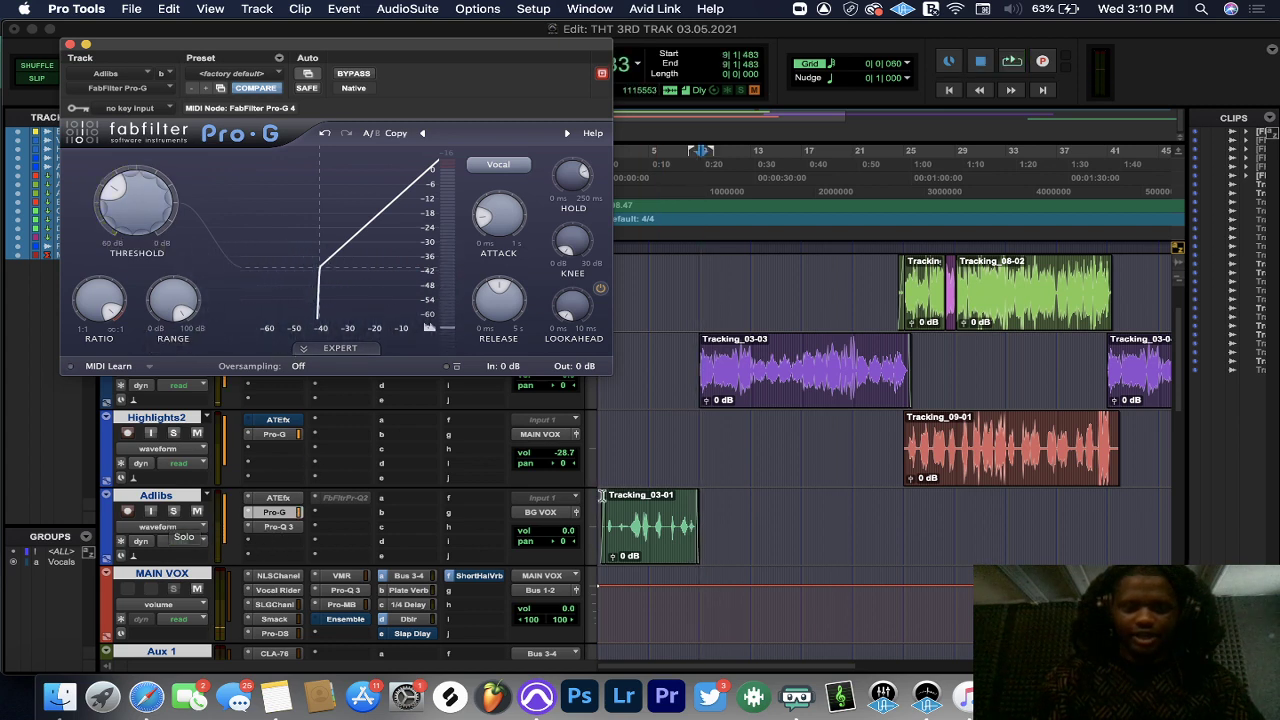
- Solo the Adlibs track, select its Tracking_03-07 clip at bar 57 and play it
{"action": "scroll", "coordinate": [532, 522], "scroll_direction": "up", "scroll_amount": 2}
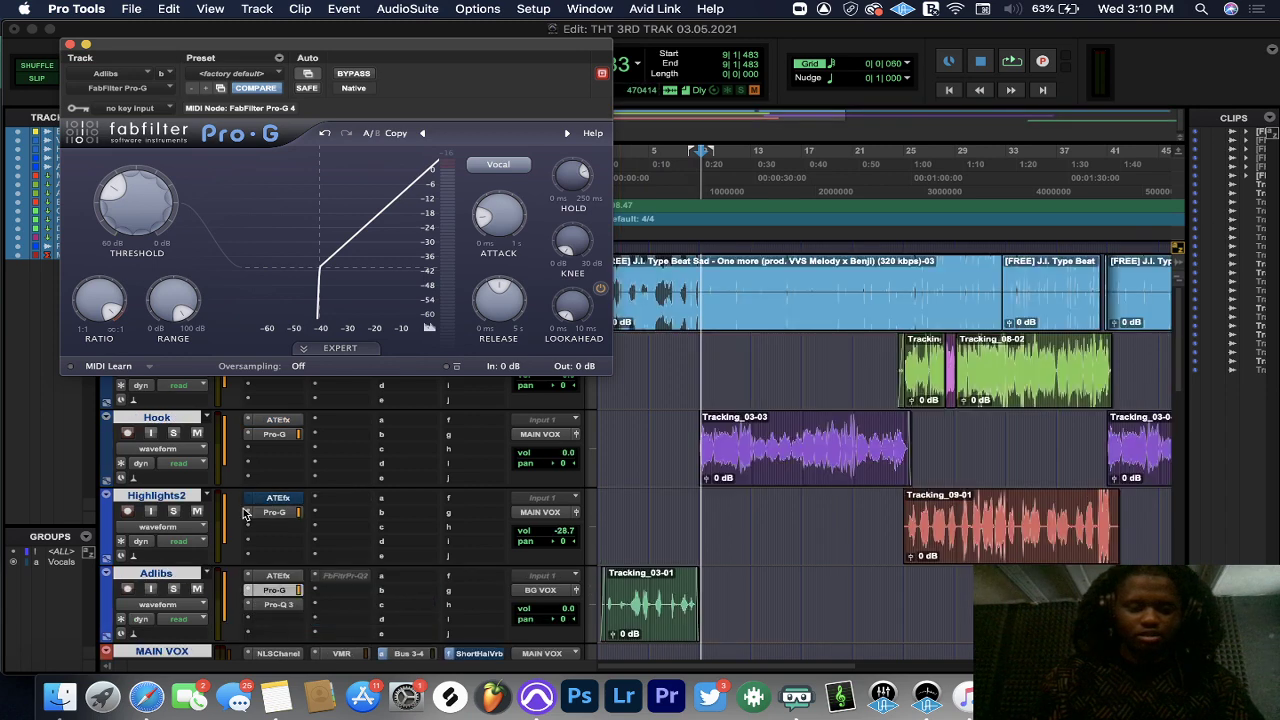
{"action": "scroll", "coordinate": [245, 513], "scroll_direction": "down", "scroll_amount": 4}
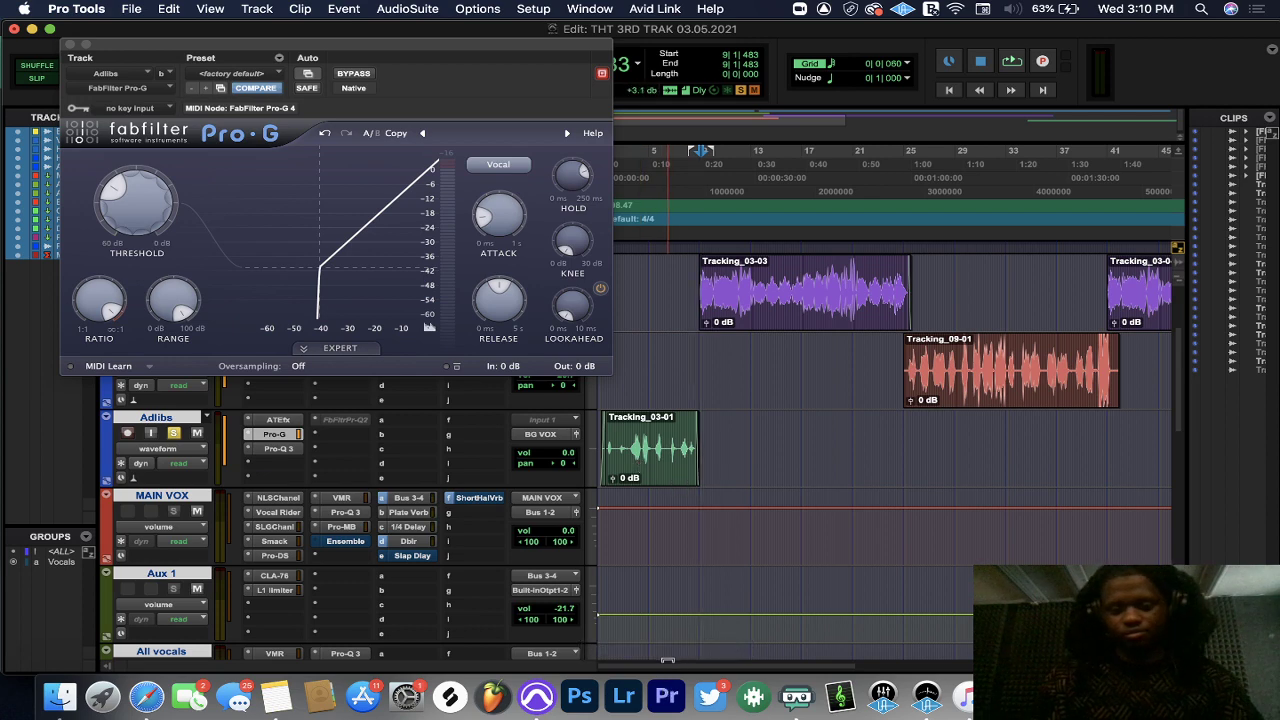
{"action": "left_click_drag", "start_coordinate": [668, 669], "coordinate": [836, 654]}
{"action": "left_click", "coordinate": [1000, 445]}
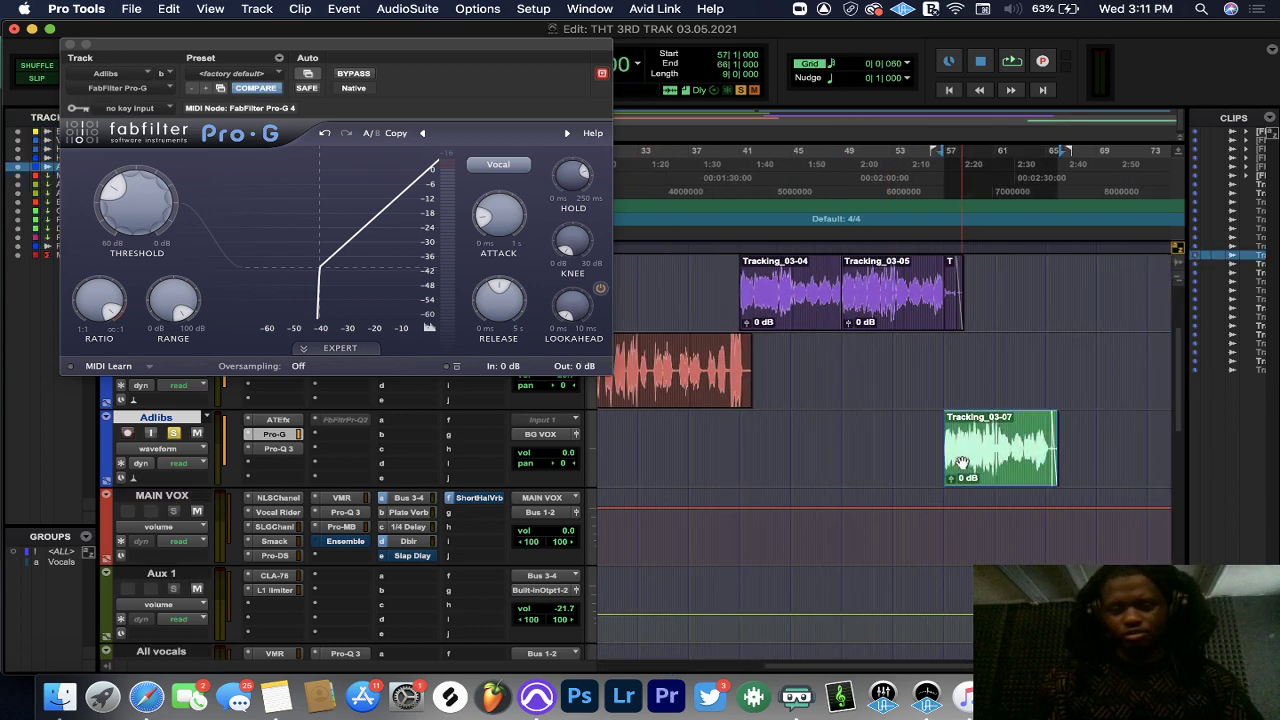
{"action": "key", "text": "space"}
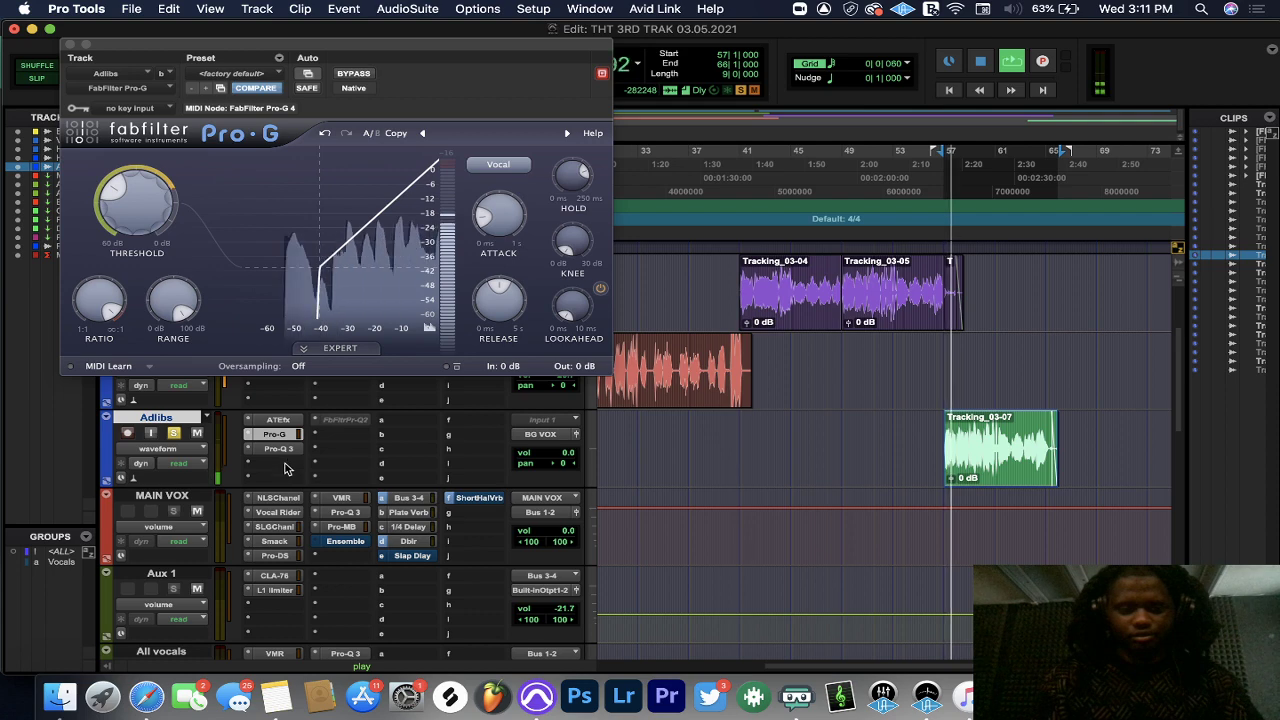
- Insert OneKnob Driver (mono) after Pro-Q 3 on the Adlibs track and set its drive to about 6
{"action": "left_click", "coordinate": [290, 449]}
{"action": "left_click", "coordinate": [303, 437]}
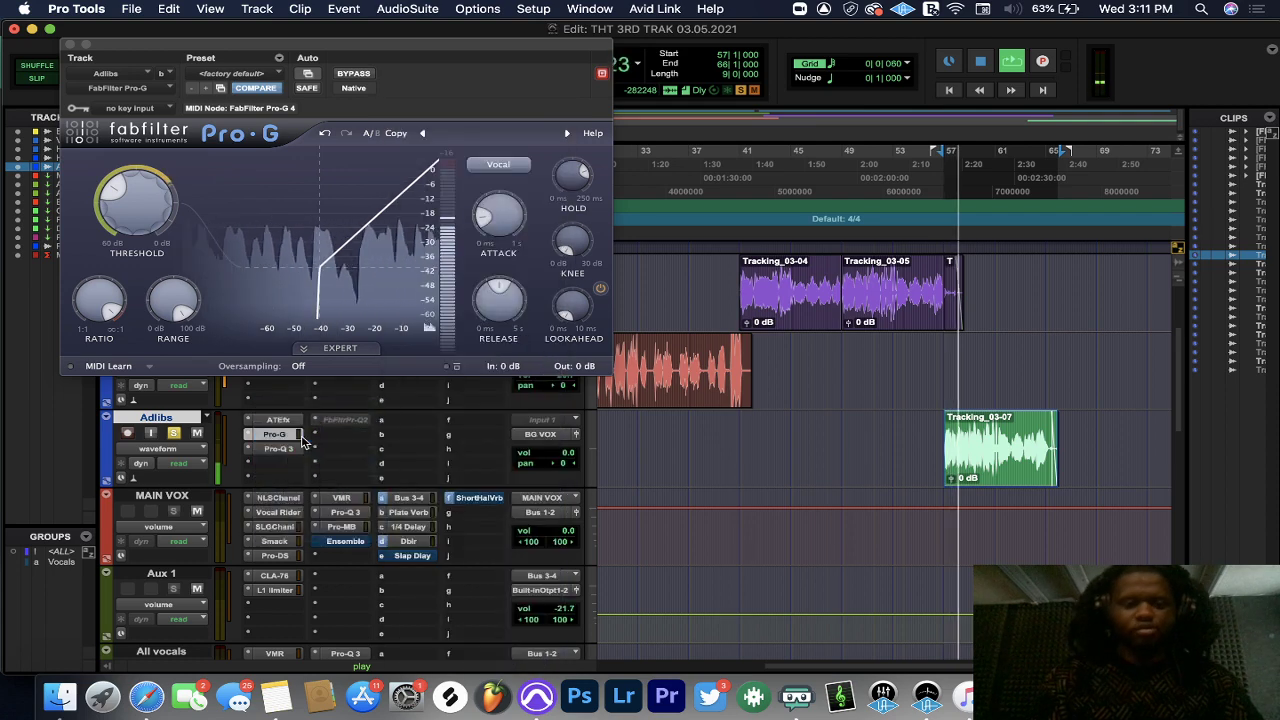
{"action": "type", "text": "one"}
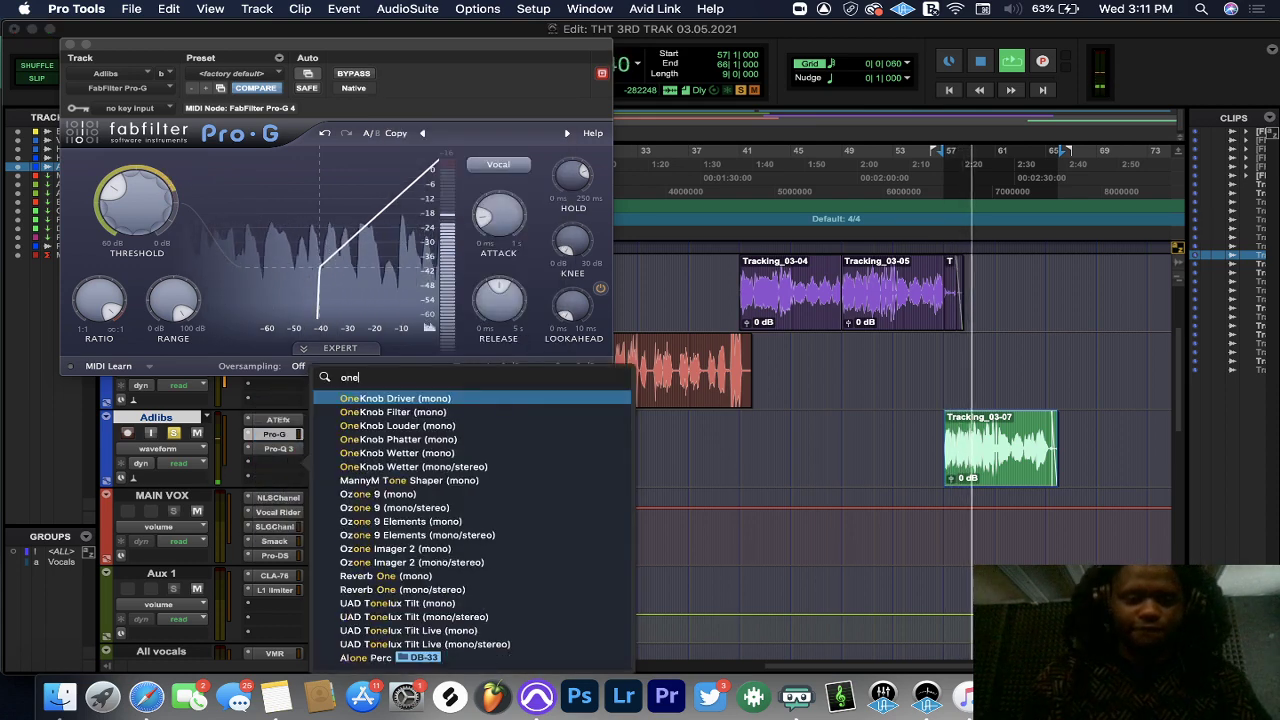
{"action": "key", "text": "Return"}
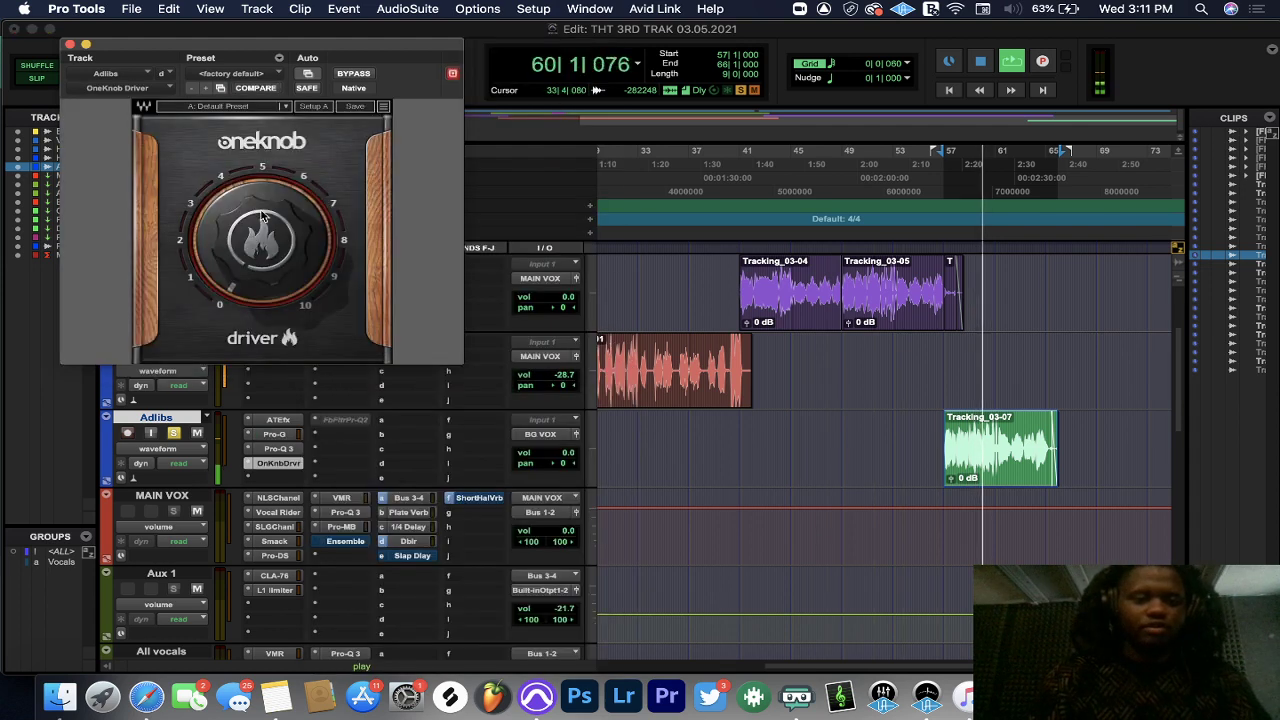
{"action": "left_click_drag", "start_coordinate": [262, 215], "coordinate": [262, 155]}
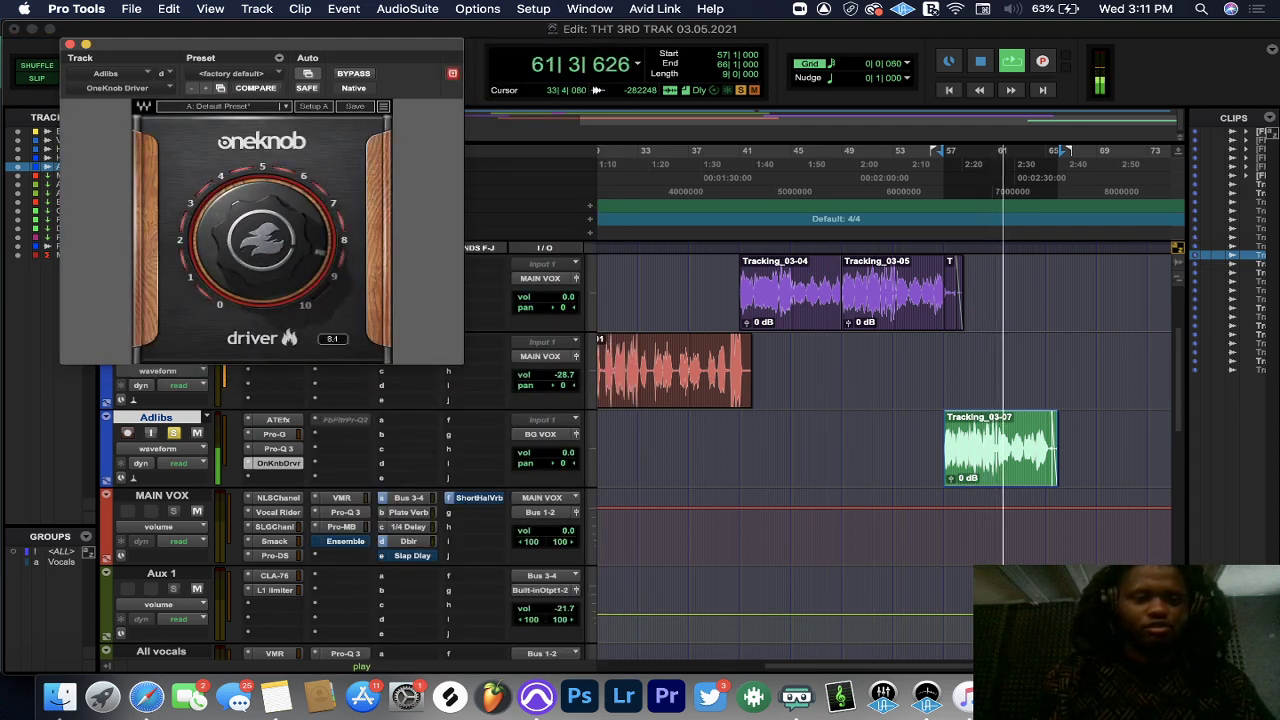
{"action": "left_click", "coordinate": [280, 260]}
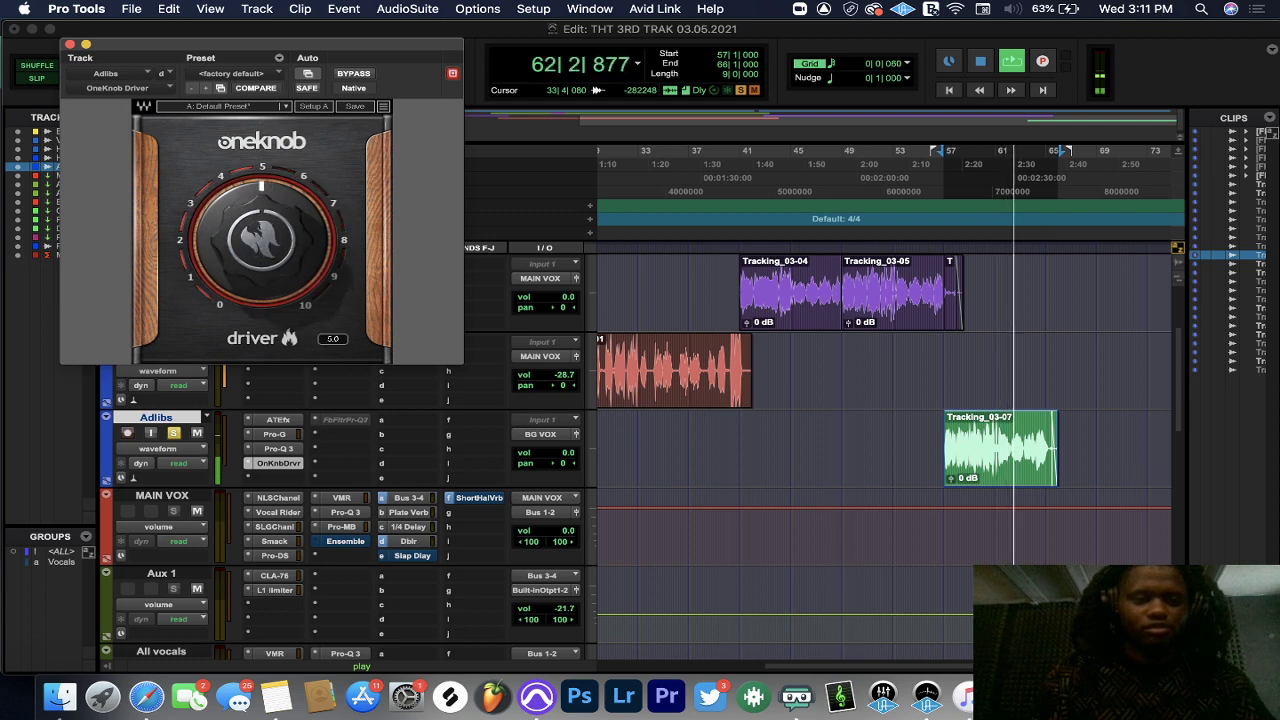
- Turn off the Adlibs solo, play the full mix from bar 56, bypass OneKnob Driver and stop playback
{"action": "left_click", "coordinate": [179, 434]}
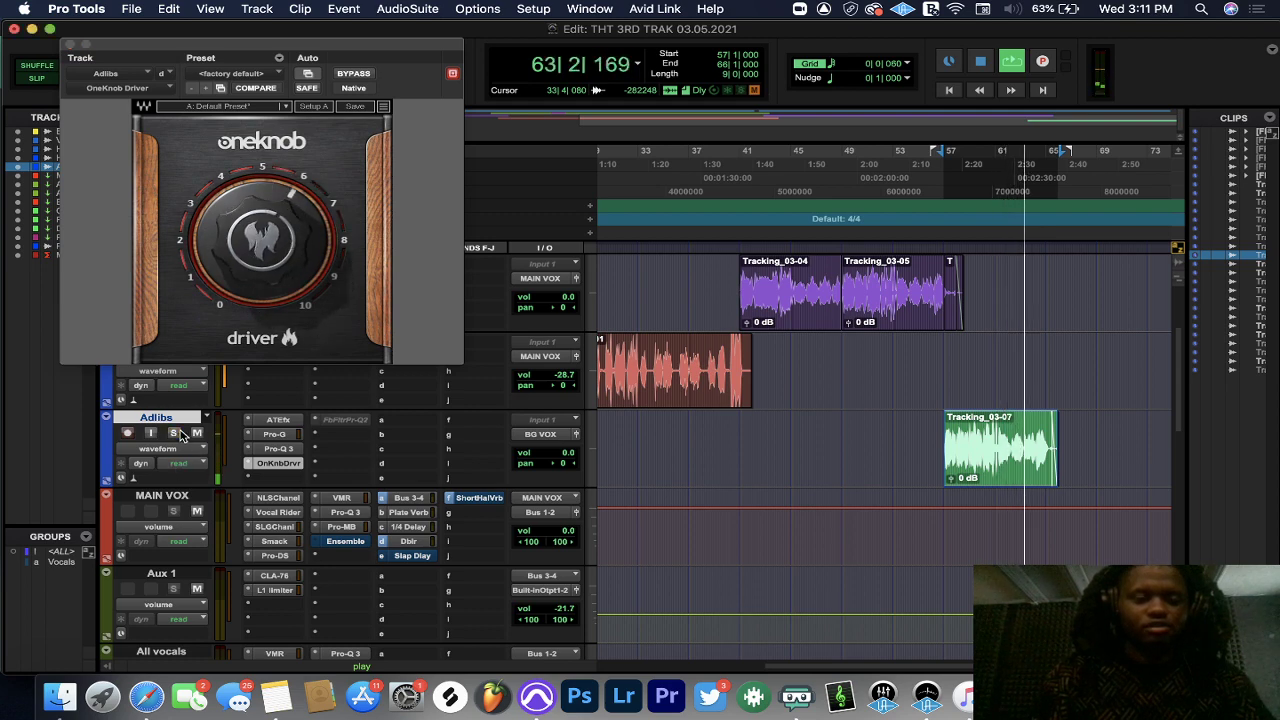
{"action": "scroll", "coordinate": [636, 390], "scroll_direction": "up", "scroll_amount": 3}
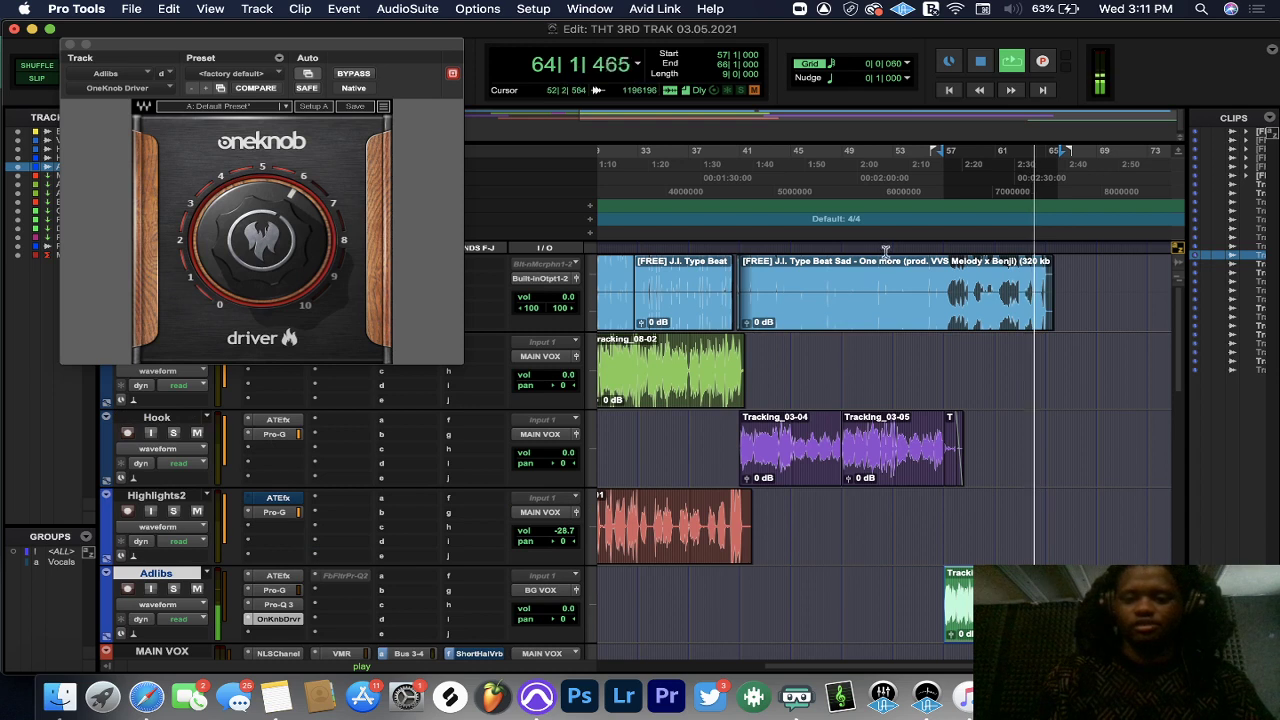
{"action": "left_click", "coordinate": [935, 165]}
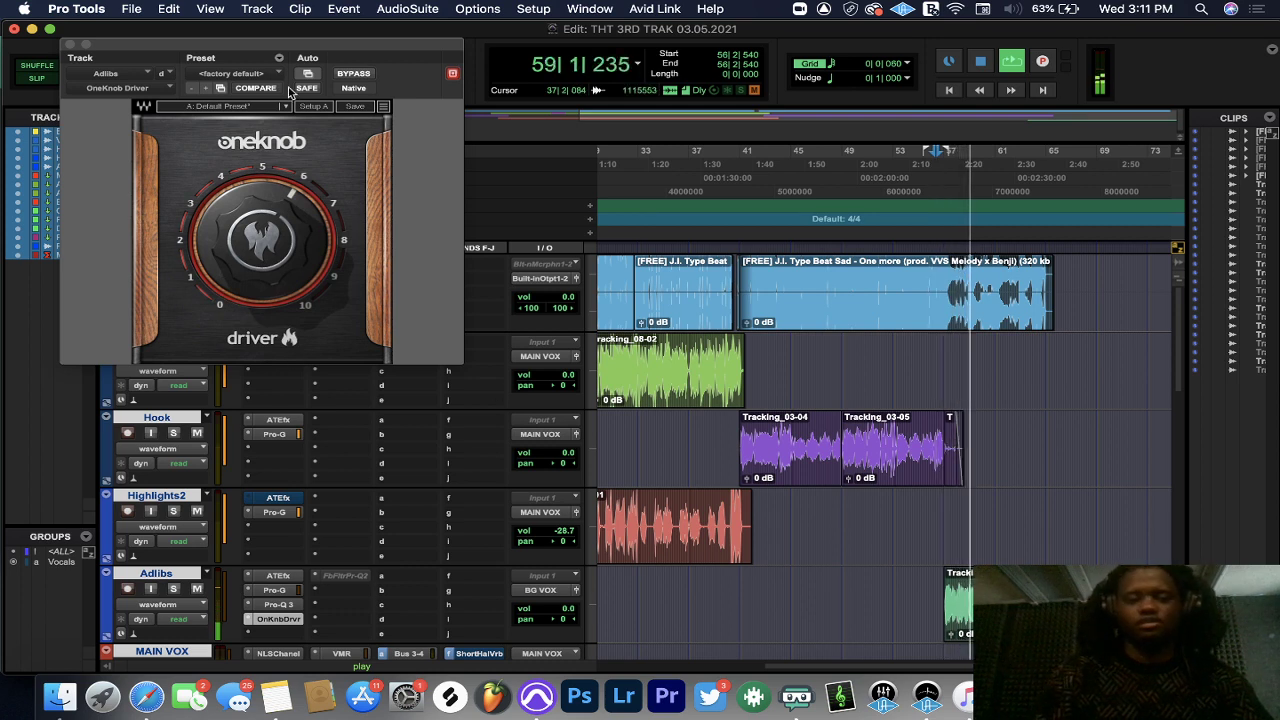
{"action": "left_click", "coordinate": [355, 74]}
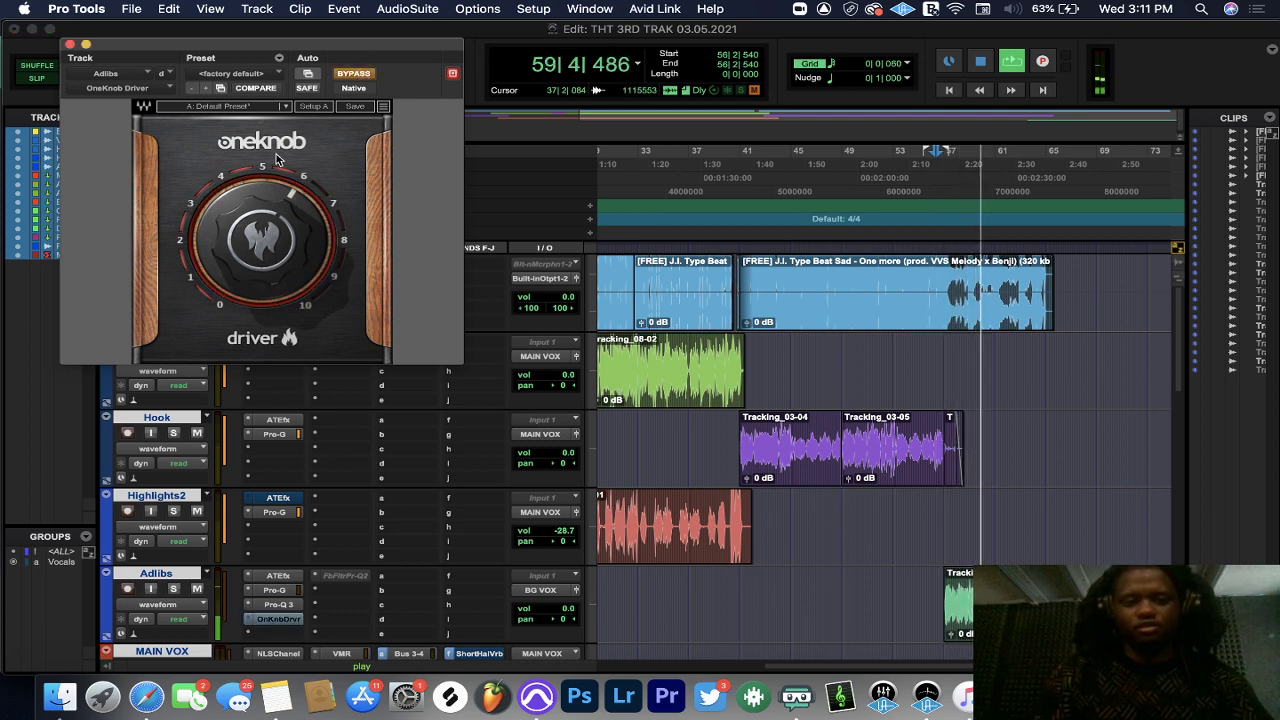
{"action": "key", "text": "space"}
{"action": "scroll", "coordinate": [870, 460], "scroll_direction": "down", "scroll_amount": 3}
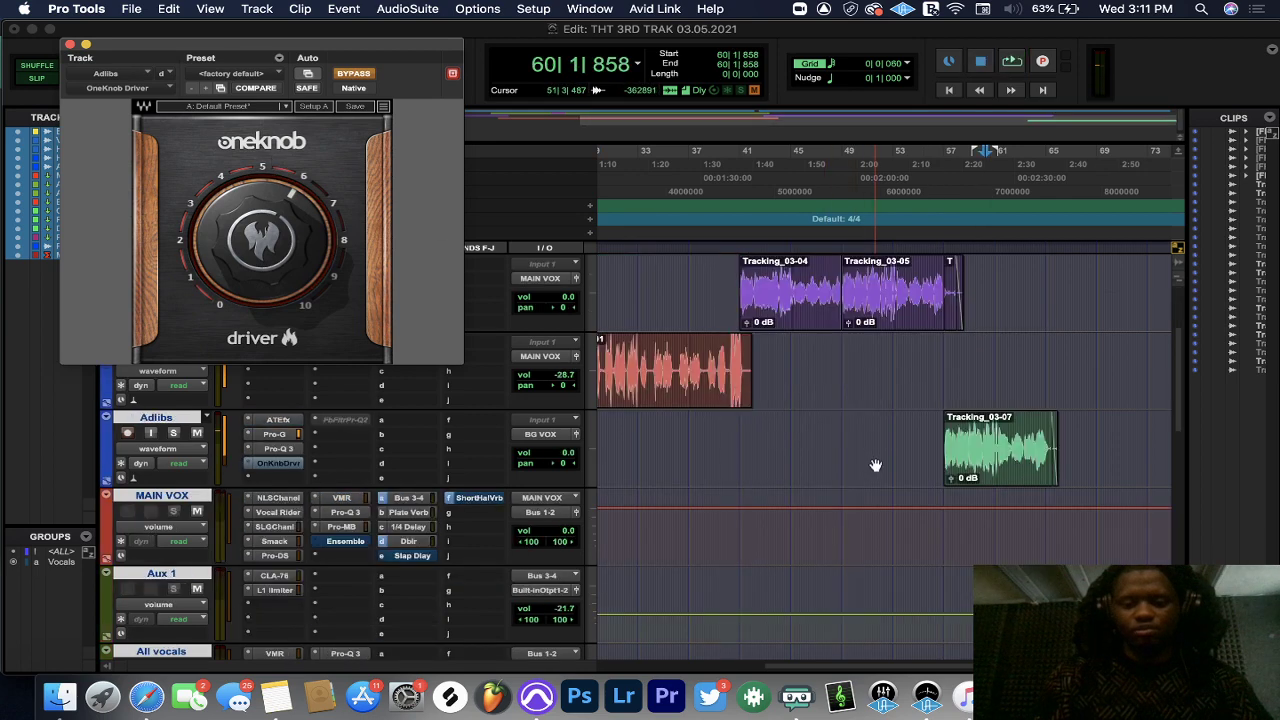
- Play from about bar 57 and adjust the Adlibs Pro-Q 3, raising the high cut to about 6 kHz and the low cut to about 680 Hz
{"action": "left_click", "coordinate": [942, 218]}
{"action": "left_click", "coordinate": [281, 452]}
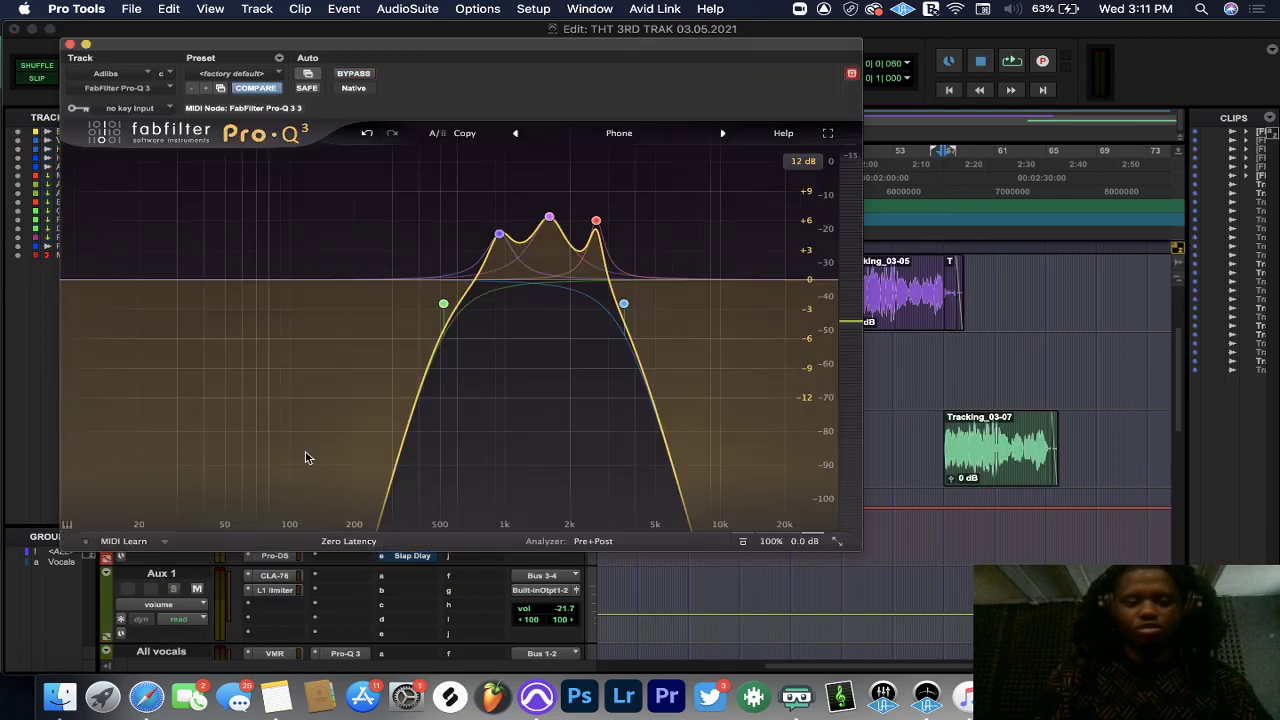
{"action": "key", "text": "space"}
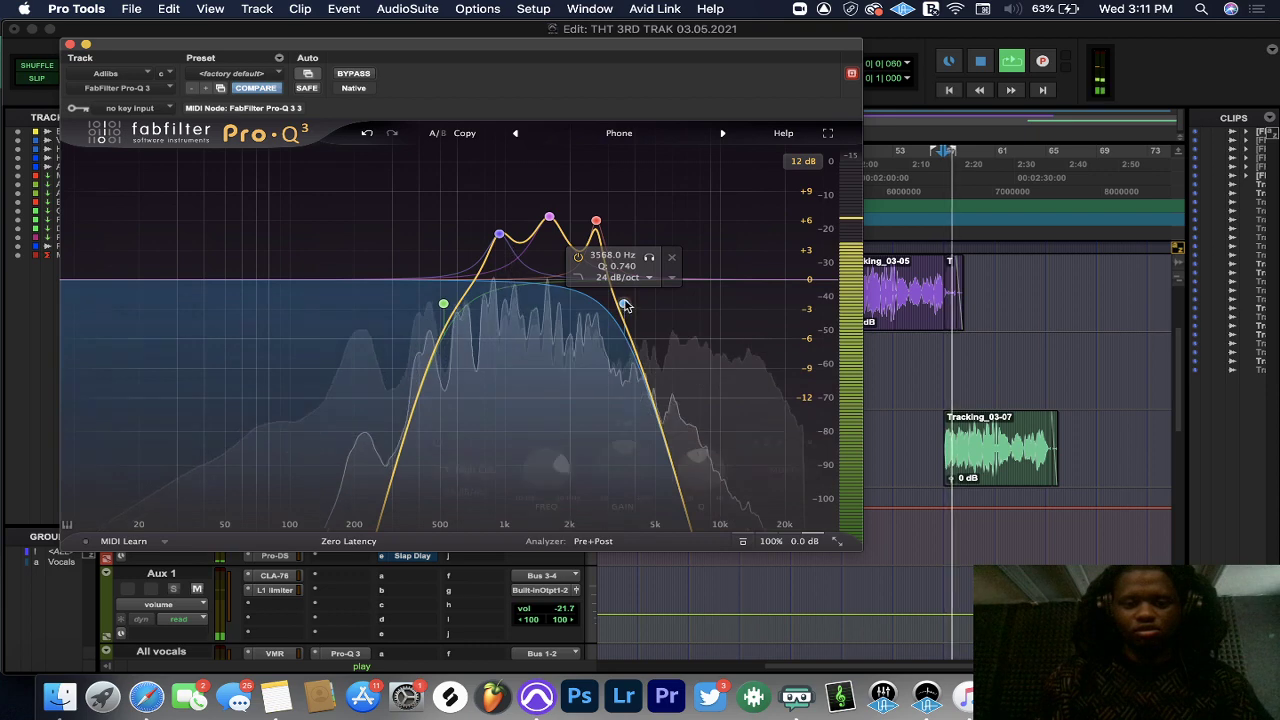
{"action": "left_click_drag", "start_coordinate": [623, 306], "coordinate": [672, 300]}
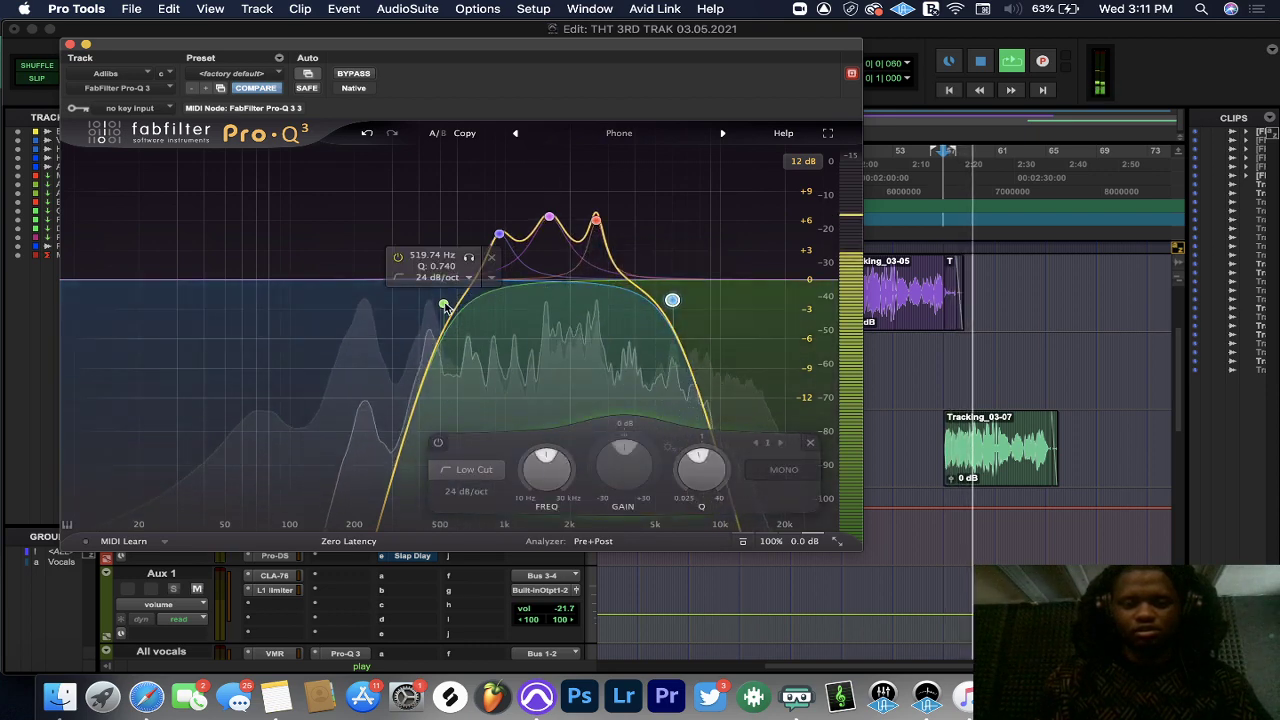
{"action": "left_click_drag", "start_coordinate": [445, 304], "coordinate": [468, 305]}
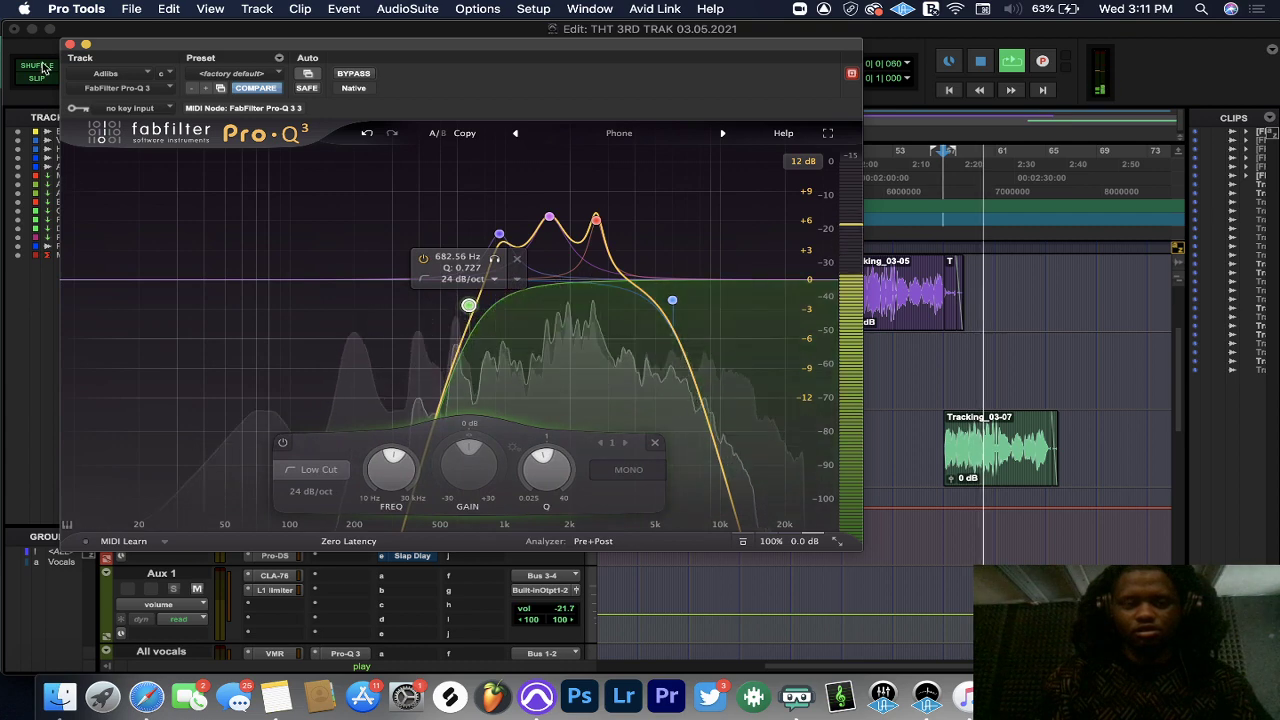
{"action": "left_click", "coordinate": [69, 44]}
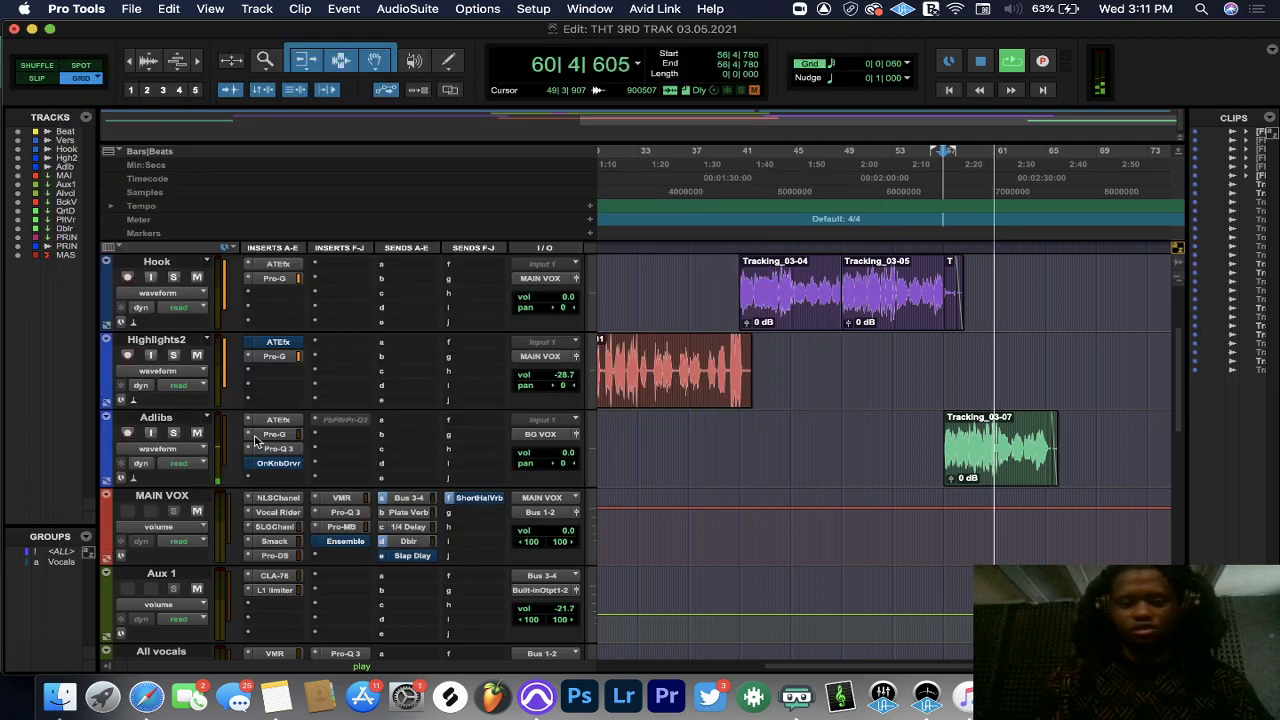
- Re-enable OneKnob Driver on the Adlibs track, lower its drive to about 4 and stop playback
{"action": "right_click", "coordinate": [288, 464]}
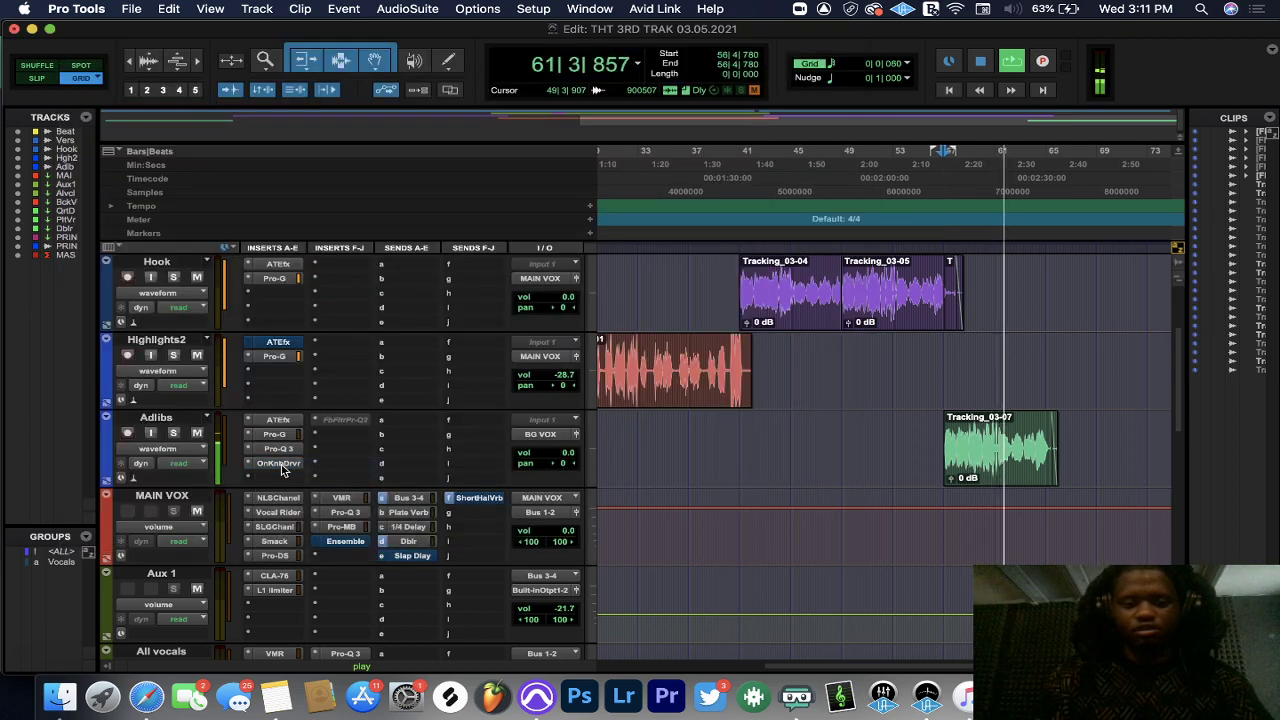
{"action": "left_click", "coordinate": [280, 464]}
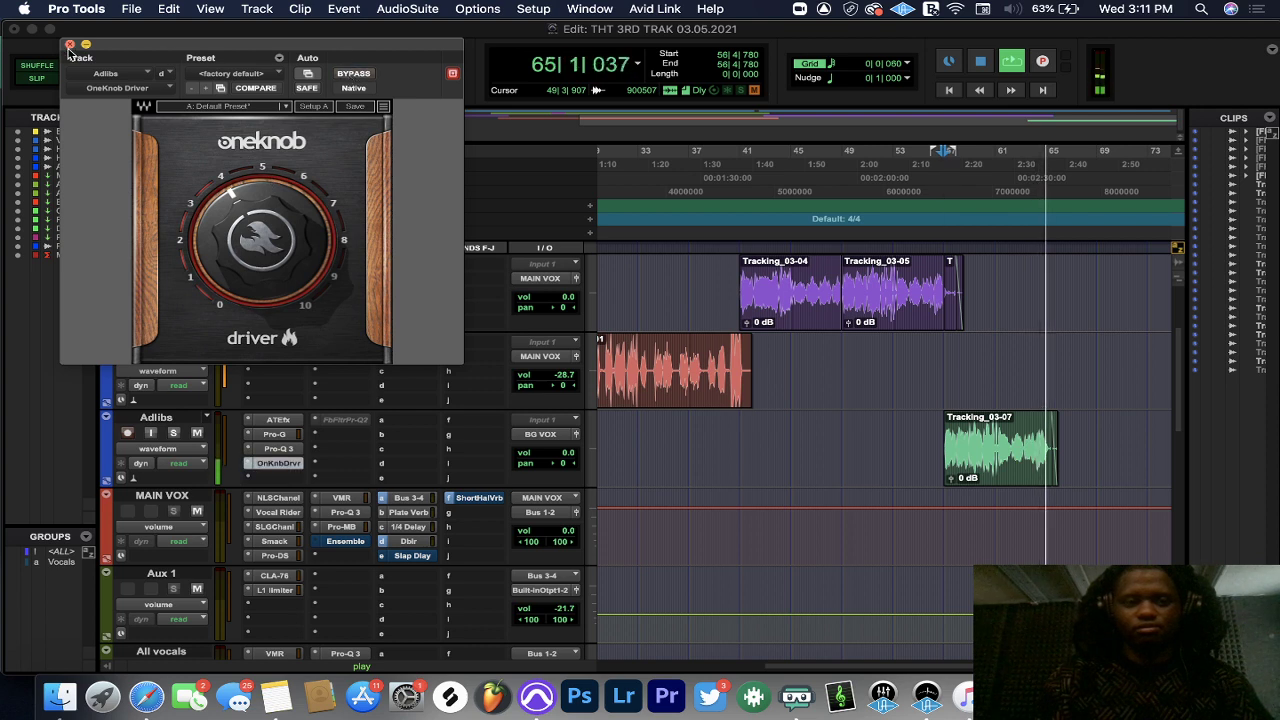
{"action": "key", "text": "super+w"}
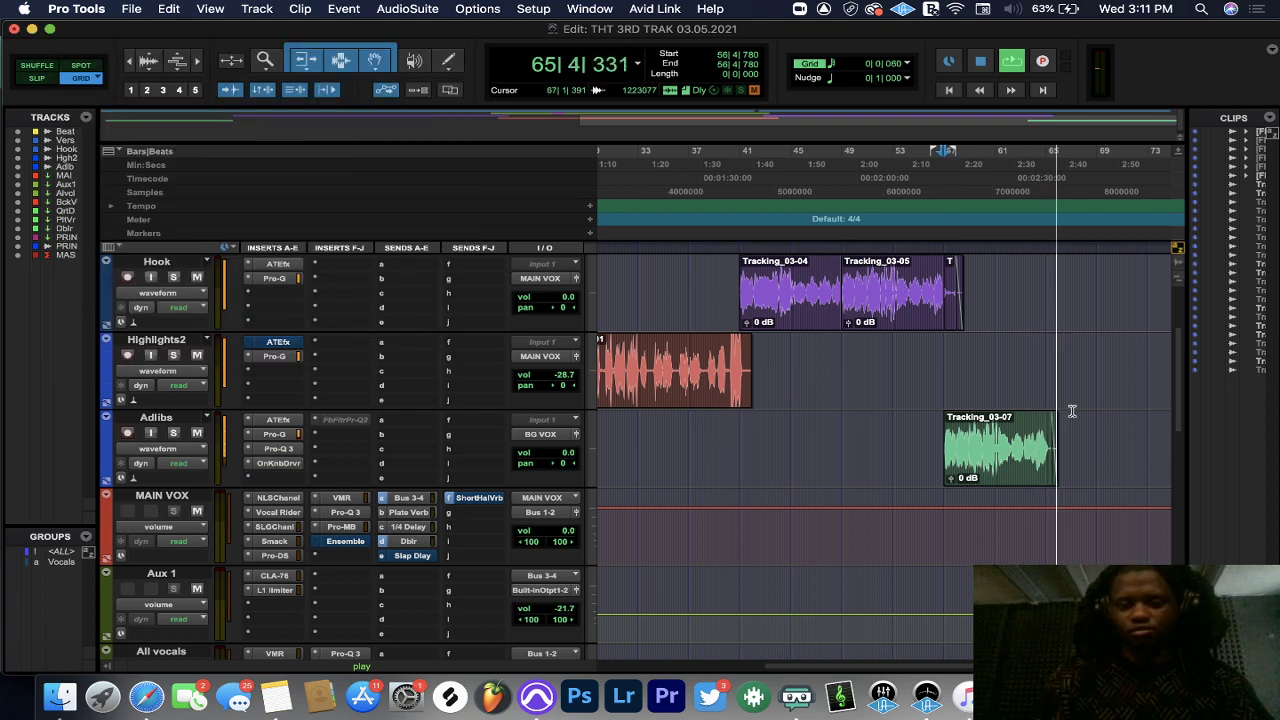
{"action": "key", "text": "space"}
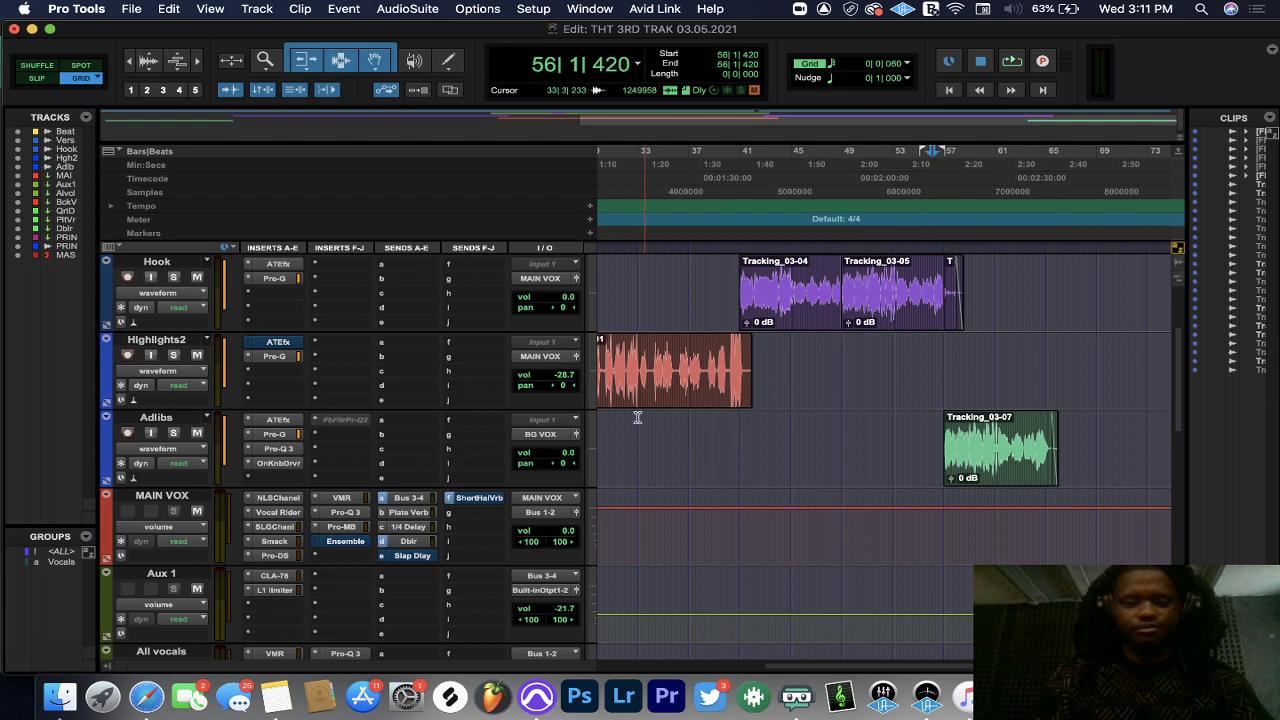
- Move the Back Vox track directly below MAIN VOX and route its output to Bus 1-2 (Stereo)
{"action": "scroll", "coordinate": [637, 417], "scroll_direction": "down", "scroll_amount": 3}
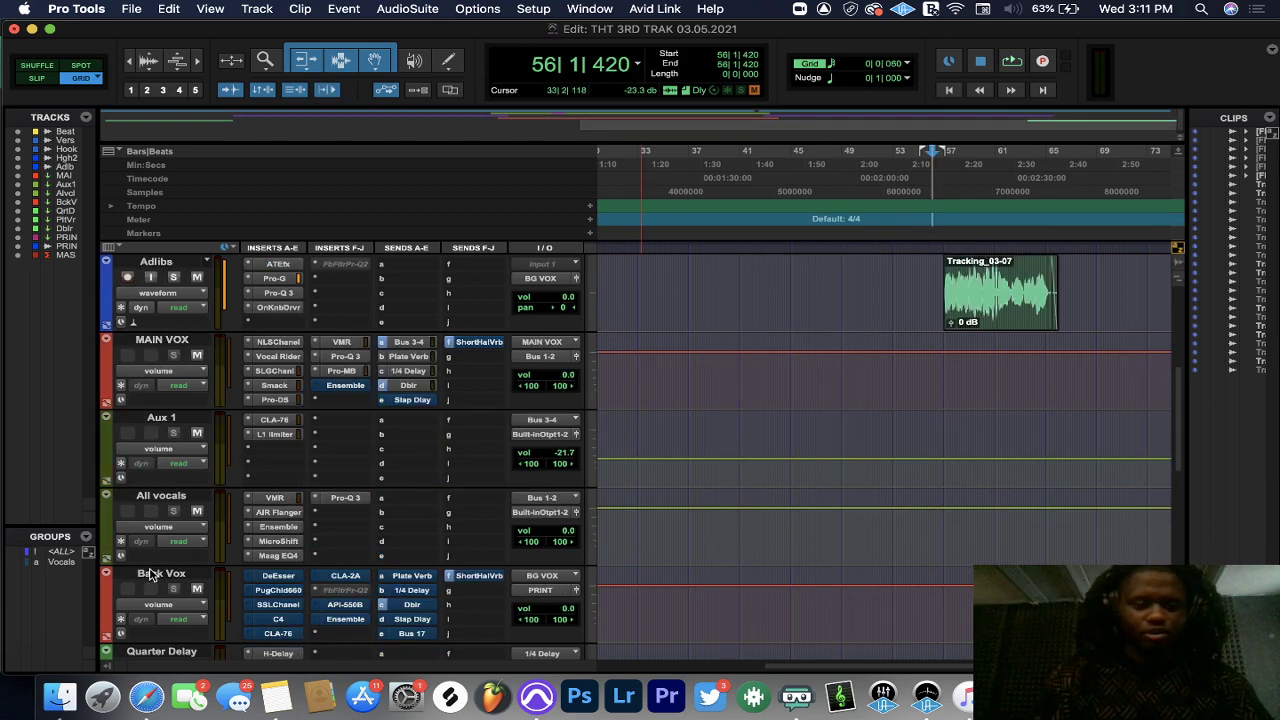
{"action": "left_click_drag", "start_coordinate": [150, 574], "coordinate": [157, 425]}
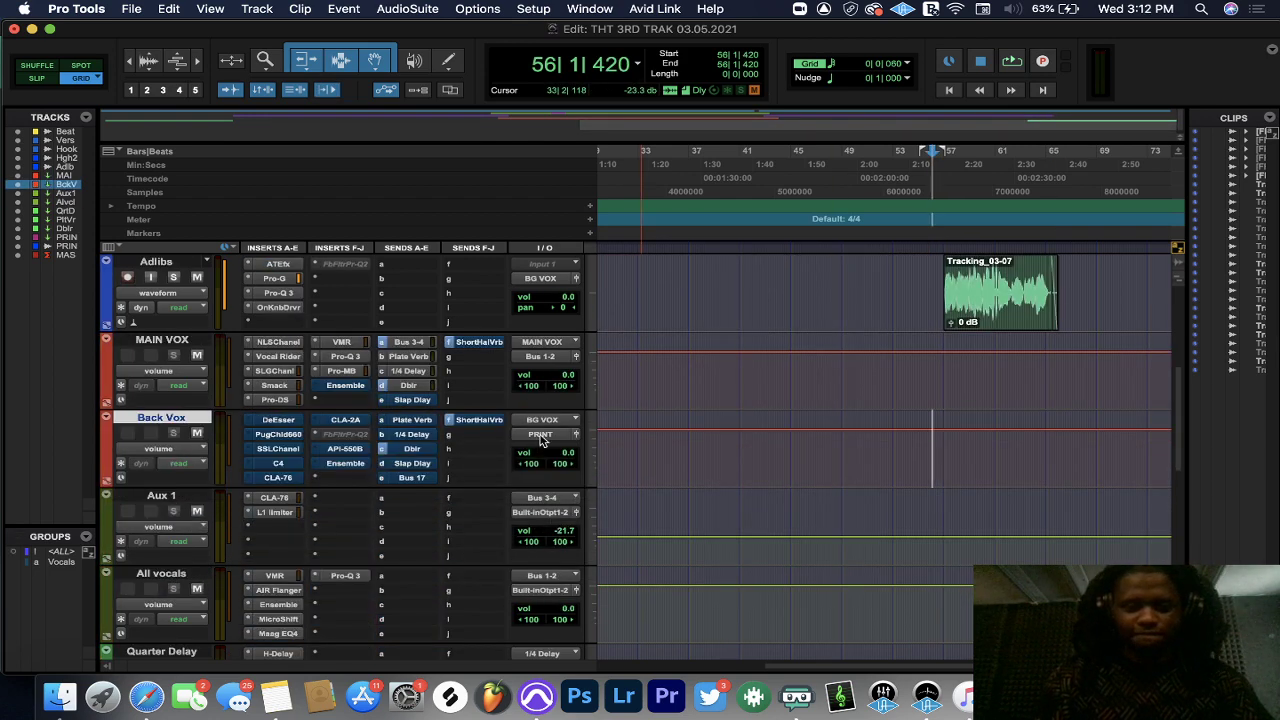
{"action": "left_click", "coordinate": [540, 435]}
{"action": "mouse_move", "coordinate": [548, 448]}
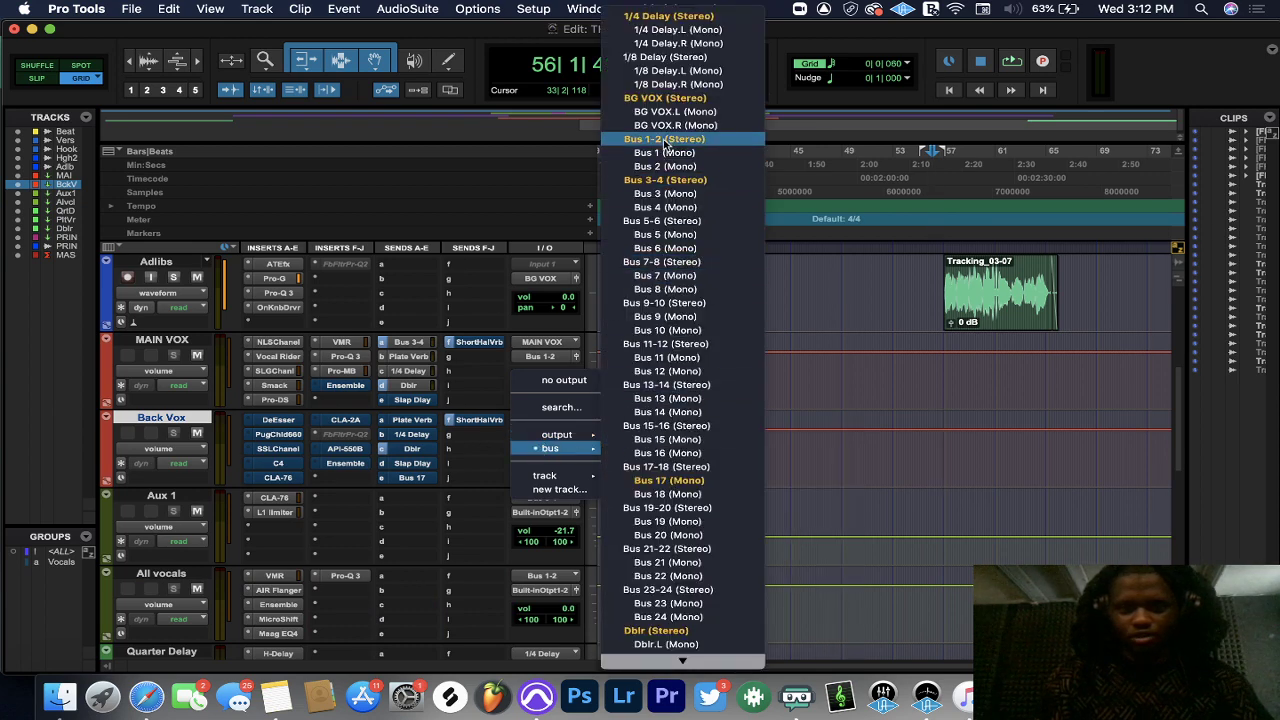
{"action": "left_click", "coordinate": [357, 224]}
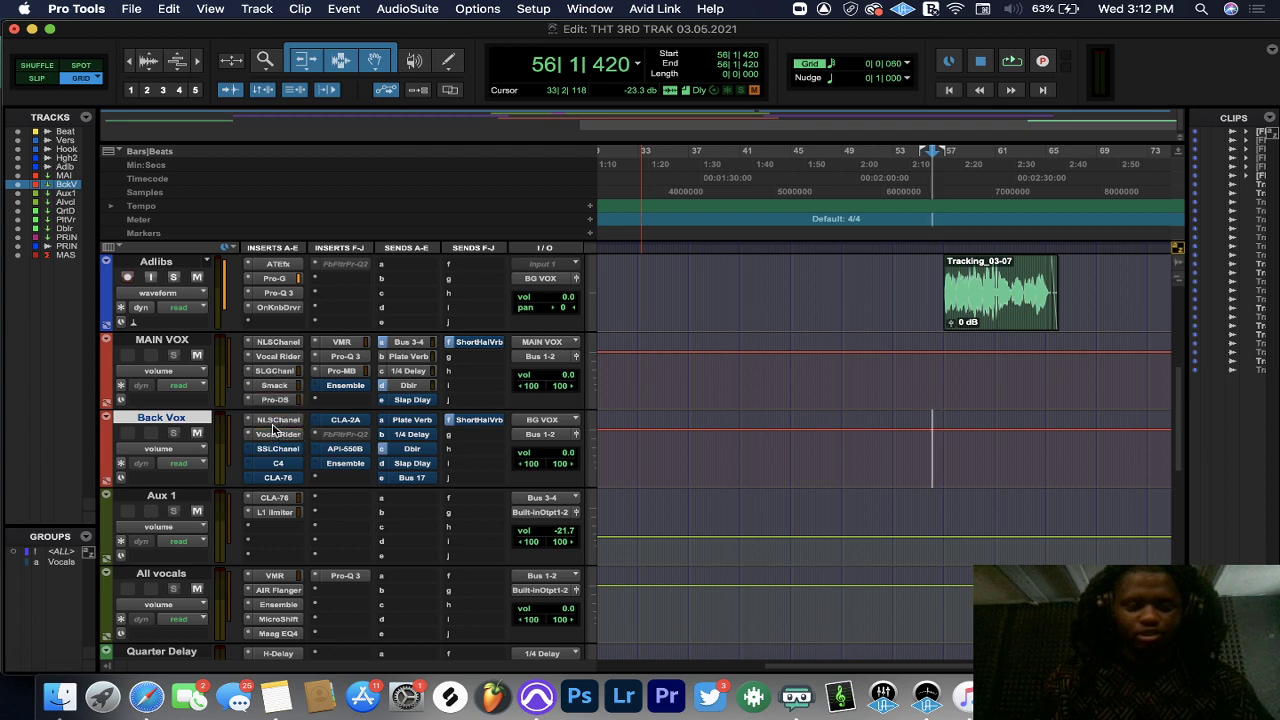
- Replace Back Vox's C4 and CLA-76 inserts with copies of MAIN VOX's Smack and Pro-DS during playback
{"action": "key", "text": "space"}
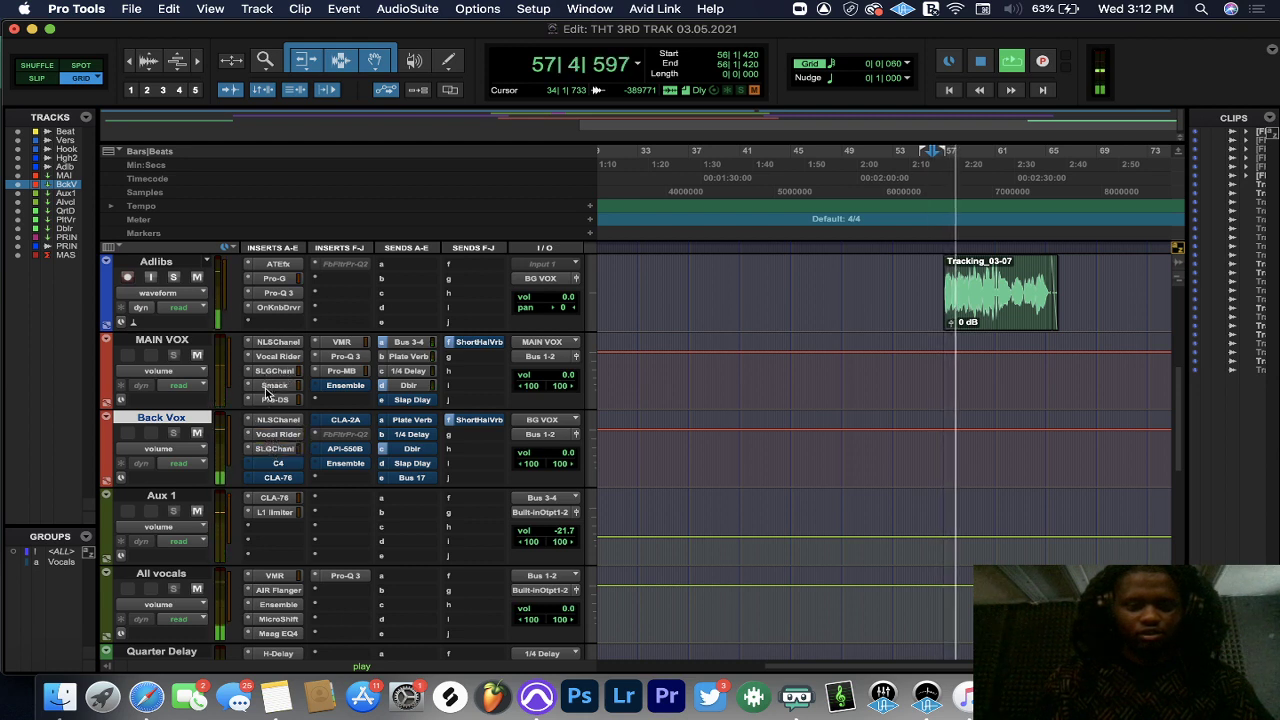
{"action": "left_click_drag", "start_coordinate": [268, 390], "coordinate": [275, 463]}
{"action": "left_click_drag", "start_coordinate": [274, 400], "coordinate": [278, 476]}
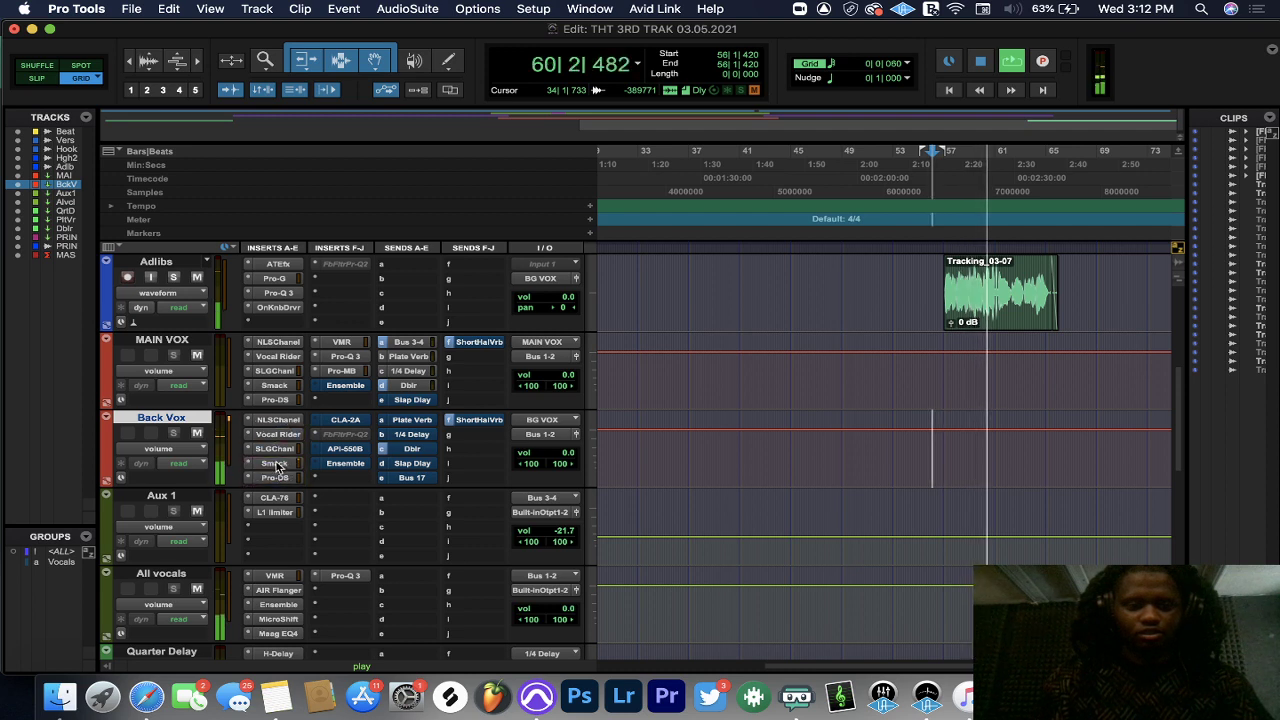
- Set the Back Vox Smack compressor to input 6.0 and output 3.8 while playing the ad-libs from bar 57
{"action": "left_click", "coordinate": [276, 464]}
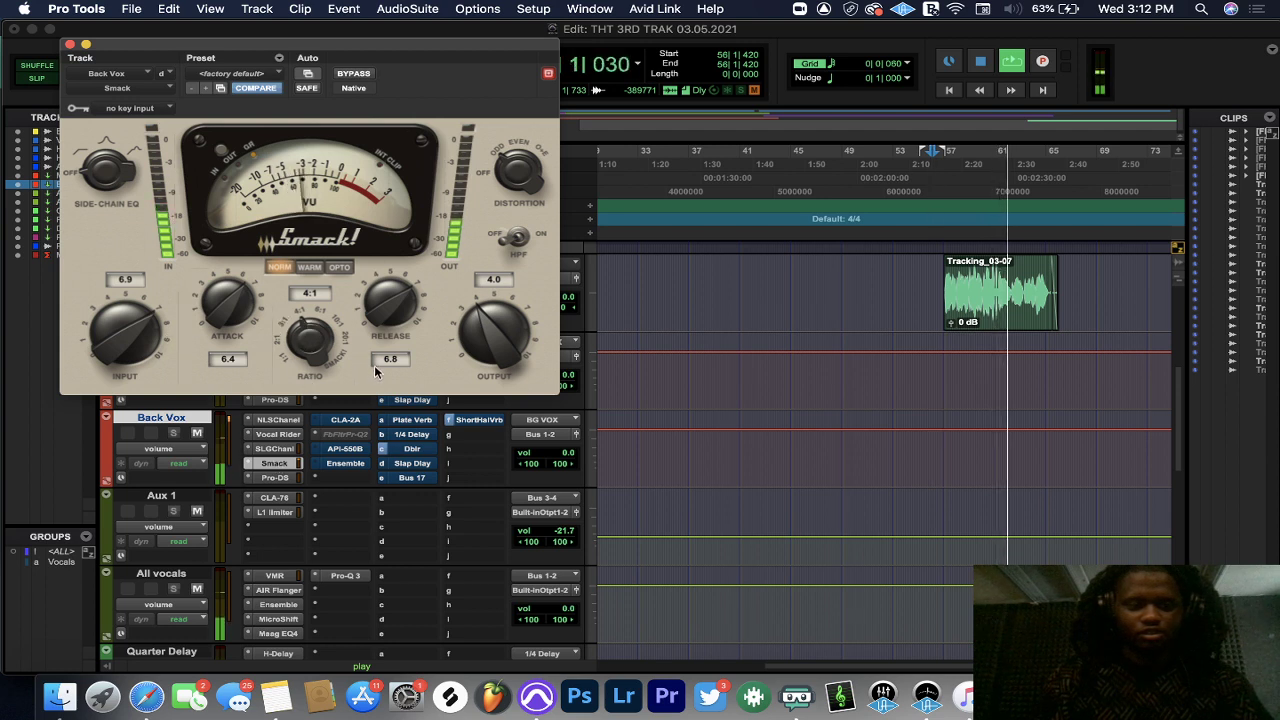
{"action": "left_click_drag", "start_coordinate": [132, 326], "coordinate": [127, 366]}
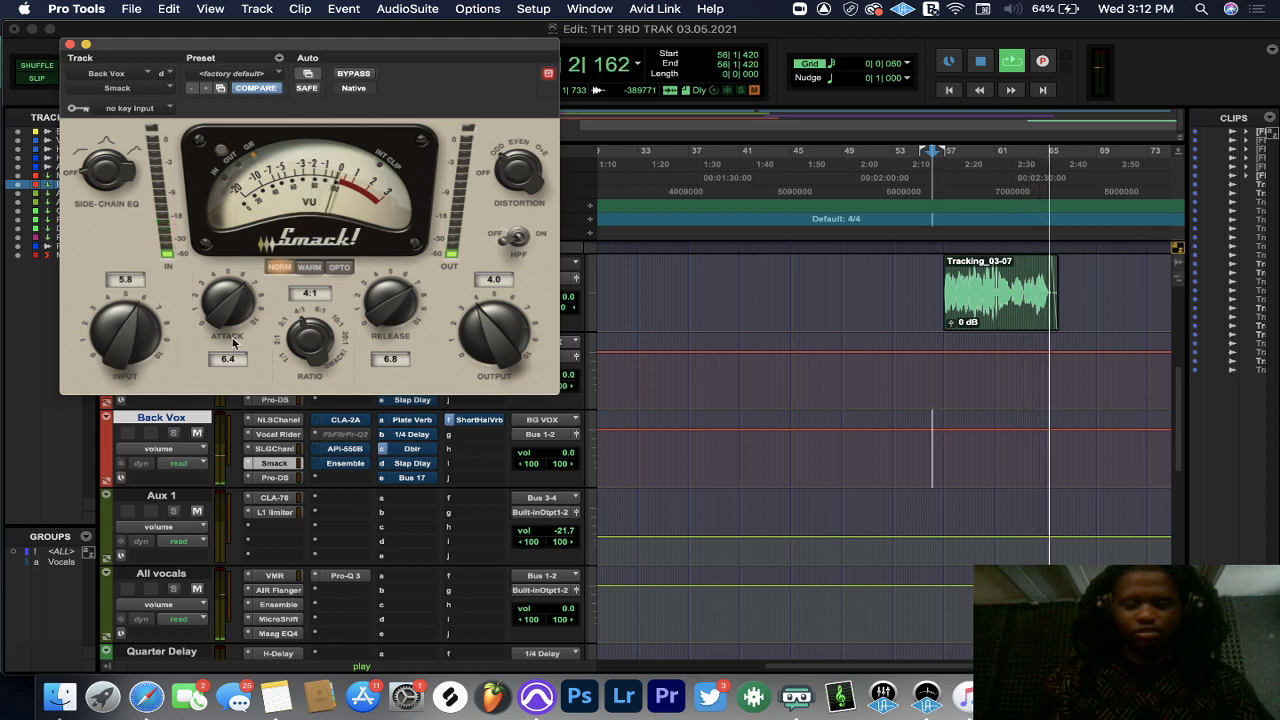
{"action": "key", "text": "space"}
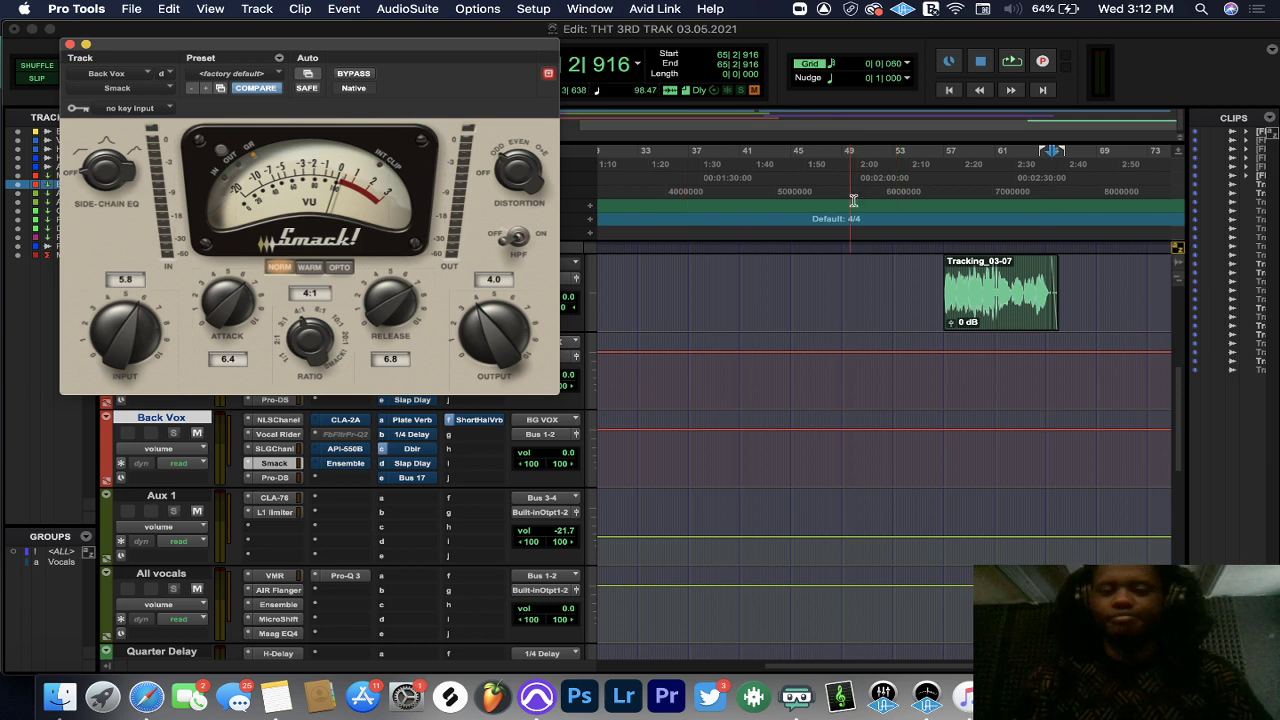
{"action": "left_click", "coordinate": [947, 172]}
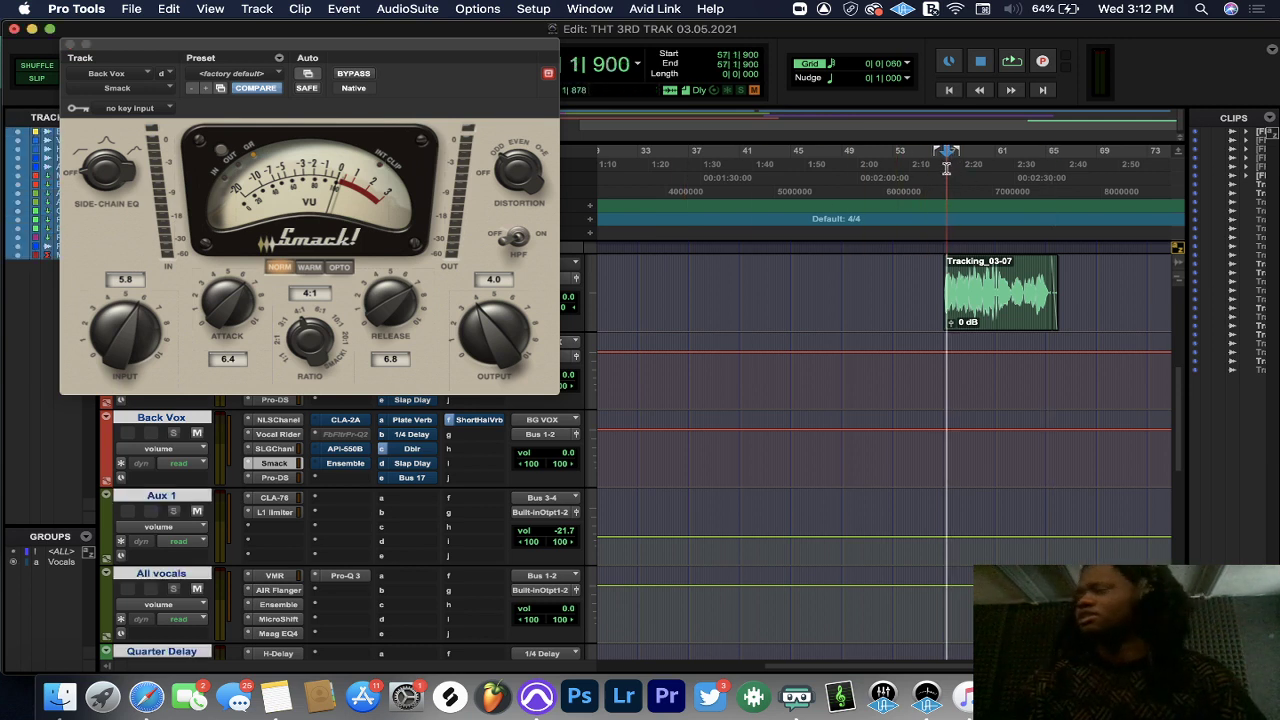
{"action": "key", "text": "space"}
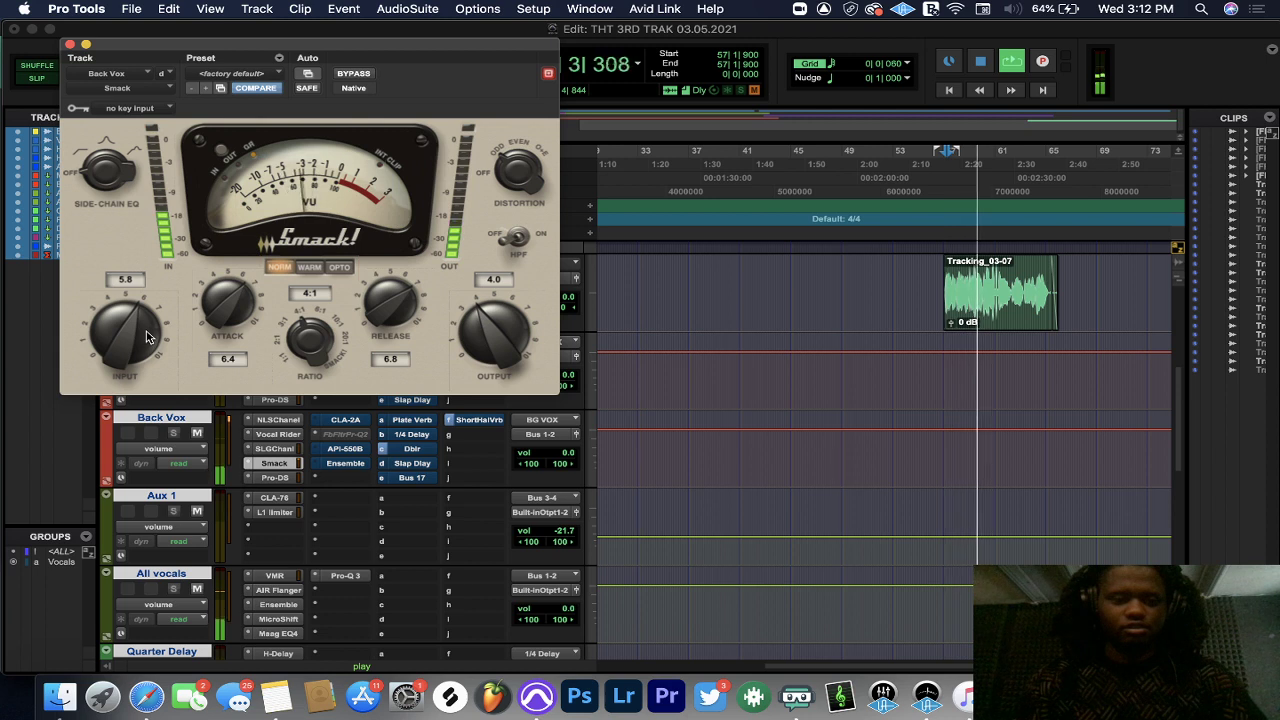
{"action": "left_click_drag", "start_coordinate": [146, 337], "coordinate": [148, 335]}
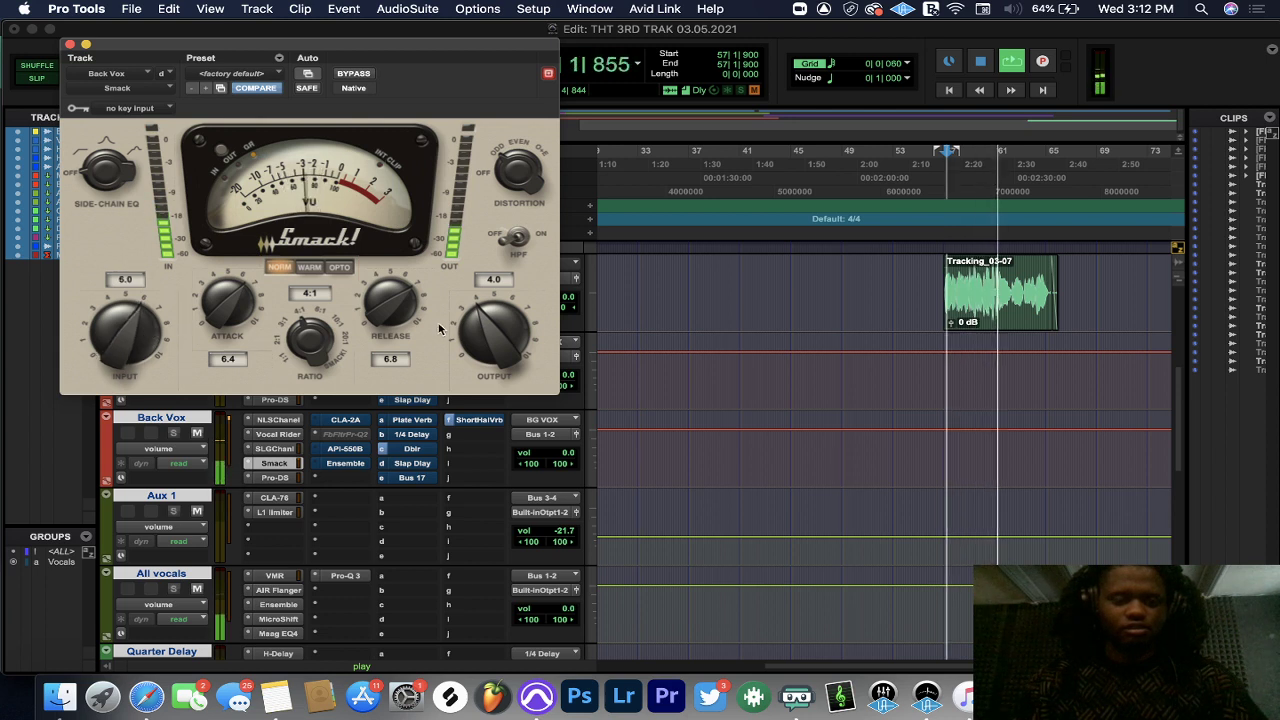
{"action": "left_click_drag", "start_coordinate": [492, 332], "coordinate": [491, 337]}
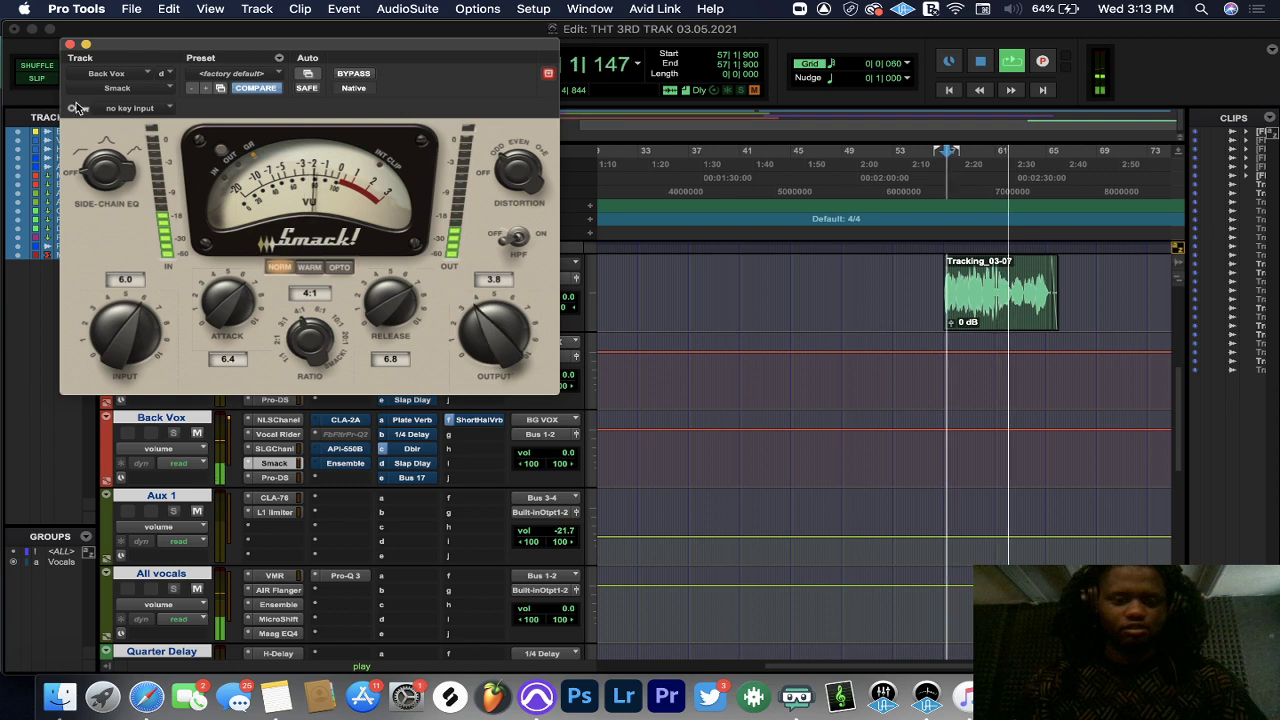
{"action": "left_click", "coordinate": [69, 44]}
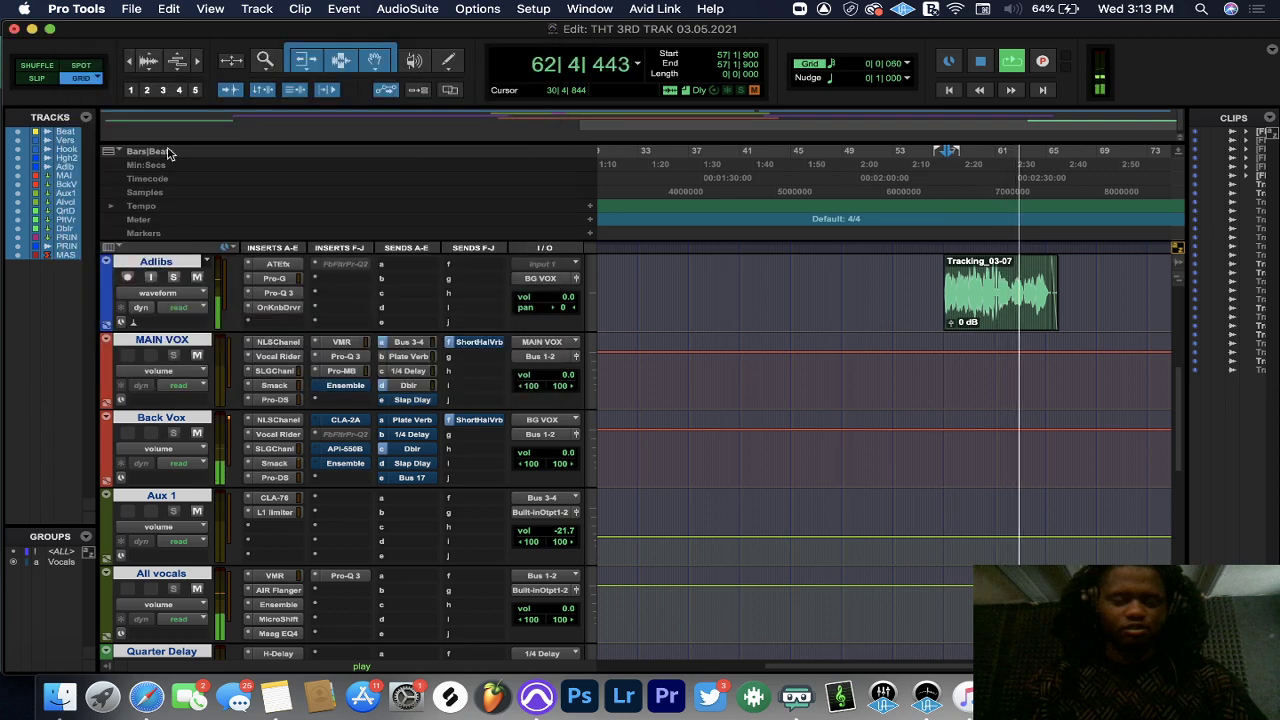
- Insert Ozone 9 Elements (stereo) in the first slot of MASTER TRACK and switch its output to Mono
{"action": "scroll", "coordinate": [429, 400], "scroll_direction": "down", "scroll_amount": 10}
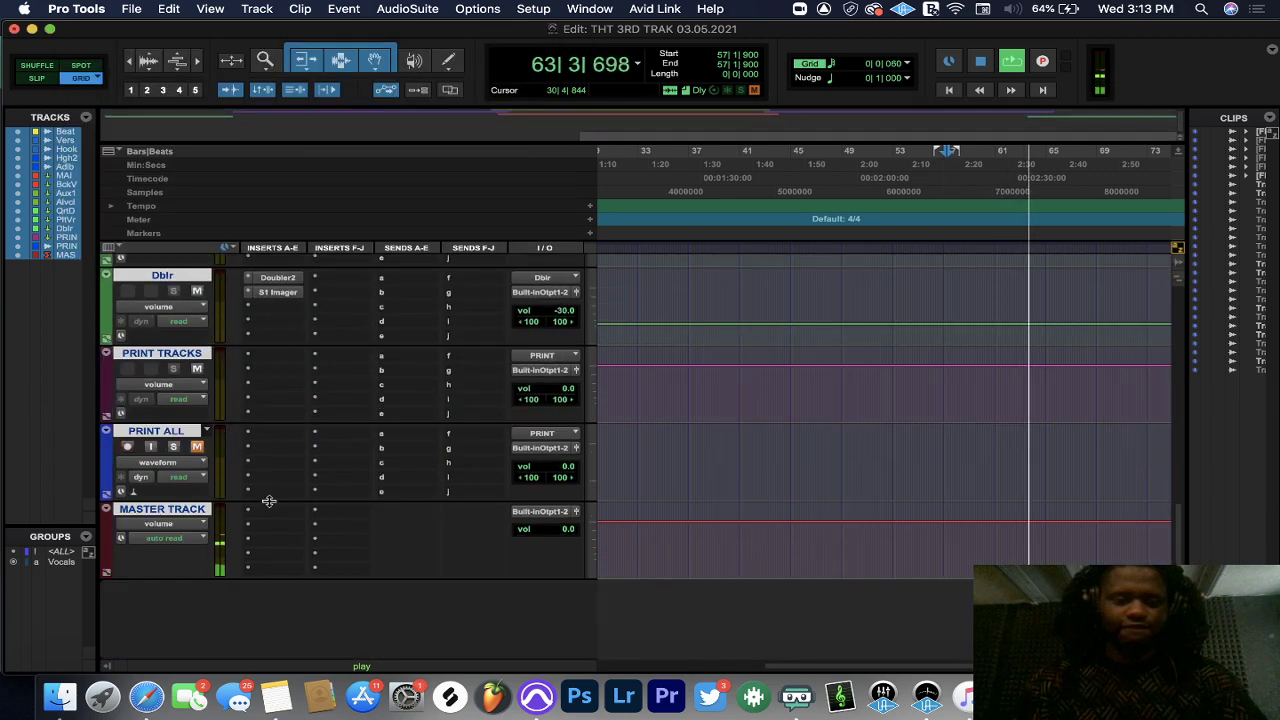
{"action": "left_click", "coordinate": [269, 512]}
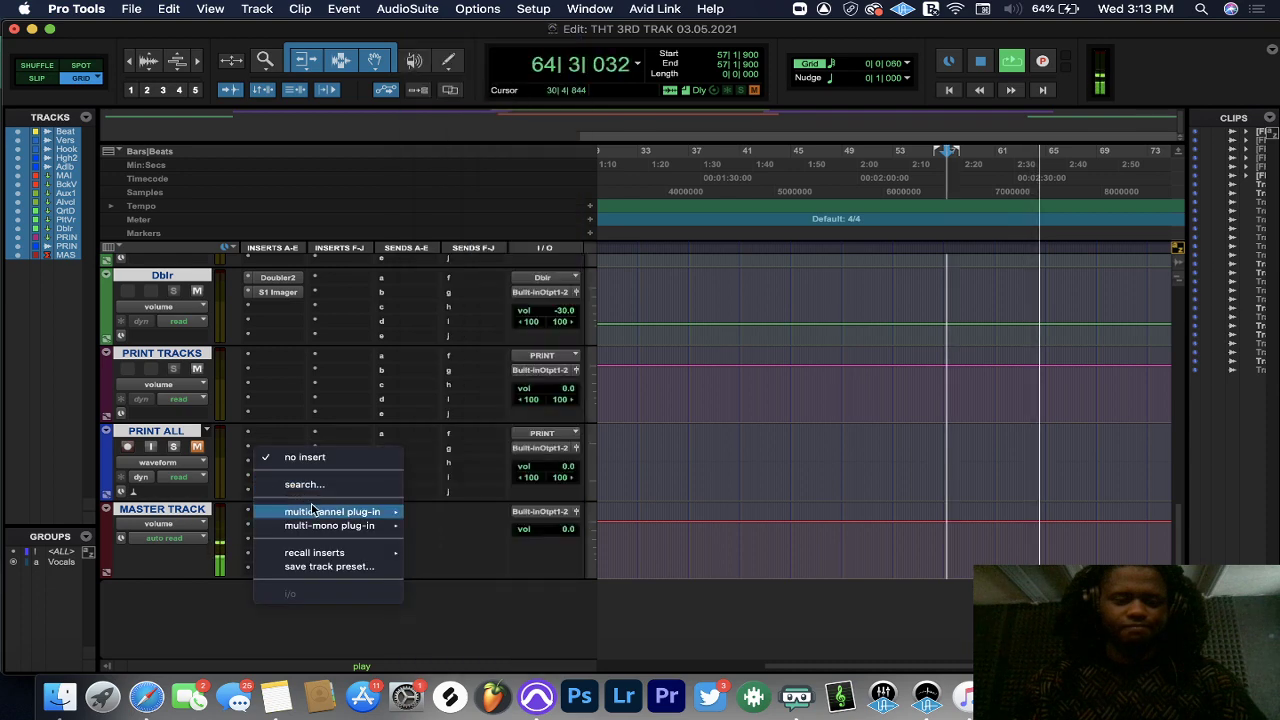
{"action": "left_click", "coordinate": [321, 486]}
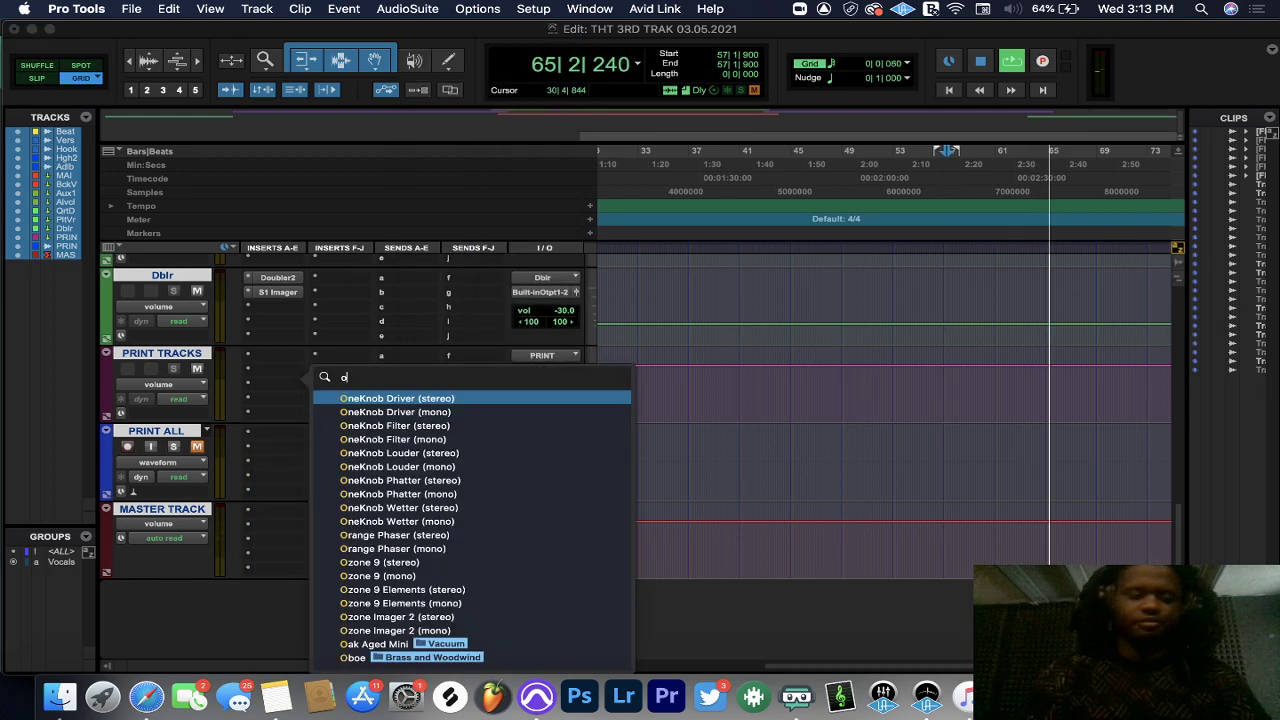
{"action": "type", "text": "ozone"}
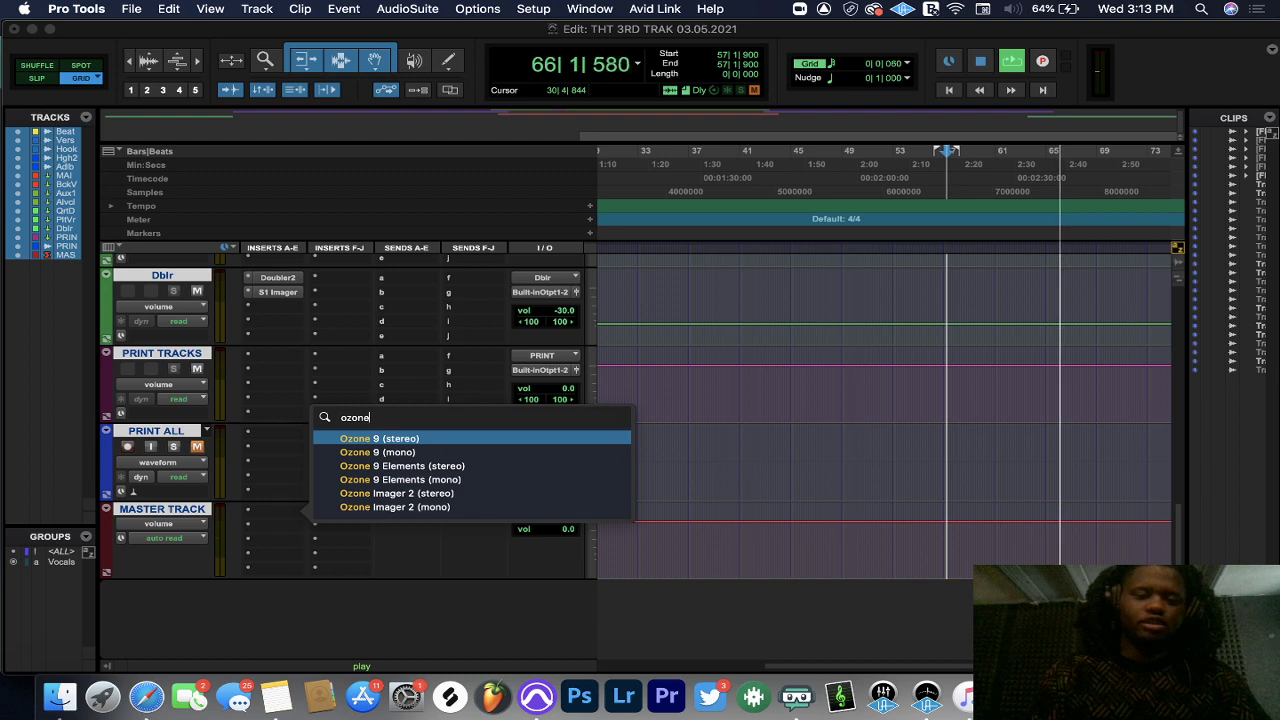
{"action": "key", "text": "Down"}
{"action": "key", "text": "Down"}
{"action": "key", "text": "Return"}
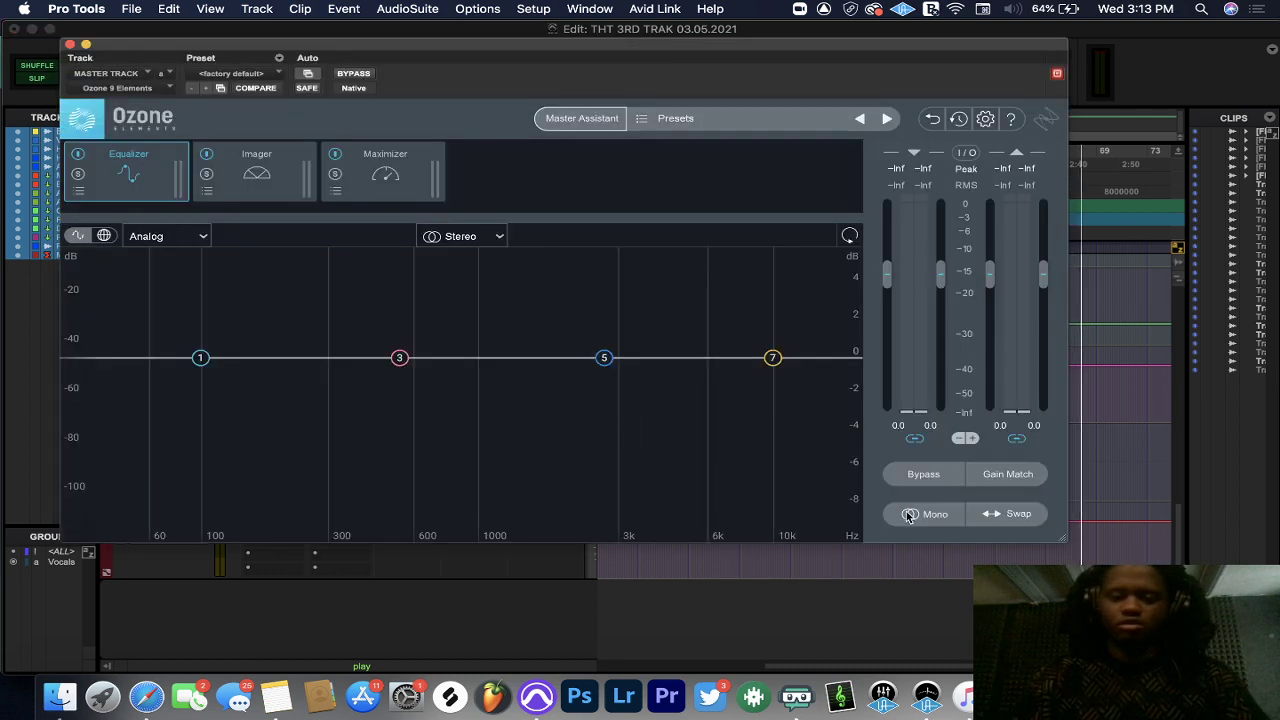
{"action": "left_click", "coordinate": [909, 515]}
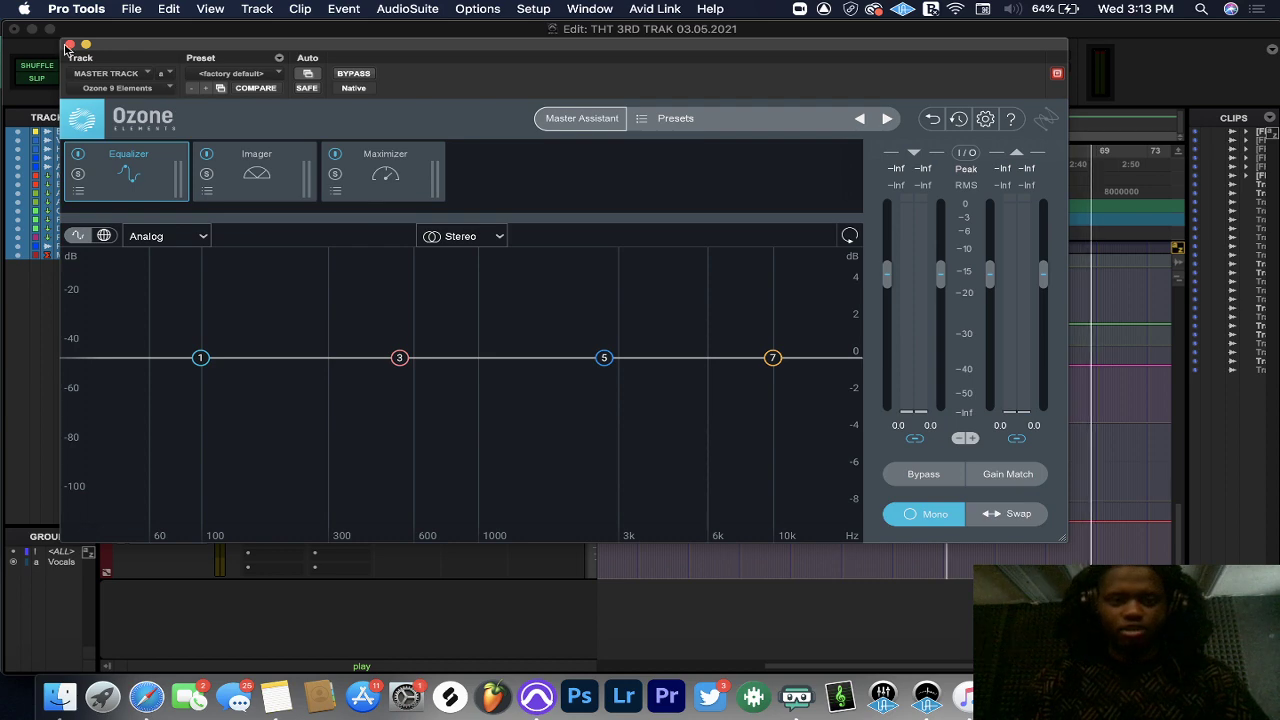
{"action": "left_click", "coordinate": [69, 45]}
- Restart playback from bar 57, replace Back Vox's CLA-2A with a copy of MAIN VOX's VMR and open its FG-Stress settings
{"action": "scroll", "coordinate": [1003, 289], "scroll_direction": "up", "scroll_amount": 15}
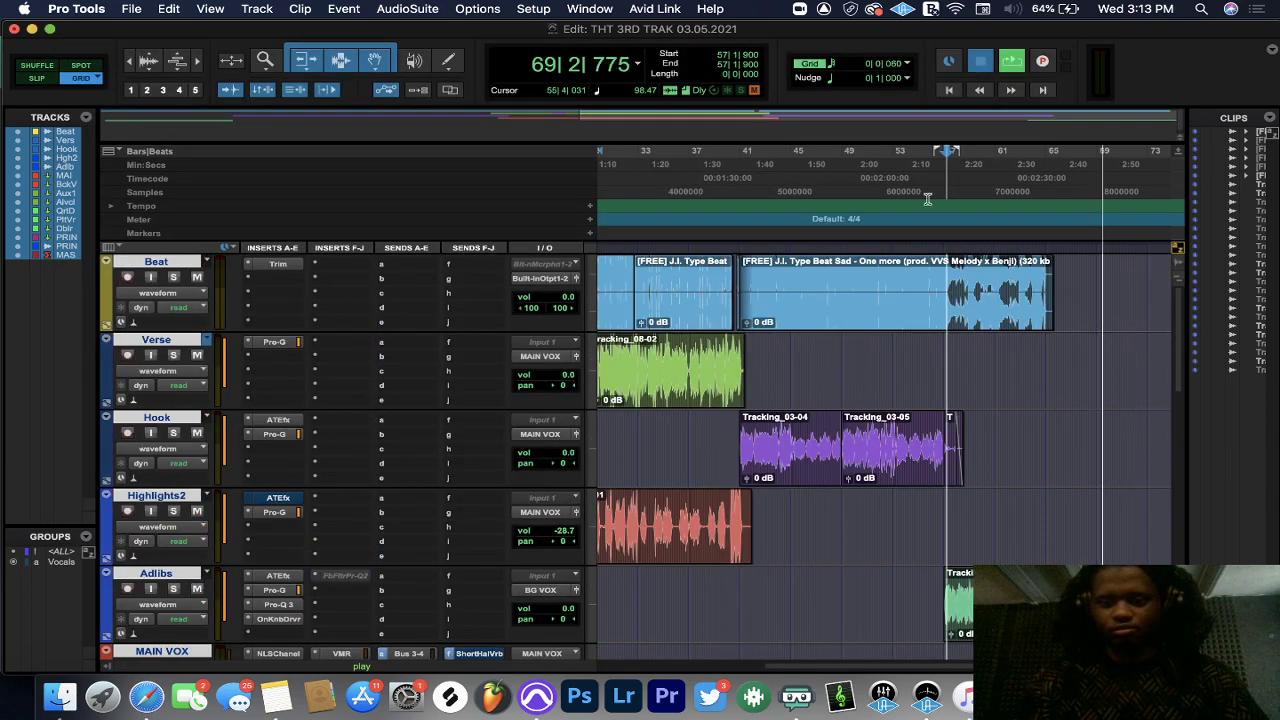
{"action": "key", "text": "space"}
{"action": "left_click", "coordinate": [949, 188]}
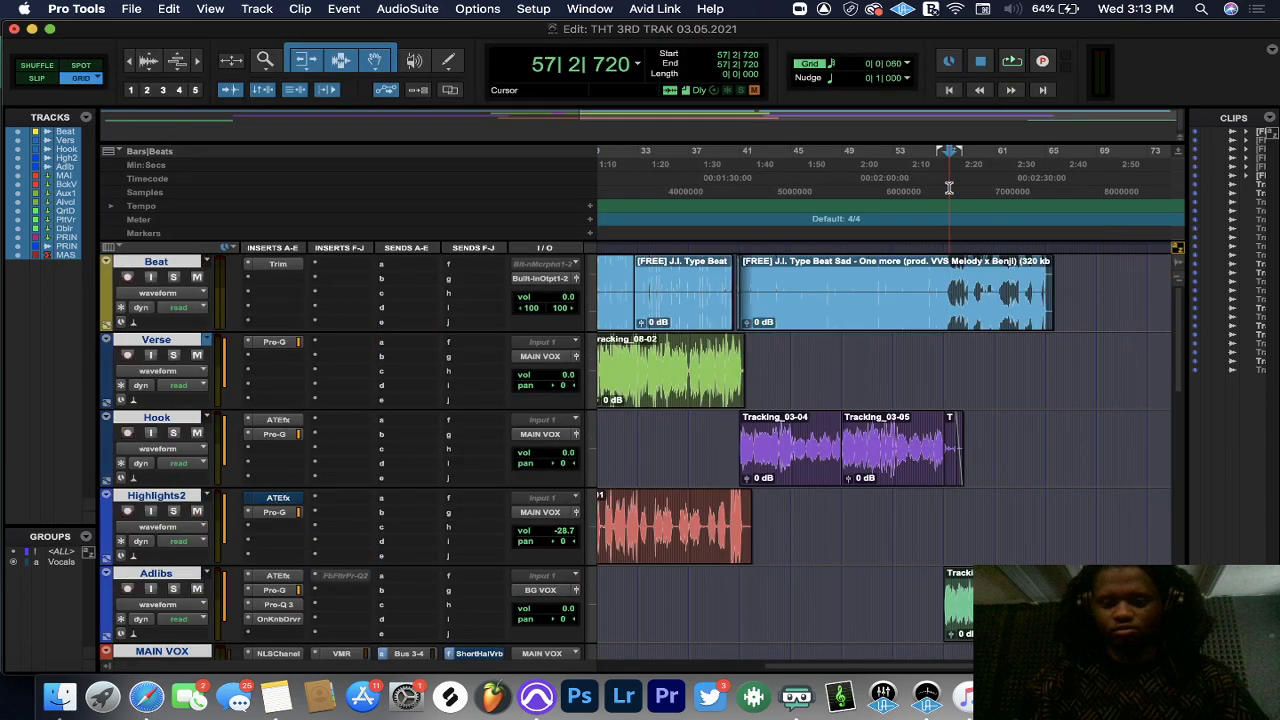
{"action": "key", "text": "space"}
{"action": "scroll", "coordinate": [660, 449], "scroll_direction": "down", "scroll_amount": 5}
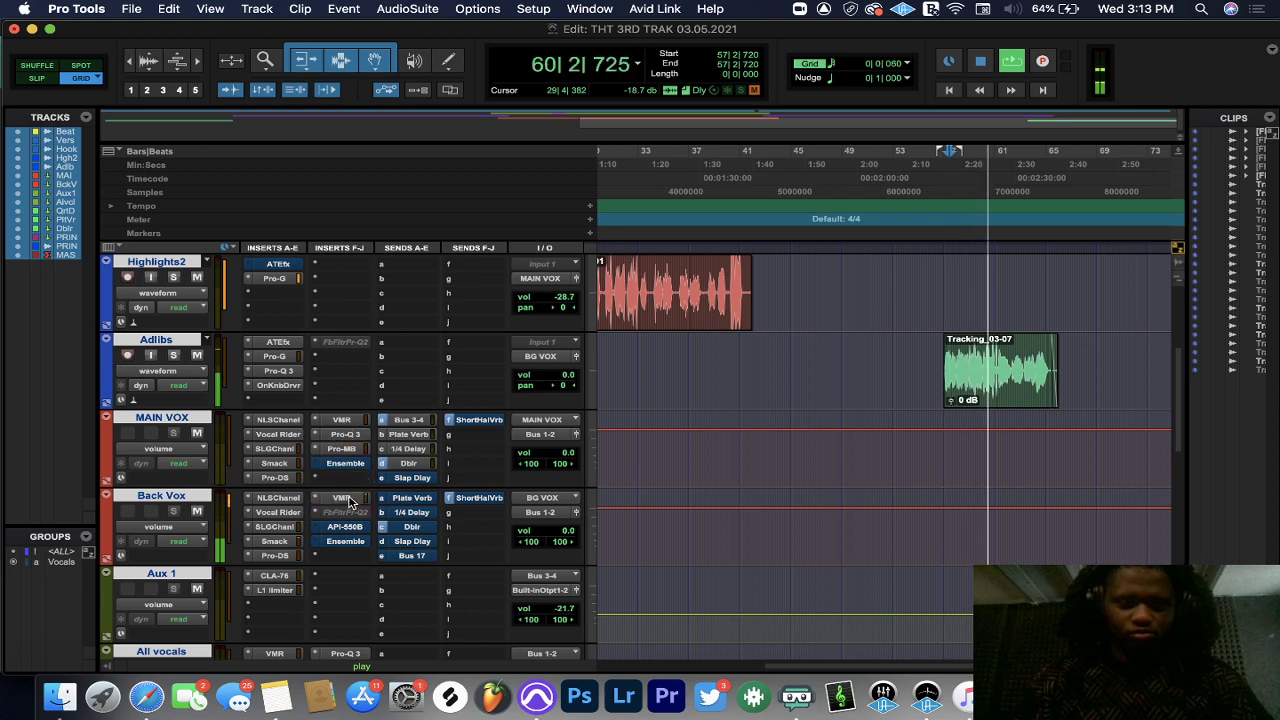
{"action": "left_click", "coordinate": [345, 498]}
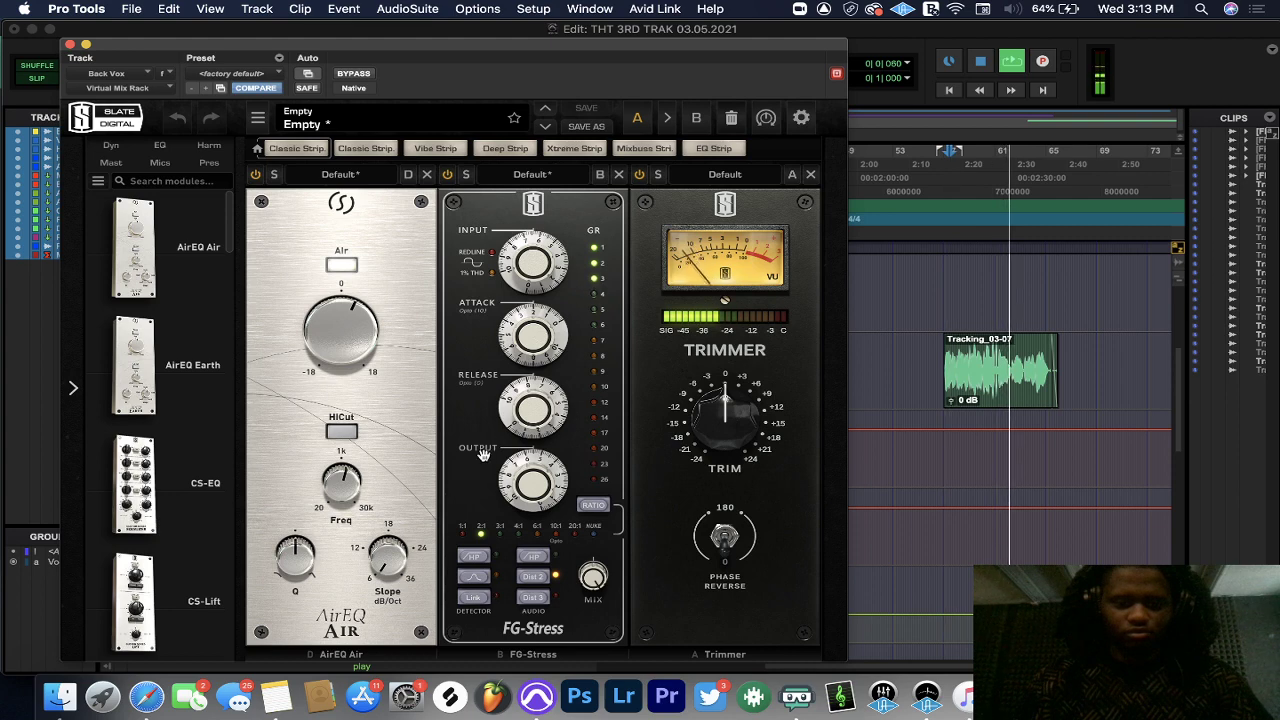
{"action": "mouse_move", "coordinate": [528, 245]}
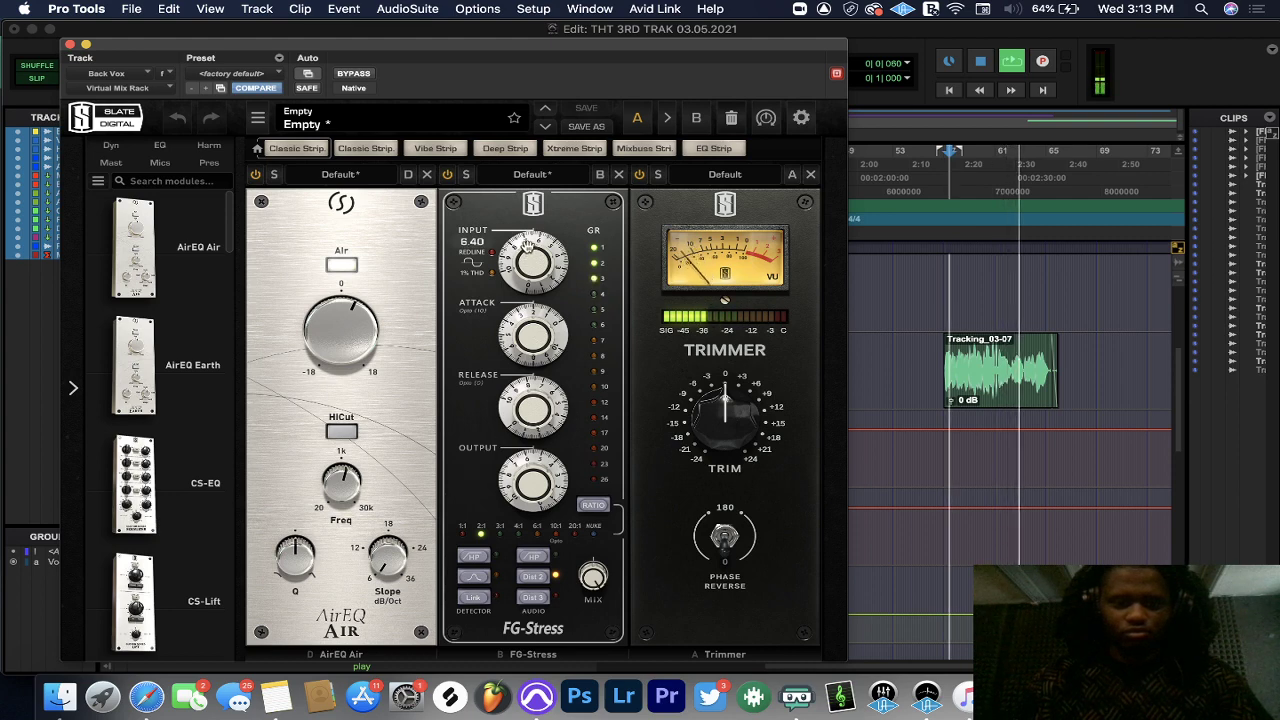
{"action": "mouse_move", "coordinate": [513, 482]}
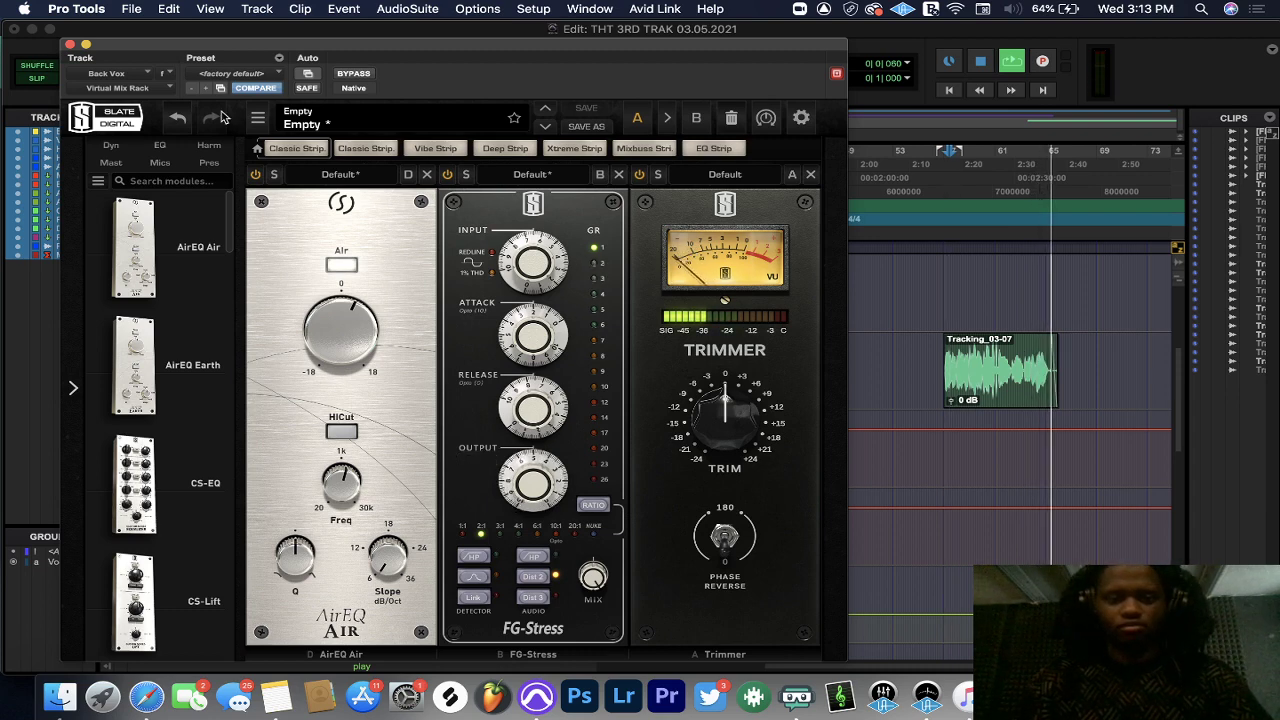
- Restart playback from about bar 56 and set the FG-Stress output in Back Vox's VMR to 5.50
{"action": "left_click", "coordinate": [67, 45]}
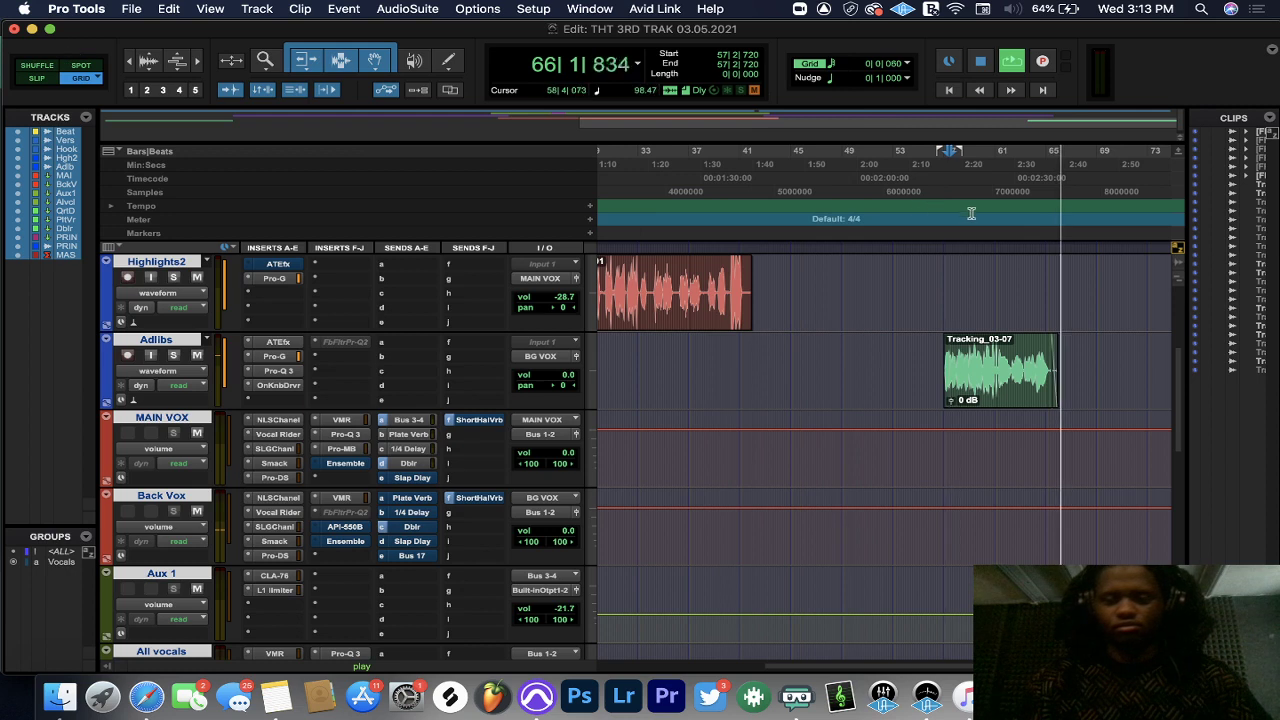
{"action": "left_click", "coordinate": [923, 190]}
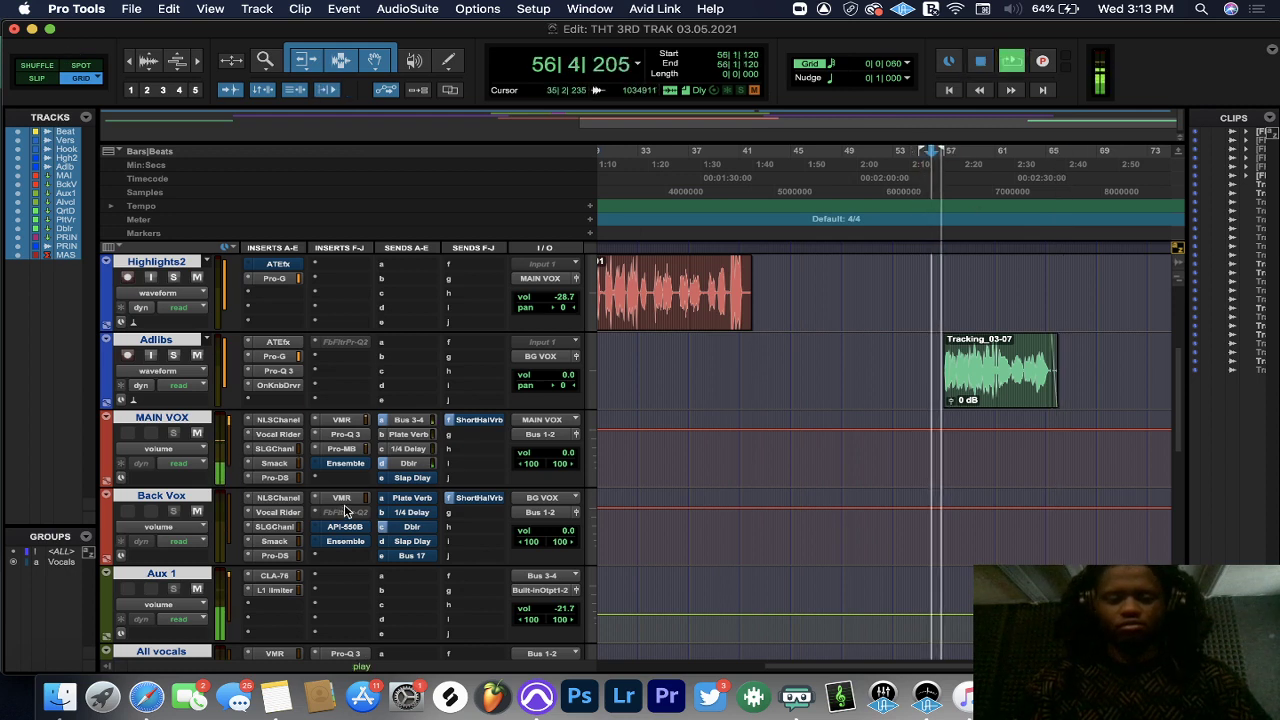
{"action": "left_click", "coordinate": [345, 512]}
{"action": "left_click", "coordinate": [343, 498]}
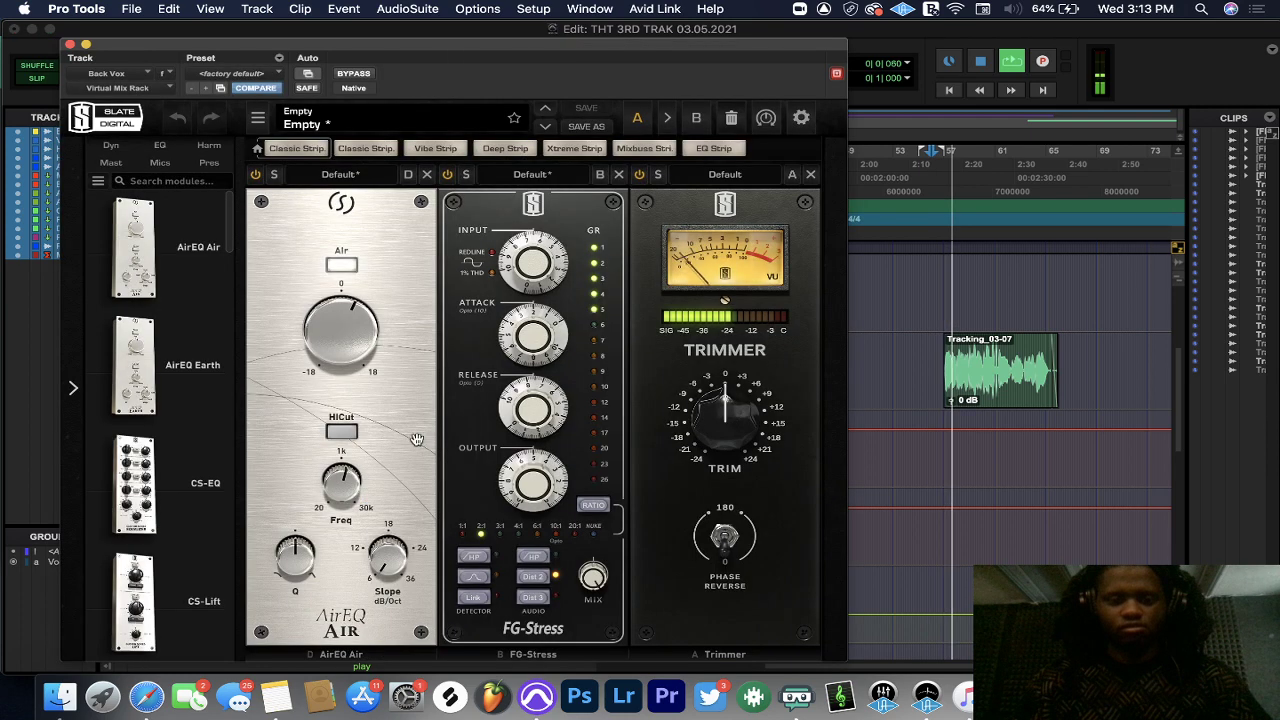
{"action": "left_click_drag", "start_coordinate": [530, 475], "coordinate": [530, 472]}
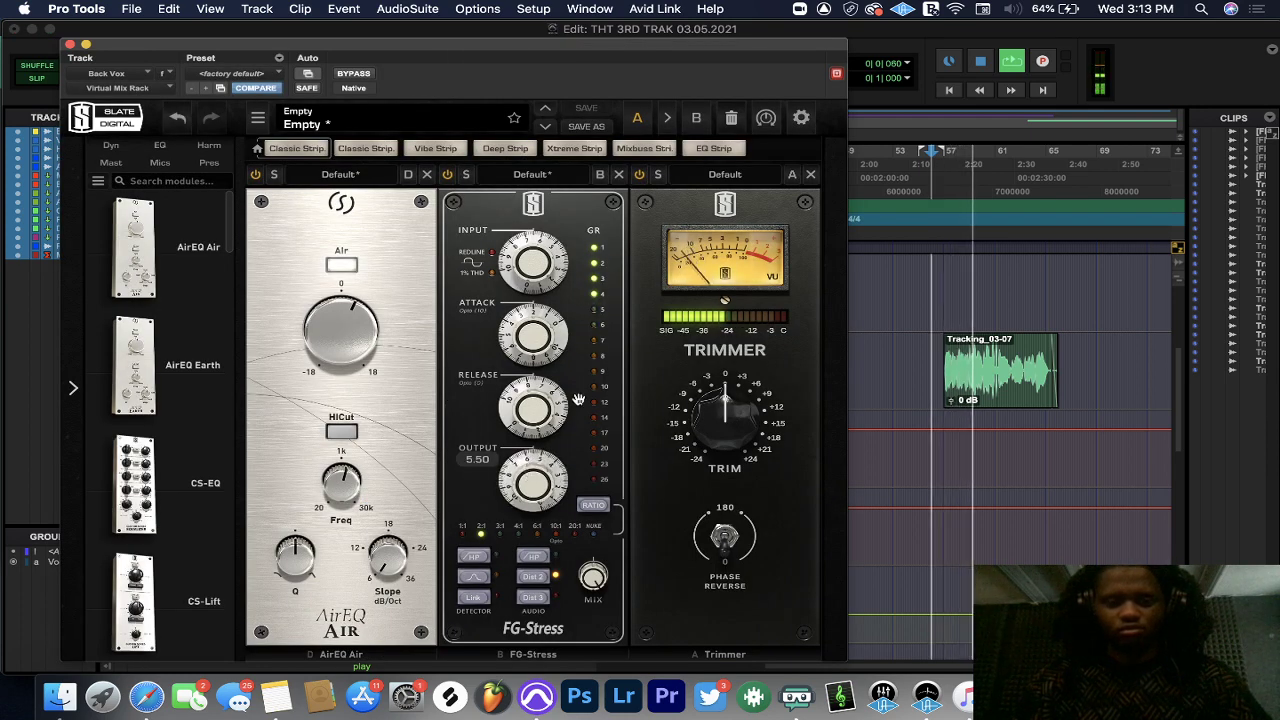
{"action": "left_click", "coordinate": [69, 45]}
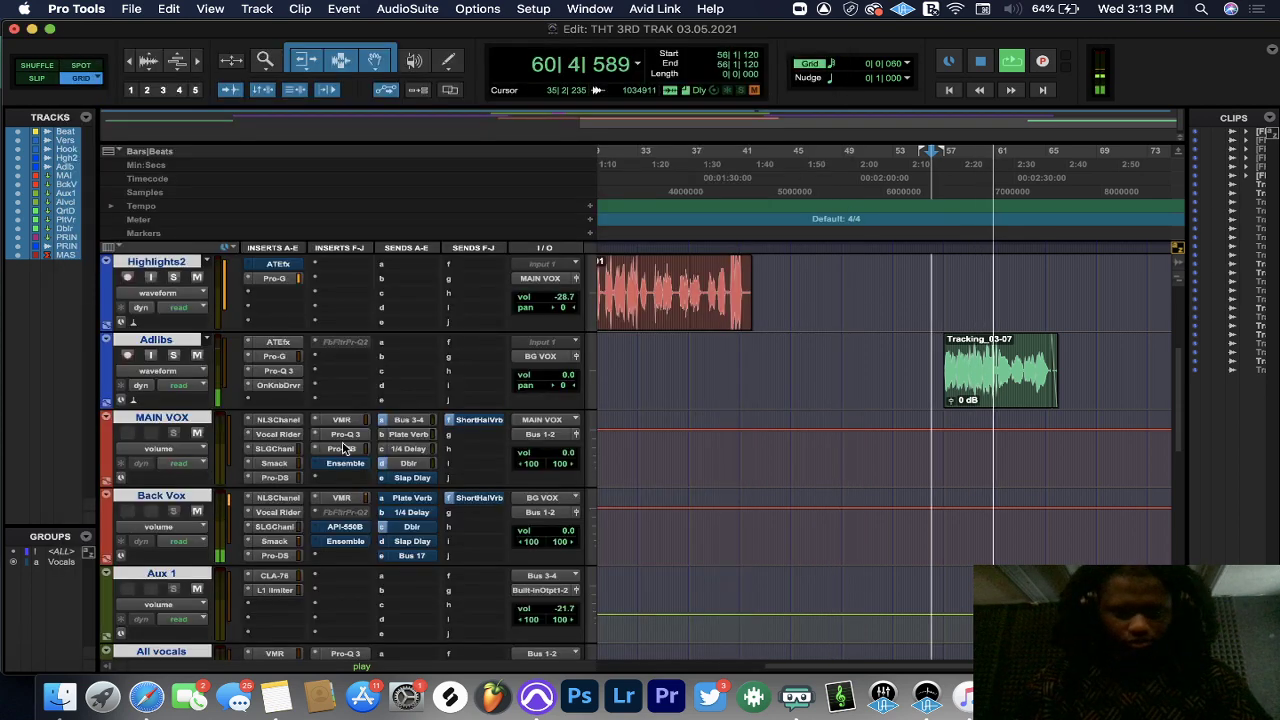
- Replace Back Vox's inactive FabFilter Pro-Q 2 and API-550B inserts with copies of MAIN VOX's Pro-Q 3 and Pro-MB
{"action": "left_click_drag", "start_coordinate": [360, 518], "coordinate": [358, 515]}
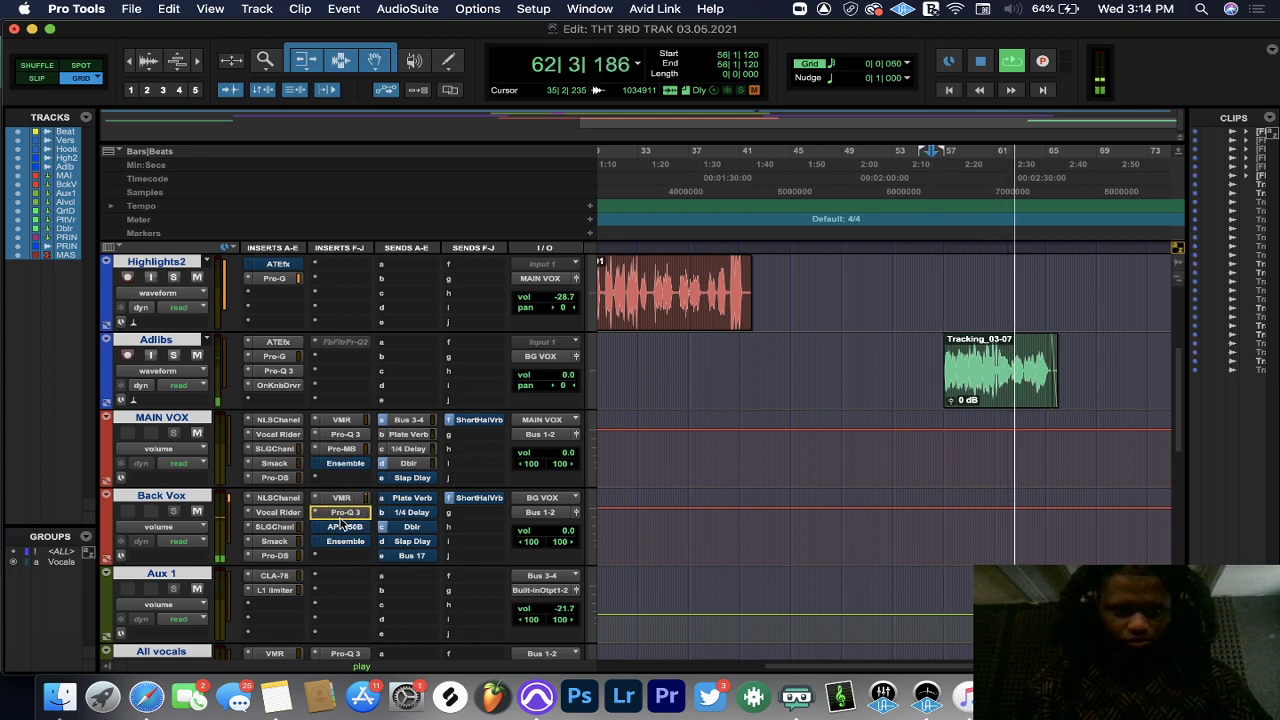
{"action": "left_click_drag", "start_coordinate": [341, 448], "coordinate": [342, 526]}
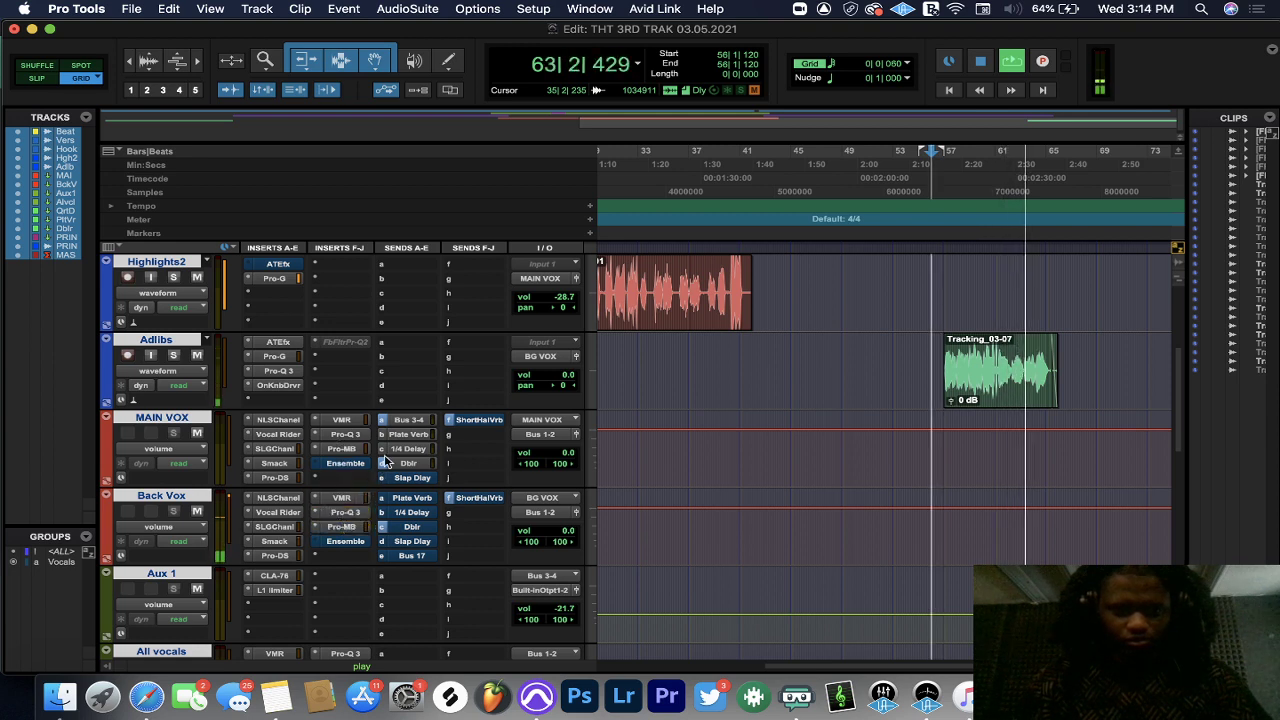
- Copy MAIN VOX's Bus 3-4, Plate Verb and Dblr sends to Back Vox's send slots a, c and d during playback
{"action": "left_click_drag", "start_coordinate": [415, 505], "coordinate": [412, 502]}
{"action": "left_click_drag", "start_coordinate": [415, 437], "coordinate": [412, 527]}
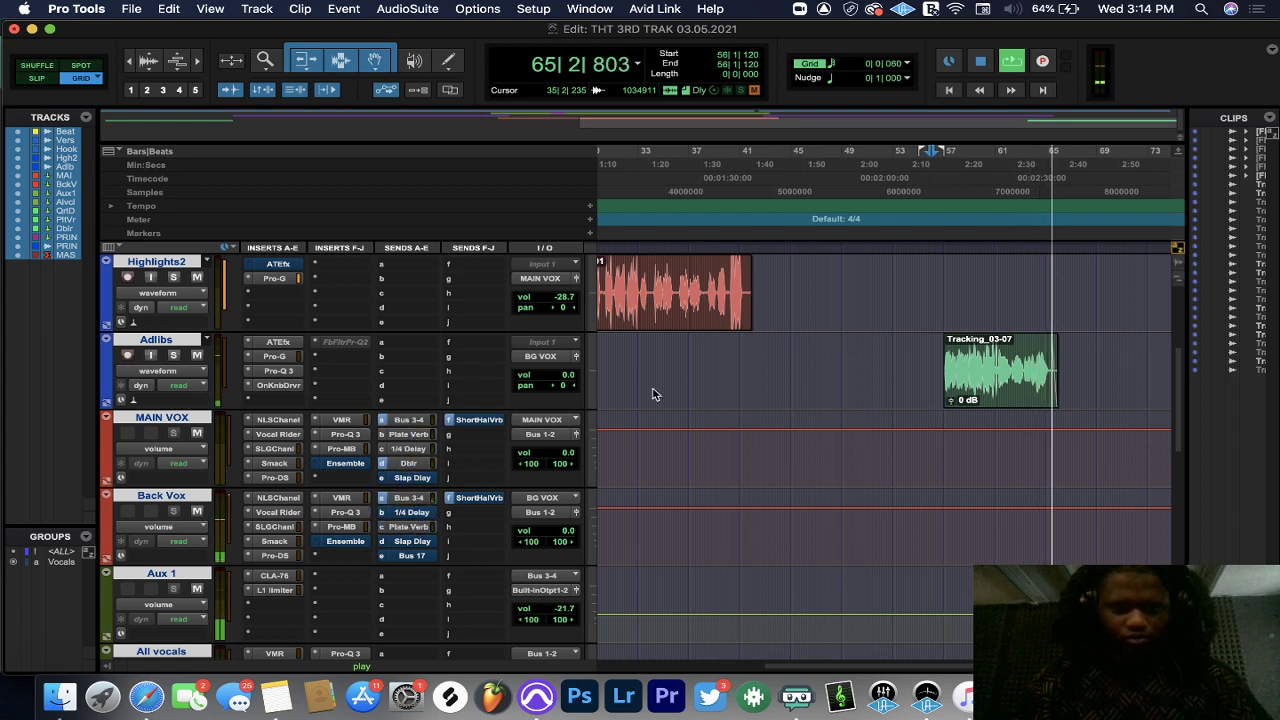
{"action": "left_click", "coordinate": [946, 196]}
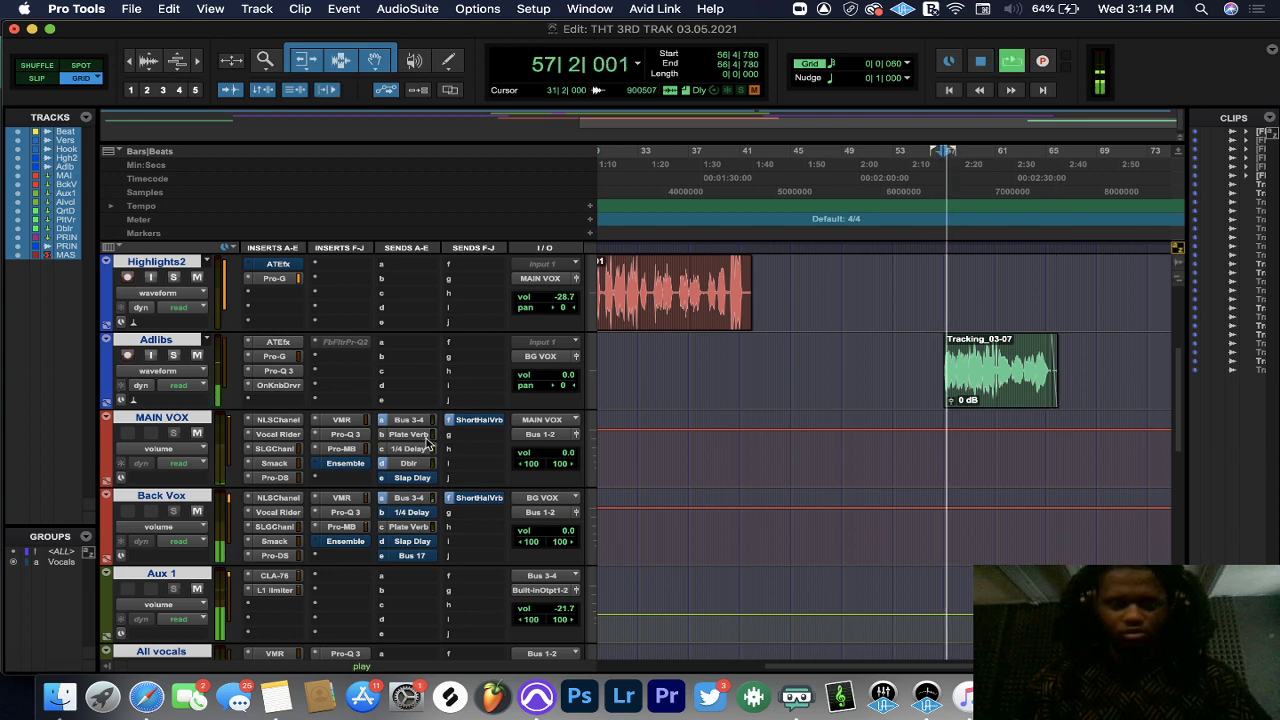
{"action": "left_click_drag", "start_coordinate": [408, 470], "coordinate": [408, 546]}
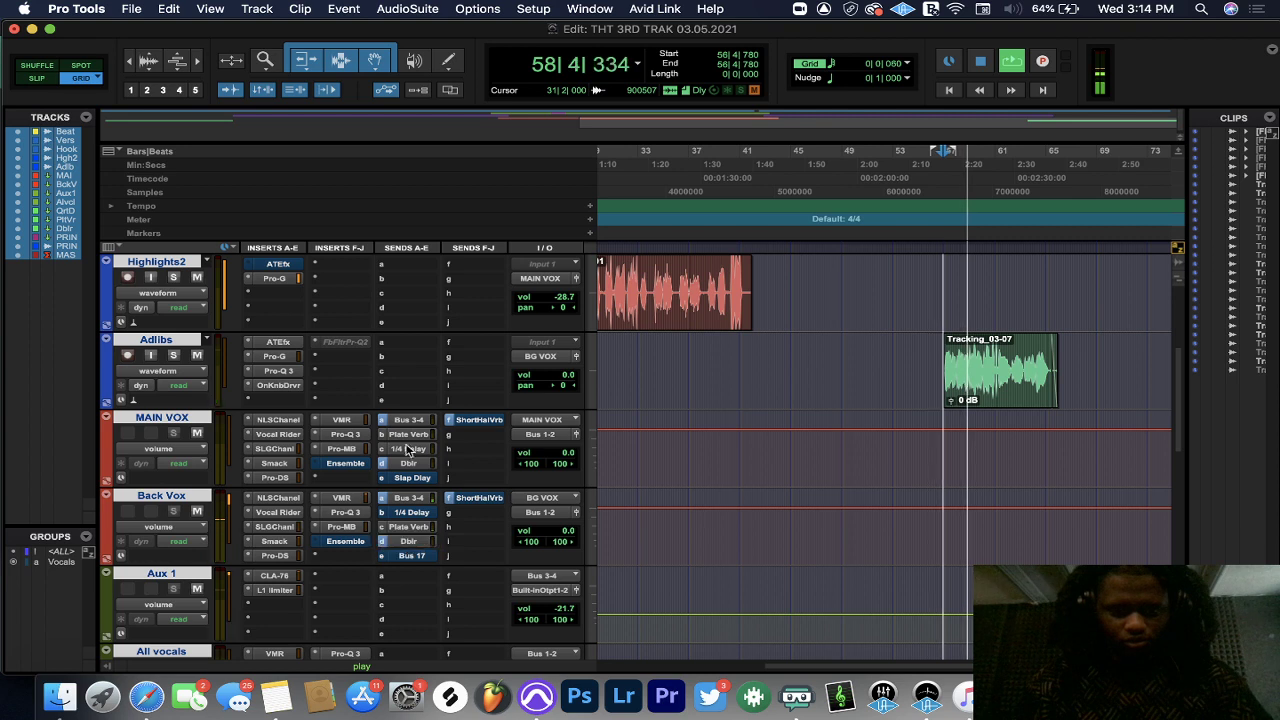
- Copy MAIN VOX's 1/4 Delay send to Back Vox's send b and set its level to -13.4 dB
{"action": "left_click_drag", "start_coordinate": [409, 450], "coordinate": [408, 513]}
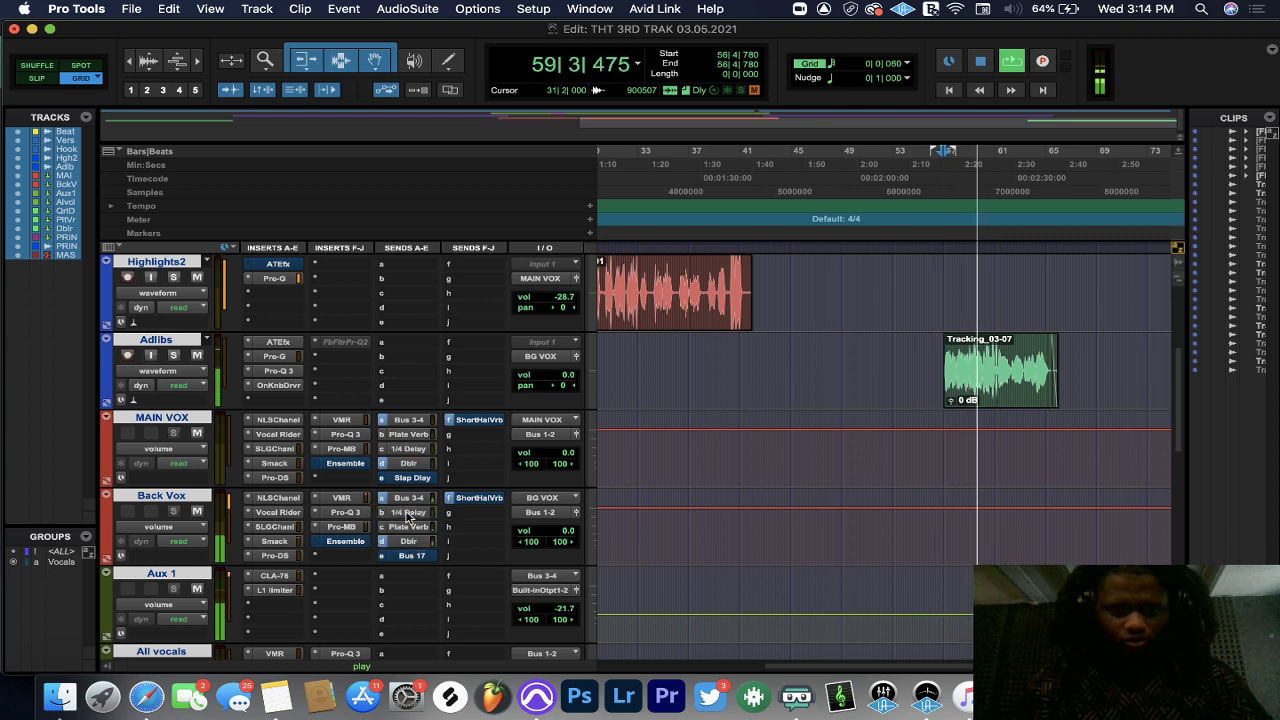
{"action": "left_click", "coordinate": [408, 512]}
{"action": "left_click_drag", "start_coordinate": [492, 390], "coordinate": [495, 311]}
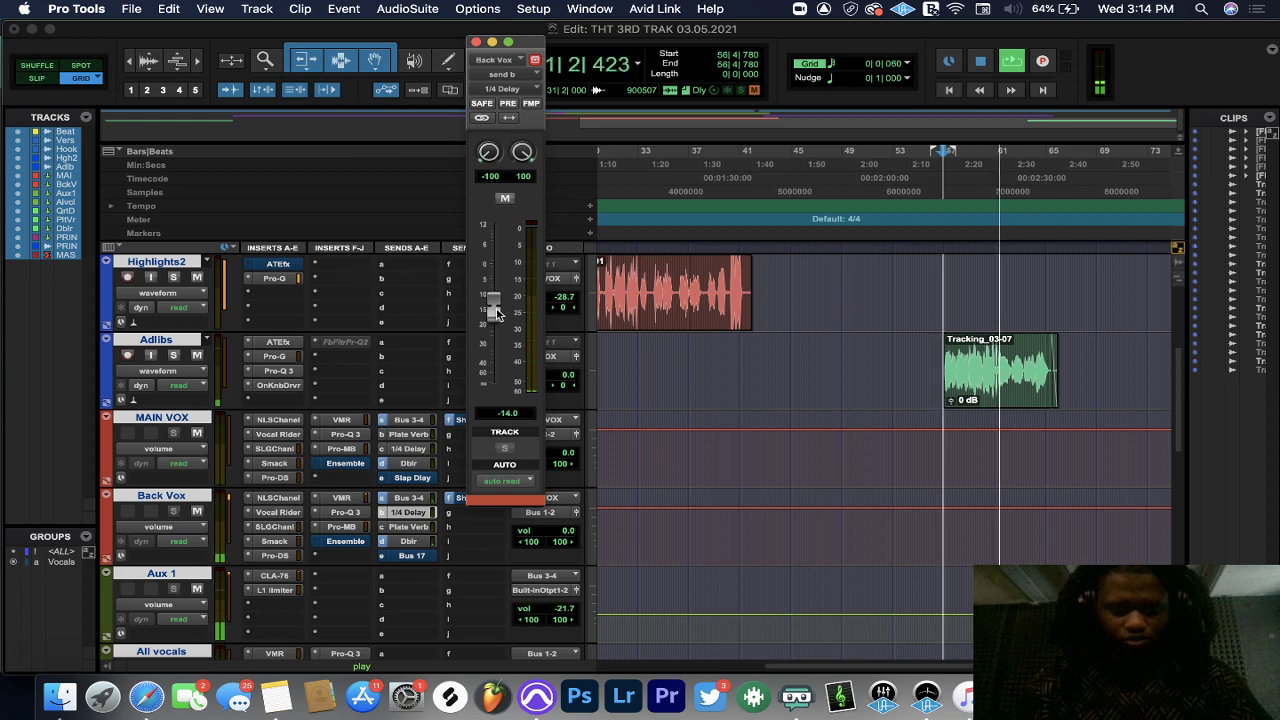
- Switch off Mono output in the Ozone 9 Elements insert on MASTER TRACK
{"action": "scroll", "coordinate": [235, 462], "scroll_direction": "down", "scroll_amount": 10}
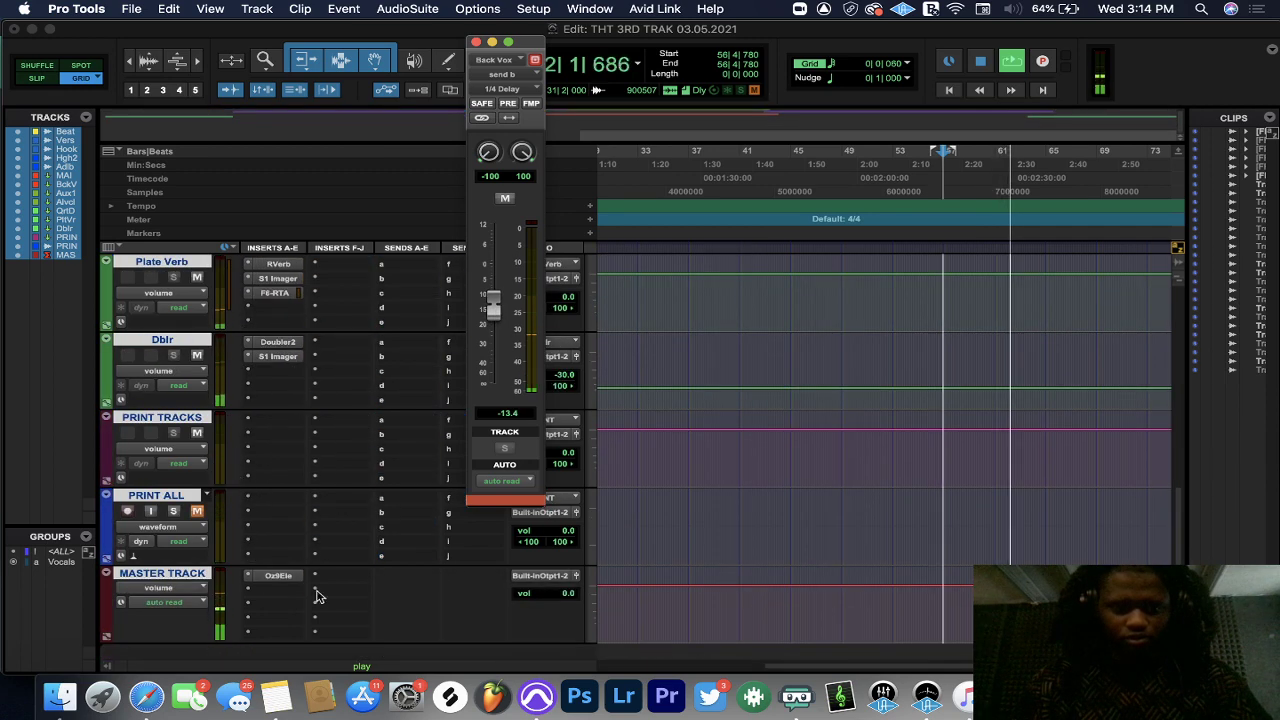
{"action": "left_click", "coordinate": [619, 494]}
{"action": "left_click", "coordinate": [278, 575]}
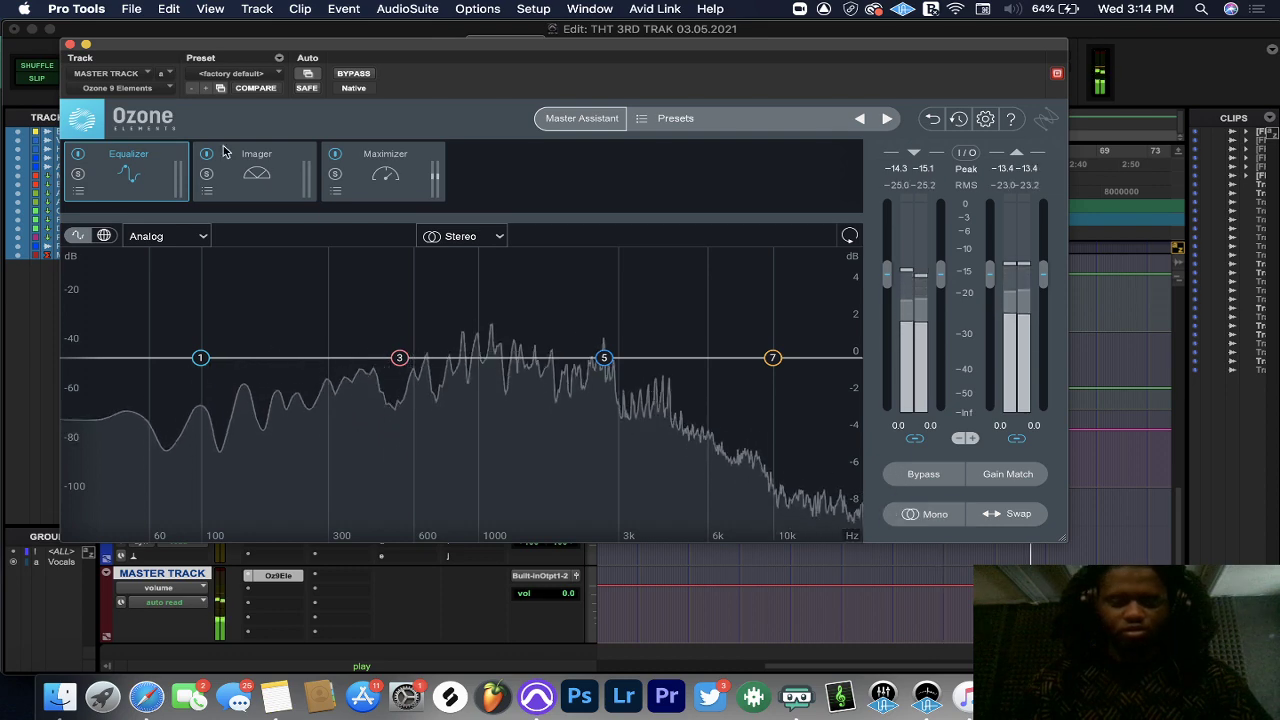
{"action": "left_click", "coordinate": [70, 45]}
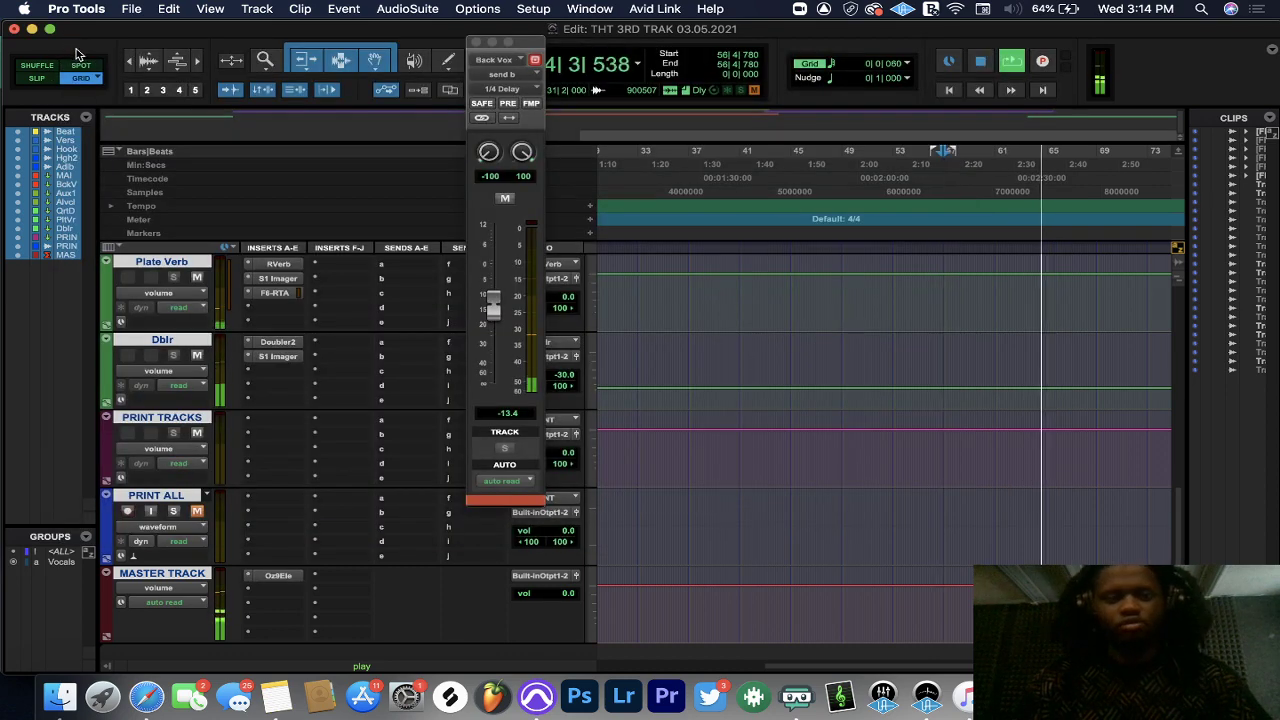
- Set the S1 Imager width on Quarter Delay to 2.21 and open the track's H-Delay
{"action": "scroll", "coordinate": [800, 320], "scroll_direction": "up", "scroll_amount": 8}
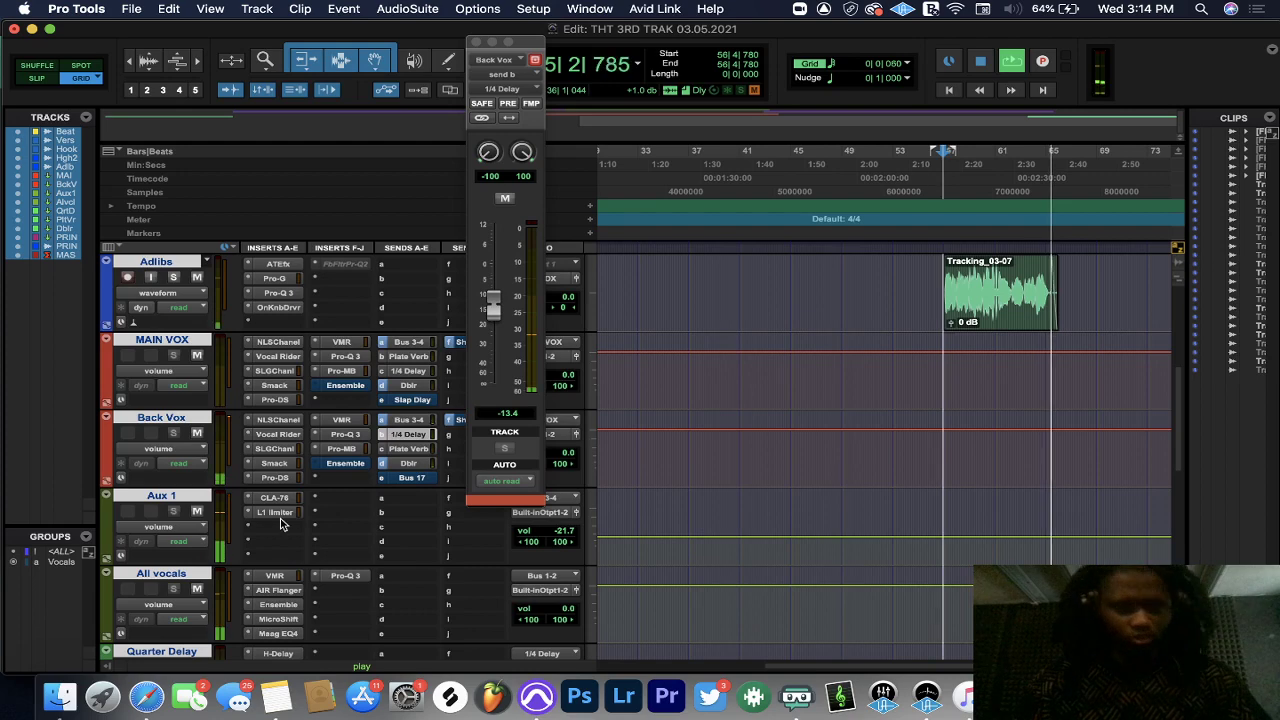
{"action": "scroll", "coordinate": [267, 515], "scroll_direction": "down", "scroll_amount": 3}
{"action": "left_click", "coordinate": [278, 434]}
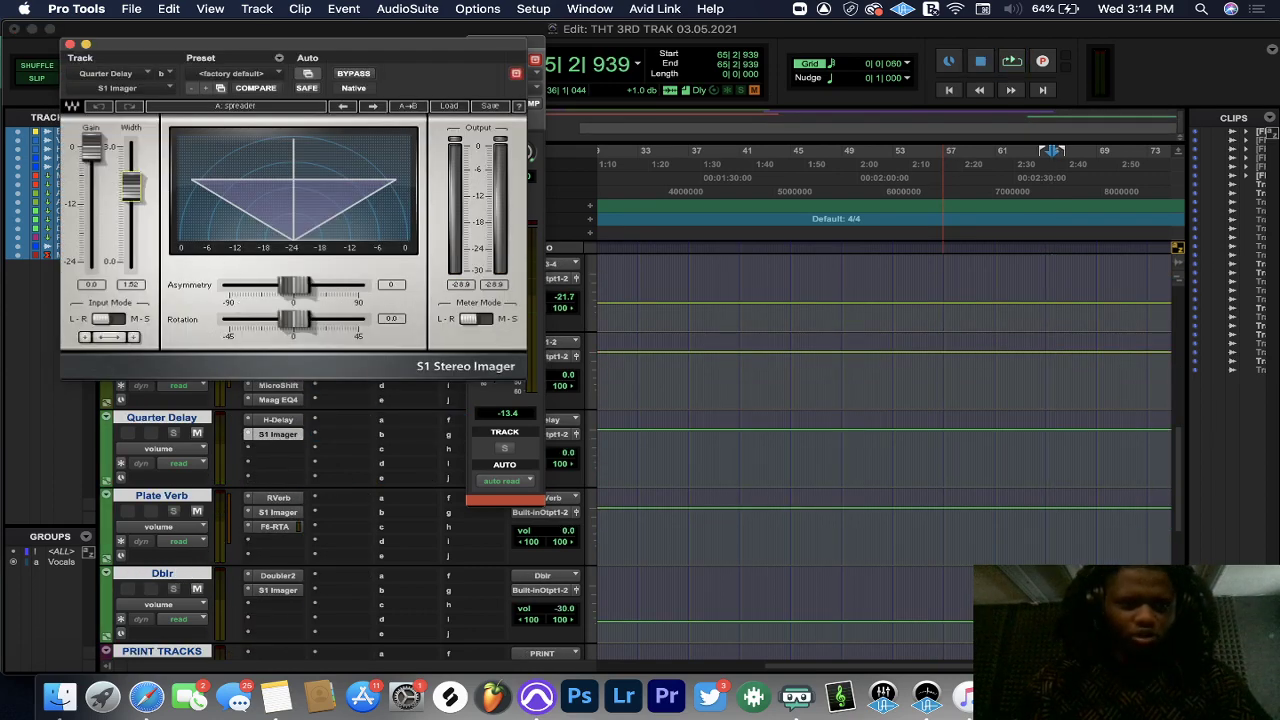
{"action": "left_click_drag", "start_coordinate": [131, 185], "coordinate": [131, 164]}
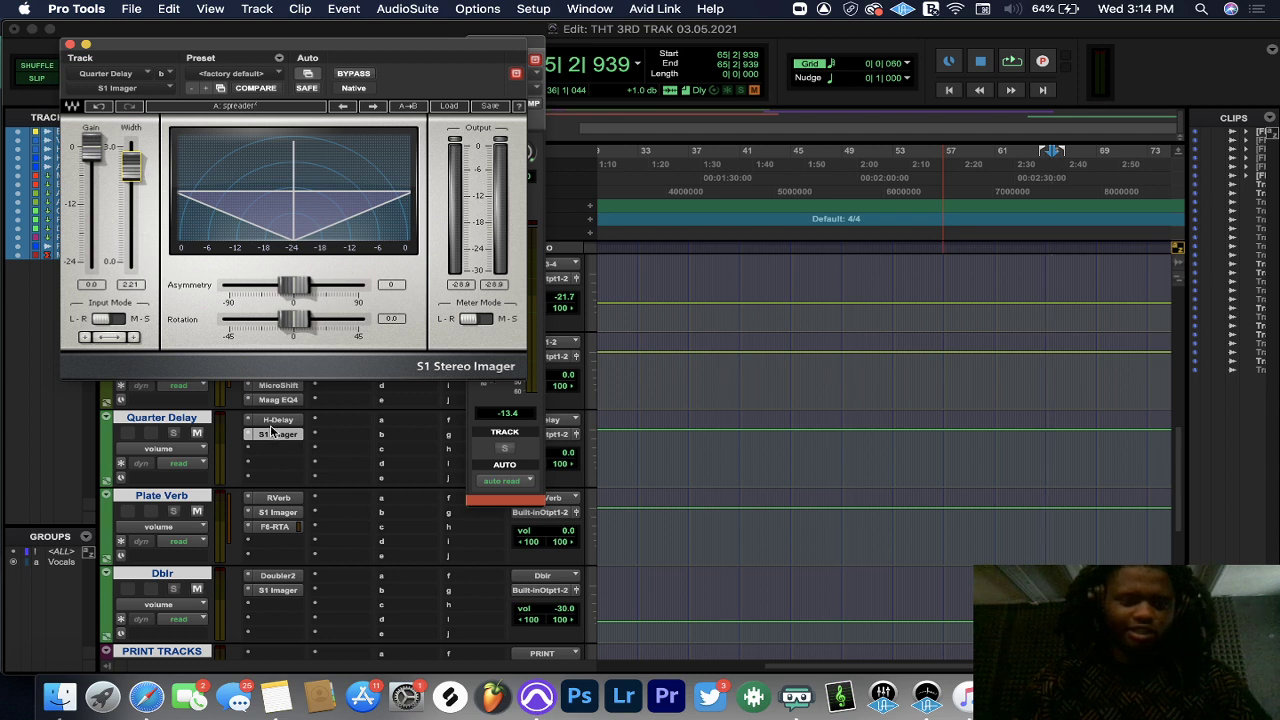
{"action": "left_click", "coordinate": [272, 421]}
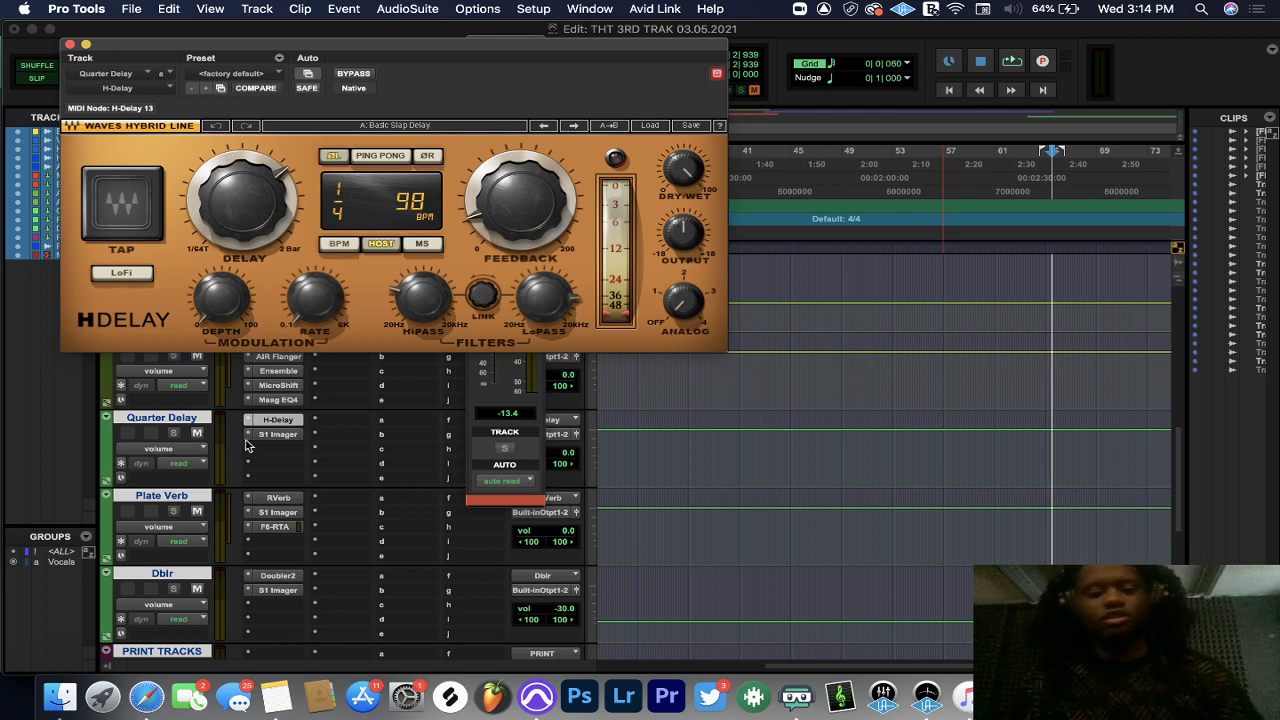
{"action": "left_click", "coordinate": [264, 456]}
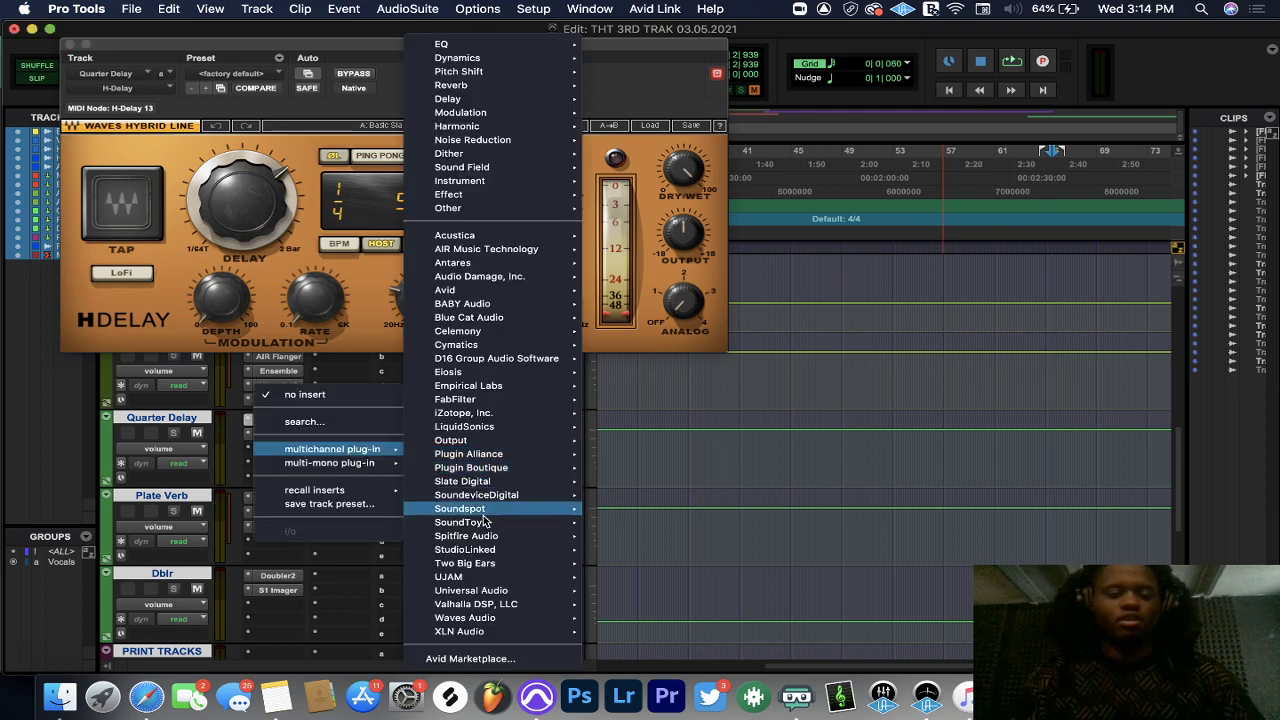
{"action": "mouse_move", "coordinate": [465, 617]}
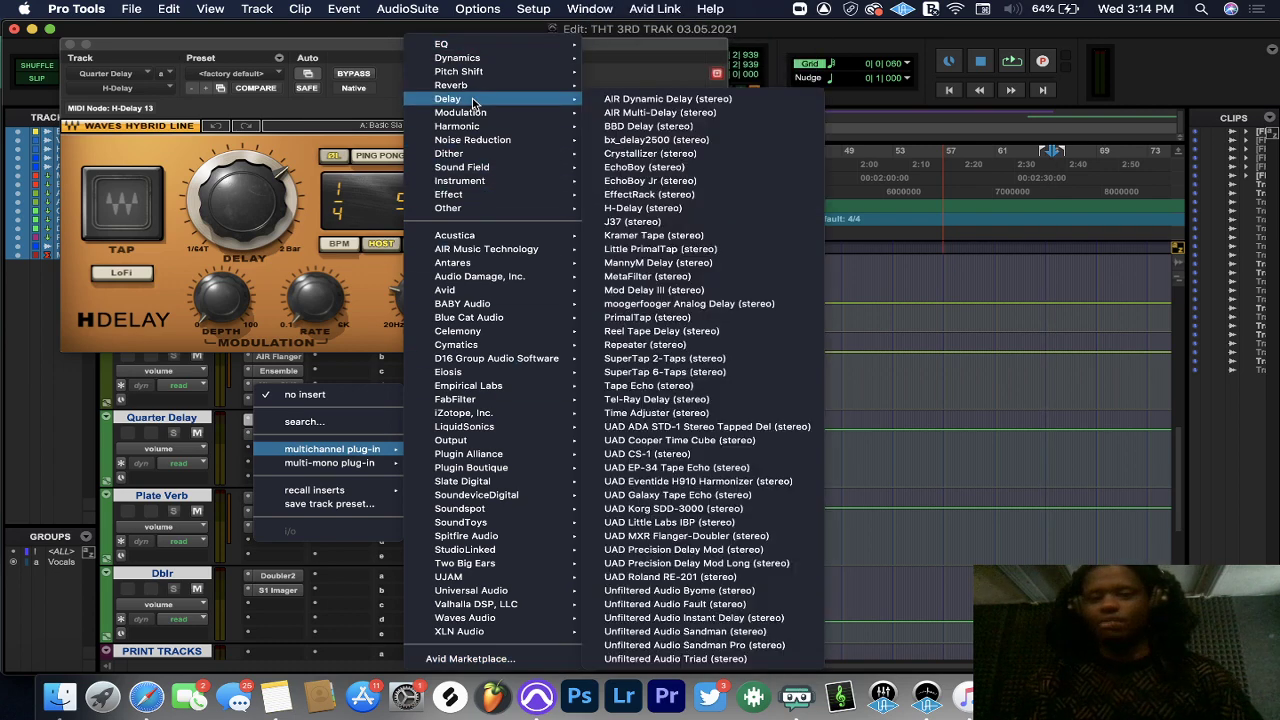
{"action": "mouse_move", "coordinate": [506, 330]}
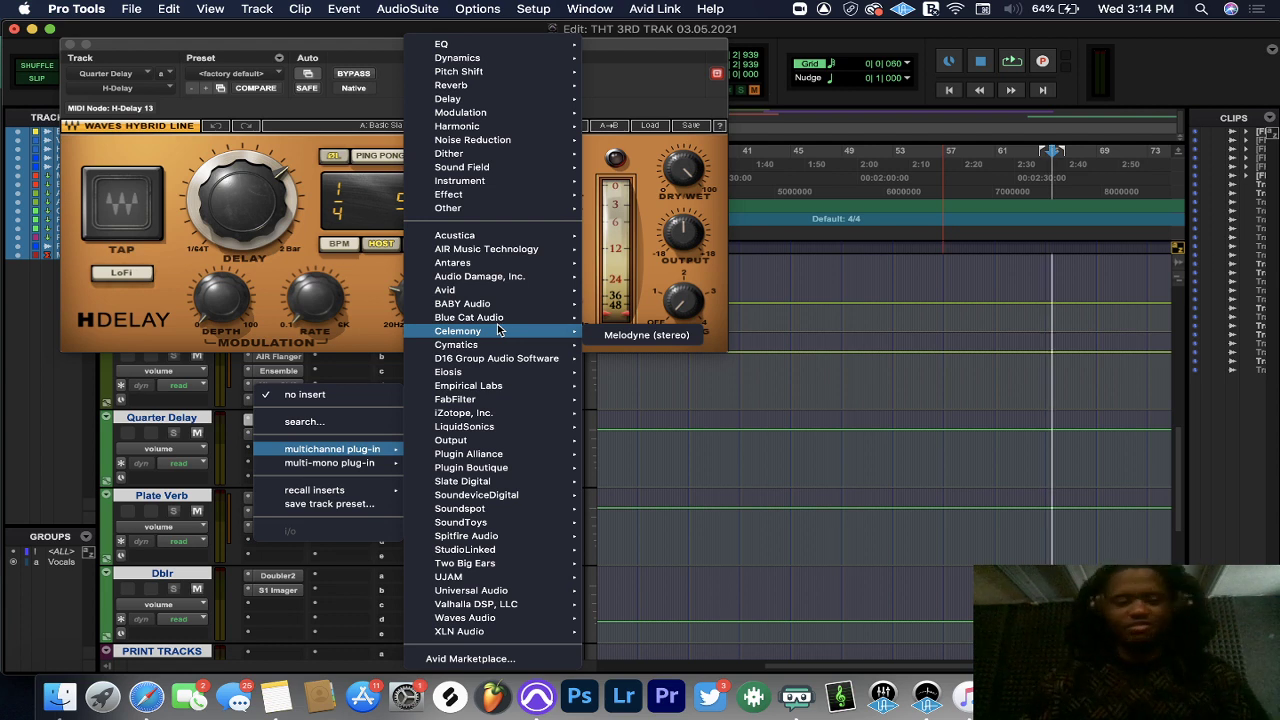
{"action": "mouse_move", "coordinate": [448, 403]}
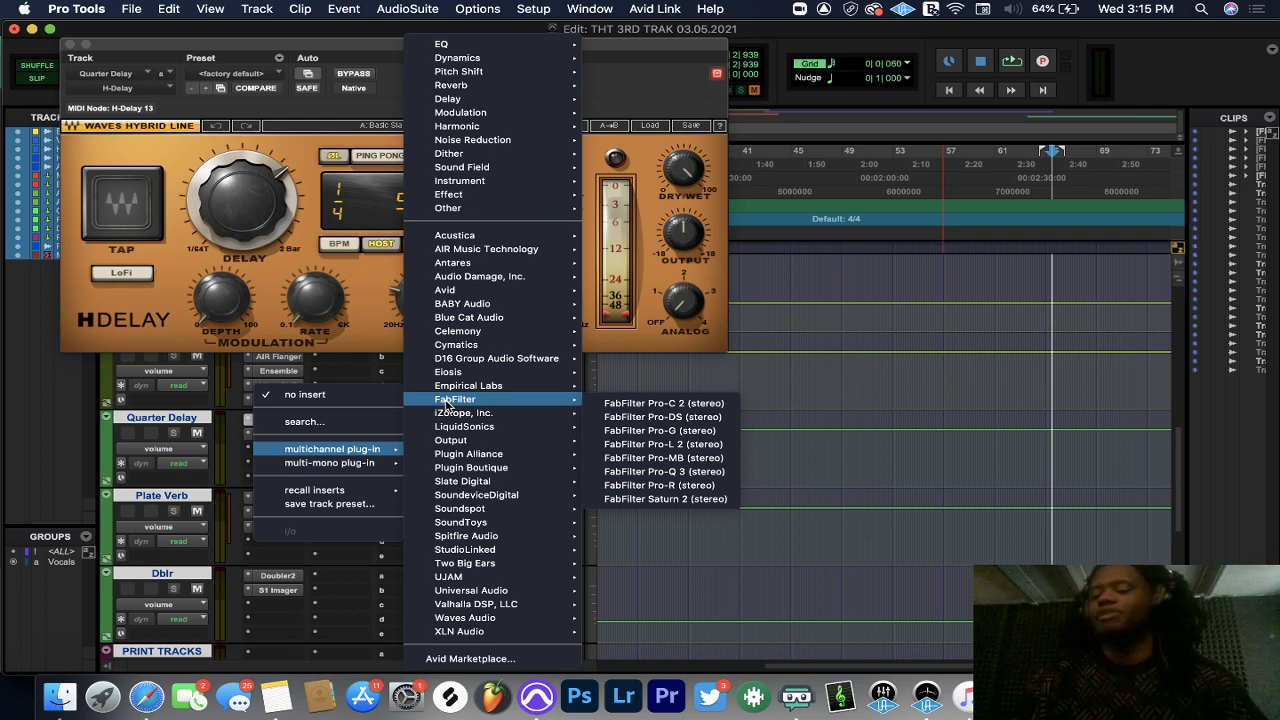
{"action": "mouse_move", "coordinate": [442, 425]}
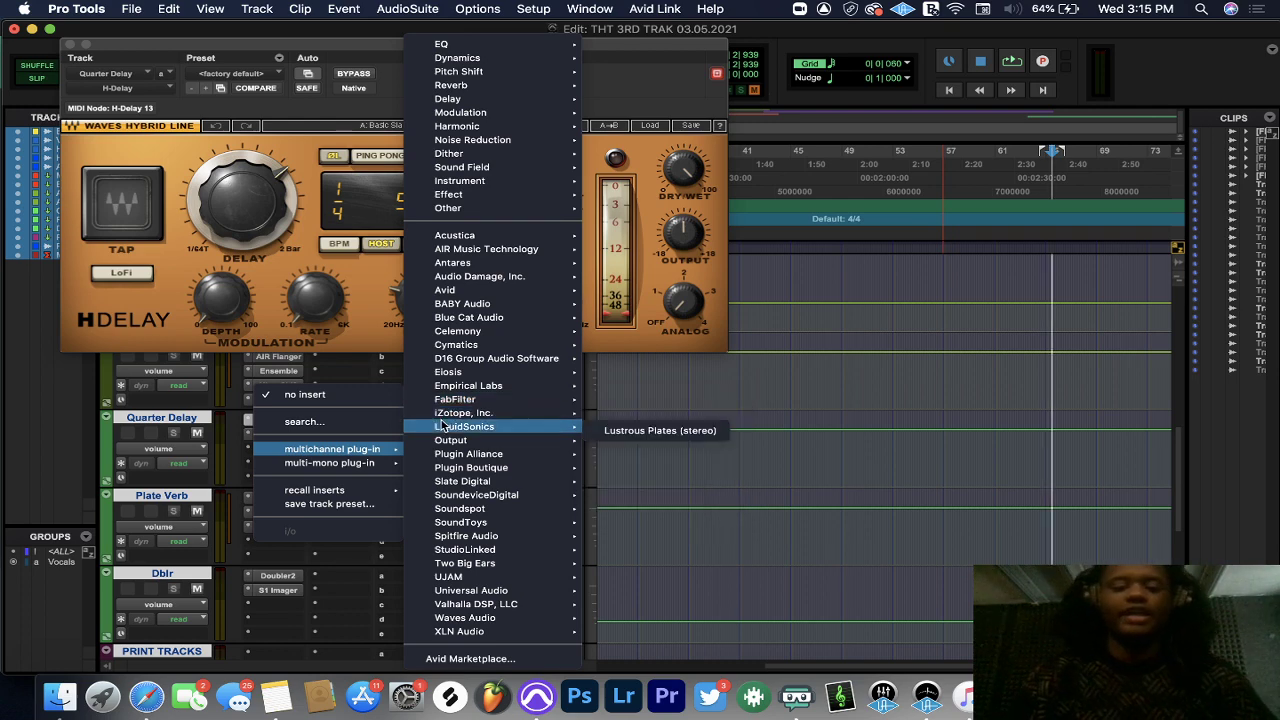
{"action": "mouse_move", "coordinate": [455, 455]}
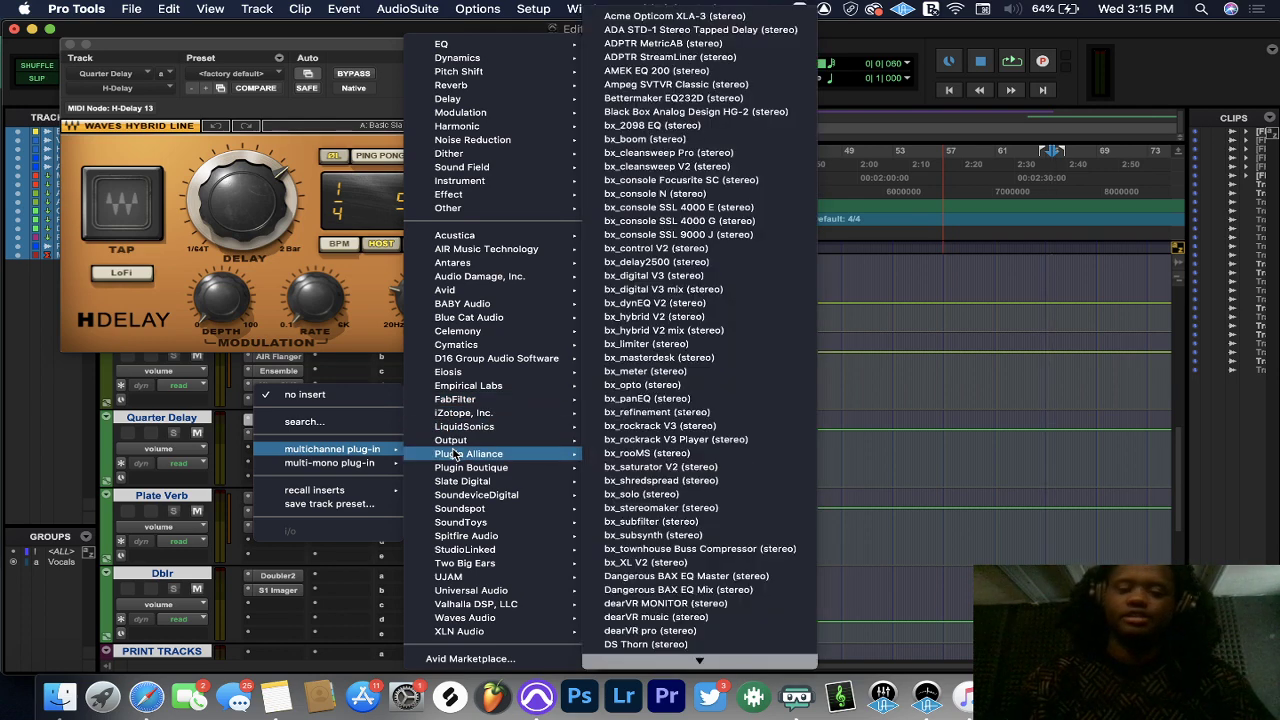
{"action": "mouse_move", "coordinate": [537, 481]}
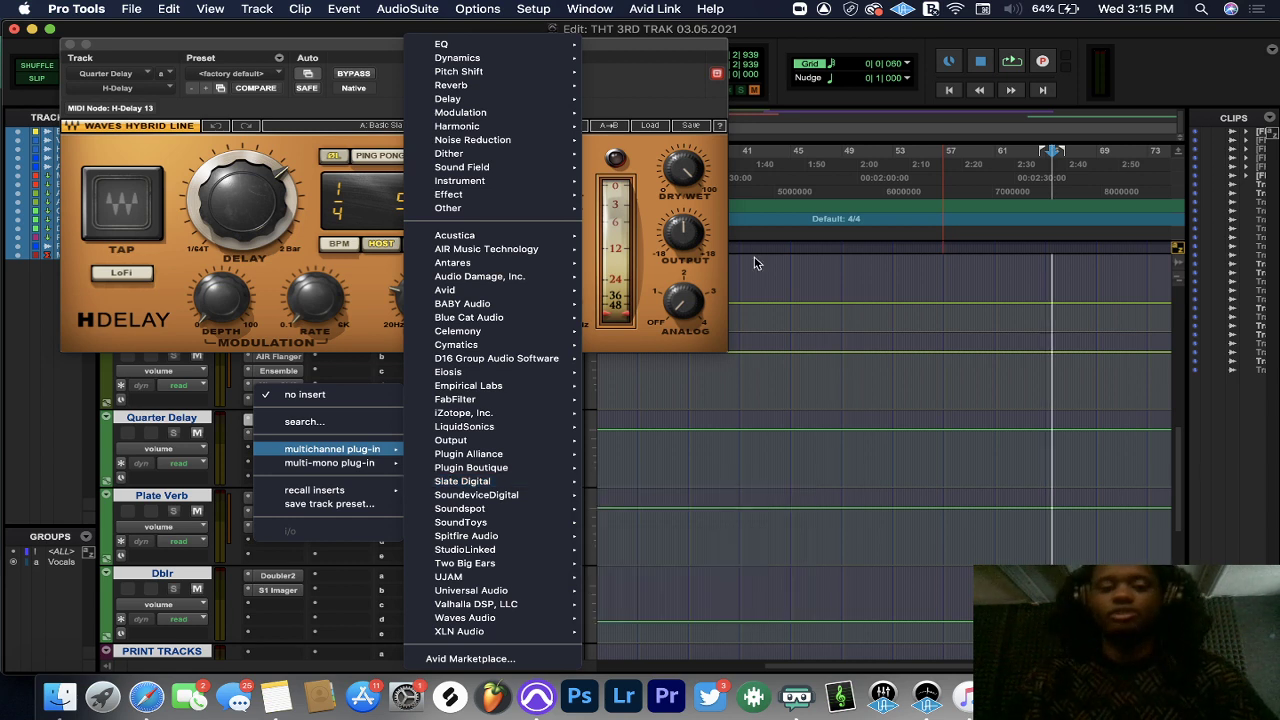
{"action": "mouse_move", "coordinate": [533, 197]}
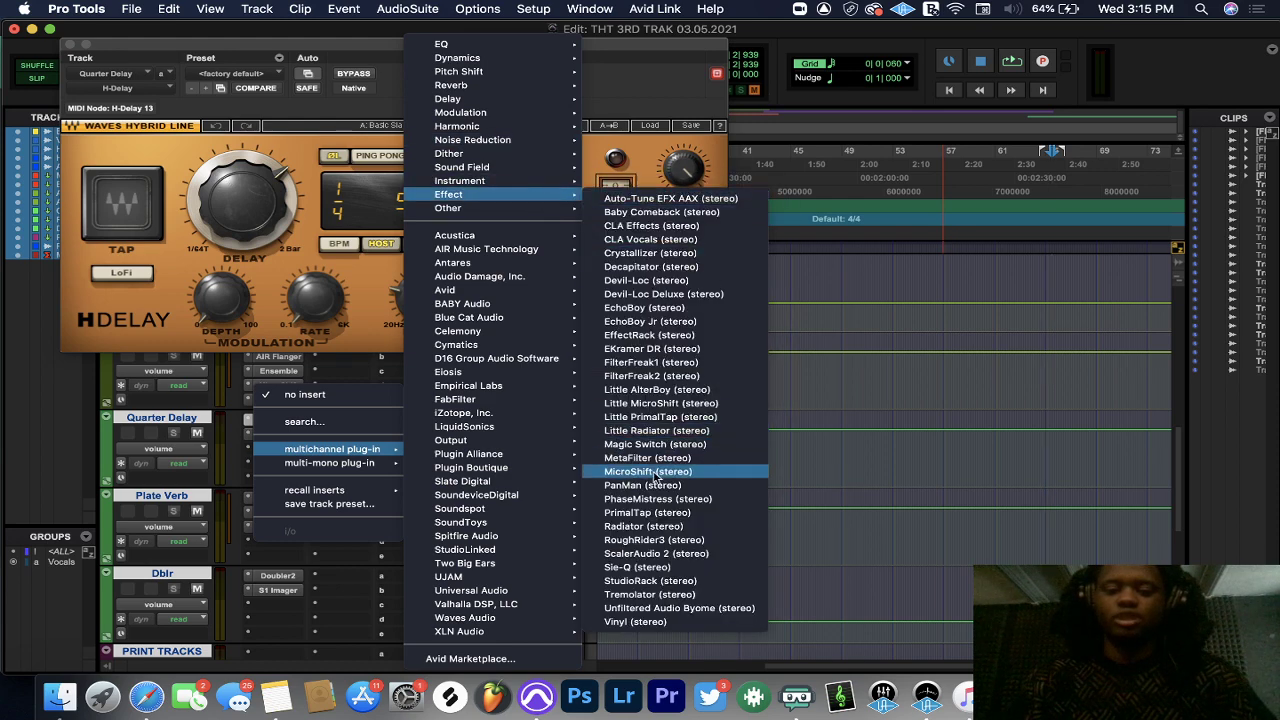
{"action": "left_click", "coordinate": [344, 122]}
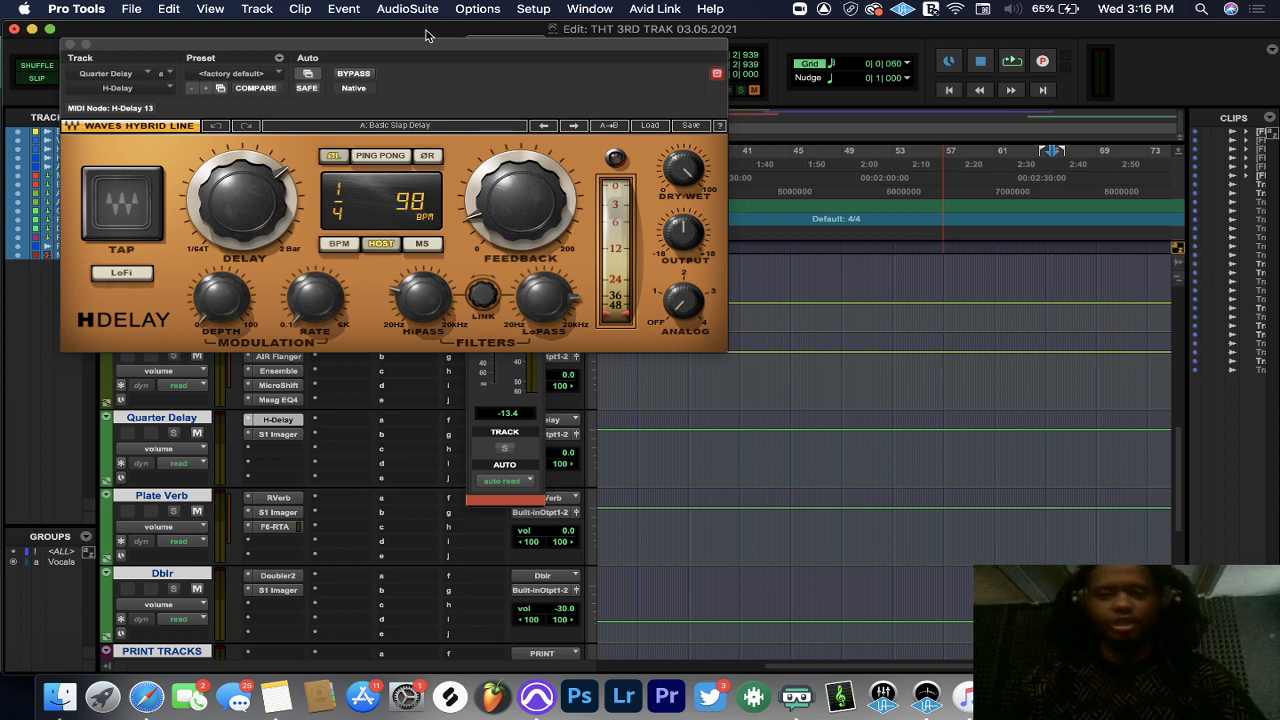
- Insert the Waves C1 comp (stereo) in the third insert slot of Quarter Delay
{"action": "key", "text": "space"}
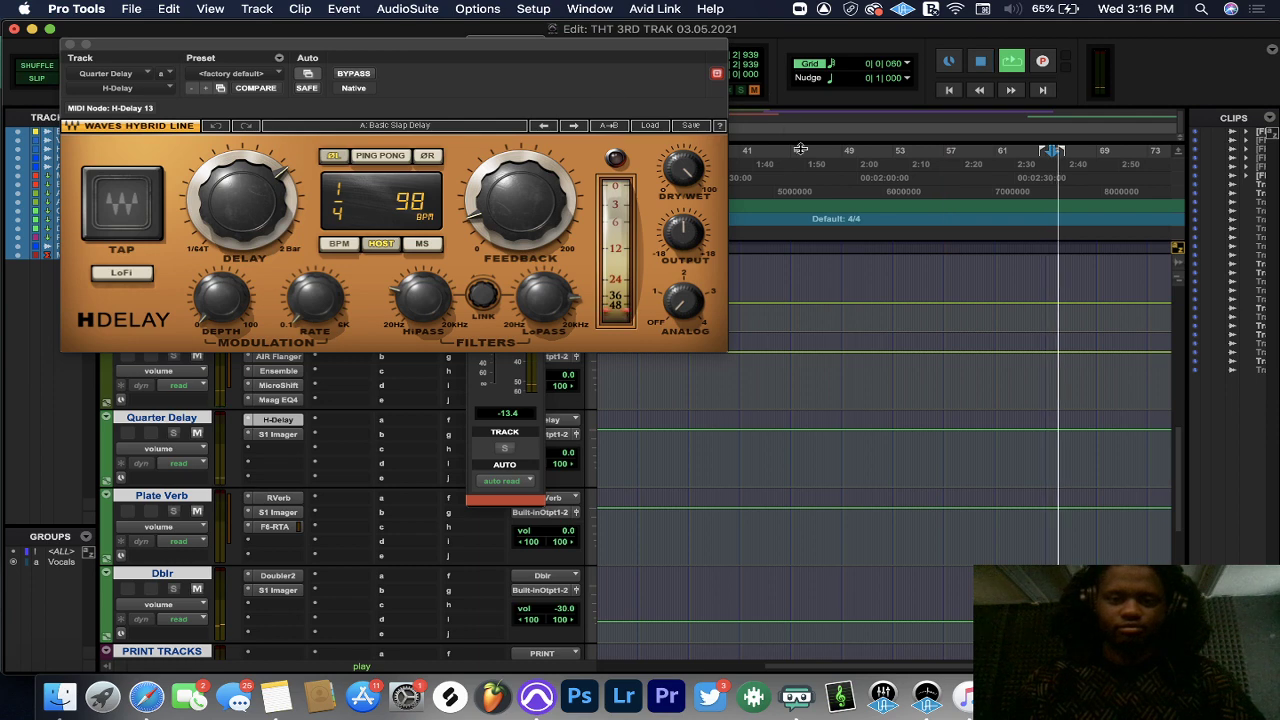
{"action": "scroll", "coordinate": [752, 302], "scroll_direction": "up", "scroll_amount": 10}
{"action": "key", "text": "space"}
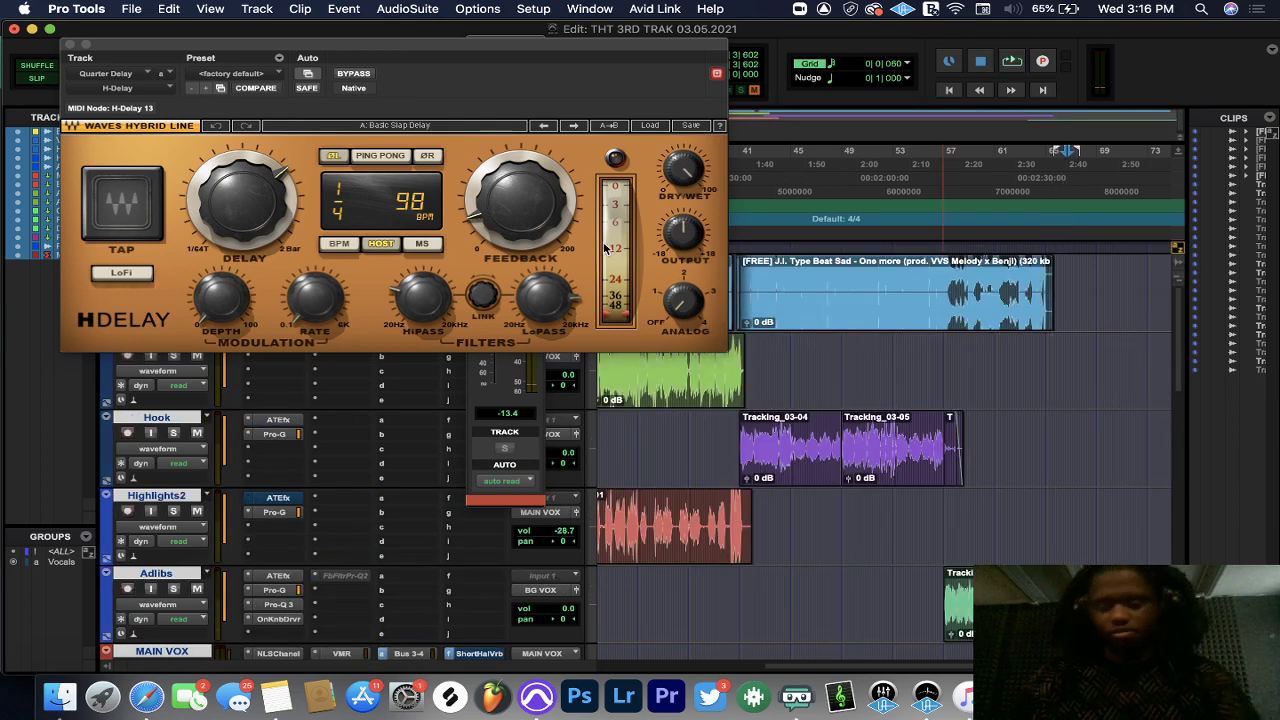
{"action": "scroll", "coordinate": [540, 495], "scroll_direction": "down", "scroll_amount": 10}
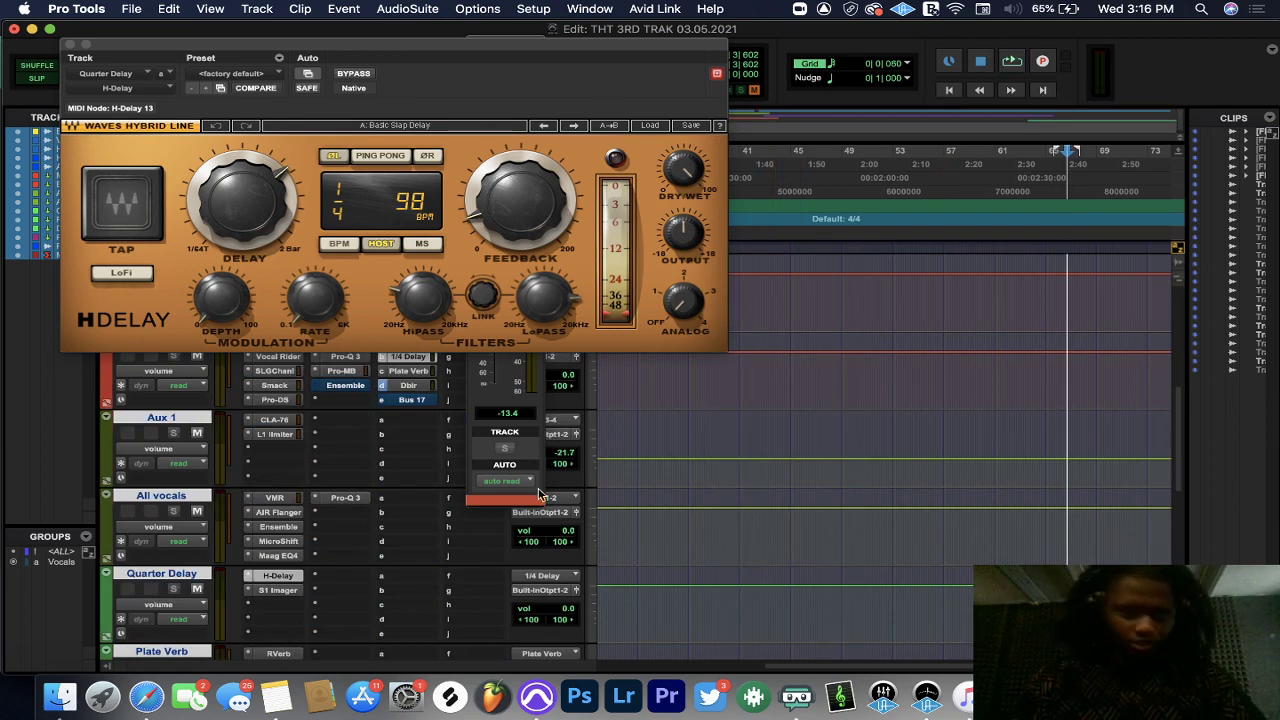
{"action": "left_click", "coordinate": [264, 609]}
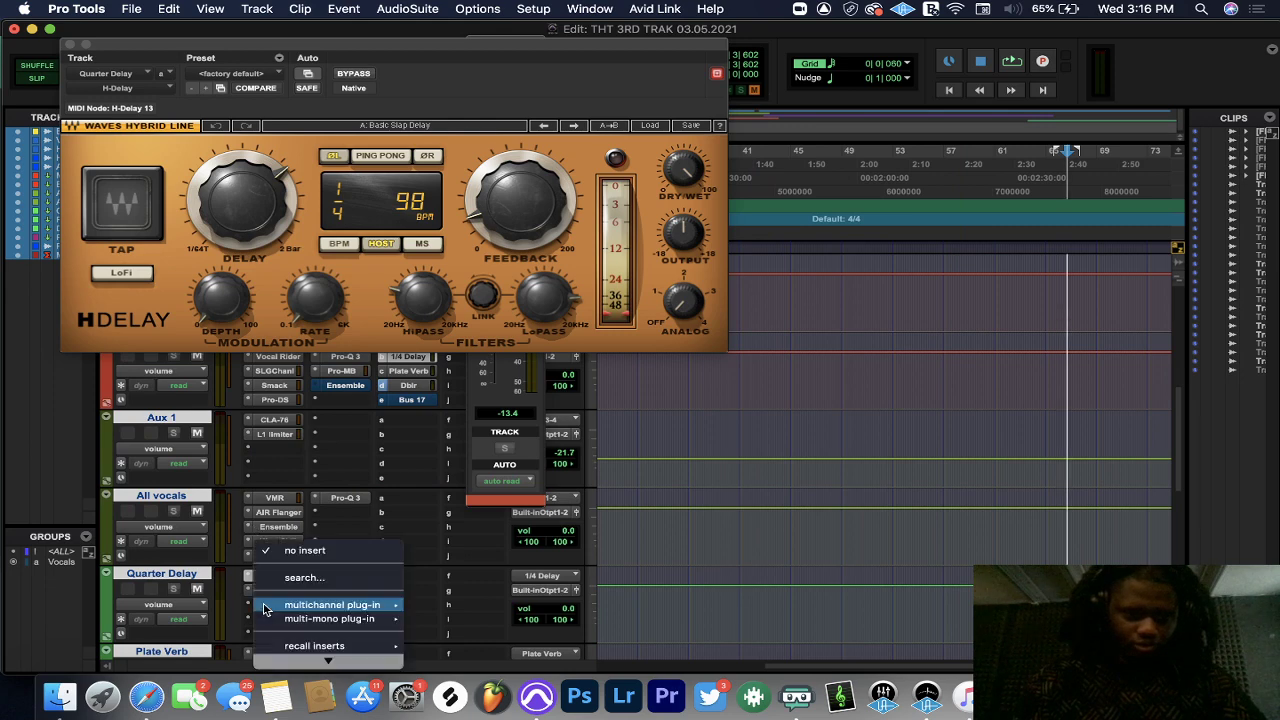
{"action": "mouse_move", "coordinate": [330, 605]}
{"action": "mouse_move", "coordinate": [484, 619]}
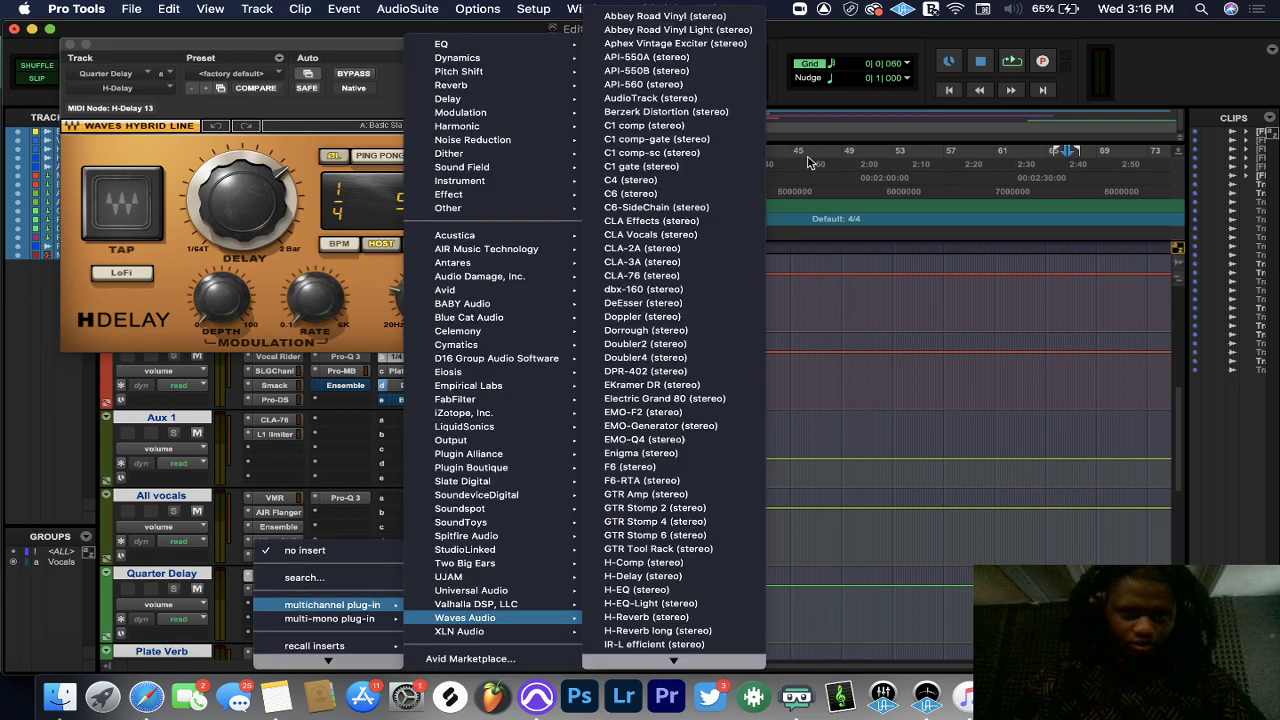
{"action": "left_click", "coordinate": [650, 125]}
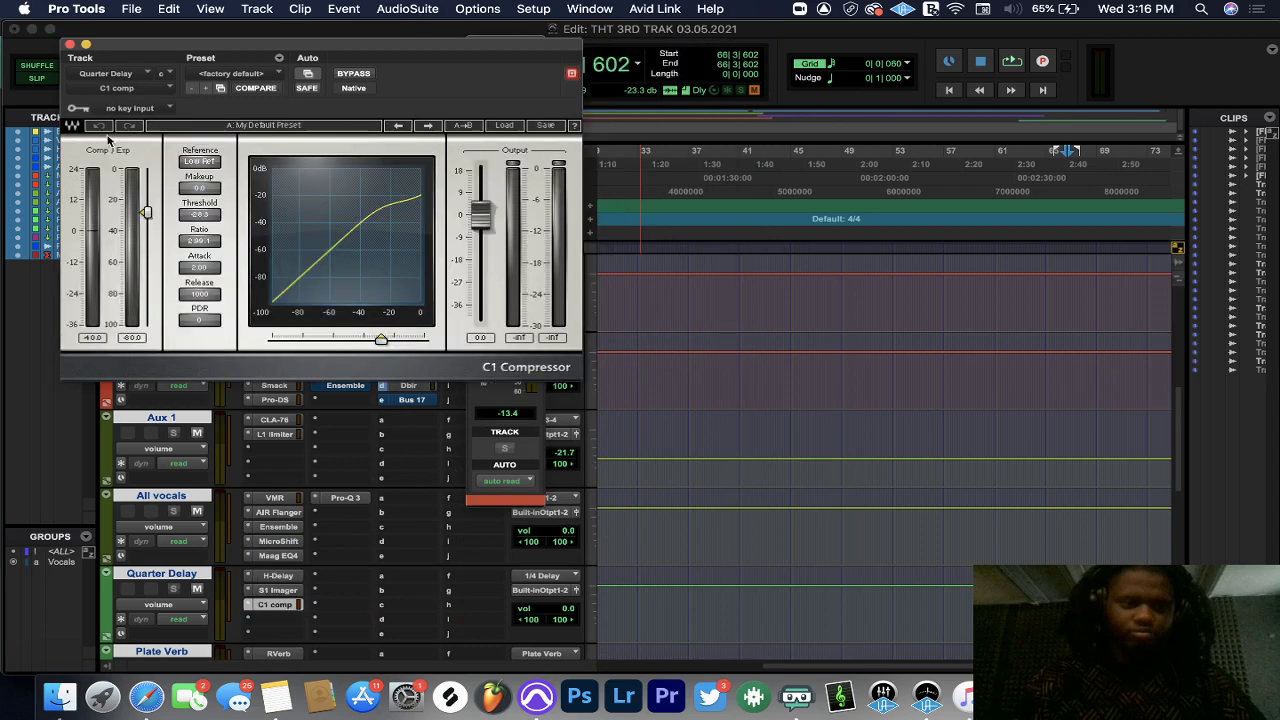
- Set the key input of Quarter Delay's C1 comp to Bus 24 and close the compressor
{"action": "left_click", "coordinate": [130, 107]}
{"action": "mouse_move", "coordinate": [150, 110]}
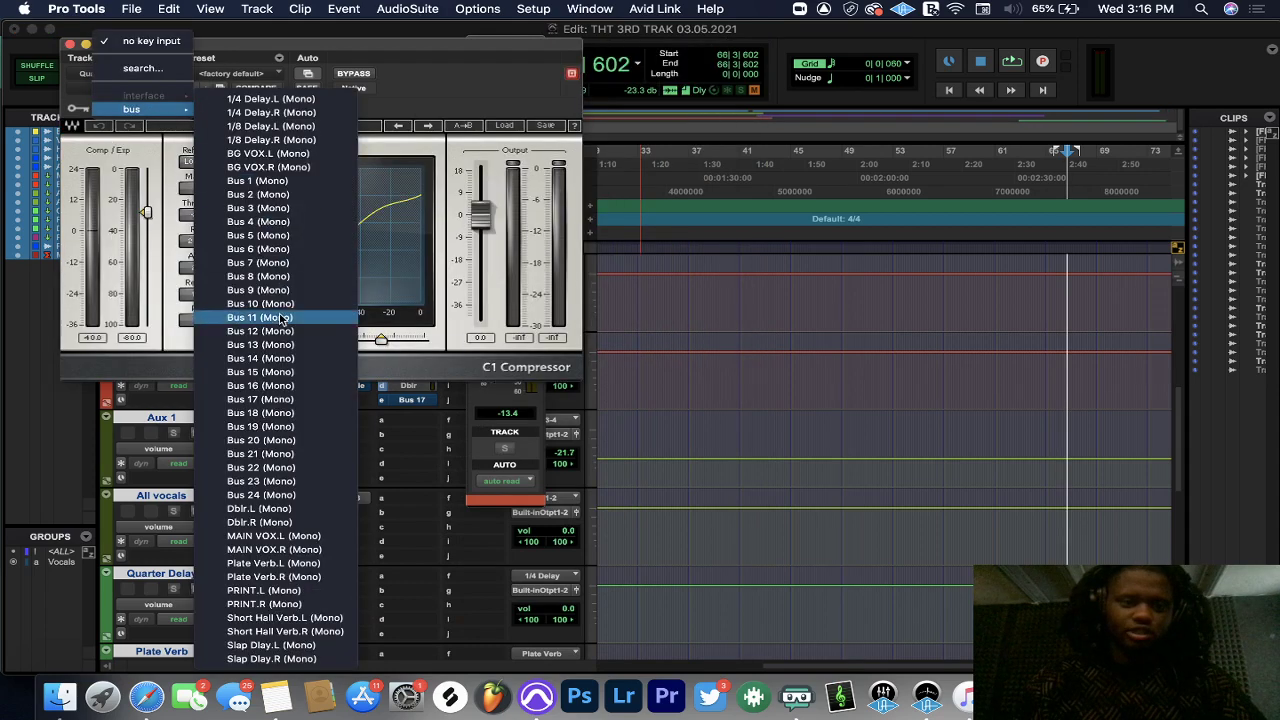
{"action": "left_click", "coordinate": [285, 496]}
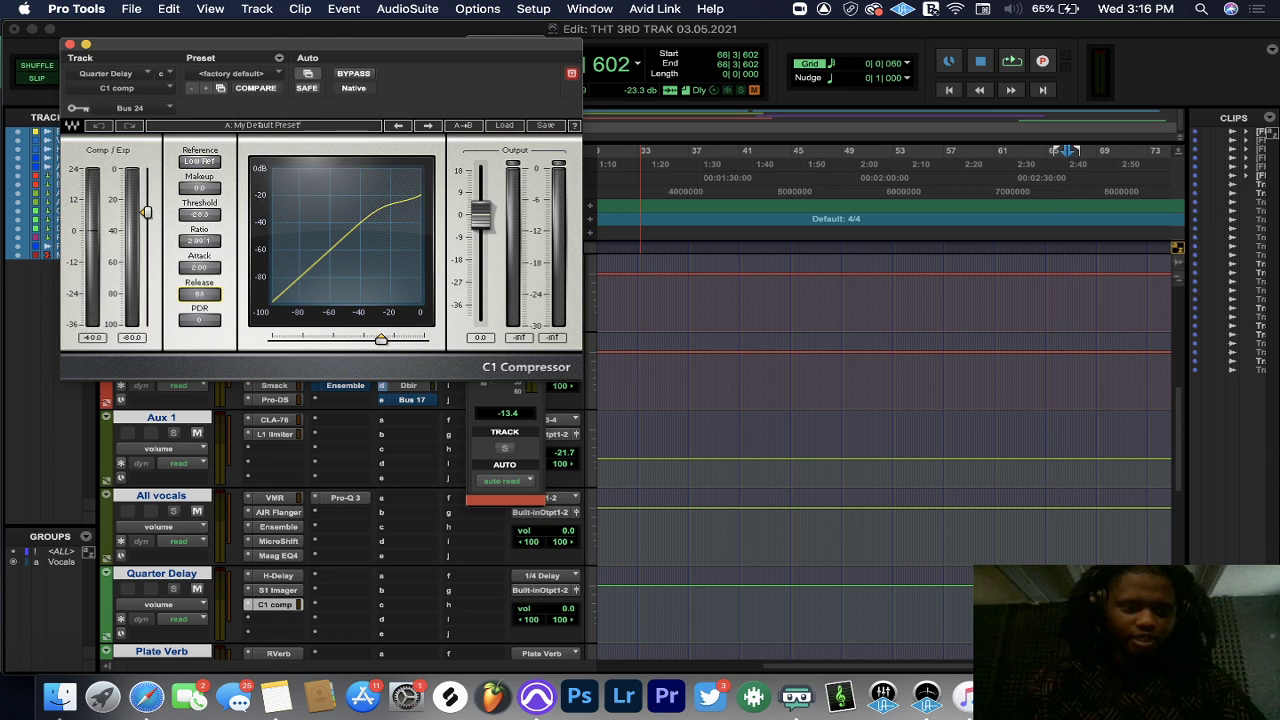
{"action": "left_click", "coordinate": [70, 45]}
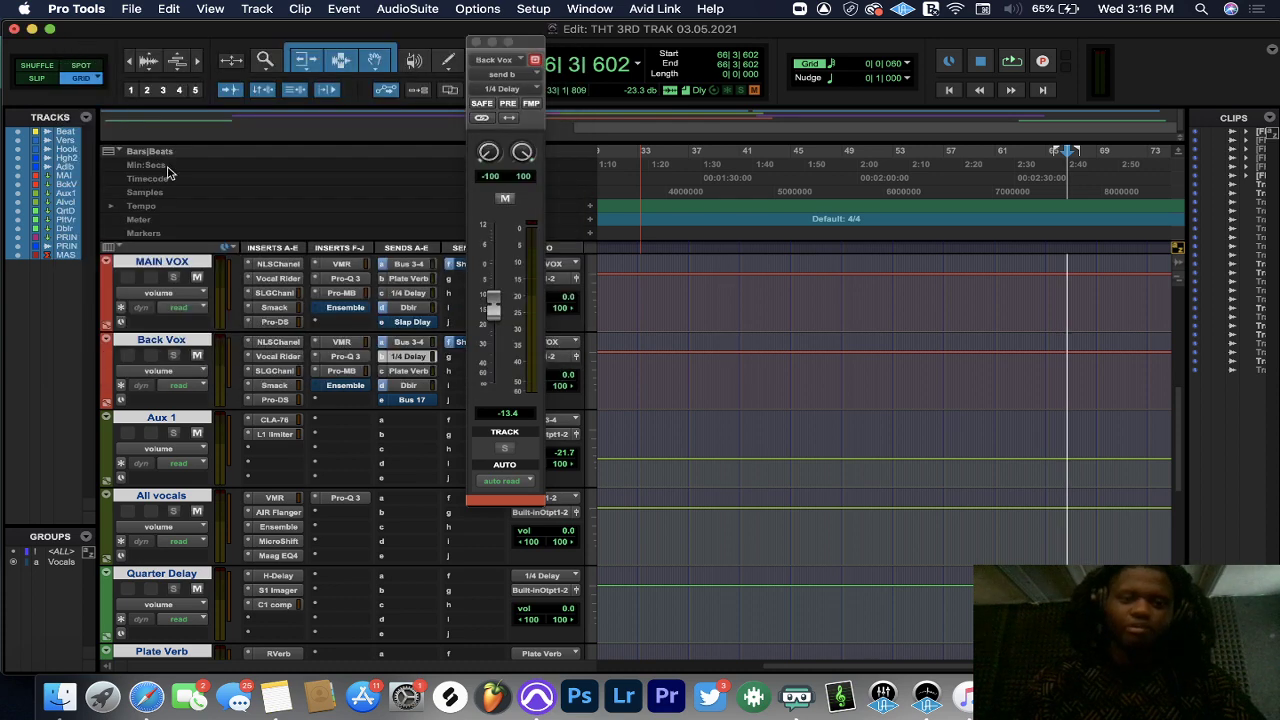
- Reassign Back Vox's send e to Bus 24 (Mono) and unmute the send
{"action": "left_click", "coordinate": [380, 403]}
{"action": "mouse_move", "coordinate": [415, 414]}
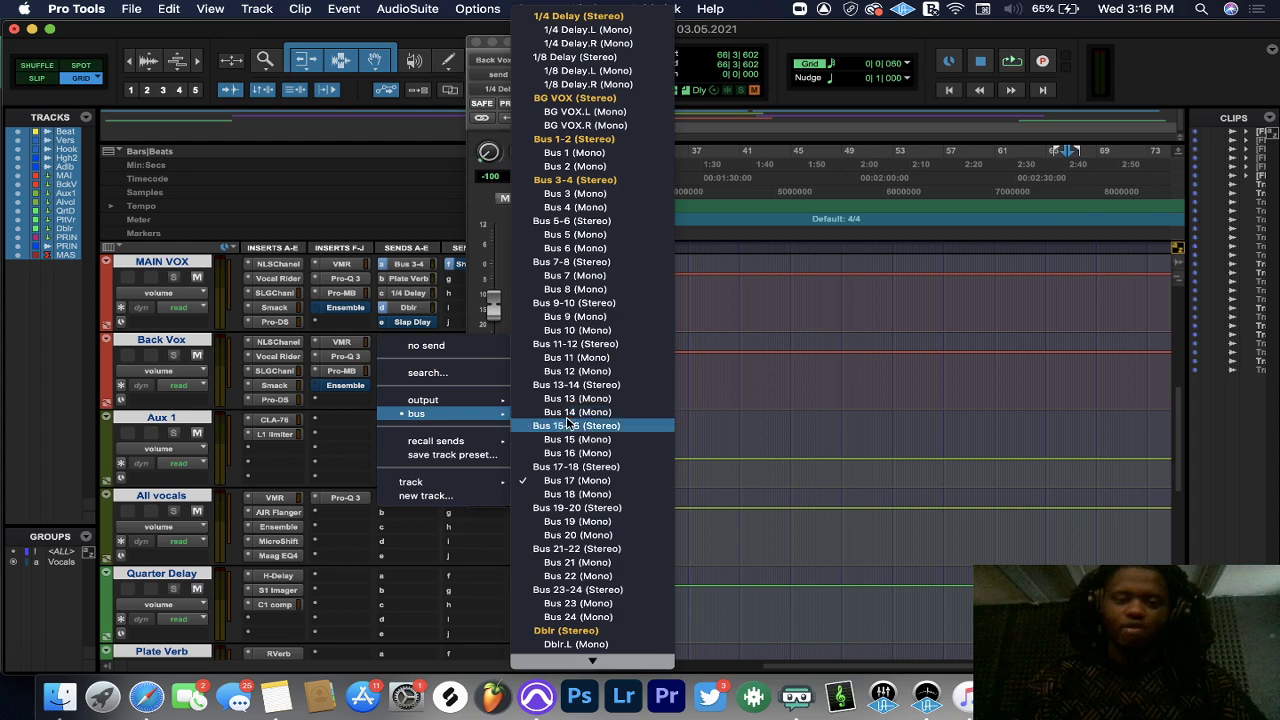
{"action": "left_click", "coordinate": [576, 617]}
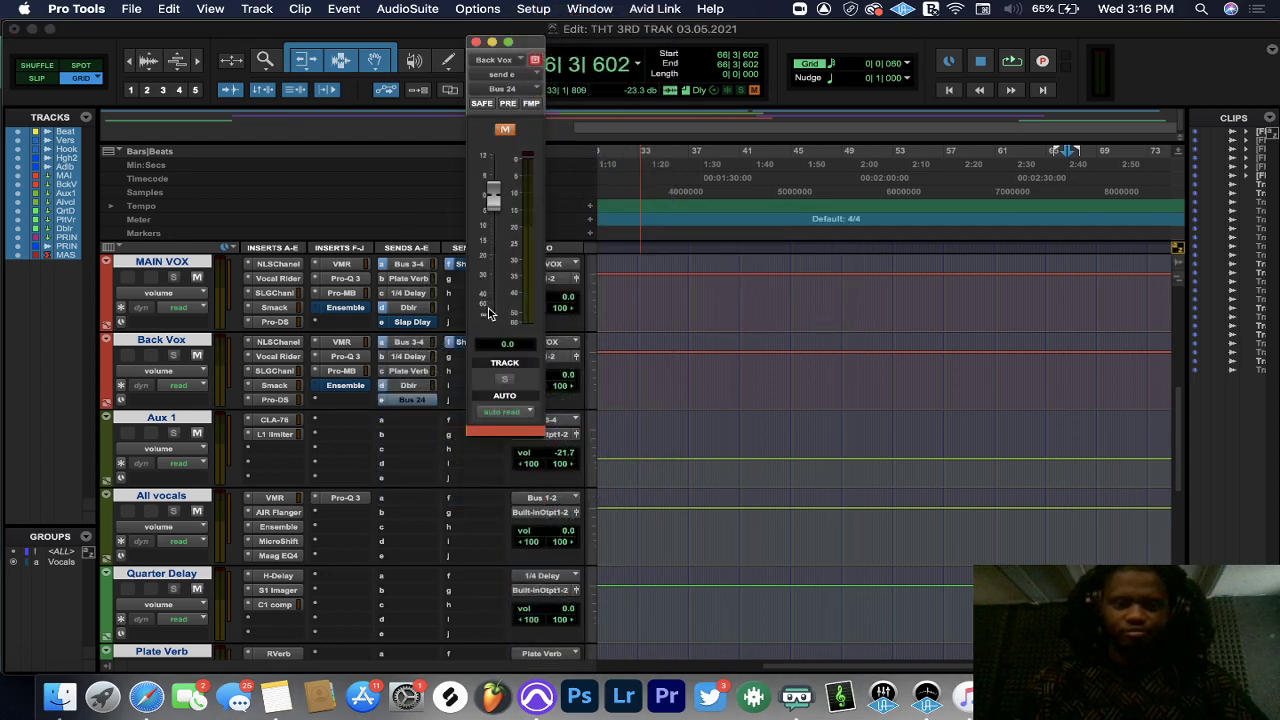
- Play the song from about bar 56 and set the release of Quarter Delay's C1 comp to 2000
{"action": "scroll", "coordinate": [1066, 420], "scroll_direction": "up", "scroll_amount": 5}
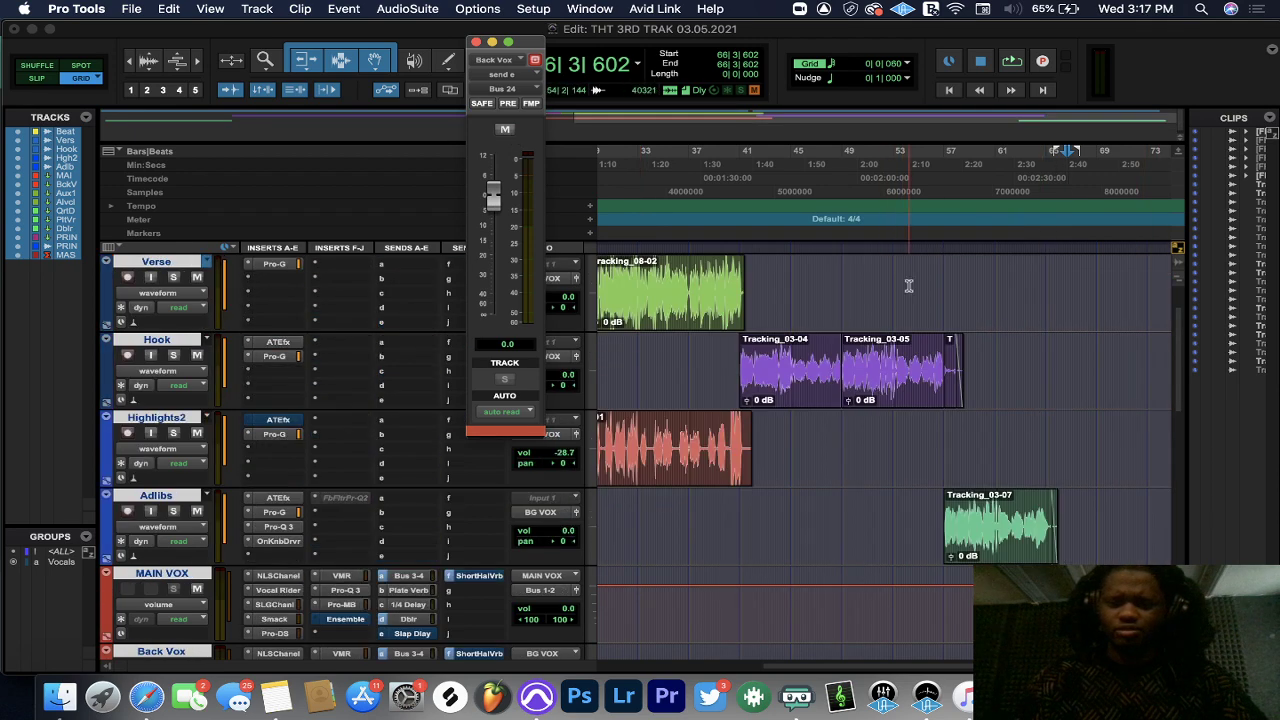
{"action": "left_click", "coordinate": [936, 183]}
{"action": "key", "text": "space"}
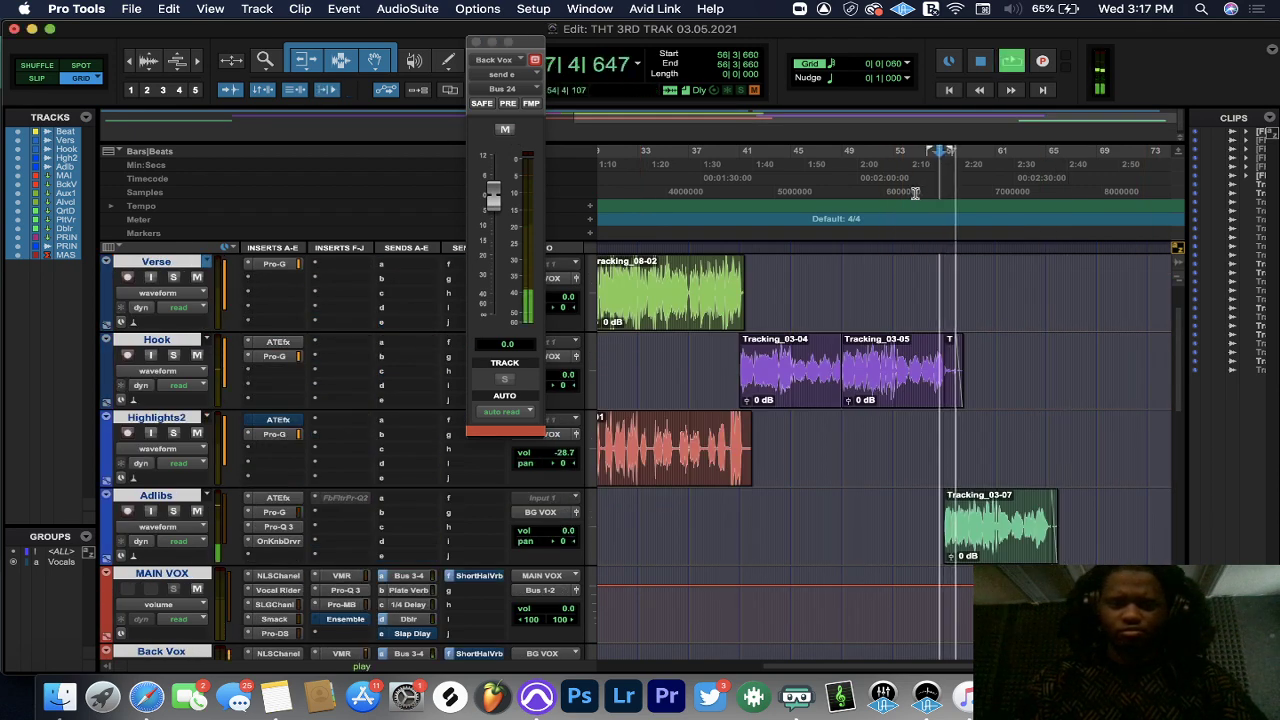
{"action": "scroll", "coordinate": [625, 413], "scroll_direction": "down", "scroll_amount": 6}
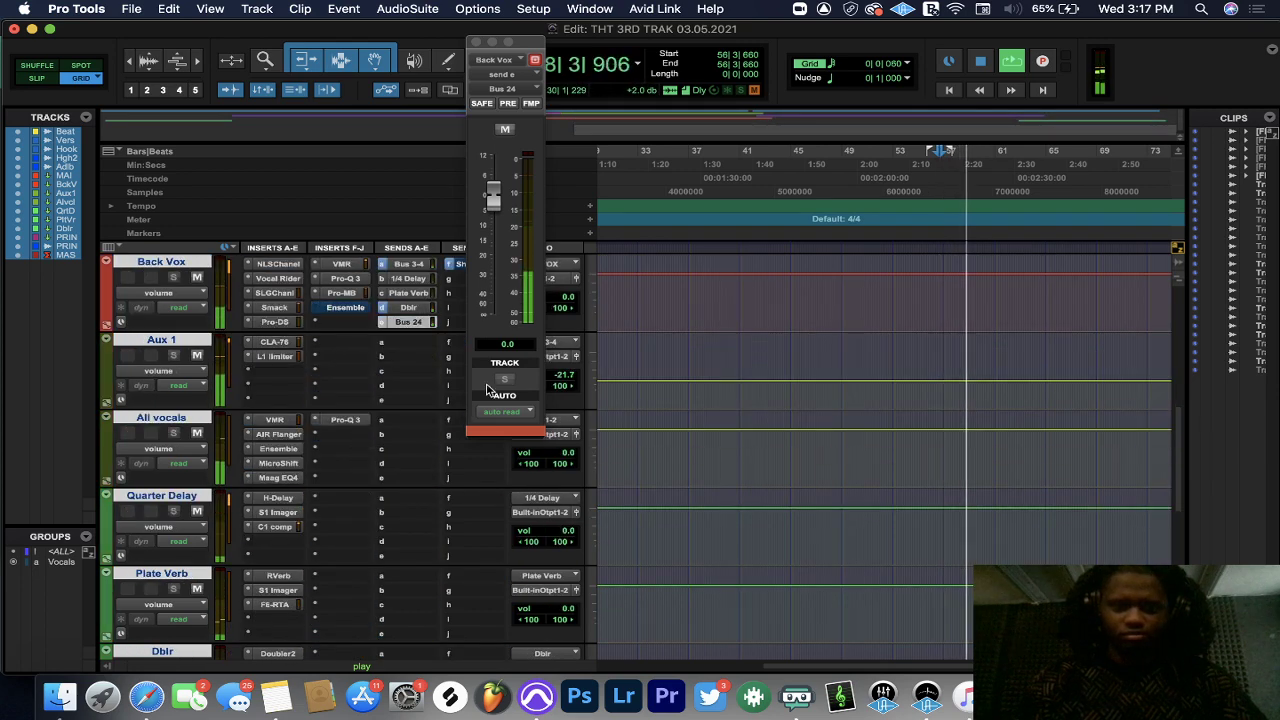
{"action": "left_click", "coordinate": [278, 526]}
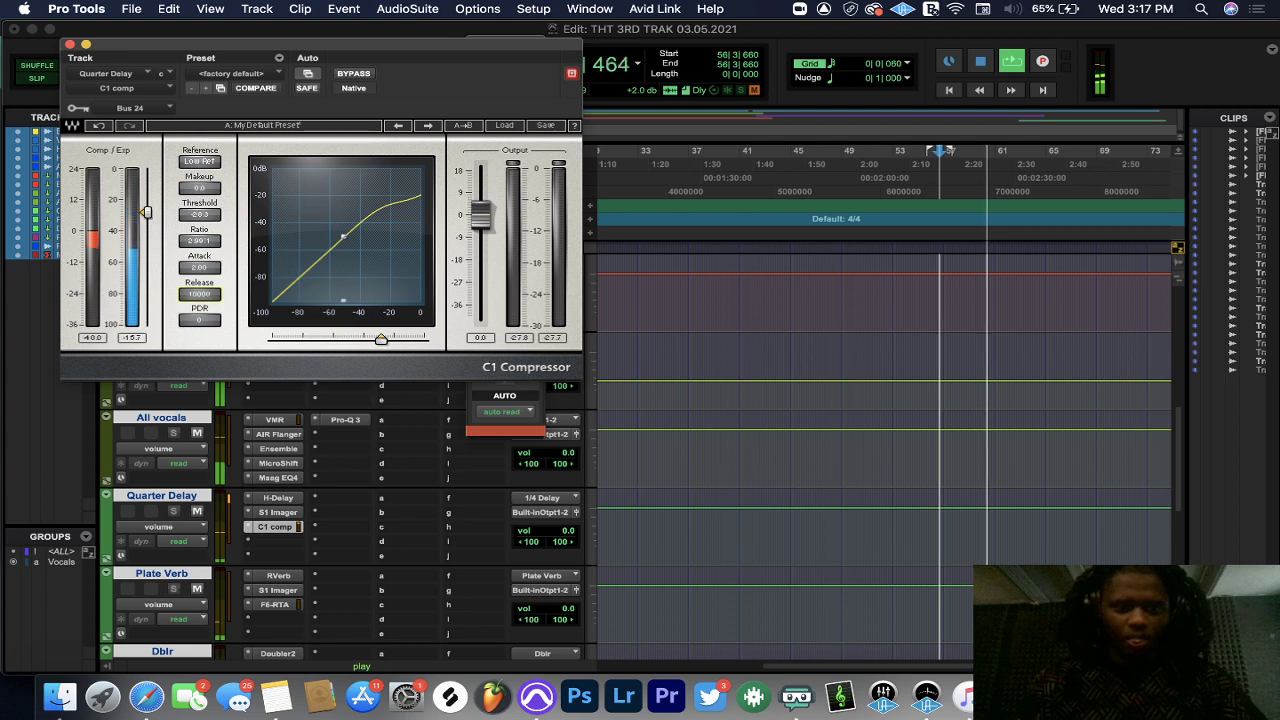
{"action": "left_click", "coordinate": [200, 294]}
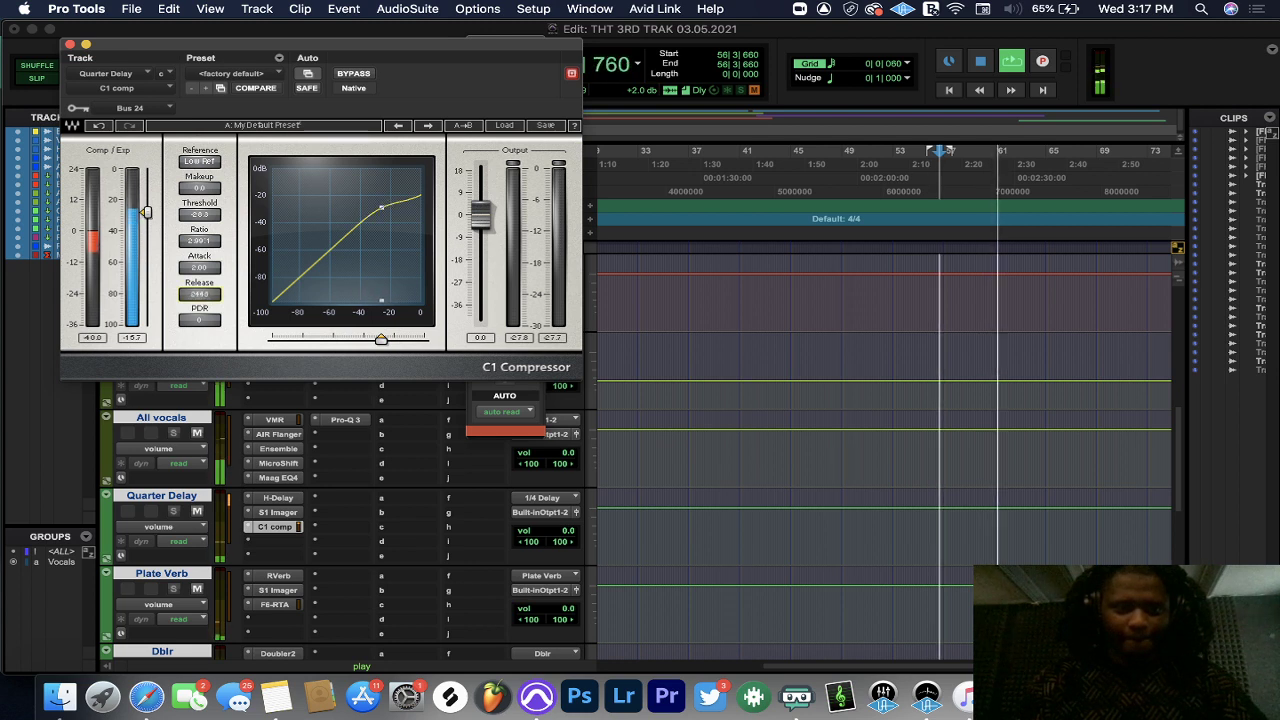
{"action": "type", "text": "2000"}
{"action": "key", "text": "Return"}
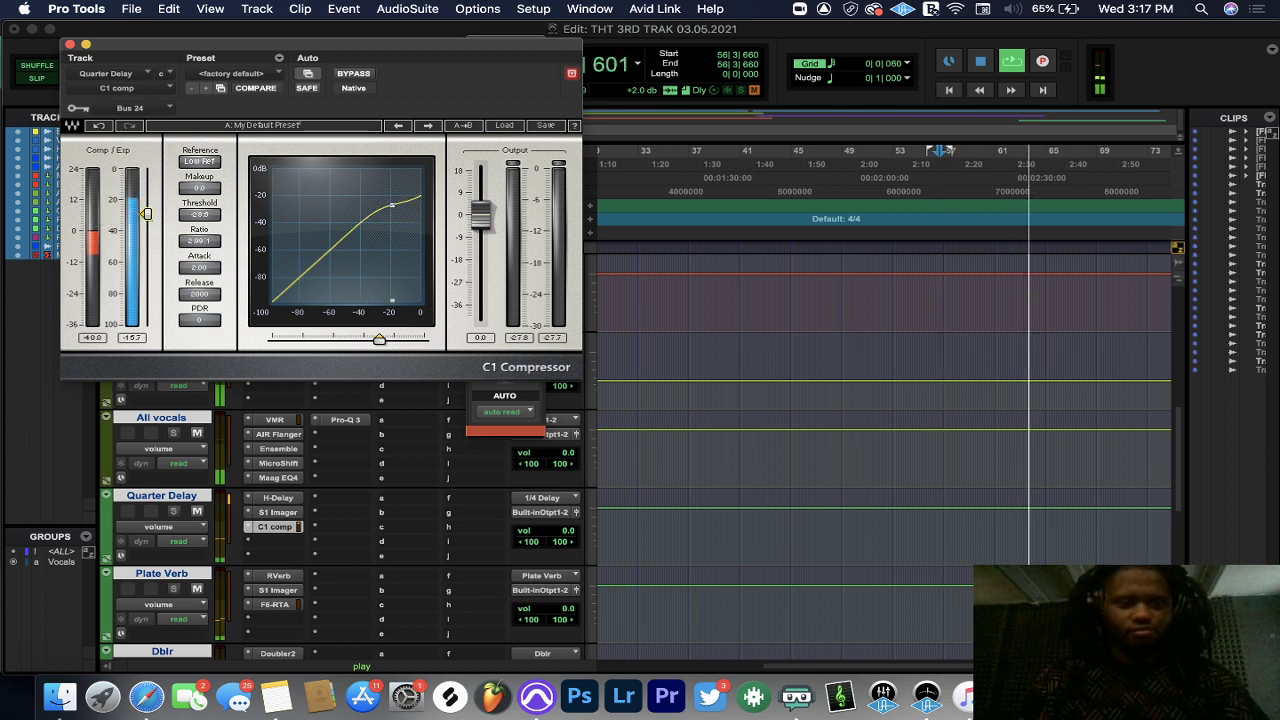
{"action": "left_click", "coordinate": [69, 45]}
- Trim the silent end of the Tracking_03-07 Adlibs clip to about 65|1|900 and replace its long fade-out with a very short one
{"action": "scroll", "coordinate": [920, 416], "scroll_direction": "up", "scroll_amount": 3}
{"action": "scroll", "coordinate": [920, 416], "scroll_direction": "up", "scroll_amount": 3}
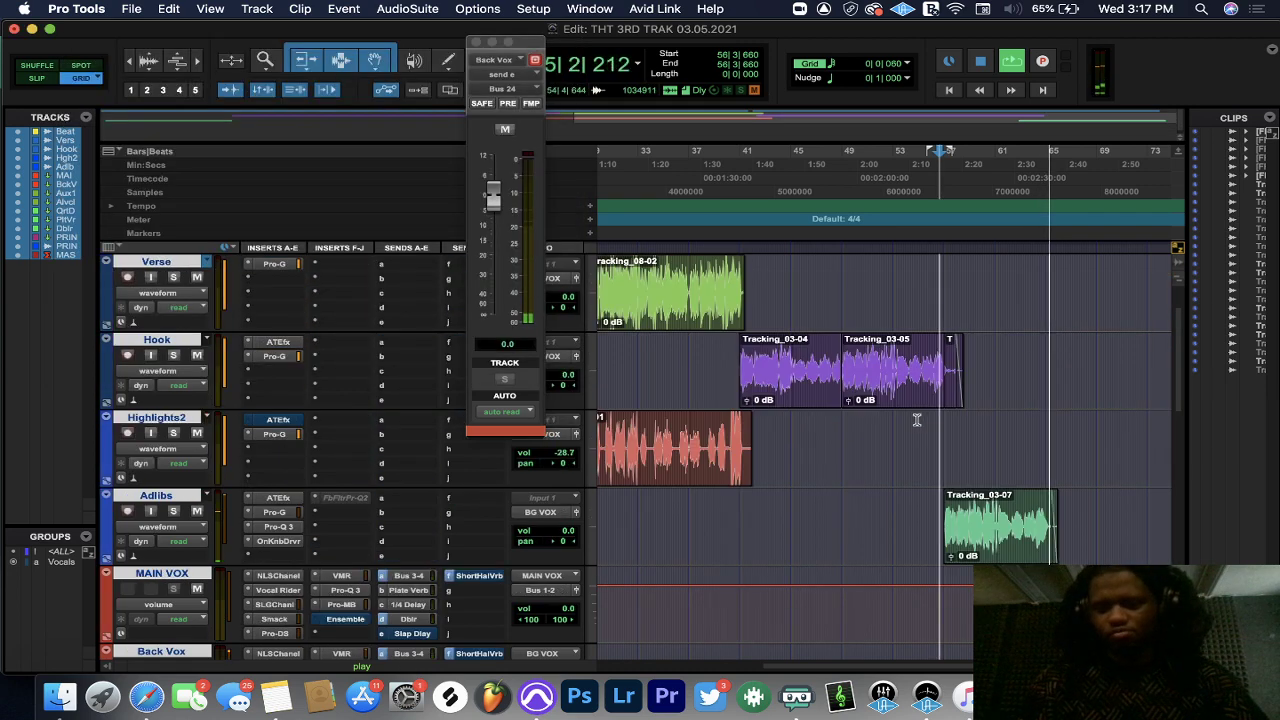
{"action": "key", "text": "super+bracketright"}
{"action": "key", "text": "super+bracketright"}
{"action": "key", "text": "super+bracketright"}
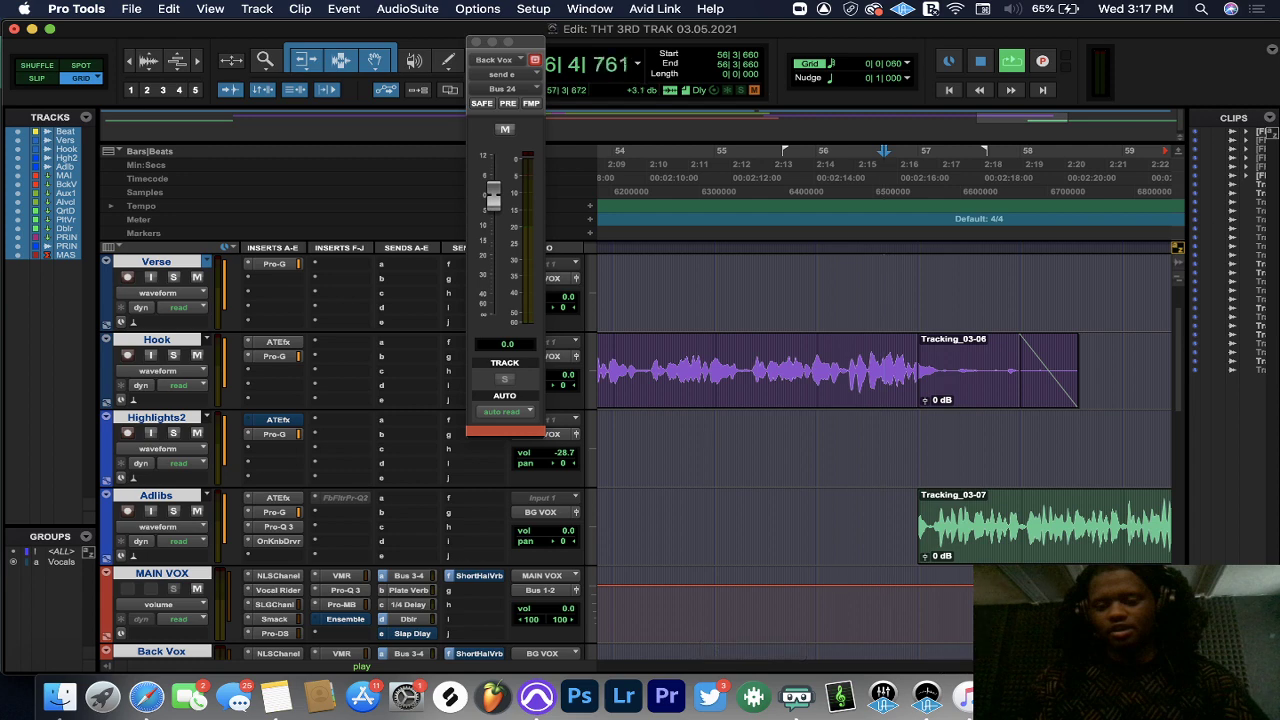
{"action": "scroll", "coordinate": [885, 400], "scroll_direction": "right", "scroll_amount": 10}
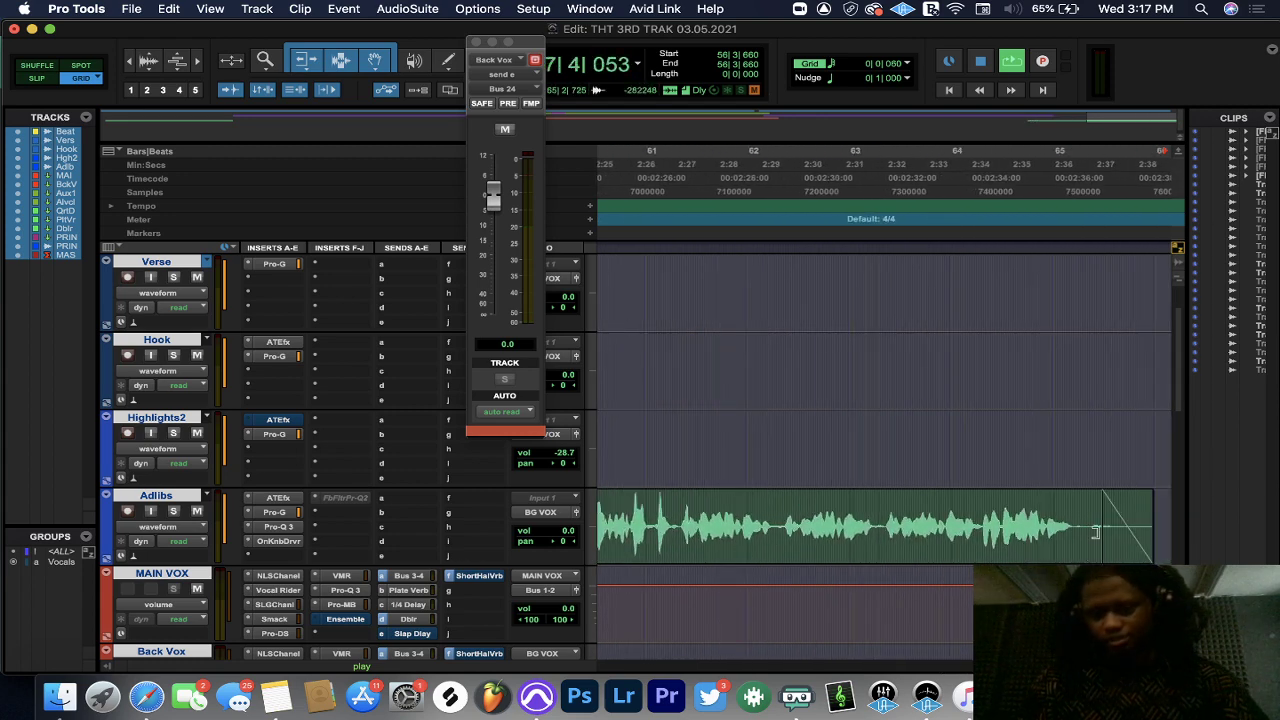
{"action": "left_click_drag", "start_coordinate": [1098, 511], "coordinate": [1077, 527]}
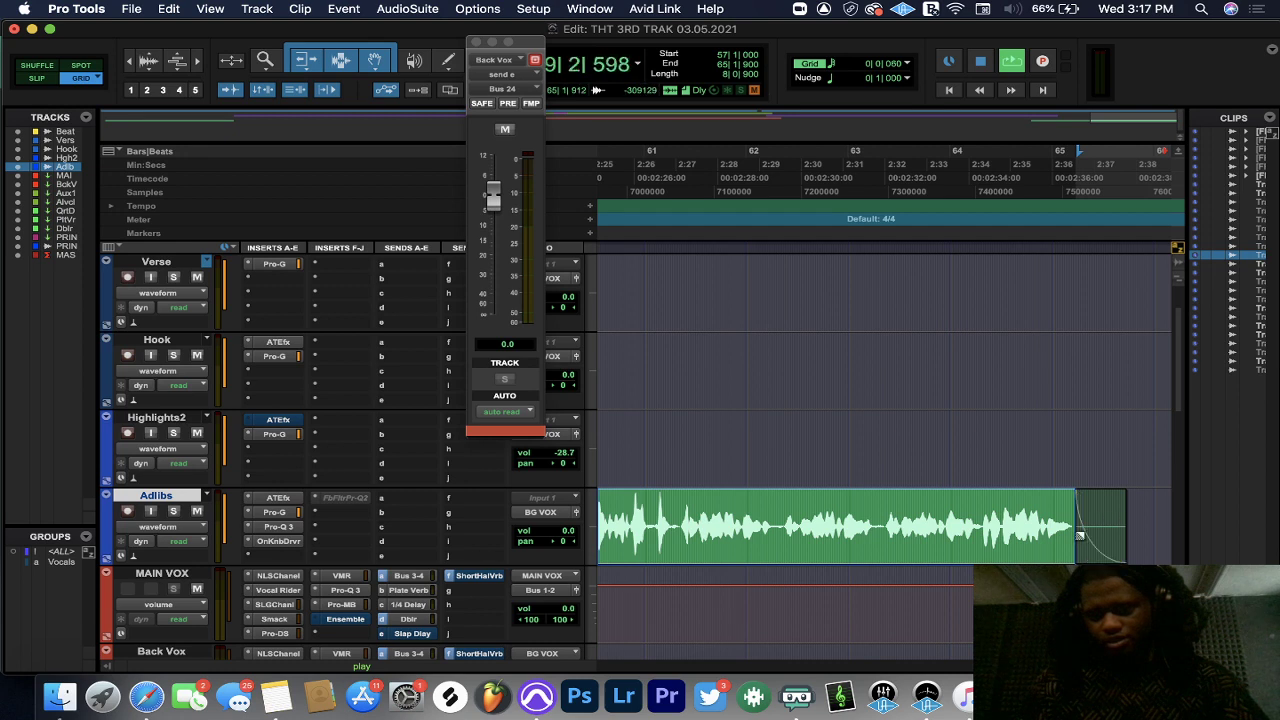
{"action": "left_click", "coordinate": [1117, 510]}
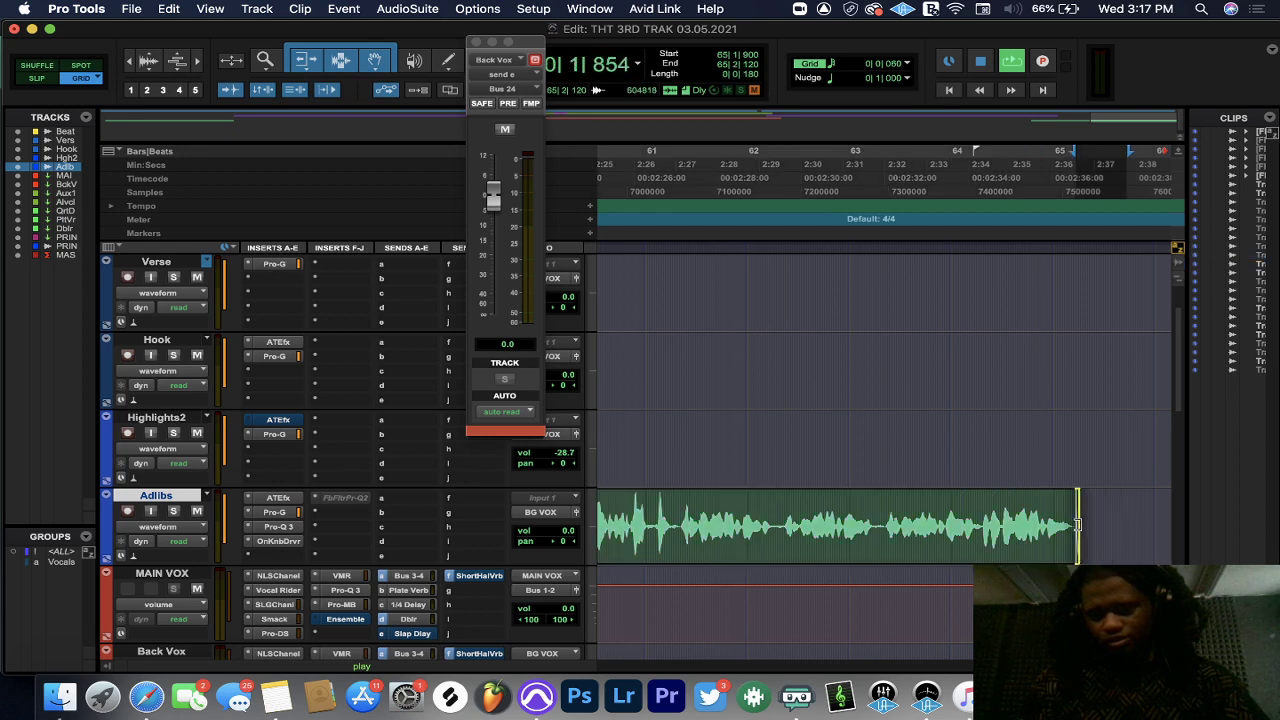
{"action": "left_click", "coordinate": [1077, 525]}
- Play the adlibs from about bar 62 and turn on LoFi in Quarter Delay's H-Delay
{"action": "left_click", "coordinate": [817, 225]}
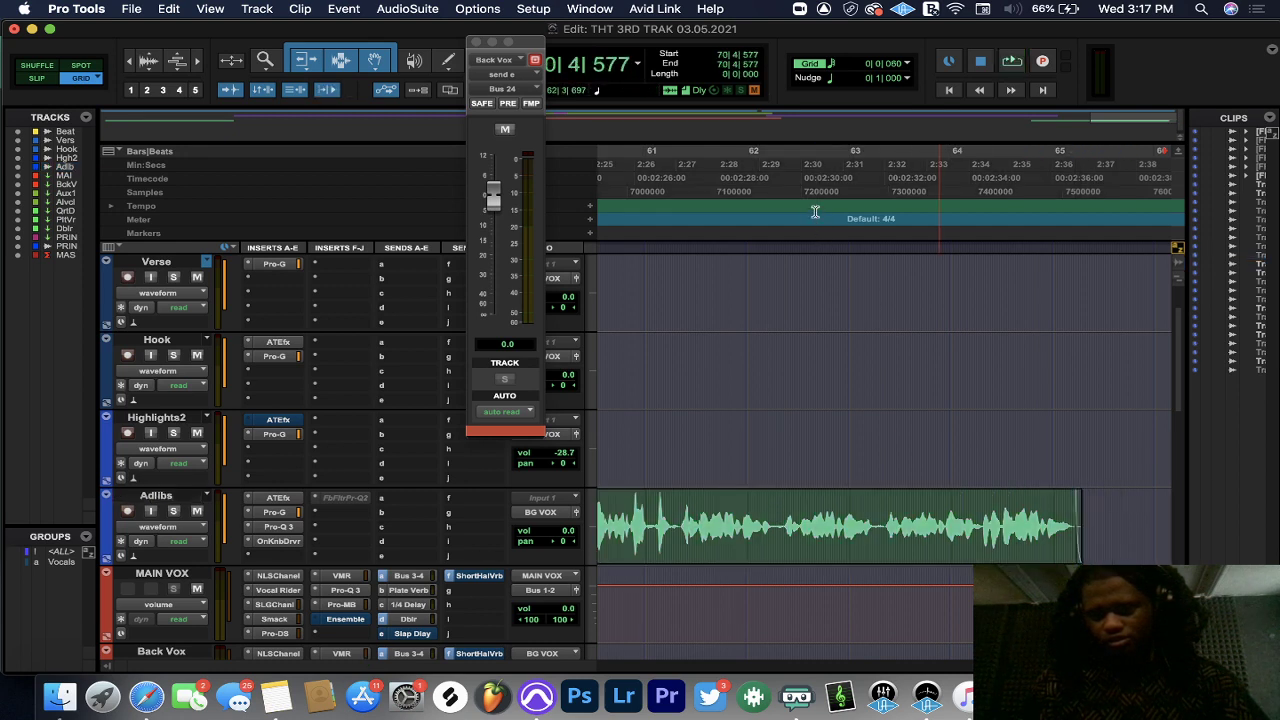
{"action": "key", "text": "space"}
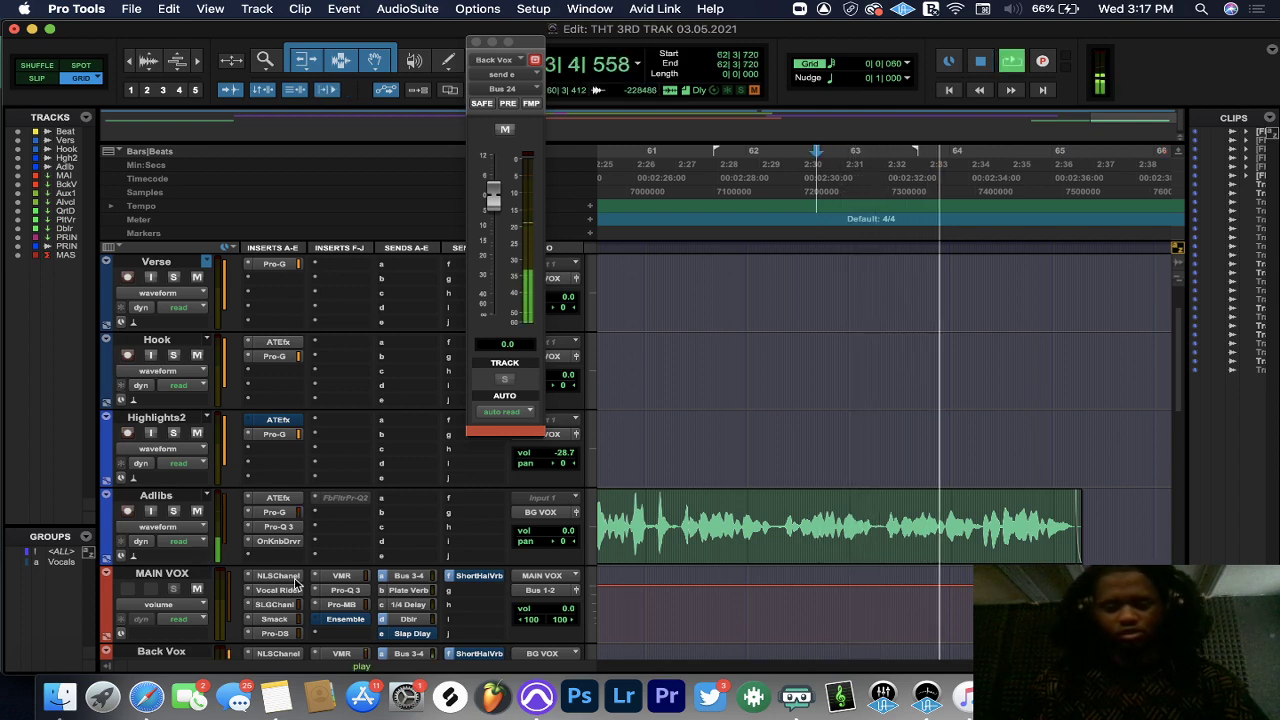
{"action": "scroll", "coordinate": [298, 583], "scroll_direction": "down", "scroll_amount": 5}
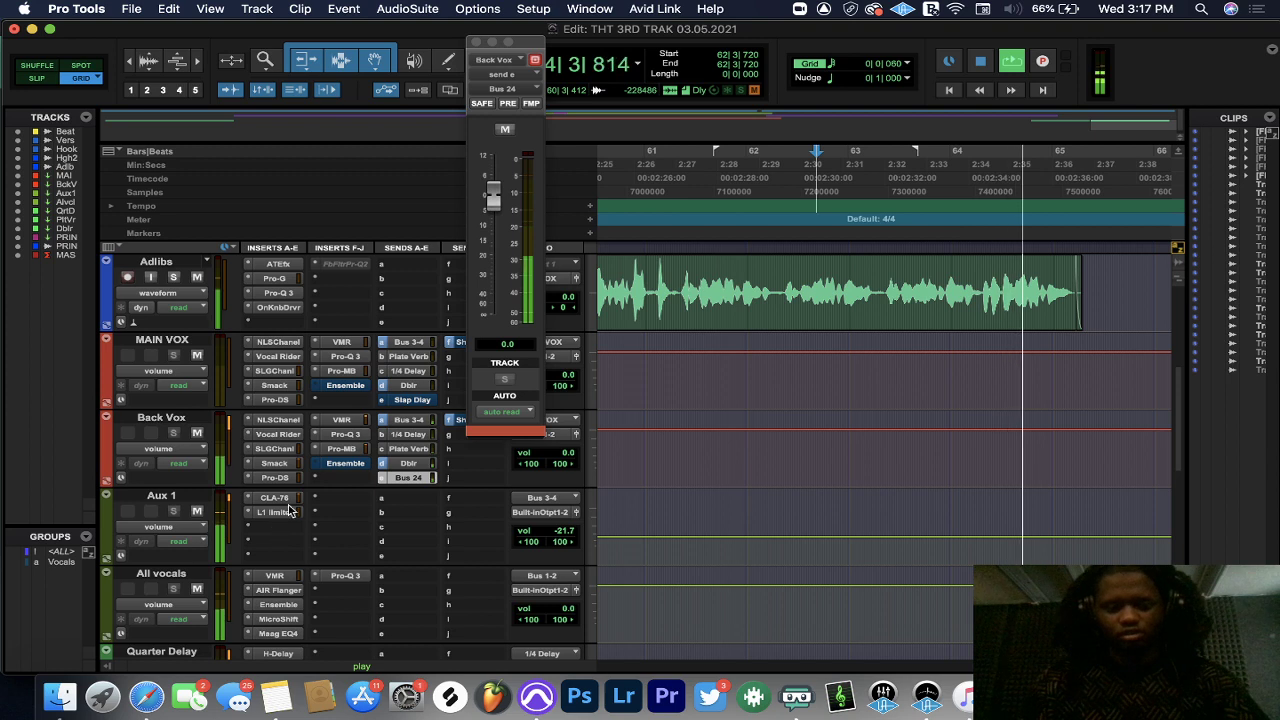
{"action": "scroll", "coordinate": [378, 472], "scroll_direction": "down", "scroll_amount": 5}
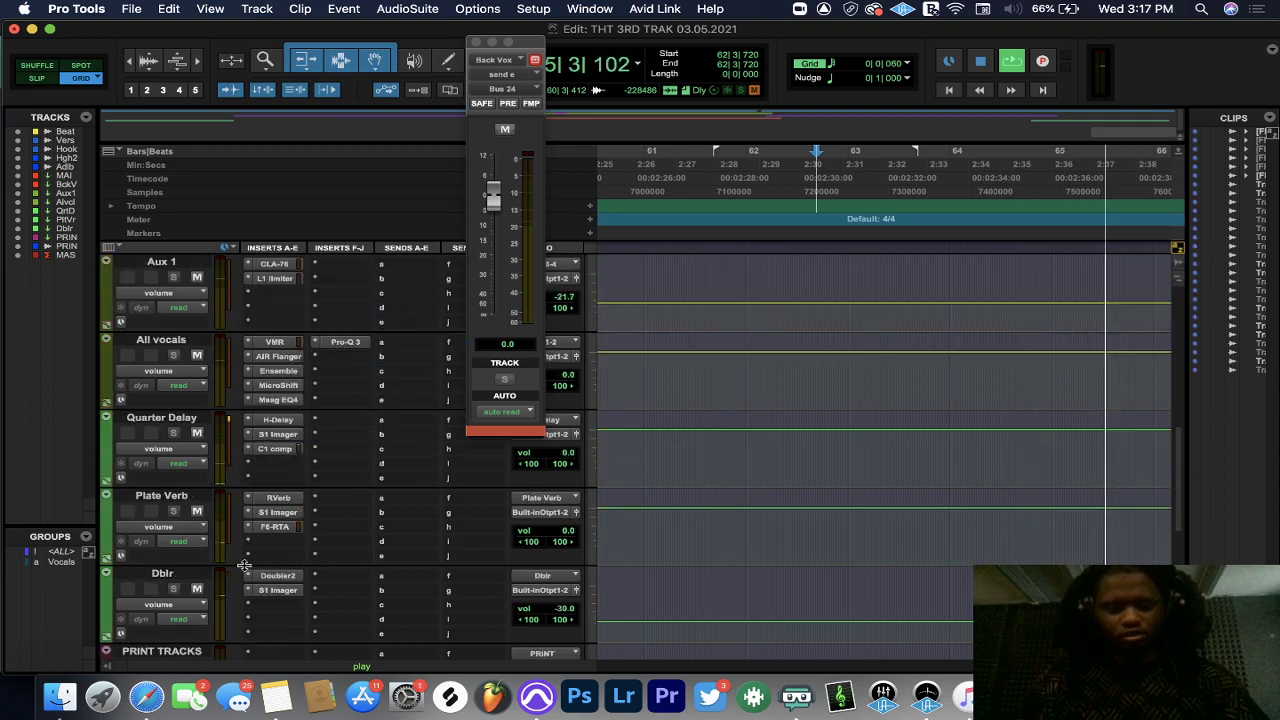
{"action": "left_click", "coordinate": [279, 420]}
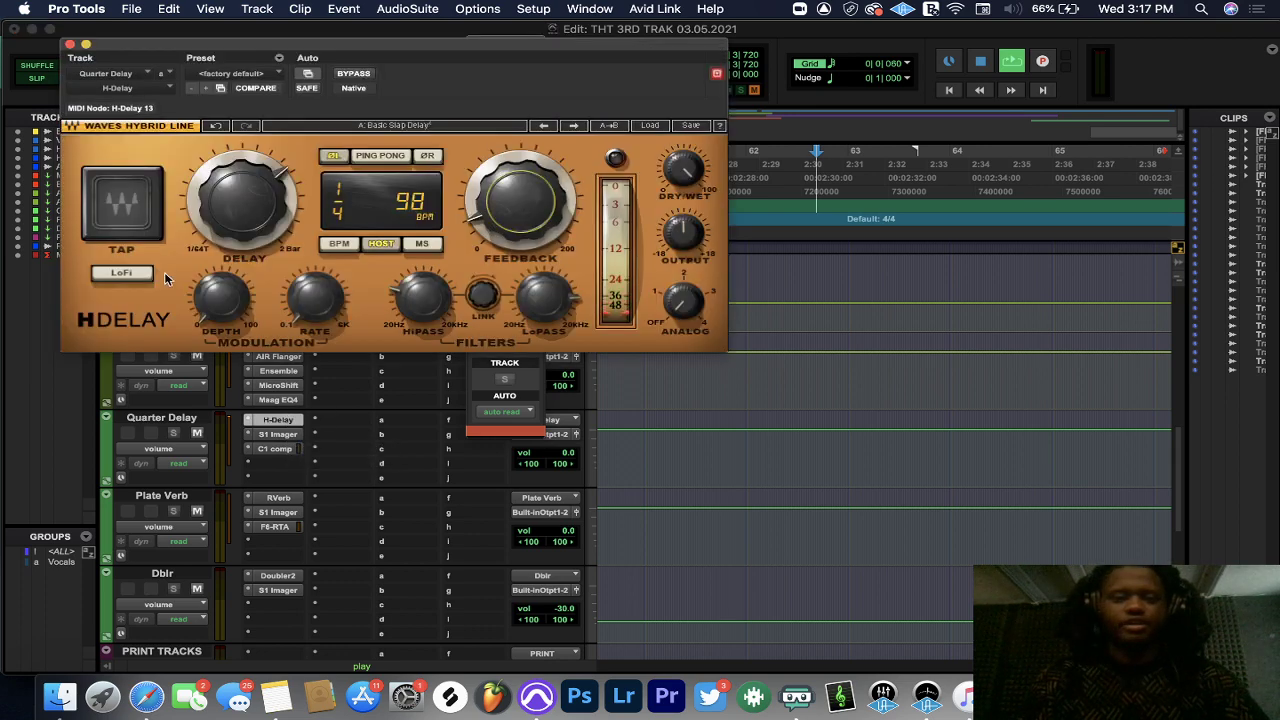
- Replay the adlibs from about bar 62 and set the H-Delay feedback to 14
{"action": "scroll", "coordinate": [822, 350], "scroll_direction": "up", "scroll_amount": 5}
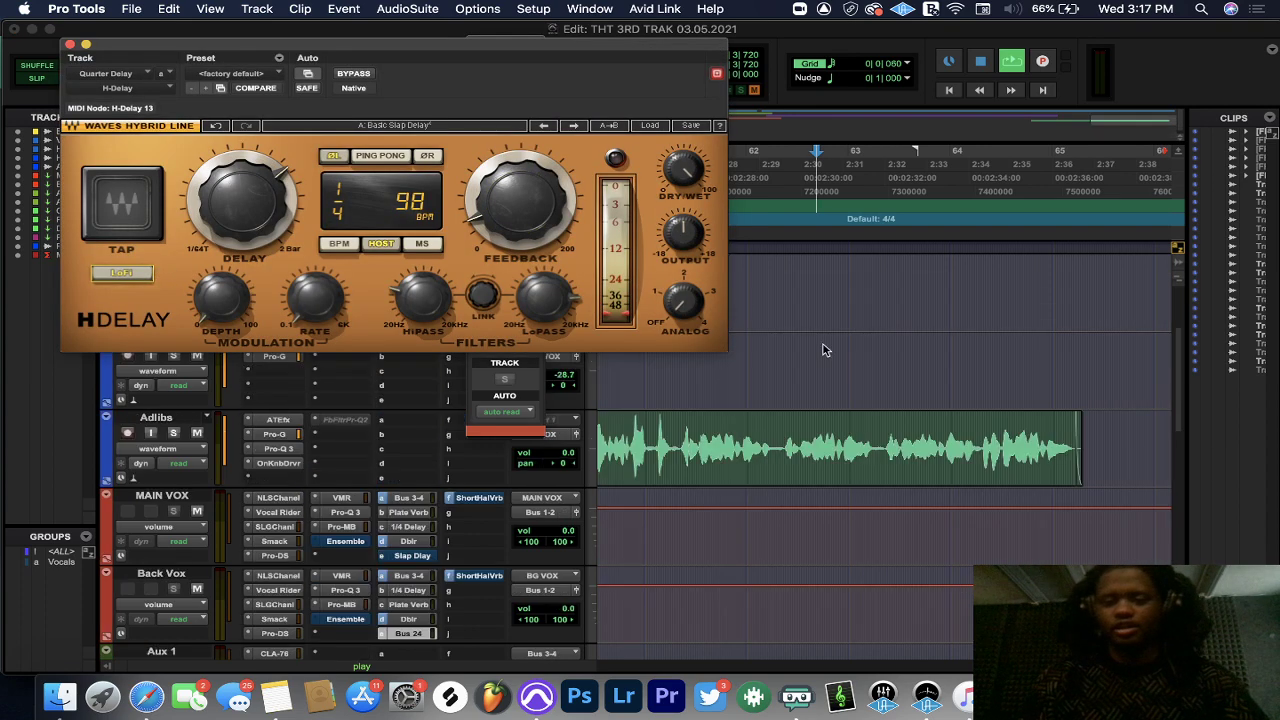
{"action": "left_click", "coordinate": [776, 173]}
{"action": "key", "text": "space"}
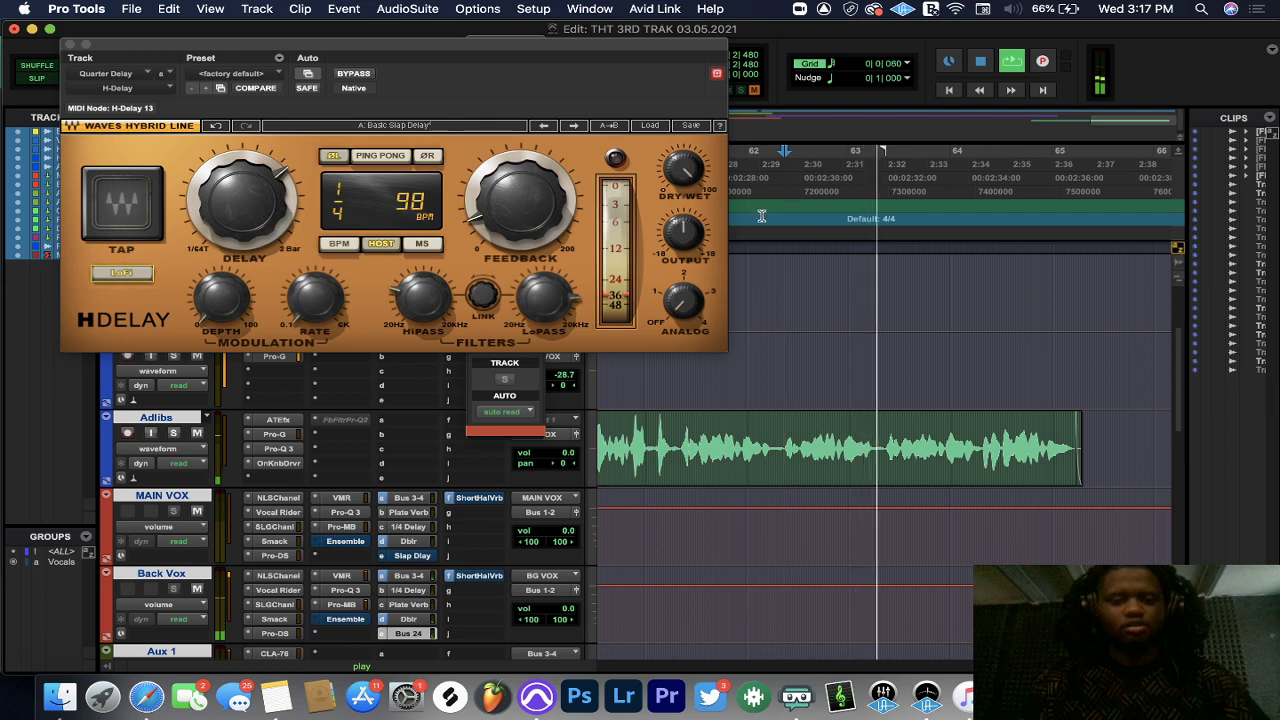
{"action": "mouse_move", "coordinate": [490, 229]}
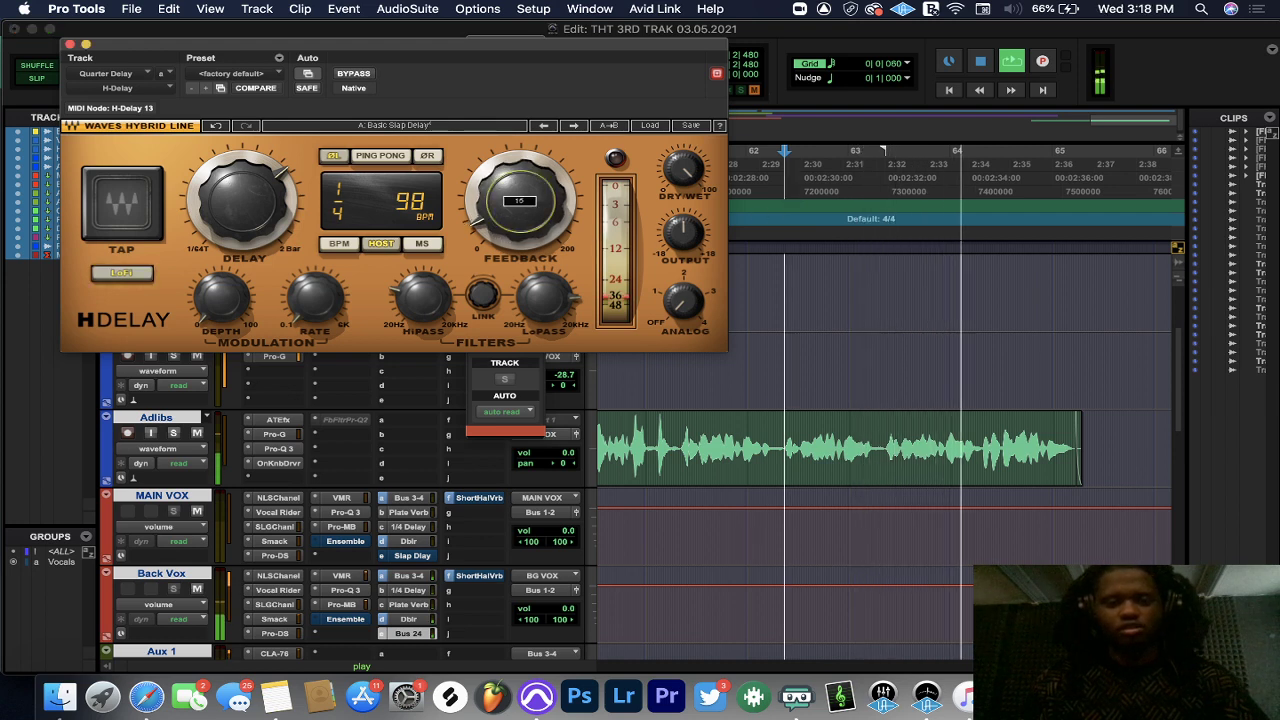
{"action": "scroll", "coordinate": [490, 229], "scroll_direction": "down", "scroll_amount": 1}
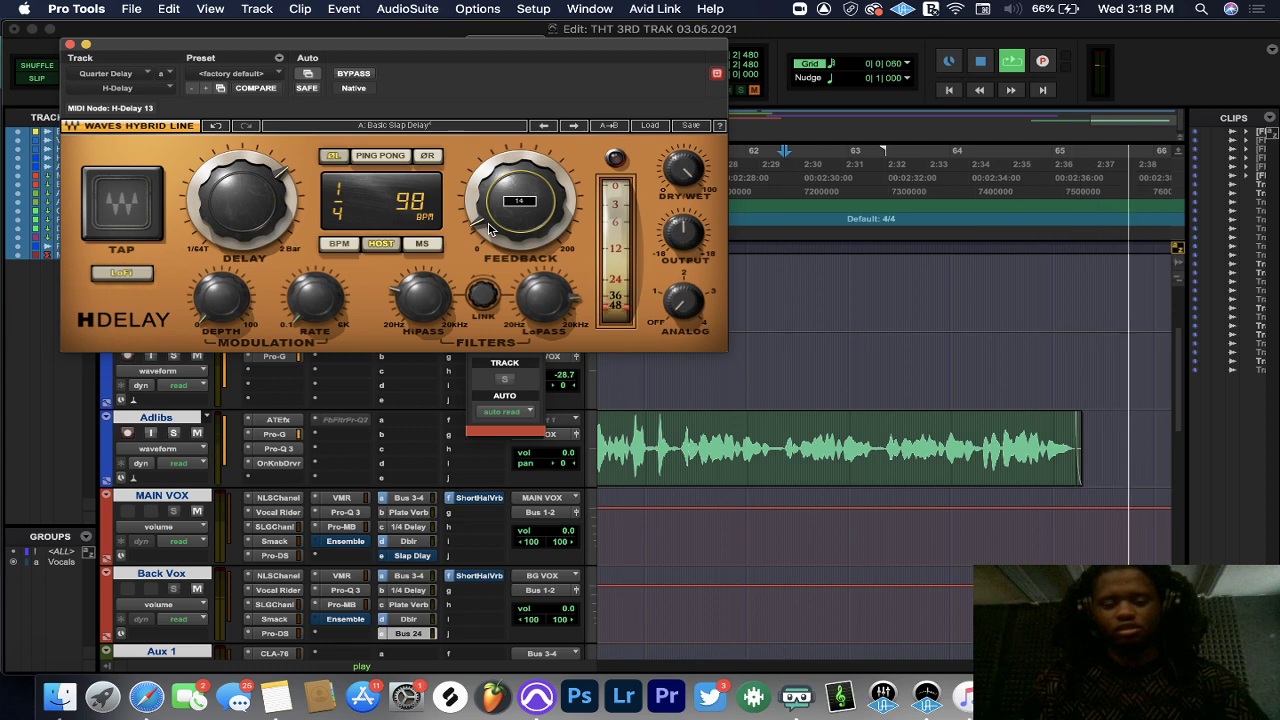
- Play the song from about bar 7 into the hook and check the Pro-Q 3 equalizer curve on MAIN VOX
{"action": "key", "text": "super+bracketleft"}
{"action": "key", "text": "super+bracketleft"}
{"action": "key", "text": "super+bracketleft"}
{"action": "key", "text": "Return"}
{"action": "key", "text": "space"}
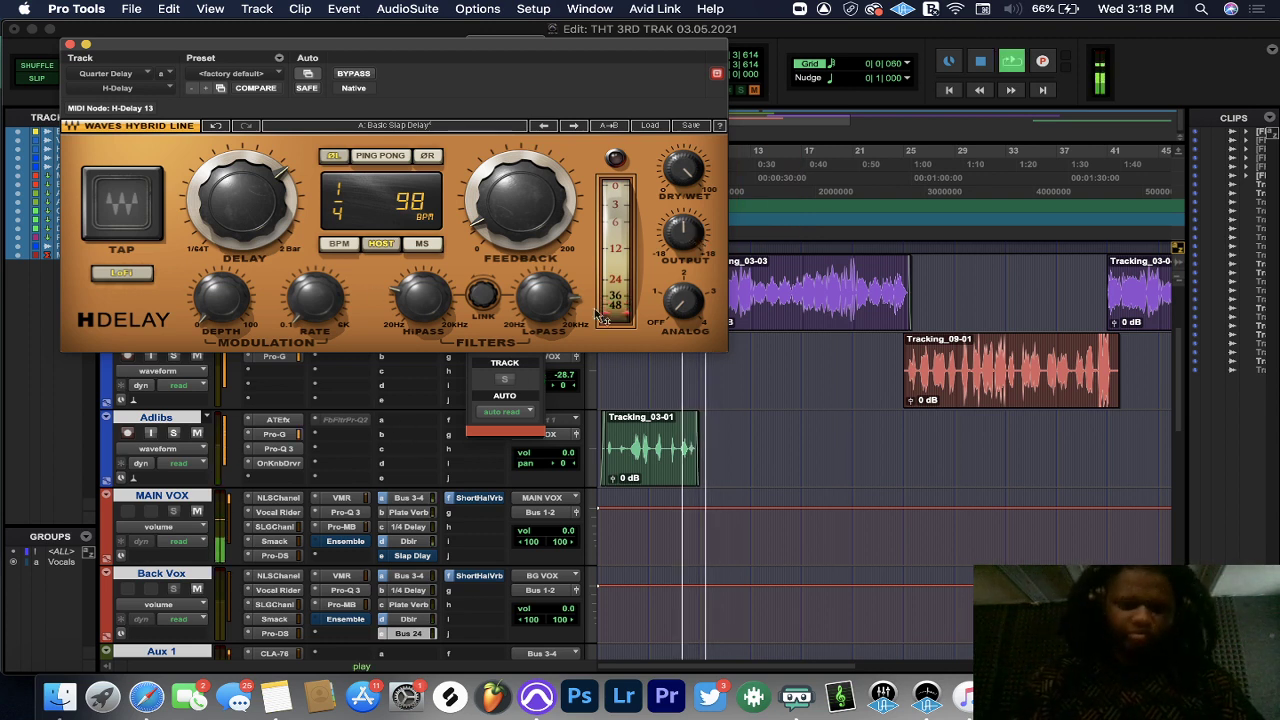
{"action": "left_click", "coordinate": [70, 46]}
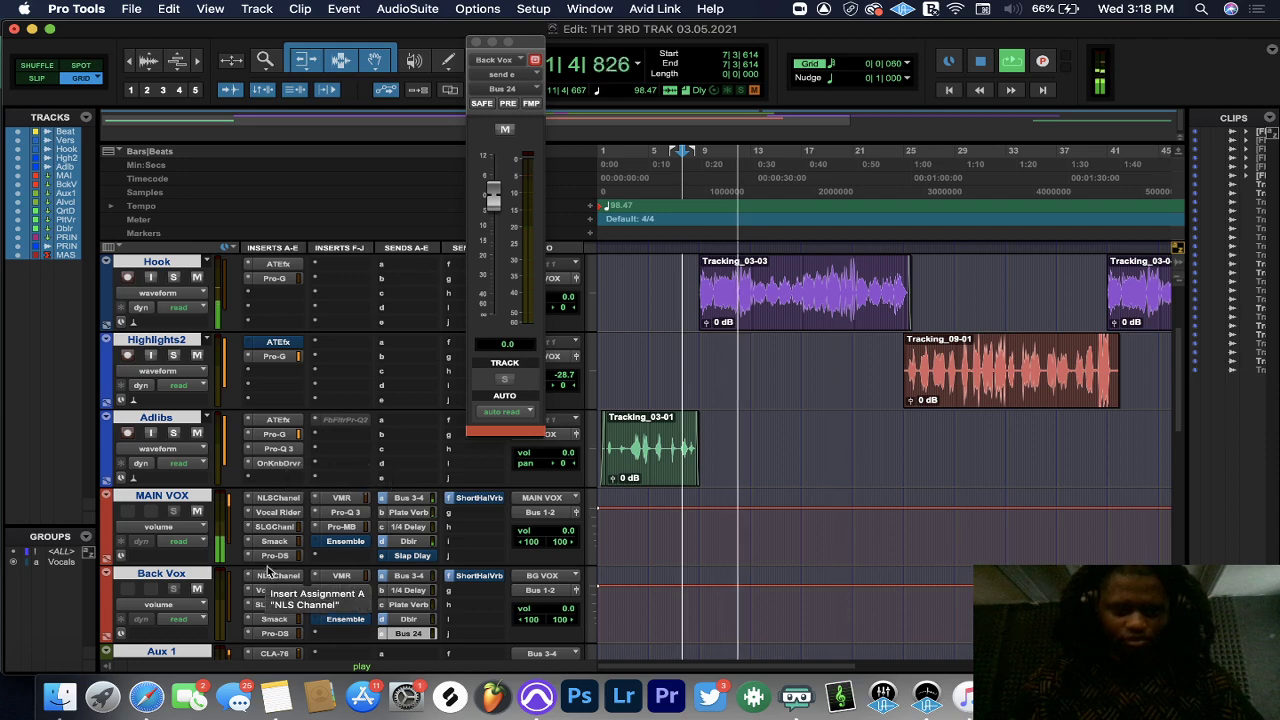
{"action": "left_click", "coordinate": [344, 512]}
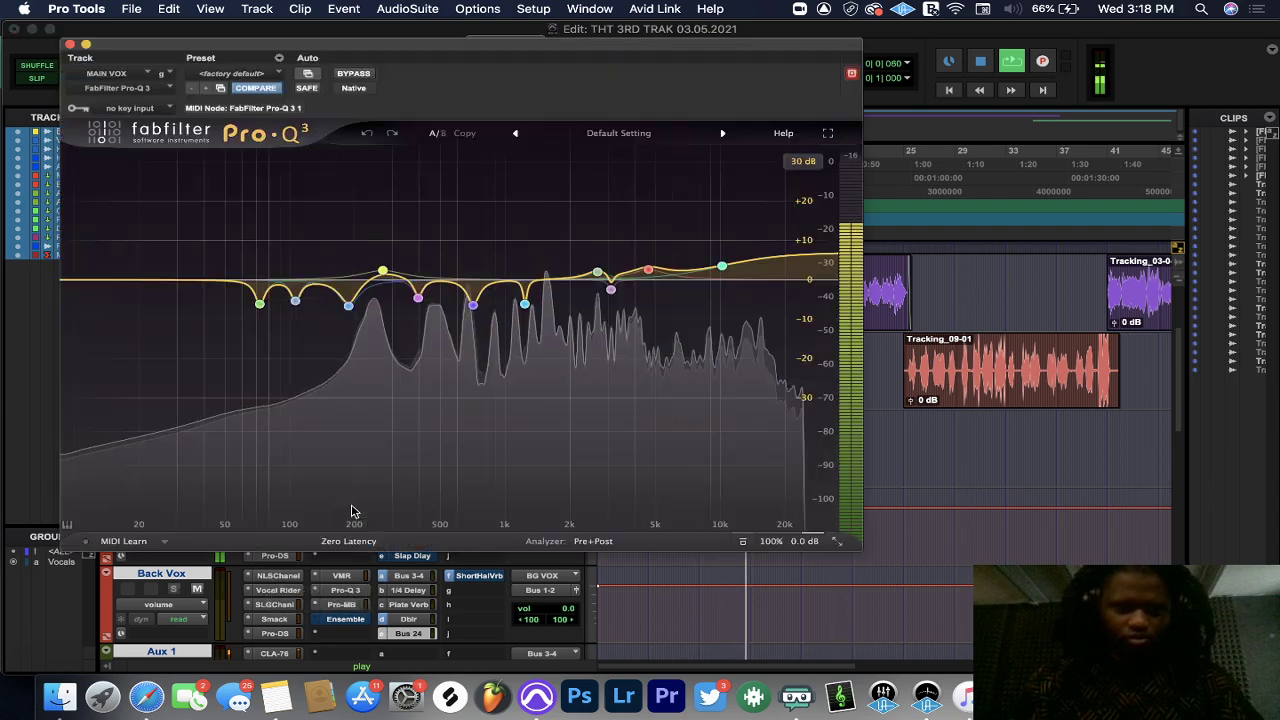
{"action": "left_click", "coordinate": [70, 44]}
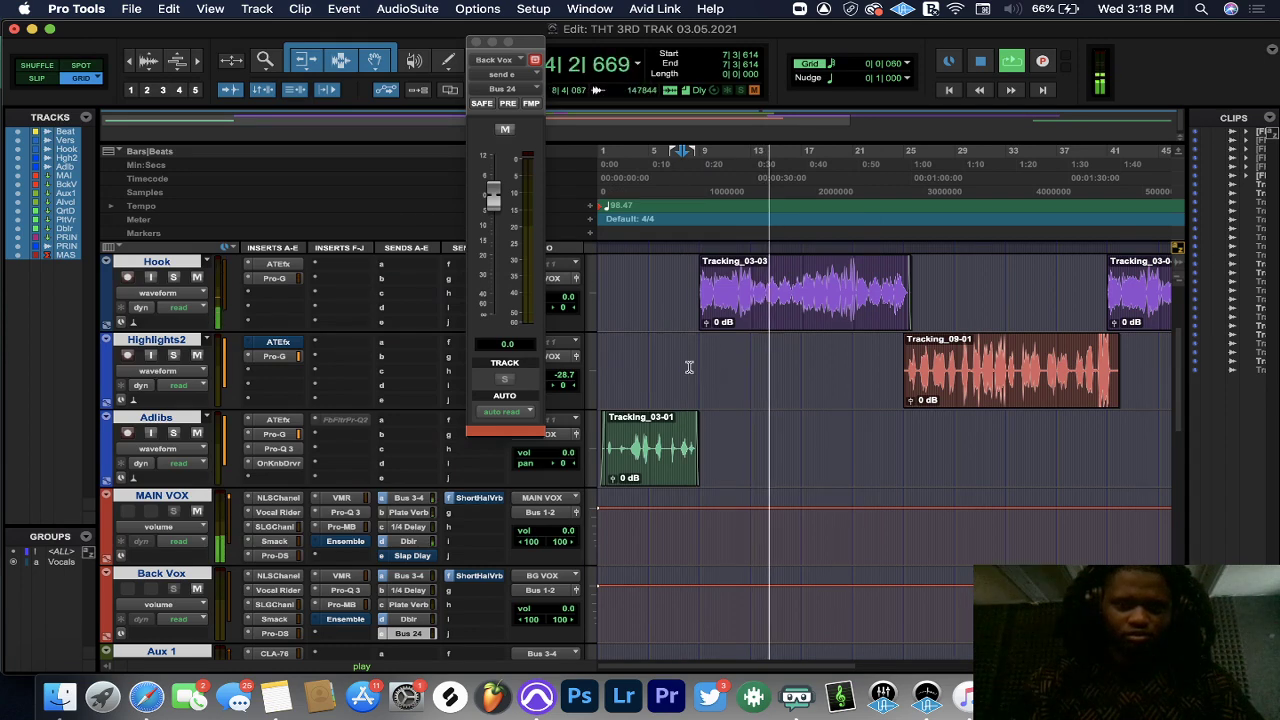
- Trim the start of the Tracking_03-03 Hook clip to about 9|1|600, just before the first words, and play back the new start
{"action": "scroll", "coordinate": [691, 350], "scroll_direction": "up", "scroll_amount": 3}
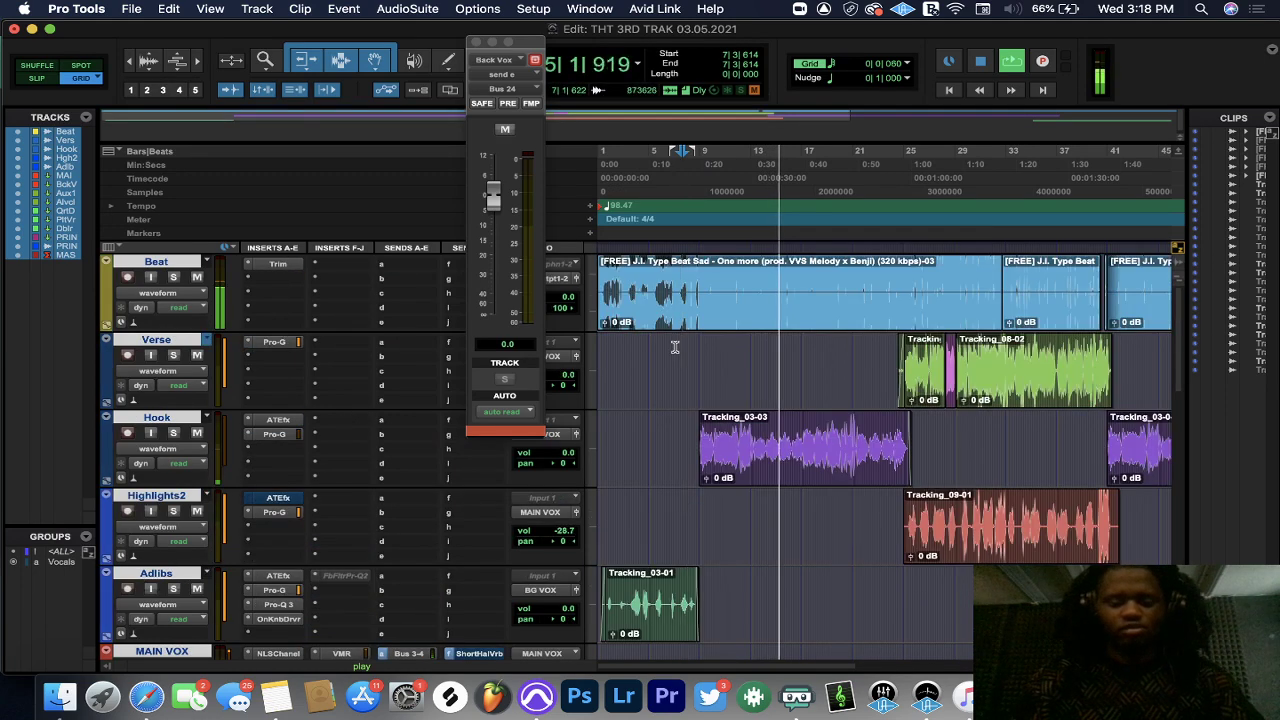
{"action": "scroll", "coordinate": [617, 405], "scroll_direction": "up", "scroll_amount": 5}
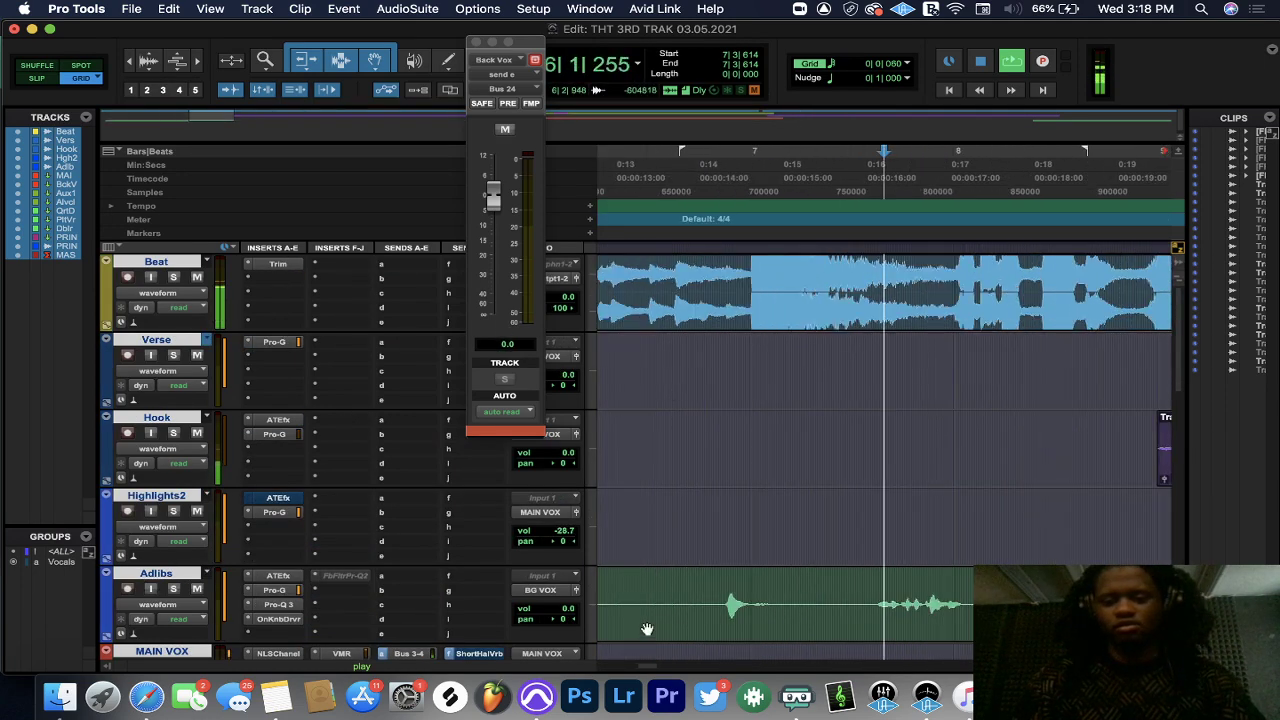
{"action": "mouse_move", "coordinate": [655, 667]}
{"action": "left_mouse_down"}
{"action": "mouse_move", "coordinate": [681, 664]}
{"action": "mouse_move", "coordinate": [658, 671]}
{"action": "left_mouse_up"}
{"action": "scroll", "coordinate": [665, 610], "scroll_direction": "up", "scroll_amount": 1}
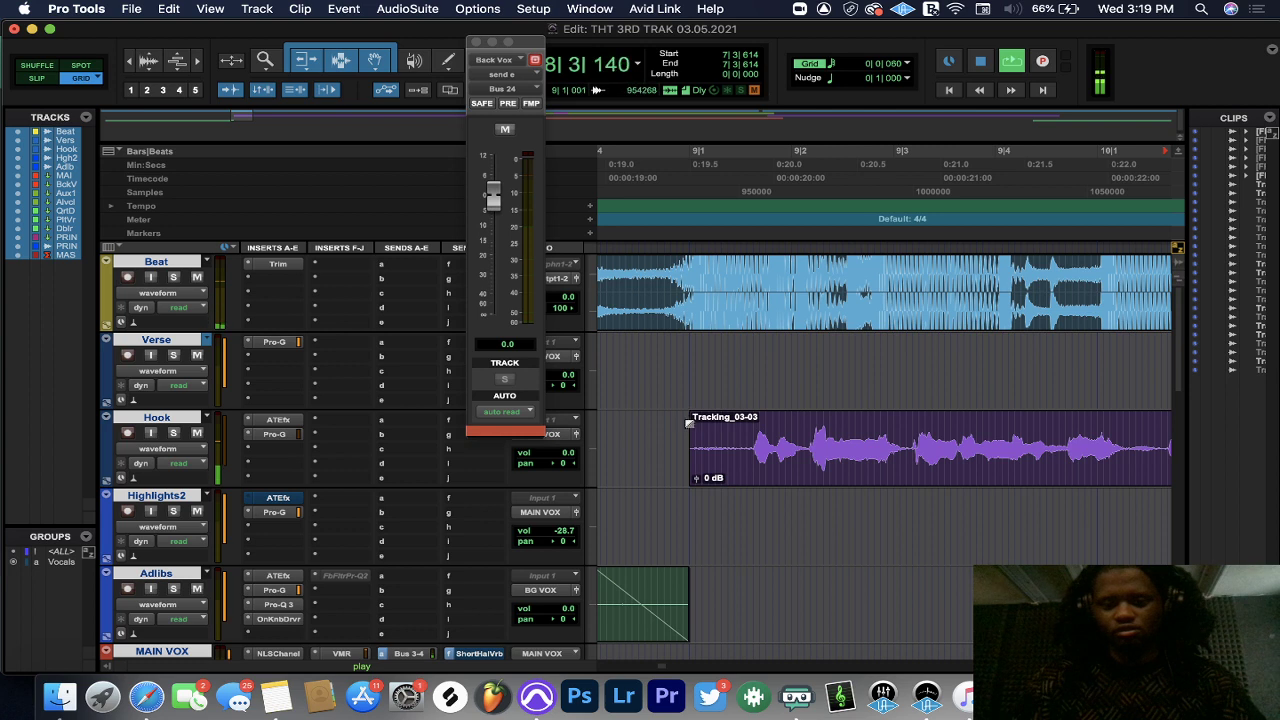
{"action": "left_click_drag", "start_coordinate": [695, 423], "coordinate": [753, 423]}
{"action": "left_click", "coordinate": [686, 363]}
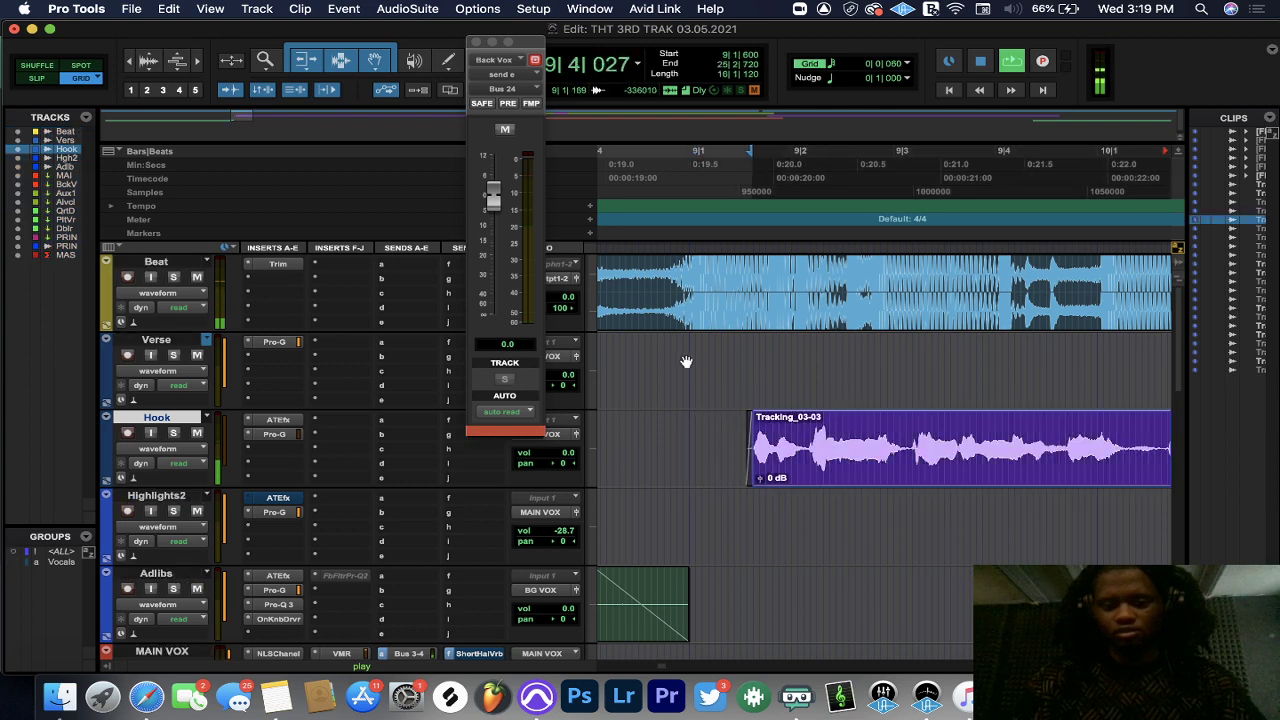
{"action": "left_click", "coordinate": [669, 158]}
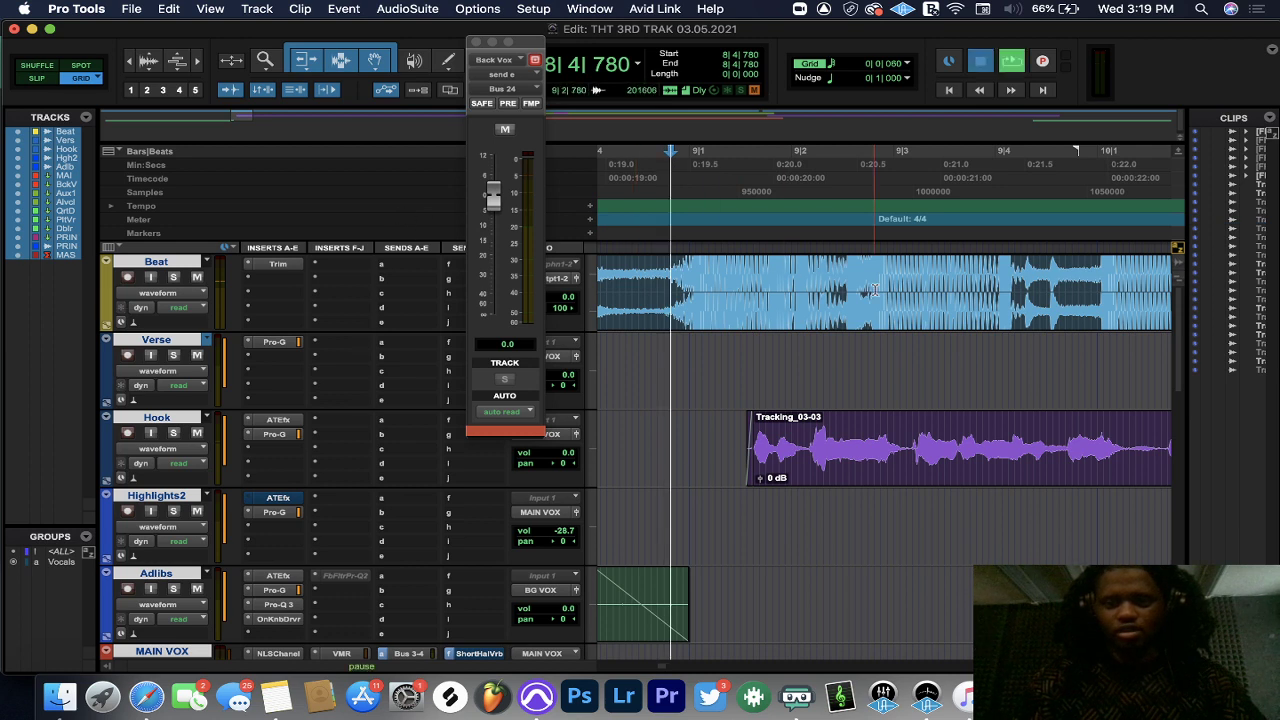
{"action": "key", "text": "space"}
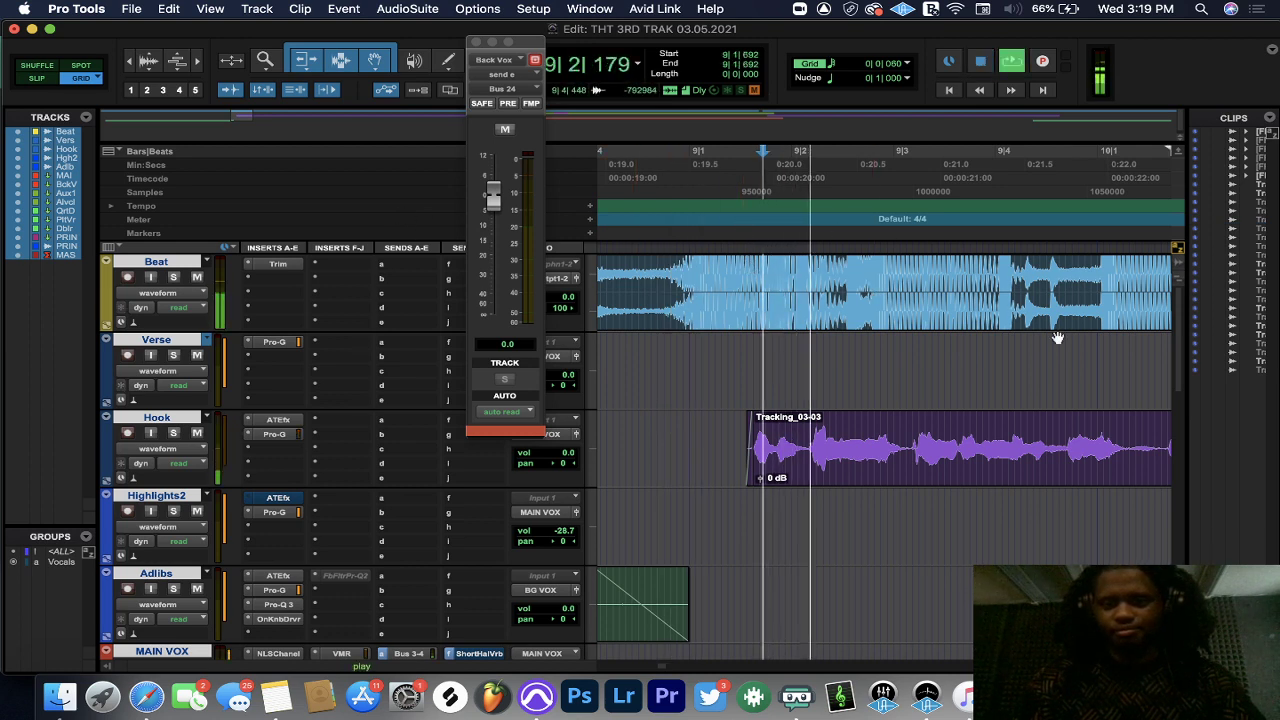
- Delete the quiet stretch of the Hook clip from 10|1|360 to 10|1|540, fade the cut edges and play it back
{"action": "left_click_drag", "start_coordinate": [1135, 430], "coordinate": [1152, 432]}
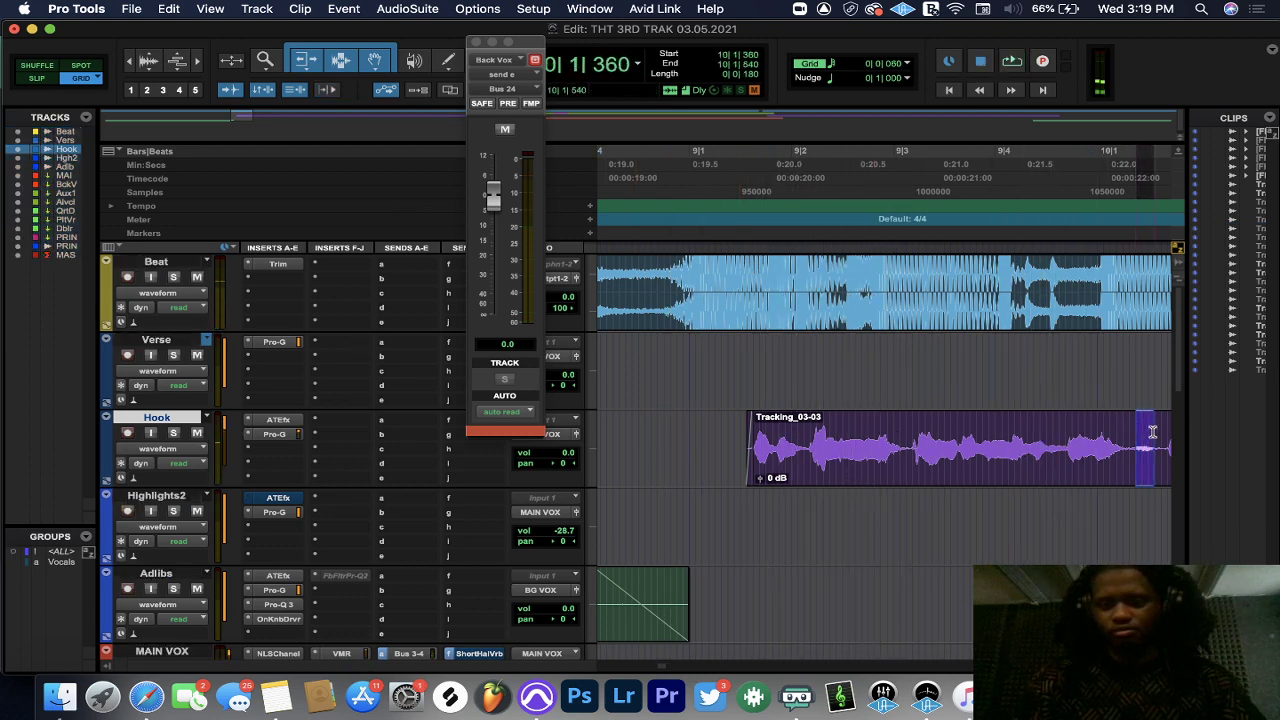
{"action": "key", "text": "Delete"}
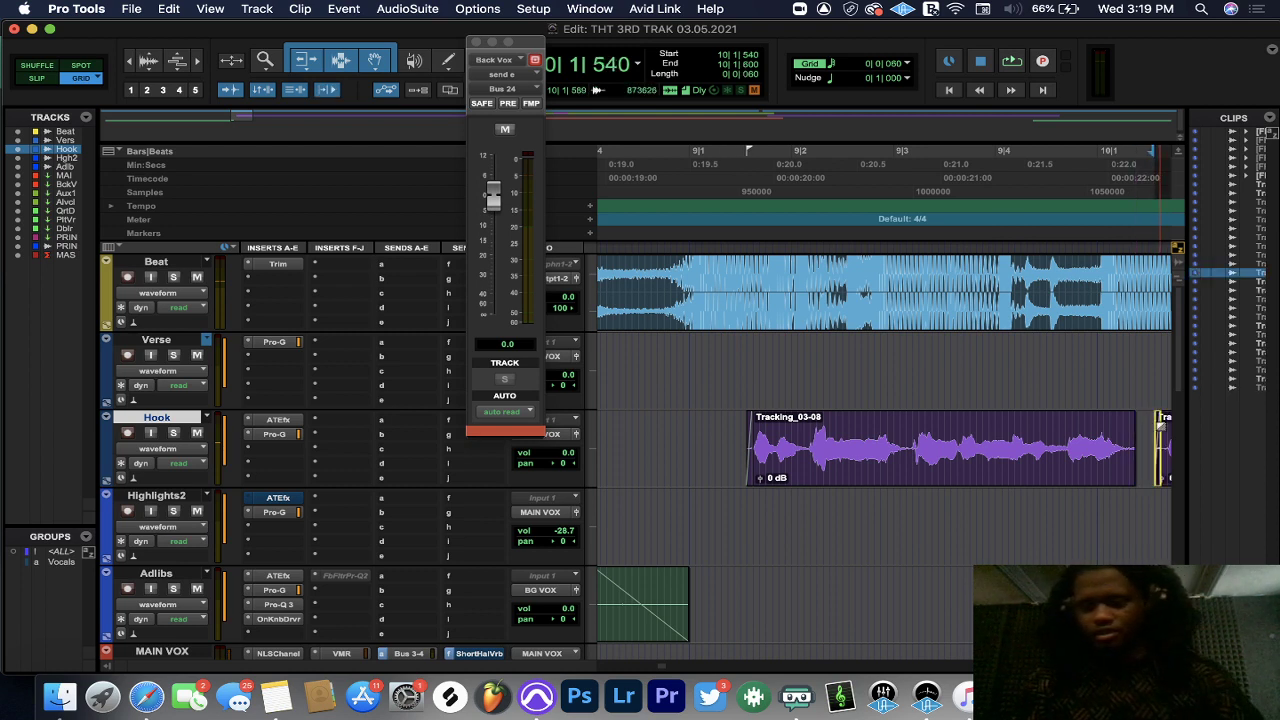
{"action": "left_click", "coordinate": [724, 350]}
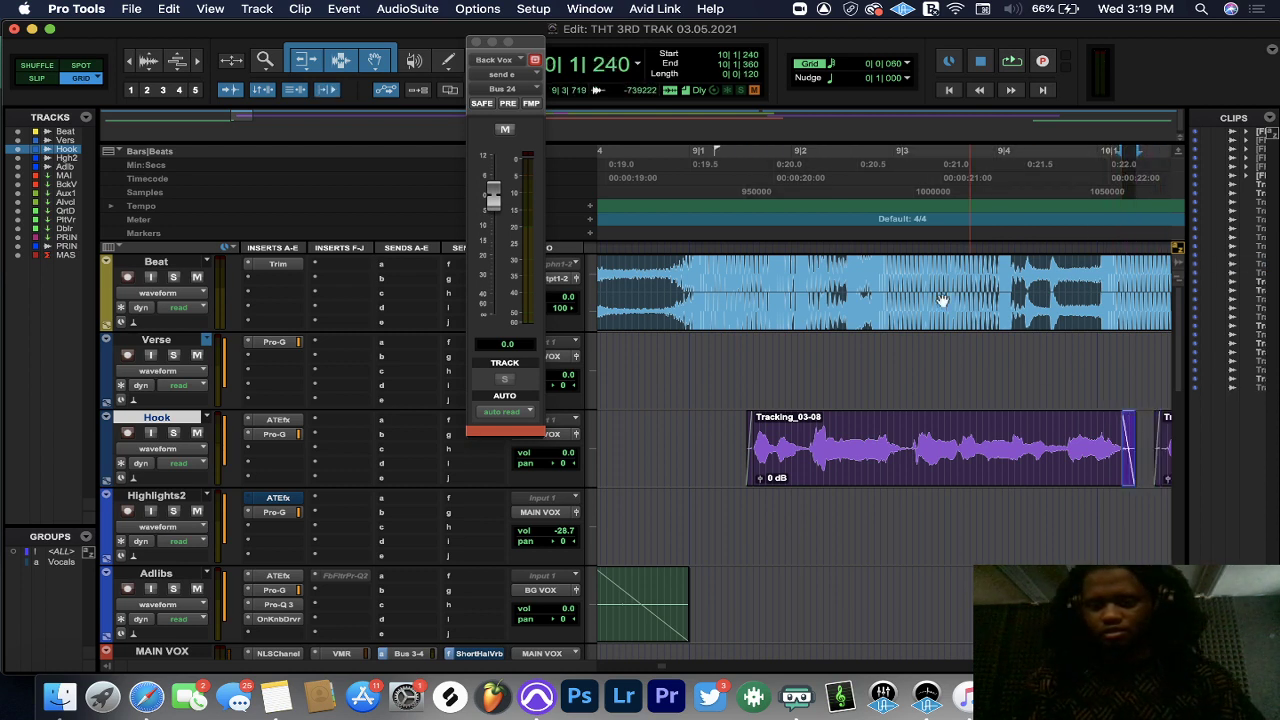
{"action": "key", "text": "space"}
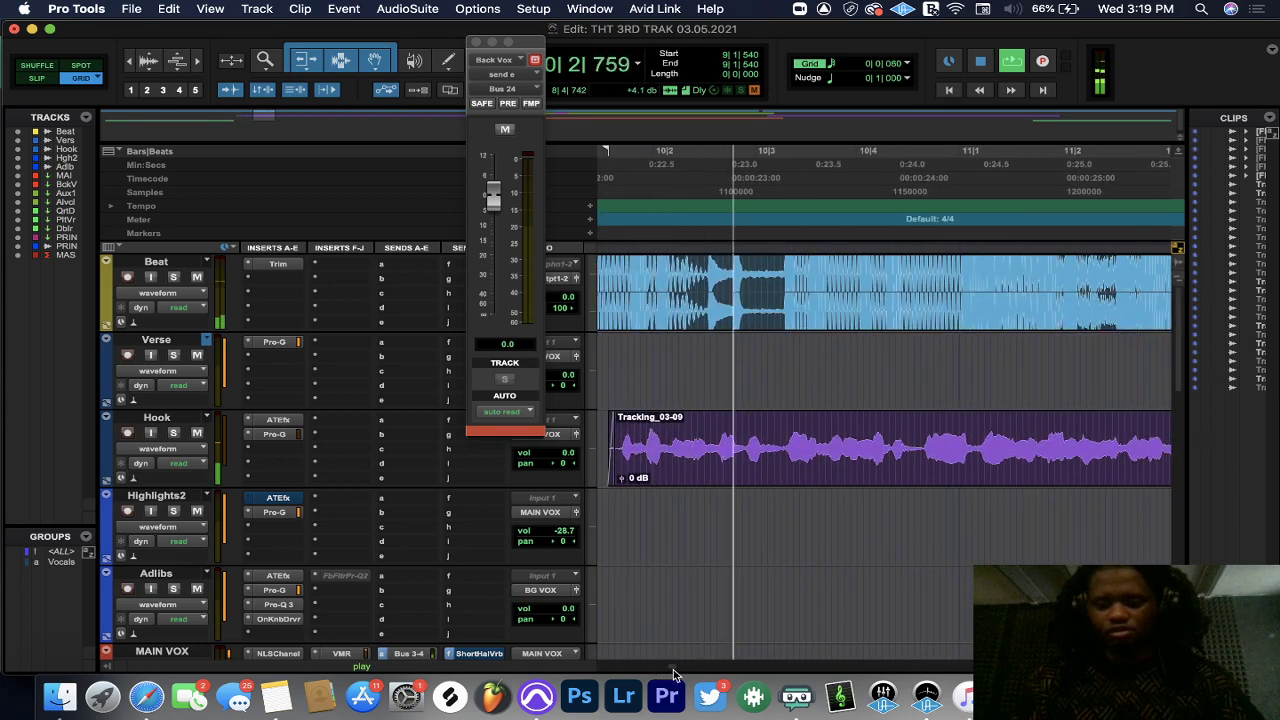
- Undo the gap deletion and its fades, and trim the start of the Tracking_03-03 Hook clip to 9|1|540
{"action": "key", "text": "super+z"}
{"action": "key", "text": "super+z"}
{"action": "key", "text": "super+z"}
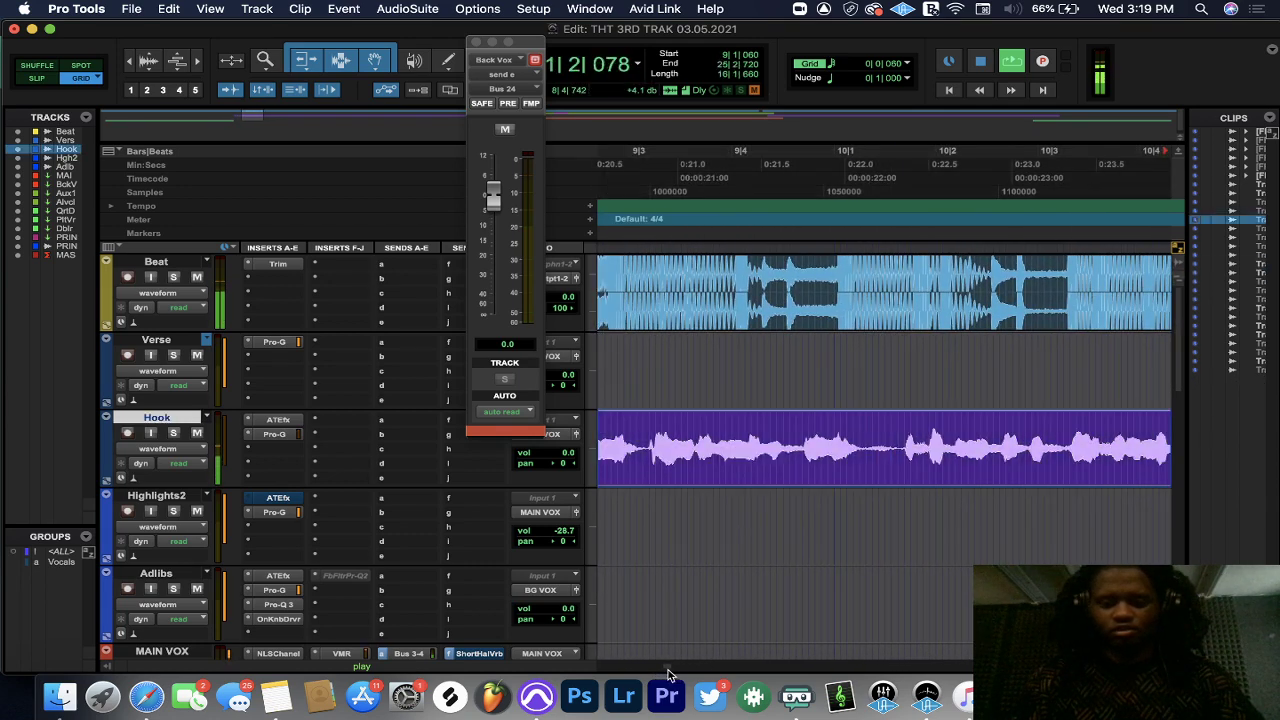
{"action": "left_click", "coordinate": [705, 180]}
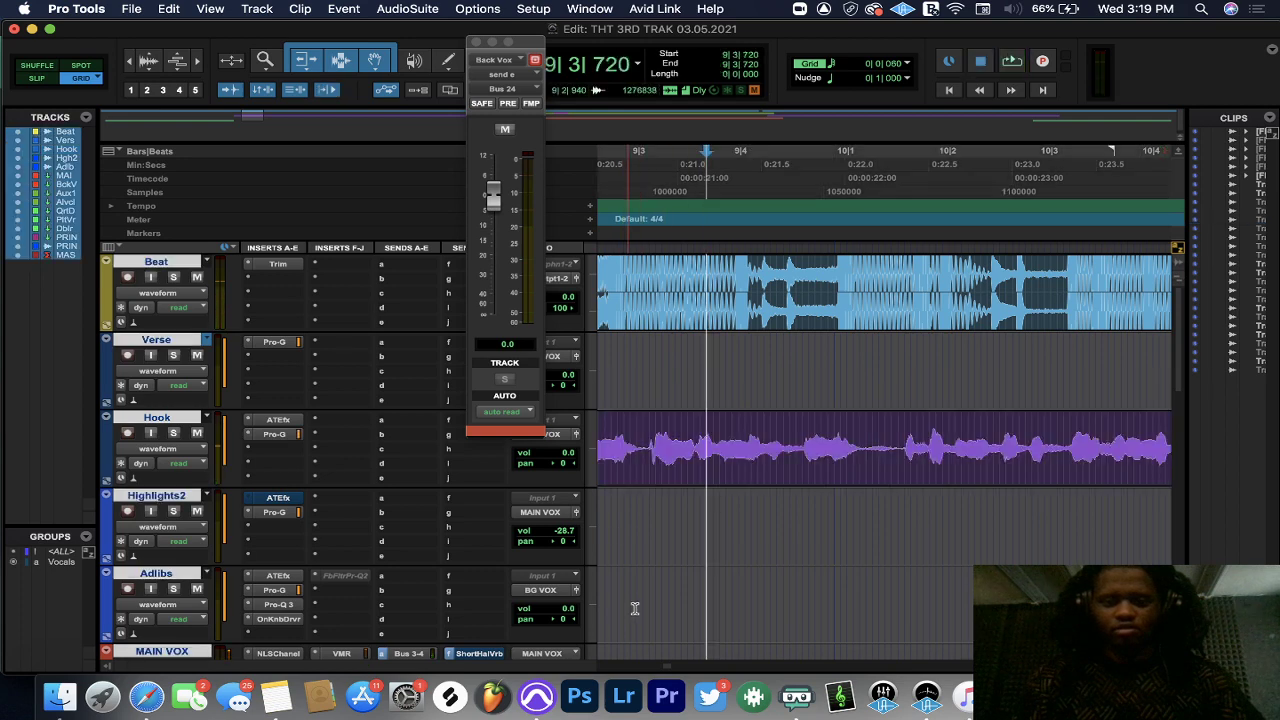
{"action": "key", "text": "space"}
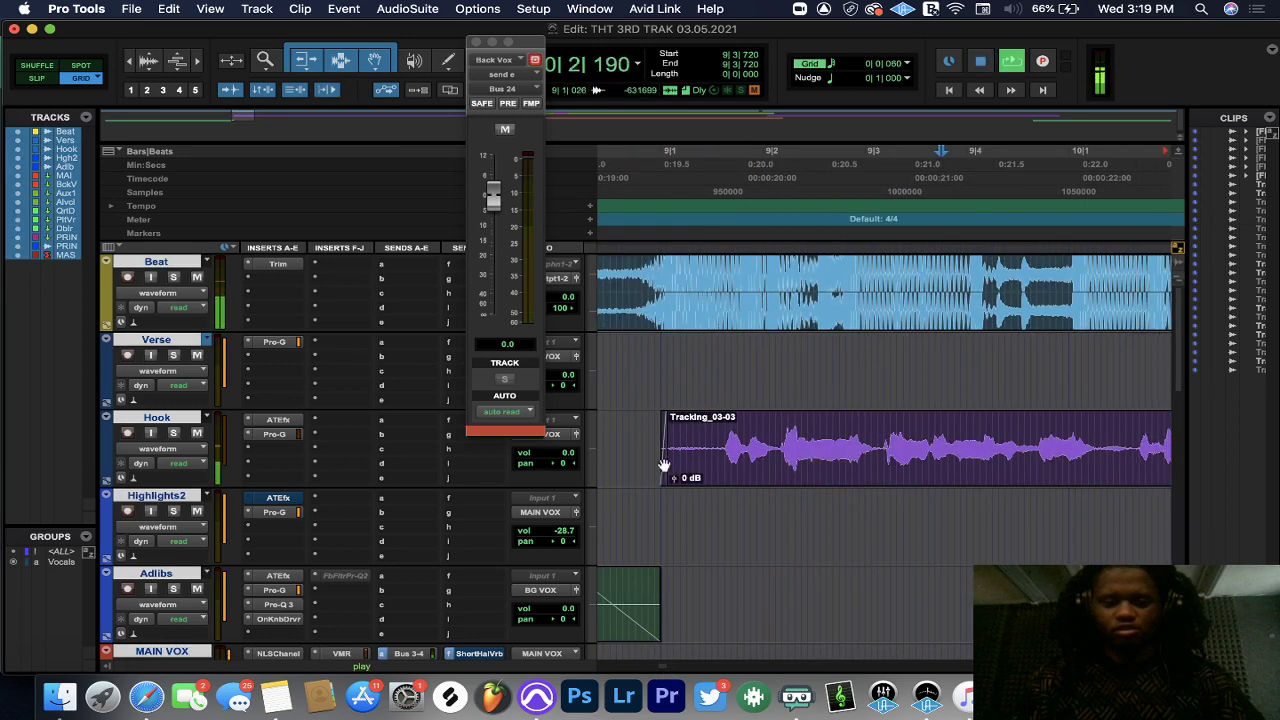
{"action": "left_click_drag", "start_coordinate": [673, 447], "coordinate": [719, 462]}
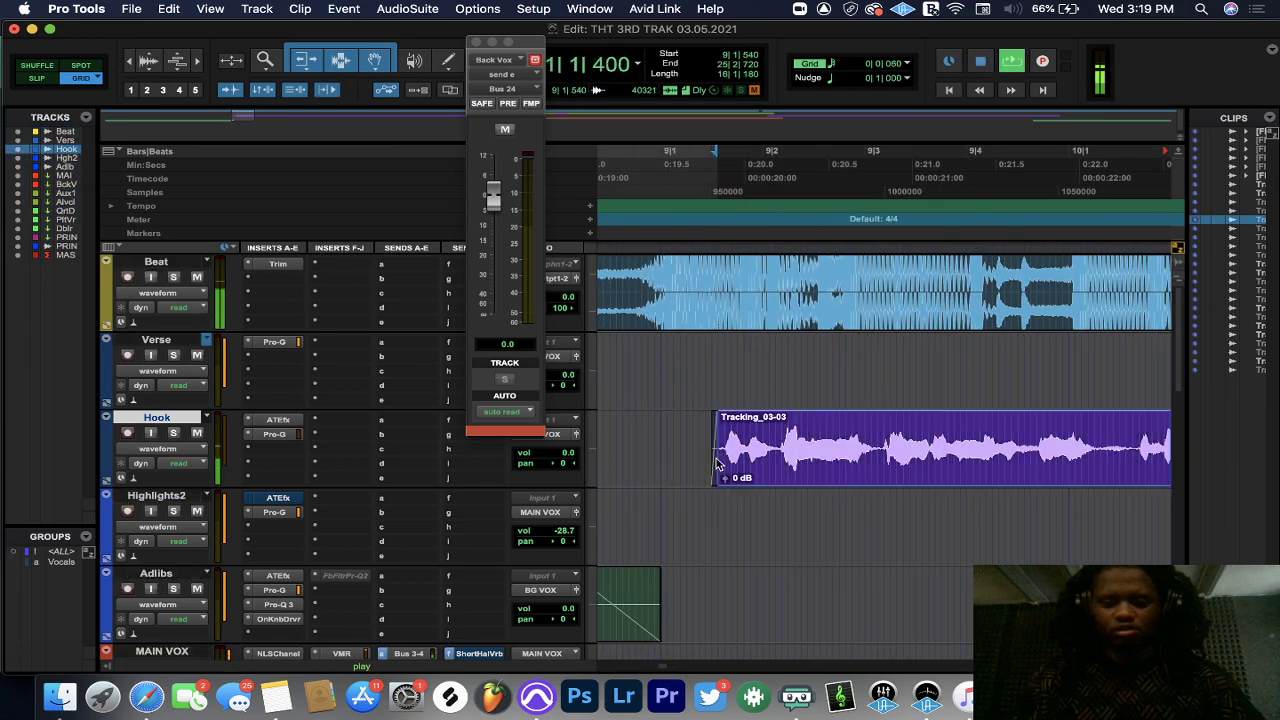
- Nudge the threshold of the FabFilter Pro-G gate on the Hook track slightly and close the plug-in
{"action": "left_click", "coordinate": [295, 447]}
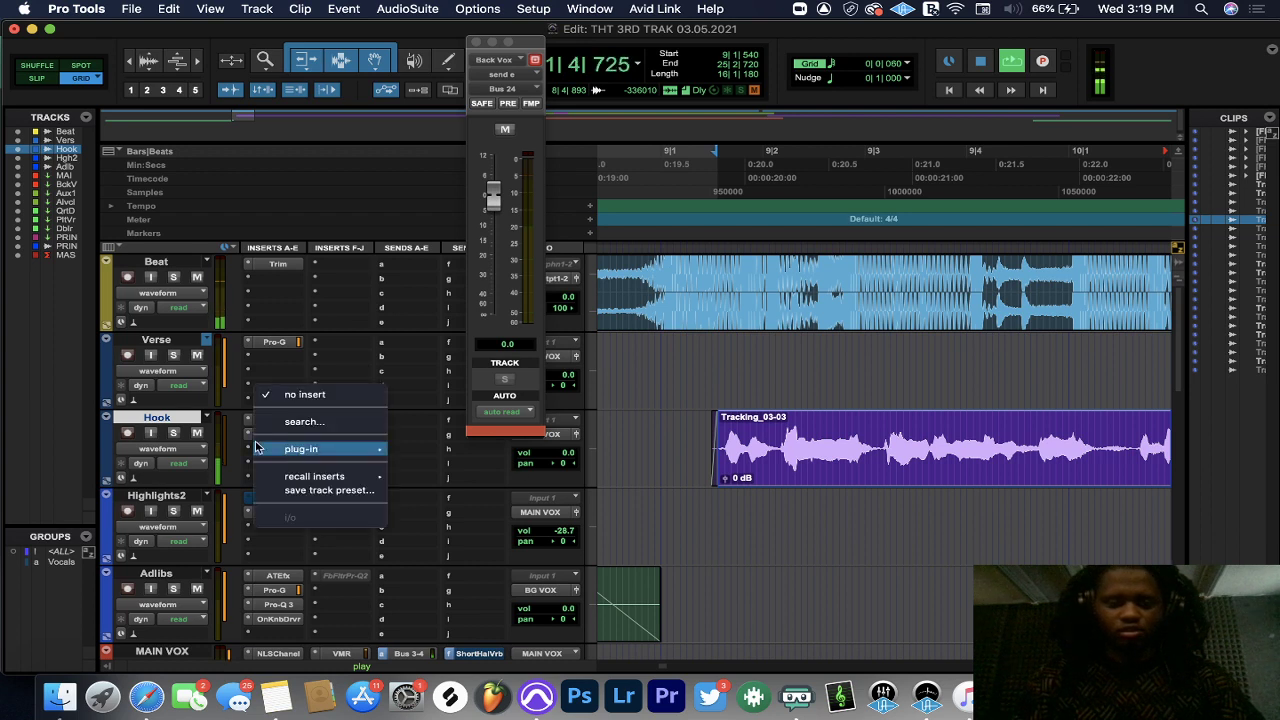
{"action": "left_click", "coordinate": [241, 450]}
{"action": "left_click", "coordinate": [281, 436]}
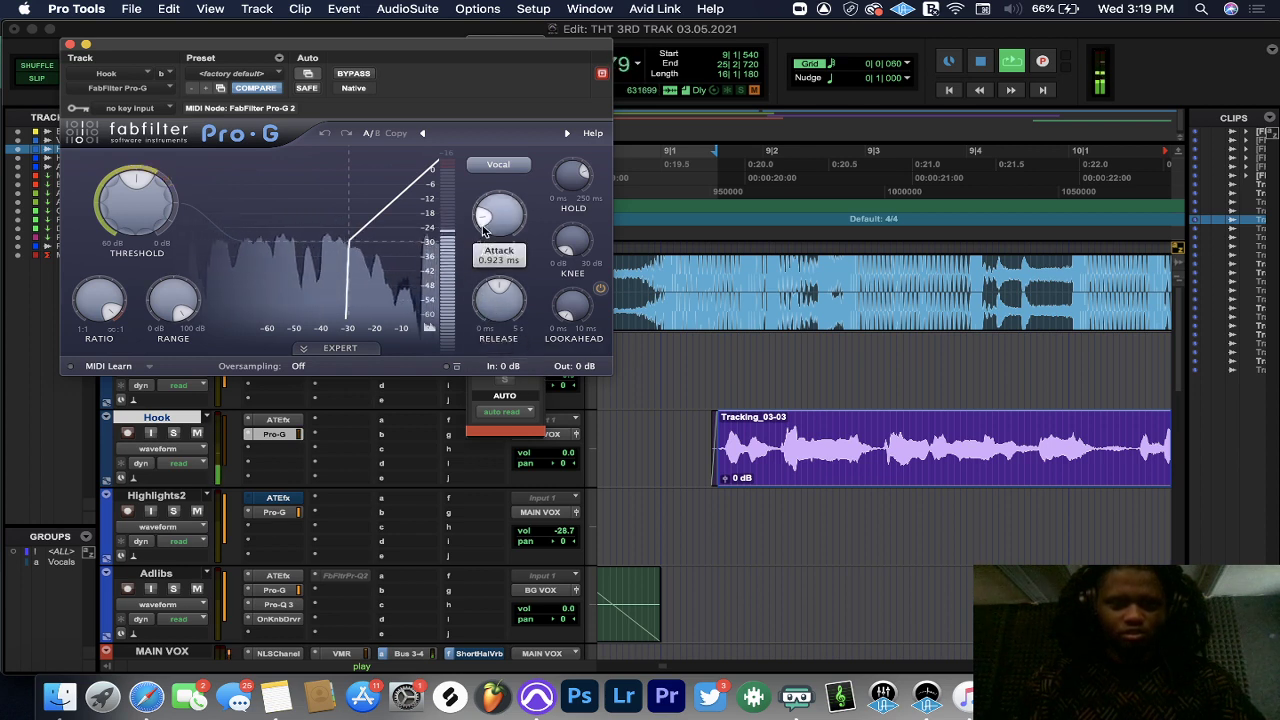
{"action": "left_click_drag", "start_coordinate": [168, 172], "coordinate": [168, 170]}
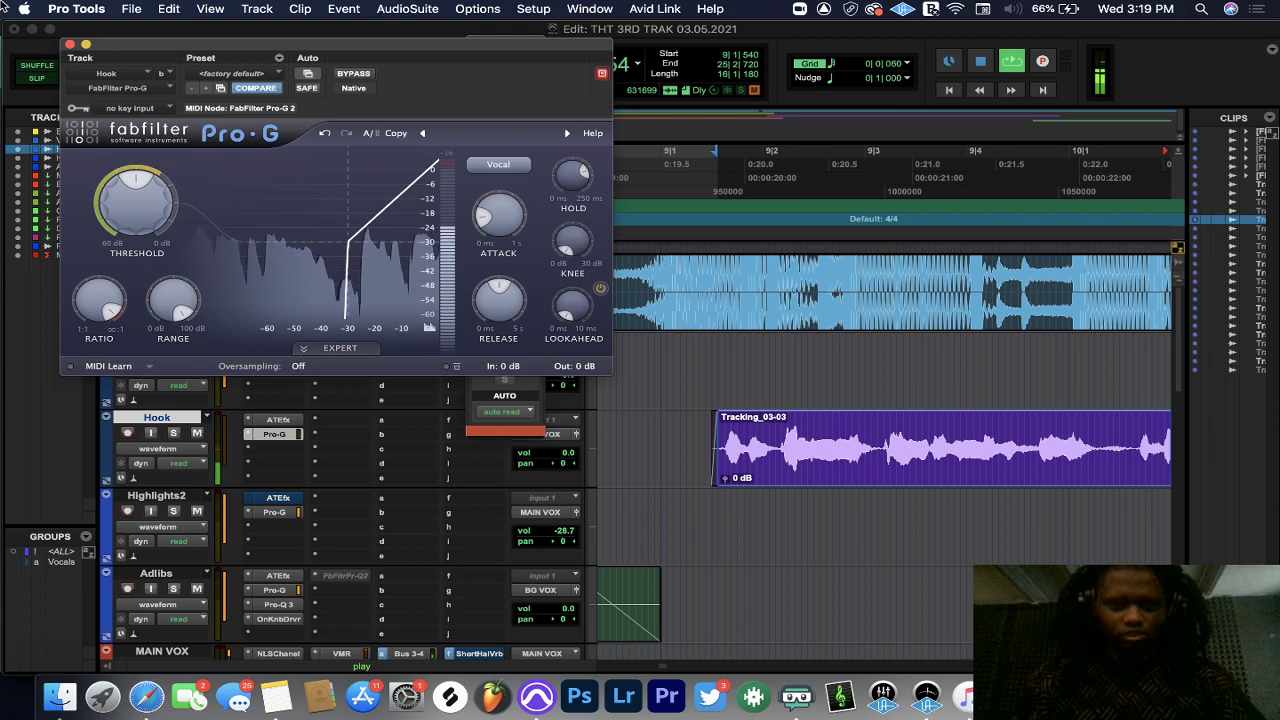
{"action": "left_click", "coordinate": [69, 44]}
- Delete the quiet stretch of the Hook clip from 12|1|180 to 12|1|540 and add short fades at the cut edges
{"action": "left_click_drag", "start_coordinate": [670, 667], "coordinate": [684, 665]}
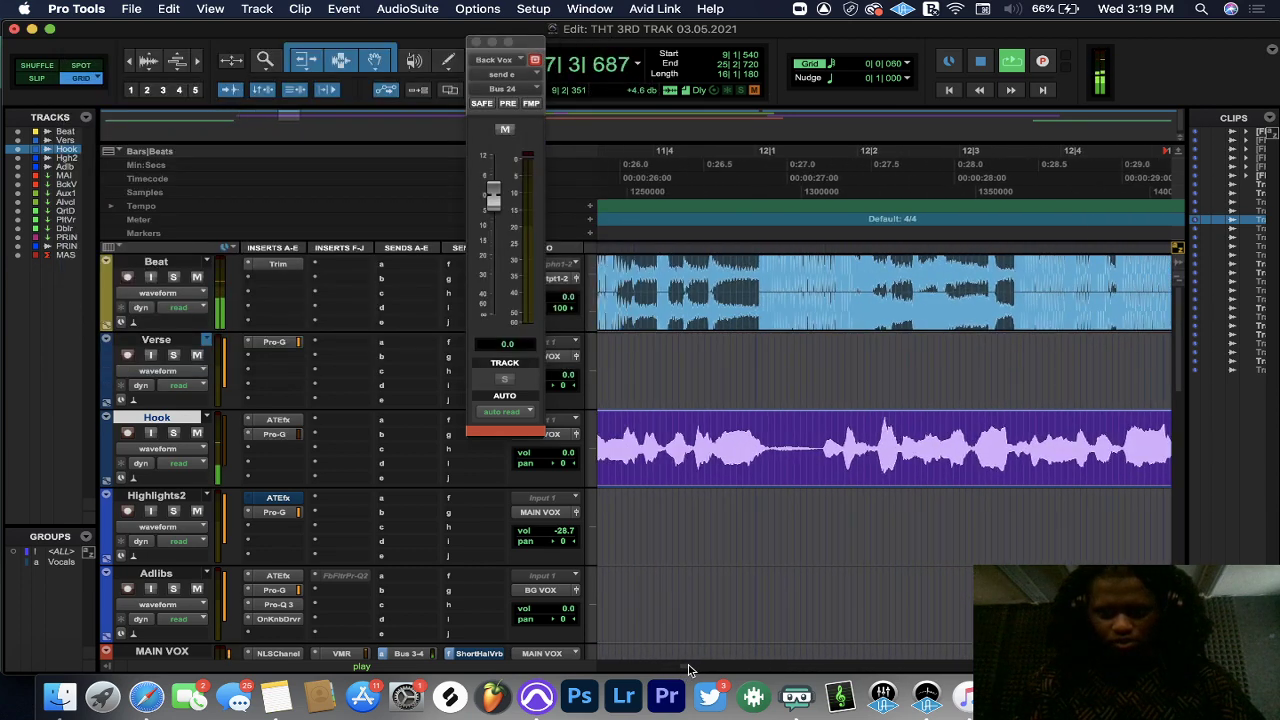
{"action": "left_click_drag", "start_coordinate": [776, 442], "coordinate": [810, 447]}
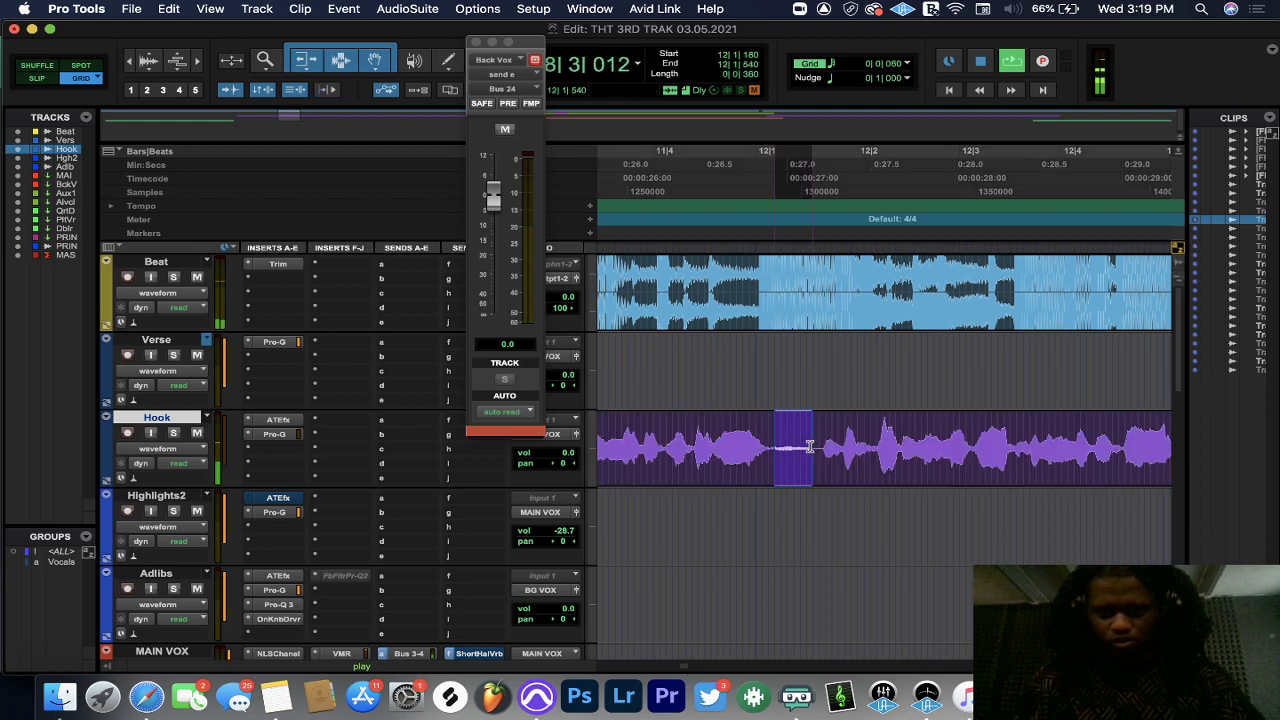
{"action": "key", "text": "Delete"}
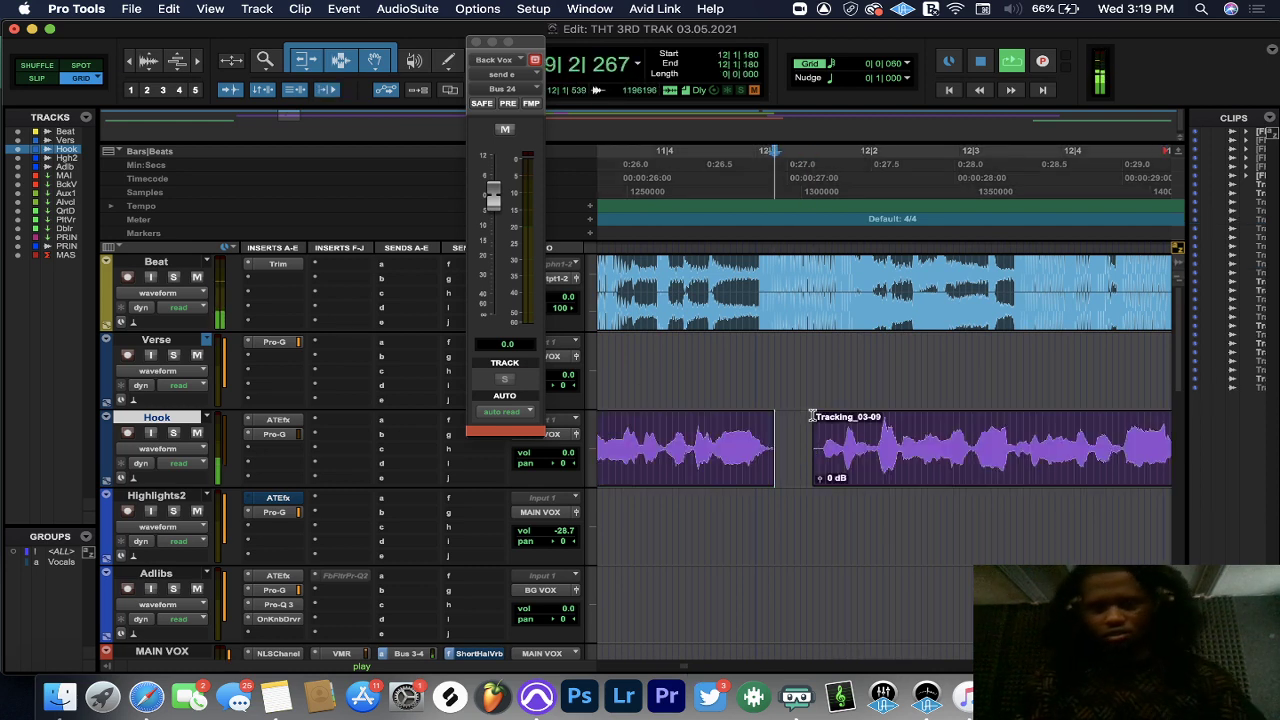
{"action": "left_click_drag", "start_coordinate": [816, 418], "coordinate": [769, 420]}
- Delete the quiet Hook stretch from 22|2|120 to 22|2|420, fade the cut edges and play from about bar 22
{"action": "left_click_drag", "start_coordinate": [692, 668], "coordinate": [757, 651]}
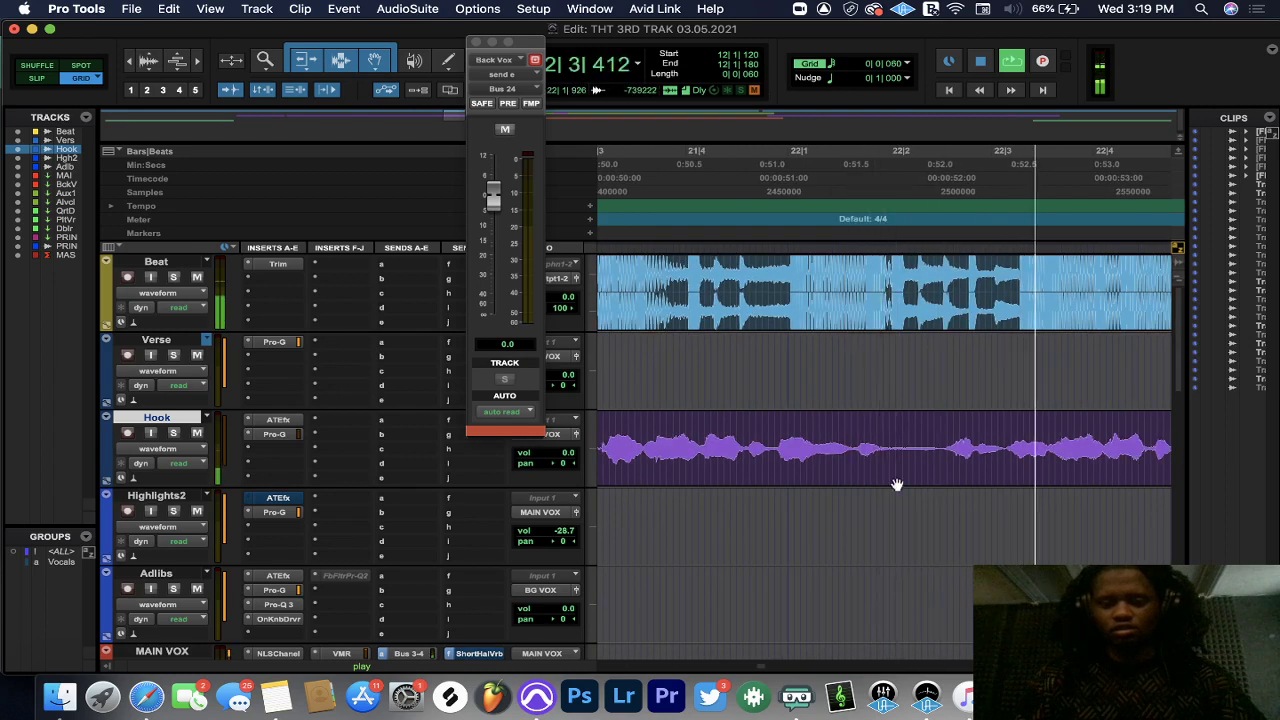
{"action": "left_click_drag", "start_coordinate": [904, 428], "coordinate": [935, 437]}
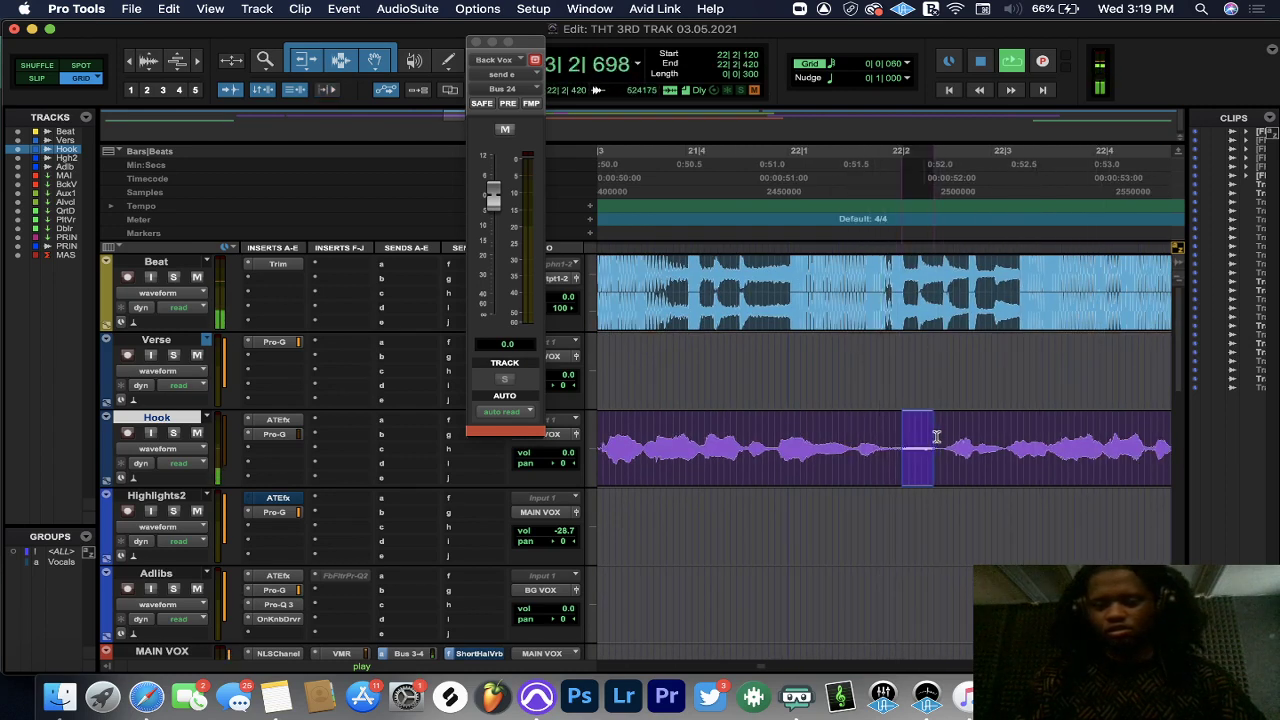
{"action": "key", "text": "Delete"}
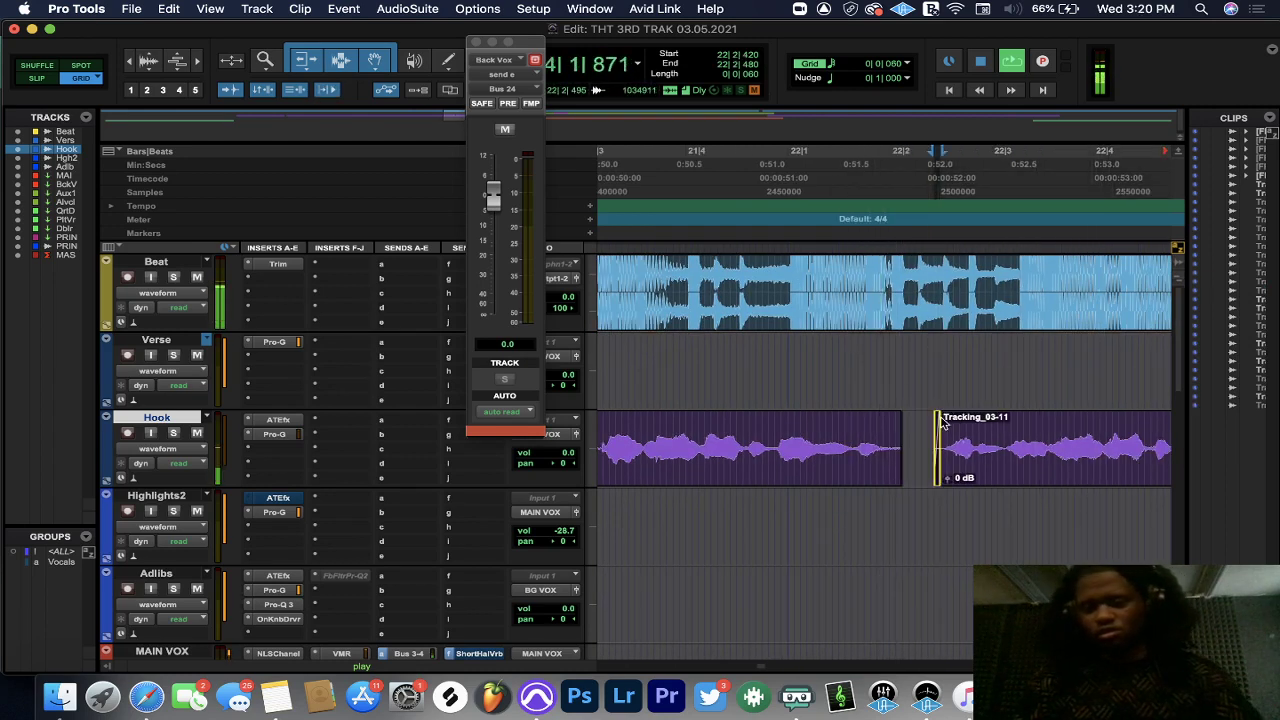
{"action": "left_click", "coordinate": [892, 421]}
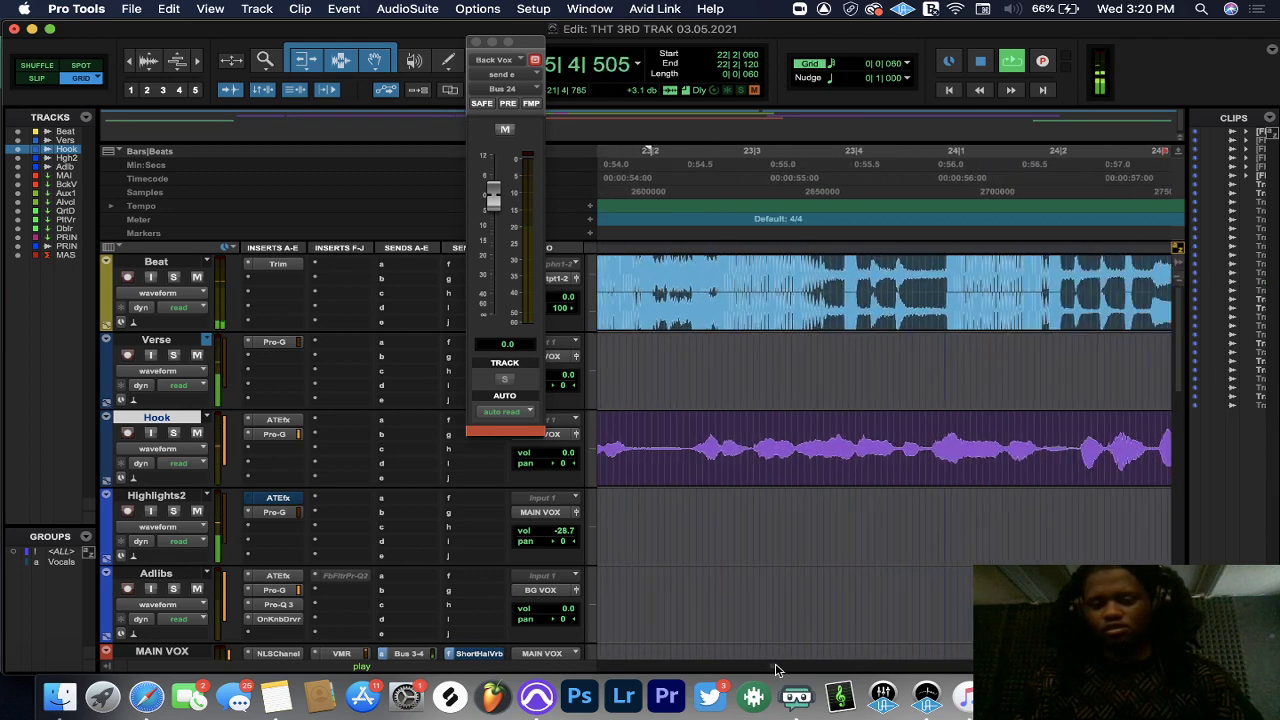
{"action": "left_click_drag", "start_coordinate": [775, 668], "coordinate": [766, 670]}
{"action": "left_click", "coordinate": [702, 212]}
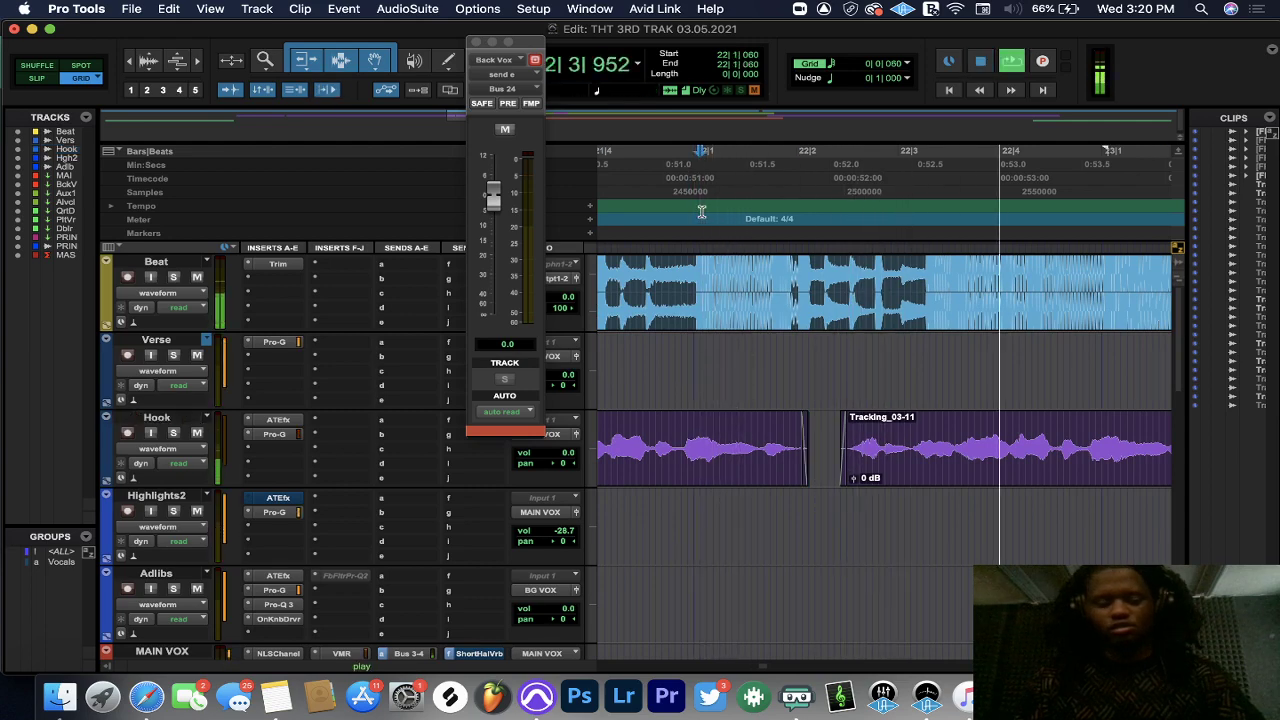
- Undo the gap deletion and edge fades around 22|2 in the Hook clip
{"action": "key", "text": "super+z"}
{"action": "key", "text": "super+z"}
{"action": "key", "text": "super+z"}
{"action": "key", "text": "r"}
{"action": "key", "text": "r"}
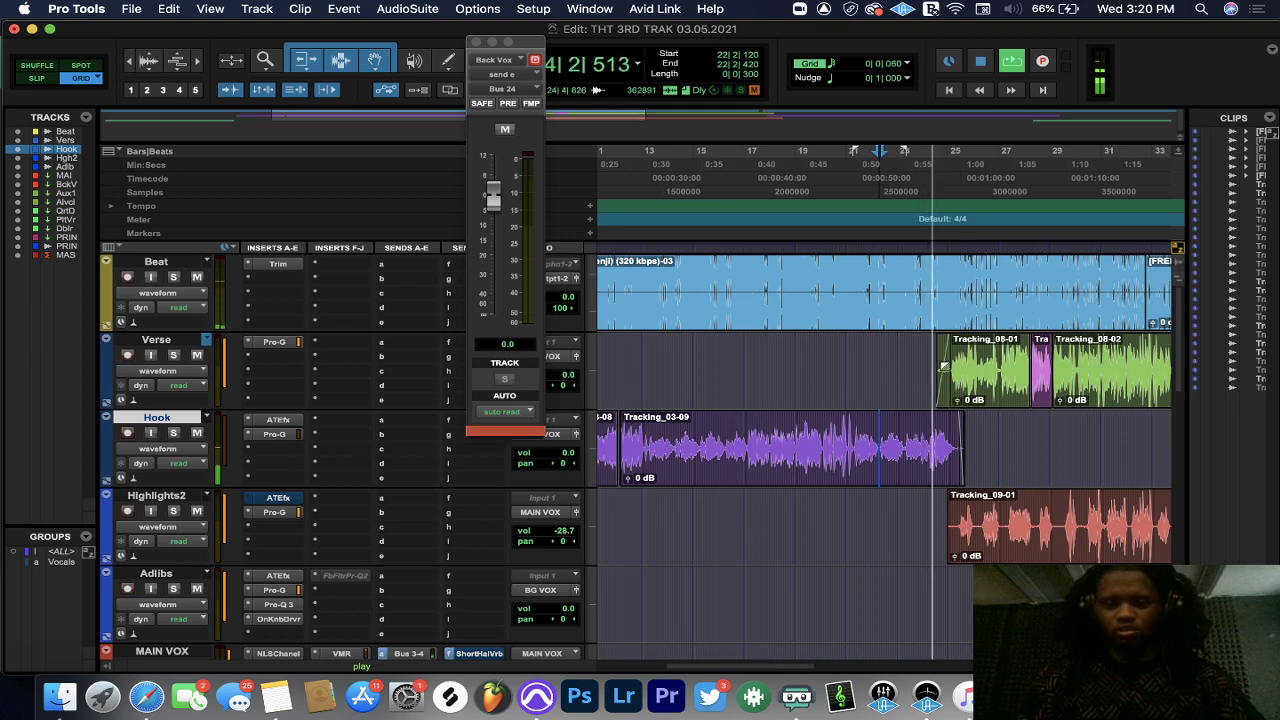
{"action": "key", "text": "p"}
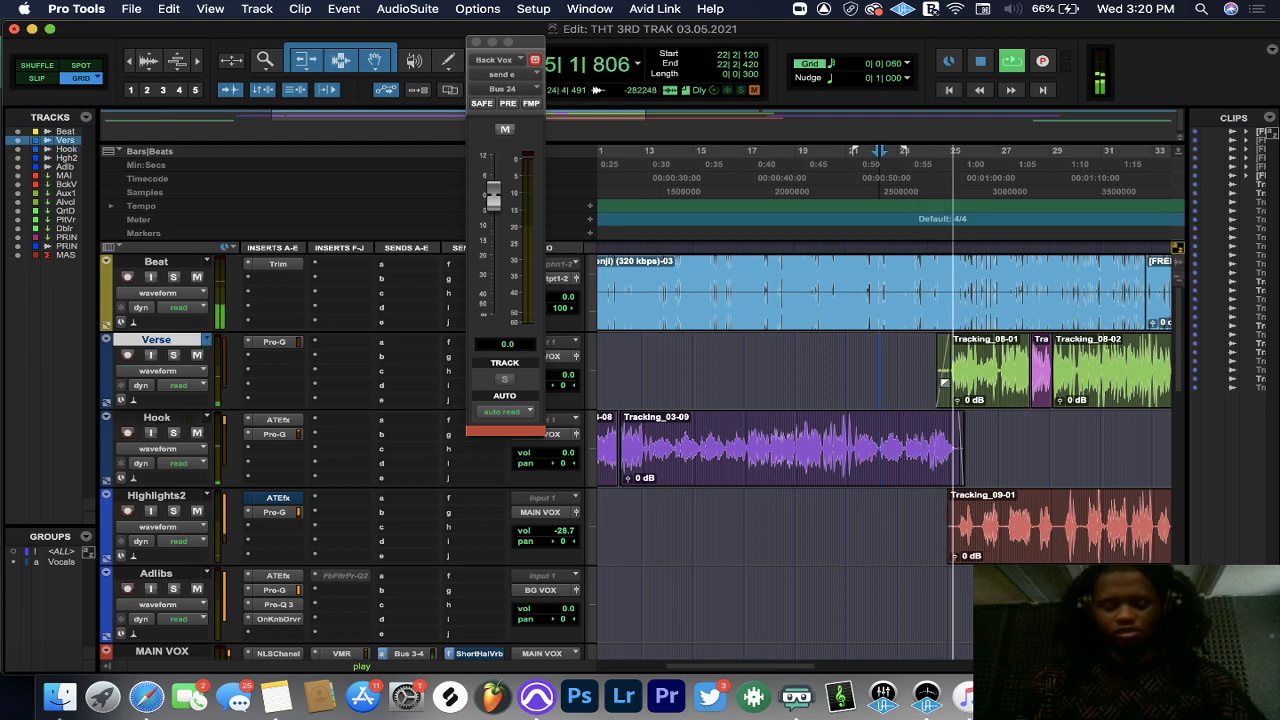
{"action": "key", "text": "t"}
{"action": "key", "text": "t"}
{"action": "key", "text": "t"}
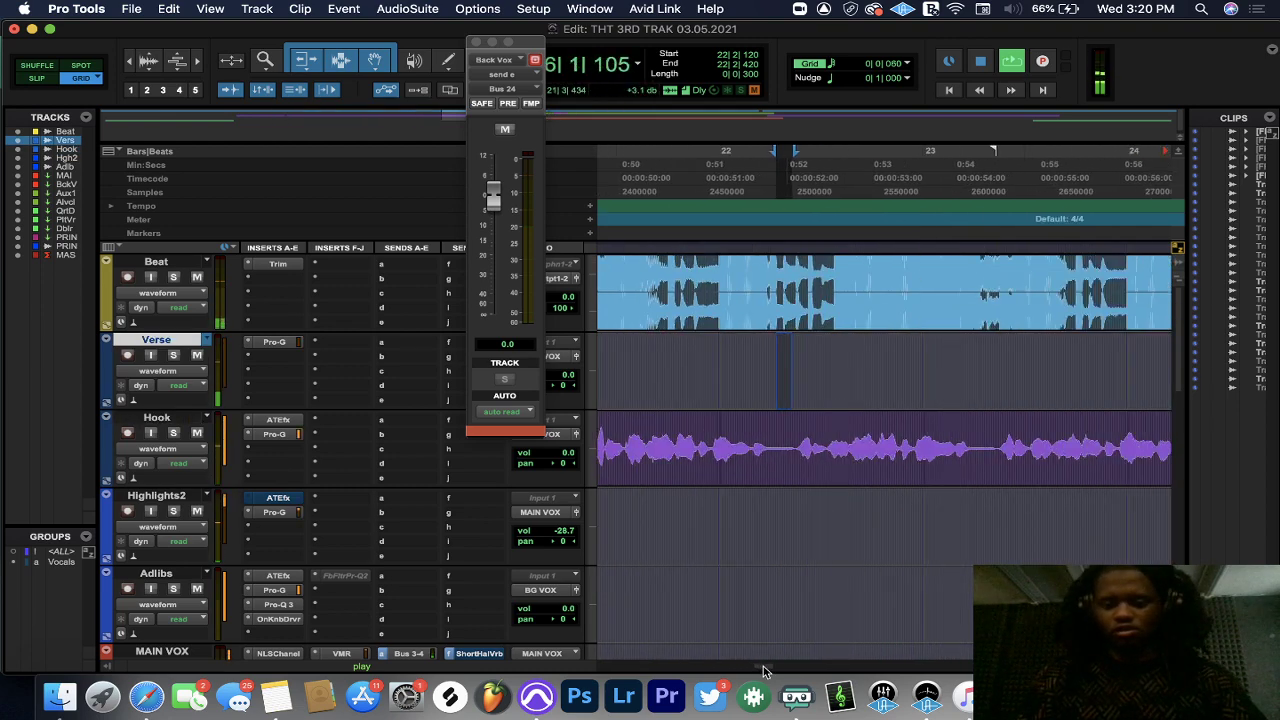
- Trim the start of Verse clip Tracking_08-01 to about 25|1|720 and of Highlights2 clip Tracking_09-01 to about 25|2|840
{"action": "mouse_move", "coordinate": [983, 430]}
{"action": "left_mouse_down"}
{"action": "mouse_move", "coordinate": [957, 437]}
{"action": "mouse_move", "coordinate": [988, 431]}
{"action": "left_mouse_up"}
{"action": "left_click", "coordinate": [968, 433]}
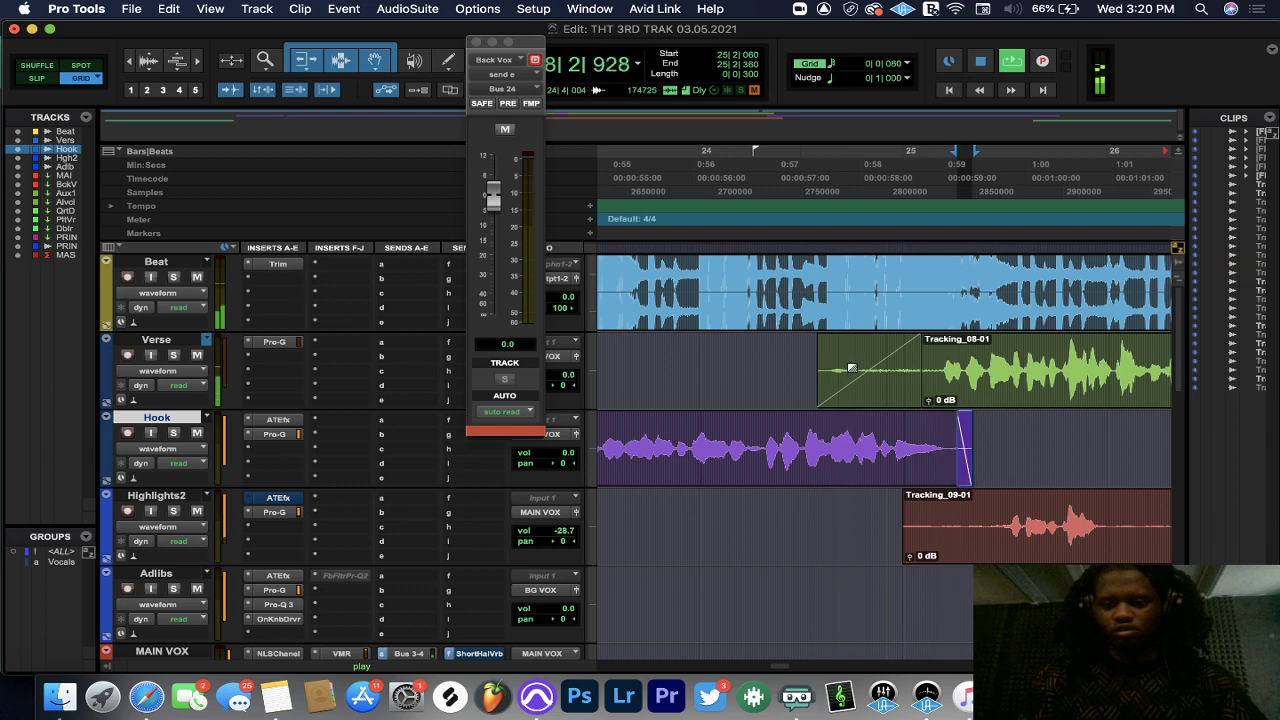
{"action": "left_click_drag", "start_coordinate": [828, 345], "coordinate": [936, 350]}
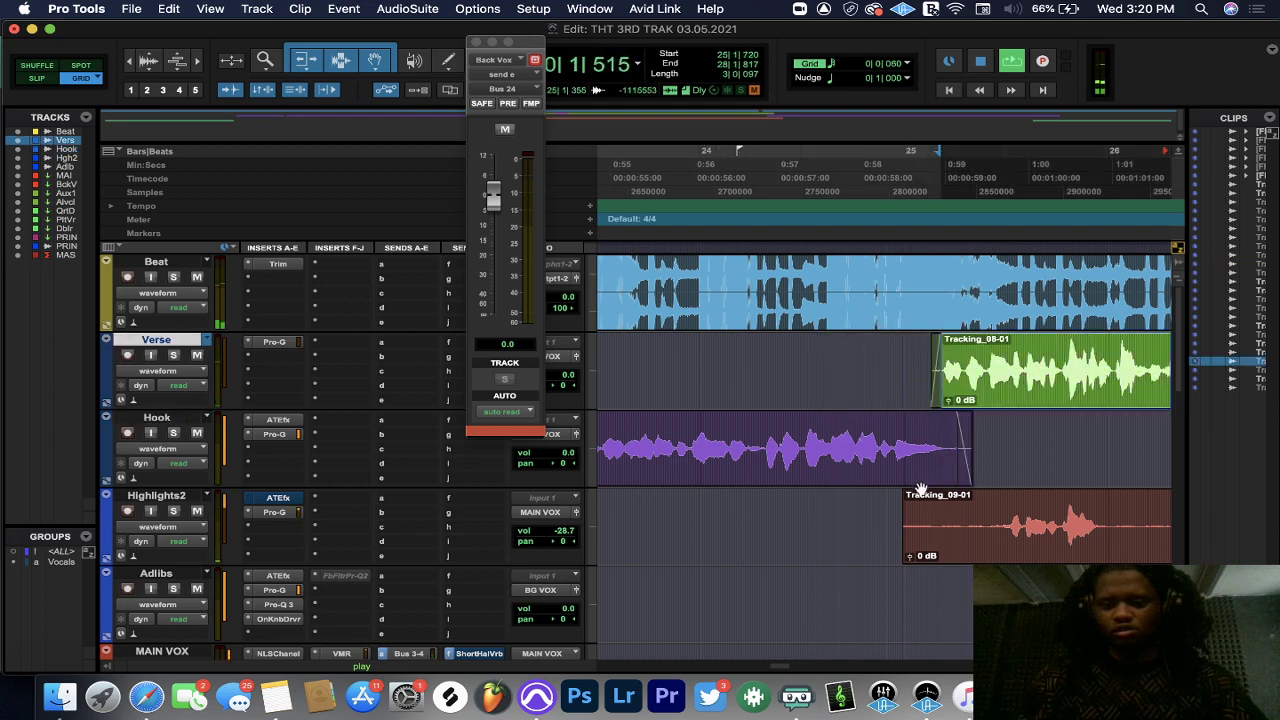
{"action": "left_click_drag", "start_coordinate": [910, 497], "coordinate": [998, 497]}
- Strip the silence from the Highlights2 clip Tracking_09-01 with a strip threshold of -43 dB
{"action": "scroll", "coordinate": [914, 480], "scroll_direction": "down", "scroll_amount": 5}
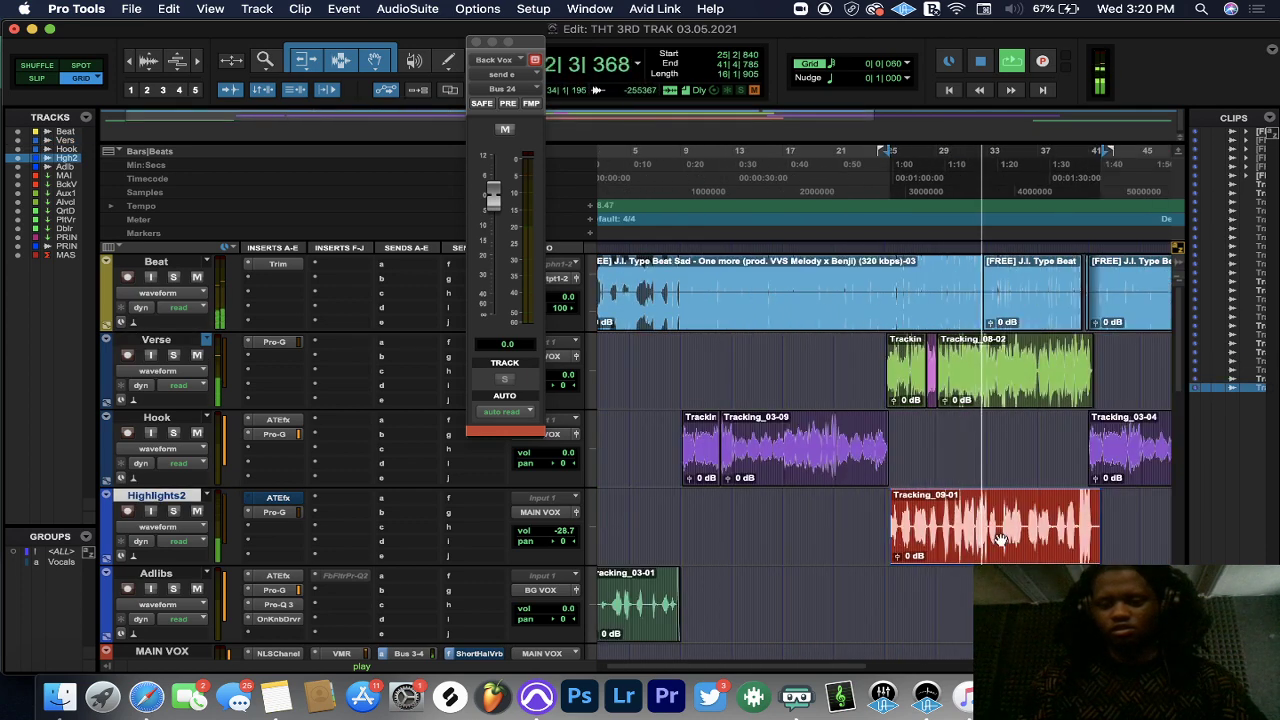
{"action": "left_click", "coordinate": [914, 608]}
{"action": "left_click", "coordinate": [943, 560]}
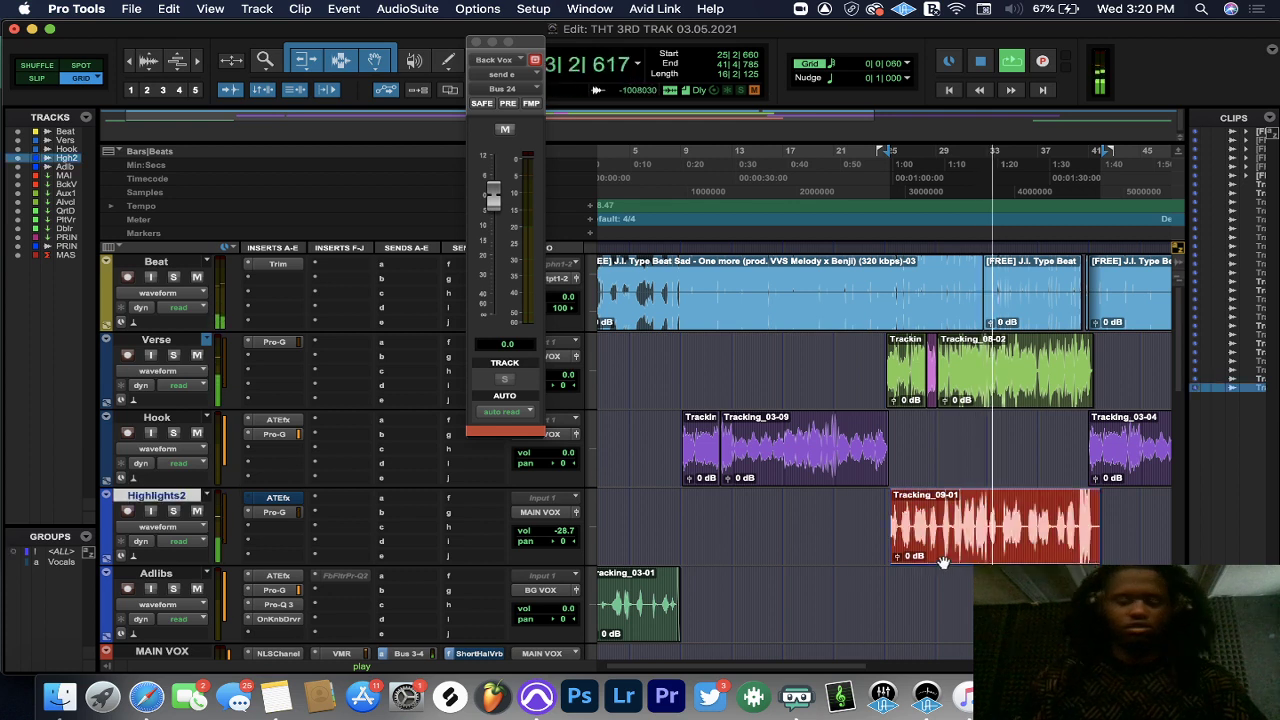
{"action": "key", "text": "super+u"}
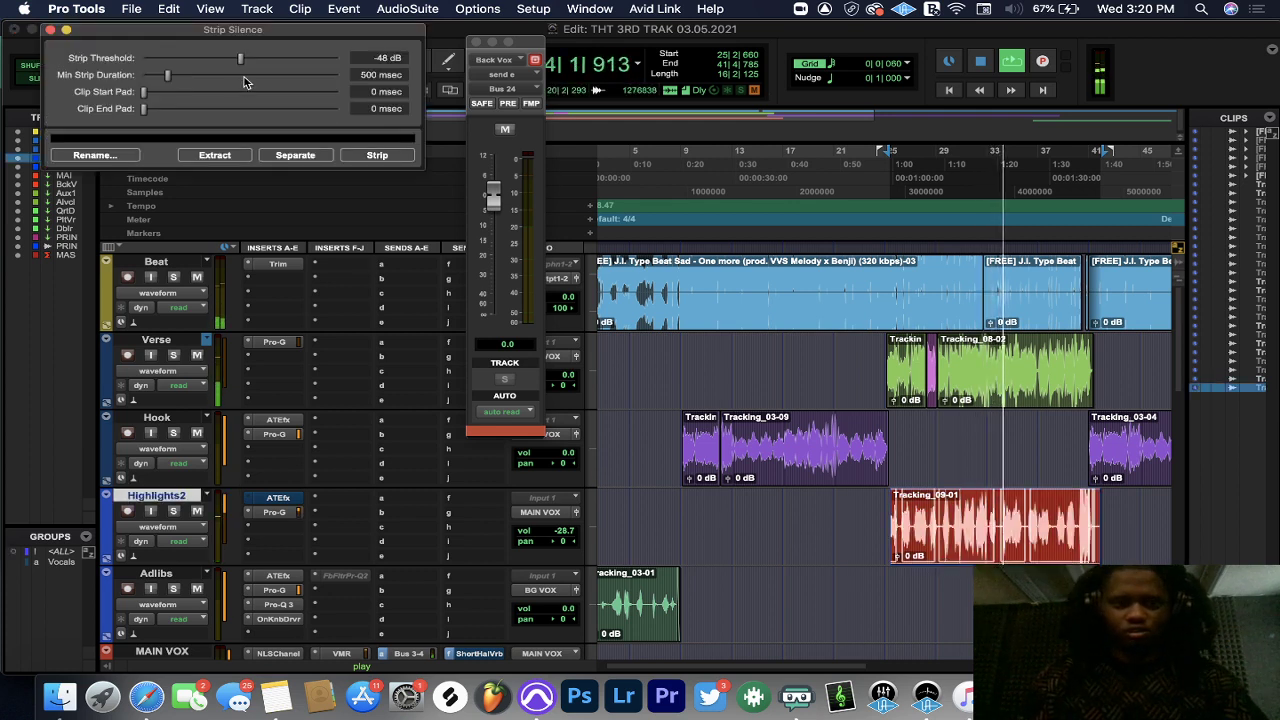
{"action": "left_click_drag", "start_coordinate": [240, 58], "coordinate": [249, 61]}
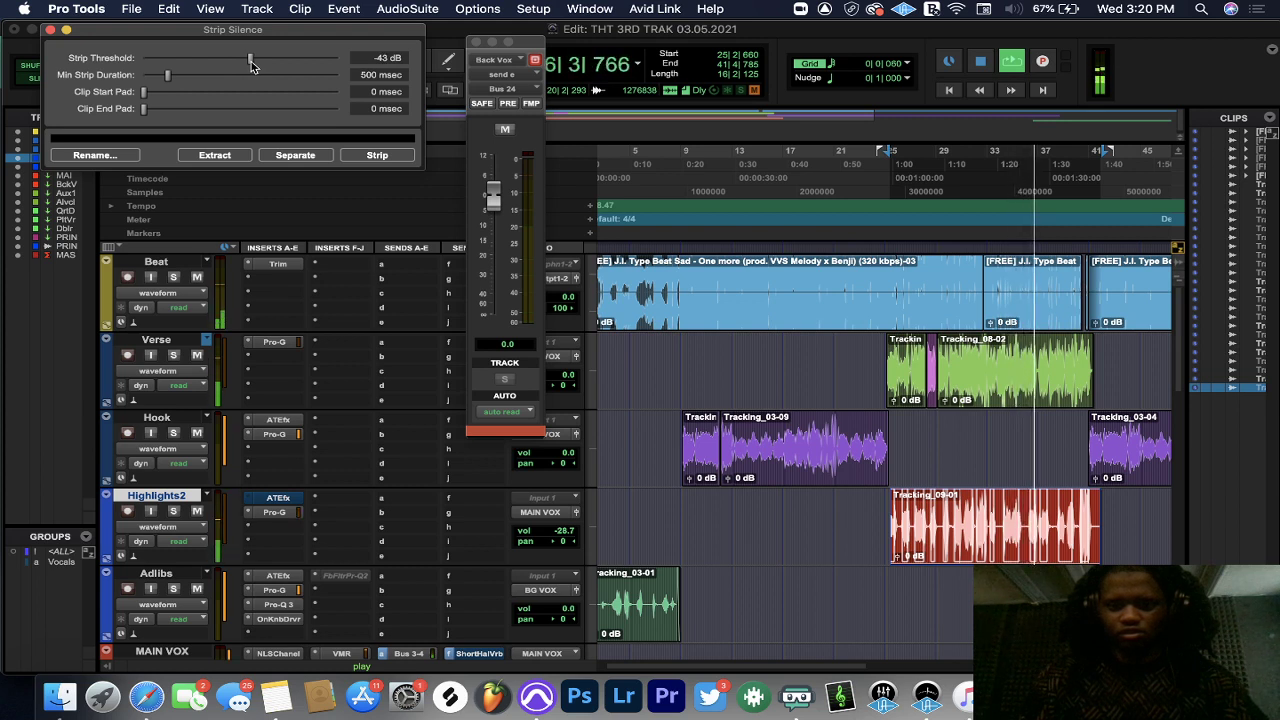
{"action": "left_click", "coordinate": [375, 156]}
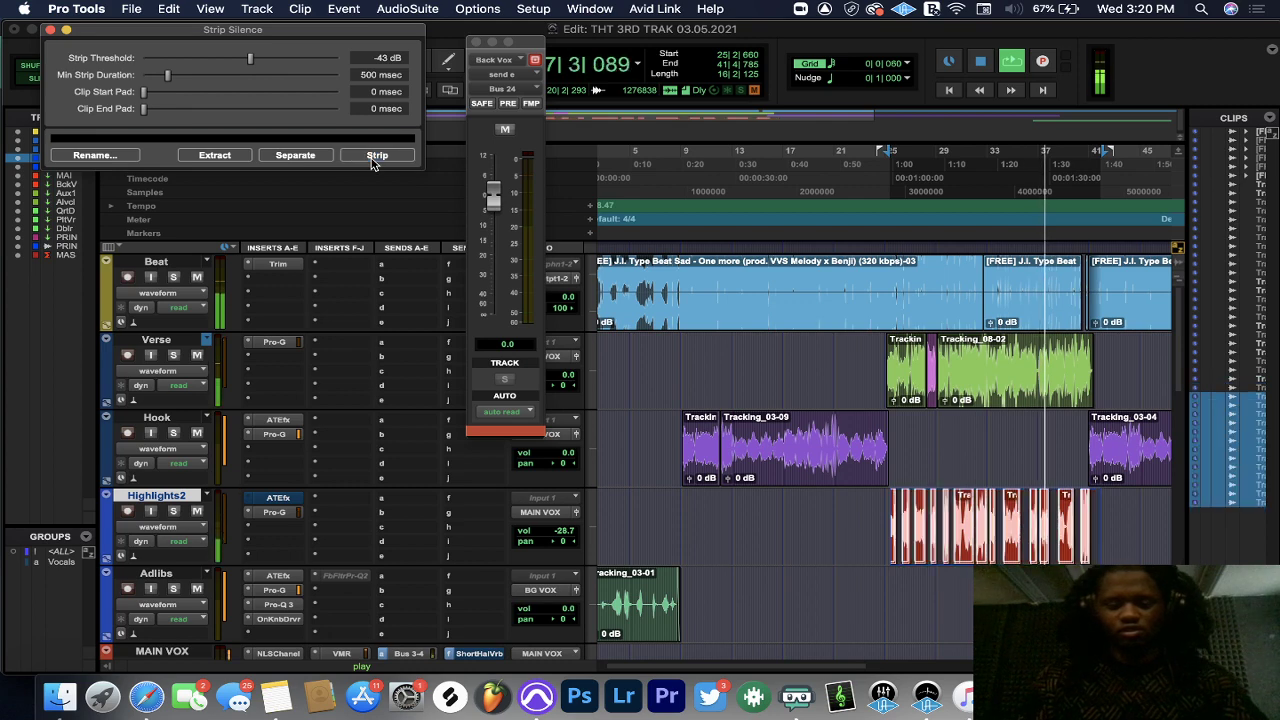
{"action": "key", "text": "super+f"}
{"action": "key", "text": "Escape"}
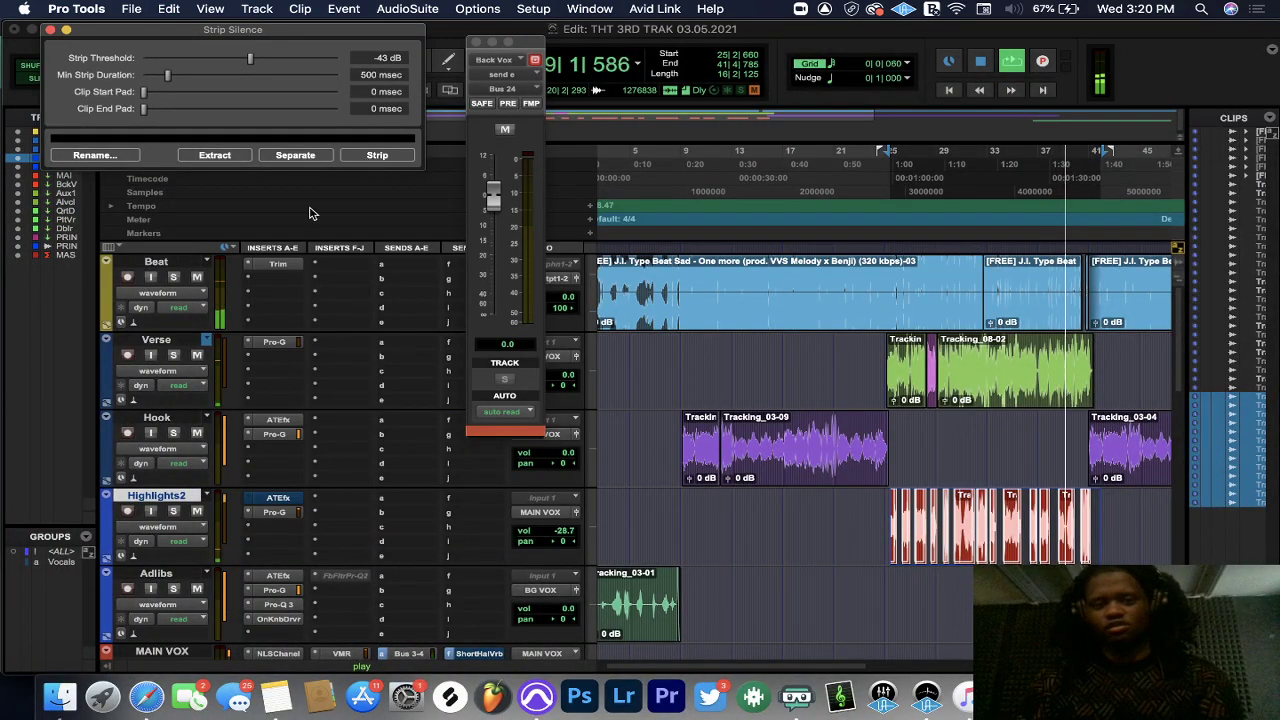
- Trim the end of the Verse clip just after bar 41 and the start of Hook clip Tracking_03-04 to 41|1|480
{"action": "key", "text": "super+bracketright"}
{"action": "key", "text": "super+bracketright"}
{"action": "key", "text": "super+bracketright"}
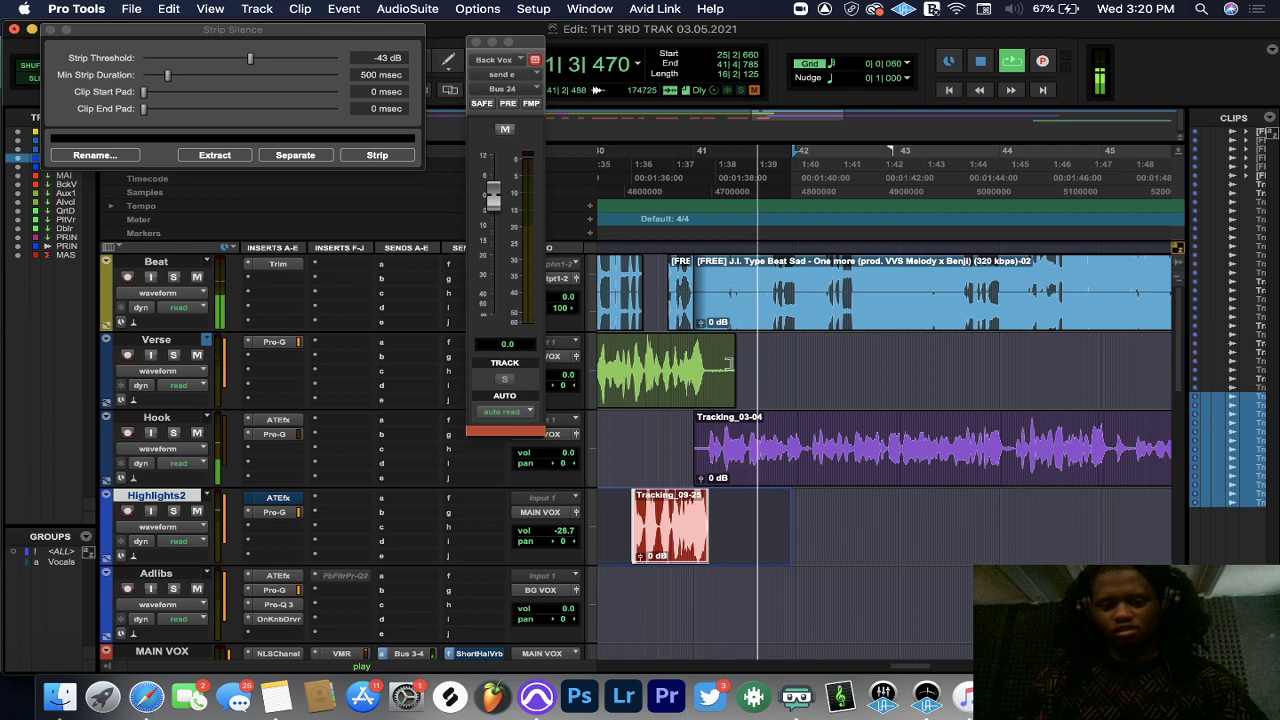
{"action": "left_click", "coordinate": [720, 365]}
{"action": "left_click_drag", "start_coordinate": [724, 344], "coordinate": [709, 349]}
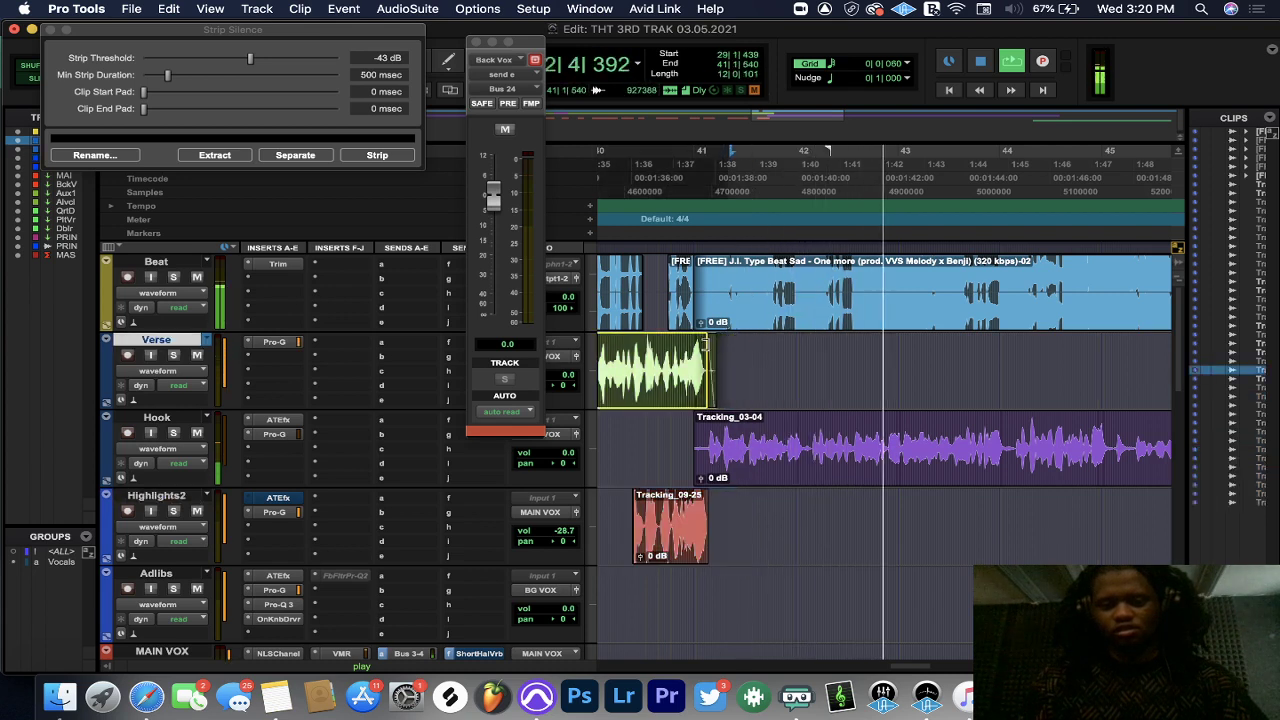
{"action": "left_click", "coordinate": [700, 420]}
{"action": "left_click_drag", "start_coordinate": [700, 420], "coordinate": [708, 420]}
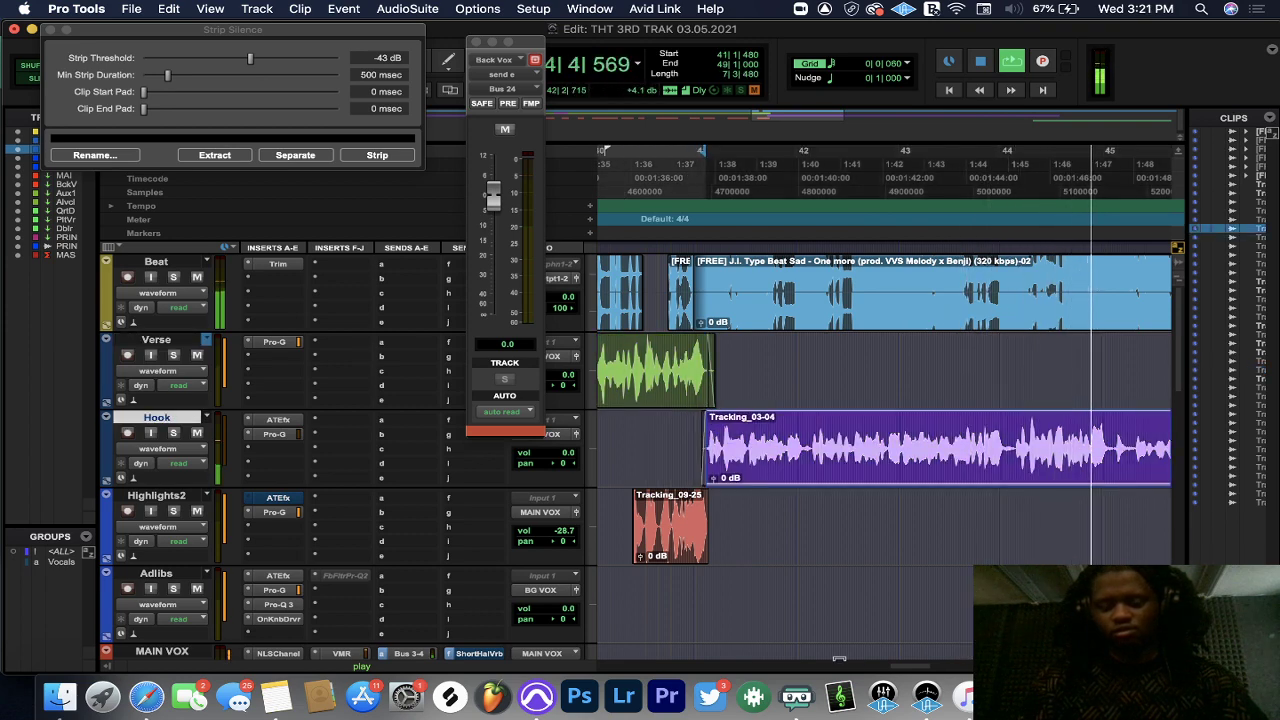
- Crossfade the Hook clips Tracking_03-04 and Tracking_03-05 from 48|4|780 to 48|4|900, using a curved fade shape
{"action": "scroll", "coordinate": [880, 620], "scroll_direction": "right", "scroll_amount": 5}
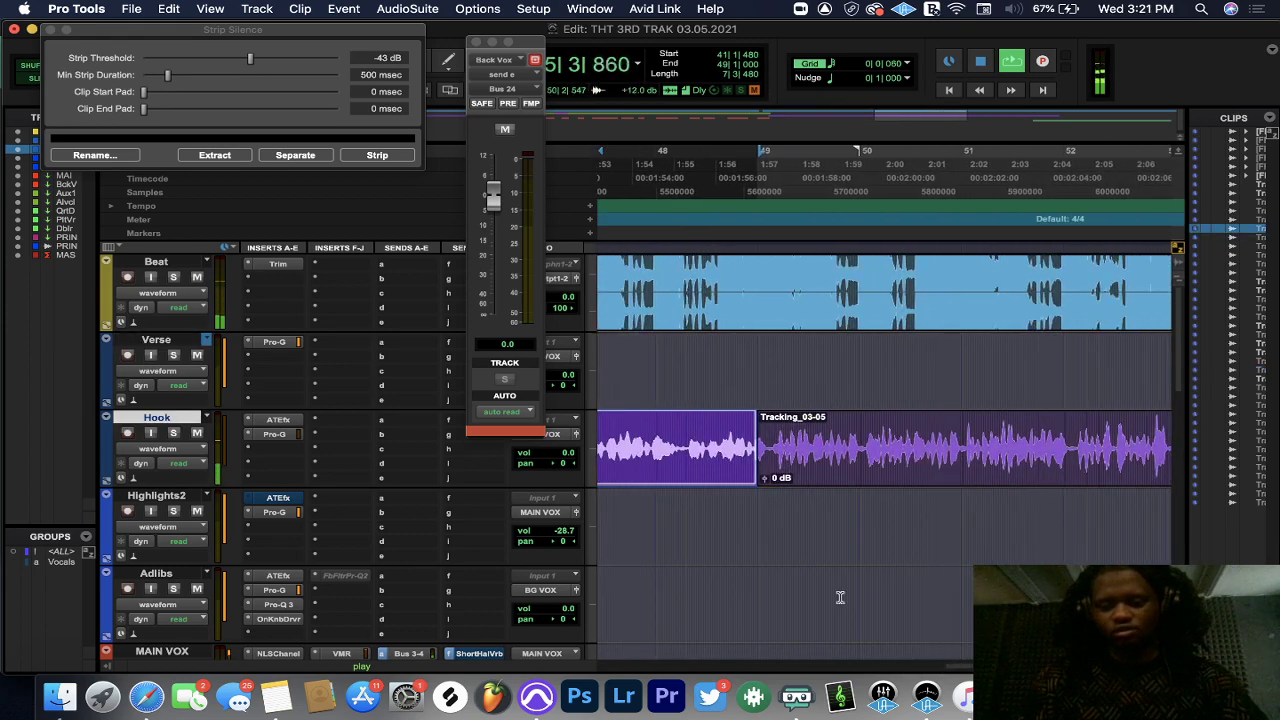
{"action": "scroll", "coordinate": [740, 515], "scroll_direction": "up", "scroll_amount": 4}
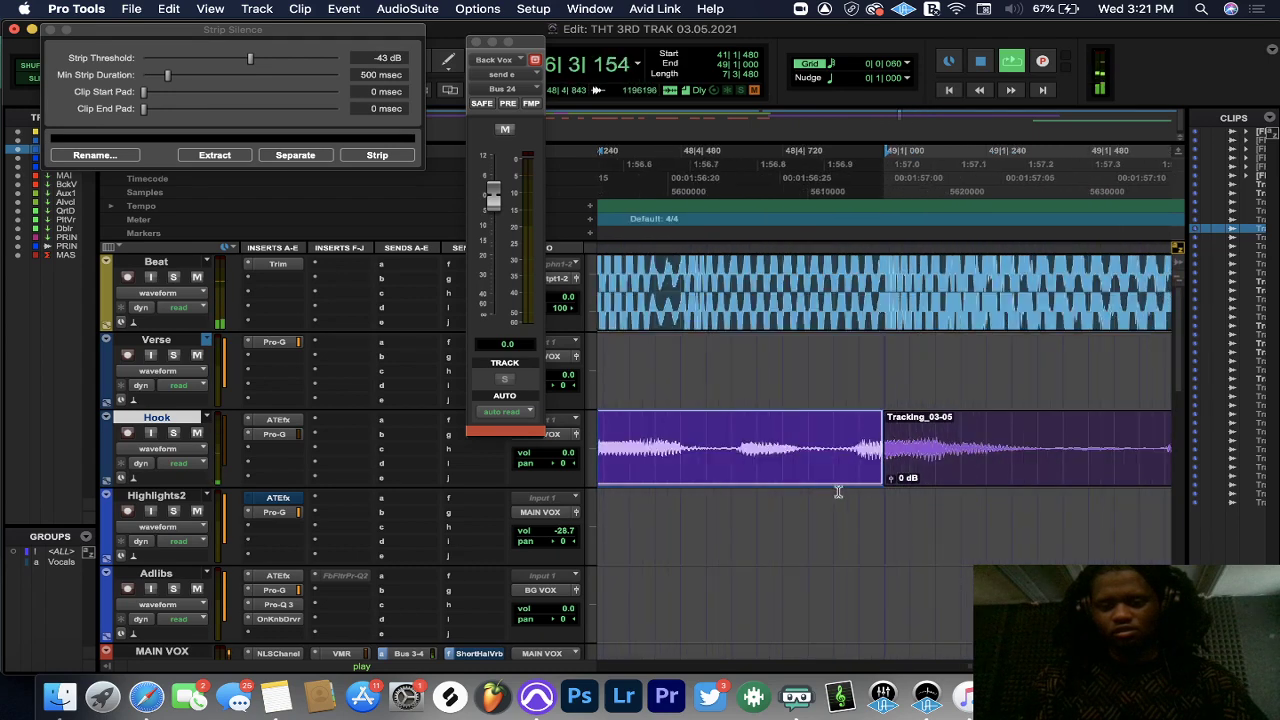
{"action": "mouse_move", "coordinate": [896, 440]}
{"action": "left_mouse_down"}
{"action": "mouse_move", "coordinate": [810, 442]}
{"action": "mouse_move", "coordinate": [783, 478]}
{"action": "mouse_move", "coordinate": [735, 488]}
{"action": "left_mouse_up"}
{"action": "left_click", "coordinate": [781, 480]}
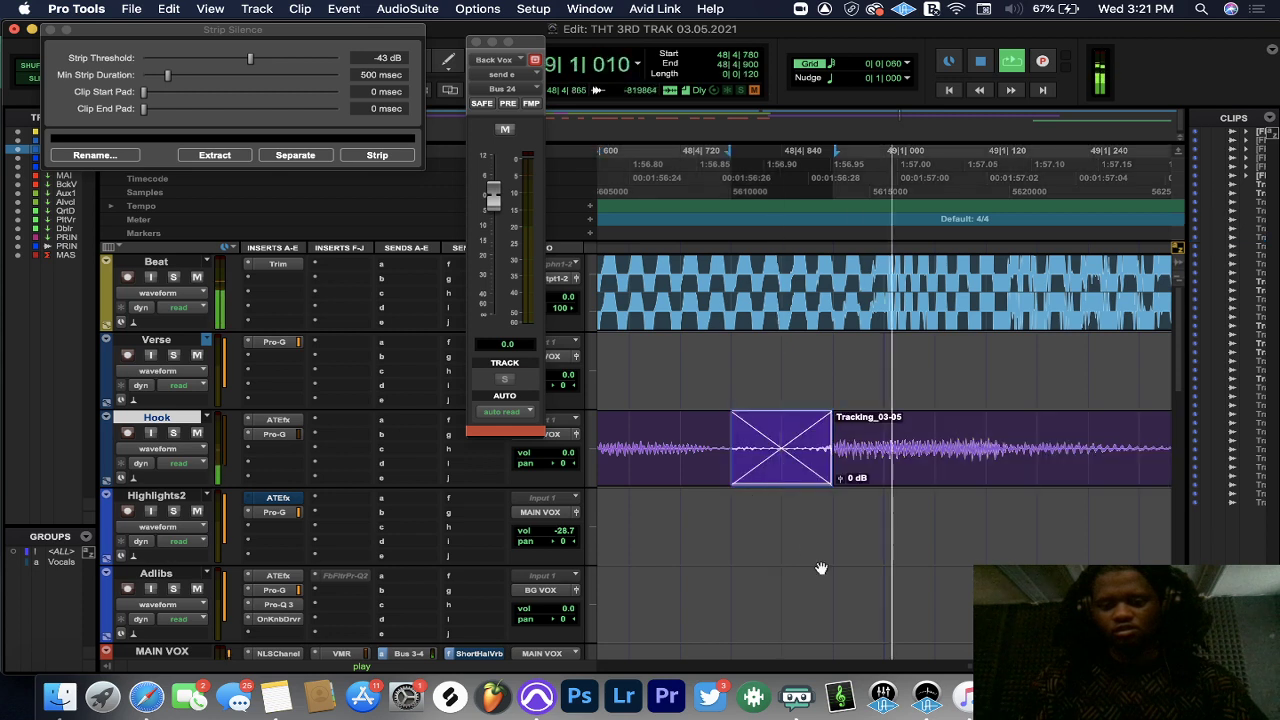
{"action": "left_click", "coordinate": [880, 66]}
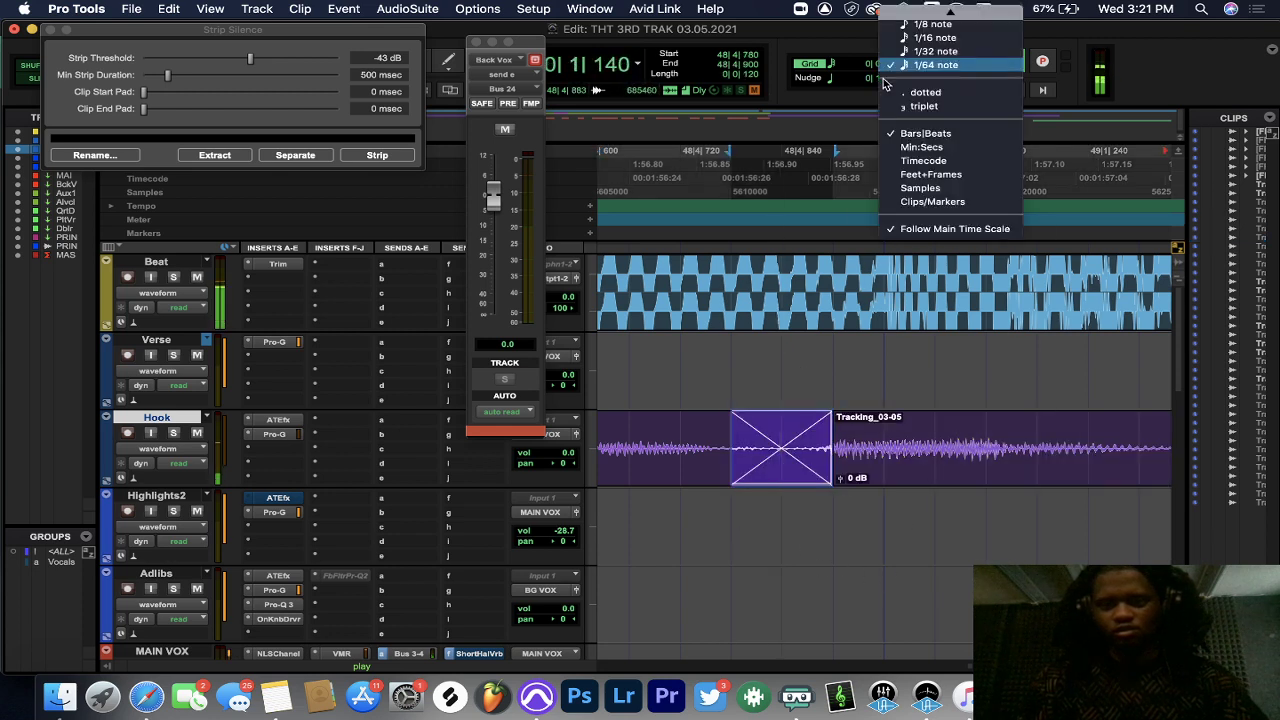
{"action": "left_click", "coordinate": [28, 88]}
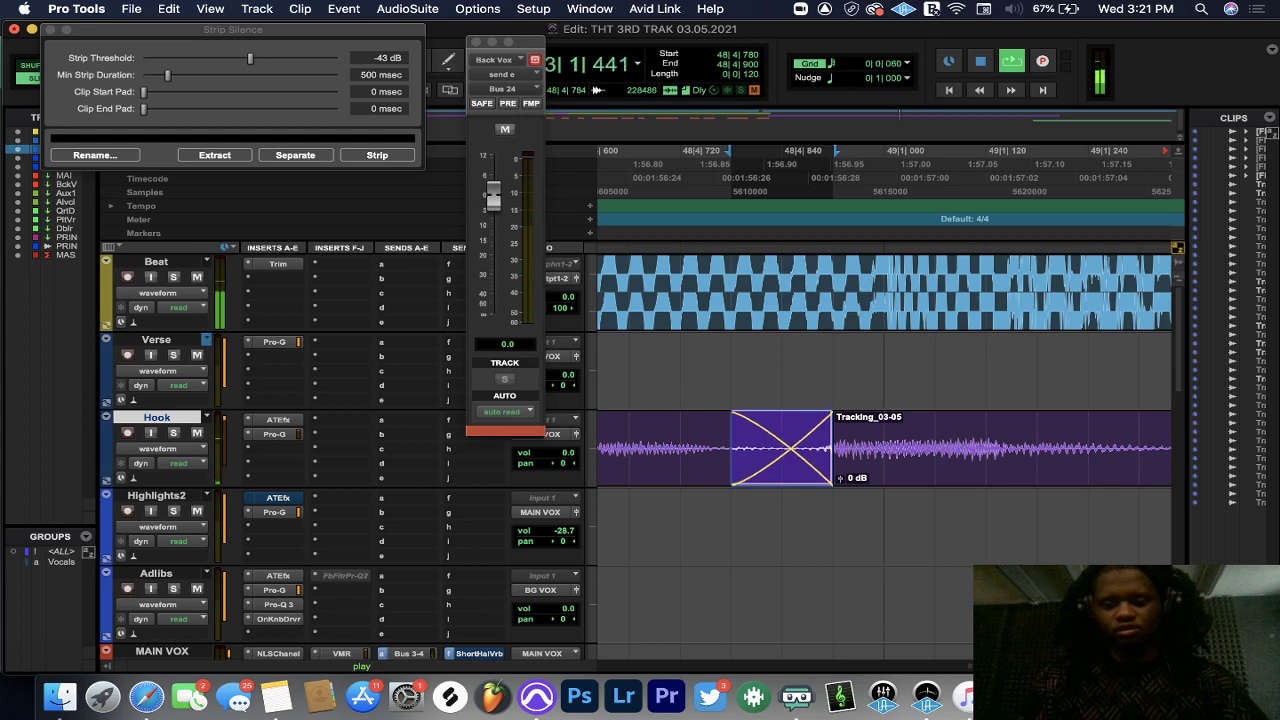
- Lengthen the fade-out on Hook clip Tracking_03-06 to start at about 57|1|726 and give it a curved slope
{"action": "scroll", "coordinate": [737, 456], "scroll_direction": "down", "scroll_amount": 8}
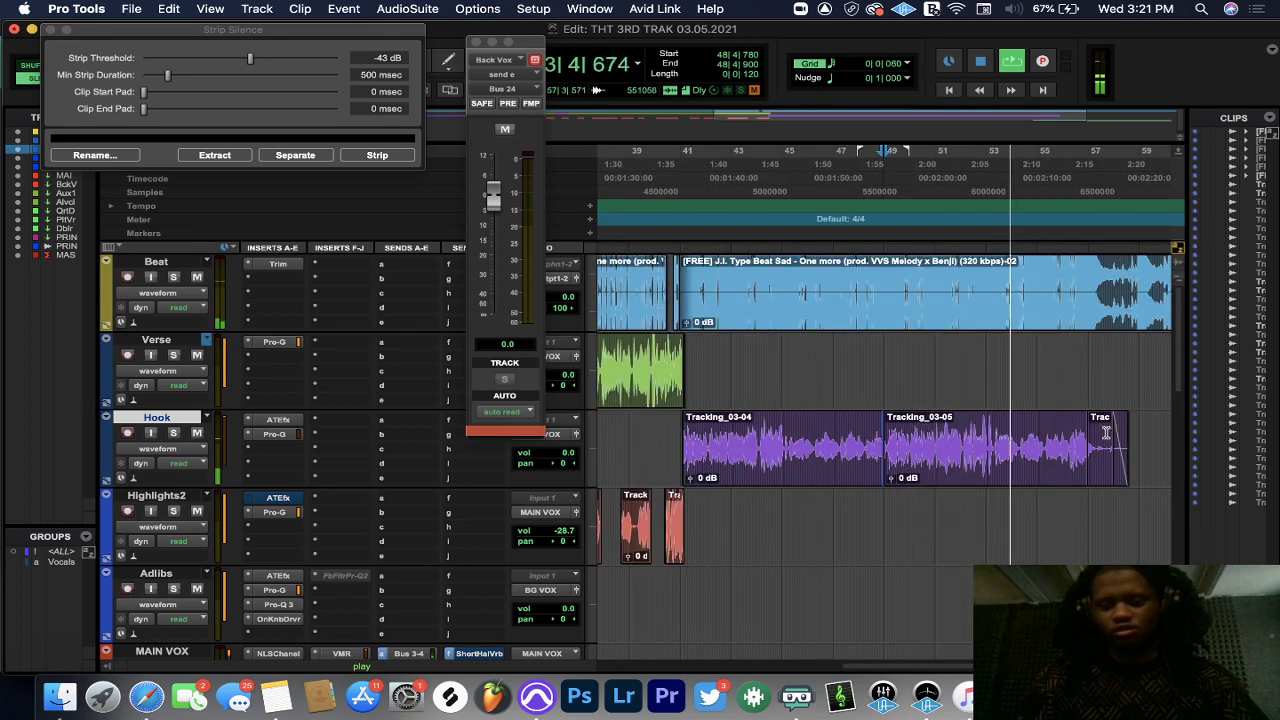
{"action": "scroll", "coordinate": [999, 396], "scroll_direction": "up", "scroll_amount": 6}
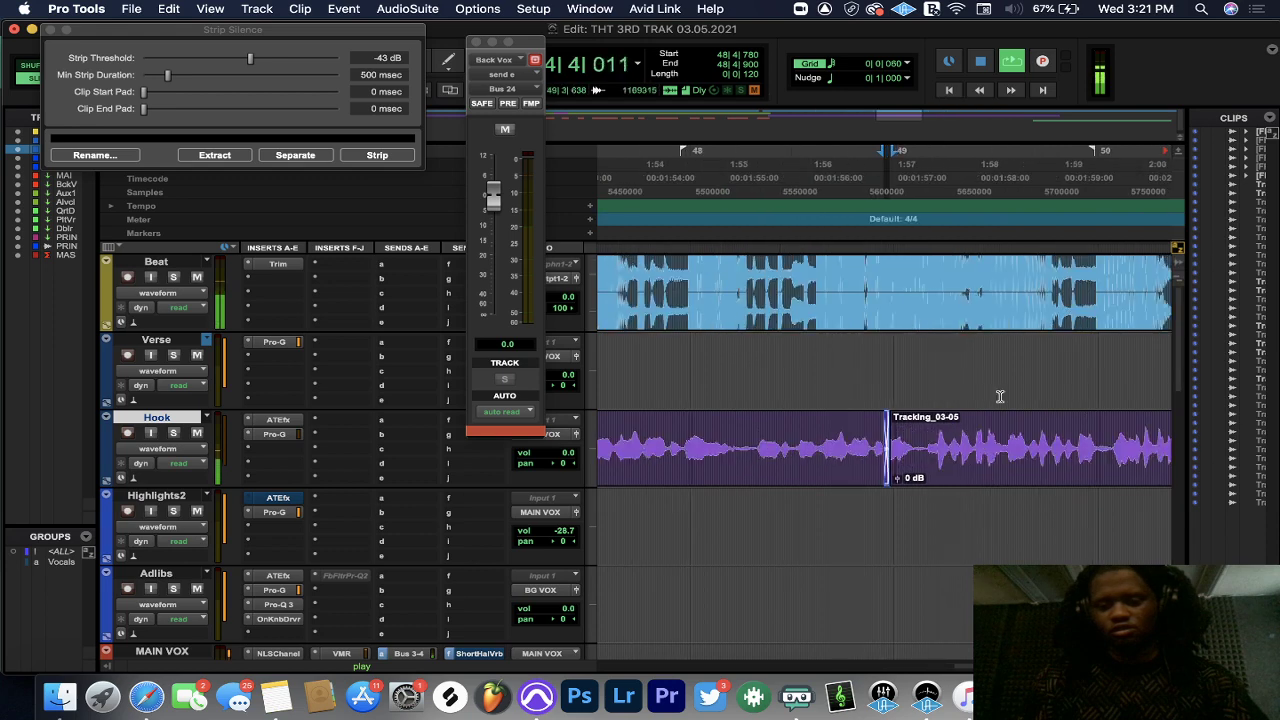
{"action": "left_click_drag", "start_coordinate": [952, 668], "coordinate": [1000, 668]}
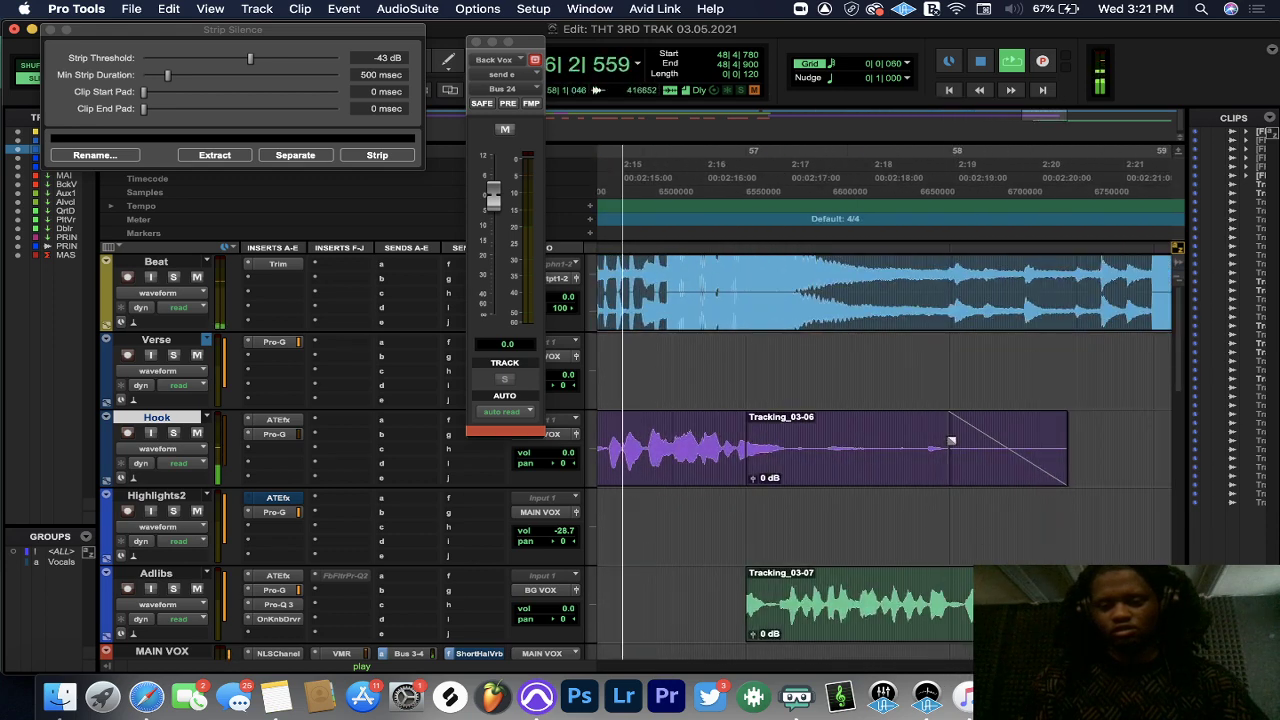
{"action": "left_click_drag", "start_coordinate": [950, 452], "coordinate": [790, 470]}
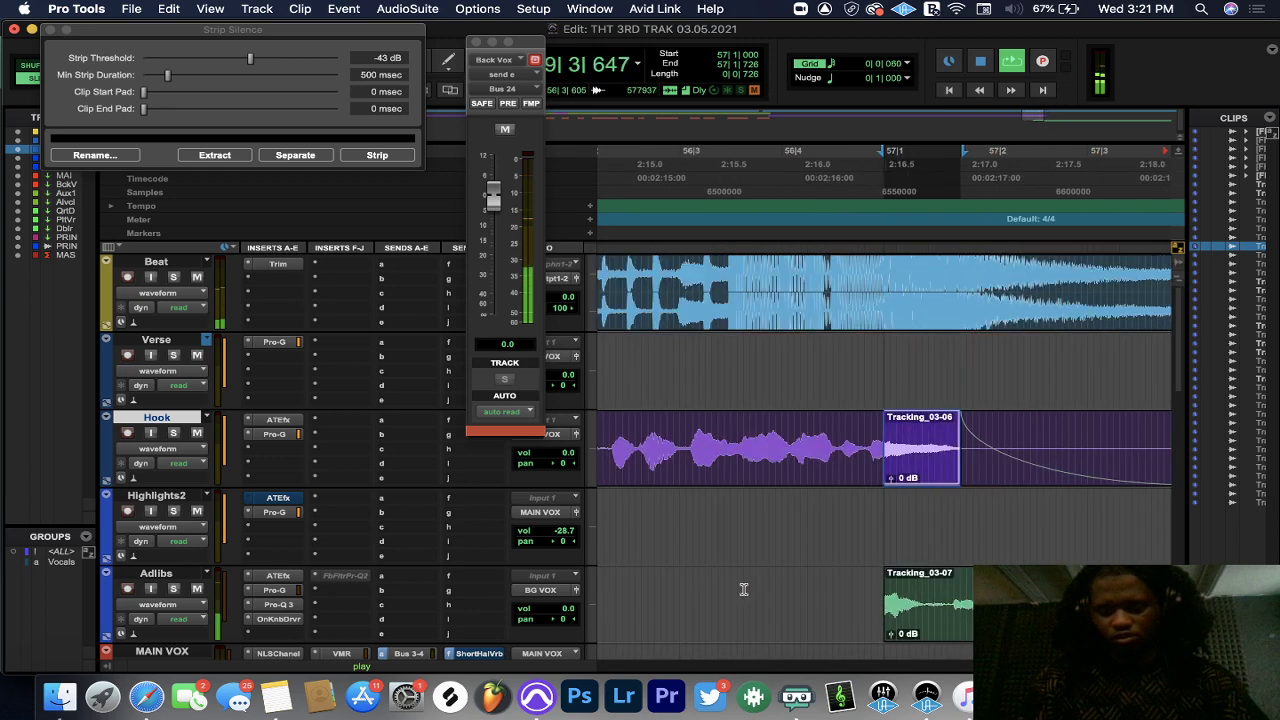
{"action": "key", "text": "super+bracketleft"}
{"action": "key", "text": "super+bracketleft"}
{"action": "key", "text": "super+bracketleft"}
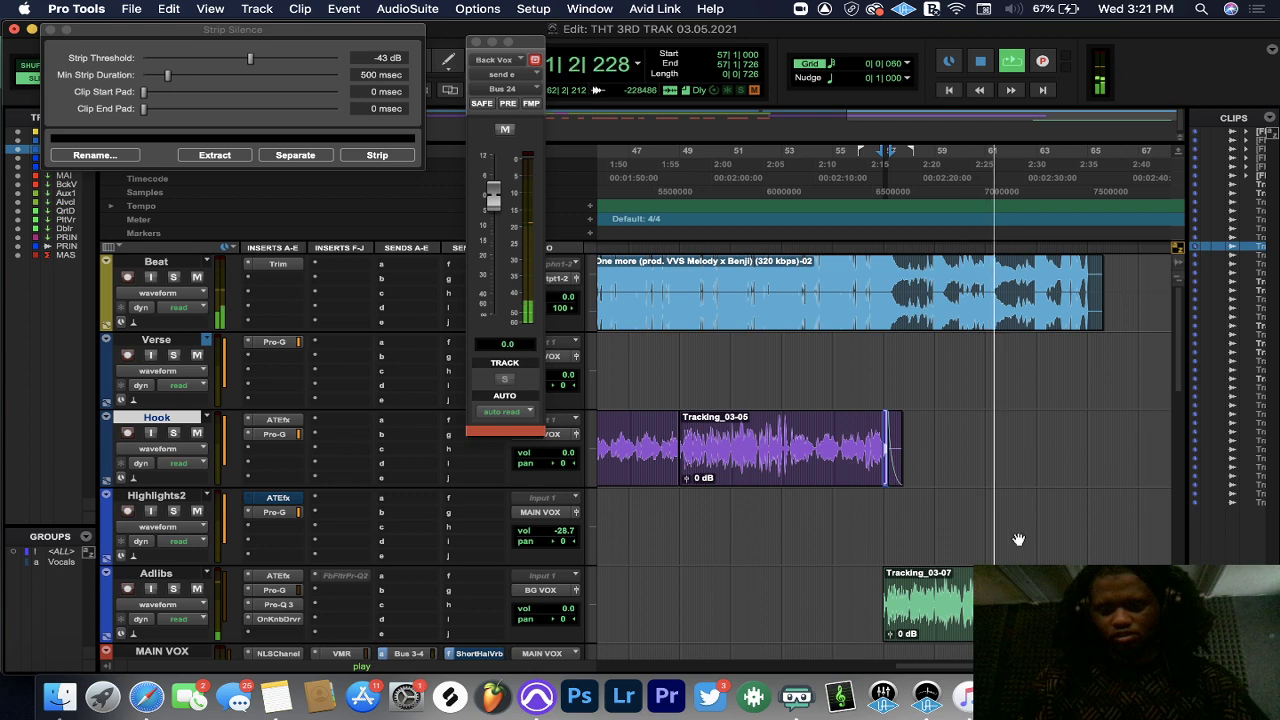
- Open the Adlibs track's OneKnob Driver insert and restart playback from the beginning of the session
{"action": "left_click", "coordinate": [274, 621]}
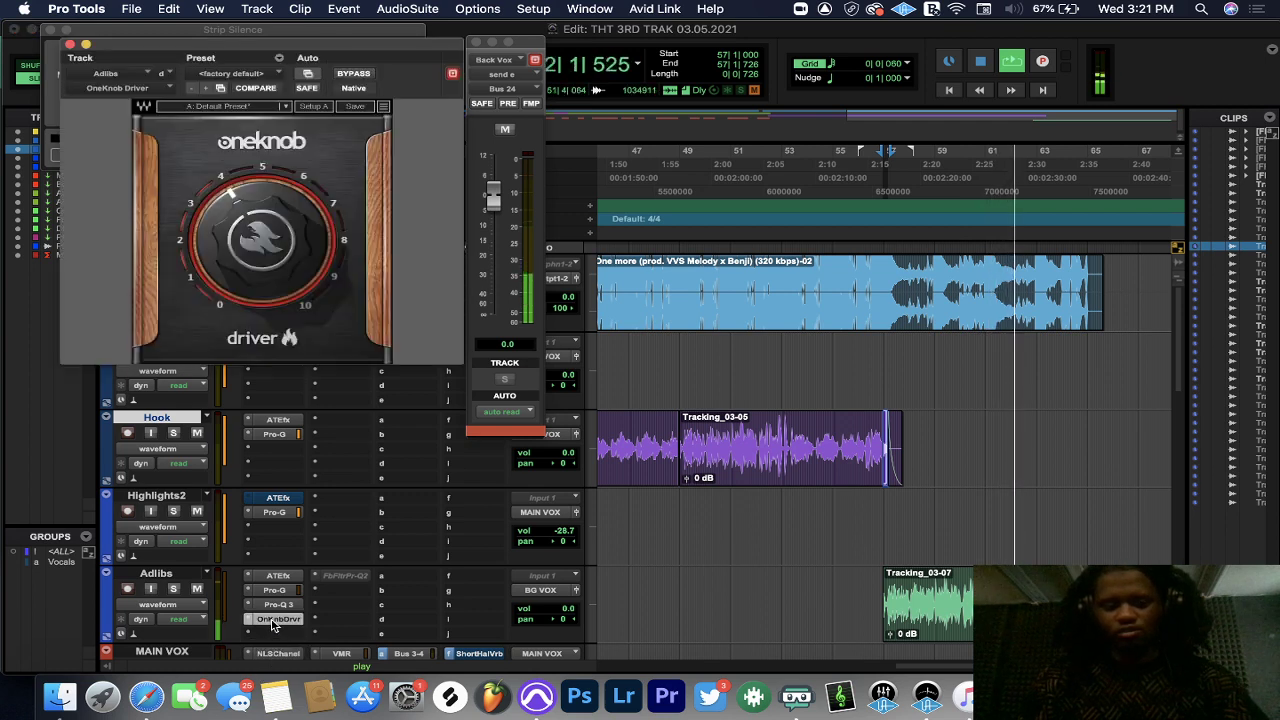
{"action": "key", "text": "space"}
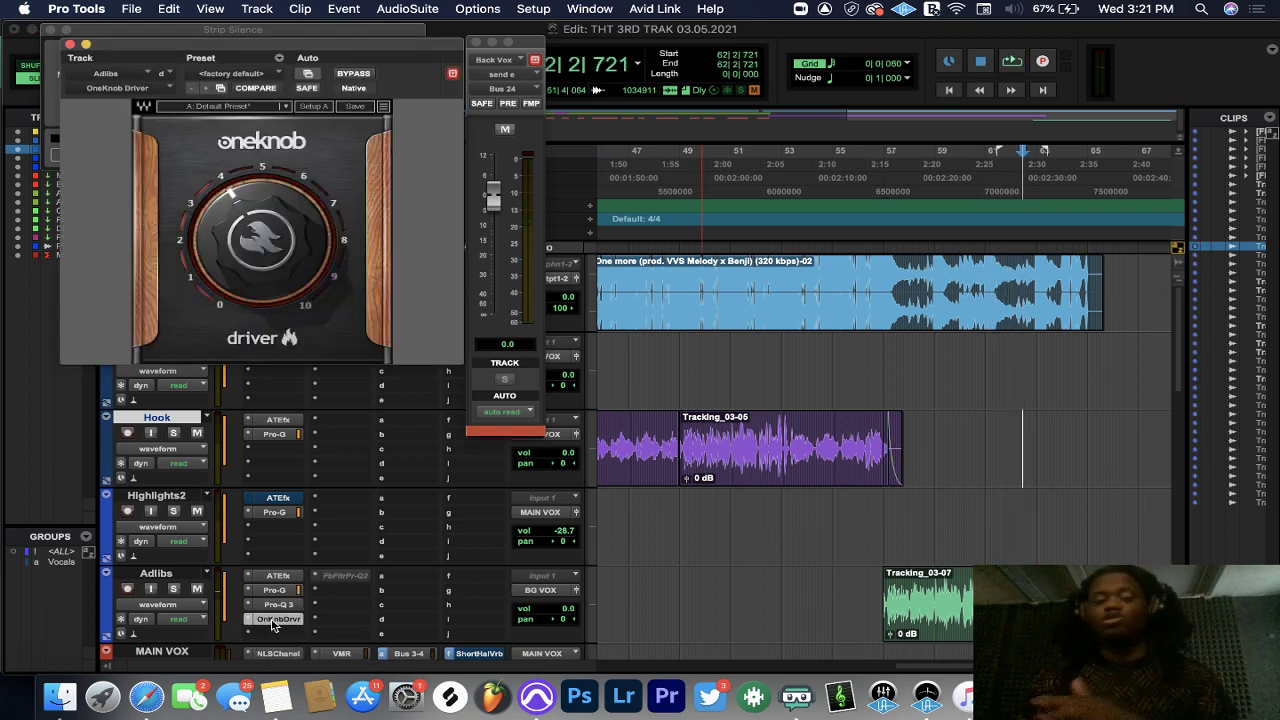
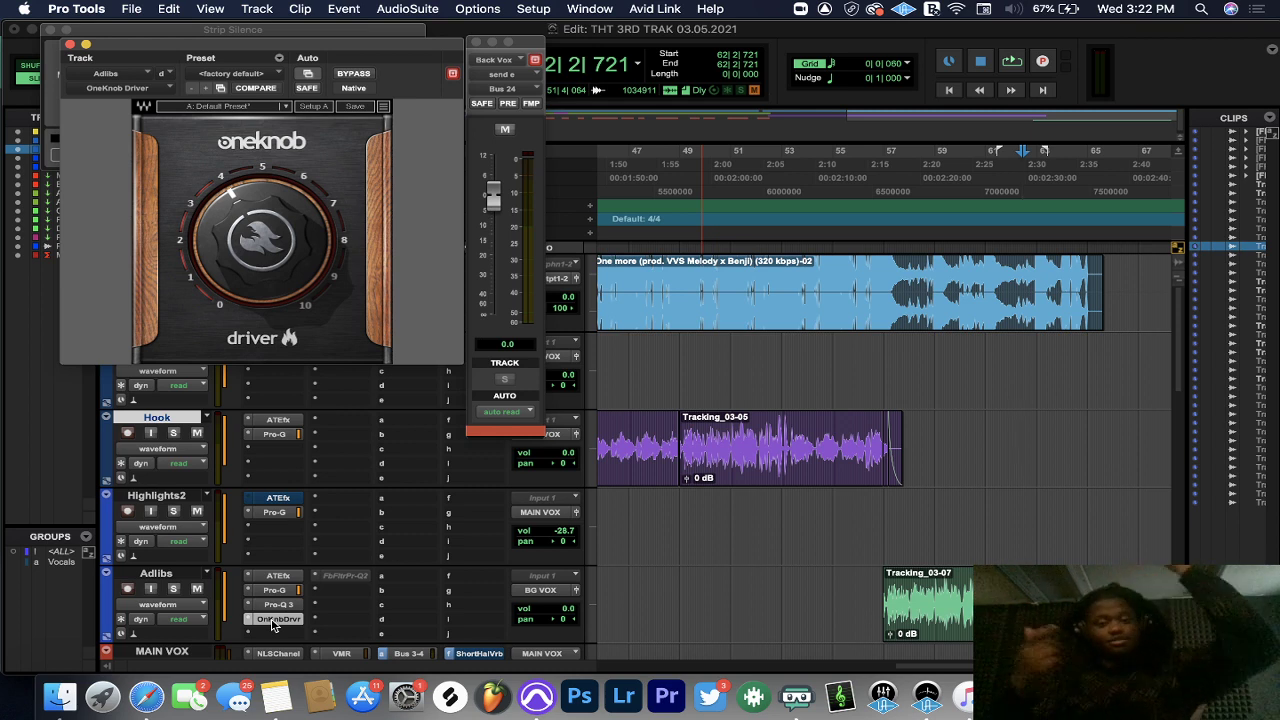
{"action": "key", "text": "Return"}
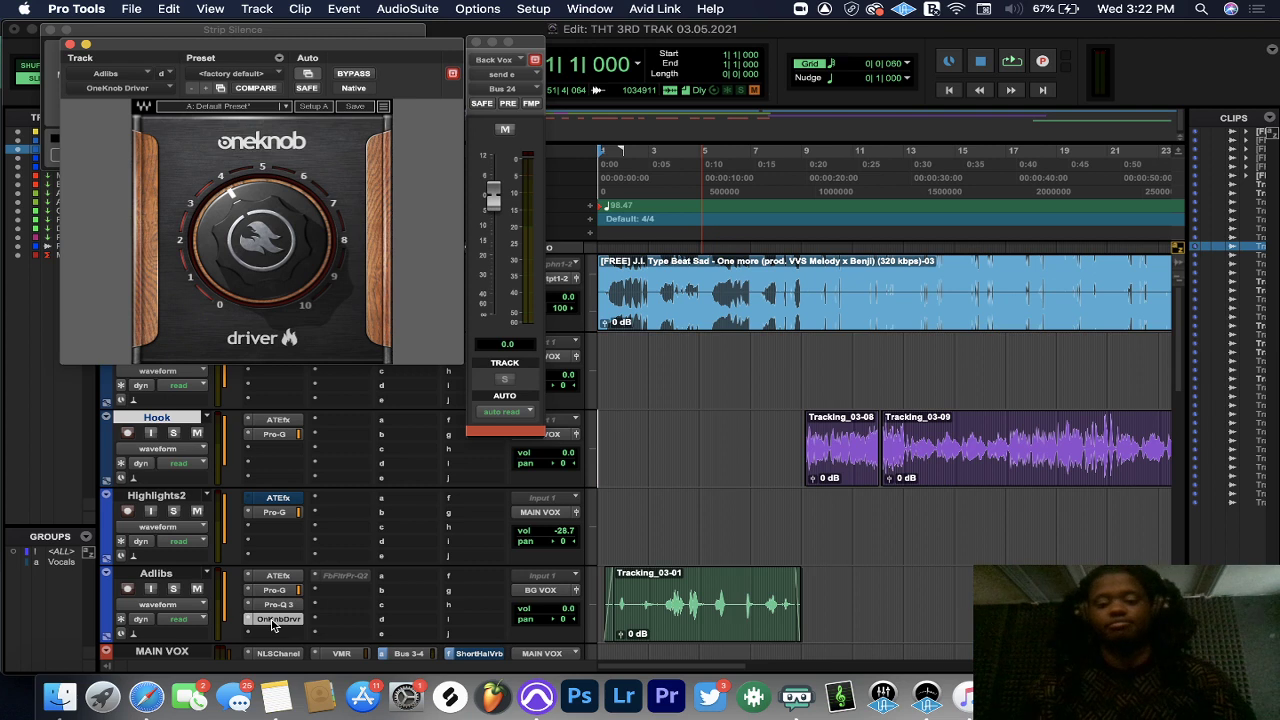
{"action": "key", "text": "space"}
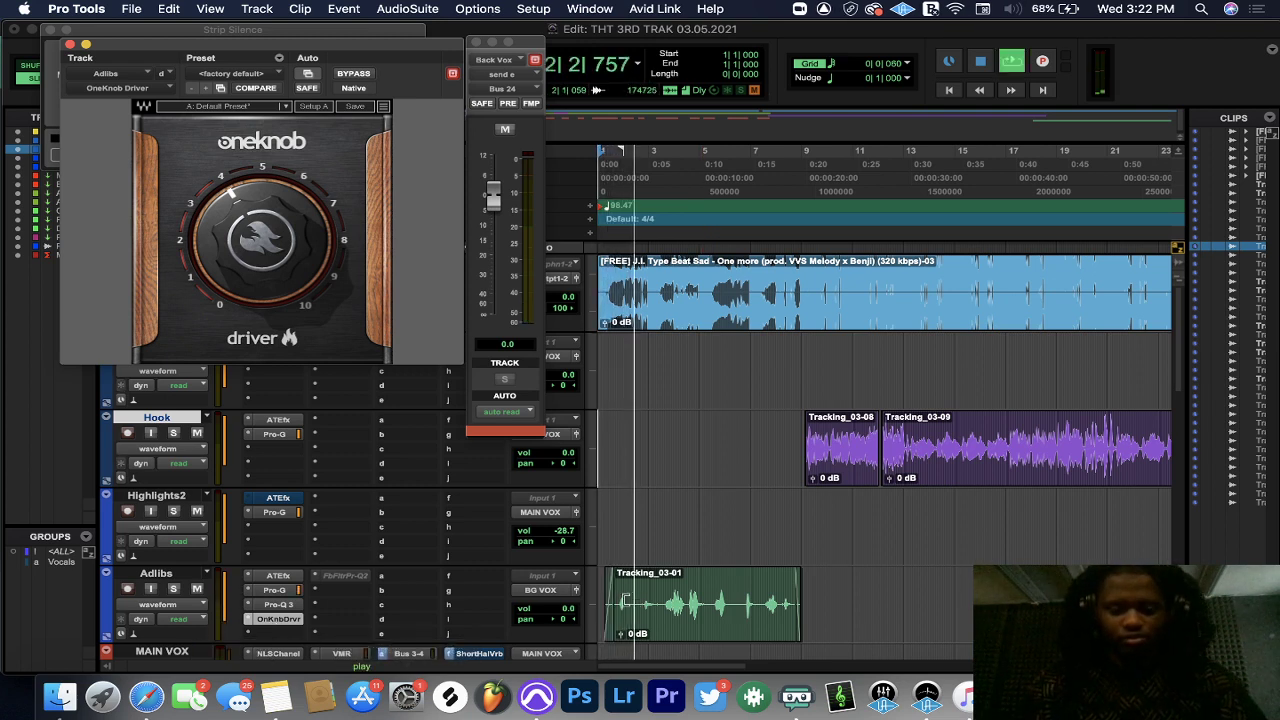
- Trim the start of Adlibs clip Tracking_03-01 to 1|4|279, keeping a short fade-in up to 1|4|515
{"action": "key", "text": "super+bracketright"}
{"action": "key", "text": "super+bracketright"}
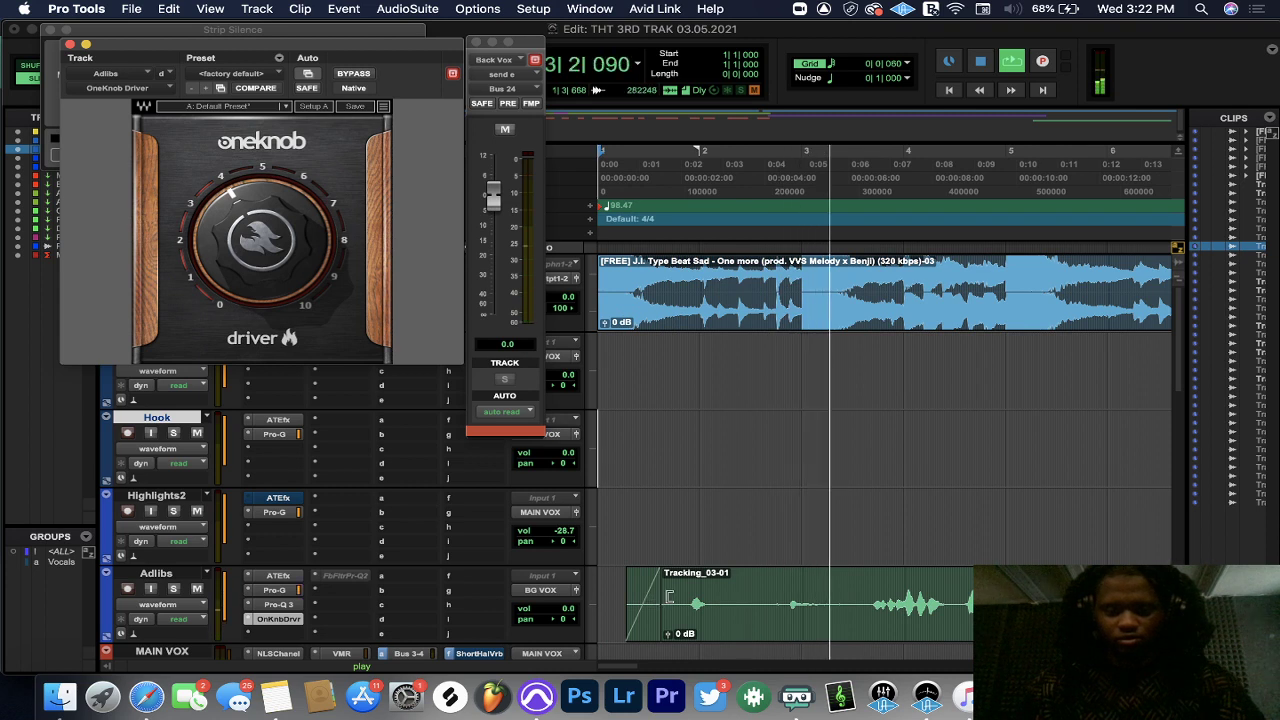
{"action": "left_click", "coordinate": [668, 600]}
{"action": "mouse_move", "coordinate": [669, 596]}
{"action": "left_mouse_down"}
{"action": "mouse_move", "coordinate": [659, 586]}
{"action": "mouse_move", "coordinate": [683, 590]}
{"action": "left_mouse_up"}
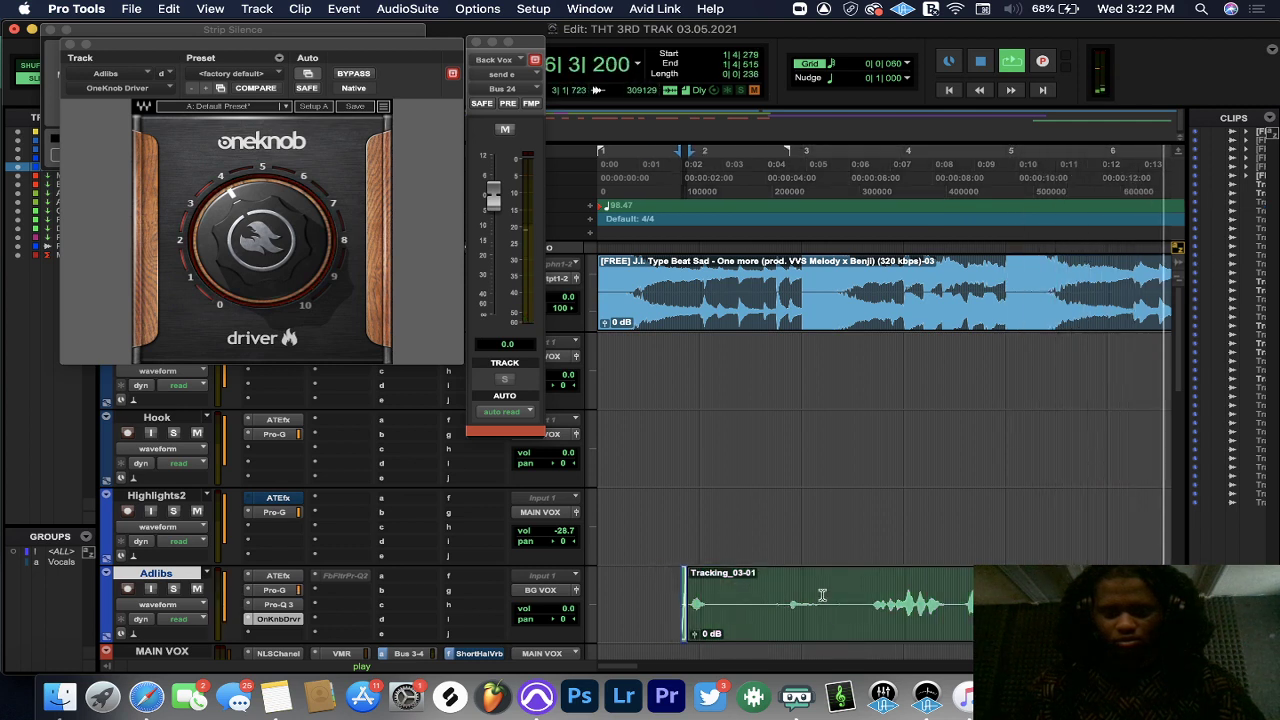
{"action": "left_click", "coordinate": [693, 236]}
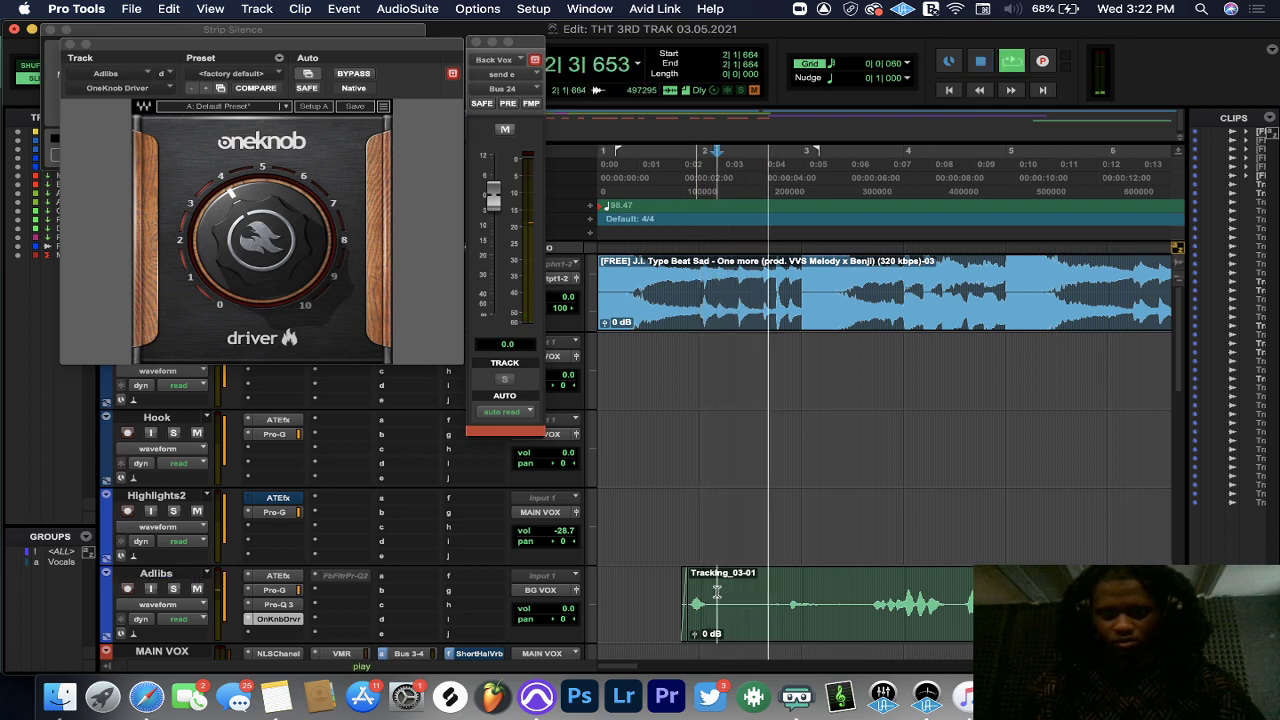
- Trim the end of Adlibs clip Tracking_03-01 to 8|3|677 with a short curved fade-out starting at 8|3|408
{"action": "left_click_drag", "start_coordinate": [718, 600], "coordinate": [768, 598]}
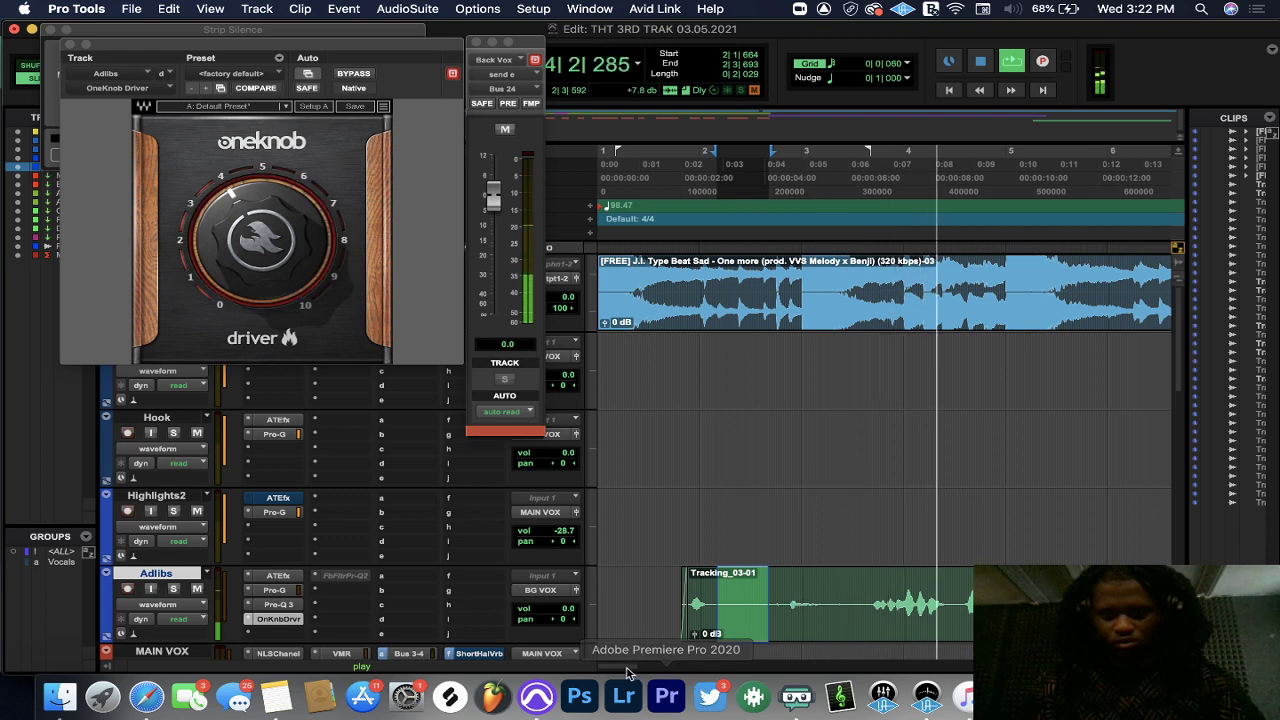
{"action": "left_click_drag", "start_coordinate": [620, 668], "coordinate": [668, 670]}
{"action": "left_click_drag", "start_coordinate": [758, 590], "coordinate": [773, 585]}
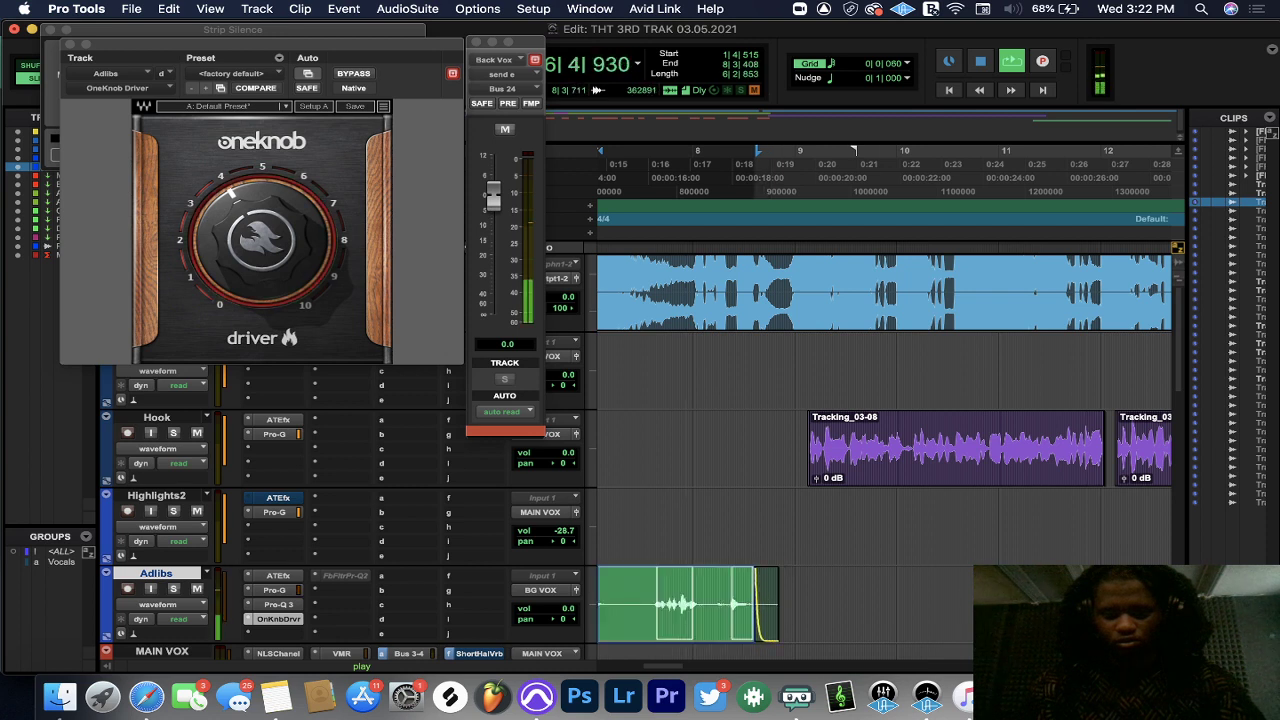
{"action": "left_click", "coordinate": [765, 595]}
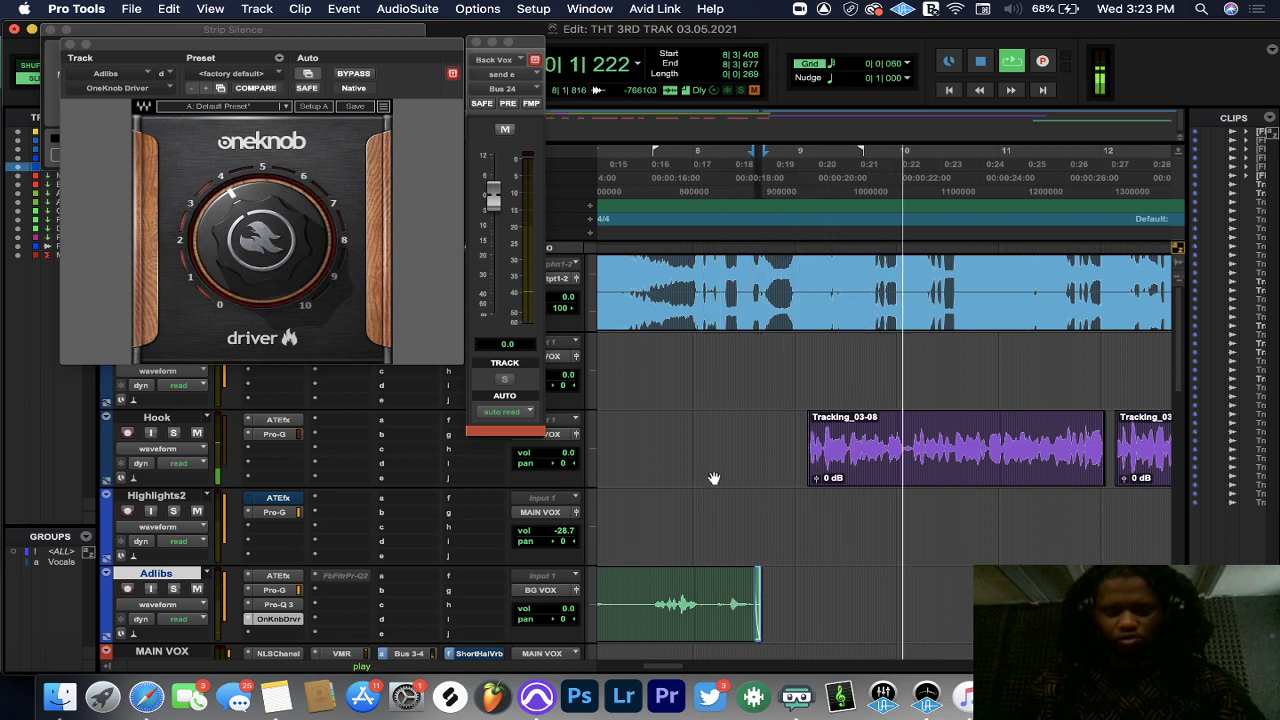
{"action": "key", "text": "super+bracketleft"}
{"action": "key", "text": "super+bracketleft"}
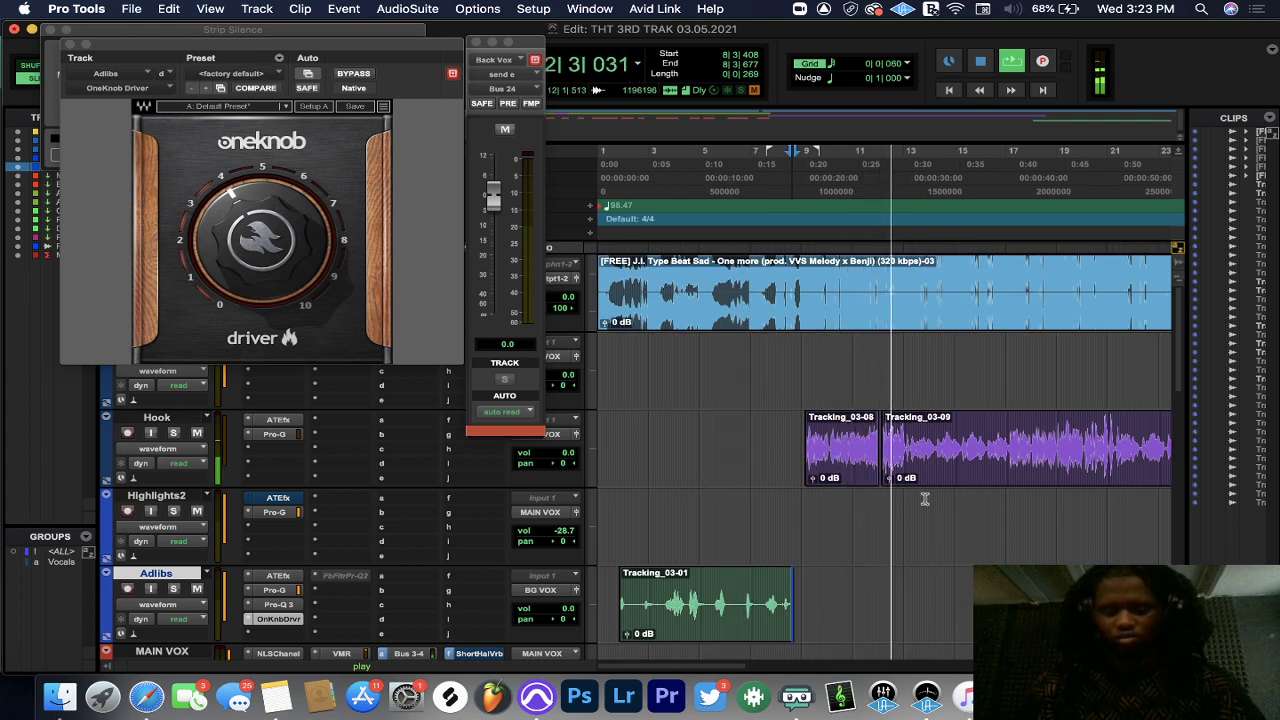
- Examine the fade-out at the end of Adlibs clip Tracking_03-01 up close and against the surrounding clips
{"action": "key", "text": "space"}
{"action": "key", "text": "space"}
{"action": "key", "text": "super+bracketright"}
{"action": "key", "text": "super+bracketright"}
{"action": "key", "text": "super+bracketright"}
{"action": "key", "text": "super+bracketright"}
{"action": "key", "text": "super+bracketright"}
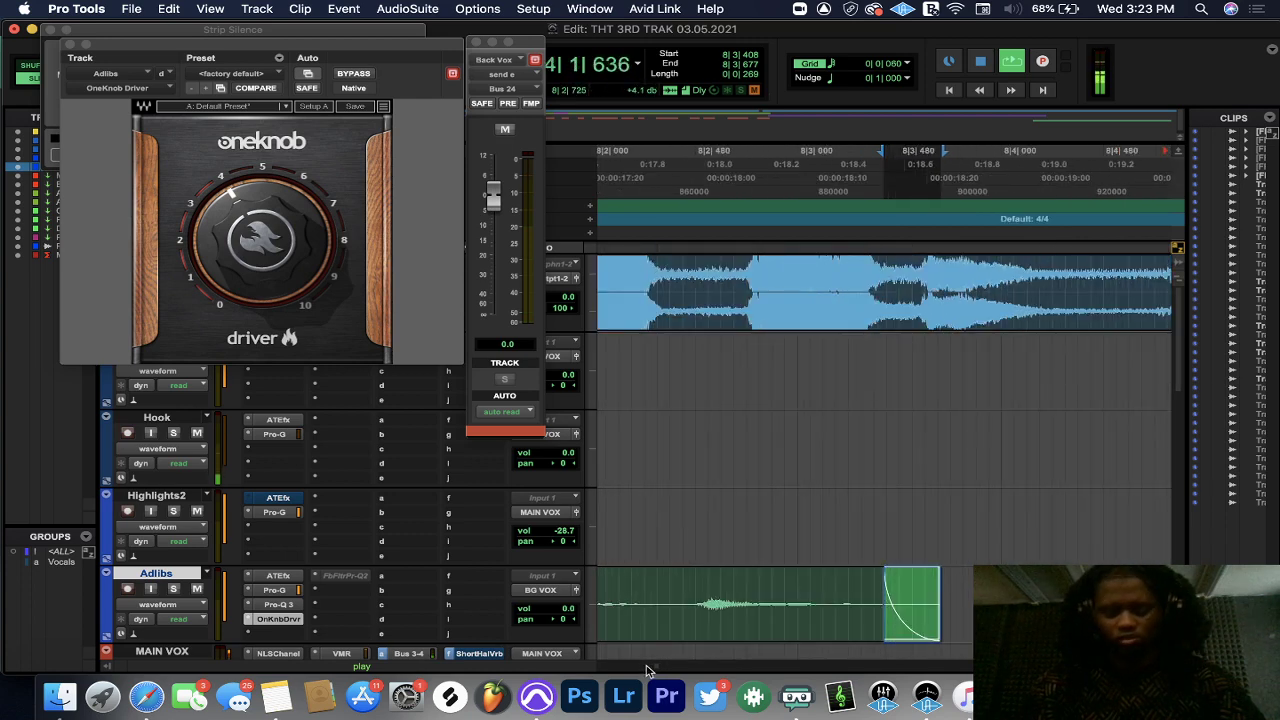
{"action": "key", "text": "super+bracketleft"}
{"action": "key", "text": "super+bracketleft"}
{"action": "key", "text": "super+bracketleft"}
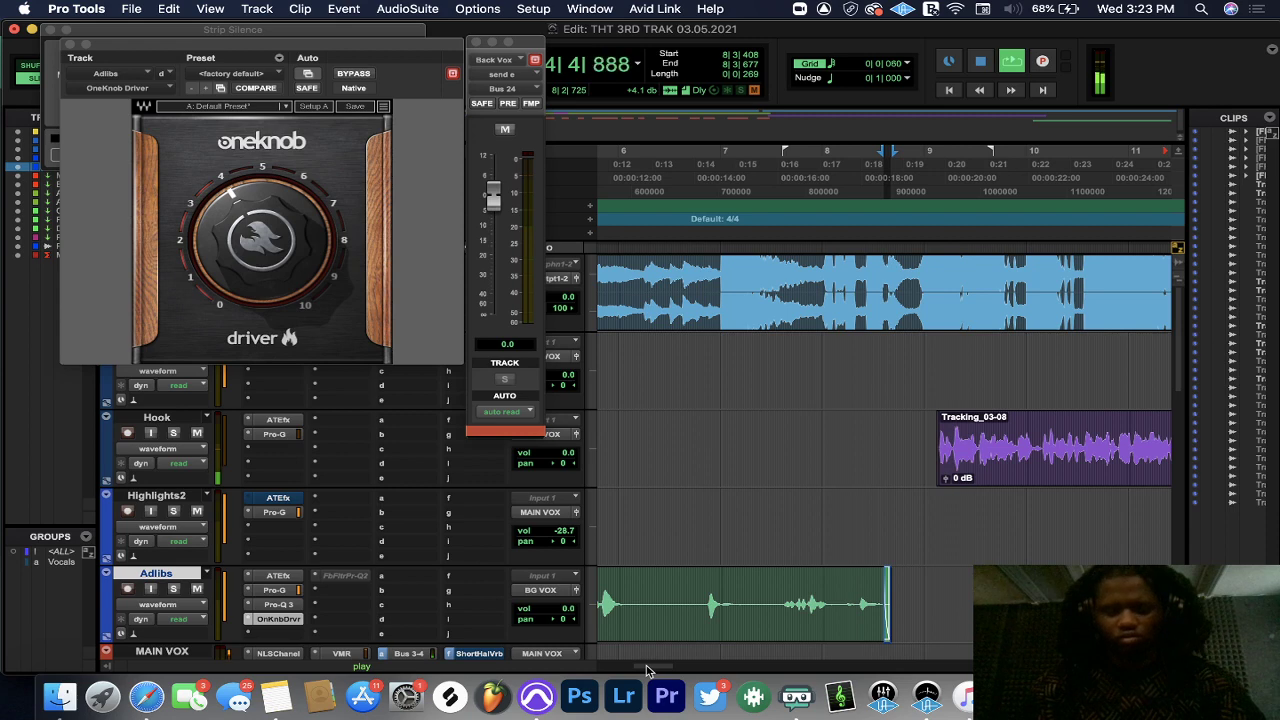
{"action": "key", "text": "super+bracketleft"}
{"action": "key", "text": "super+bracketleft"}
- Route the outputs of the tracks from Aux 1 through Dblr to the PRINT (Stereo) bus
{"action": "scroll", "coordinate": [340, 510], "scroll_direction": "down", "scroll_amount": 3}
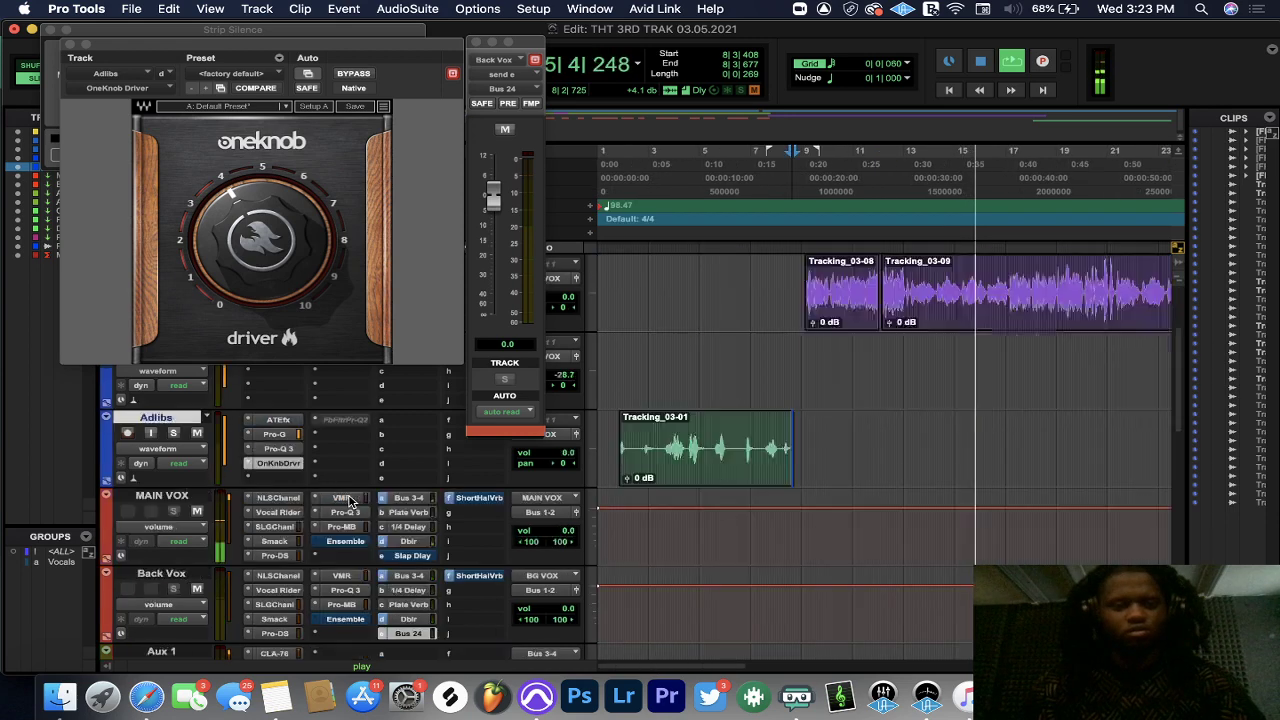
{"action": "scroll", "coordinate": [350, 500], "scroll_direction": "down", "scroll_amount": 4}
{"action": "scroll", "coordinate": [350, 500], "scroll_direction": "down", "scroll_amount": 1}
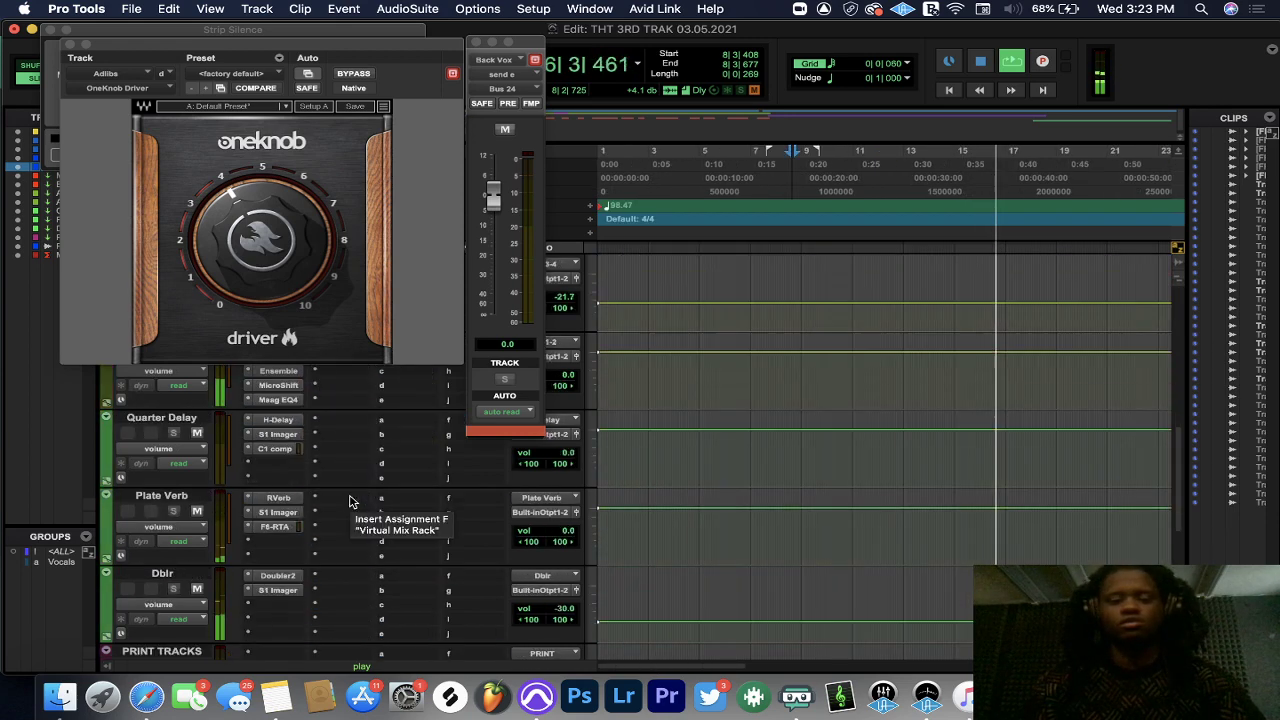
{"action": "scroll", "coordinate": [350, 500], "scroll_direction": "down", "scroll_amount": 1}
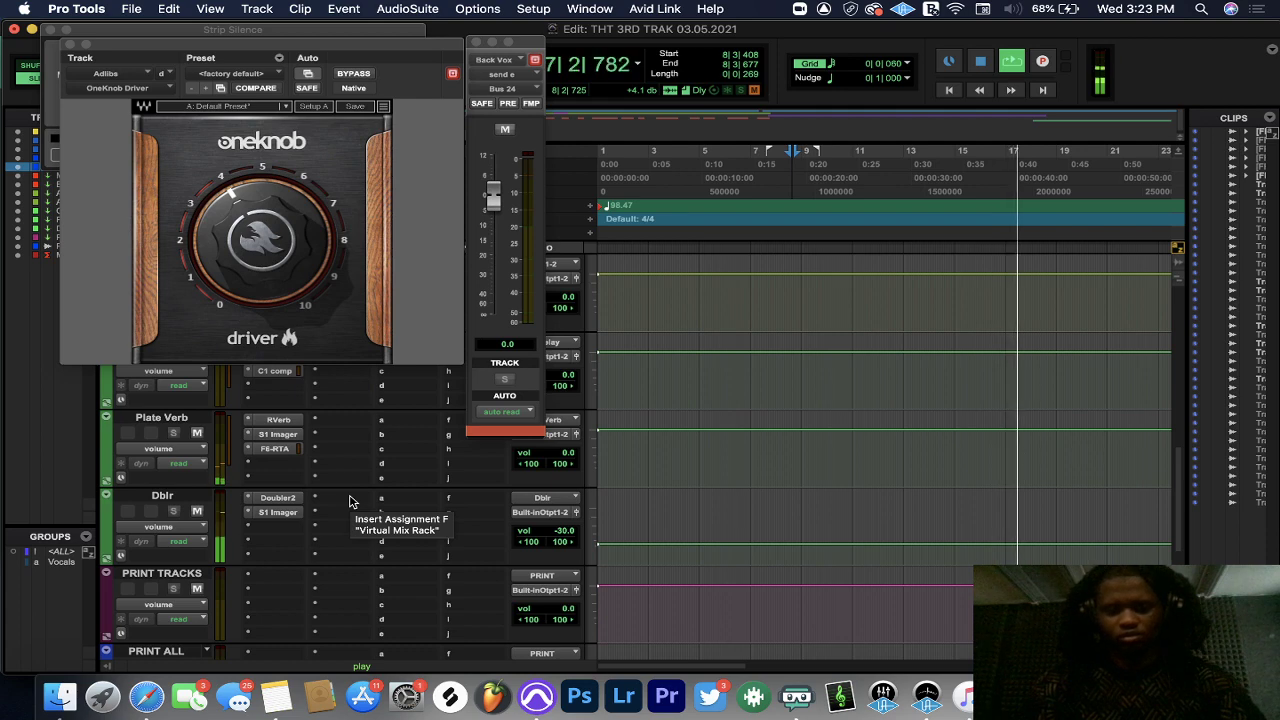
{"action": "scroll", "coordinate": [355, 505], "scroll_direction": "up", "scroll_amount": 3}
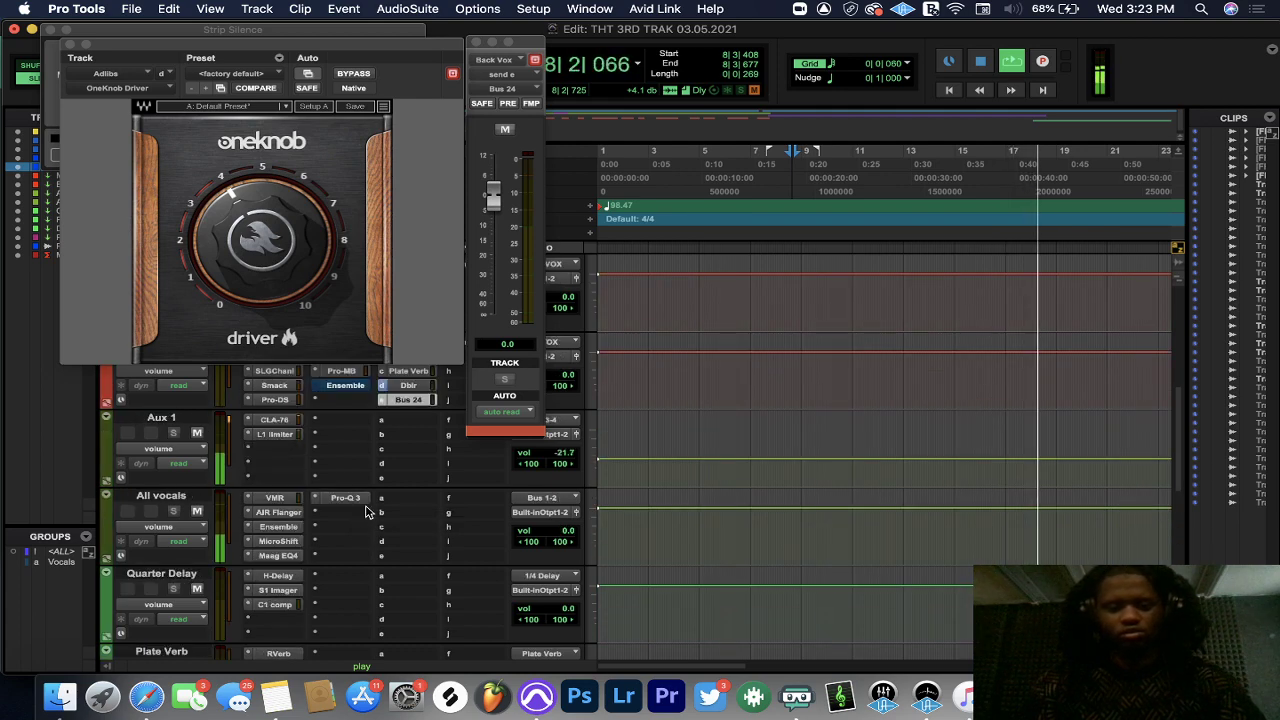
{"action": "scroll", "coordinate": [365, 512], "scroll_direction": "up", "scroll_amount": 2}
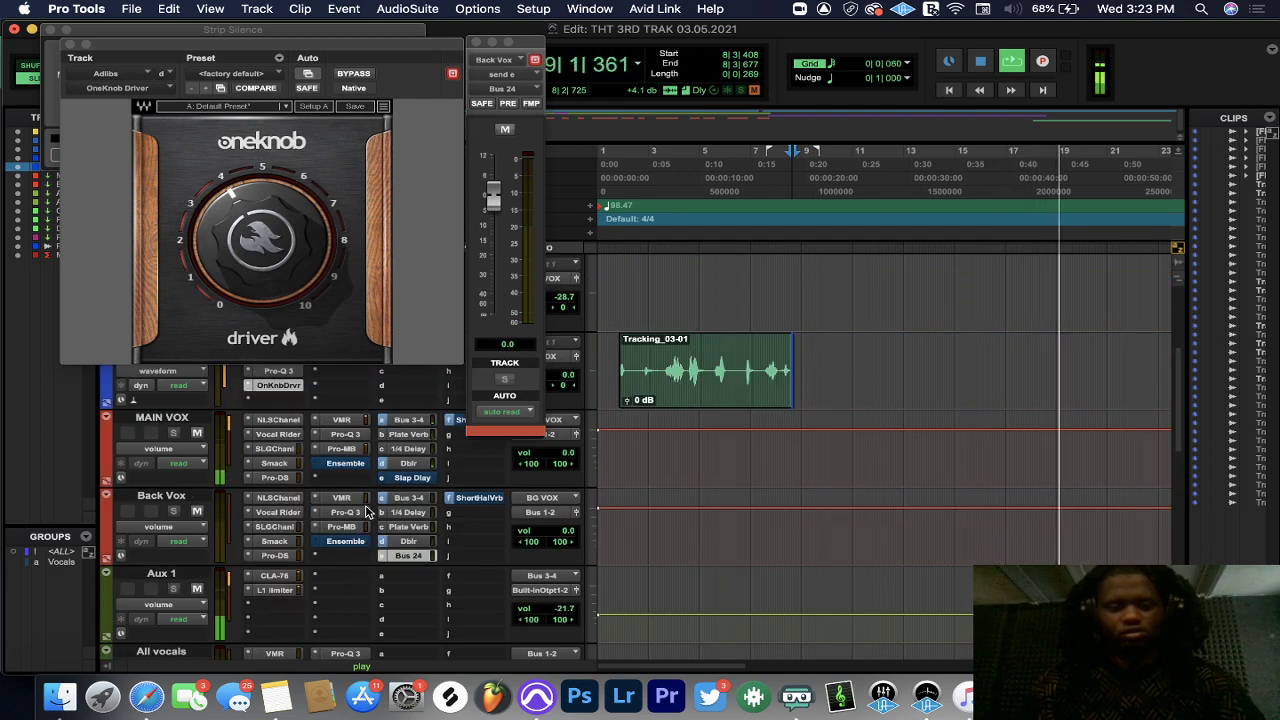
{"action": "scroll", "coordinate": [367, 512], "scroll_direction": "down", "scroll_amount": 1}
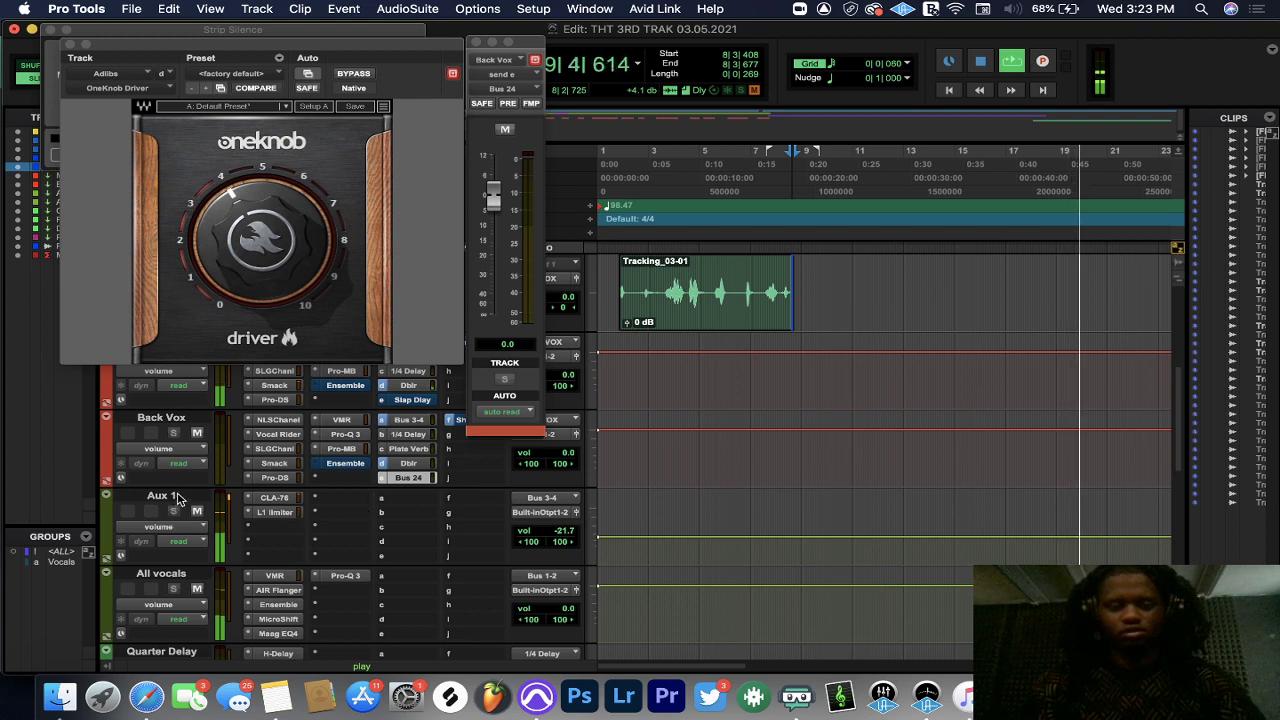
{"action": "scroll", "coordinate": [175, 500], "scroll_direction": "down", "scroll_amount": 4}
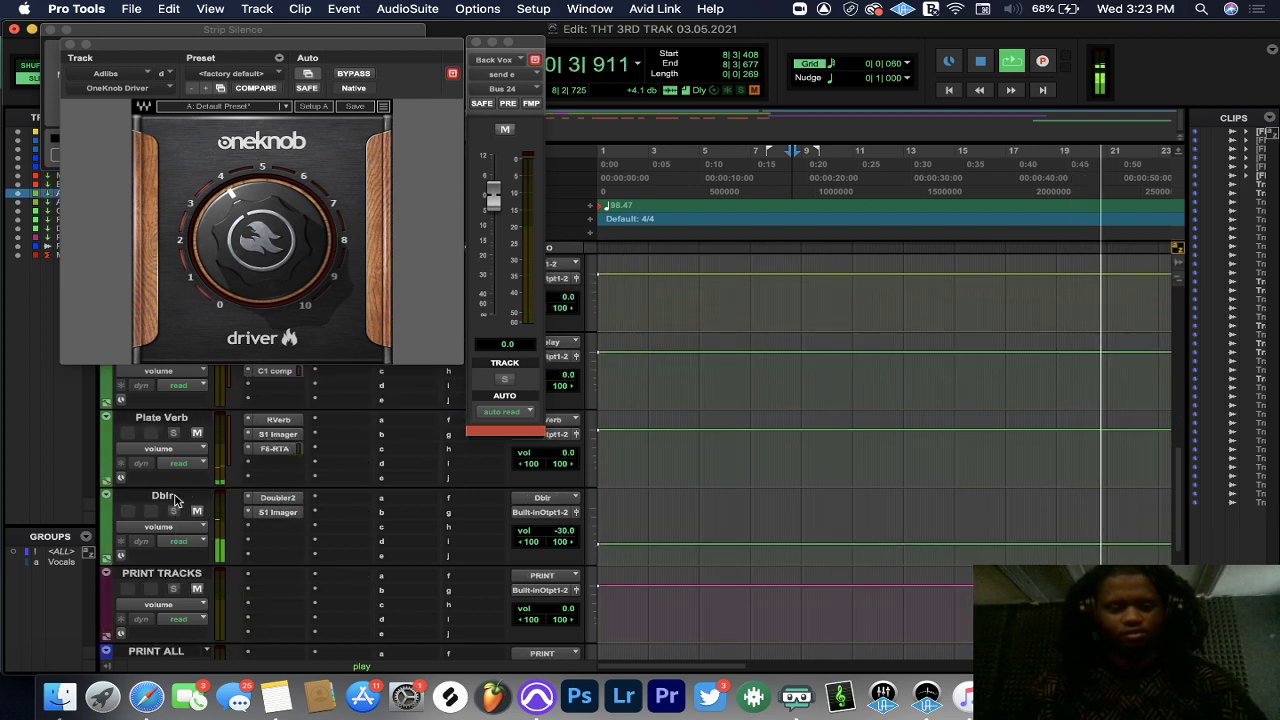
{"action": "left_click", "coordinate": [175, 500], "text": "shift"}
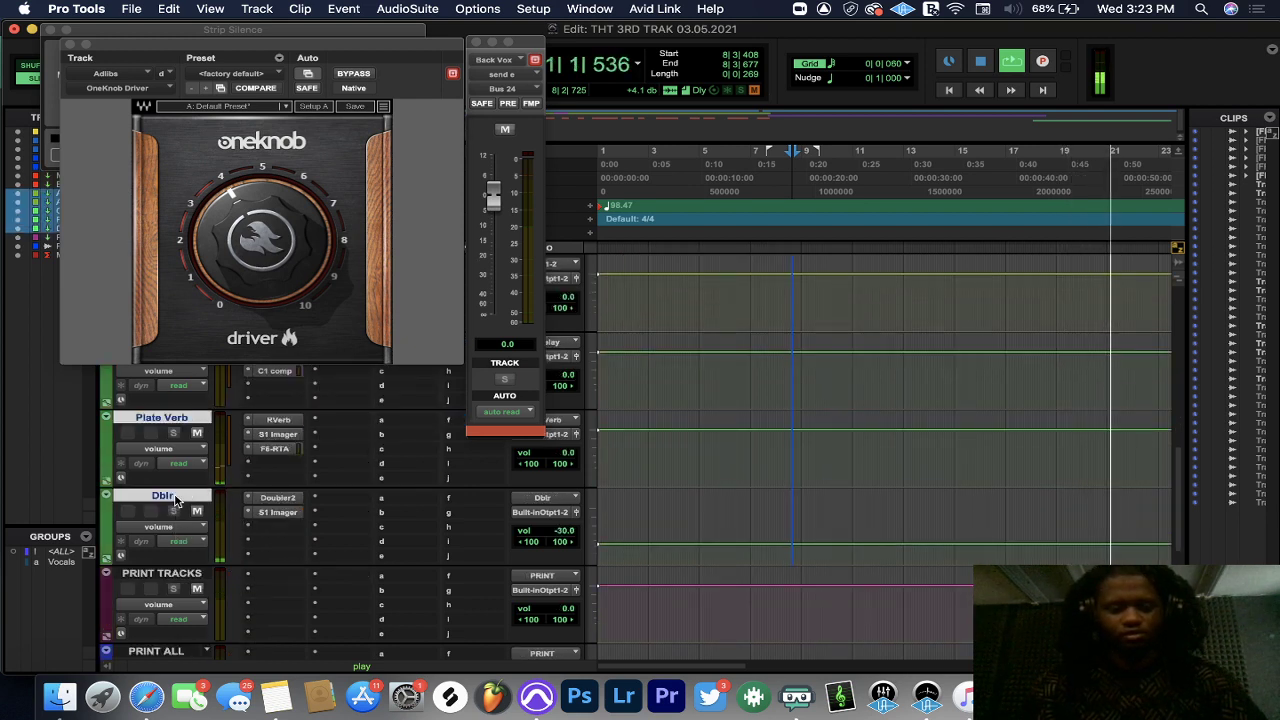
{"action": "left_click", "coordinate": [540, 512]}
{"action": "mouse_move", "coordinate": [547, 526]}
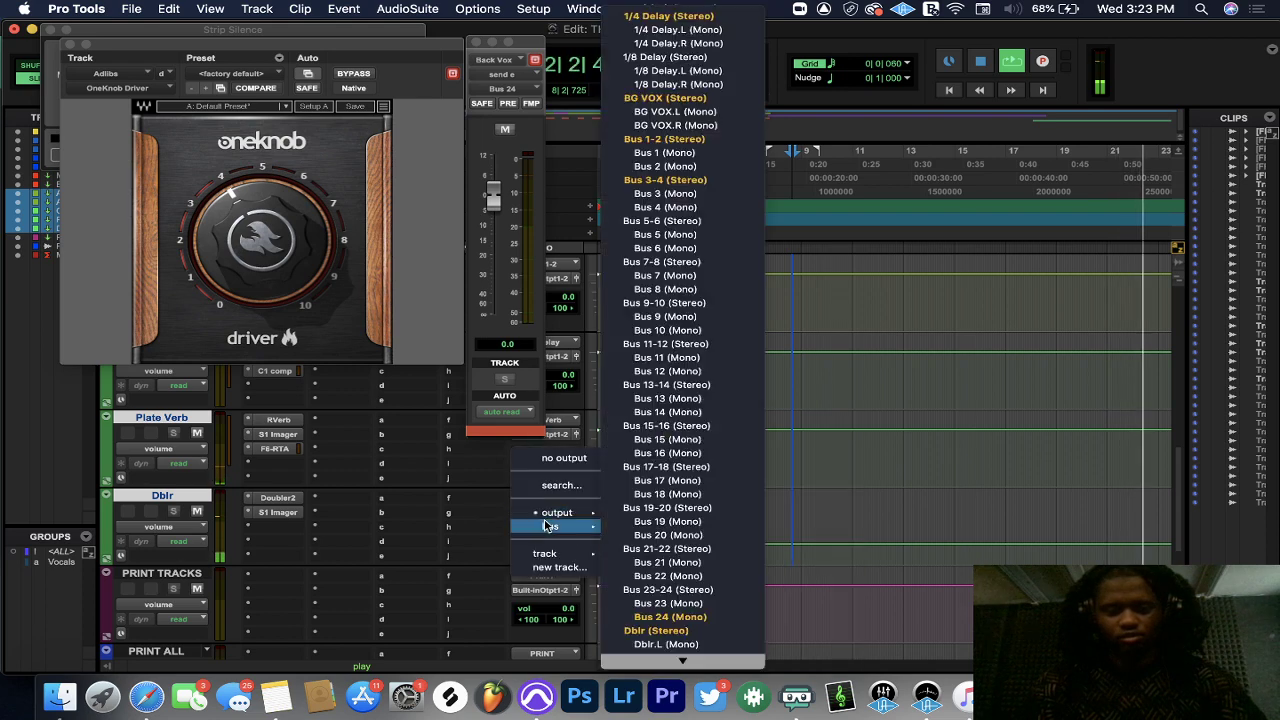
{"action": "mouse_move", "coordinate": [685, 680]}
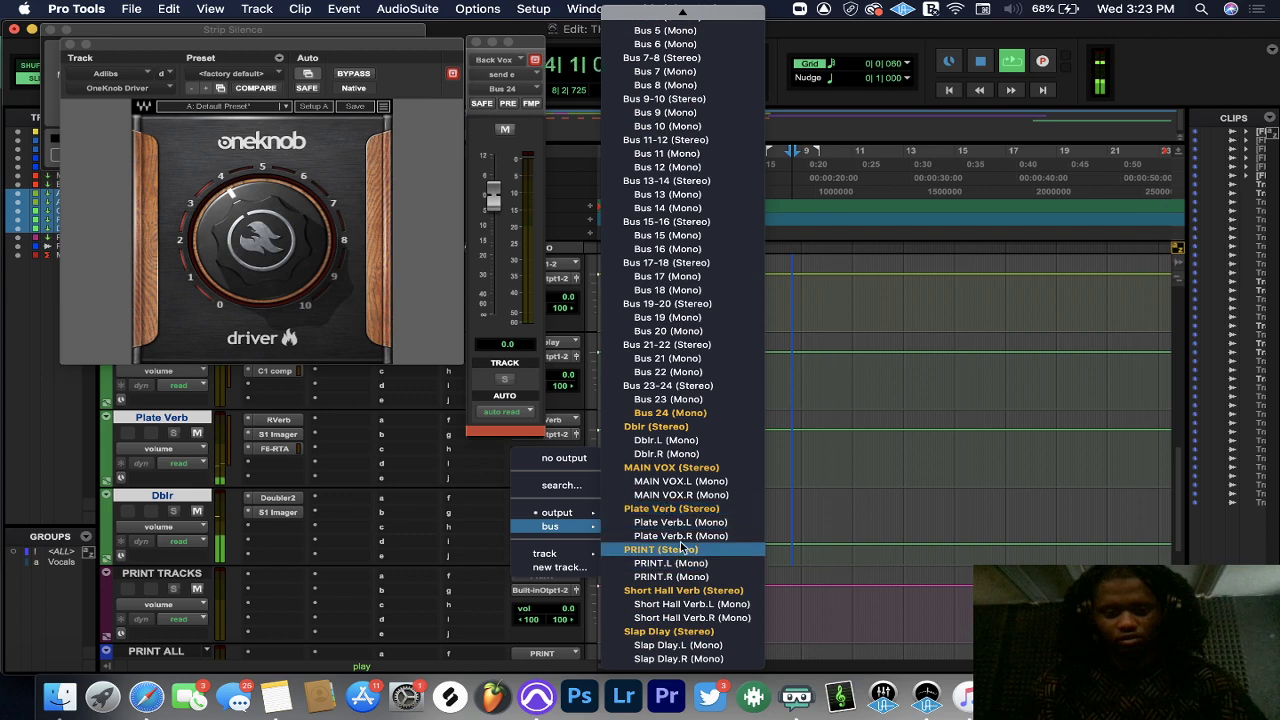
{"action": "left_click", "coordinate": [683, 549]}
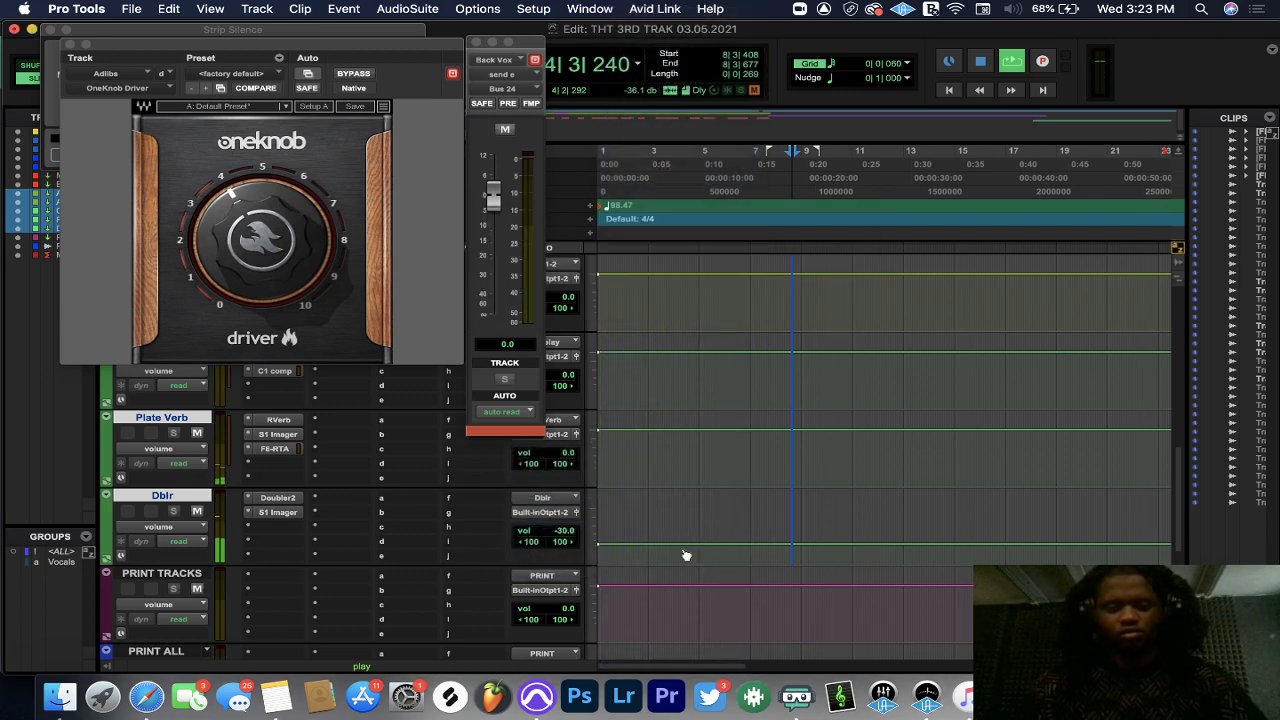
- Route the beat track's output to the PRINT (Stereo) bus
{"action": "scroll", "coordinate": [263, 585], "scroll_direction": "up", "scroll_amount": 10}
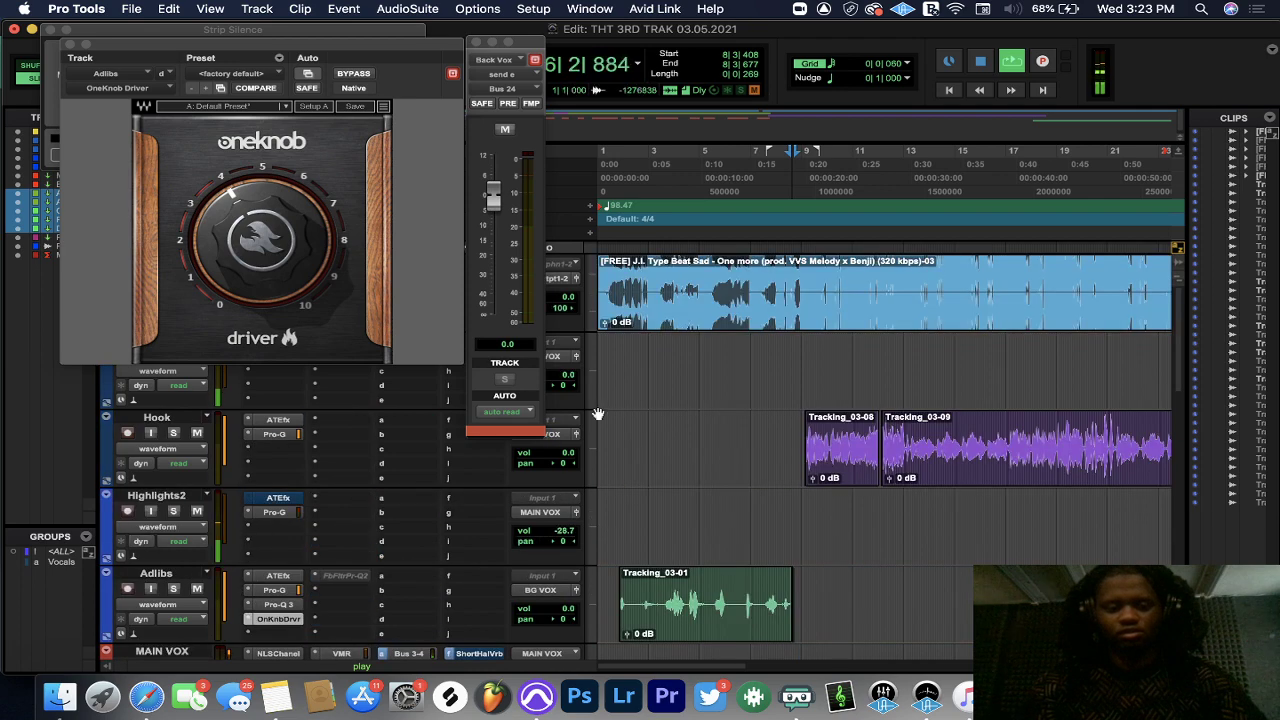
{"action": "left_click", "coordinate": [566, 286]}
{"action": "mouse_move", "coordinate": [552, 292]}
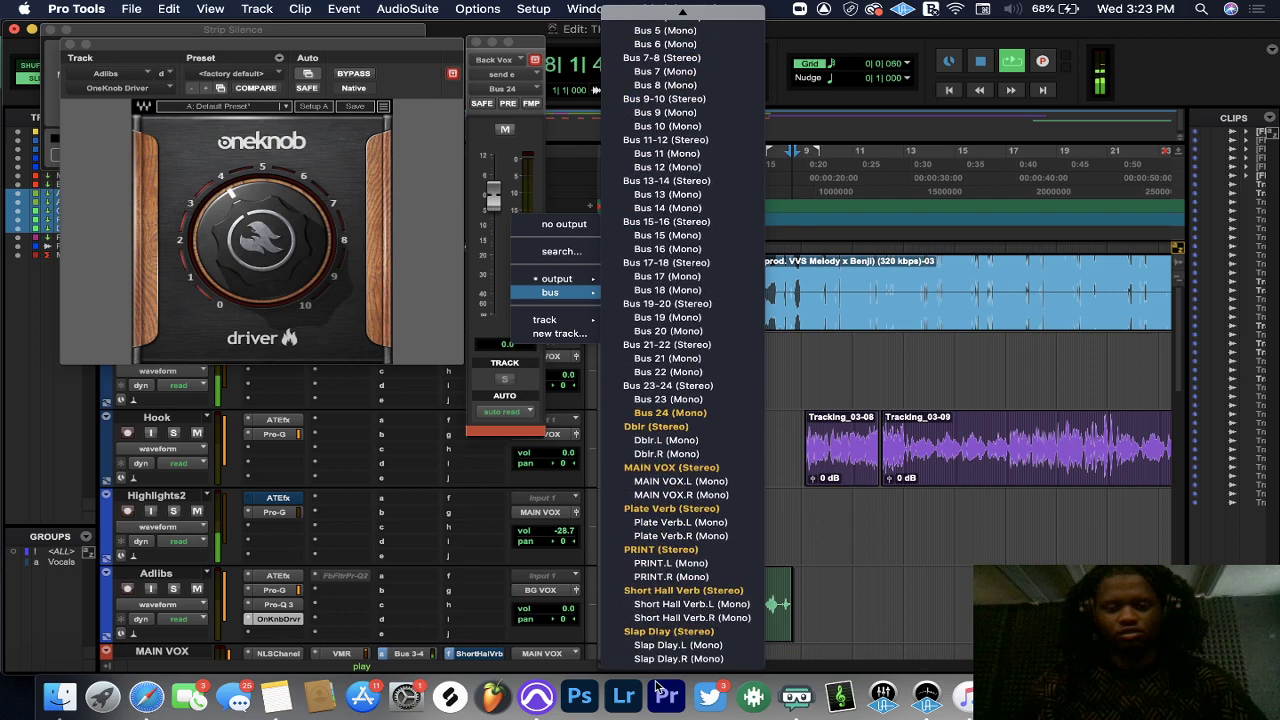
{"action": "left_click", "coordinate": [668, 551]}
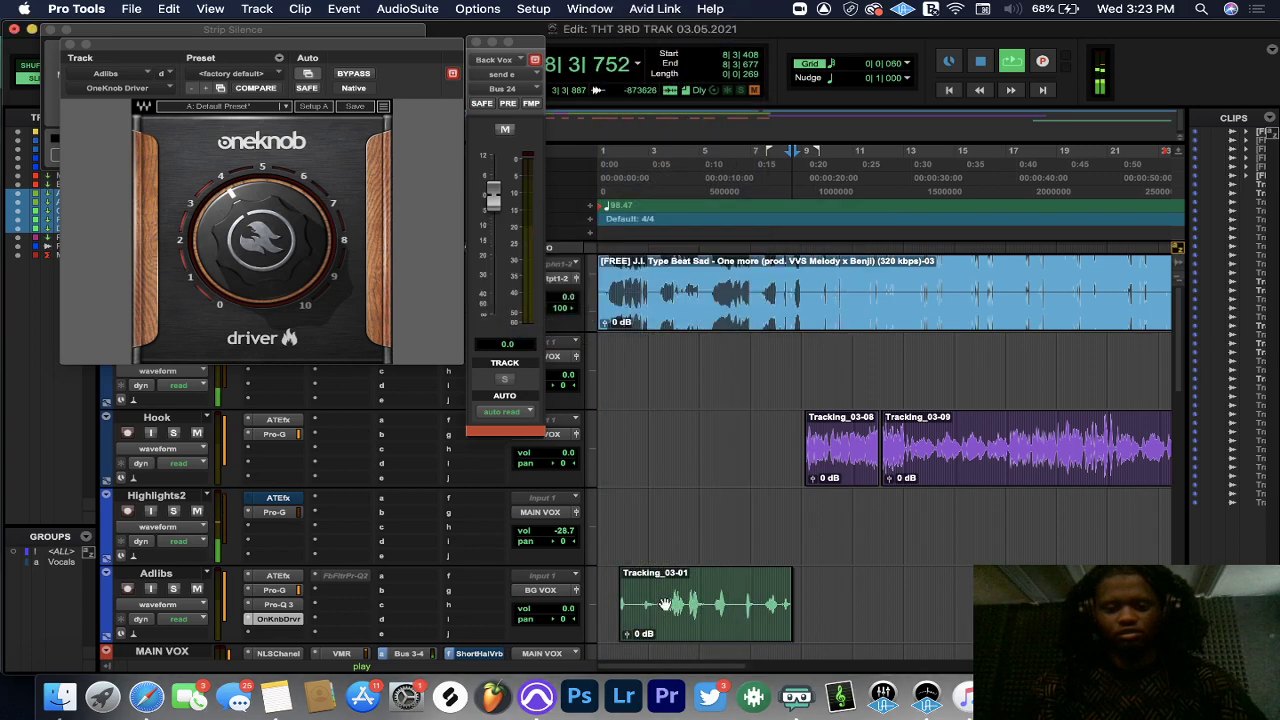
- Play the hook-to-verse transition from 24|3|107 and delete the short quiet stretch starting at 26|4|928 from Verse clip Tracking_08-01
{"action": "left_click_drag", "start_coordinate": [657, 671], "coordinate": [780, 625]}
{"action": "key", "text": "space"}
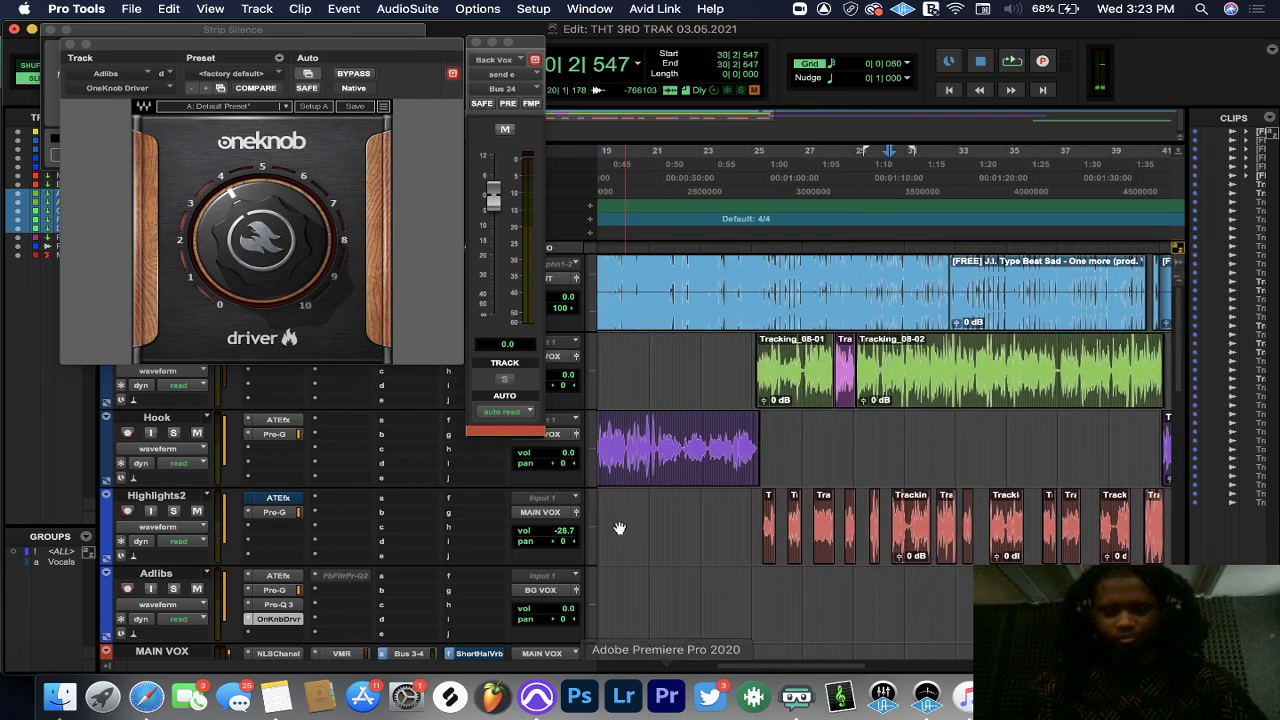
{"action": "left_click", "coordinate": [744, 168]}
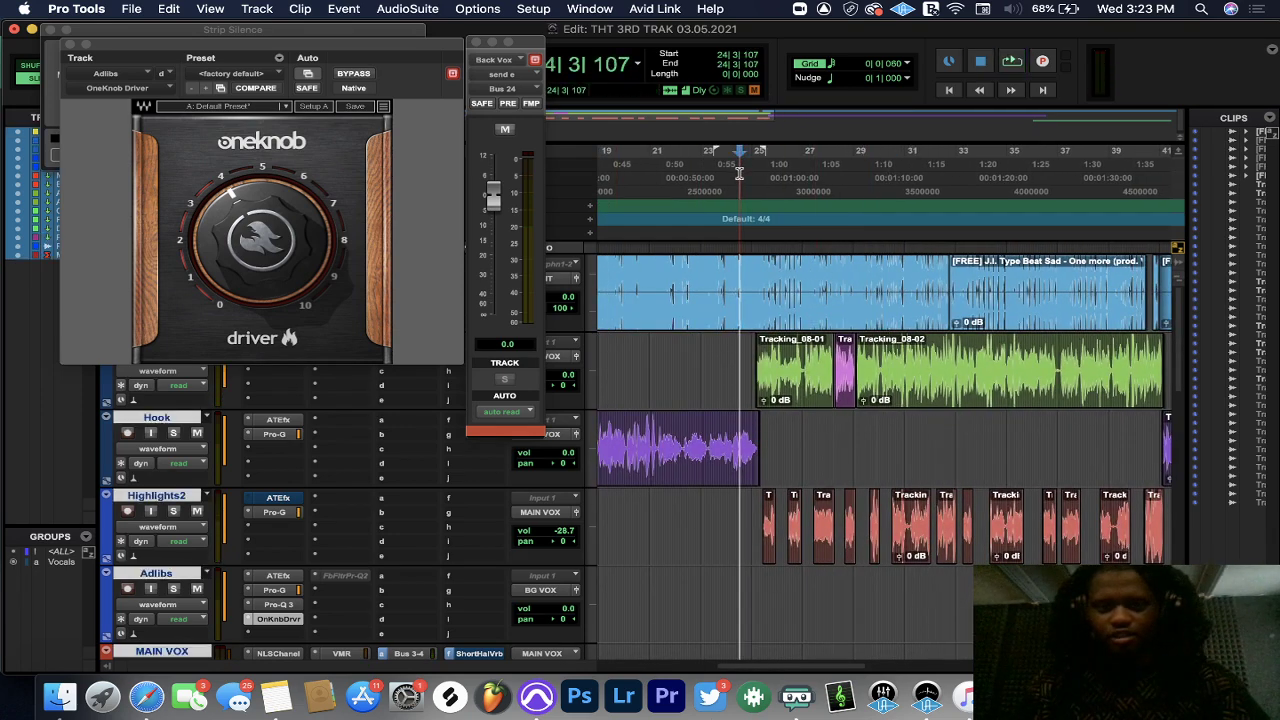
{"action": "key", "text": "super+bracketright"}
{"action": "key", "text": "super+bracketright"}
{"action": "key", "text": "super+bracketright"}
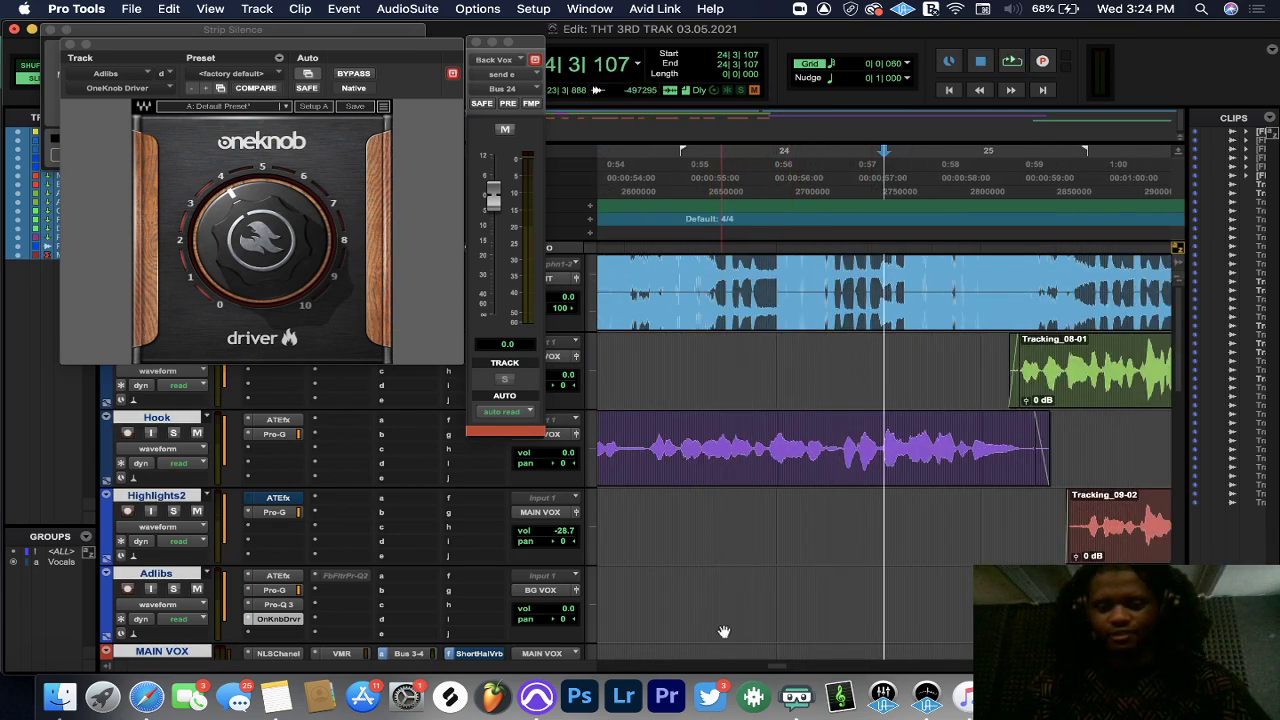
{"action": "left_click_drag", "start_coordinate": [780, 667], "coordinate": [792, 671]}
{"action": "key", "text": "space"}
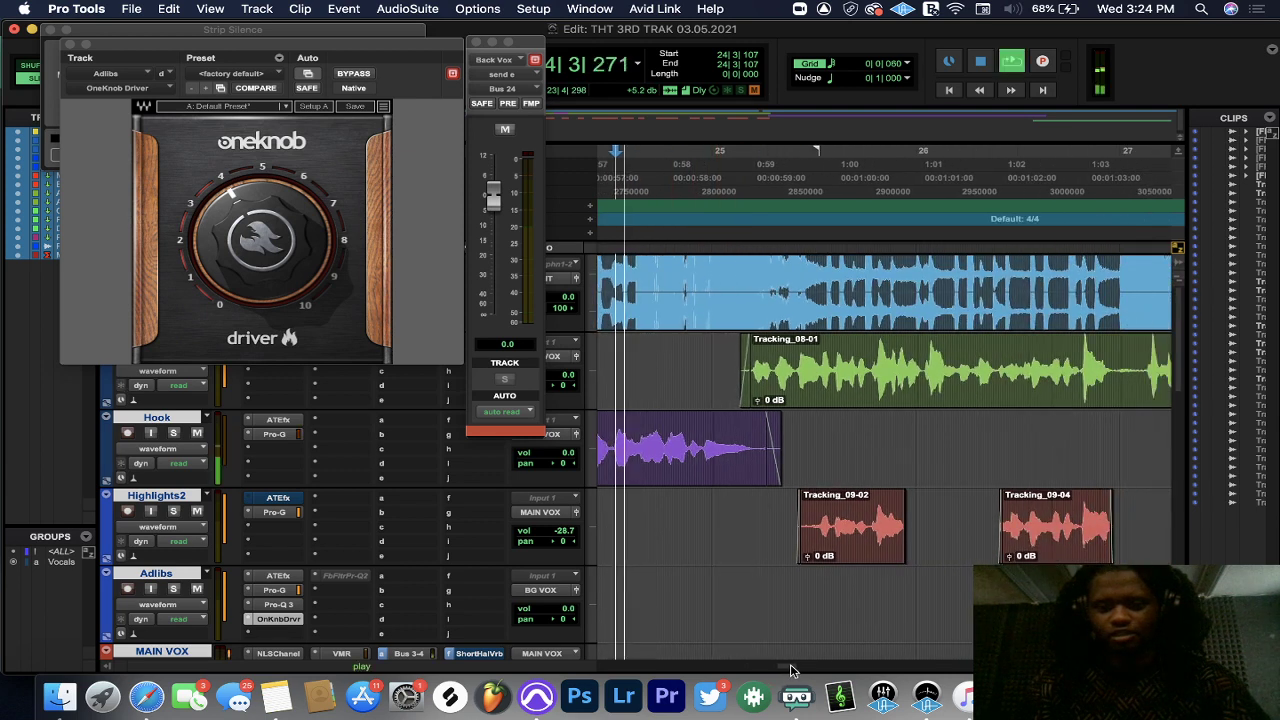
{"action": "left_click_drag", "start_coordinate": [1117, 358], "coordinate": [1135, 358]}
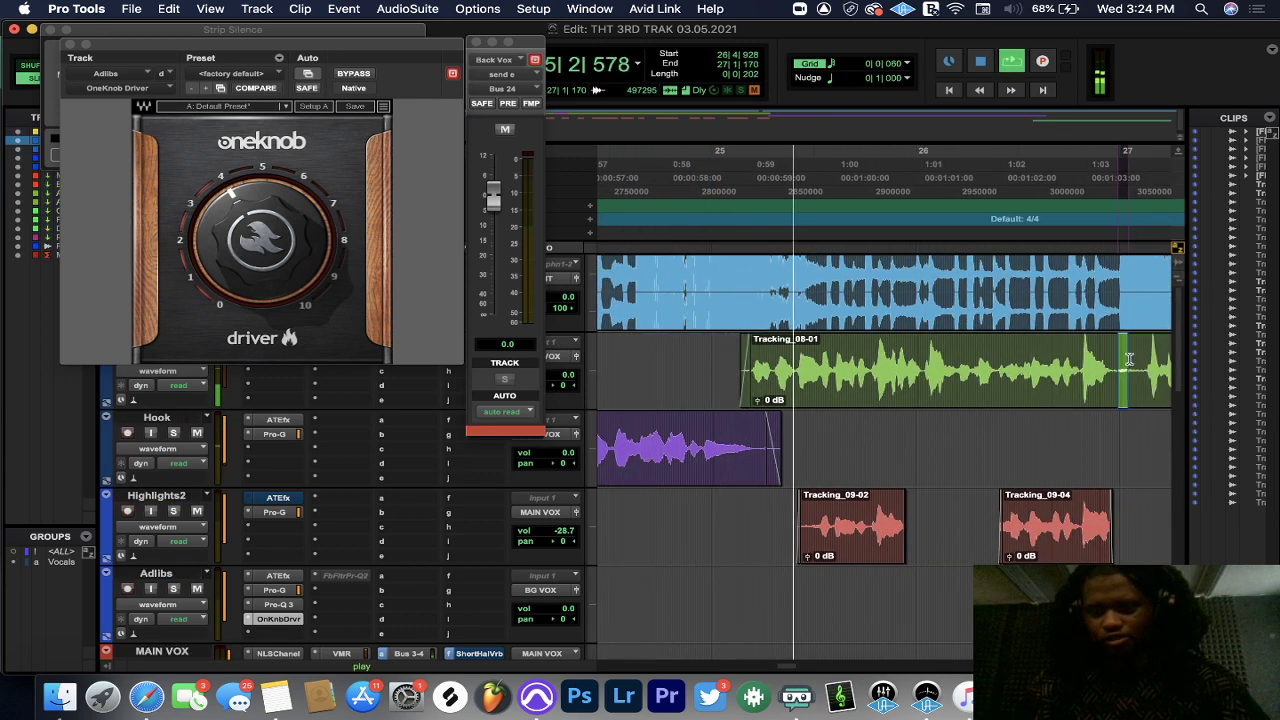
{"action": "key", "text": "Delete"}
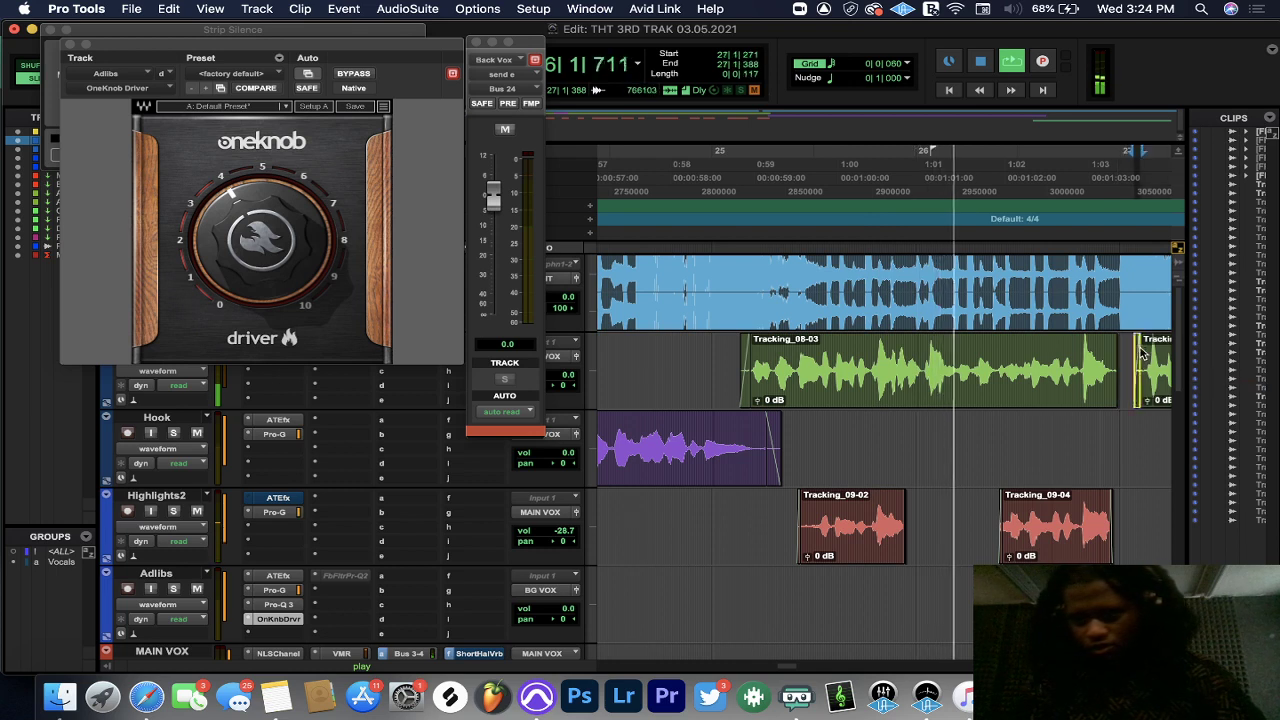
- Add a short fade-out from 26|4|827 at the end of Verse clip Tracking_08-03 and play from 26|3|661
{"action": "double_click", "coordinate": [1111, 350]}
{"action": "left_click", "coordinate": [1112, 355]}
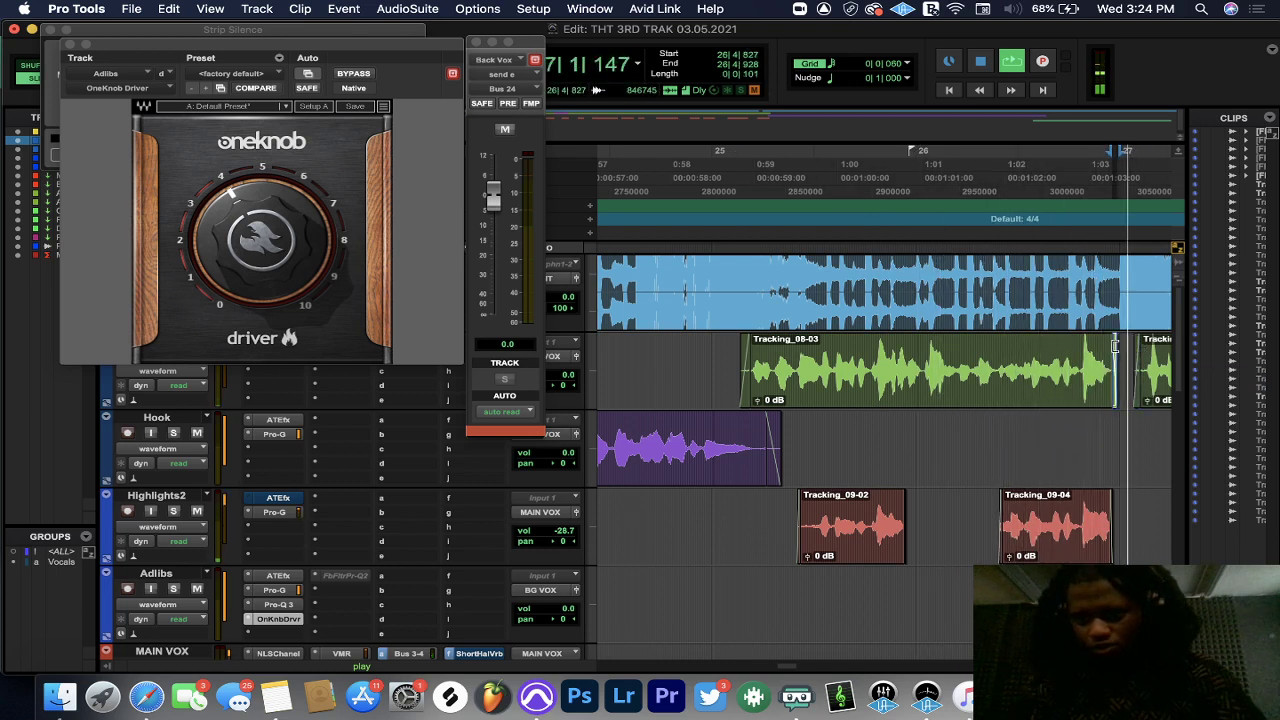
{"action": "left_click", "coordinate": [1052, 177]}
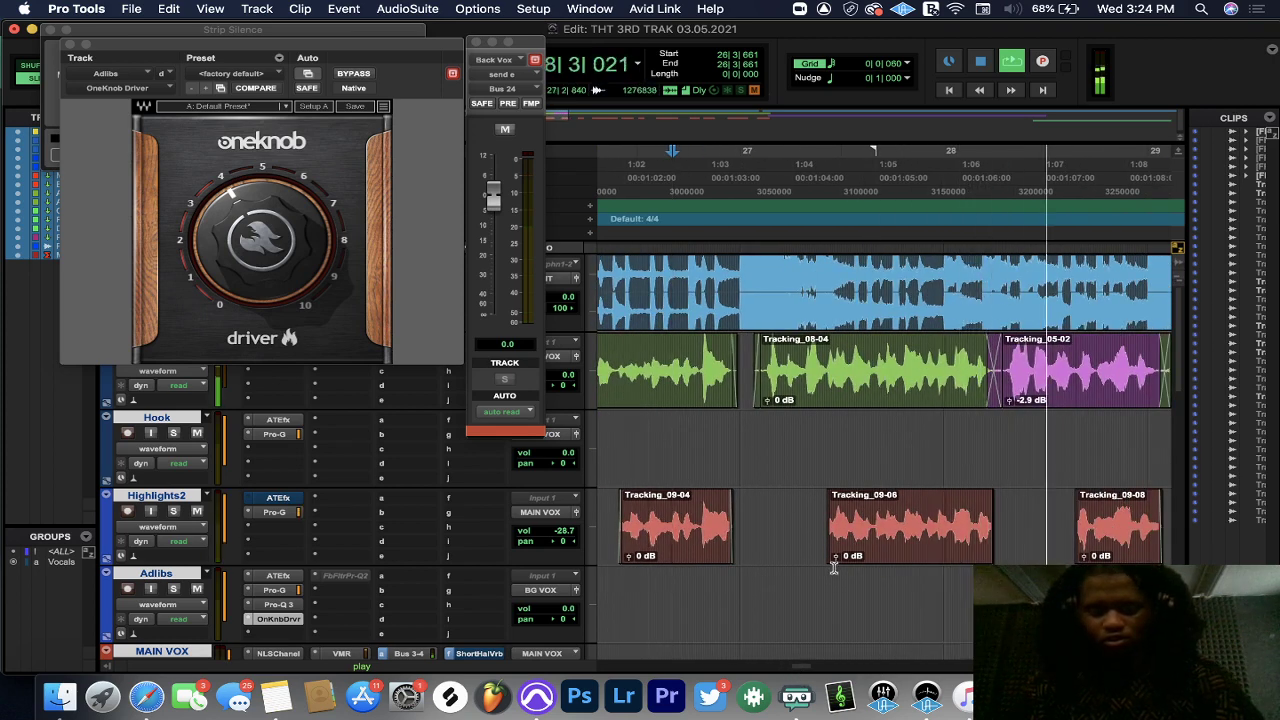
- Tighten the Verse gap around bar 27 by moving Tracking_08-04's start slightly later and the preceding clip's fade-out slightly earlier
{"action": "key", "text": "super+bracketright"}
{"action": "key", "text": "super+bracketright"}
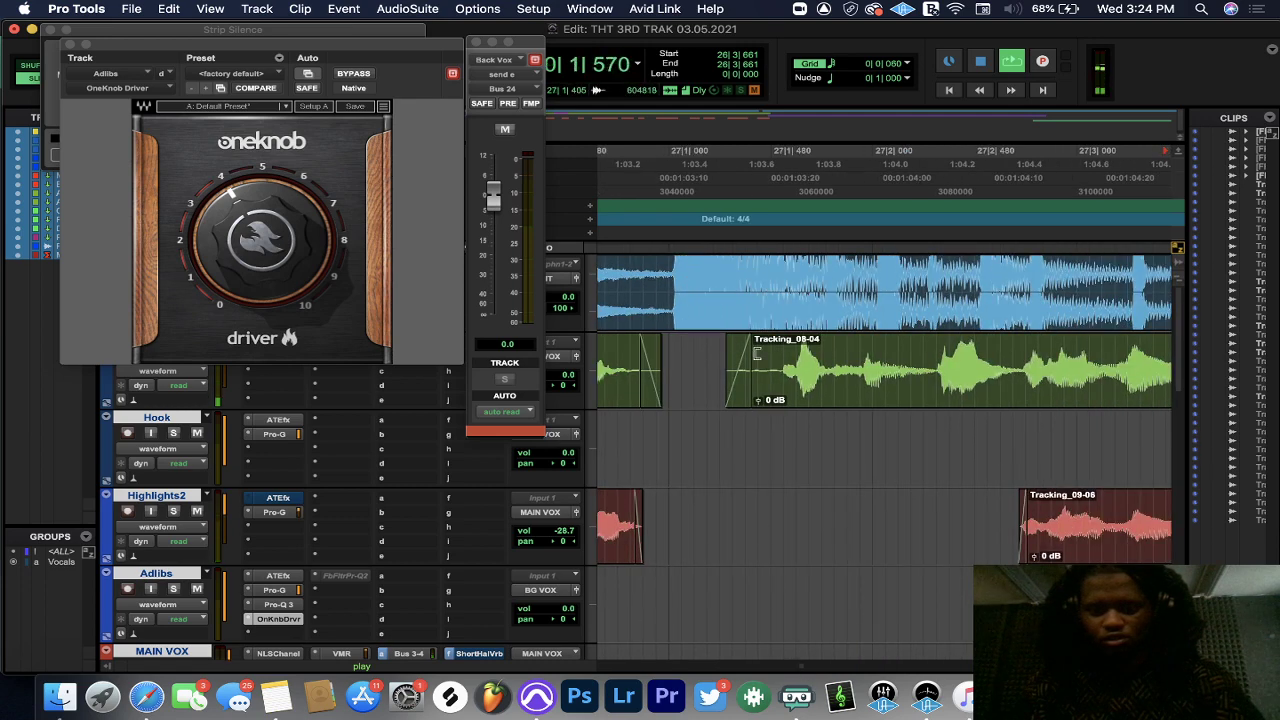
{"action": "left_click_drag", "start_coordinate": [757, 354], "coordinate": [750, 356]}
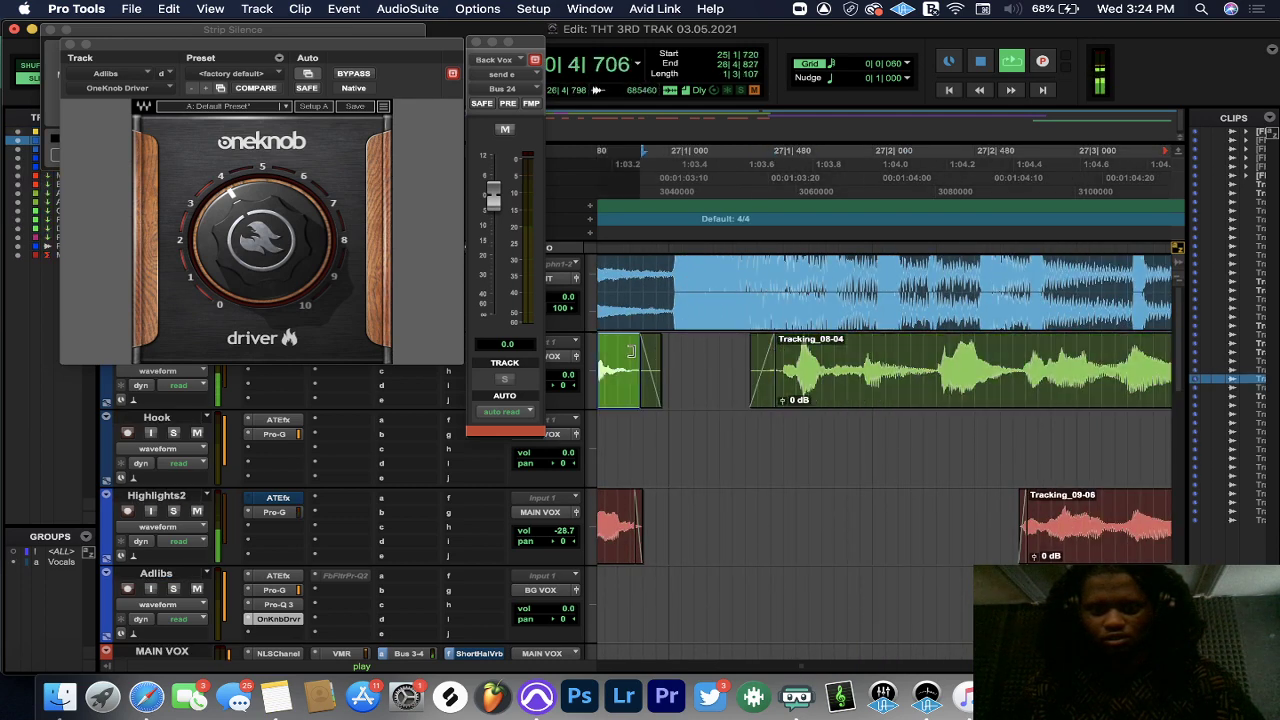
{"action": "left_click", "coordinate": [634, 349]}
{"action": "key", "text": "space"}
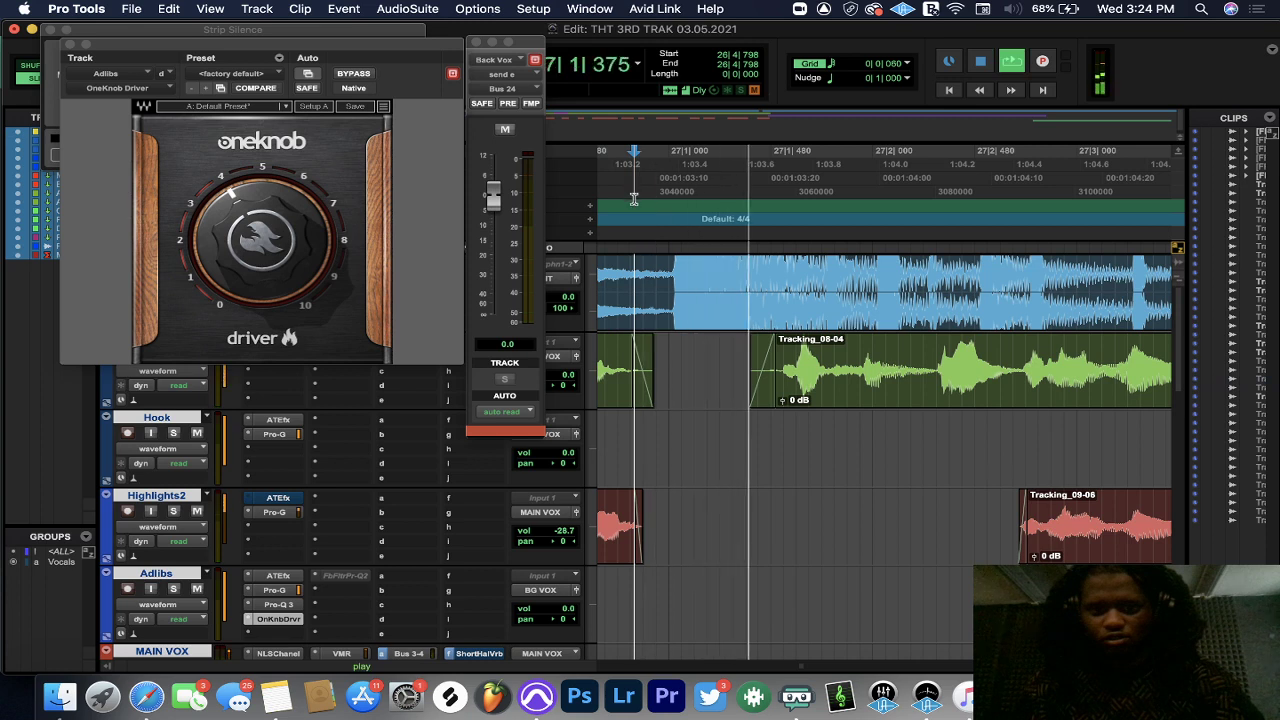
{"action": "key", "text": "space"}
{"action": "key", "text": "space"}
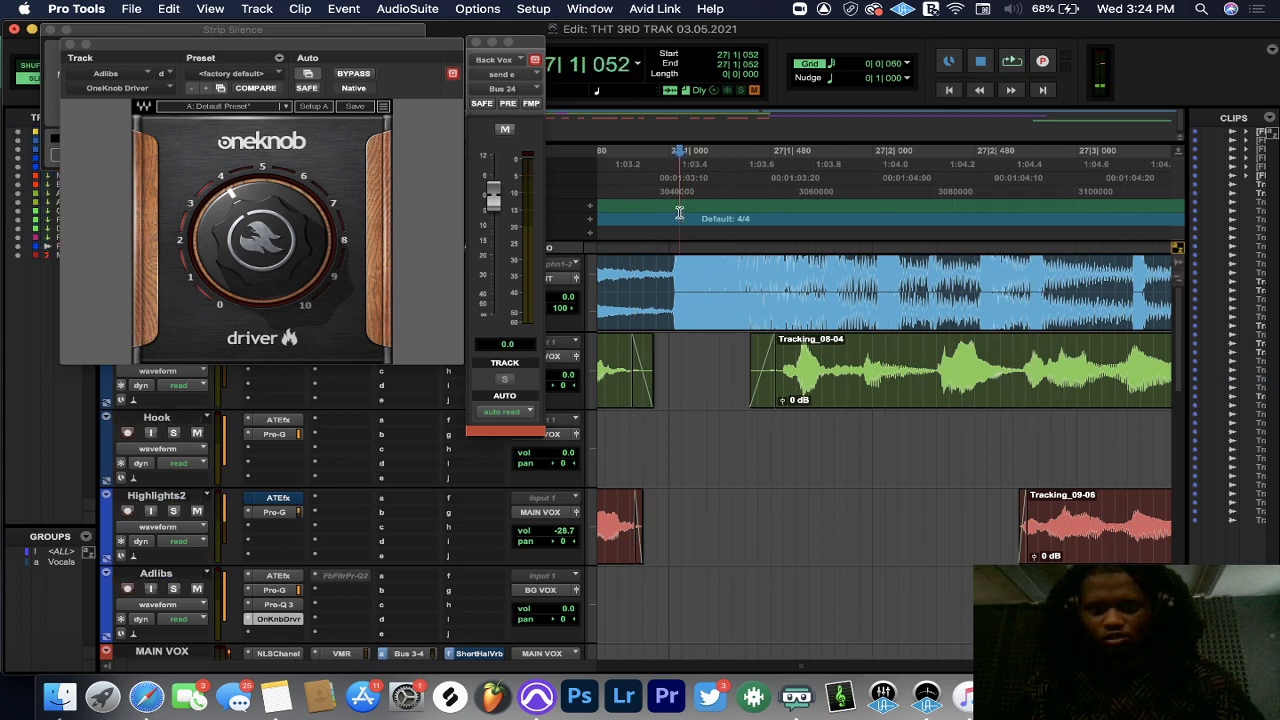
- Extend the start of Verse clip Tracking_08-04 back to 27|1|430 with its fade-in and play the transition from 26|4|882
{"action": "left_click_drag", "start_coordinate": [778, 358], "coordinate": [762, 358]}
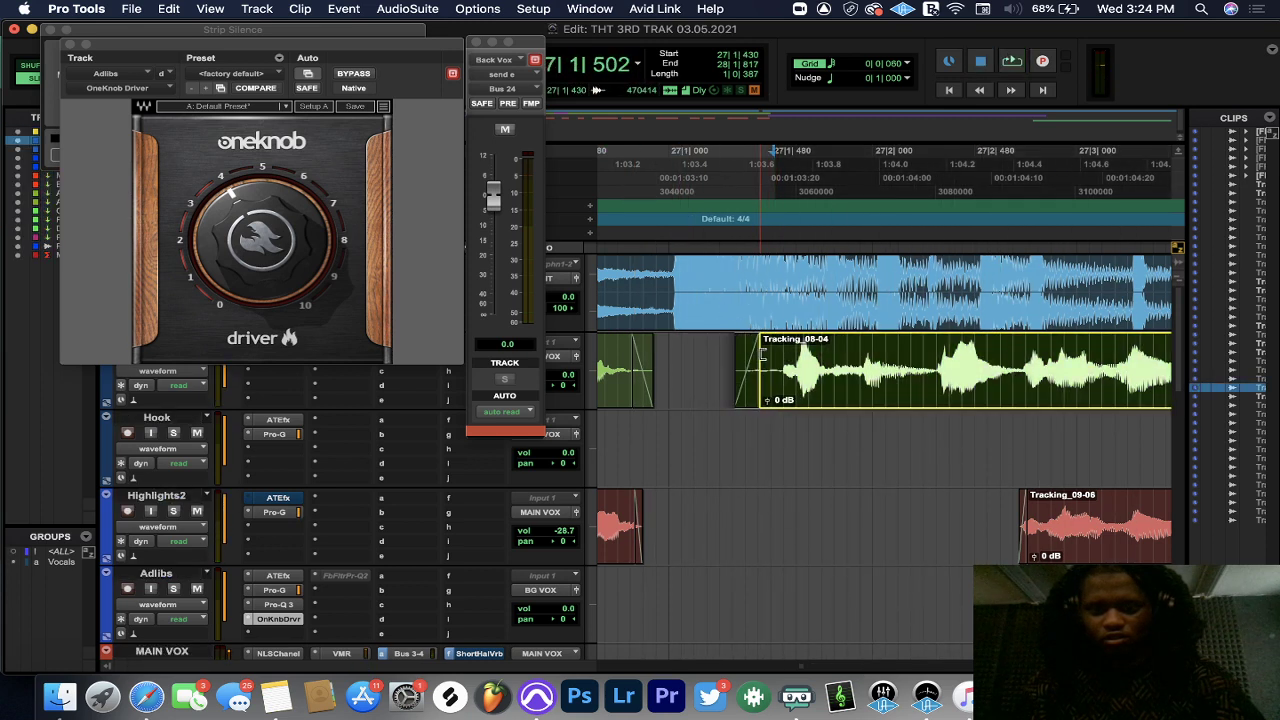
{"action": "left_click", "coordinate": [651, 170]}
{"action": "key", "text": "space"}
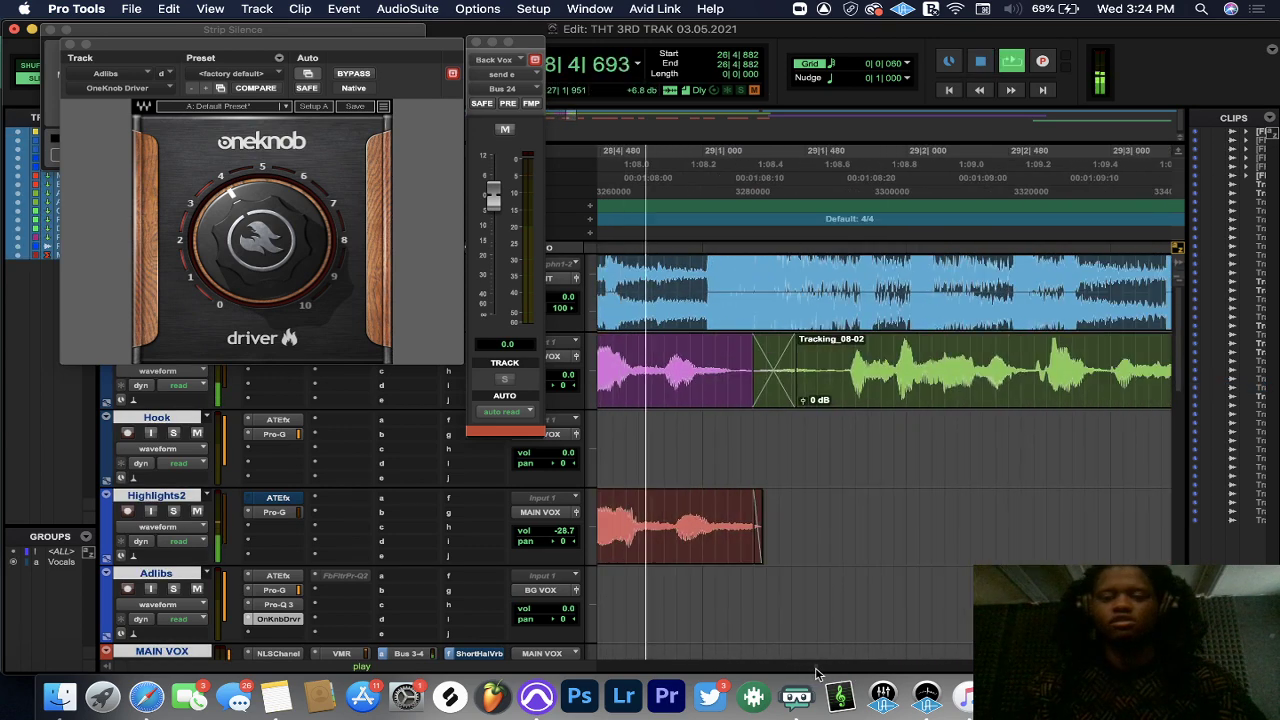
- Delete the crossfade and quiet stretch from 29|1|309 between the purple Verse clip and Tracking_08-02
{"action": "key", "text": "space"}
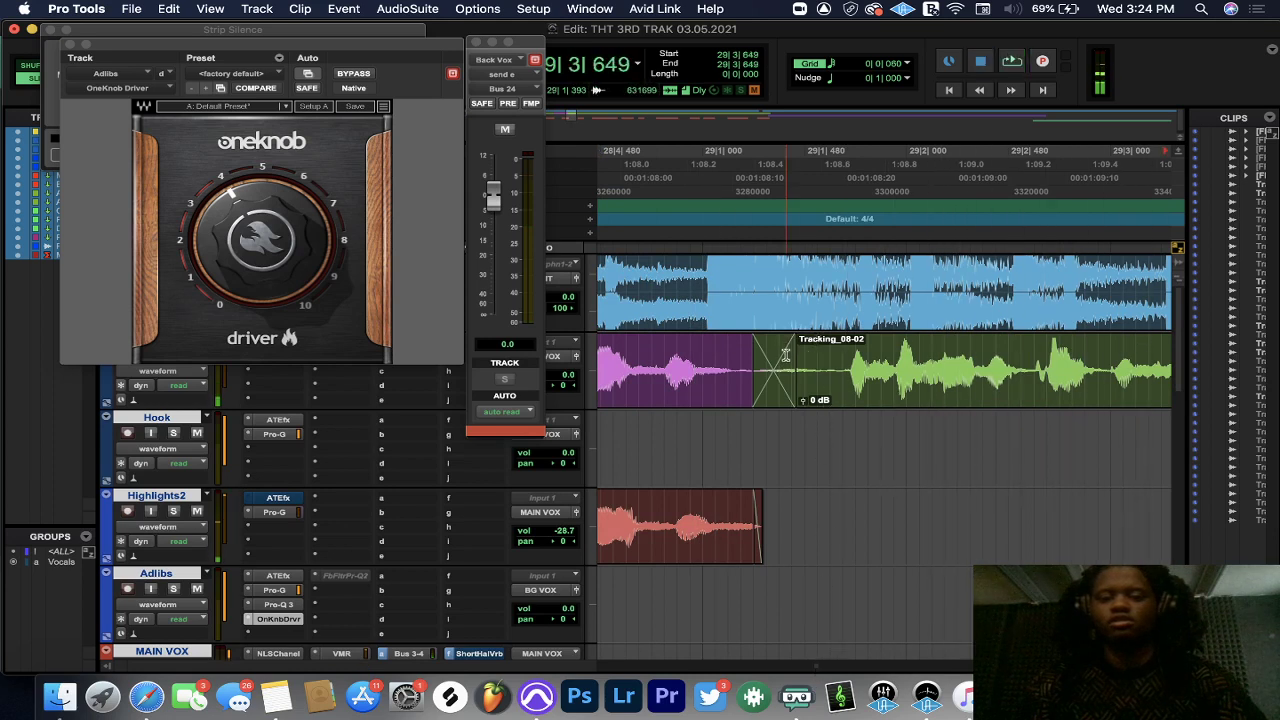
{"action": "left_click_drag", "start_coordinate": [802, 362], "coordinate": [826, 364]}
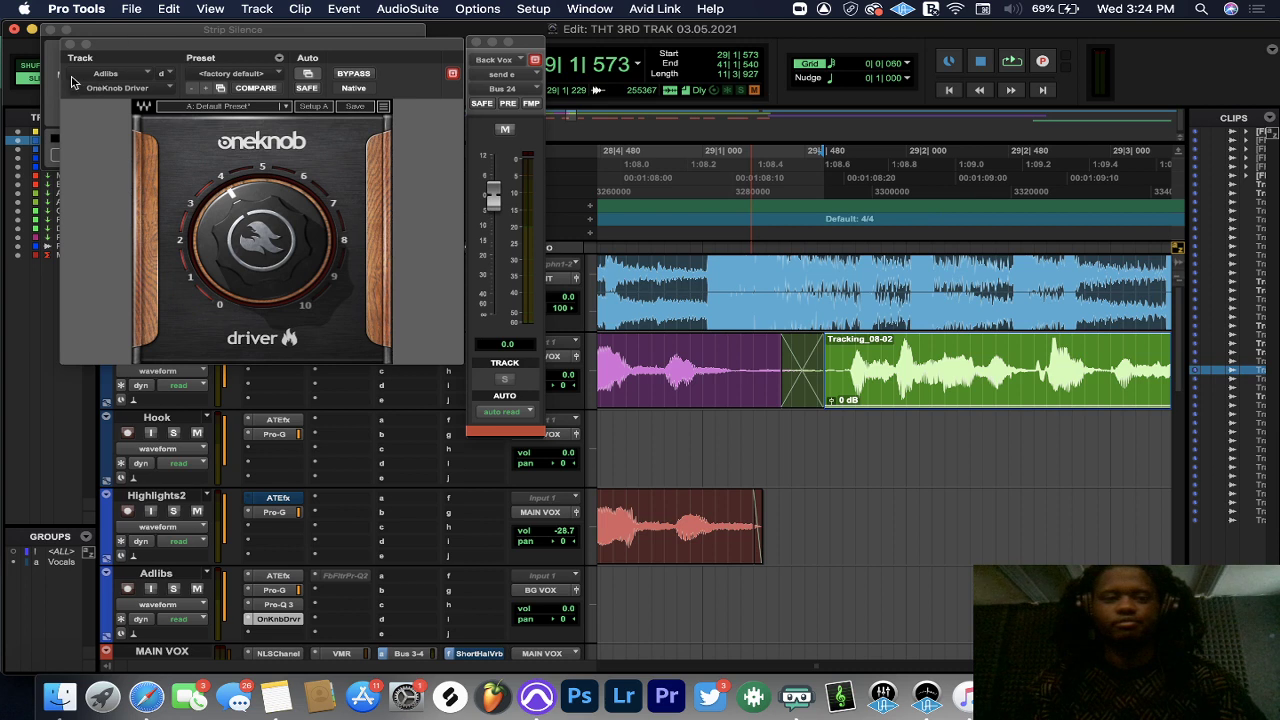
{"action": "double_click", "coordinate": [768, 364]}
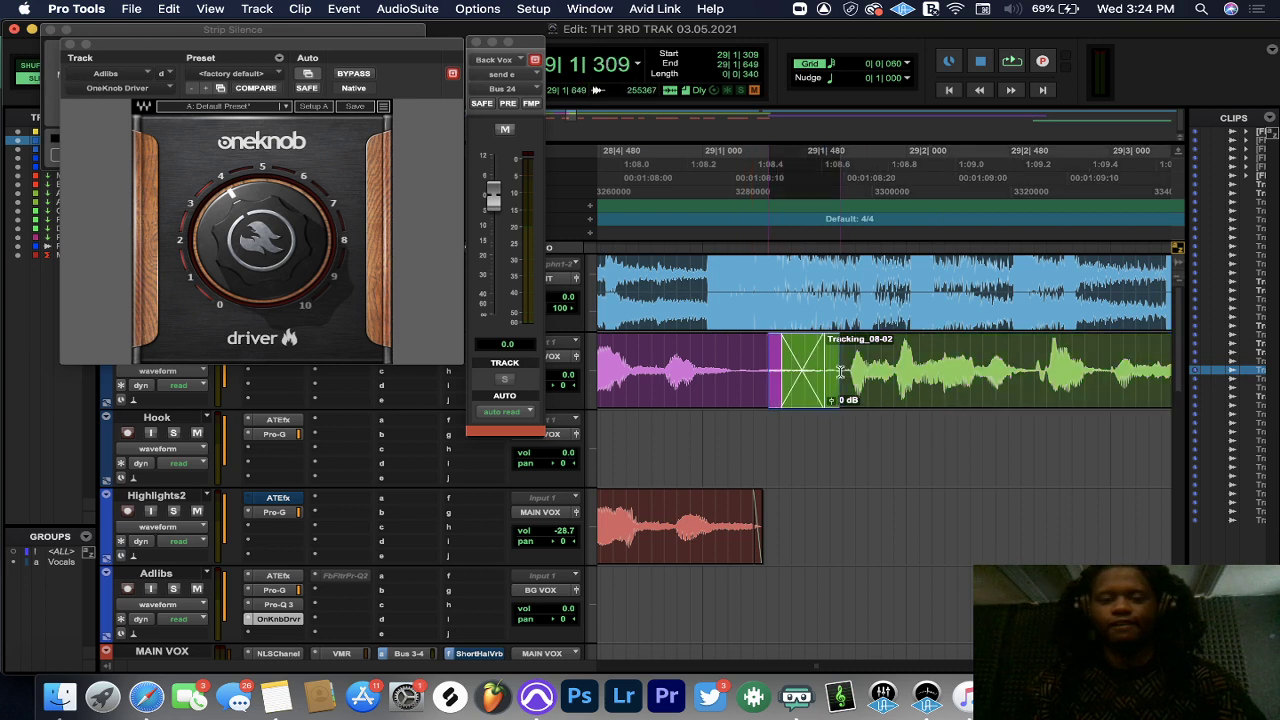
{"action": "key", "text": "Delete"}
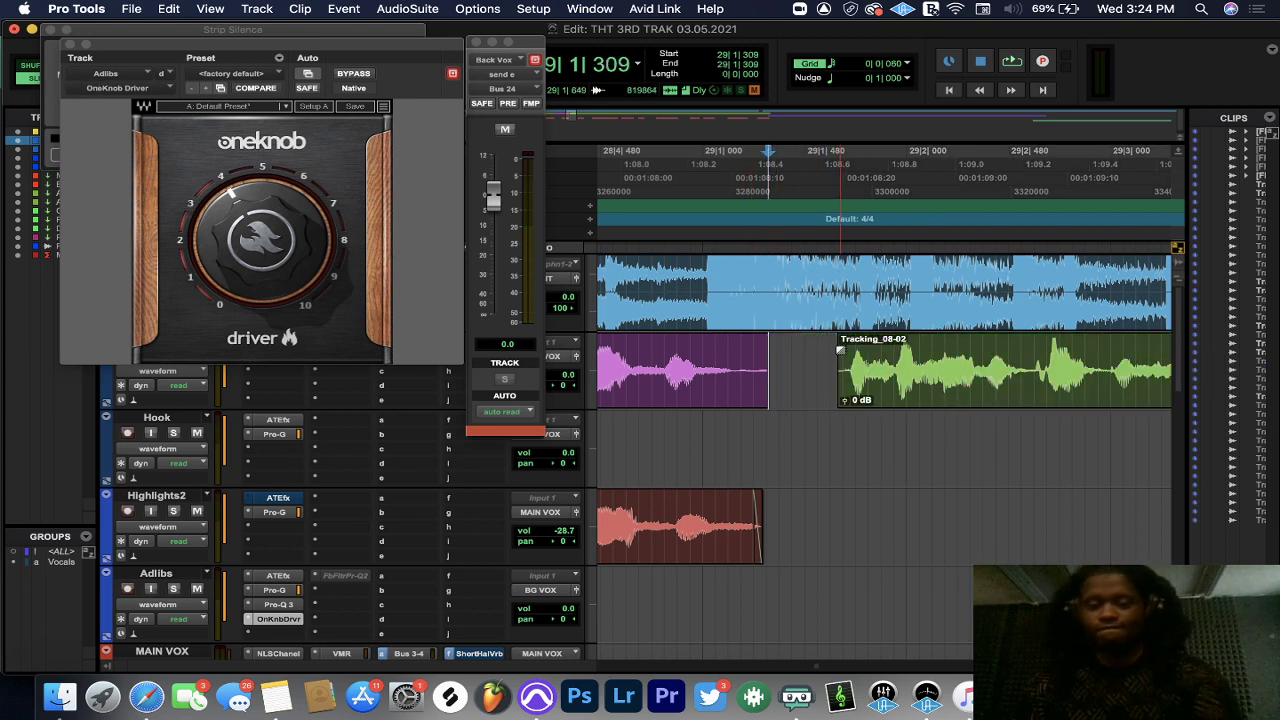
- Add a short fade-in up to 29|1|636 on Tracking_08-02 and a fade-out on the purple clip, and play from 28|4|512
{"action": "left_click_drag", "start_coordinate": [838, 365], "coordinate": [846, 365]}
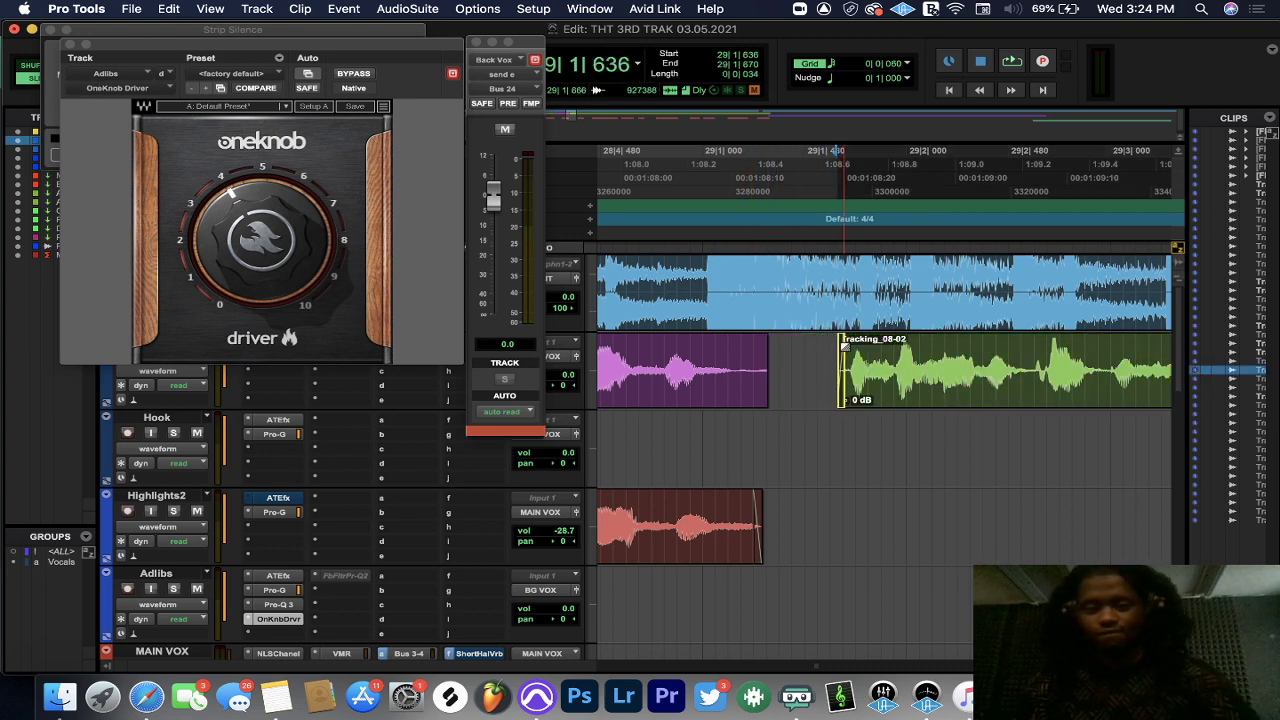
{"action": "left_click_drag", "start_coordinate": [760, 345], "coordinate": [745, 345]}
{"action": "left_click", "coordinate": [607, 150]}
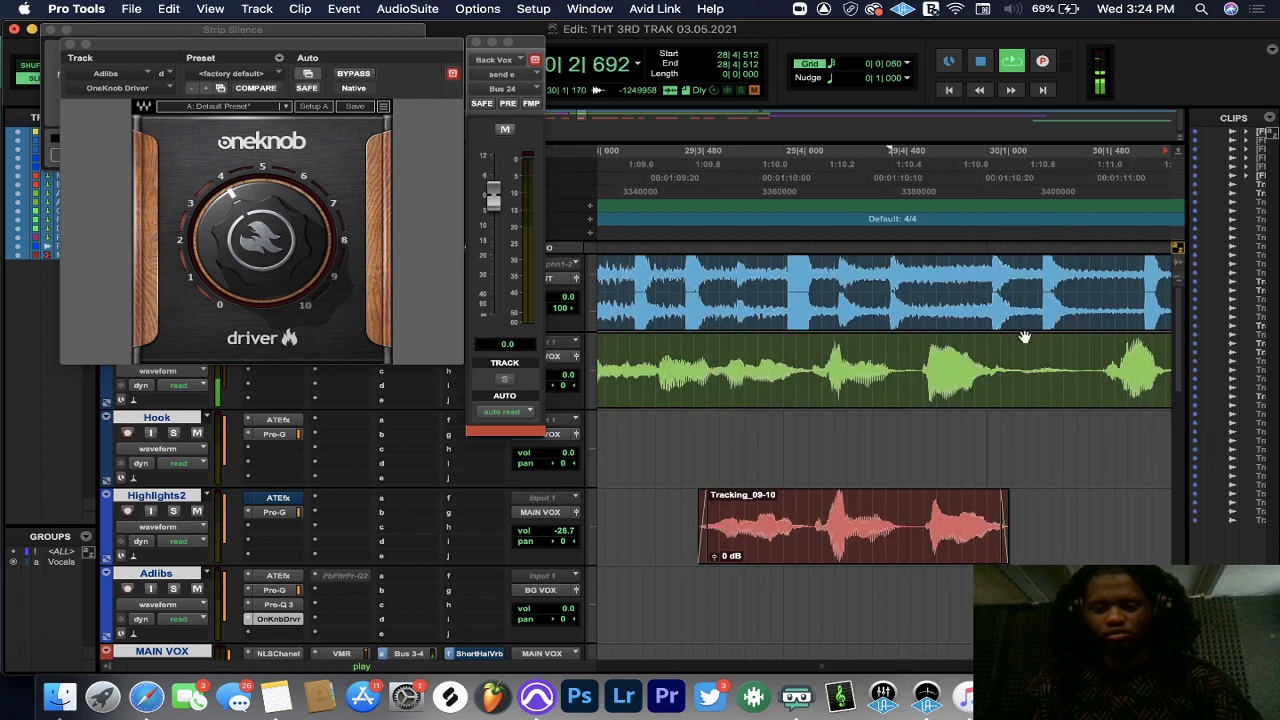
- Delete the quiet stretch starting at 30|1|178 in the Verse vocal, fade out the cut edge from 30|1|124, and play from 29|3|767
{"action": "key", "text": "space"}
{"action": "left_click_drag", "start_coordinate": [1026, 340], "coordinate": [1075, 347]}
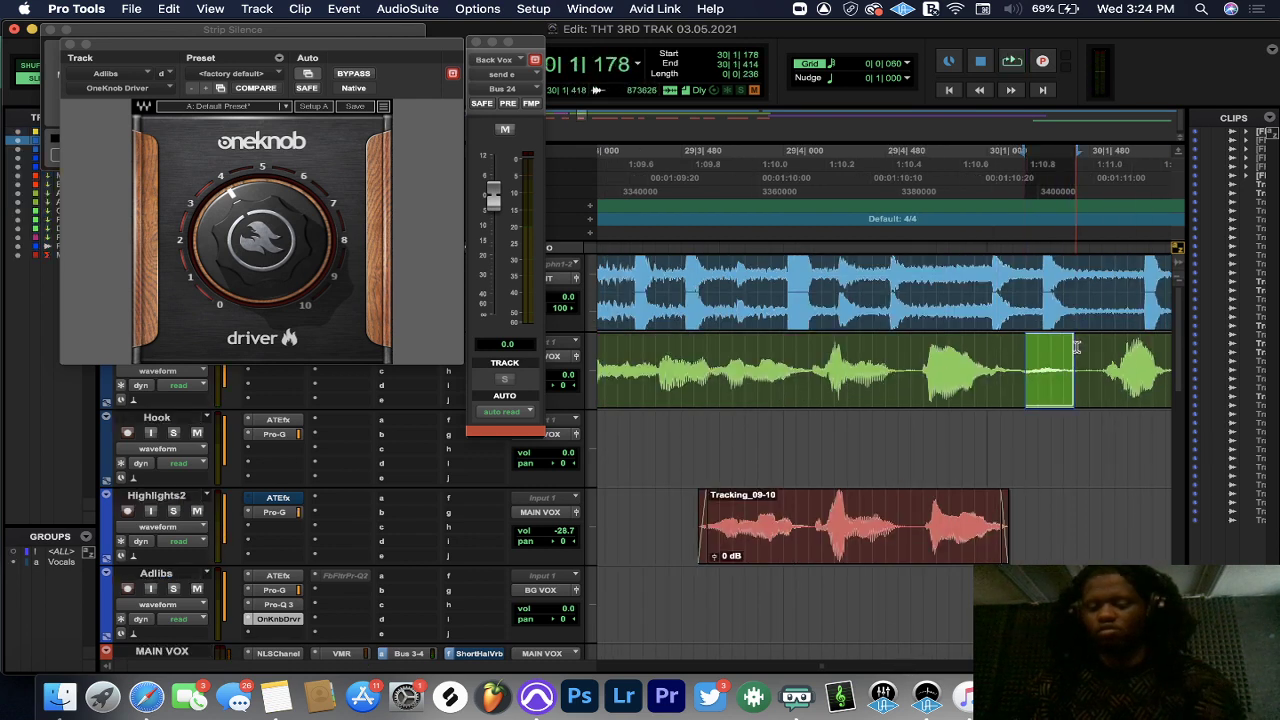
{"action": "key", "text": "Delete"}
{"action": "left_click", "coordinate": [1012, 349]}
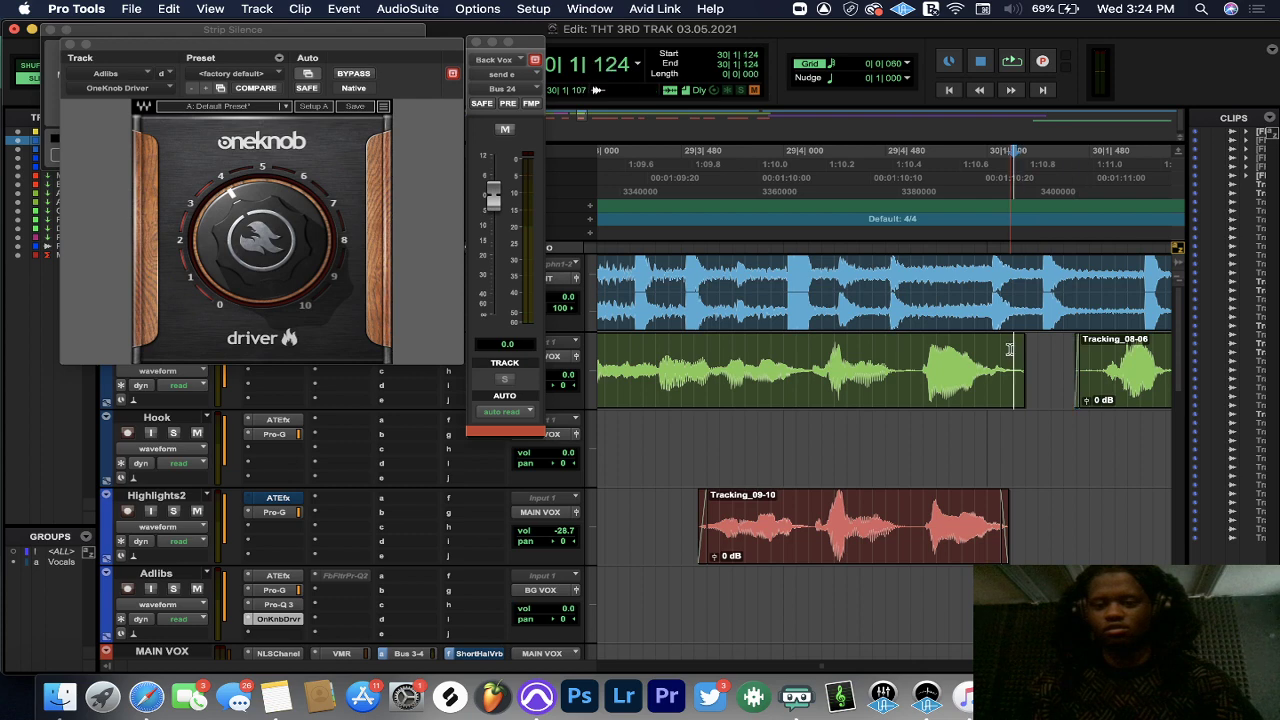
{"action": "double_click", "coordinate": [1022, 349]}
{"action": "left_click", "coordinate": [742, 440]}
{"action": "key", "text": "space"}
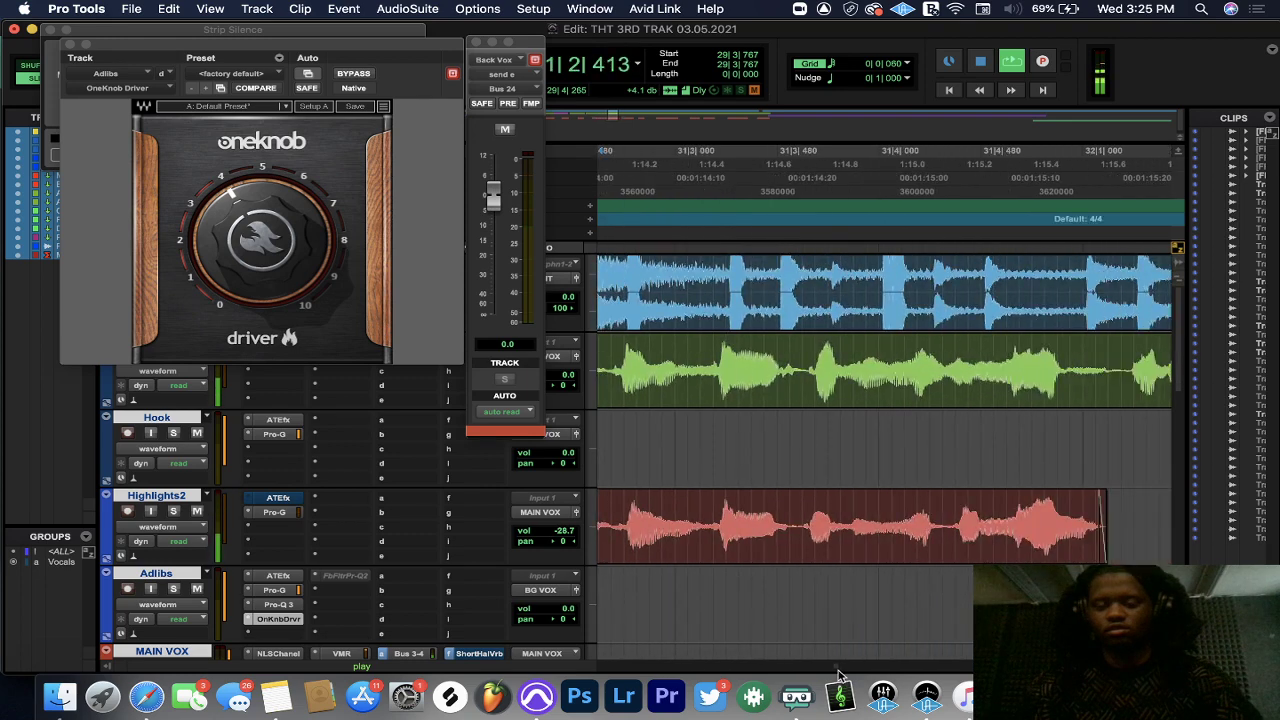
- Separate the quiet stretch starting at 31|4|903 in the Verse vocal into its own clip
{"action": "key", "text": "space"}
{"action": "left_click", "coordinate": [884, 356]}
{"action": "left_click_drag", "start_coordinate": [884, 356], "coordinate": [919, 358]}
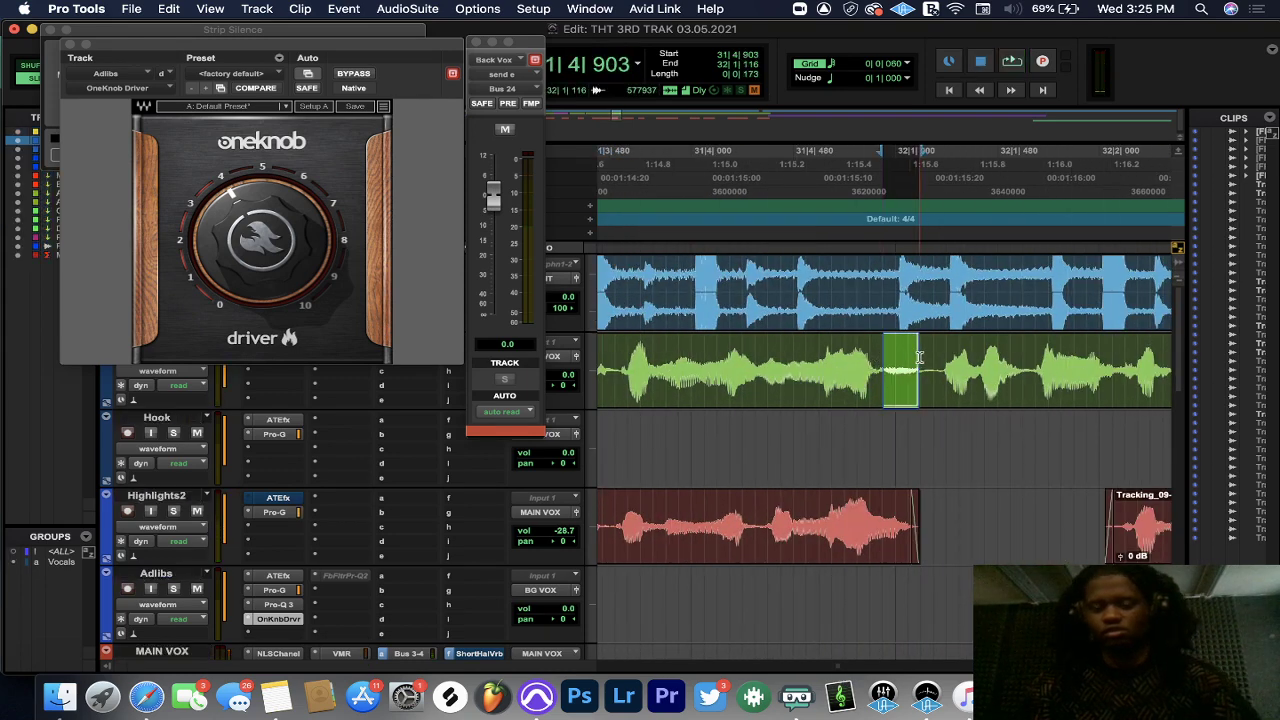
{"action": "key", "text": "super+e"}
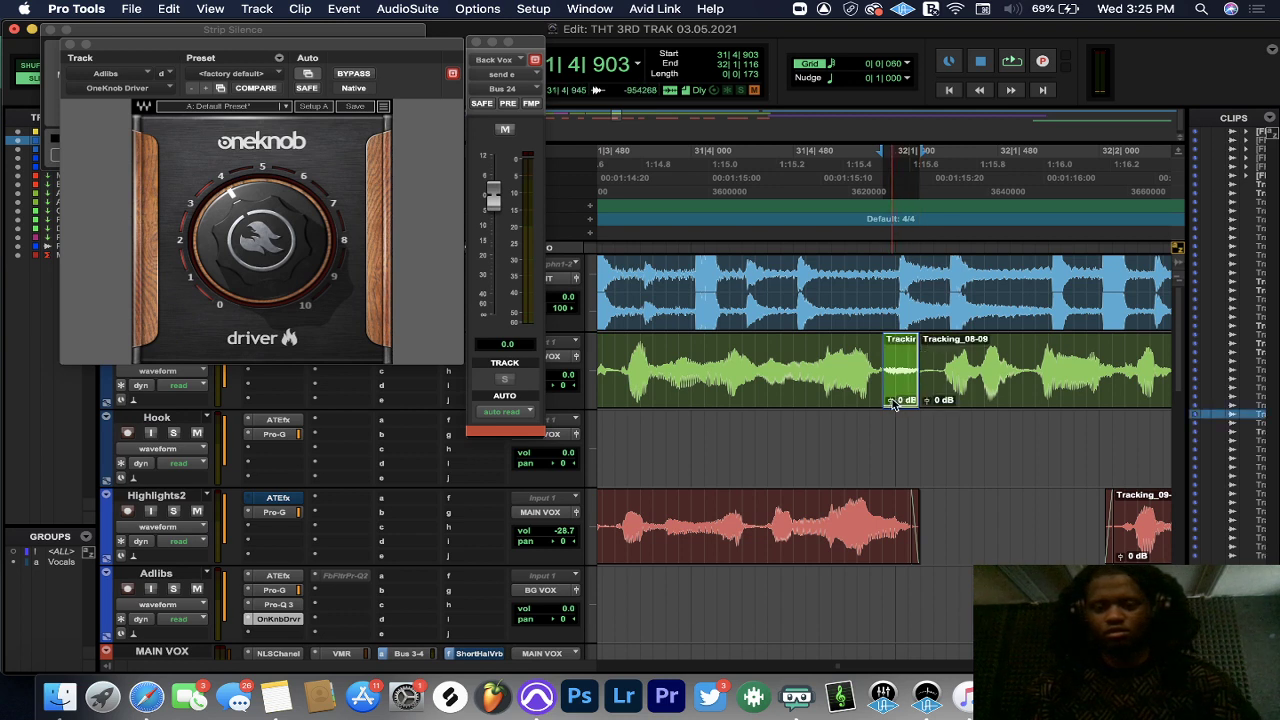
- Lower the gain of the separated clip at 31|4|903, crossfade both its edges, and play from 31|3|666
{"action": "mouse_move", "coordinate": [892, 401]}
{"action": "left_mouse_down"}
{"action": "mouse_move", "coordinate": [893, 420]}
{"action": "mouse_move", "coordinate": [909, 396]}
{"action": "mouse_move", "coordinate": [877, 399]}
{"action": "left_mouse_up"}
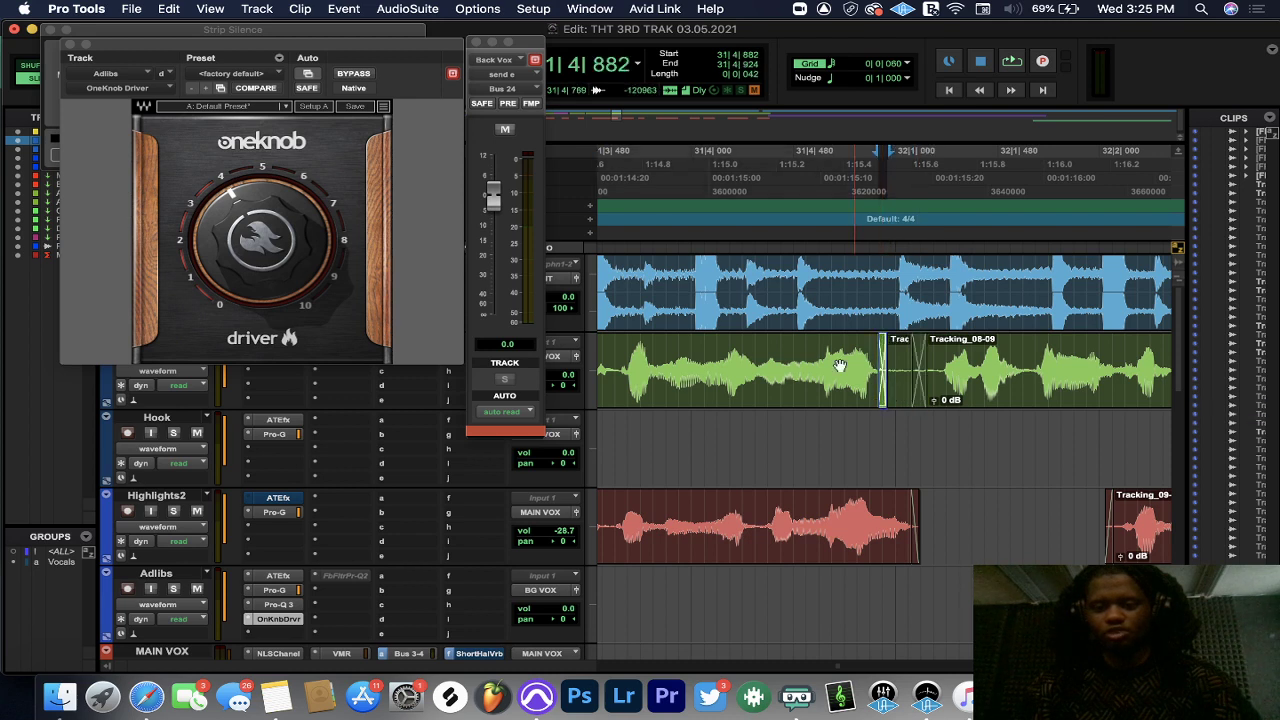
{"action": "left_click", "coordinate": [612, 186]}
{"action": "key", "text": "space"}
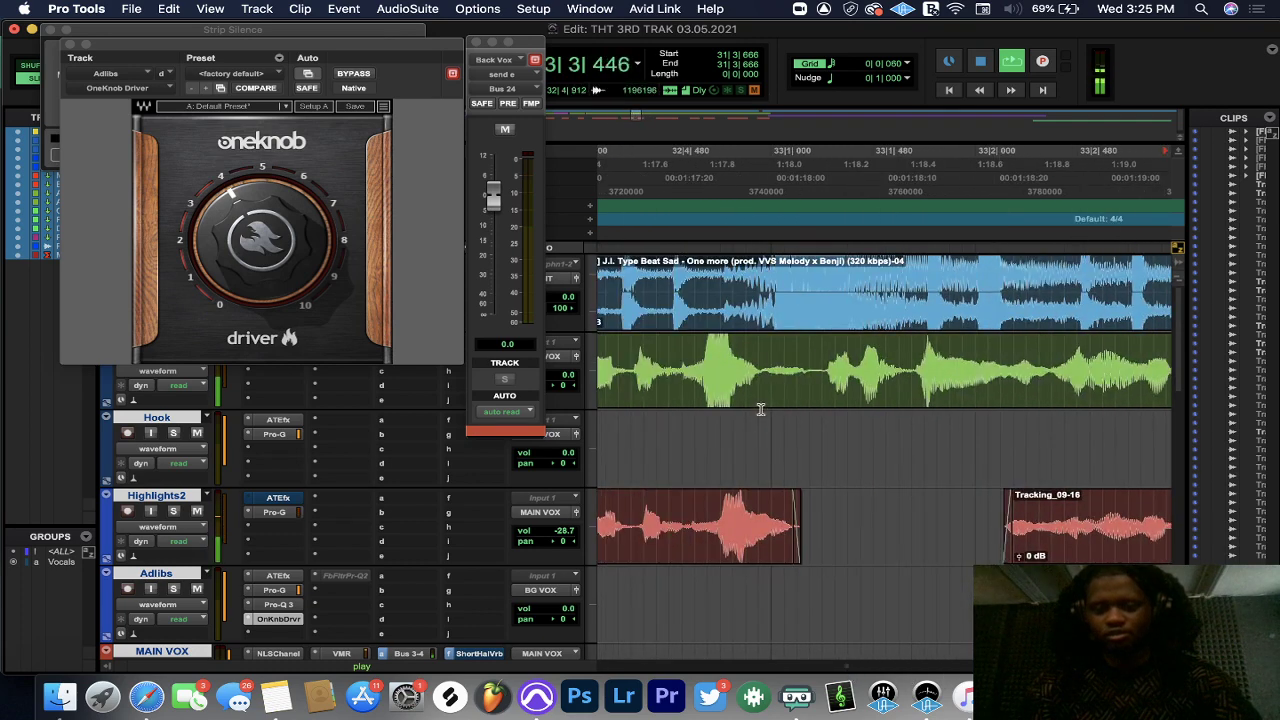
- Separate the quiet Verse stretch starting at 32|4|937 into its own clip and lower its gain to -22.6 dB
{"action": "left_click", "coordinate": [766, 352]}
{"action": "left_click_drag", "start_coordinate": [766, 352], "coordinate": [809, 366]}
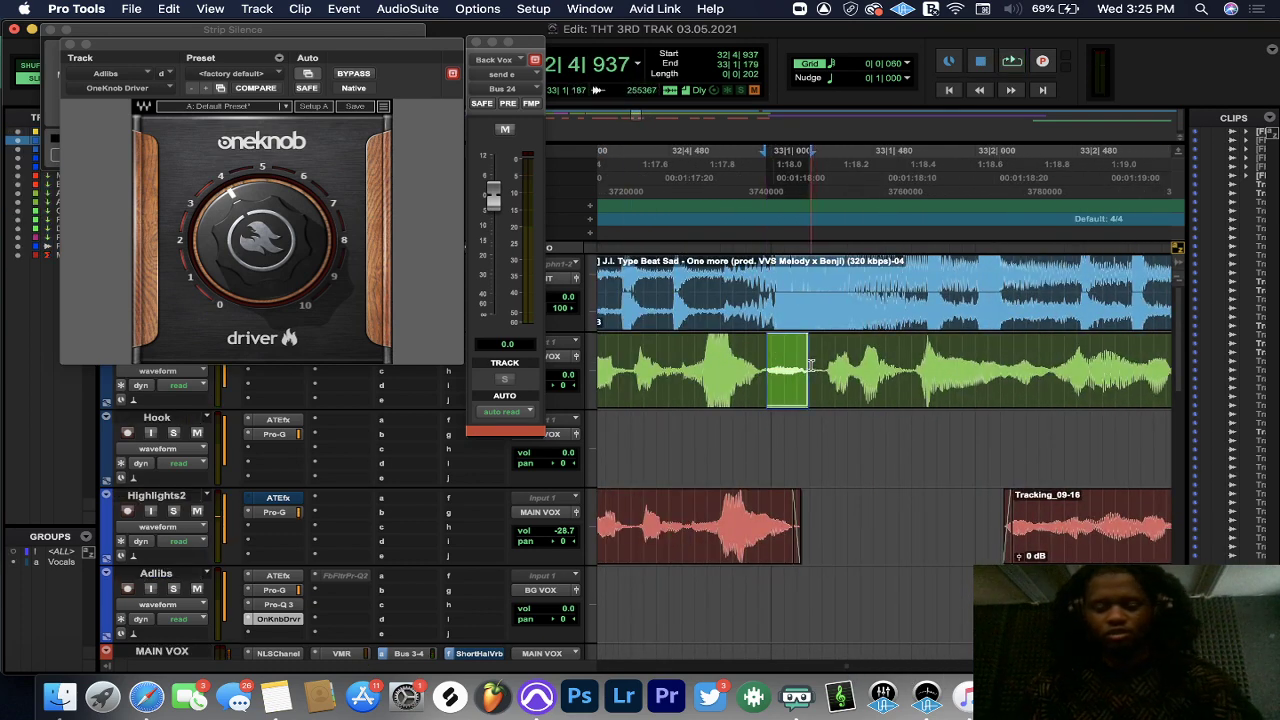
{"action": "key", "text": "super+e"}
{"action": "mouse_move", "coordinate": [770, 404]}
{"action": "left_mouse_down"}
{"action": "mouse_move", "coordinate": [770, 428]}
{"action": "mouse_move", "coordinate": [762, 390]}
{"action": "left_mouse_up"}
- Crossfade both edges of the -22.6 dB Verse clip around 33|1 and play the vocals from 32|4|328
{"action": "left_click", "coordinate": [757, 390]}
{"action": "left_click", "coordinate": [771, 389]}
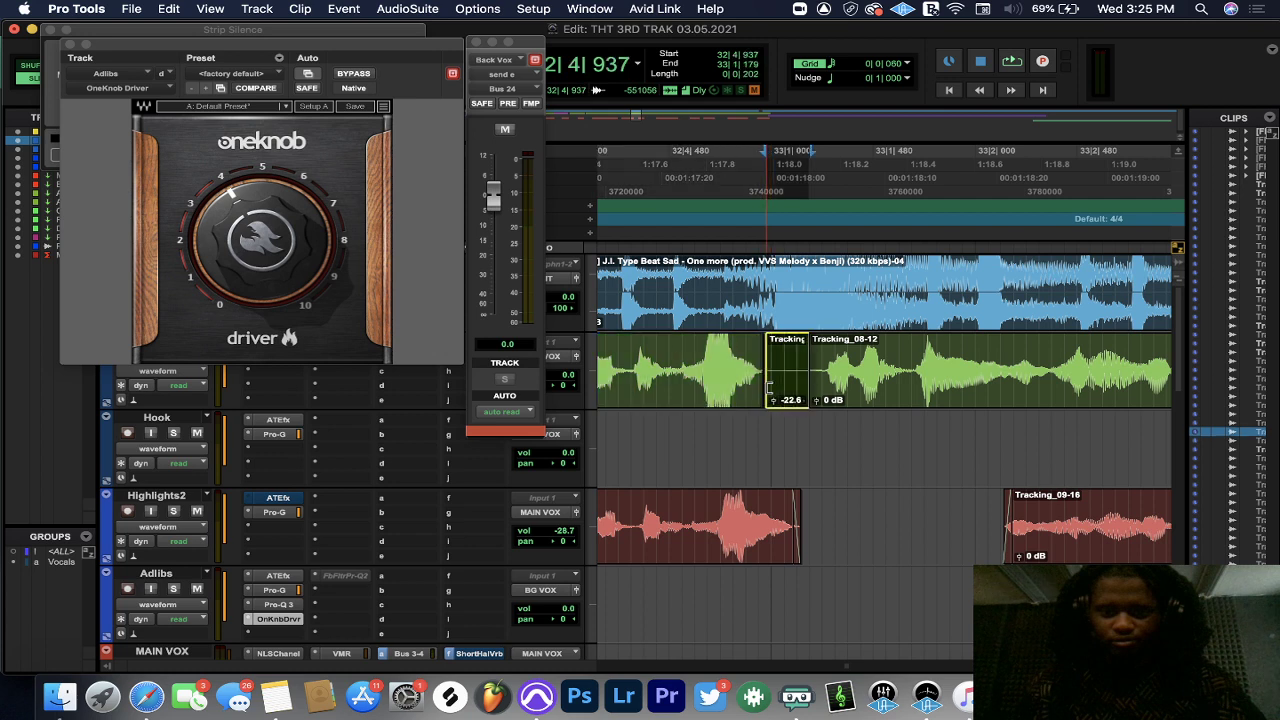
{"action": "left_click", "coordinate": [765, 387]}
{"action": "left_click_drag", "start_coordinate": [764, 398], "coordinate": [809, 398]}
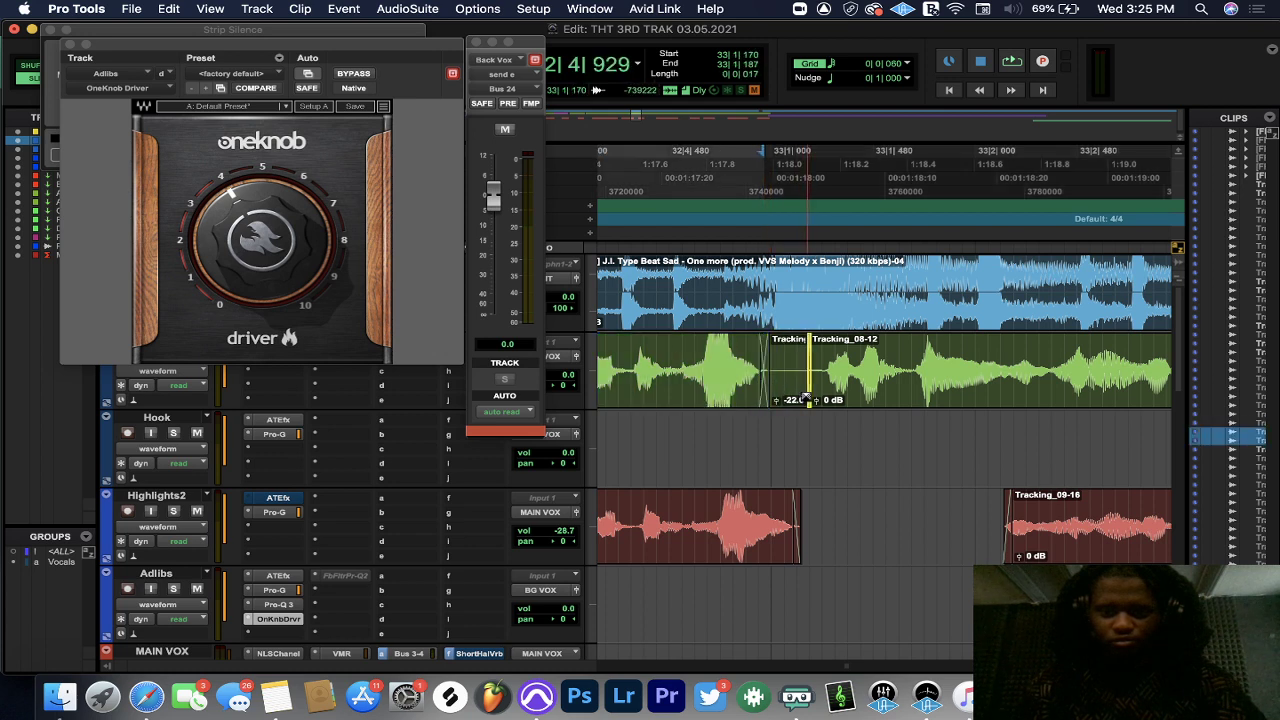
{"action": "key", "text": "space"}
{"action": "left_click", "coordinate": [644, 163]}
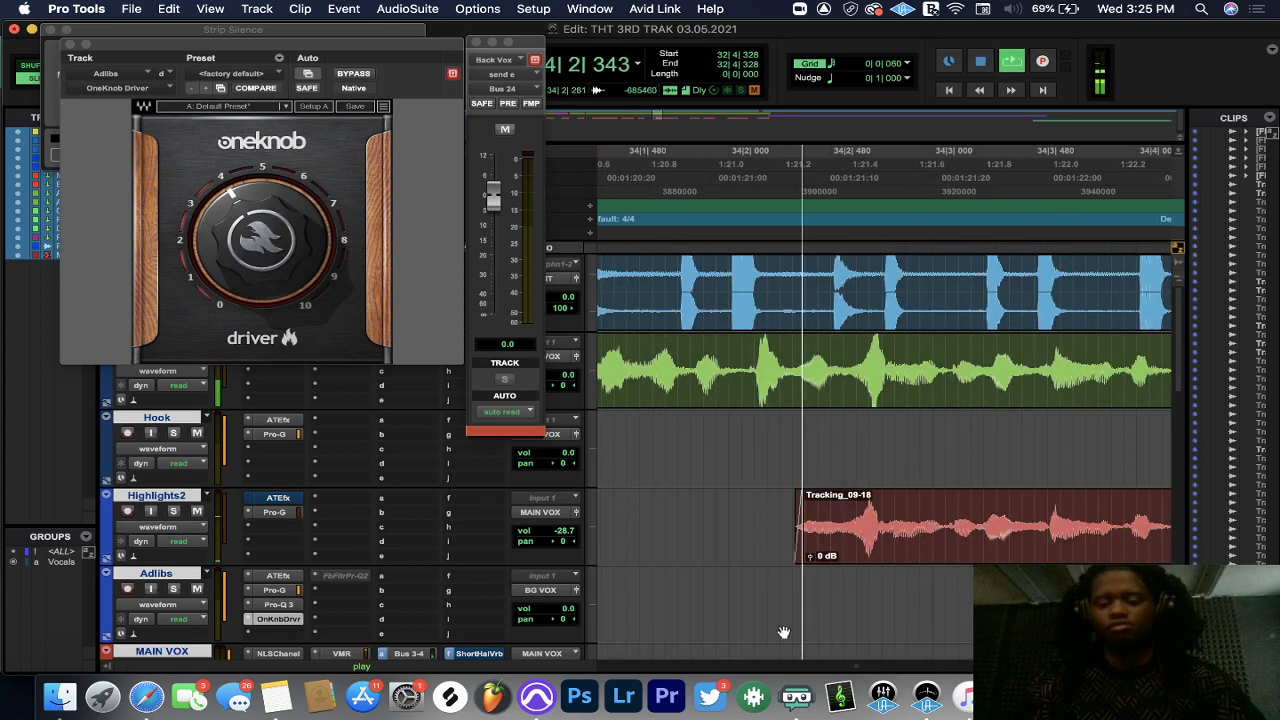
{"action": "key", "text": "space"}
{"action": "scroll", "coordinate": [855, 668], "scroll_direction": "left", "scroll_amount": 10}
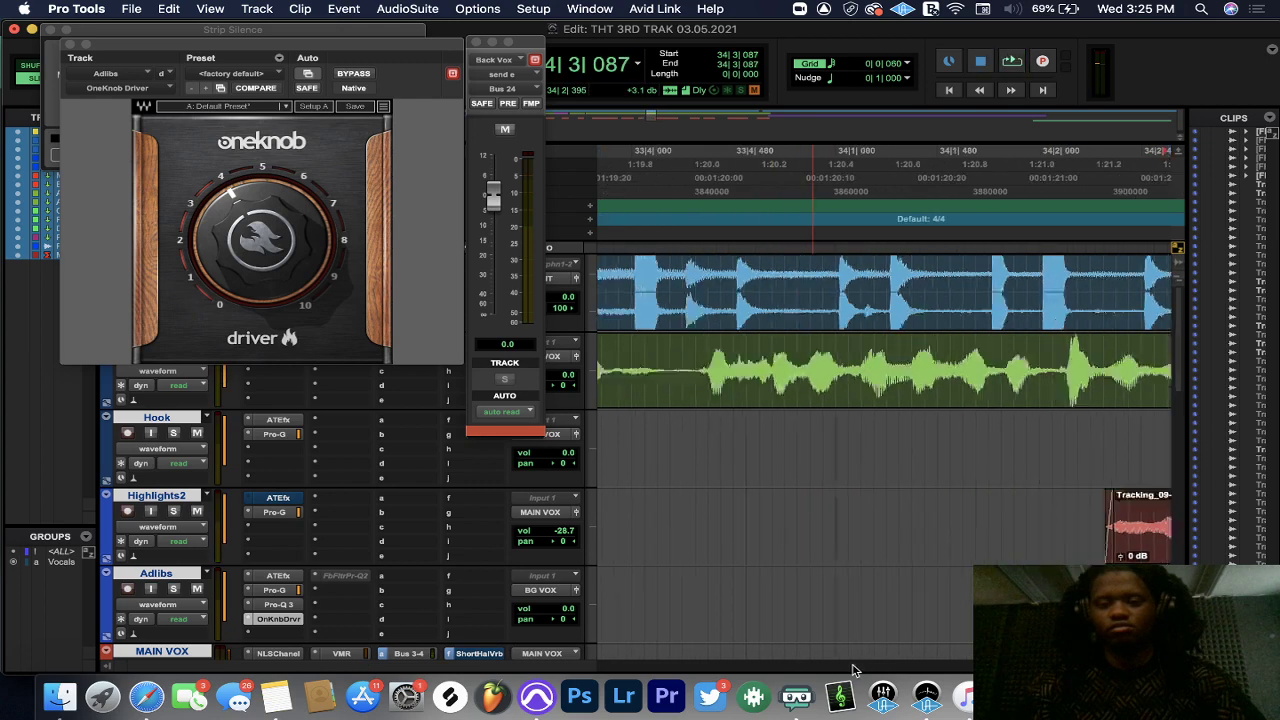
- Separate the quiet Verse stretch starting at 33|3|876 into its own clip and lower its gain to -18.8 dB
{"action": "left_click_drag", "start_coordinate": [802, 357], "coordinate": [859, 364]}
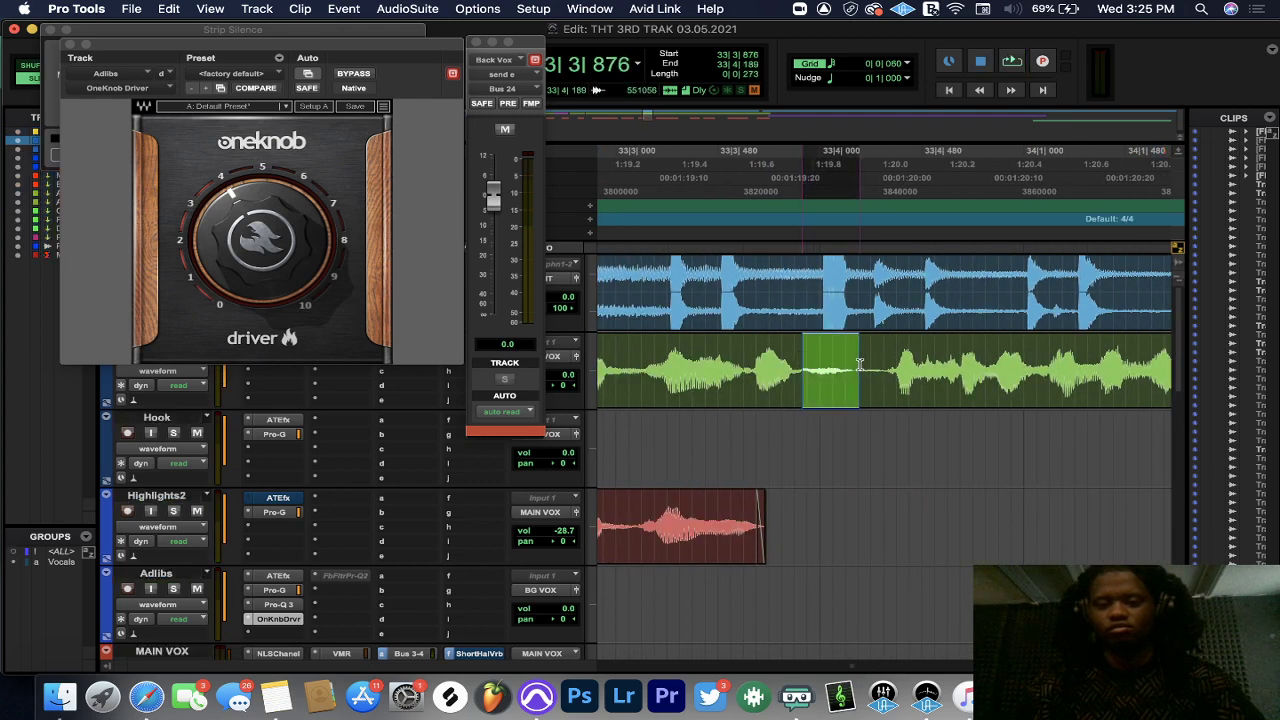
{"action": "key", "text": "super+e"}
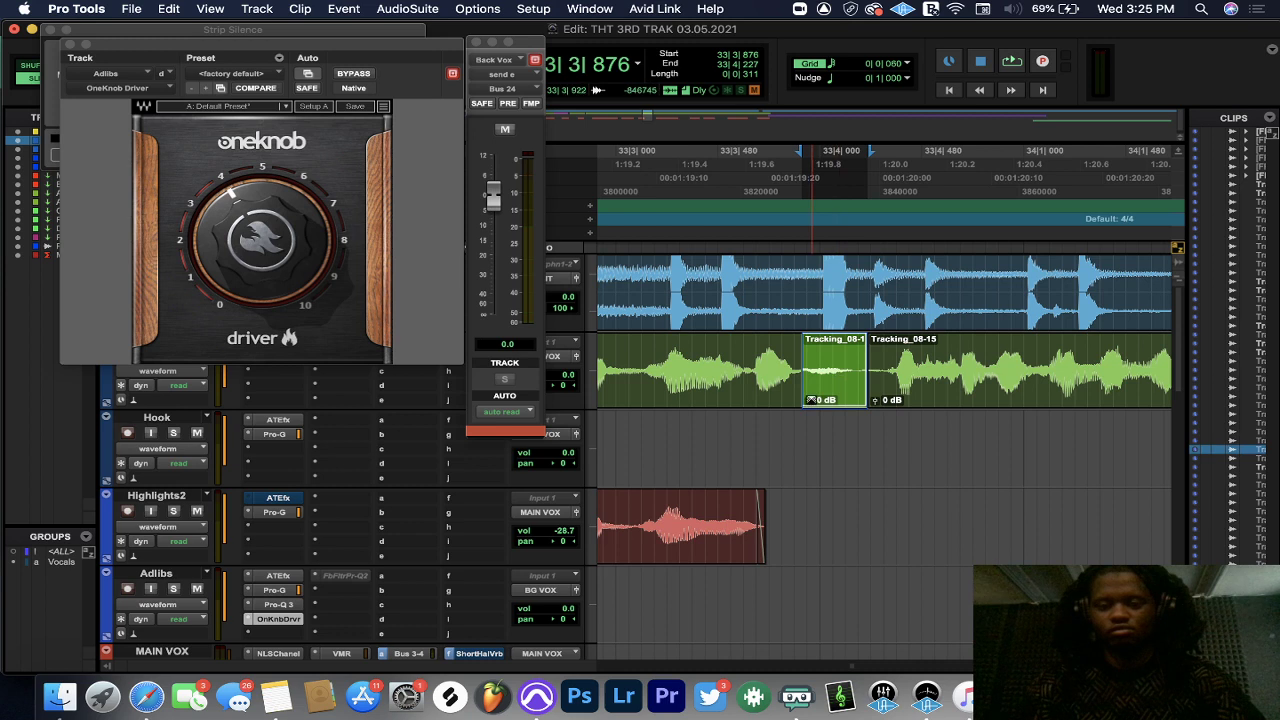
{"action": "left_click", "coordinate": [811, 400]}
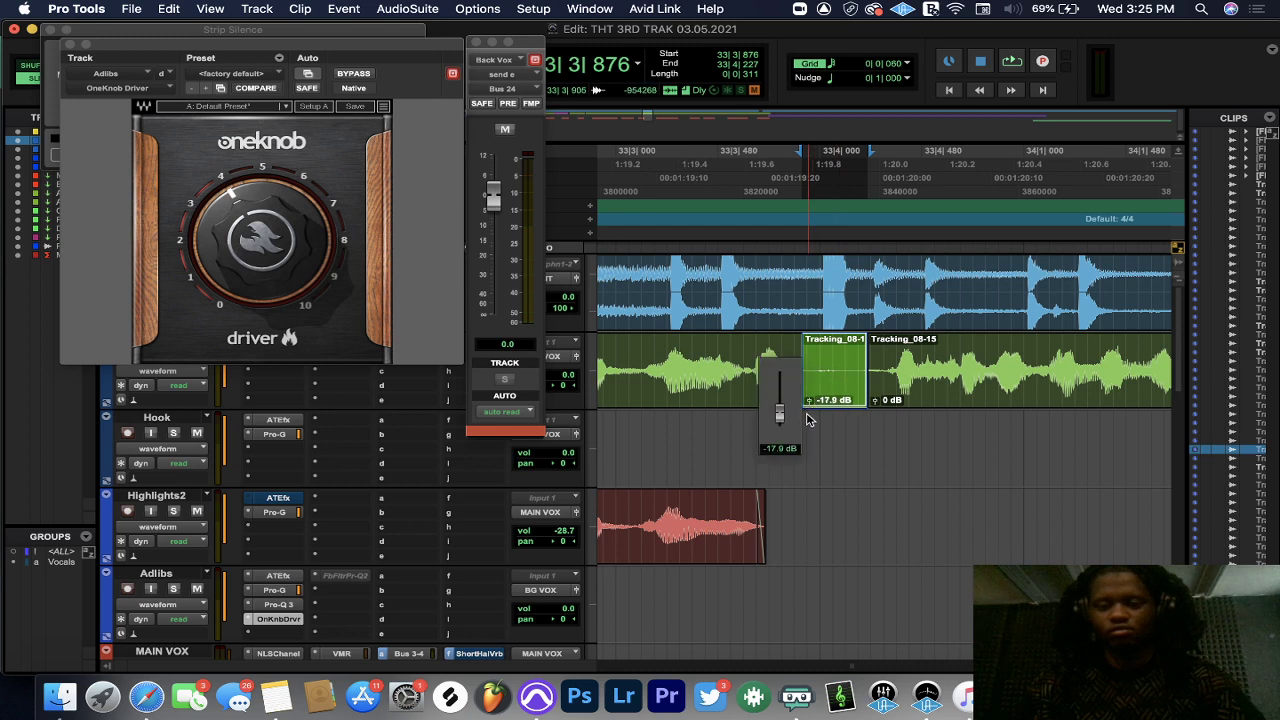
- Adjust the boundary before the -18.8 dB Verse clip and crossfade both edges of that clip
{"action": "left_click", "coordinate": [797, 394]}
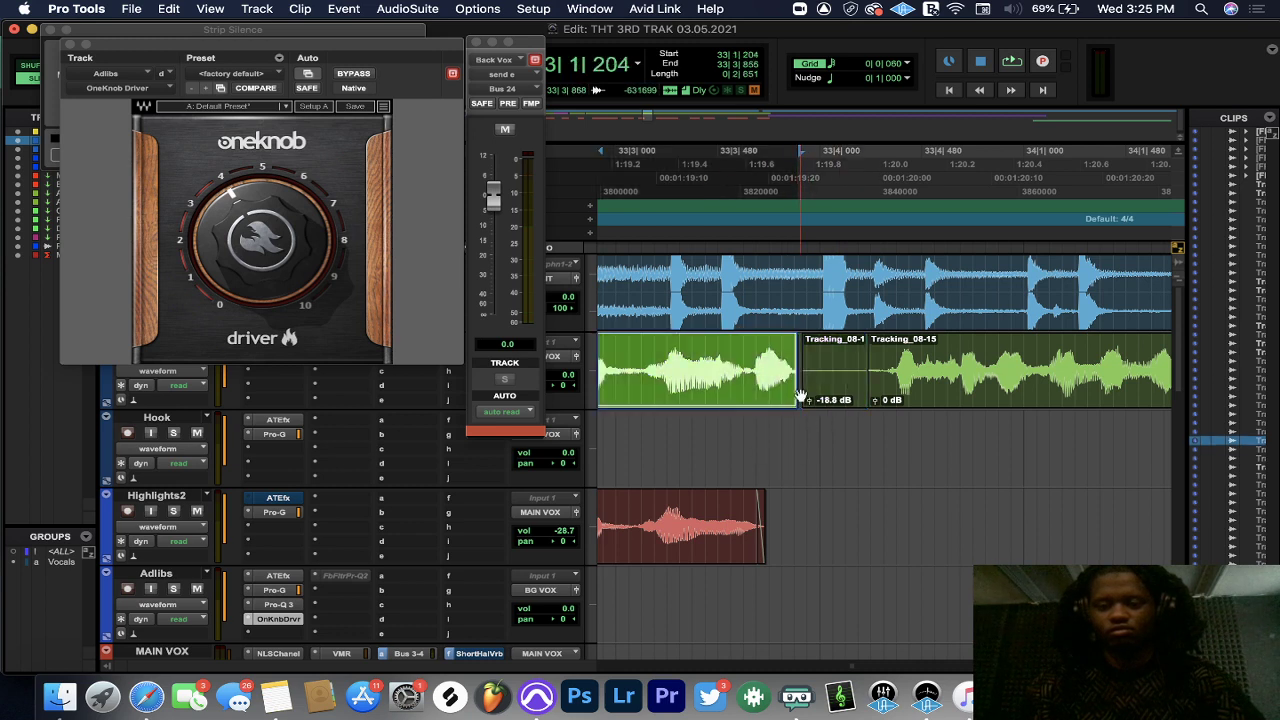
{"action": "left_click", "coordinate": [806, 388]}
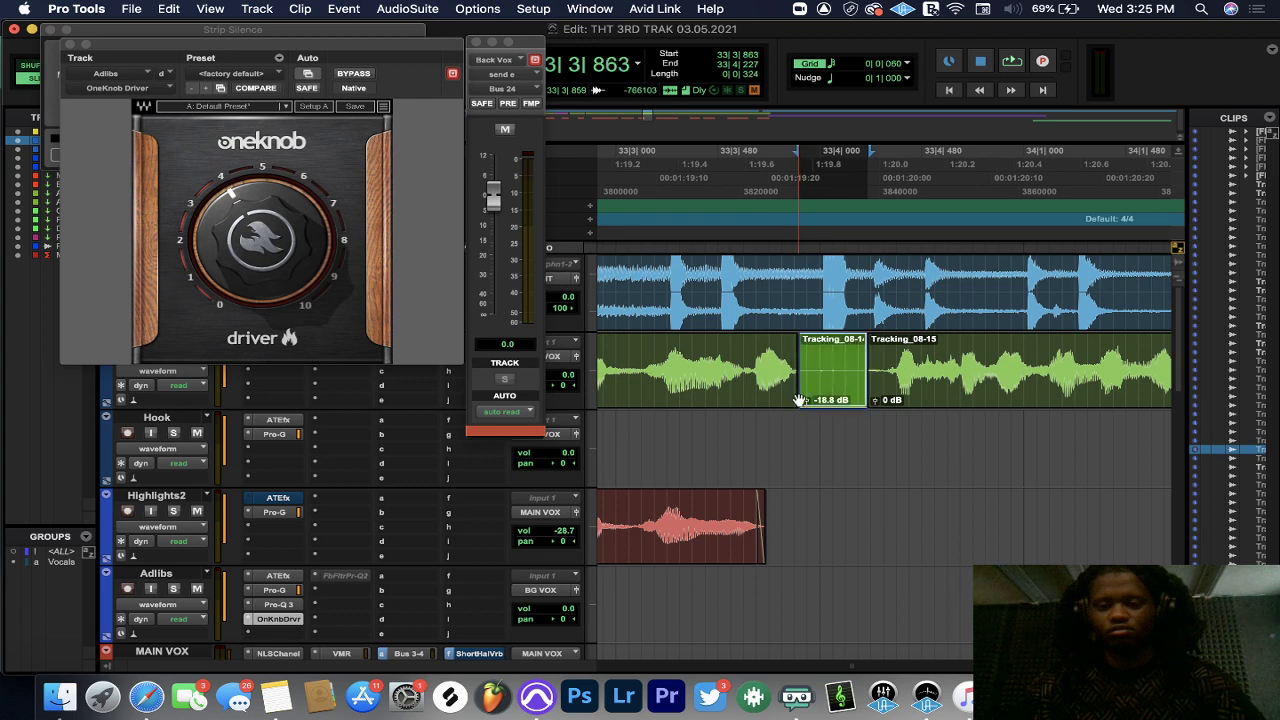
{"action": "left_click", "coordinate": [793, 390]}
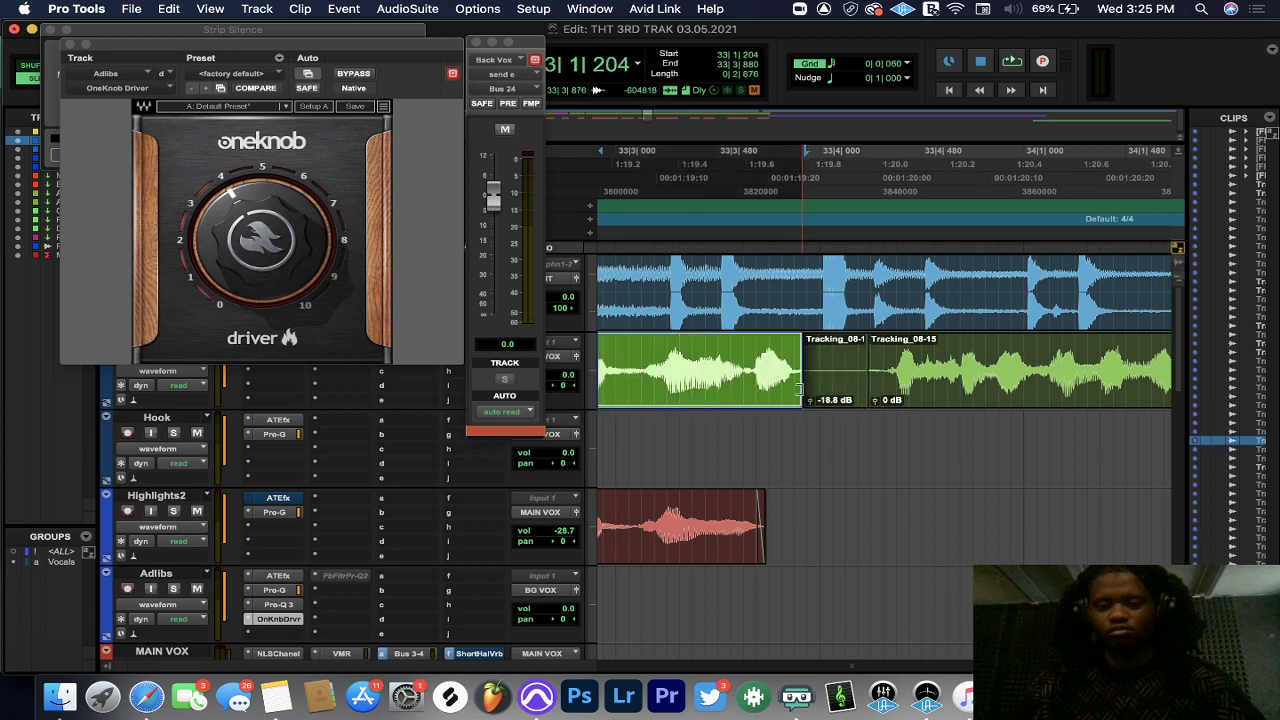
{"action": "left_click", "coordinate": [800, 397]}
{"action": "left_click", "coordinate": [800, 397]}
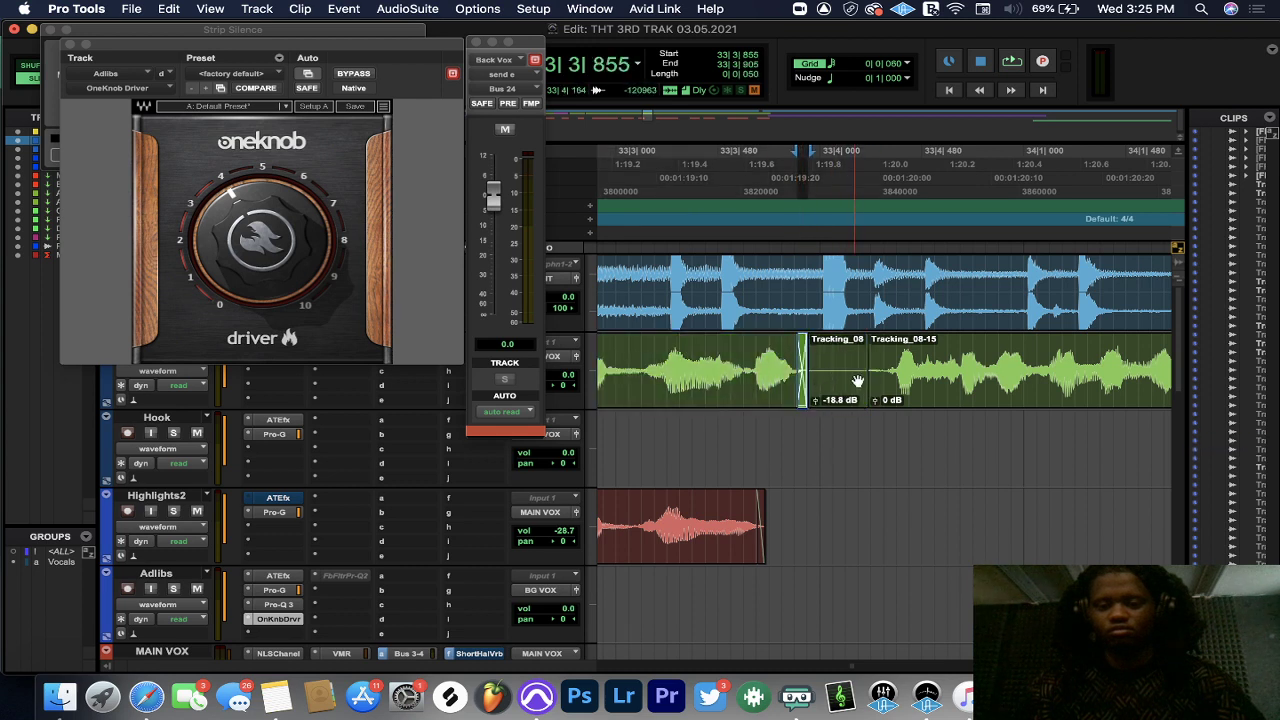
{"action": "left_click", "coordinate": [862, 397]}
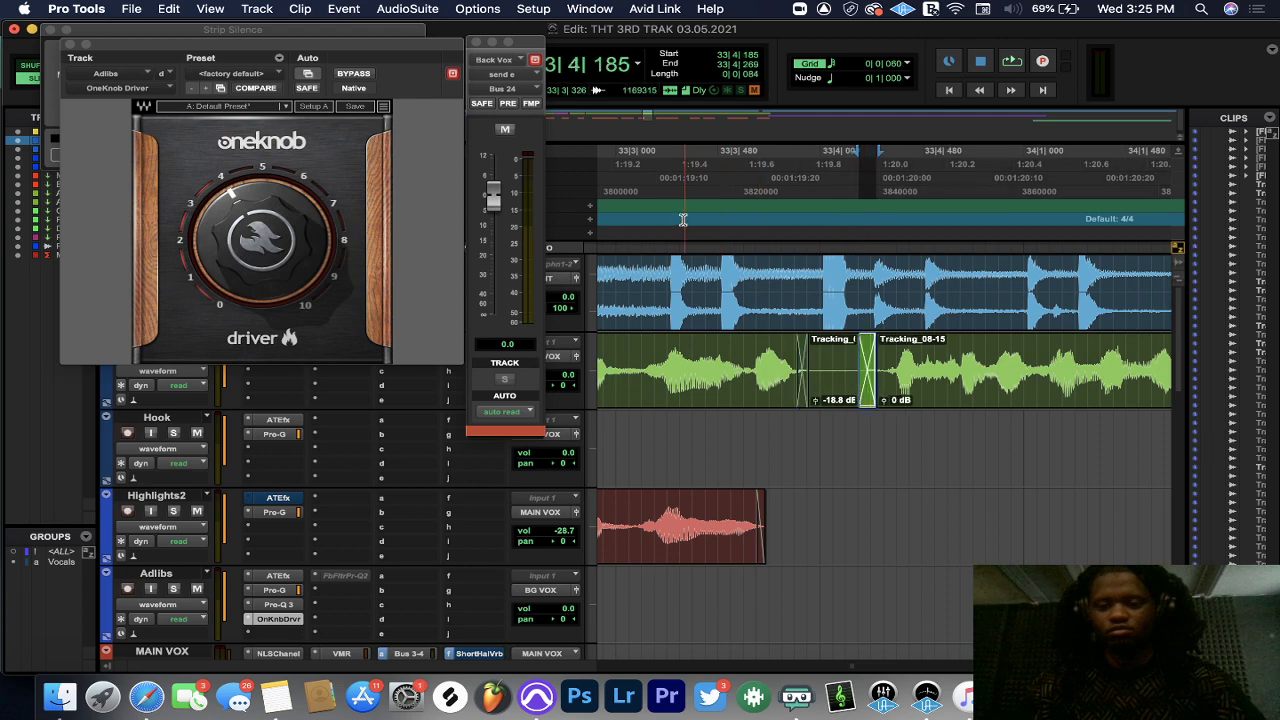
- Play the vocals from 33|3|317, then from 34|4|324, to check the cleaned Verse passage
{"action": "left_click", "coordinate": [683, 219]}
{"action": "key", "text": "space"}
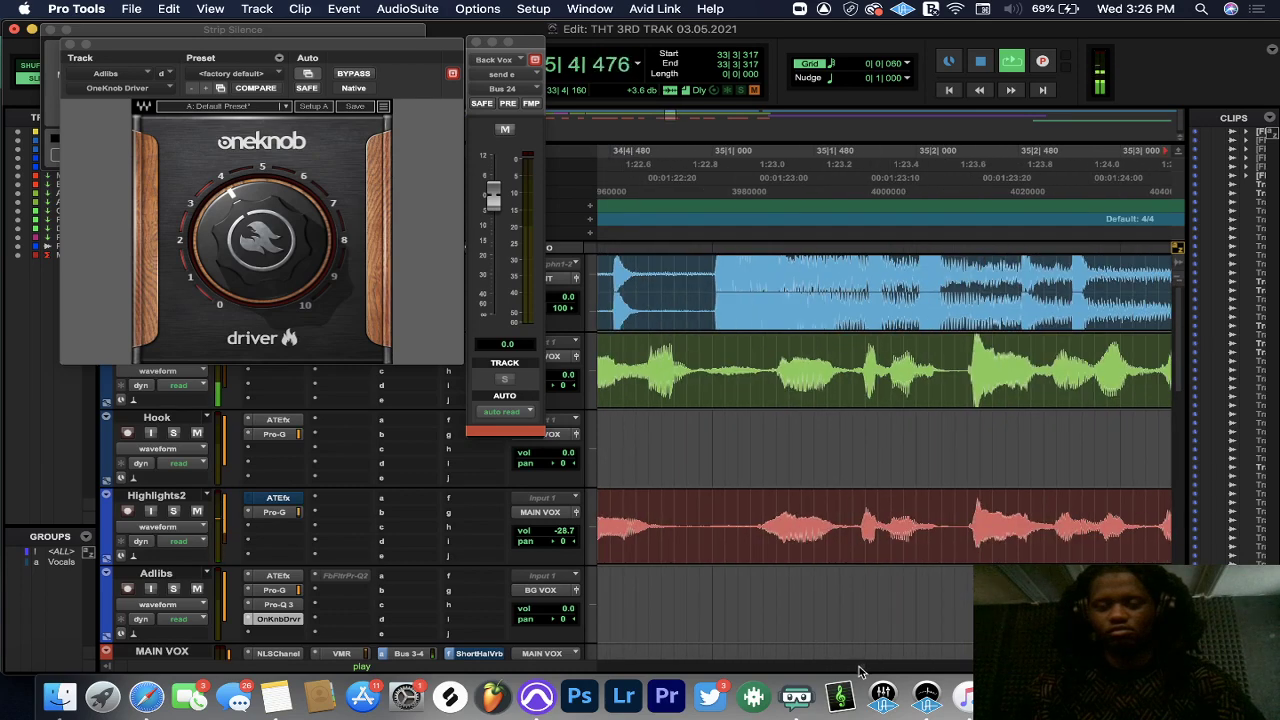
{"action": "left_click", "coordinate": [670, 282]}
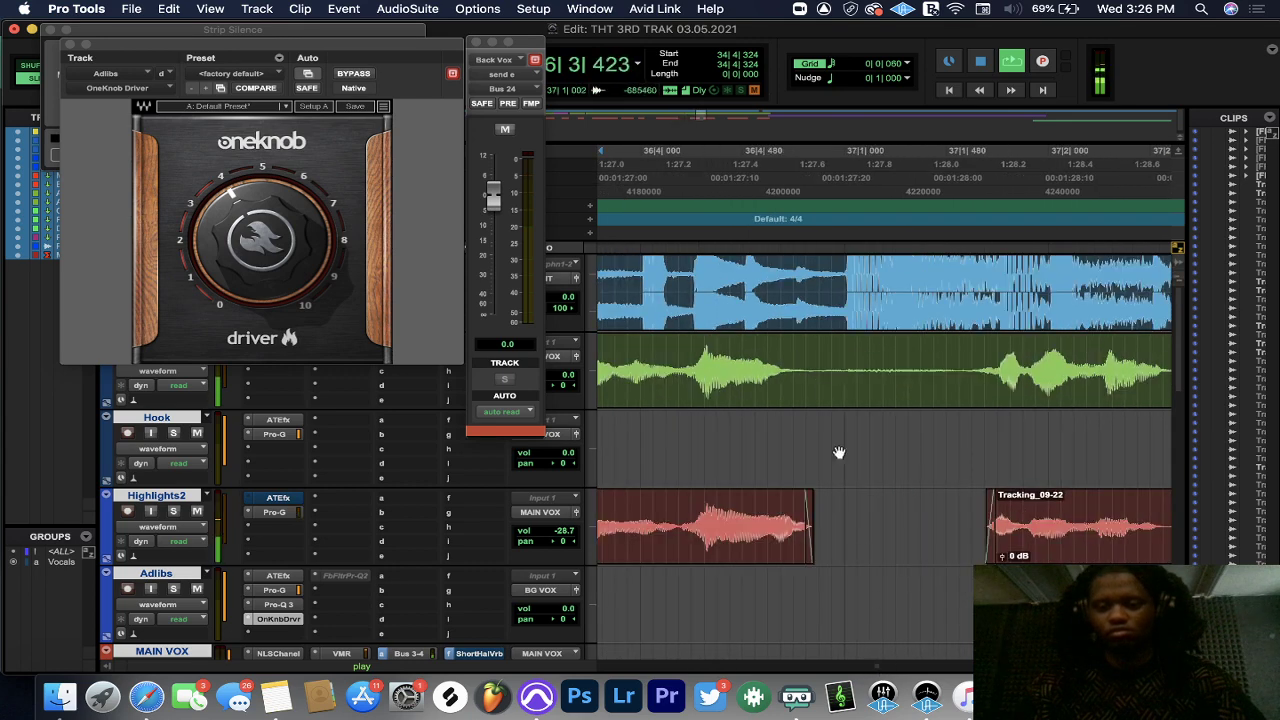
- Delete the quiet Verse stretch from 36|4|841 to 37|1|515, fade the clip edges around the gap, and play from 36|4|084
{"action": "left_click_drag", "start_coordinate": [820, 370], "coordinate": [952, 355]}
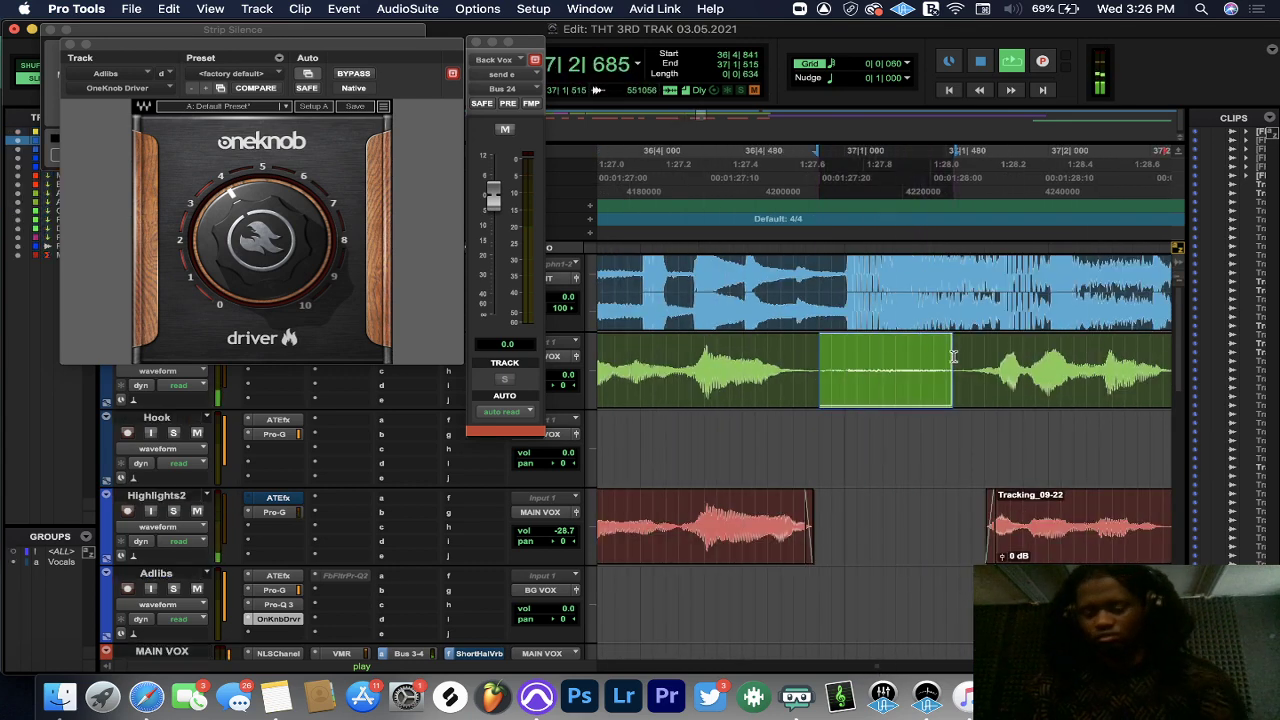
{"action": "key", "text": "Delete"}
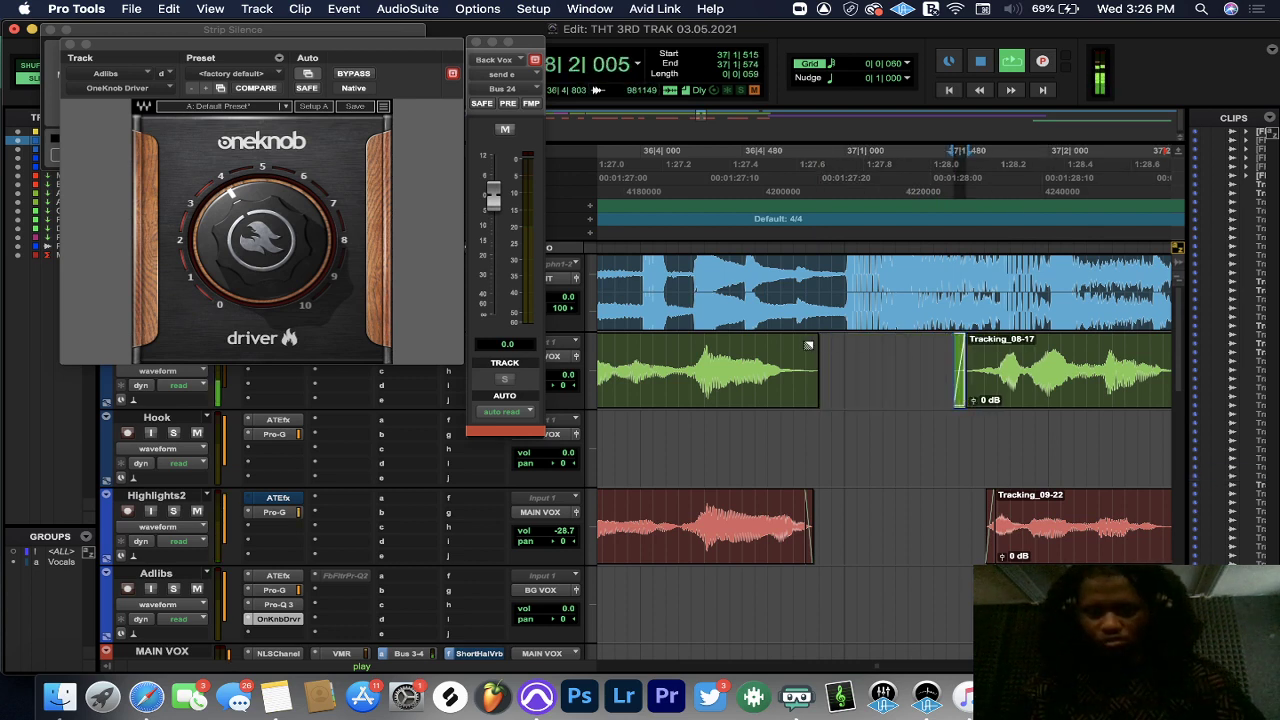
{"action": "left_click_drag", "start_coordinate": [809, 345], "coordinate": [798, 342]}
{"action": "left_click", "coordinate": [659, 186]}
{"action": "key", "text": "space"}
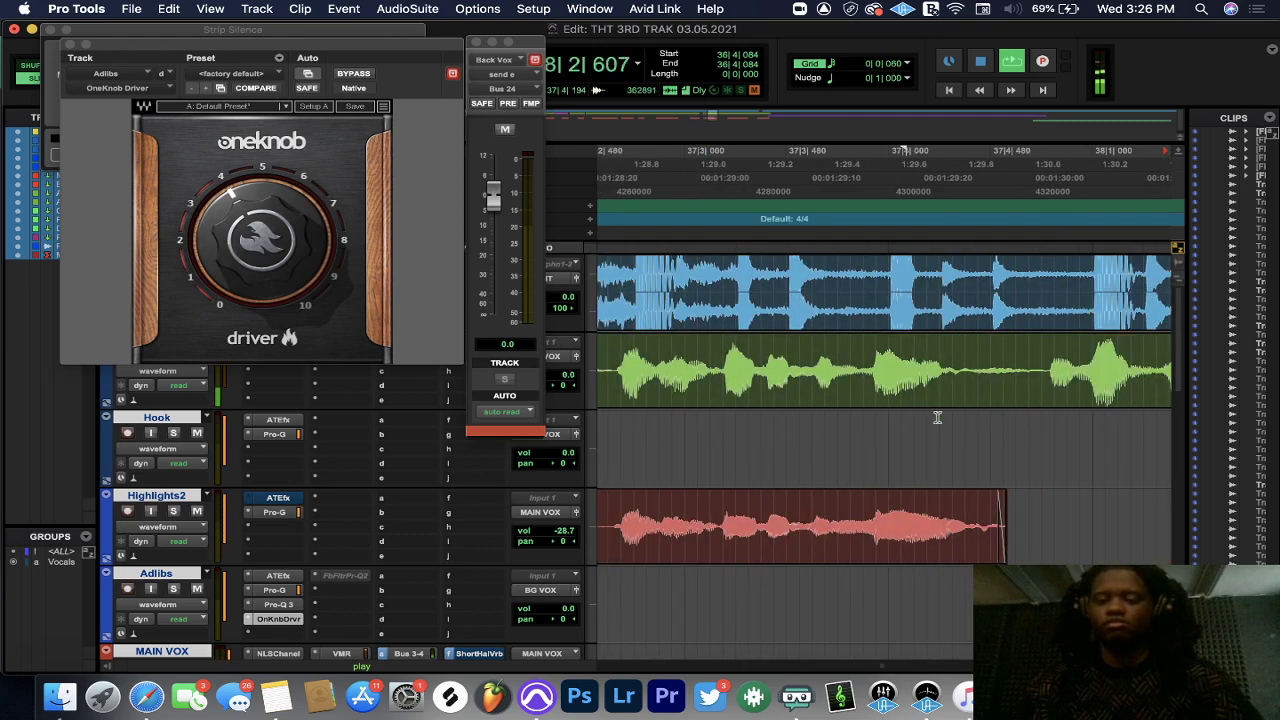
- Separate the quiet Verse stretch starting at 37|4|357 into its own clip and lower its gain to -26.5 dB
{"action": "left_click_drag", "start_coordinate": [963, 349], "coordinate": [1044, 346]}
{"action": "key", "text": "super+e"}
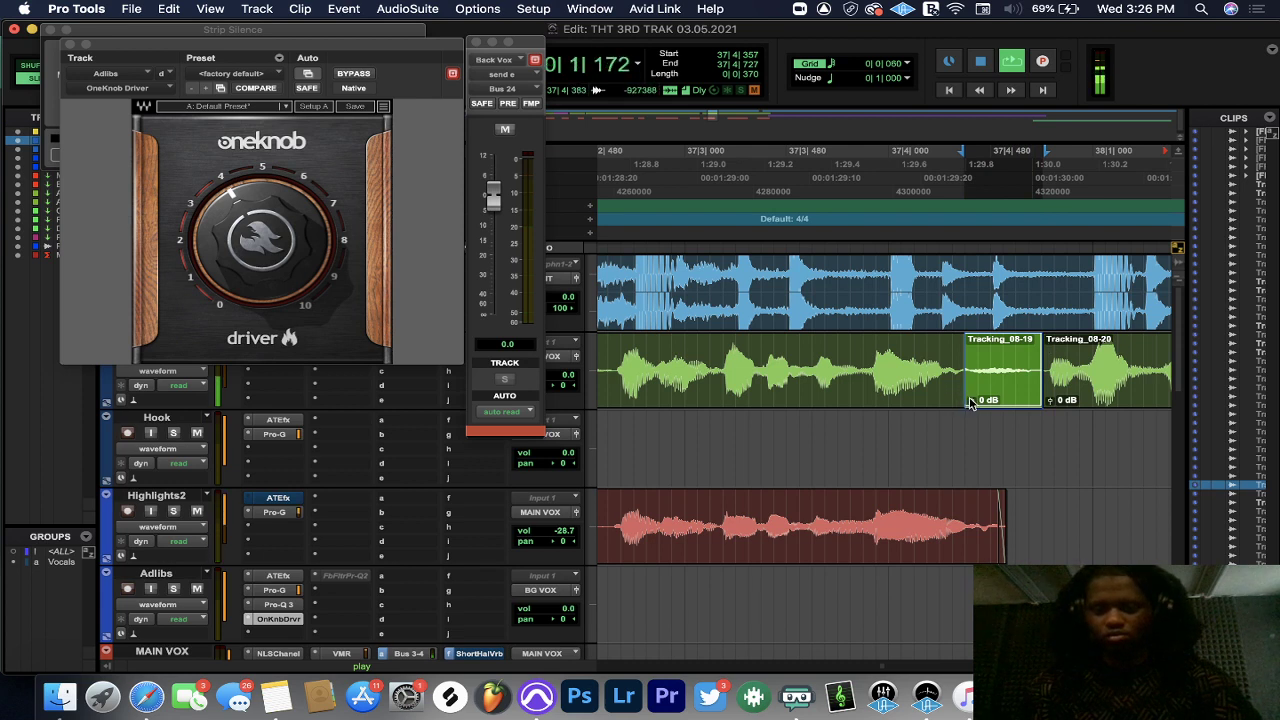
{"action": "mouse_move", "coordinate": [970, 402]}
{"action": "left_mouse_down"}
{"action": "mouse_move", "coordinate": [967, 429]}
{"action": "mouse_move", "coordinate": [972, 404]}
{"action": "left_mouse_up"}
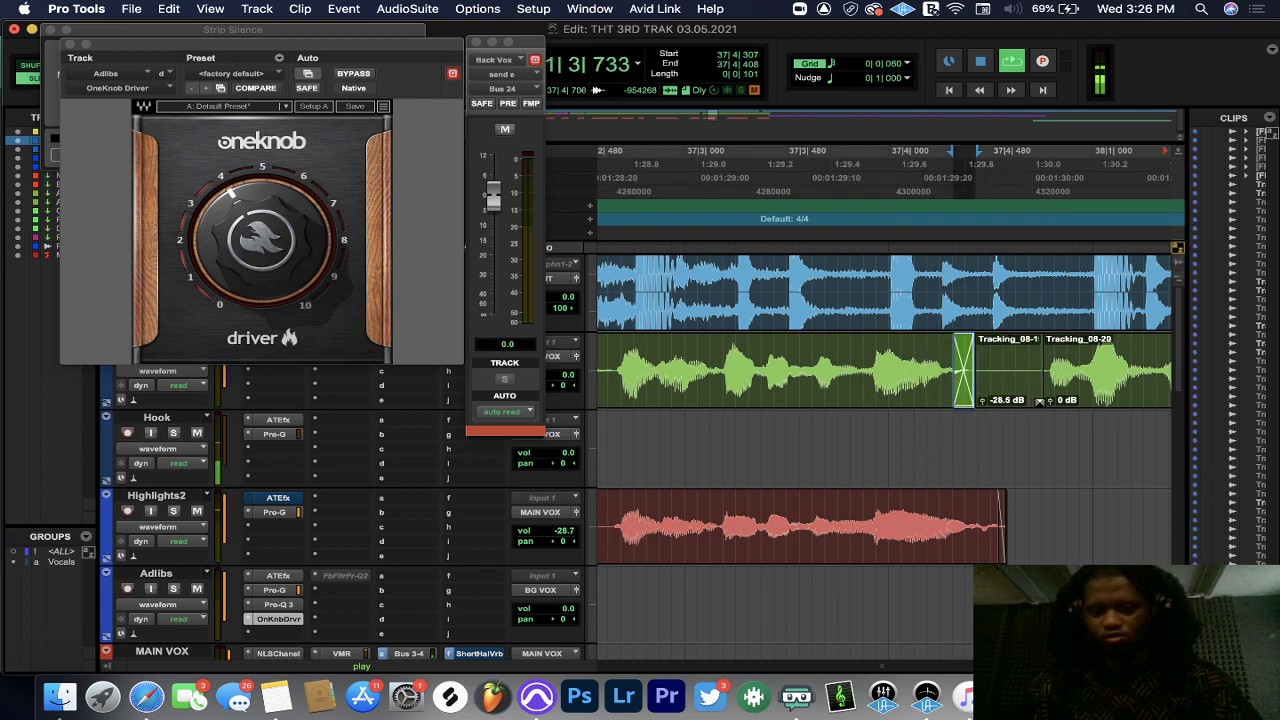
- Crossfade the end of the lowered breath clip near 37|4|700 into the following green vocal clip, and play from 37|3|217
{"action": "left_click", "coordinate": [1042, 402]}
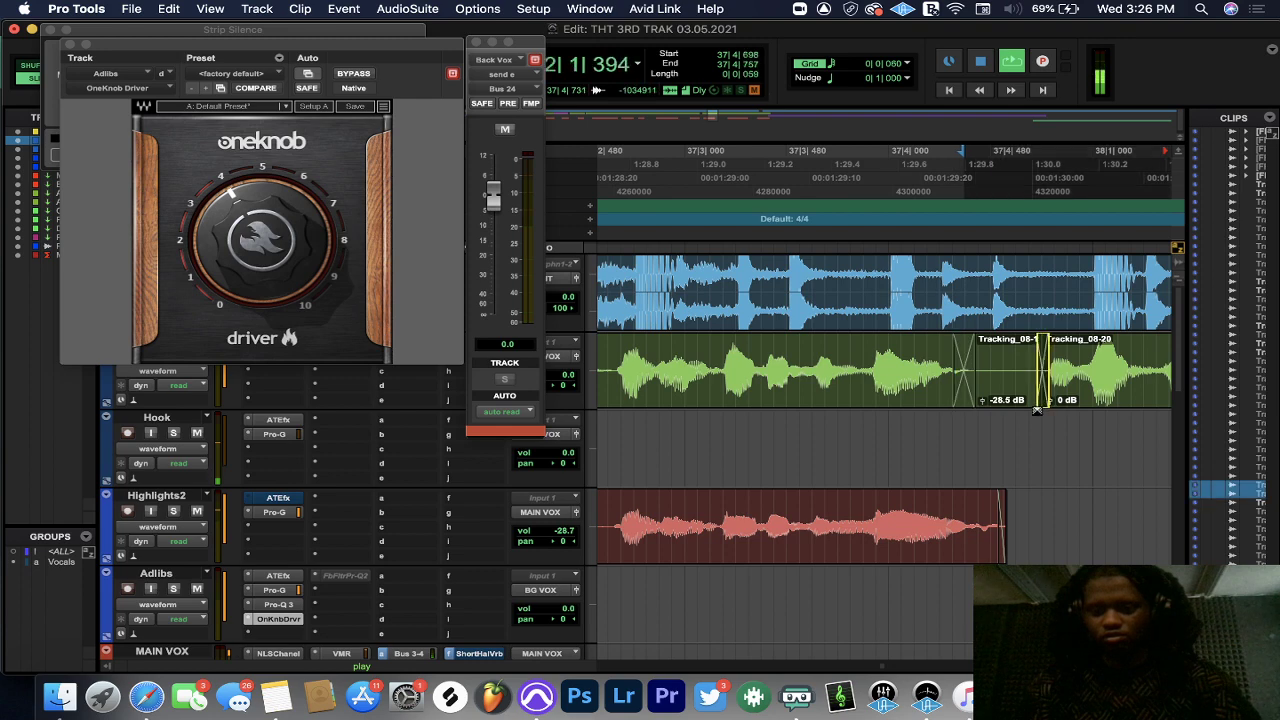
{"action": "left_click_drag", "start_coordinate": [1037, 409], "coordinate": [1033, 404]}
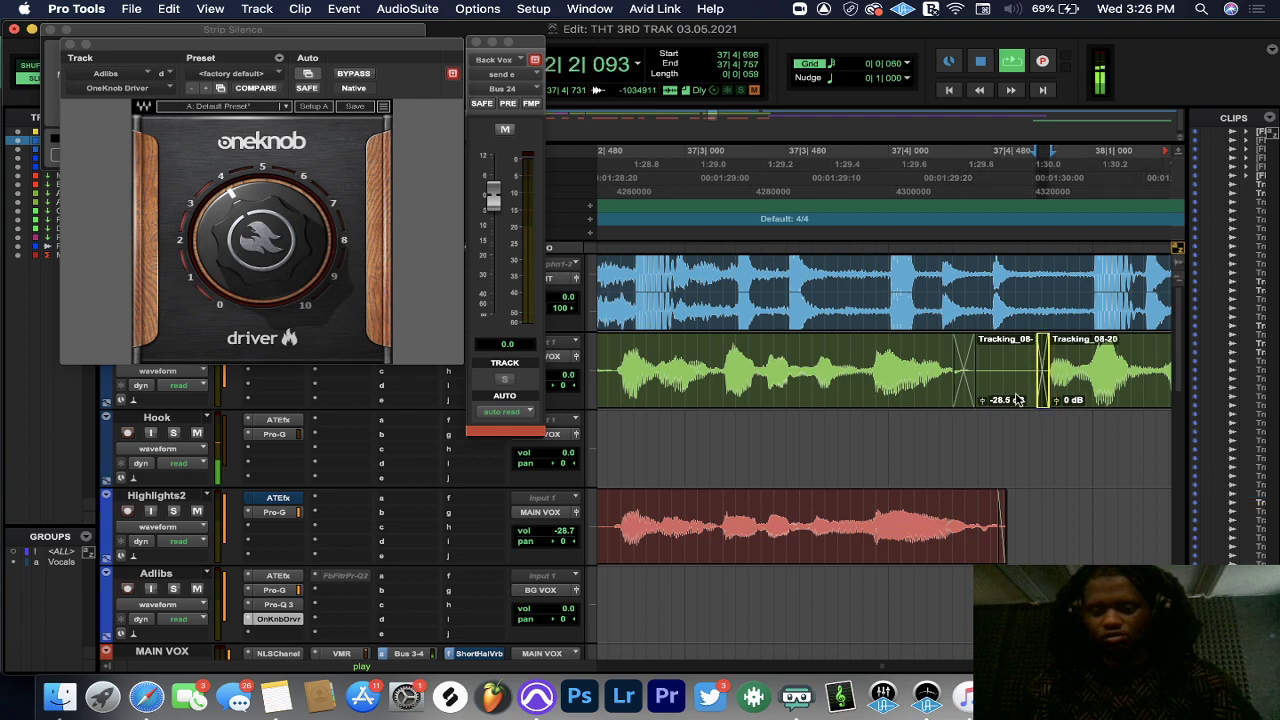
{"action": "left_click", "coordinate": [731, 152]}
{"action": "key", "text": "space"}
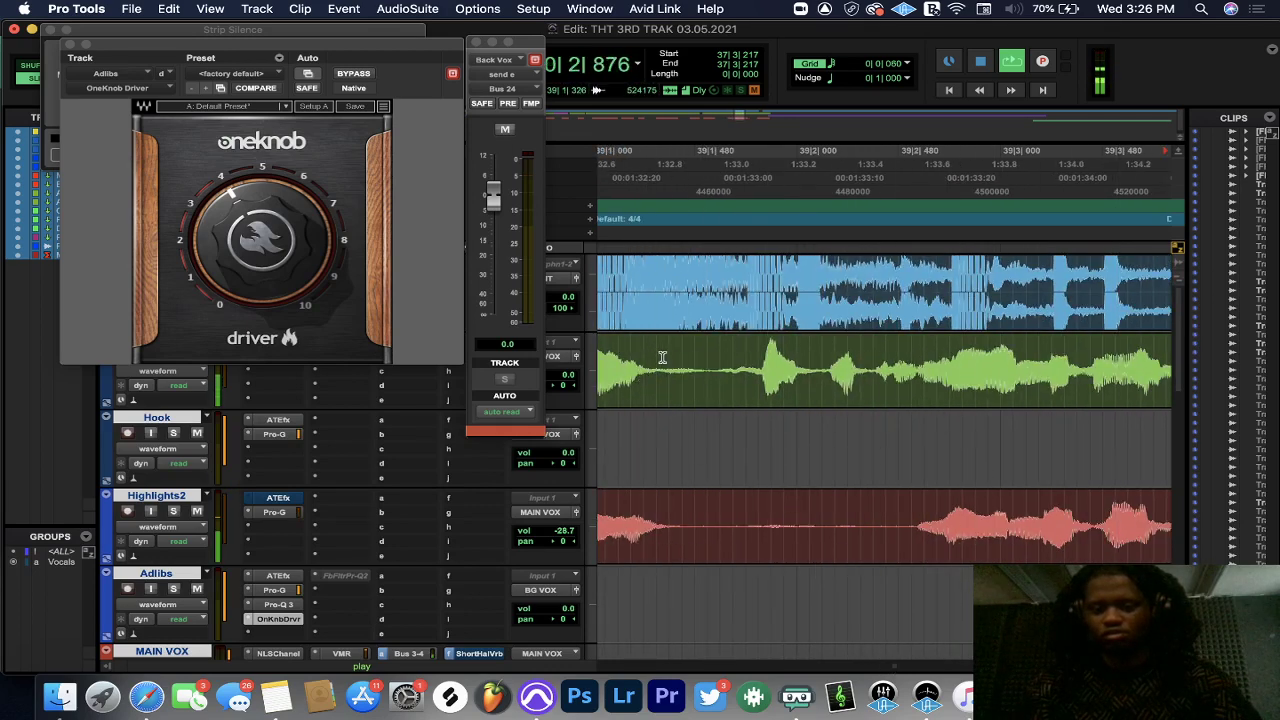
- Separate the breath from about 39|1|330 to 39|1|553 on the green vocal track and crossfade both of its edges
{"action": "left_click_drag", "start_coordinate": [662, 357], "coordinate": [708, 360]}
{"action": "key", "text": "super+e"}
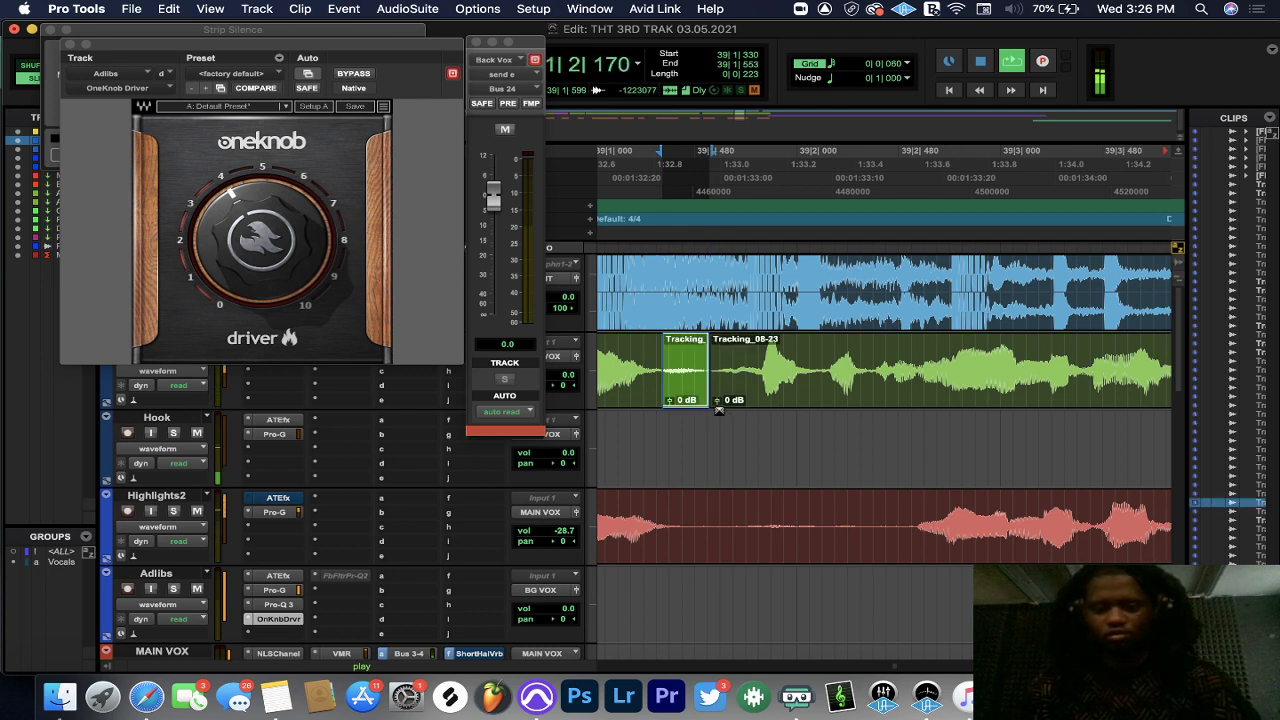
{"action": "left_click_drag", "start_coordinate": [706, 399], "coordinate": [663, 408]}
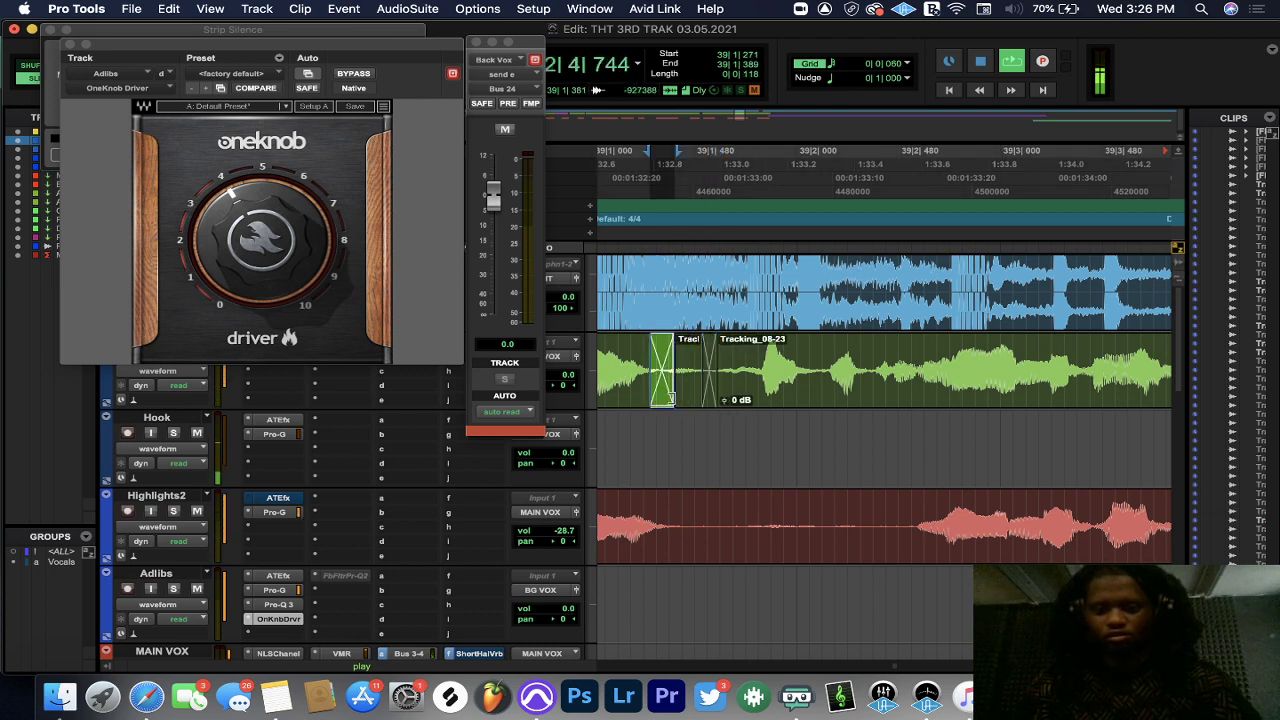
- Lower the clip gain of the separated breath after 39|1 to -16.0 dB and play the result
{"action": "key", "text": "super+bracketright"}
{"action": "key", "text": "super+bracketright"}
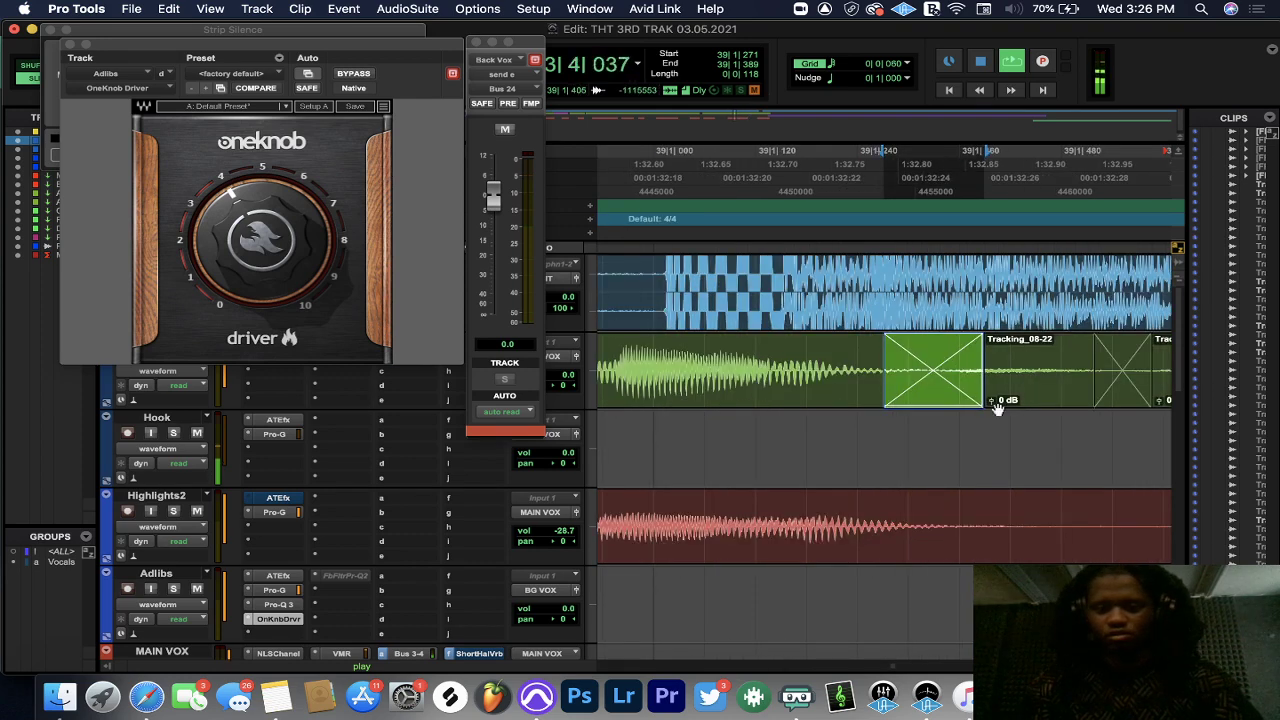
{"action": "left_click_drag", "start_coordinate": [997, 408], "coordinate": [965, 413]}
{"action": "key", "text": "super+z"}
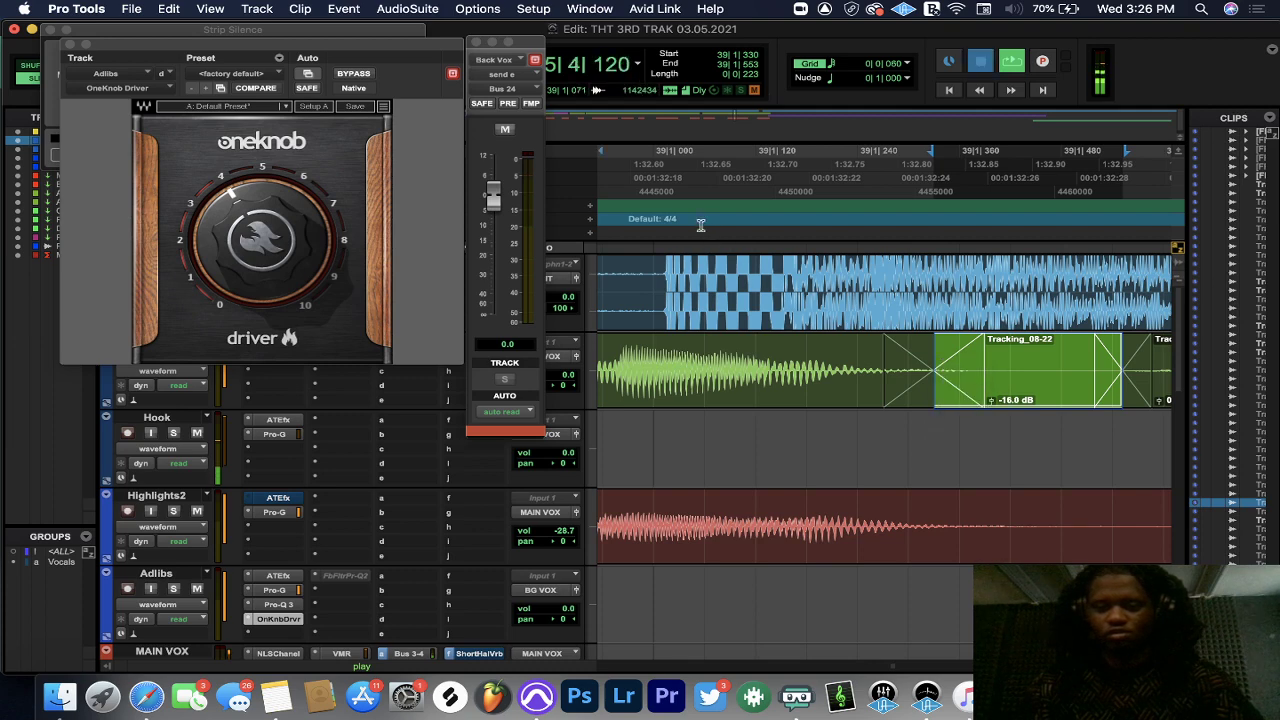
{"action": "key", "text": "space"}
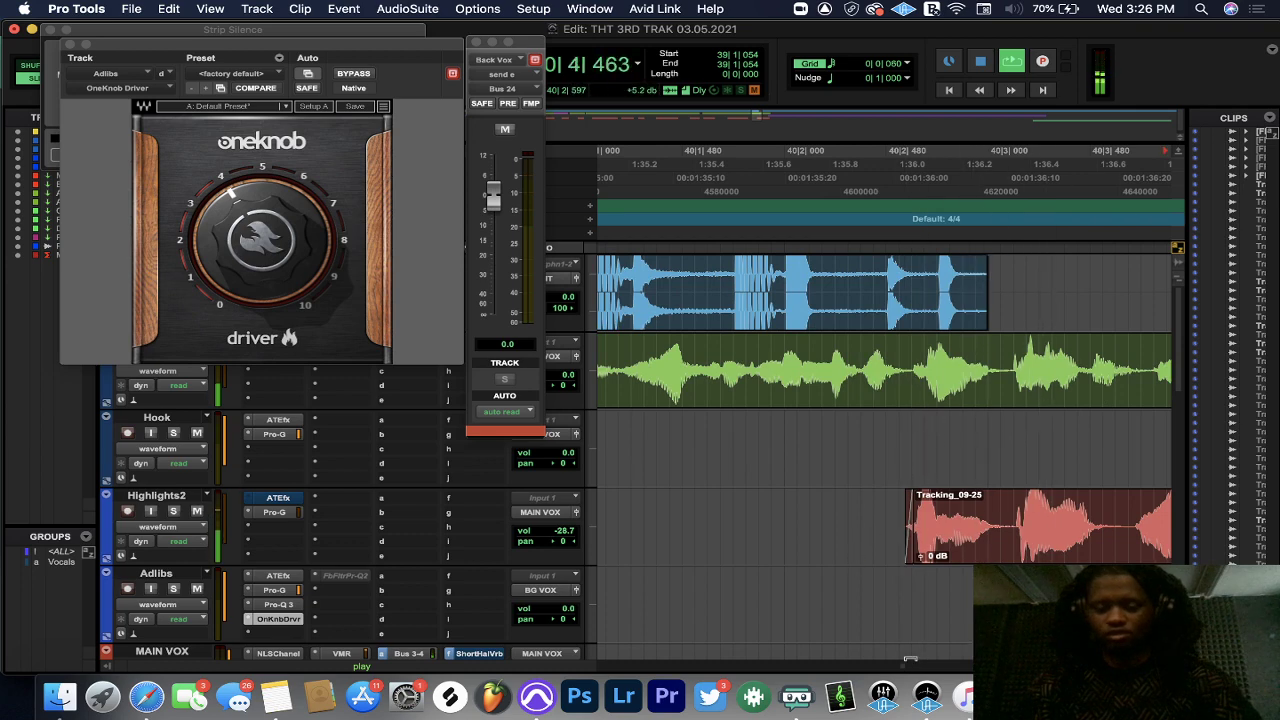
- Isolate the breath near 39|4|480 on the green vocal track at -18.8 dB clip gain with crossfades on both edges
{"action": "scroll", "coordinate": [904, 668], "scroll_direction": "left", "scroll_amount": 5}
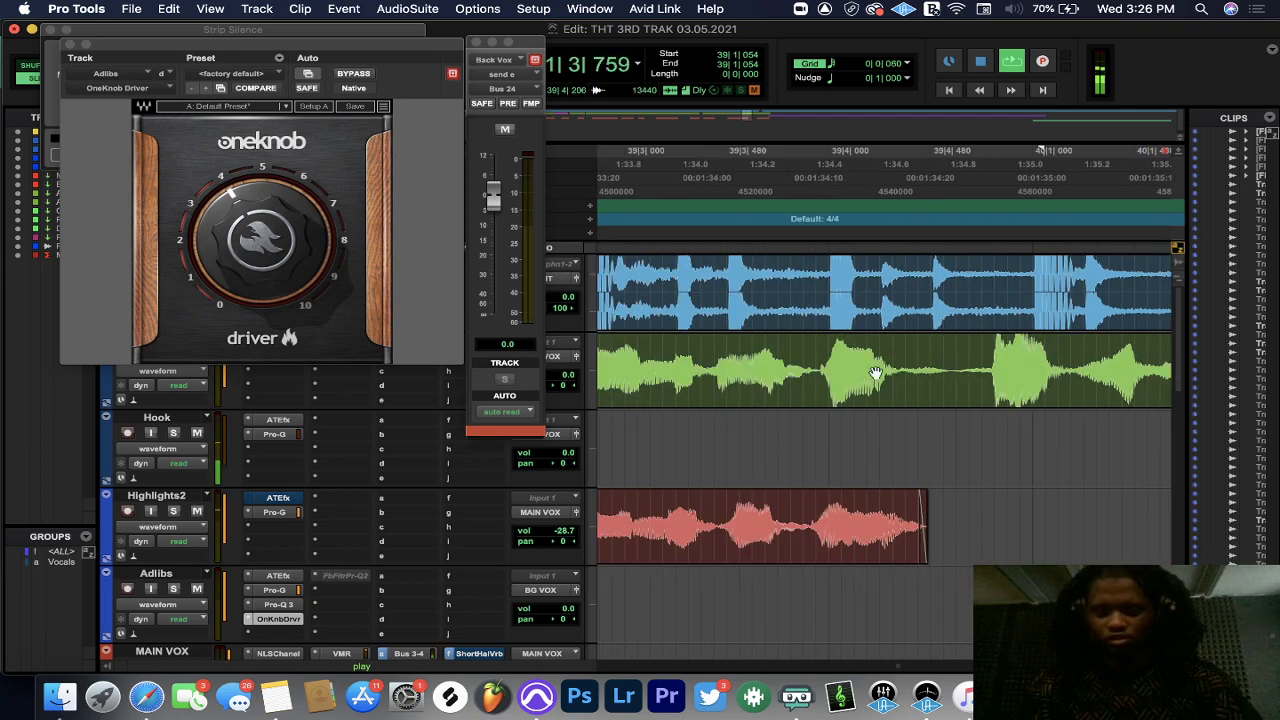
{"action": "left_click_drag", "start_coordinate": [905, 350], "coordinate": [954, 355]}
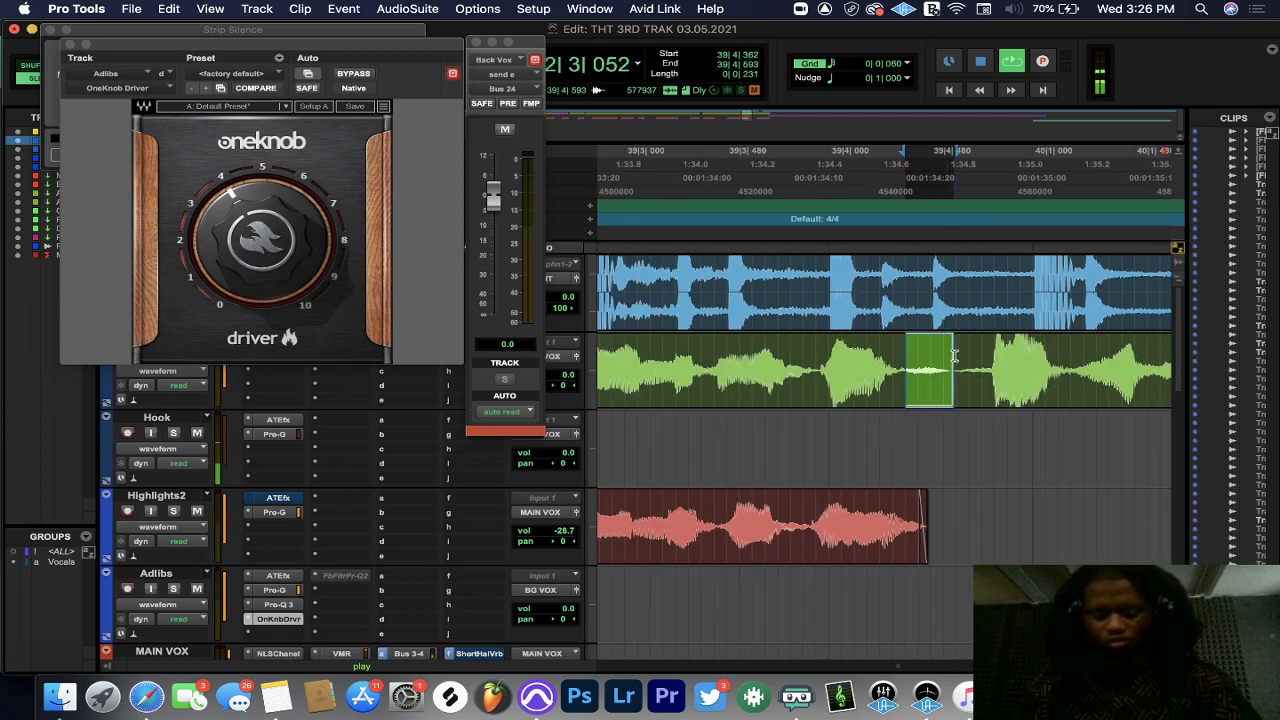
{"action": "key", "text": "super+e"}
{"action": "left_click_drag", "start_coordinate": [911, 403], "coordinate": [991, 378]}
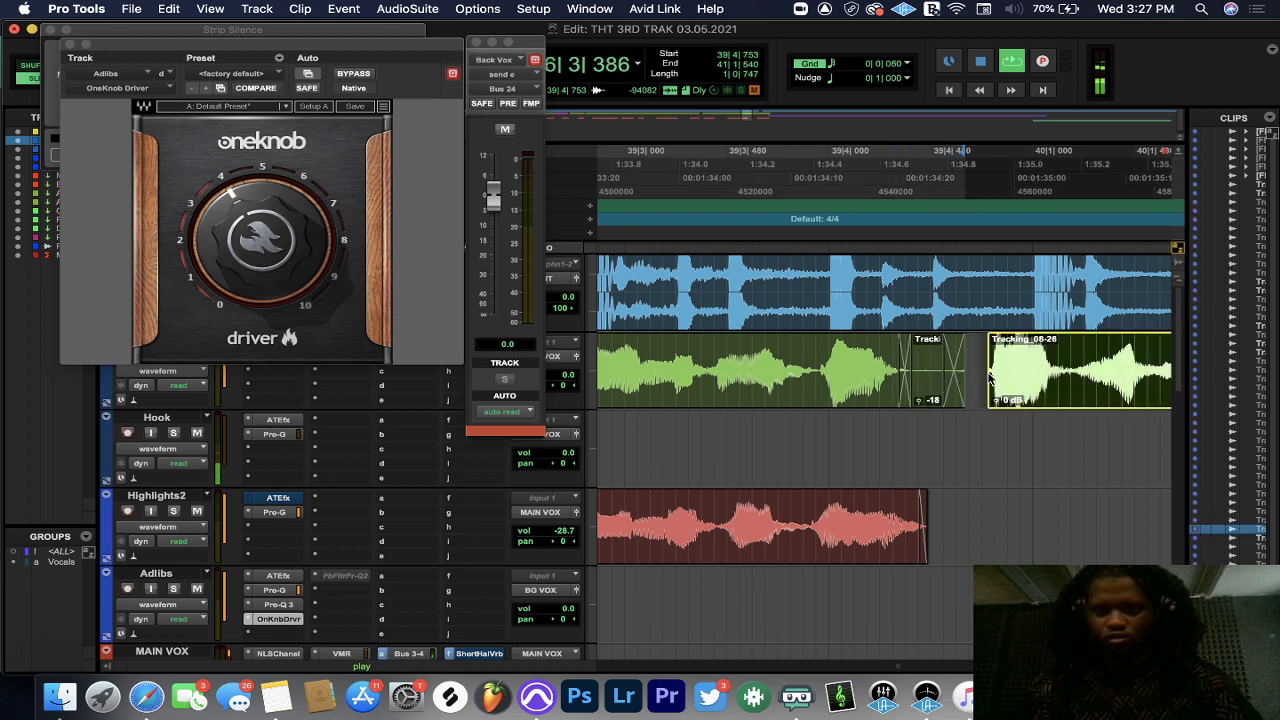
- Review the breath edit from 39|3|797 and check the following section into the Hook vocal around bar 42
{"action": "left_click", "coordinate": [793, 176]}
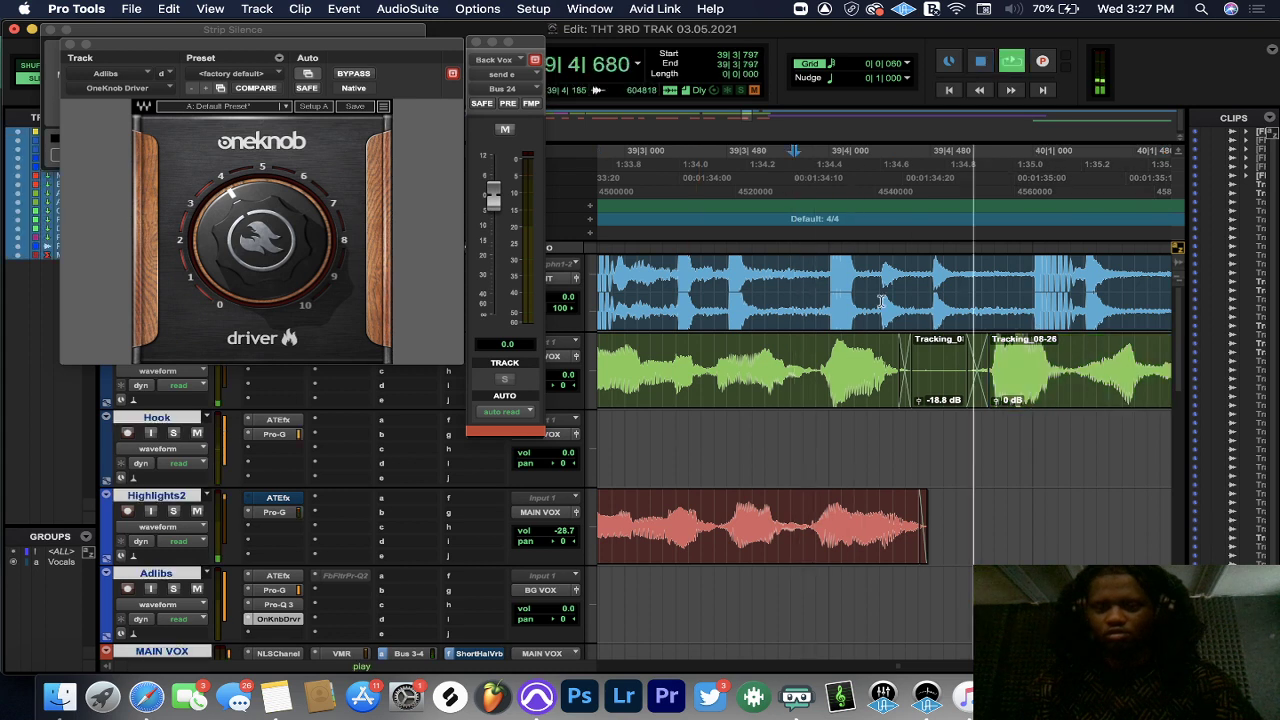
{"action": "scroll", "coordinate": [905, 670], "scroll_direction": "left", "scroll_amount": 5}
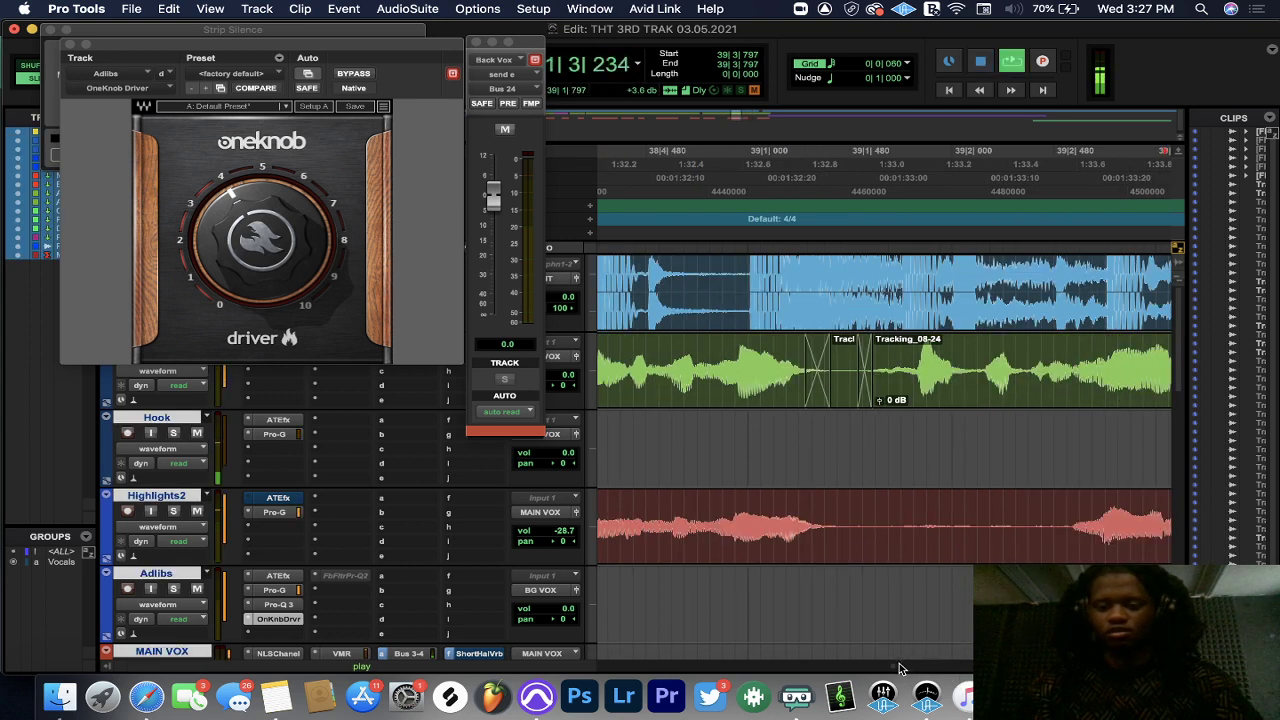
{"action": "scroll", "coordinate": [905, 670], "scroll_direction": "right", "scroll_amount": 6}
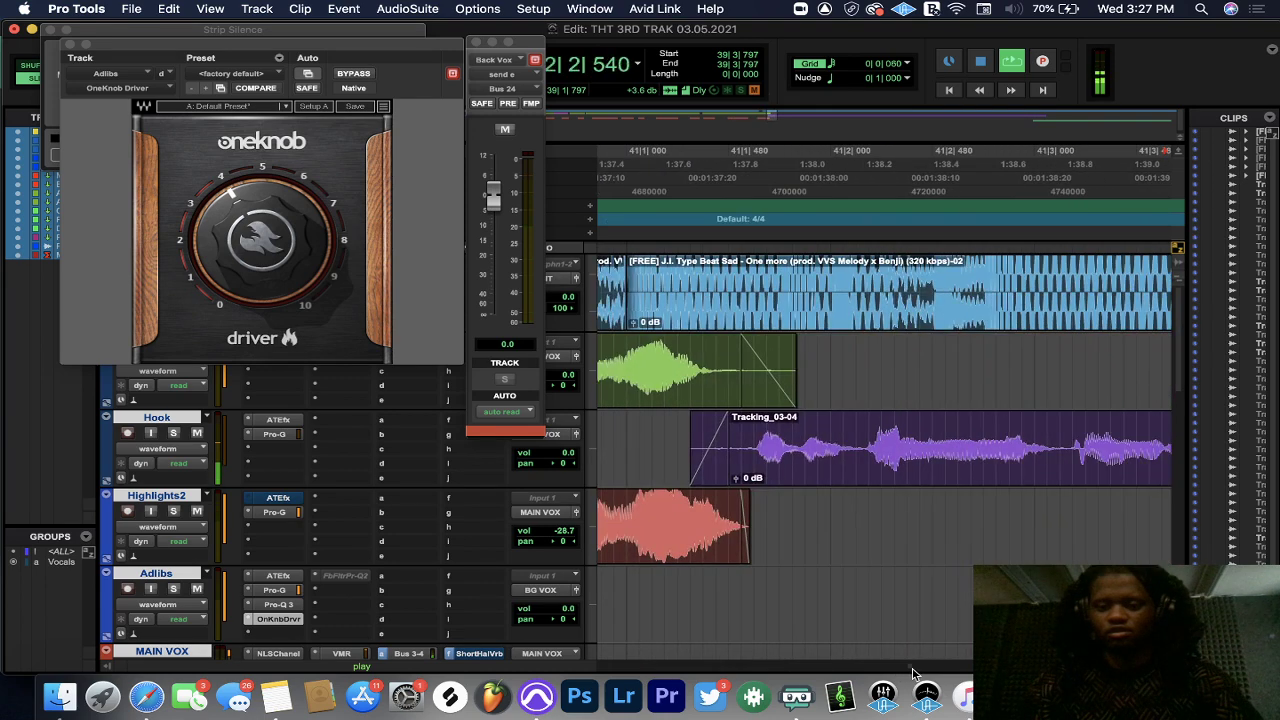
{"action": "scroll", "coordinate": [912, 670], "scroll_direction": "right", "scroll_amount": 4}
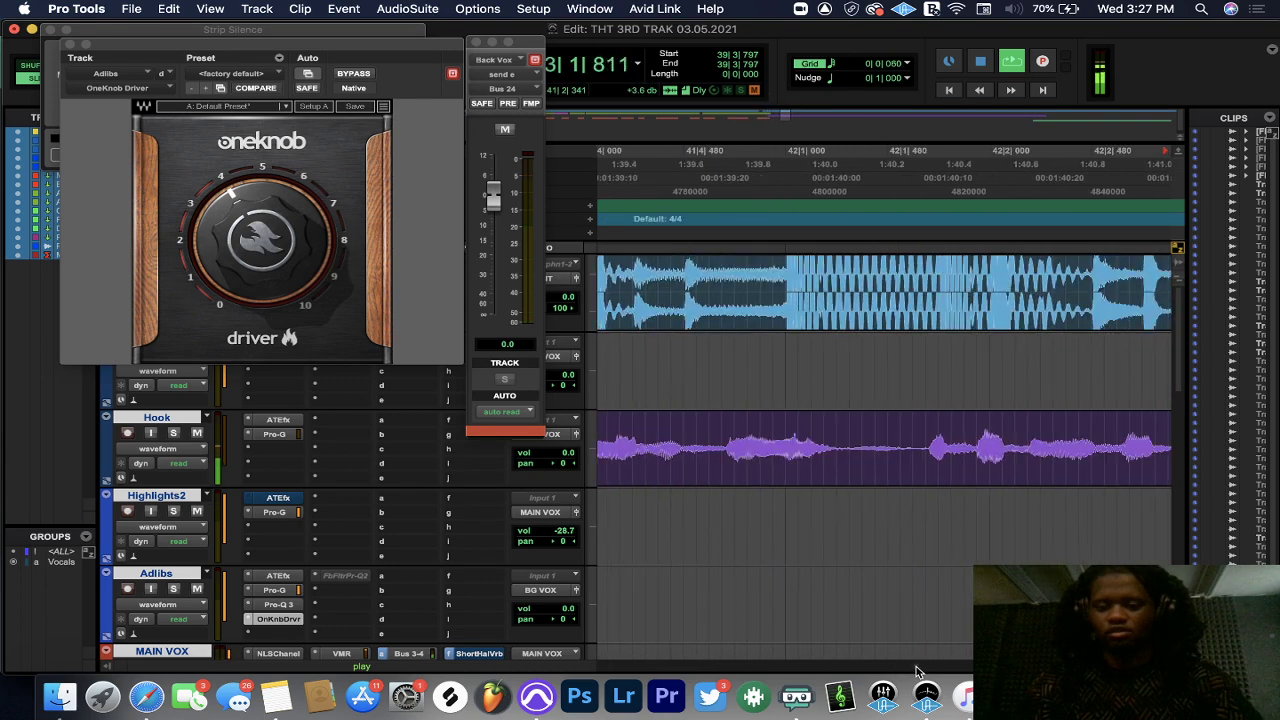
{"action": "left_click", "coordinate": [642, 194]}
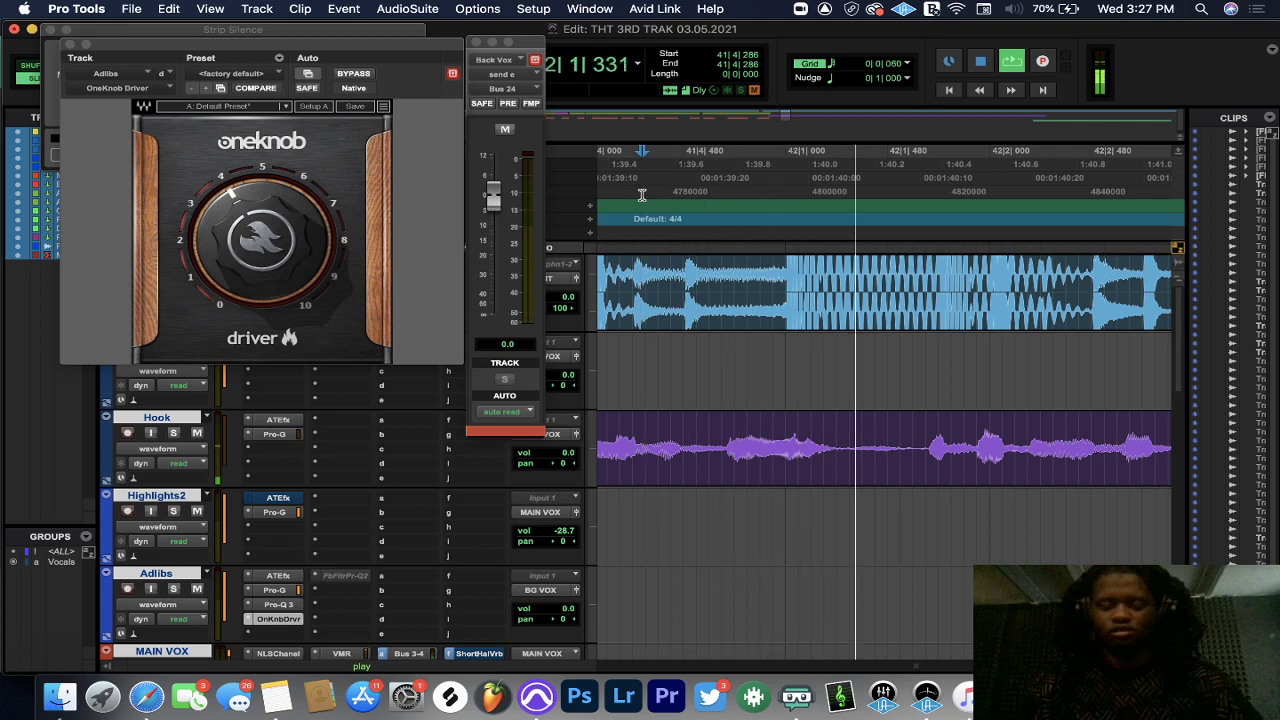
{"action": "key", "text": "r"}
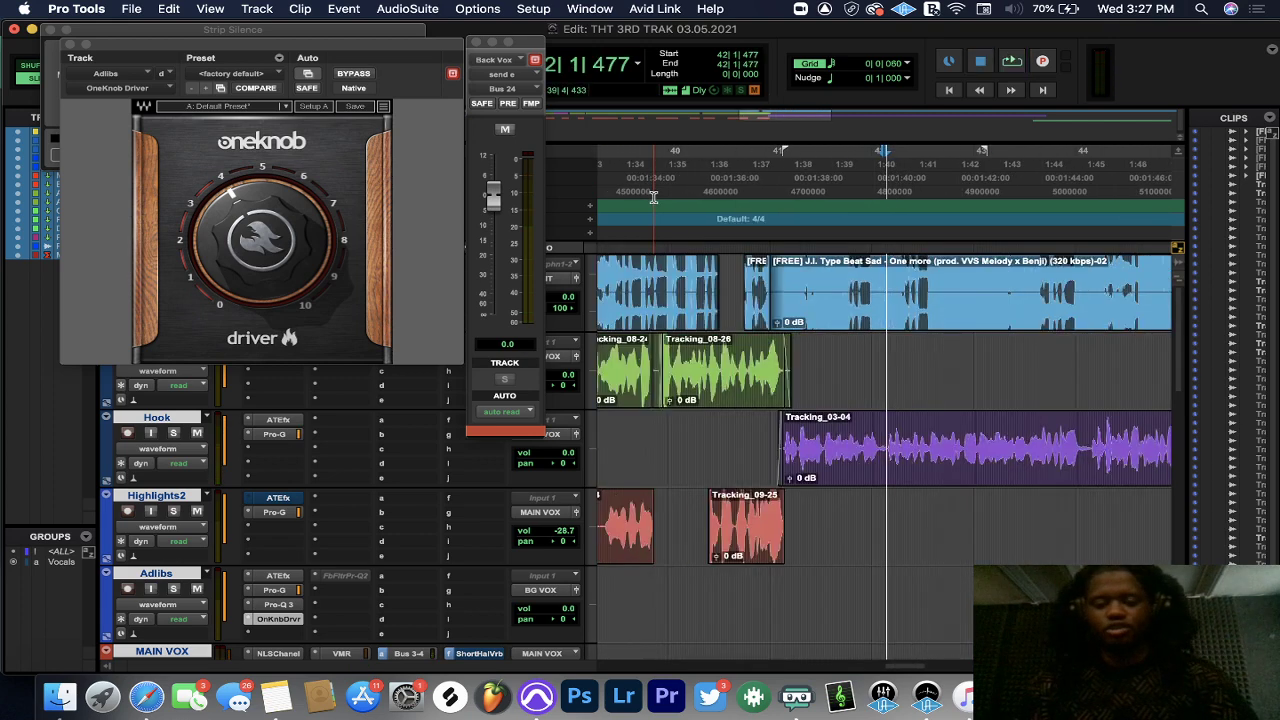
- Return to the song's start and play from about bar 8 into the first Hook clip to find its breaths
{"action": "key", "text": "Return"}
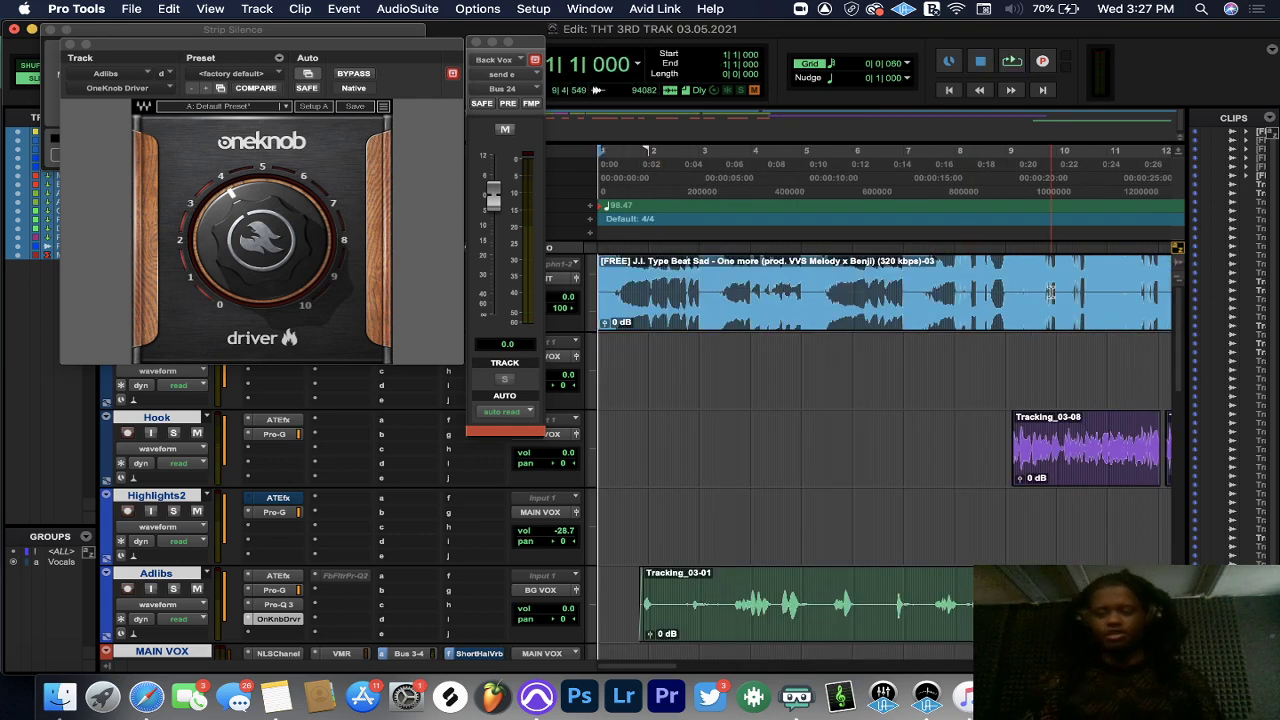
{"action": "left_click", "coordinate": [982, 232]}
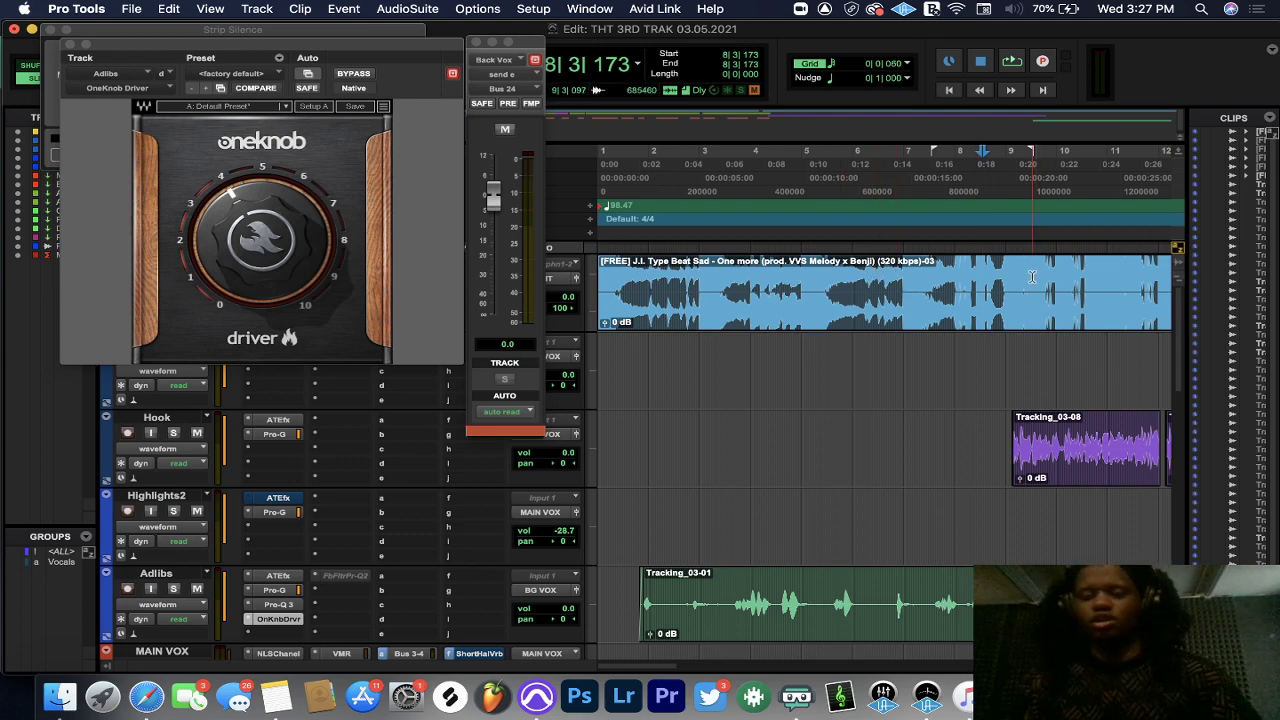
{"action": "key", "text": "t"}
{"action": "key", "text": "t"}
{"action": "key", "text": "t"}
{"action": "key", "text": "space"}
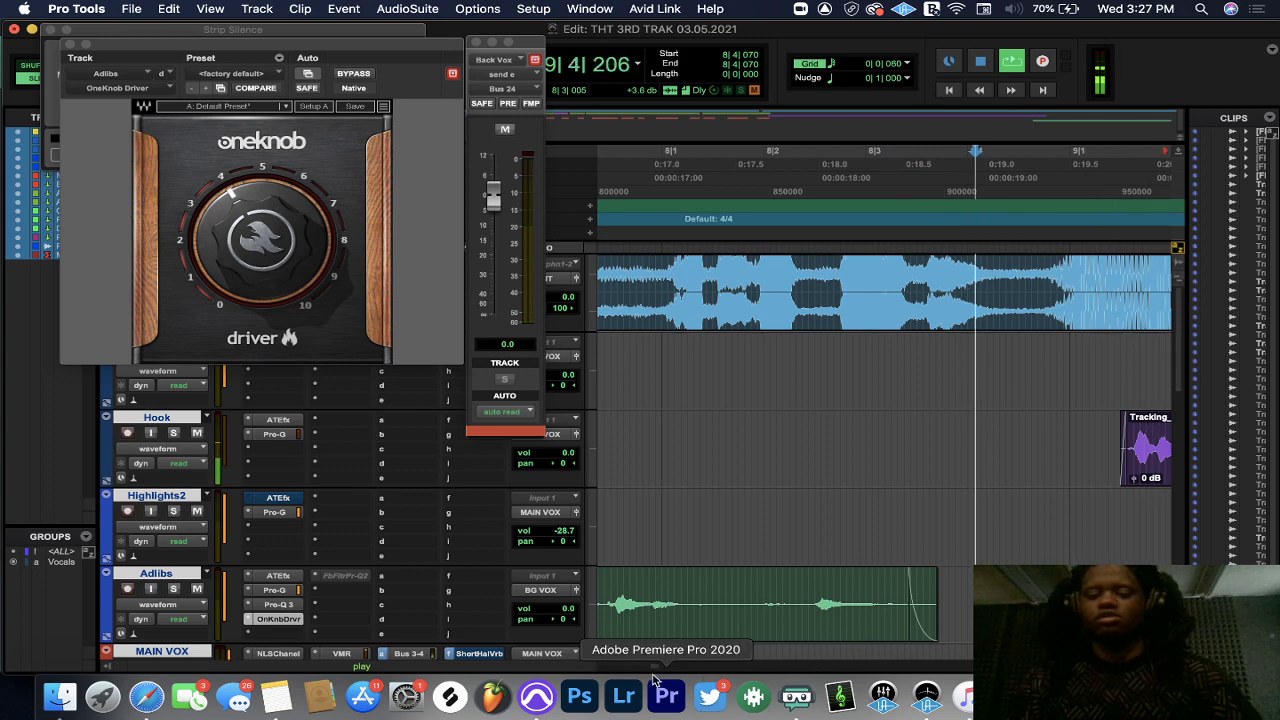
{"action": "key", "text": "space"}
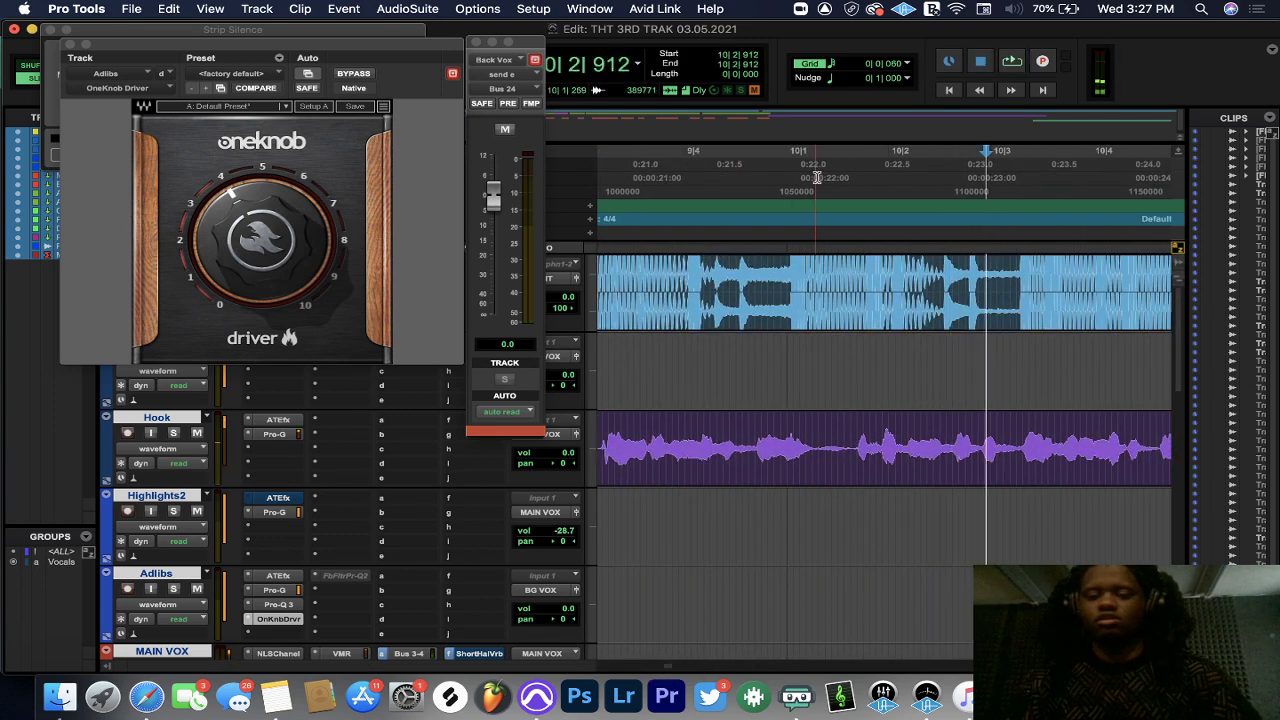
- Isolate the breath between 10|1 and 10|2 on the Hook track at -17.9 dB clip gain with crossfades on both edges
{"action": "left_click", "coordinate": [810, 160]}
{"action": "key", "text": "super+bracketright"}
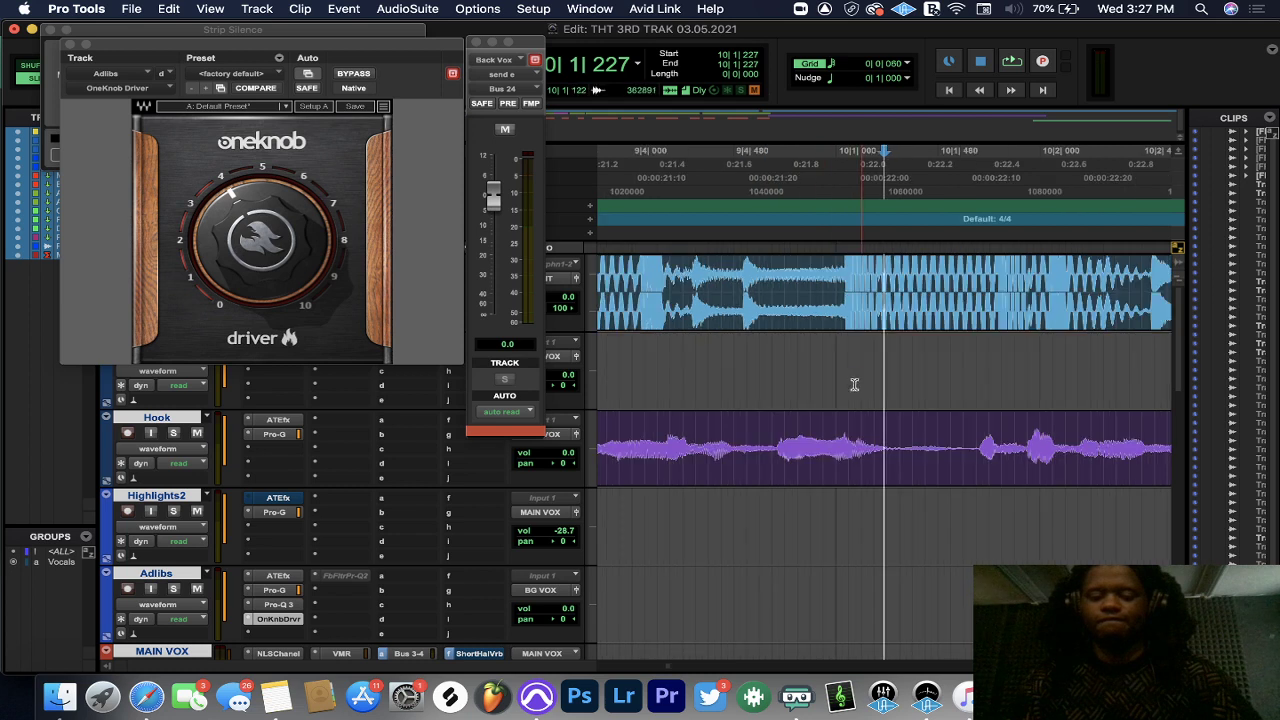
{"action": "left_click_drag", "start_coordinate": [896, 463], "coordinate": [973, 450]}
{"action": "key", "text": "super+e"}
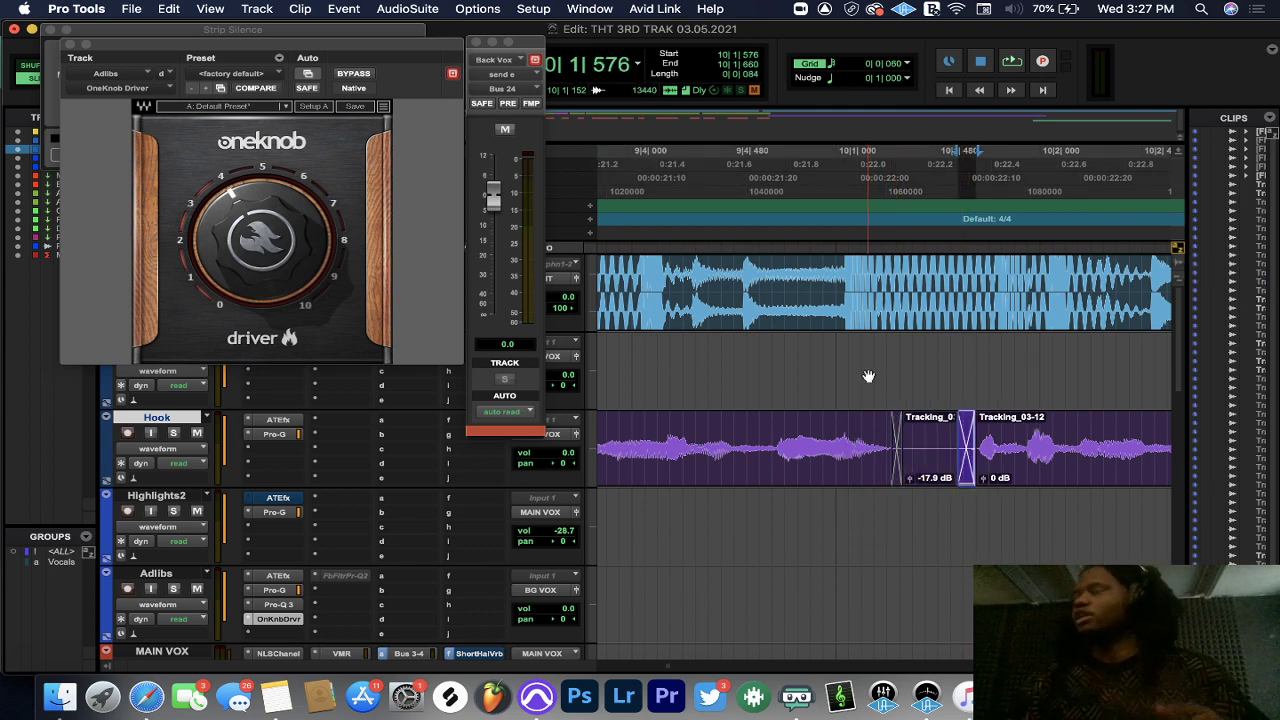
- Play the Hook vocal from 9|4|150 to review the breath edit and listen for the next breath
{"action": "left_click", "coordinate": [690, 174]}
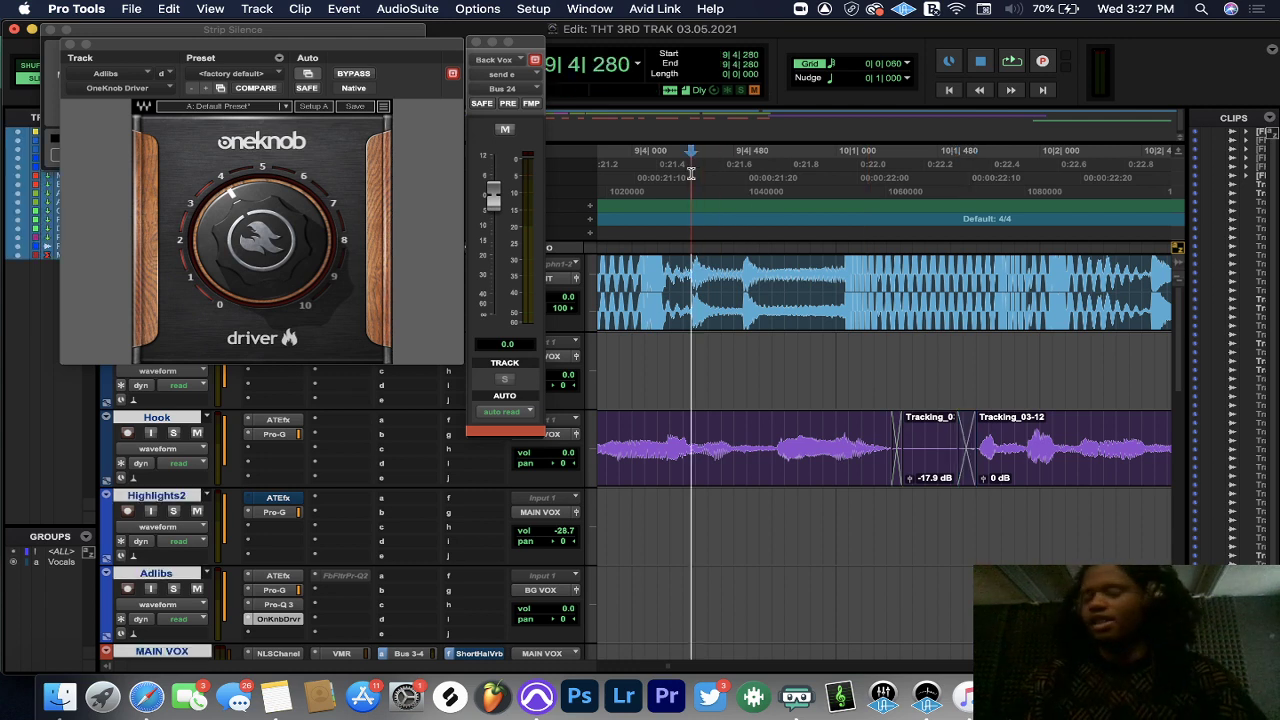
{"action": "left_click", "coordinate": [663, 177]}
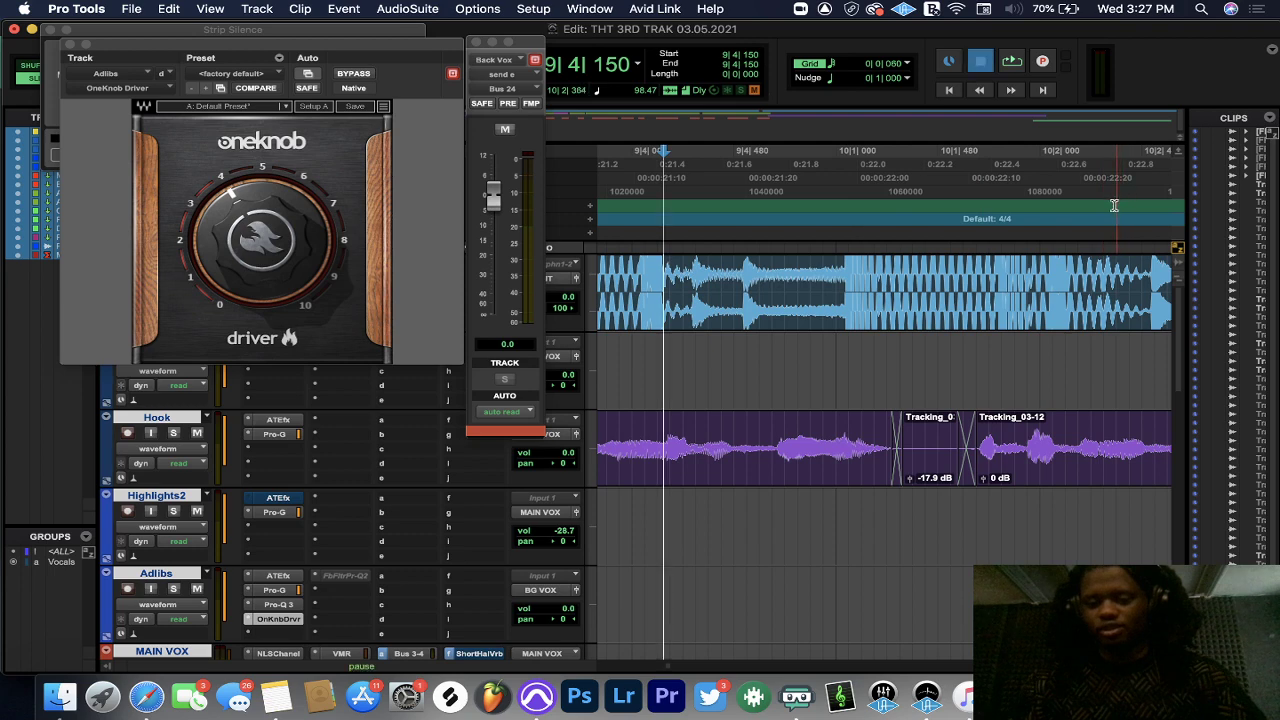
{"action": "key", "text": "space"}
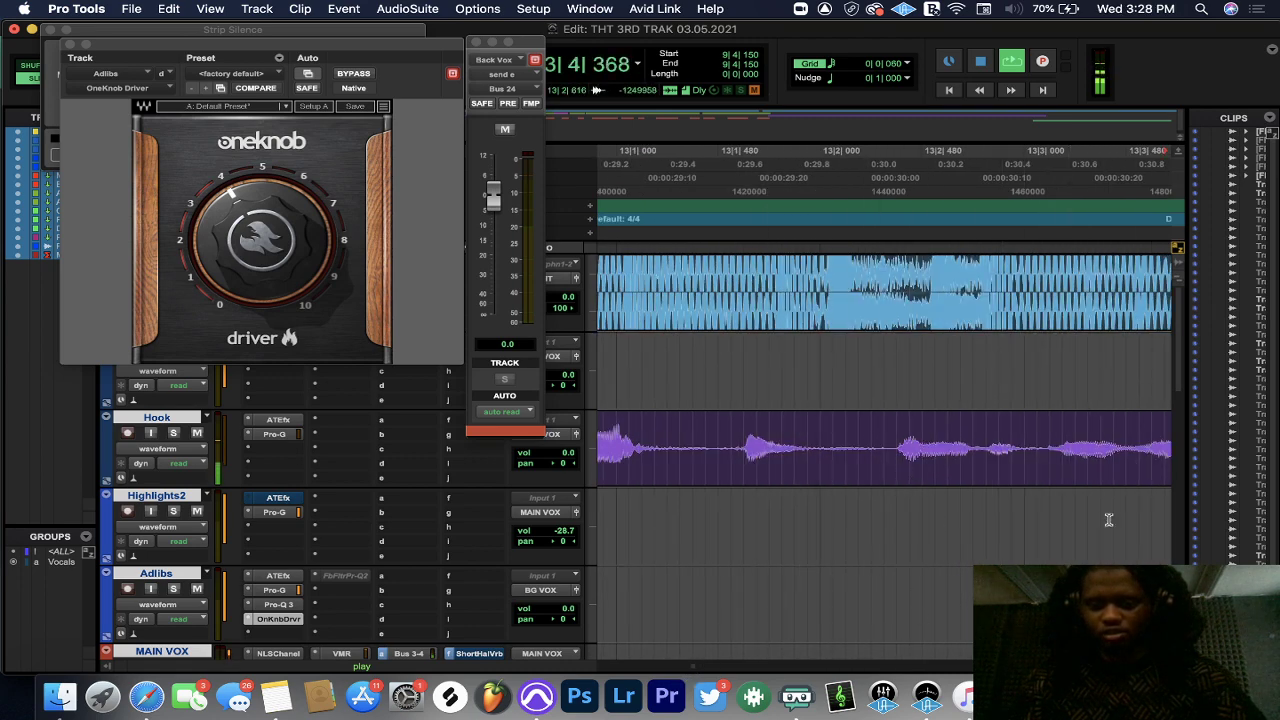
- Isolate the breath at about 13|2 on the Hook track at about -21 dB clip gain with crossfades on both edges
{"action": "key", "text": "space"}
{"action": "left_click_drag", "start_coordinate": [825, 448], "coordinate": [870, 448]}
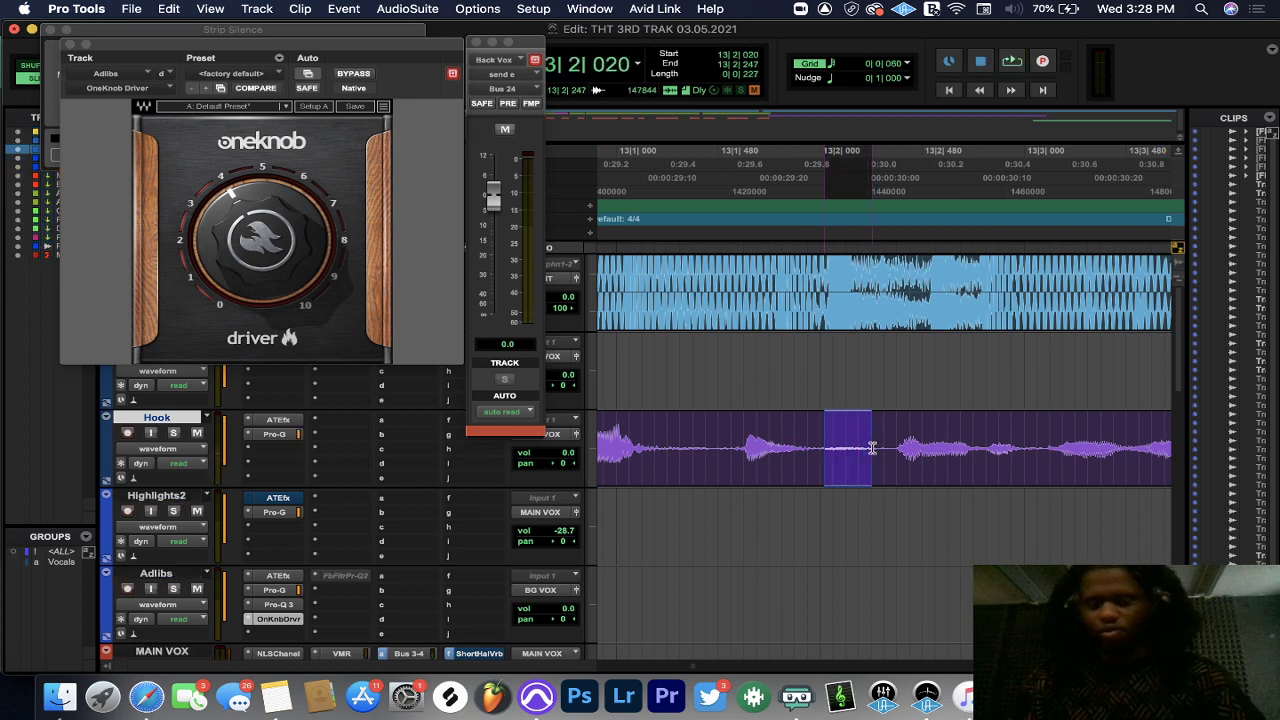
{"action": "key", "text": "super+e"}
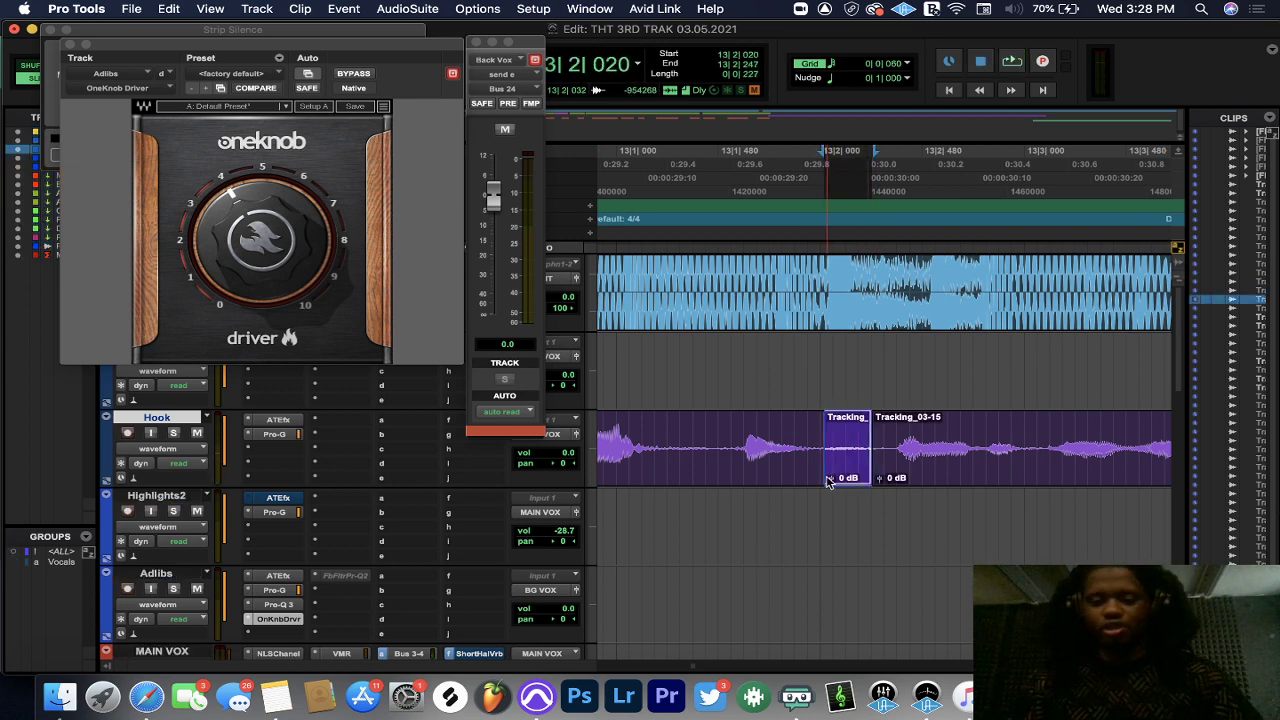
{"action": "mouse_move", "coordinate": [831, 478]}
{"action": "left_mouse_down"}
{"action": "mouse_move", "coordinate": [829, 505]}
{"action": "mouse_move", "coordinate": [862, 478]}
{"action": "mouse_move", "coordinate": [815, 478]}
{"action": "left_mouse_up"}
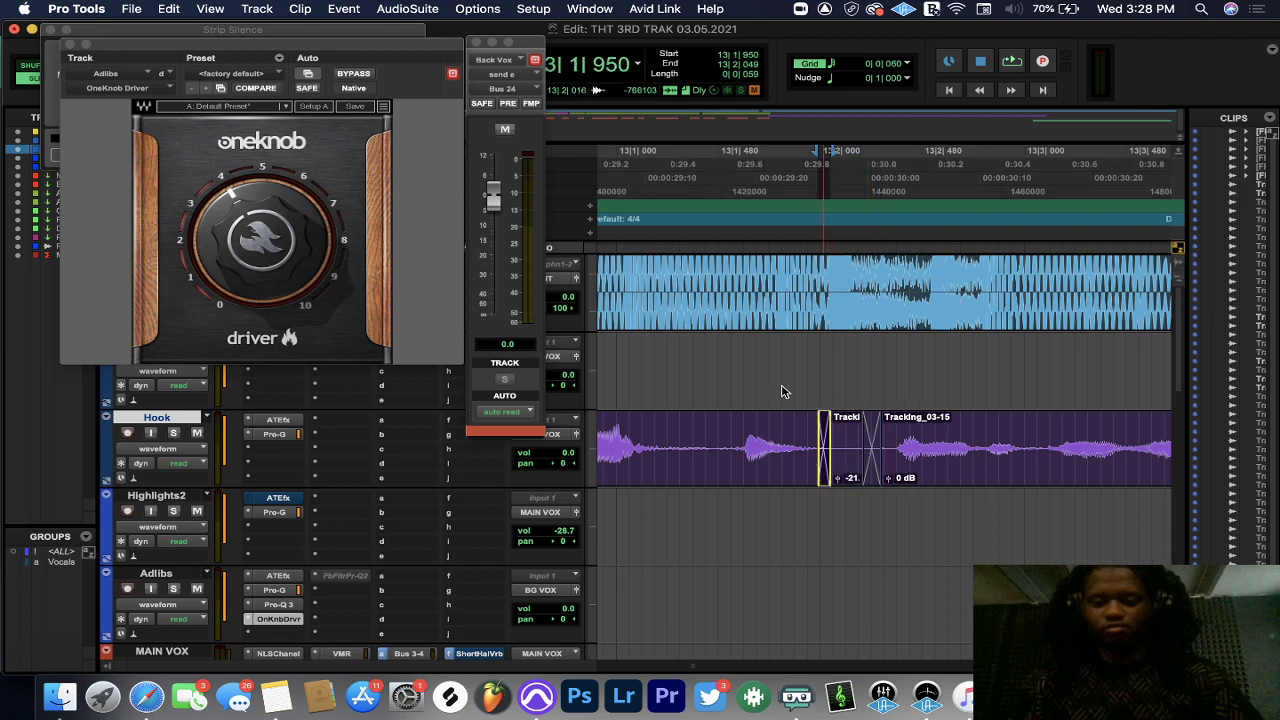
- Play the Hook vocal from 13|1|589 through about bar 18 to review the edit and survey the remaining clip
{"action": "left_click", "coordinate": [742, 391]}
{"action": "key", "text": "space"}
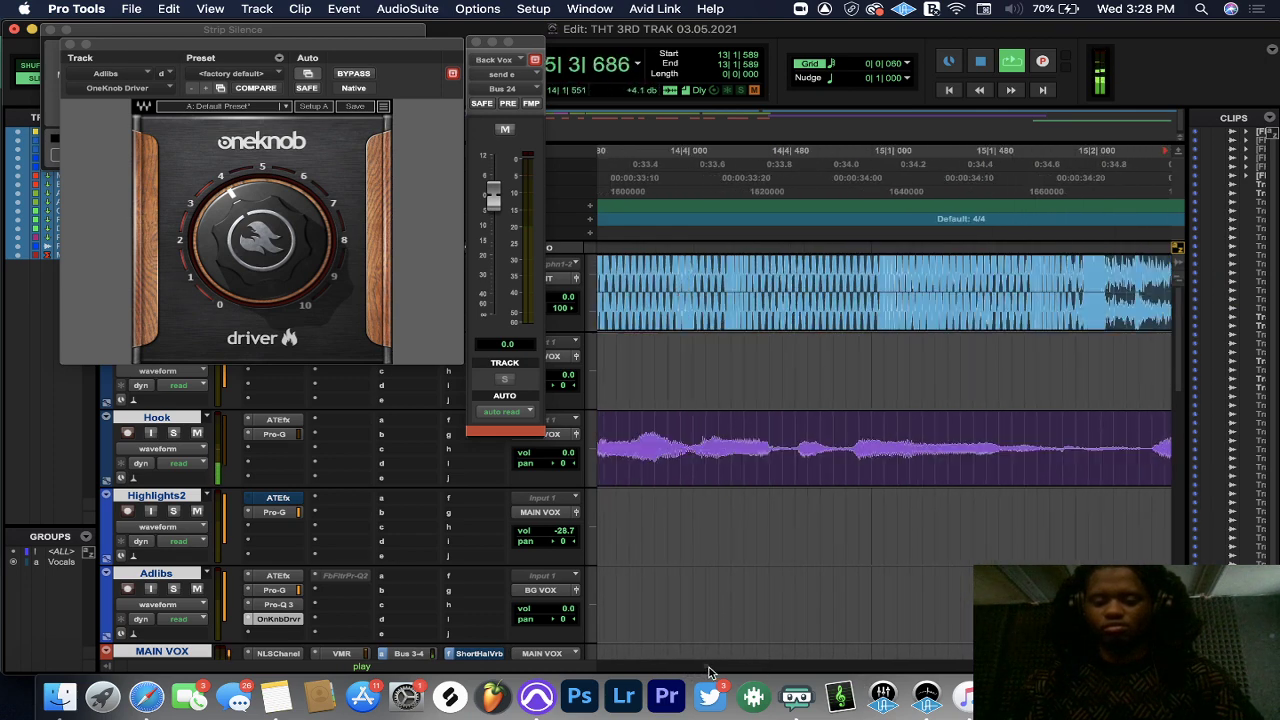
{"action": "key", "text": "super+bracketleft"}
{"action": "key", "text": "super+bracketleft"}
{"action": "key", "text": "super+bracketleft"}
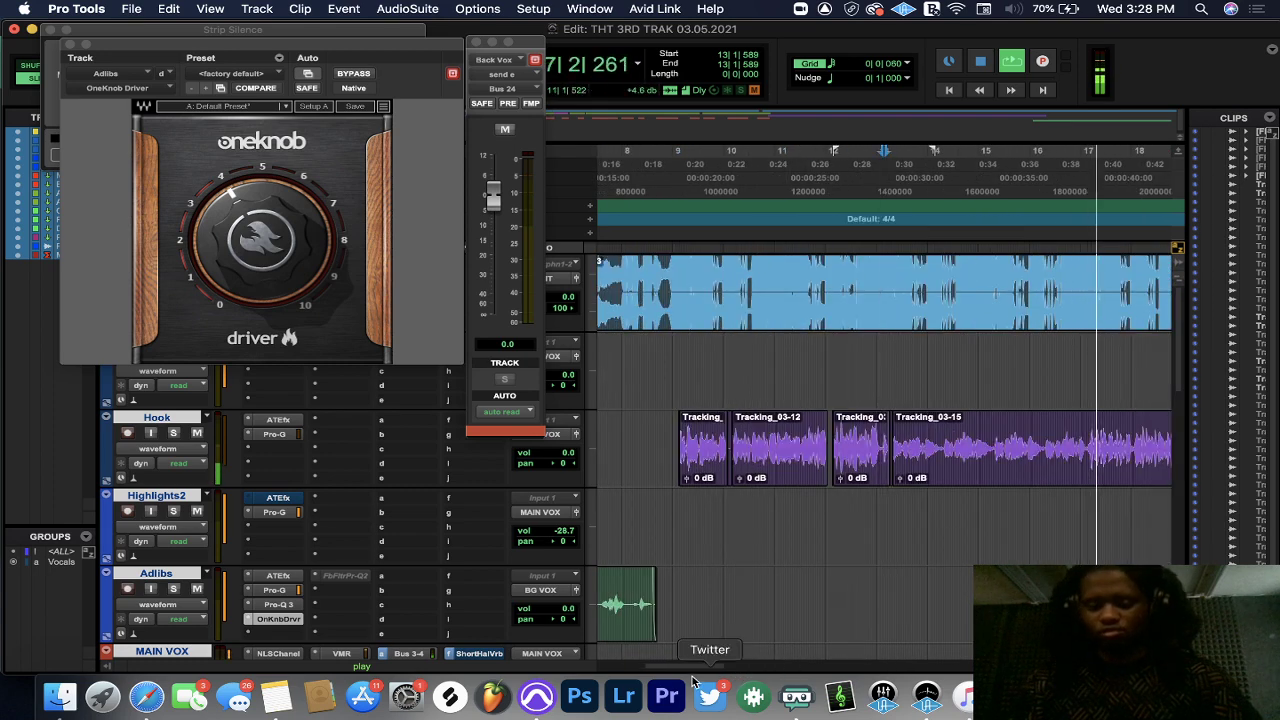
{"action": "scroll", "coordinate": [763, 668], "scroll_direction": "right", "scroll_amount": 5}
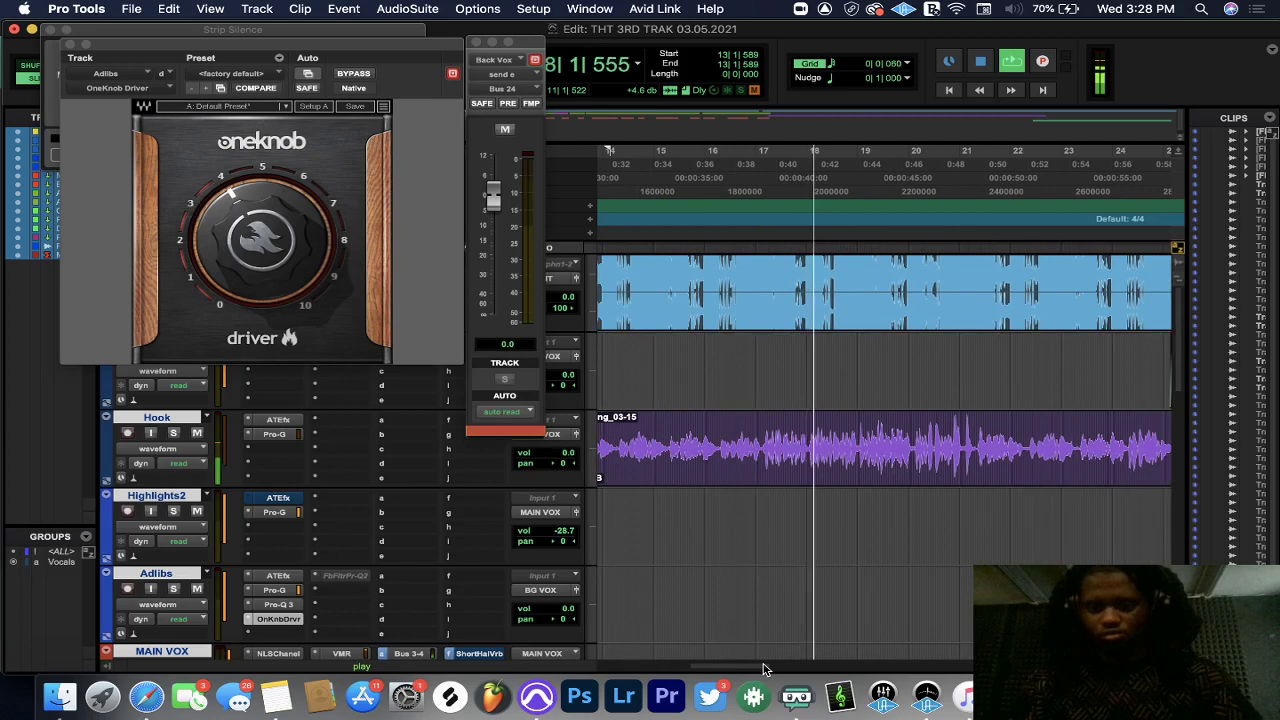
- Isolate the breath at 18|1 on the Hook track, lowering its clip gain and crossfading its edges
{"action": "left_click", "coordinate": [762, 177]}
{"action": "key", "text": "space"}
{"action": "key", "text": "super+bracketright"}
{"action": "key", "text": "super+bracketright"}
{"action": "key", "text": "super+bracketright"}
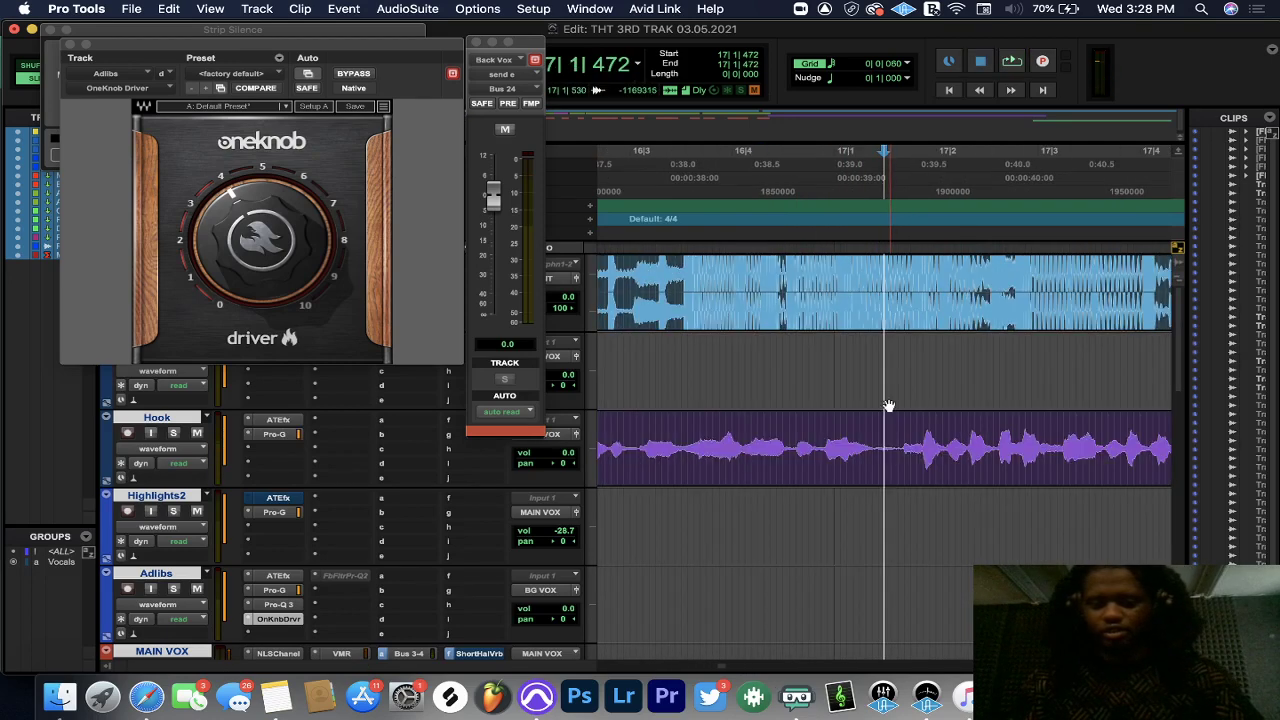
{"action": "key", "text": "space"}
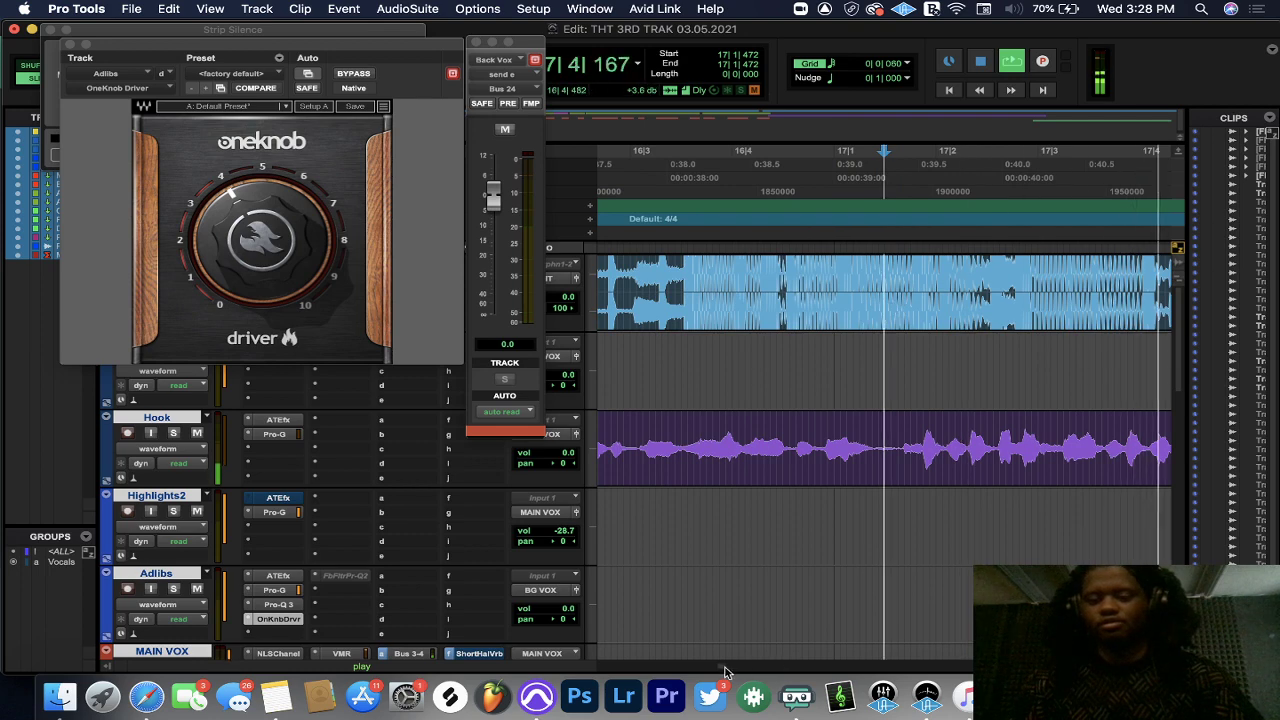
{"action": "key", "text": "space"}
{"action": "left_click_drag", "start_coordinate": [943, 449], "coordinate": [966, 449]}
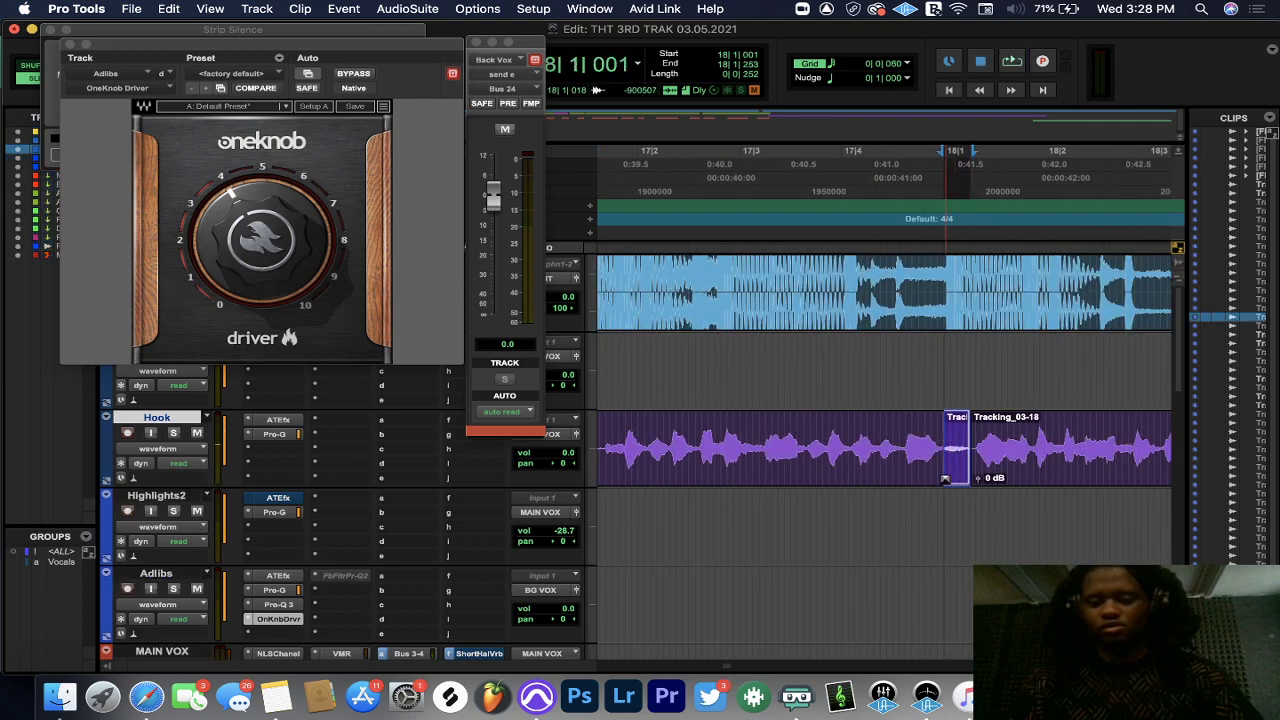
{"action": "key", "text": "super+bracketright"}
{"action": "mouse_move", "coordinate": [893, 482]}
{"action": "left_mouse_down"}
{"action": "mouse_move", "coordinate": [888, 497]}
{"action": "mouse_move", "coordinate": [888, 475]}
{"action": "mouse_move", "coordinate": [946, 475]}
{"action": "left_mouse_up"}
- Isolate the breath at about 19|1 on the Hook track at about -25 dB clip gain with crossfades on both edges
{"action": "left_click", "coordinate": [714, 246]}
{"action": "key", "text": "space"}
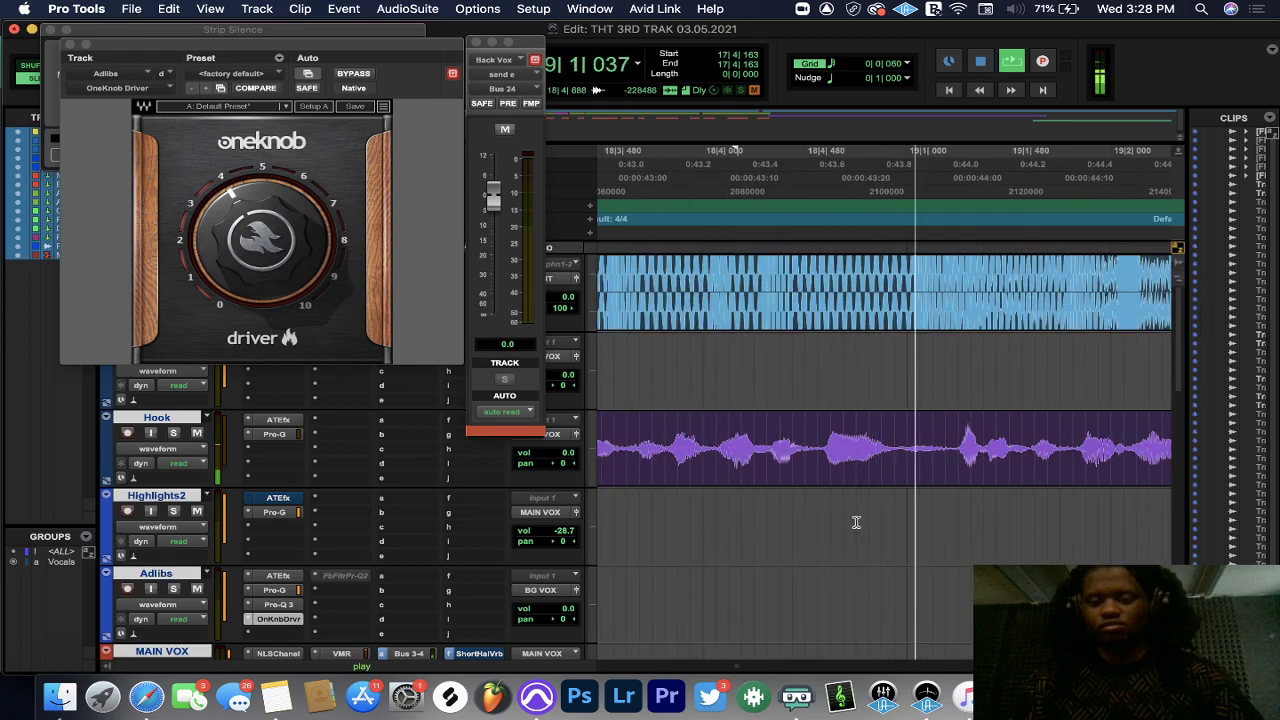
{"action": "key", "text": "space"}
{"action": "left_click_drag", "start_coordinate": [898, 445], "coordinate": [944, 440]}
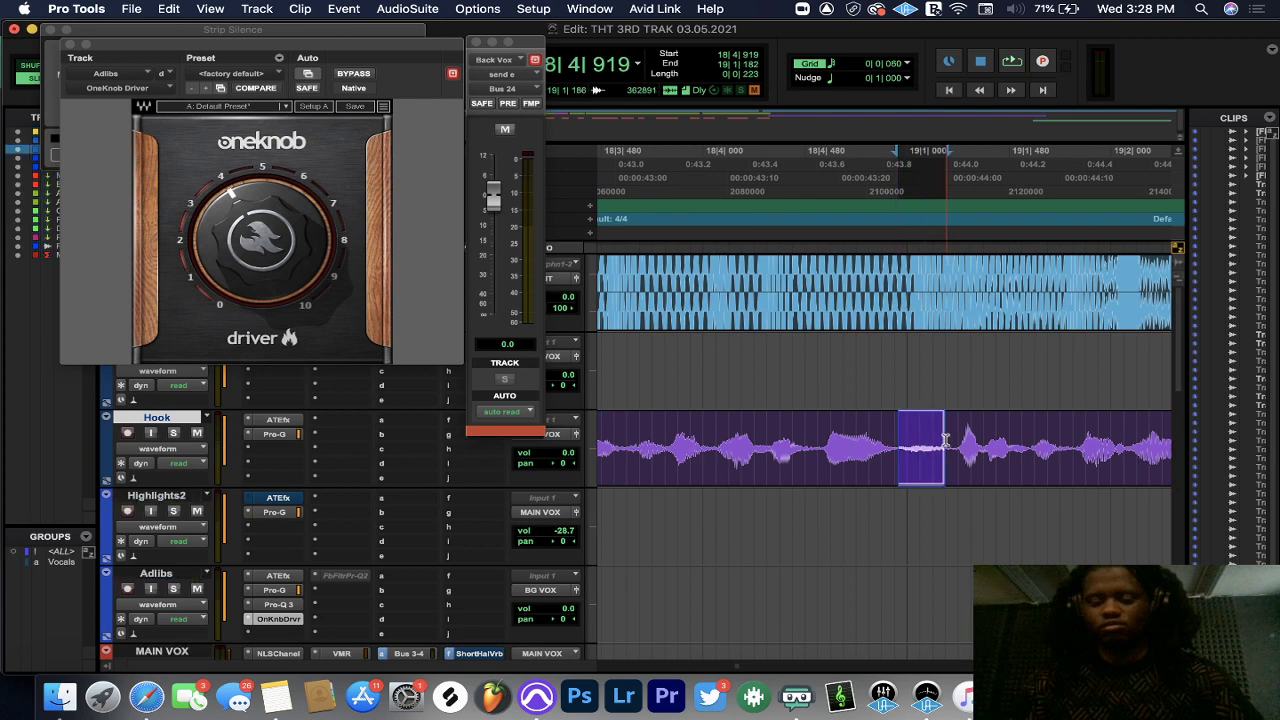
{"action": "key", "text": "super+e"}
{"action": "left_click_drag", "start_coordinate": [905, 481], "coordinate": [942, 471]}
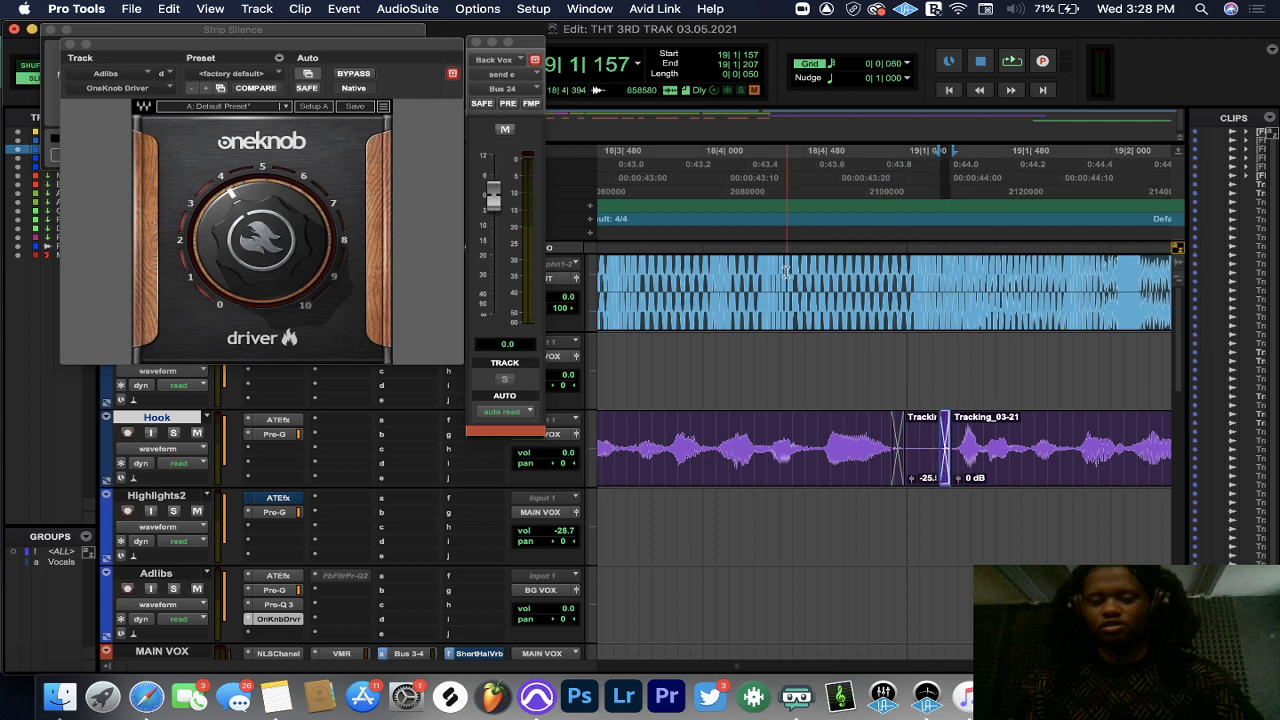
- Play the Hook vocal from 18|4|281 and again from 20|2|134 to review the breath edit and locate the next breath
{"action": "left_click", "coordinate": [763, 275]}
{"action": "key", "text": "space"}
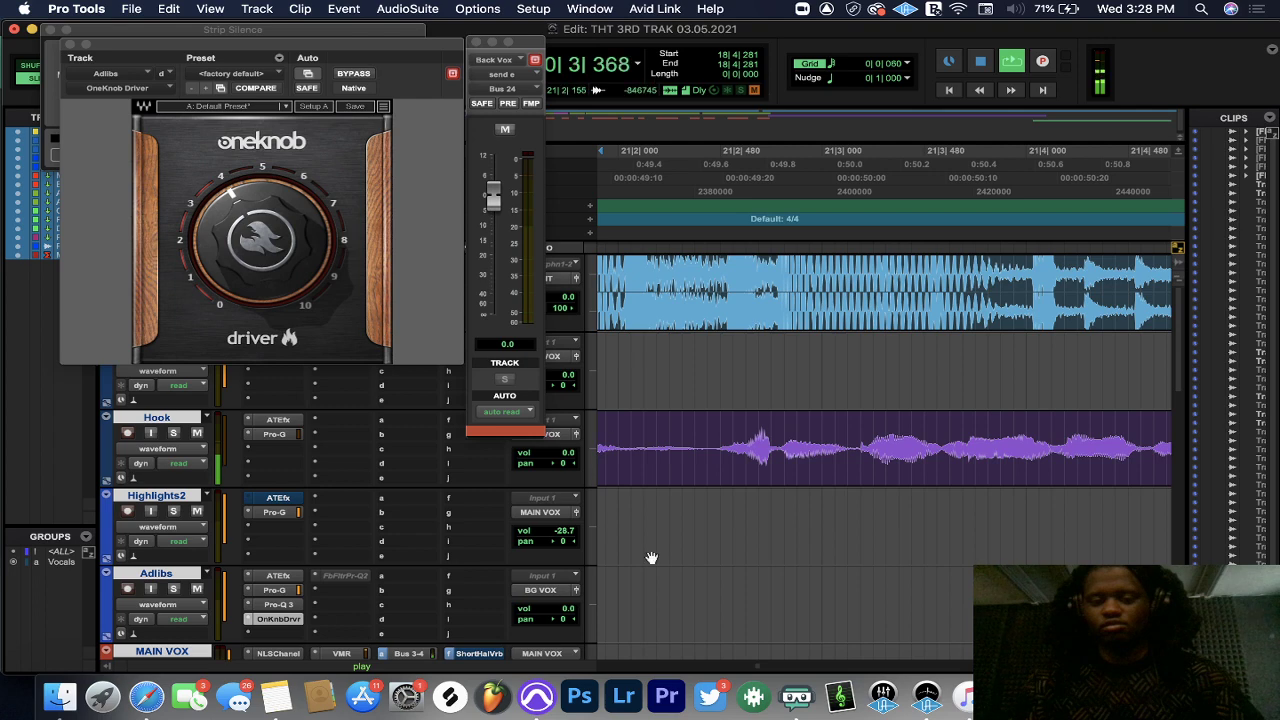
{"action": "key", "text": "r"}
{"action": "key", "text": "space"}
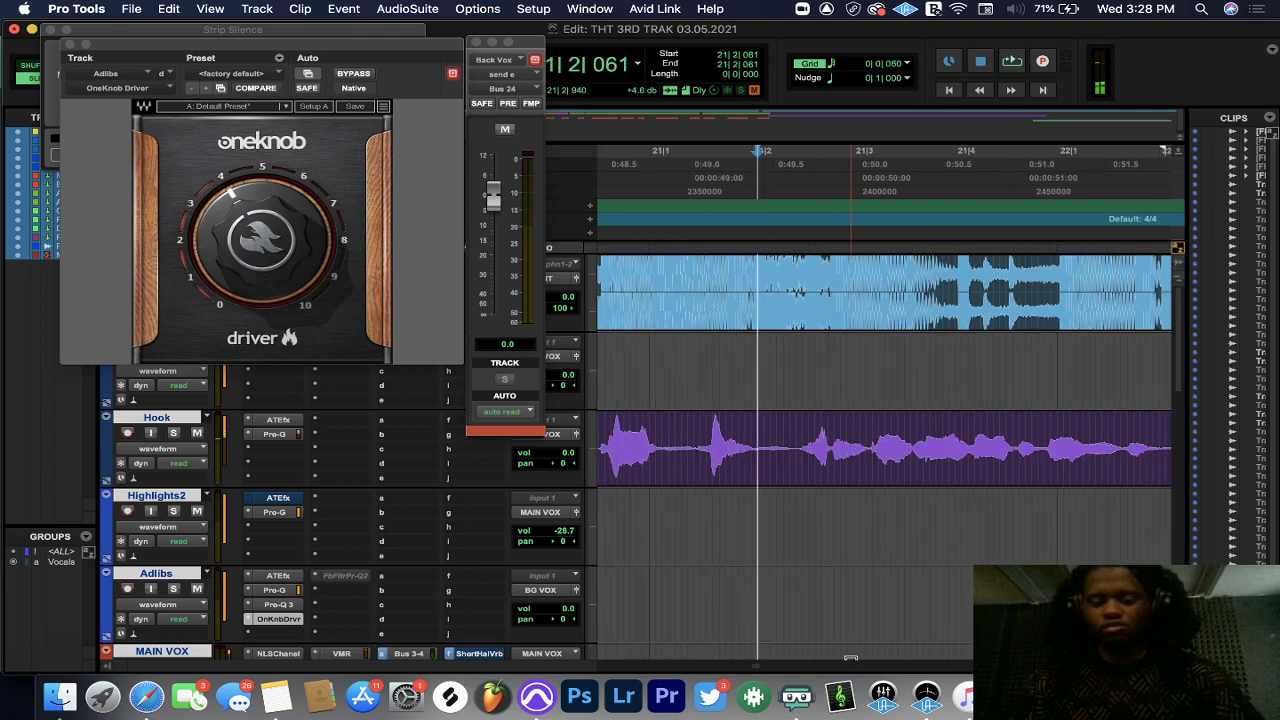
{"action": "scroll", "coordinate": [757, 672], "scroll_direction": "left", "scroll_amount": 4}
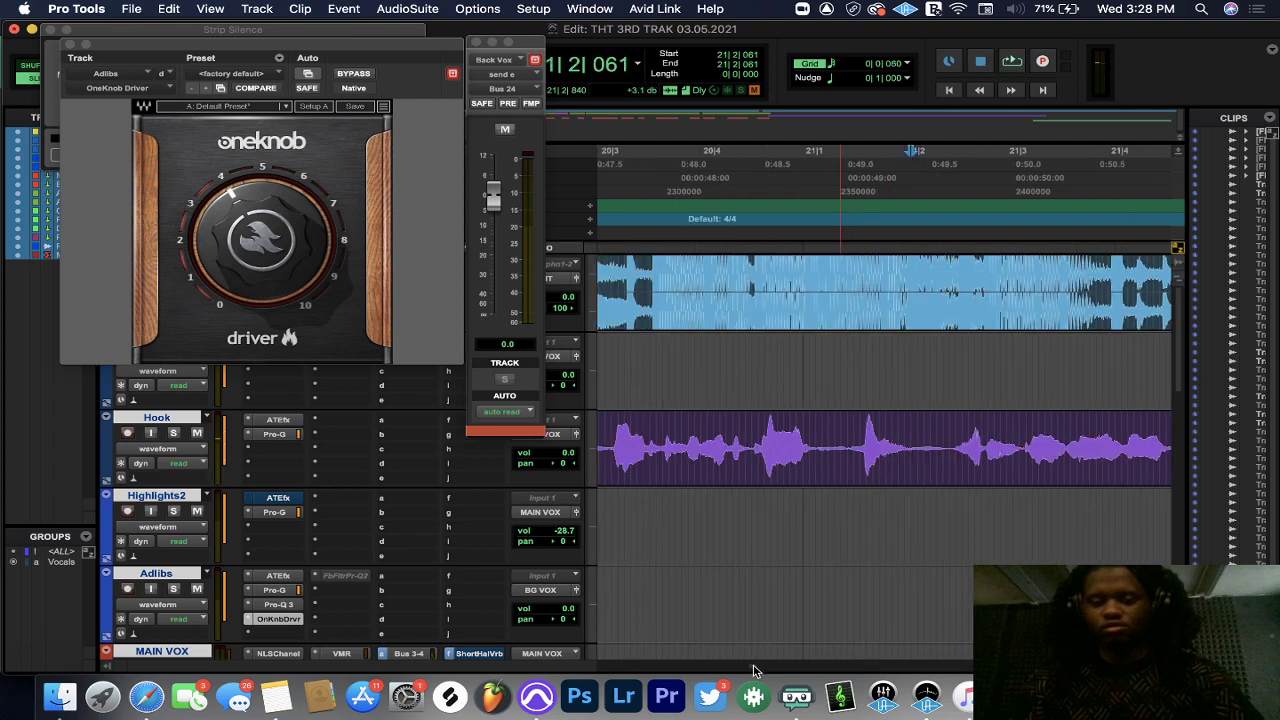
{"action": "scroll", "coordinate": [754, 672], "scroll_direction": "left", "scroll_amount": 2}
{"action": "left_click", "coordinate": [655, 497]}
{"action": "key", "text": "space"}
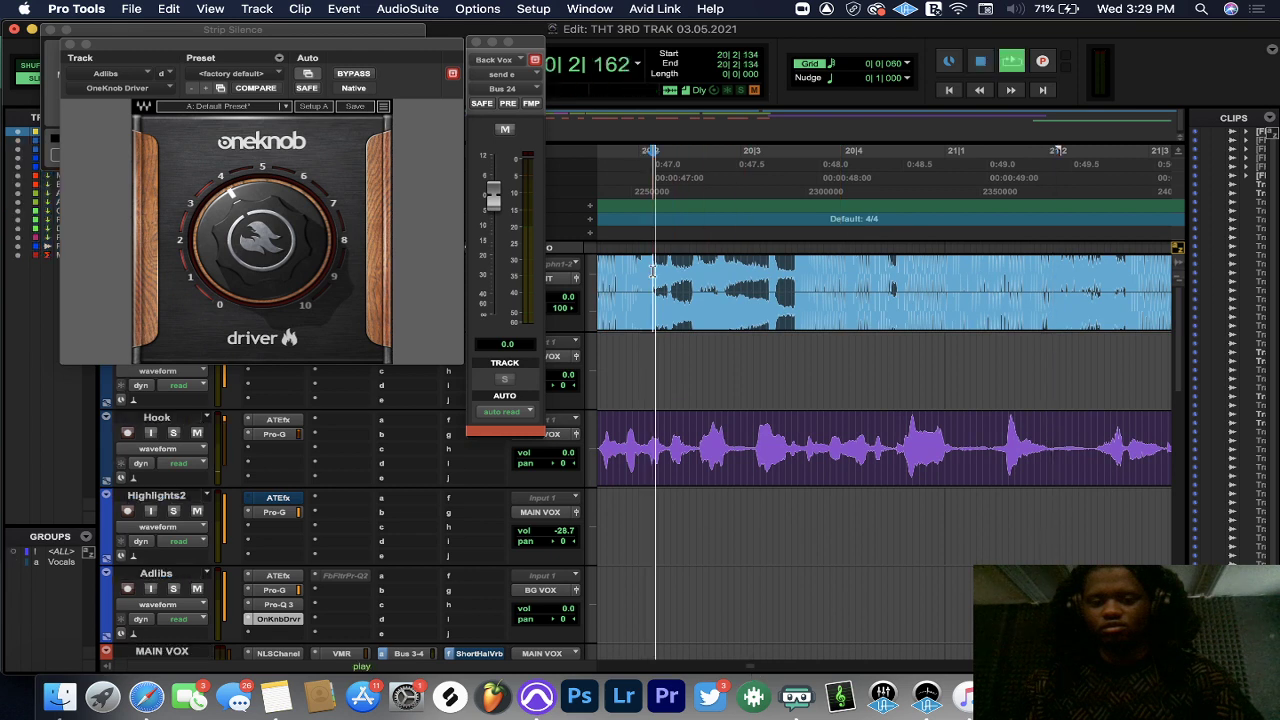
{"action": "key", "text": "space"}
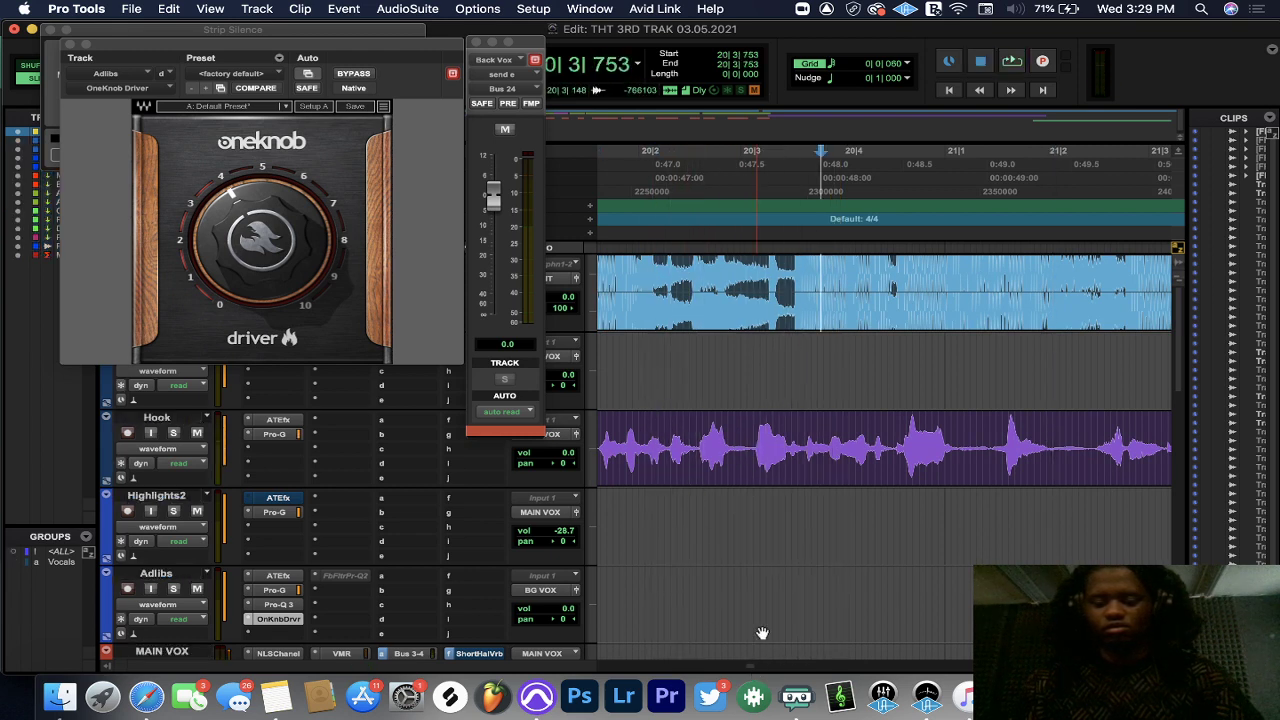
{"action": "scroll", "coordinate": [752, 669], "scroll_direction": "left", "scroll_amount": 6}
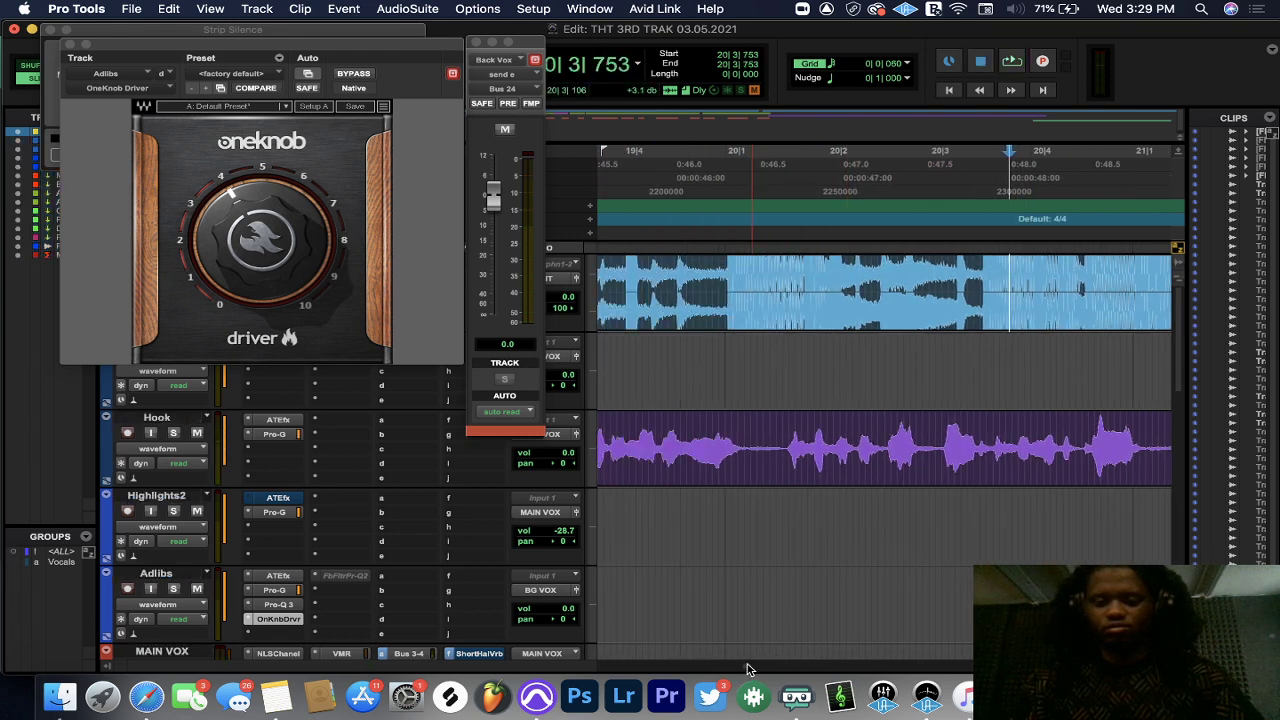
- Isolate the breath at 20|1|237 on the Hook track at -25.5 dB clip gain with crossfades on both edges
{"action": "left_click", "coordinate": [709, 290]}
{"action": "key", "text": "space"}
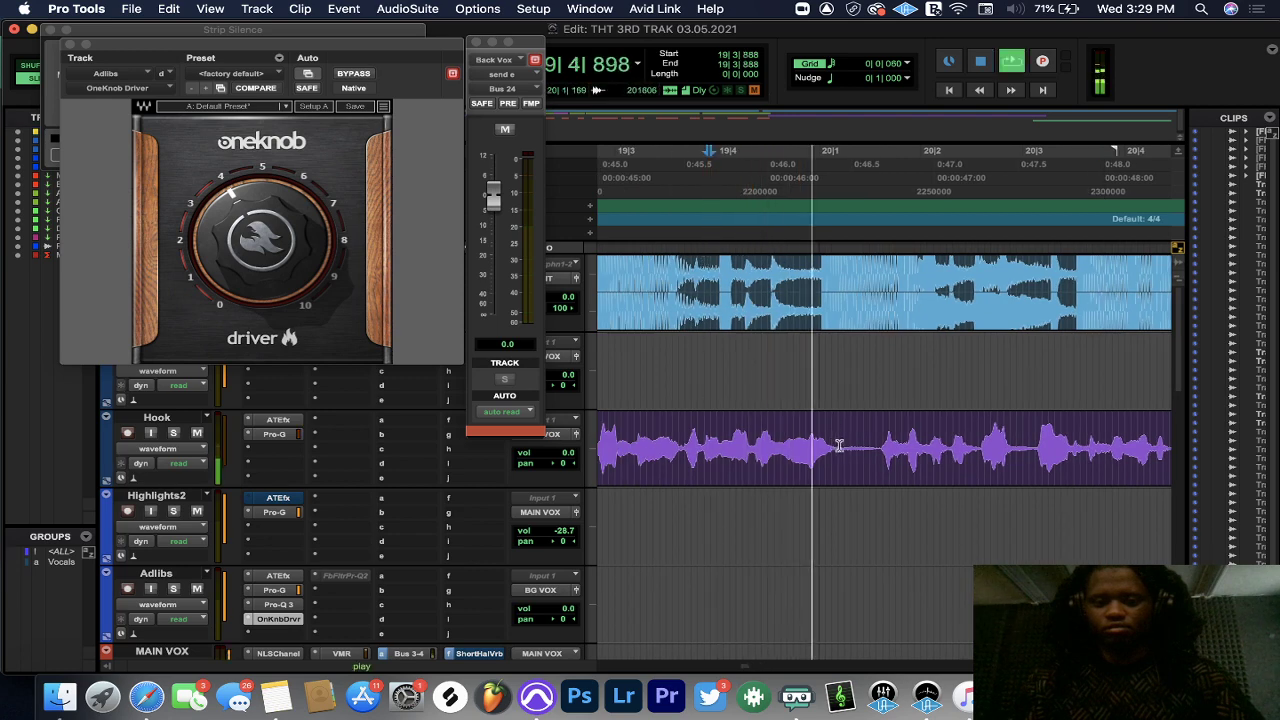
{"action": "key", "text": "space"}
{"action": "left_click_drag", "start_coordinate": [845, 450], "coordinate": [876, 460]}
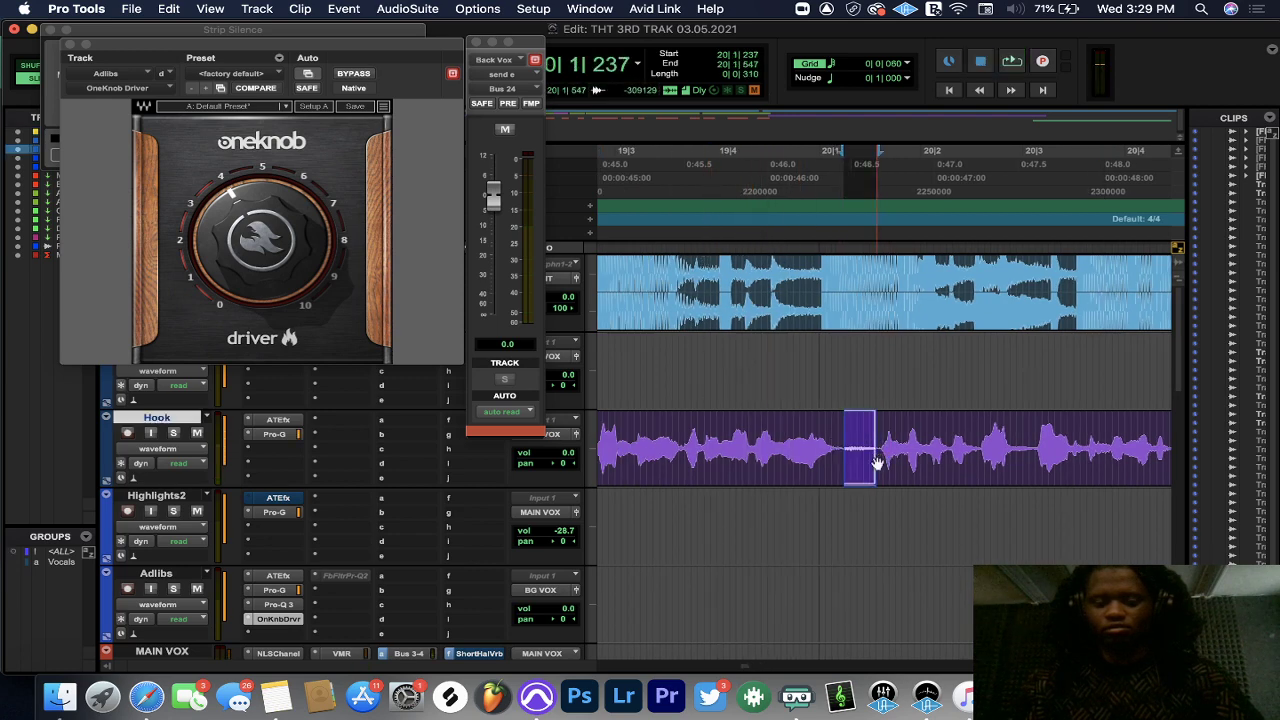
{"action": "key", "text": "super+bracketright"}
{"action": "key", "text": "super+bracketright"}
{"action": "key", "text": "super+bracketright"}
{"action": "key", "text": "super+e"}
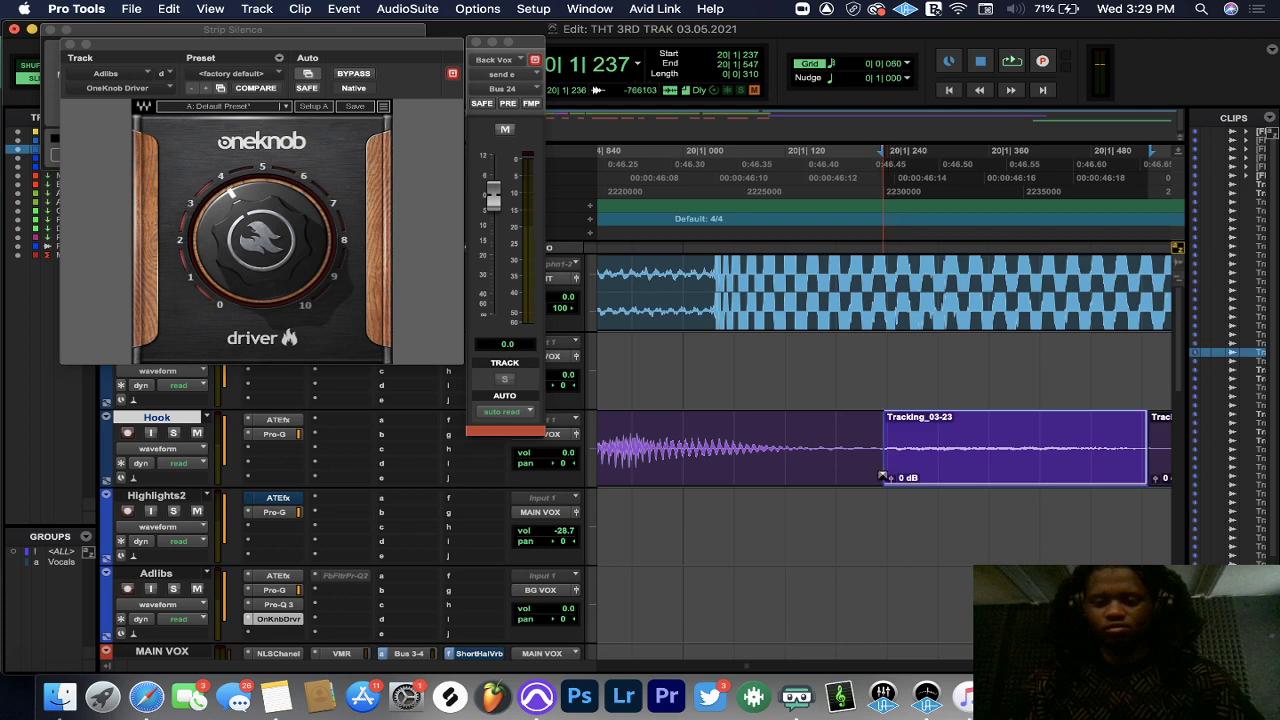
{"action": "mouse_move", "coordinate": [885, 483]}
{"action": "left_mouse_down"}
{"action": "mouse_move", "coordinate": [877, 506]}
{"action": "mouse_move", "coordinate": [870, 470]}
{"action": "mouse_move", "coordinate": [896, 470]}
{"action": "left_mouse_up"}
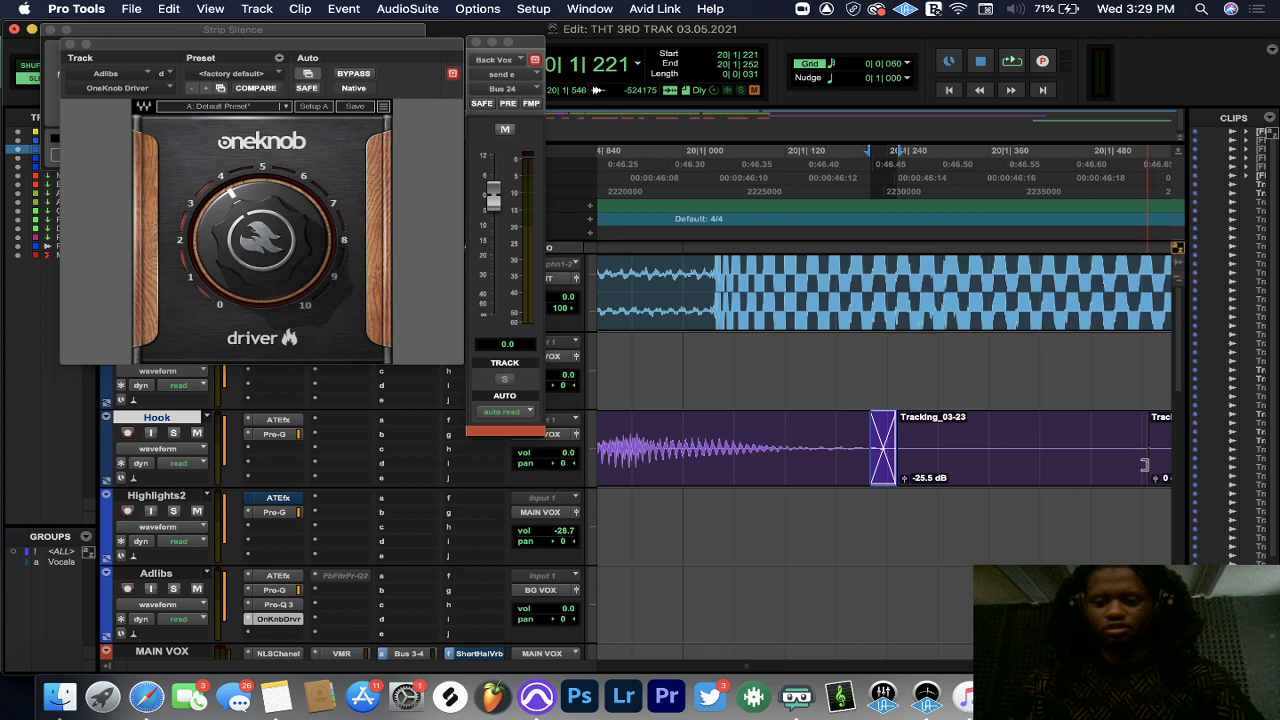
{"action": "mouse_move", "coordinate": [1145, 470]}
{"action": "left_mouse_down"}
{"action": "mouse_move", "coordinate": [1132, 470]}
{"action": "mouse_move", "coordinate": [1162, 470]}
{"action": "left_mouse_up"}
{"action": "scroll", "coordinate": [1140, 450], "scroll_direction": "right", "scroll_amount": 4}
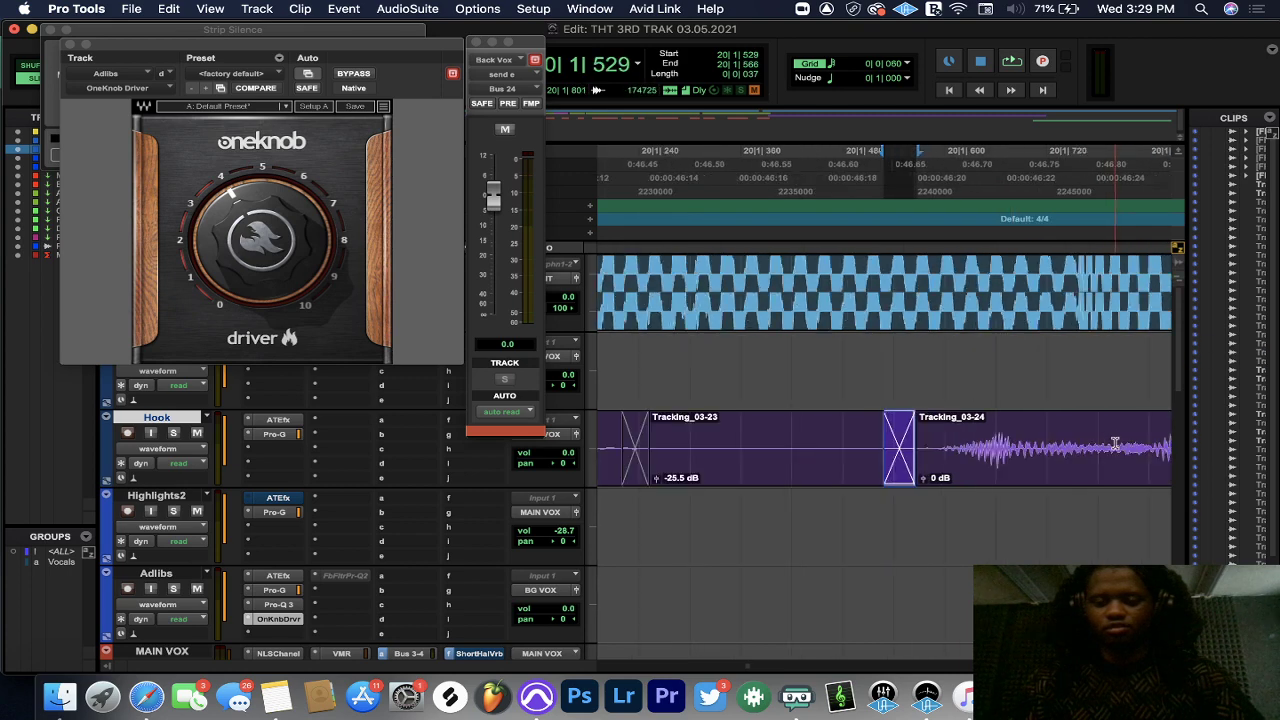
- Isolate the breath at 21|1|104 on the Hook track at -22.6 dB clip gain with crossfades on both edges
{"action": "scroll", "coordinate": [893, 388], "scroll_direction": "down", "scroll_amount": 2}
{"action": "left_click", "coordinate": [659, 243]}
{"action": "key", "text": "space"}
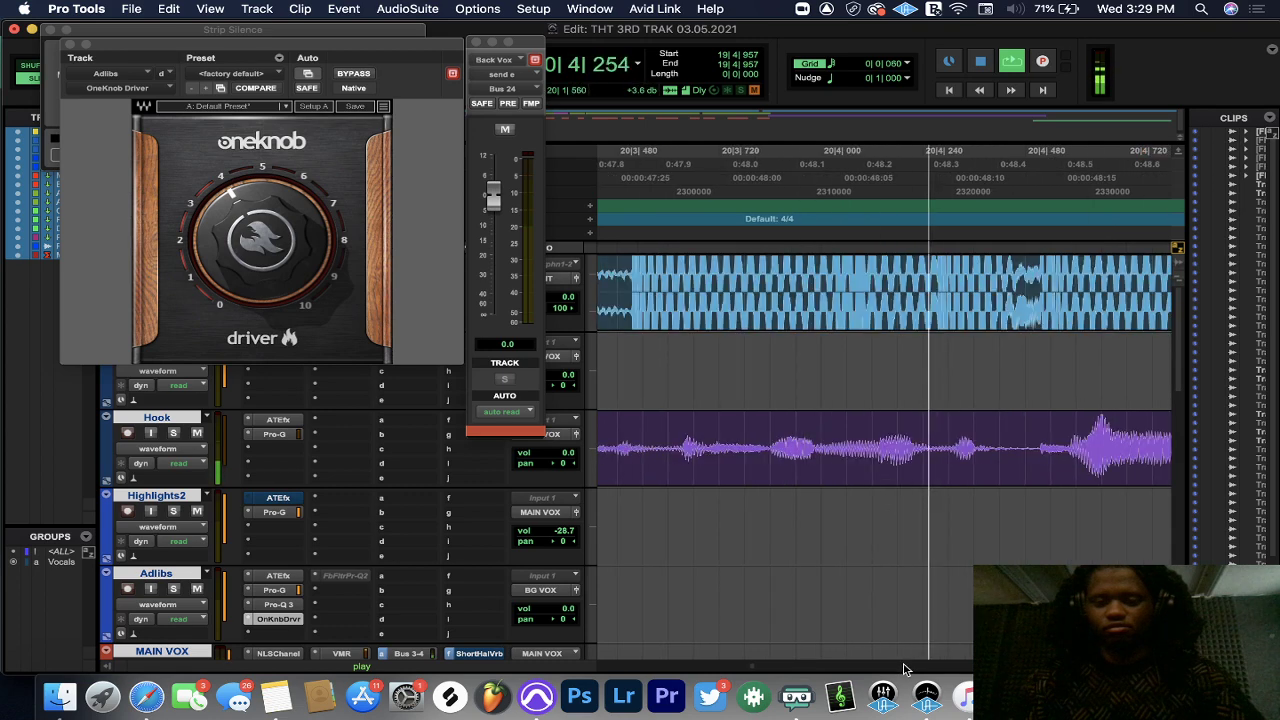
{"action": "key", "text": "space"}
{"action": "left_click_drag", "start_coordinate": [741, 431], "coordinate": [871, 431]}
{"action": "key", "text": "super+e"}
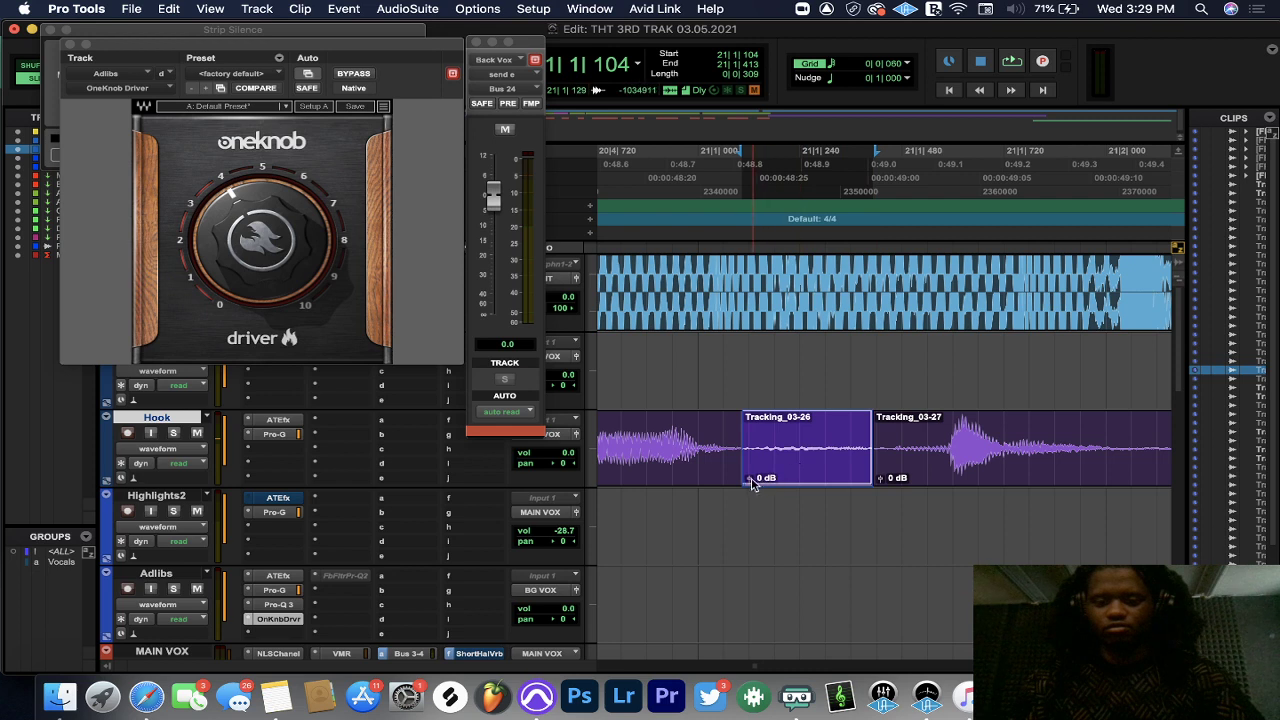
{"action": "left_click_drag", "start_coordinate": [753, 483], "coordinate": [748, 498]}
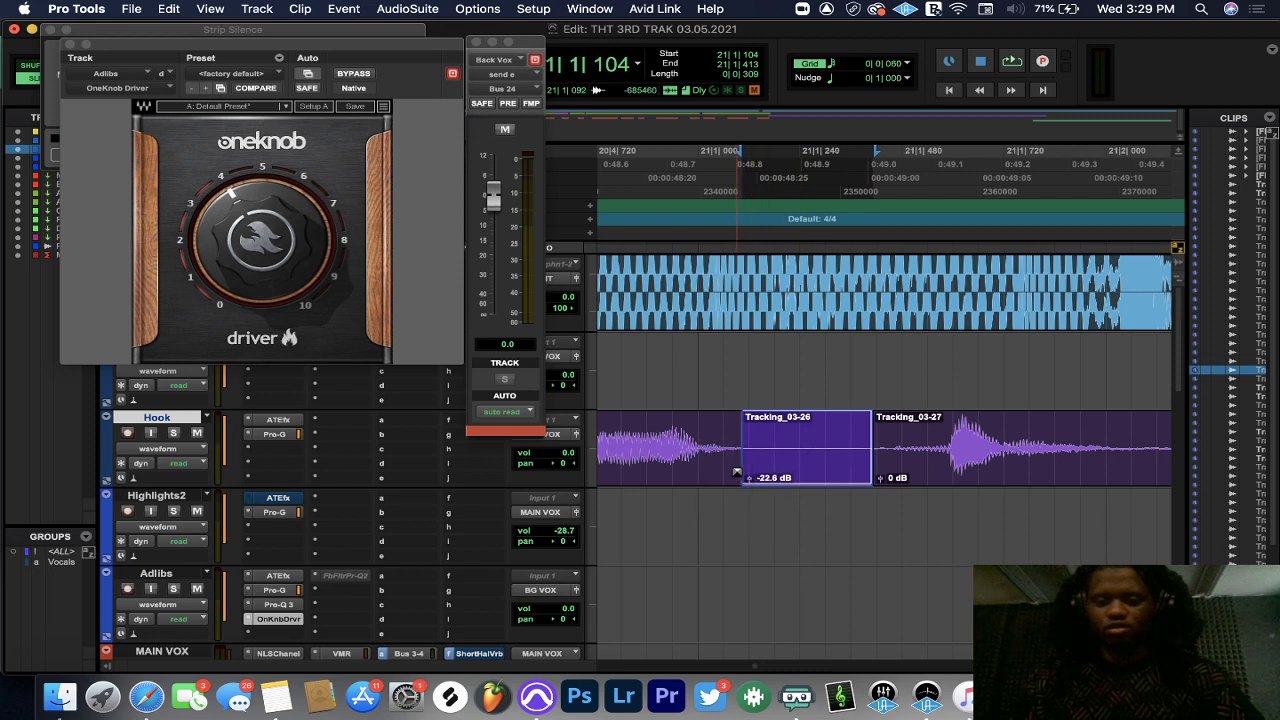
{"action": "left_click", "coordinate": [736, 472]}
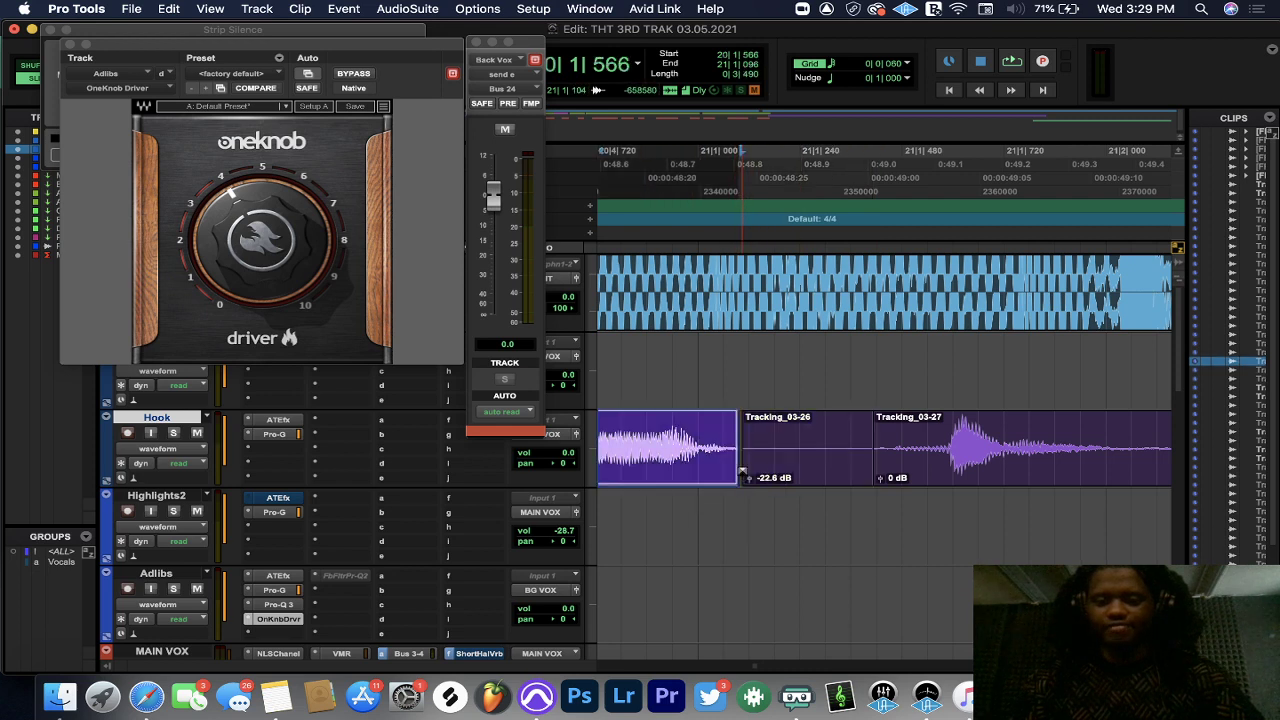
{"action": "left_click", "coordinate": [742, 472]}
{"action": "left_click_drag", "start_coordinate": [742, 472], "coordinate": [741, 475]}
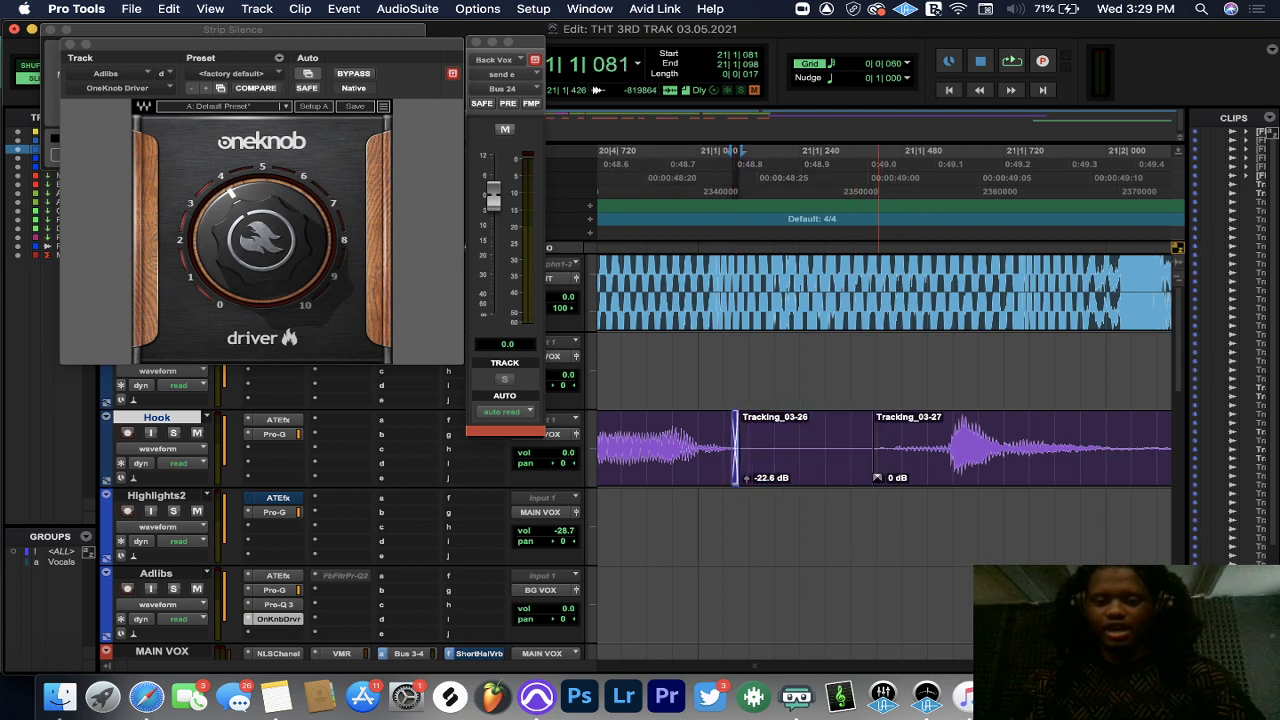
{"action": "left_click_drag", "start_coordinate": [876, 477], "coordinate": [886, 479]}
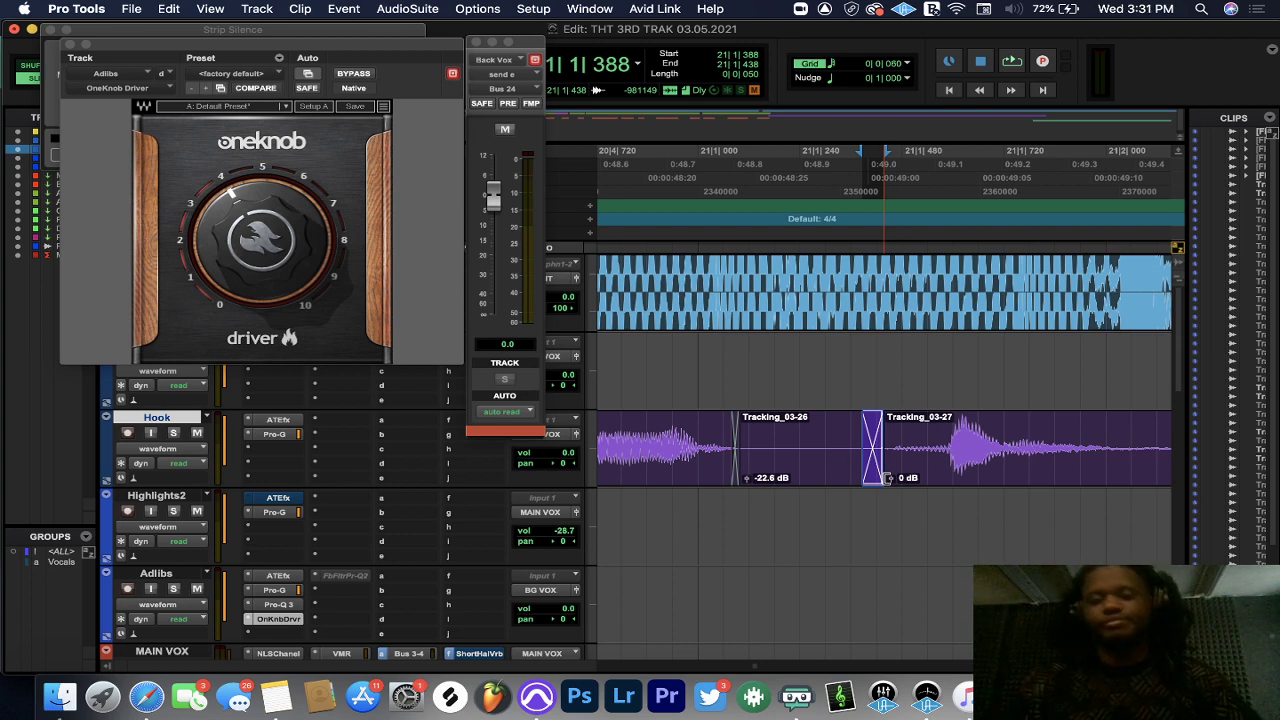
- Isolate the breath at 21|2|058 on the Hook track at -18.8 dB clip gain with crossfades on both edges
{"action": "left_click", "coordinate": [668, 217]}
{"action": "key", "text": "space"}
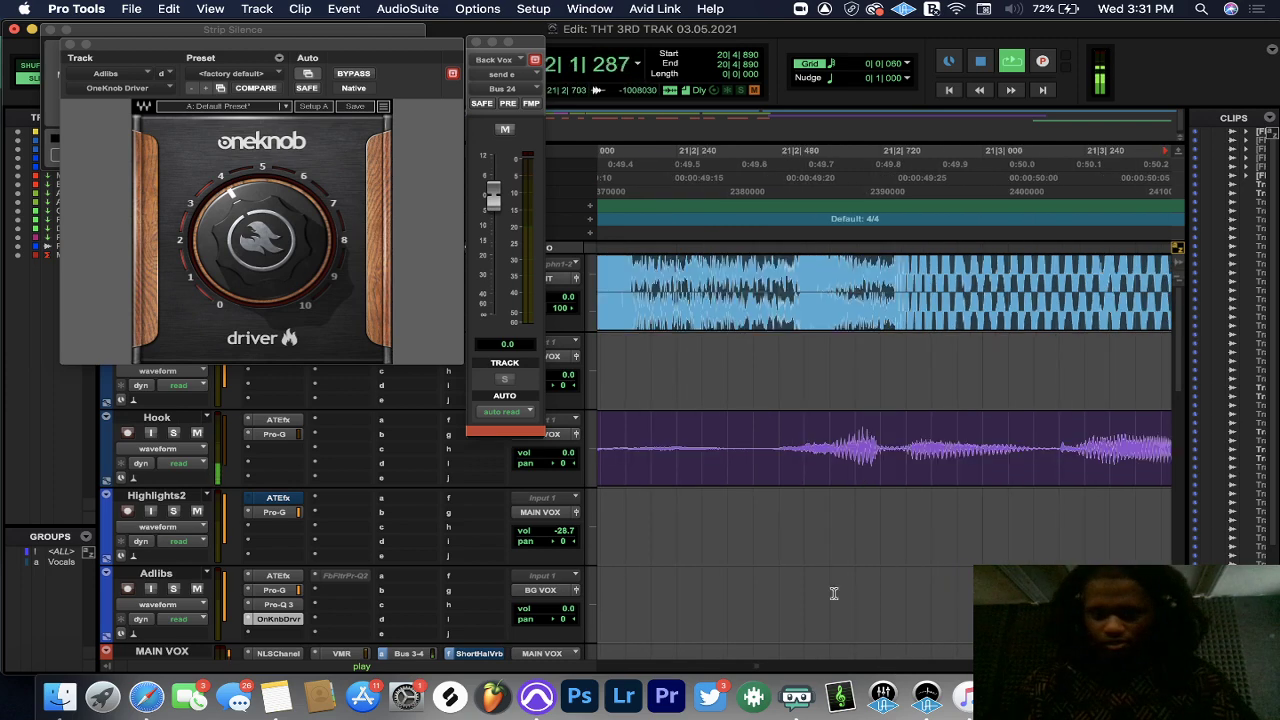
{"action": "left_click_drag", "start_coordinate": [741, 445], "coordinate": [806, 449]}
{"action": "key", "text": "super+e"}
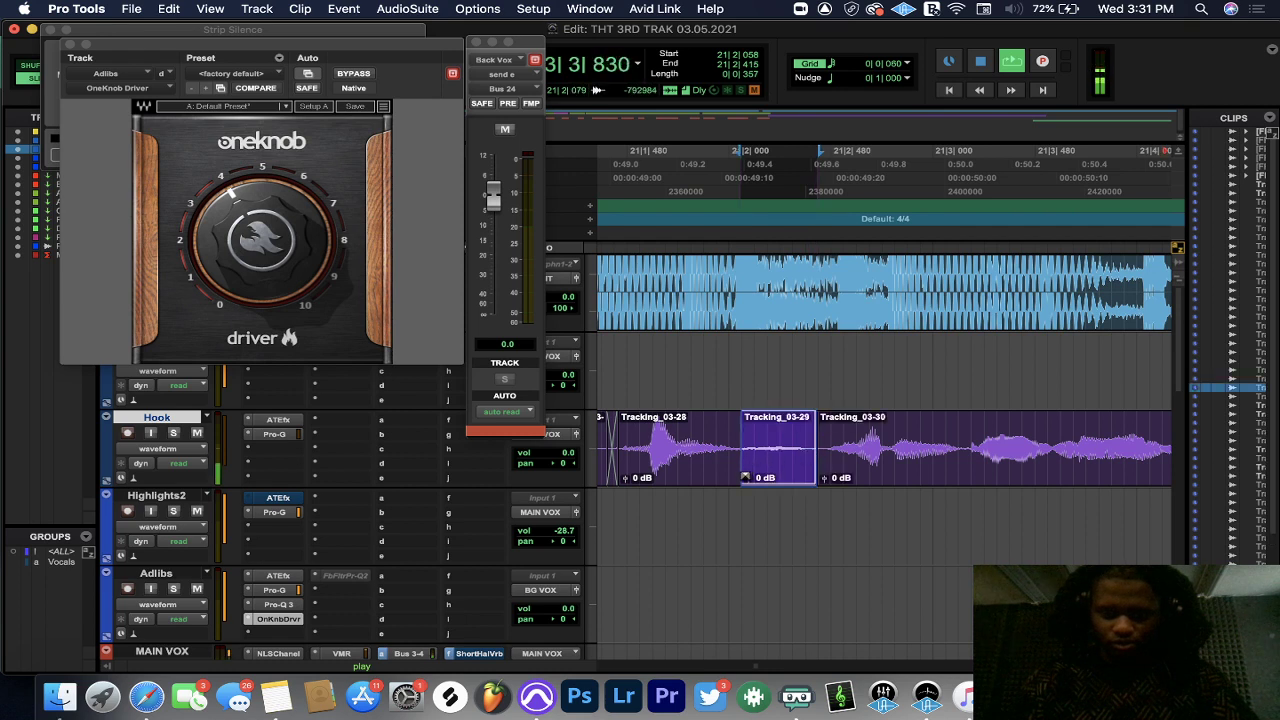
{"action": "left_click_drag", "start_coordinate": [745, 477], "coordinate": [745, 494]}
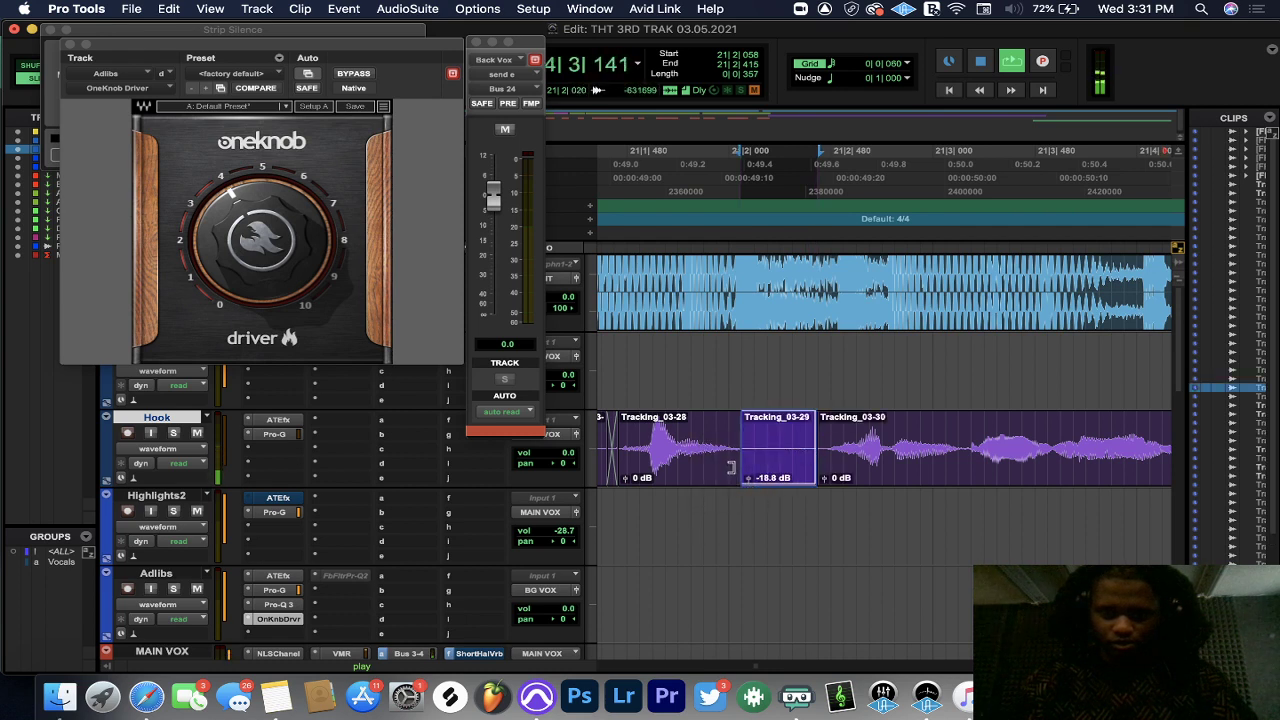
{"action": "left_click", "coordinate": [741, 477]}
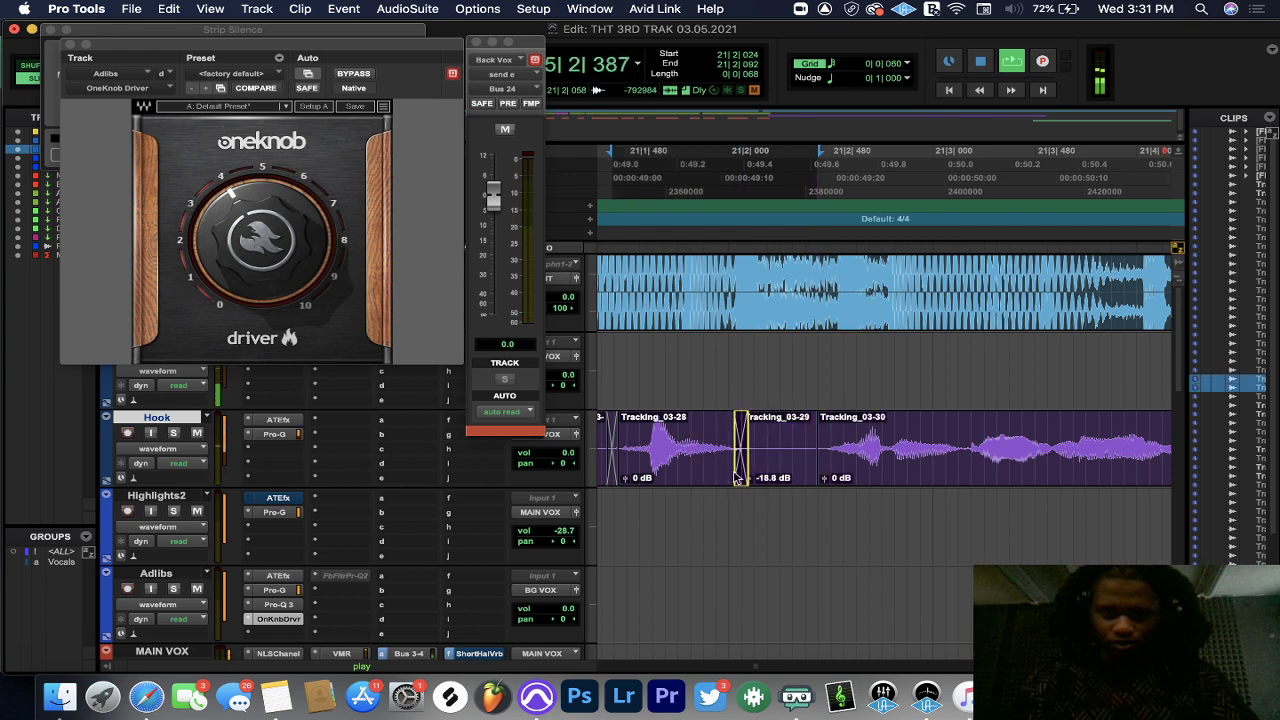
{"action": "left_click_drag", "start_coordinate": [738, 479], "coordinate": [736, 479]}
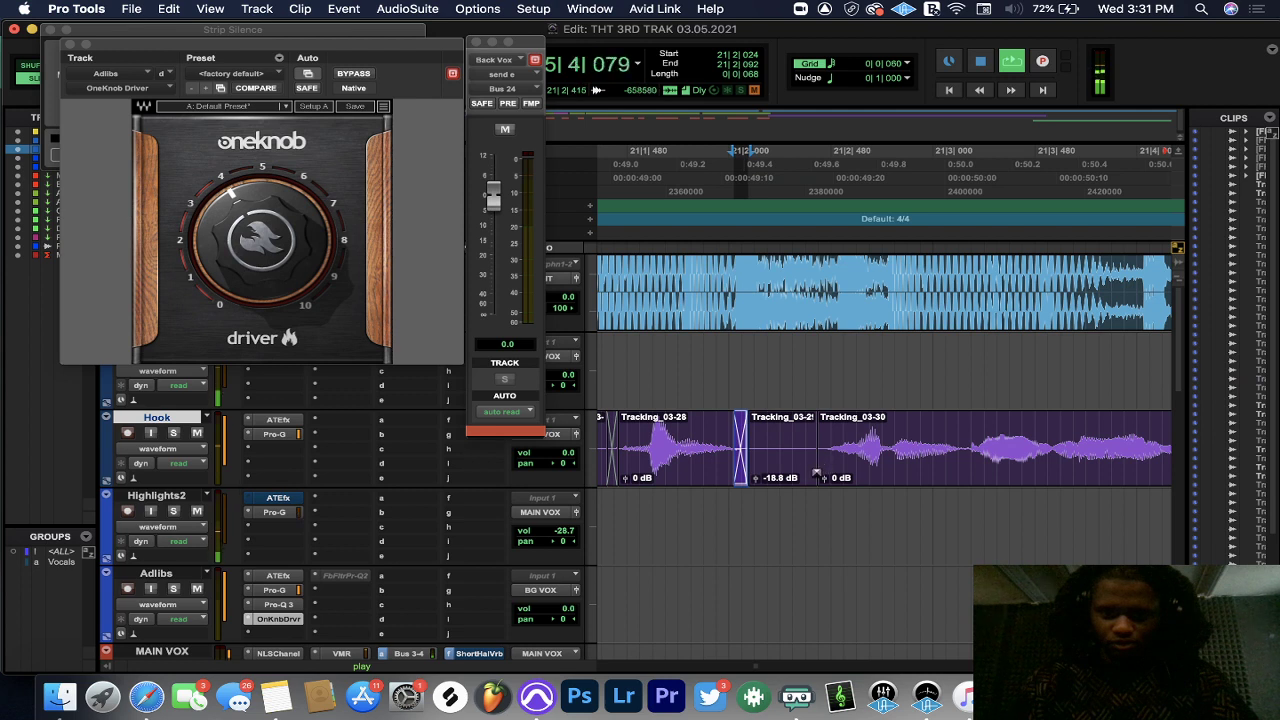
{"action": "left_click_drag", "start_coordinate": [816, 473], "coordinate": [826, 473]}
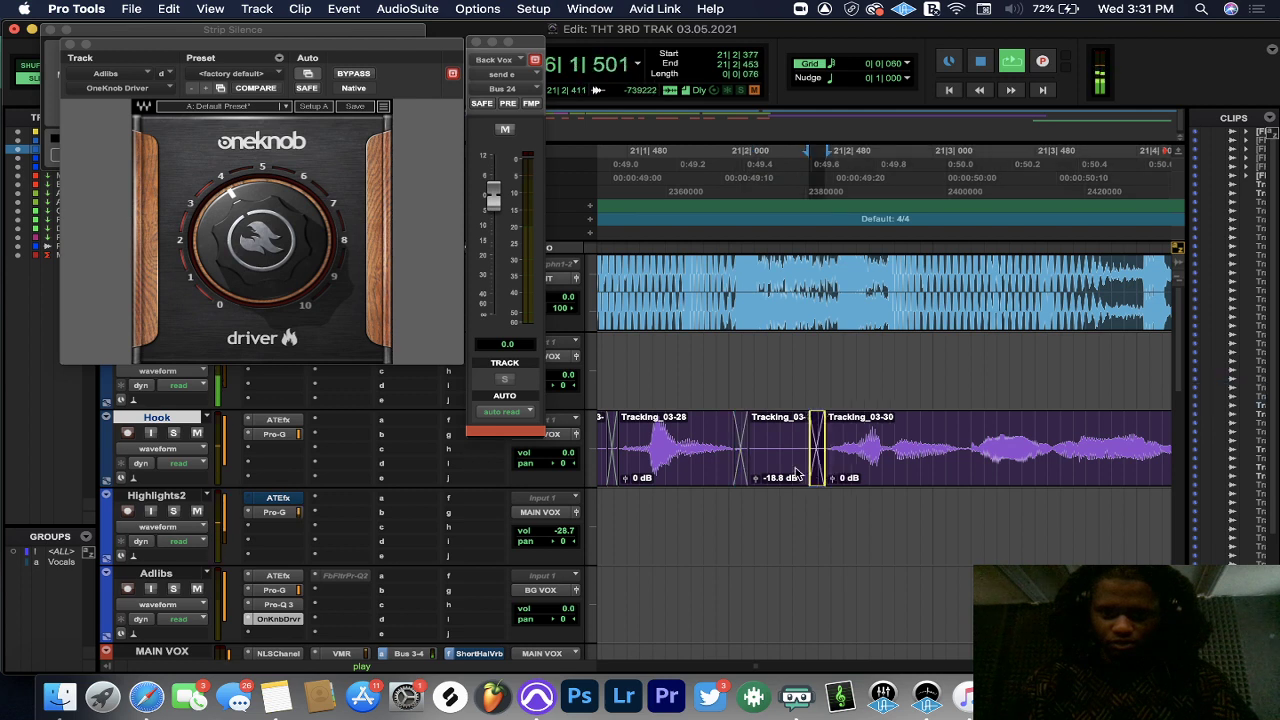
- Isolate the breath at 22|2|020 on the Hook track, crossfading both edges and lowering its clip gain
{"action": "left_click", "coordinate": [631, 208]}
{"action": "key", "text": "space"}
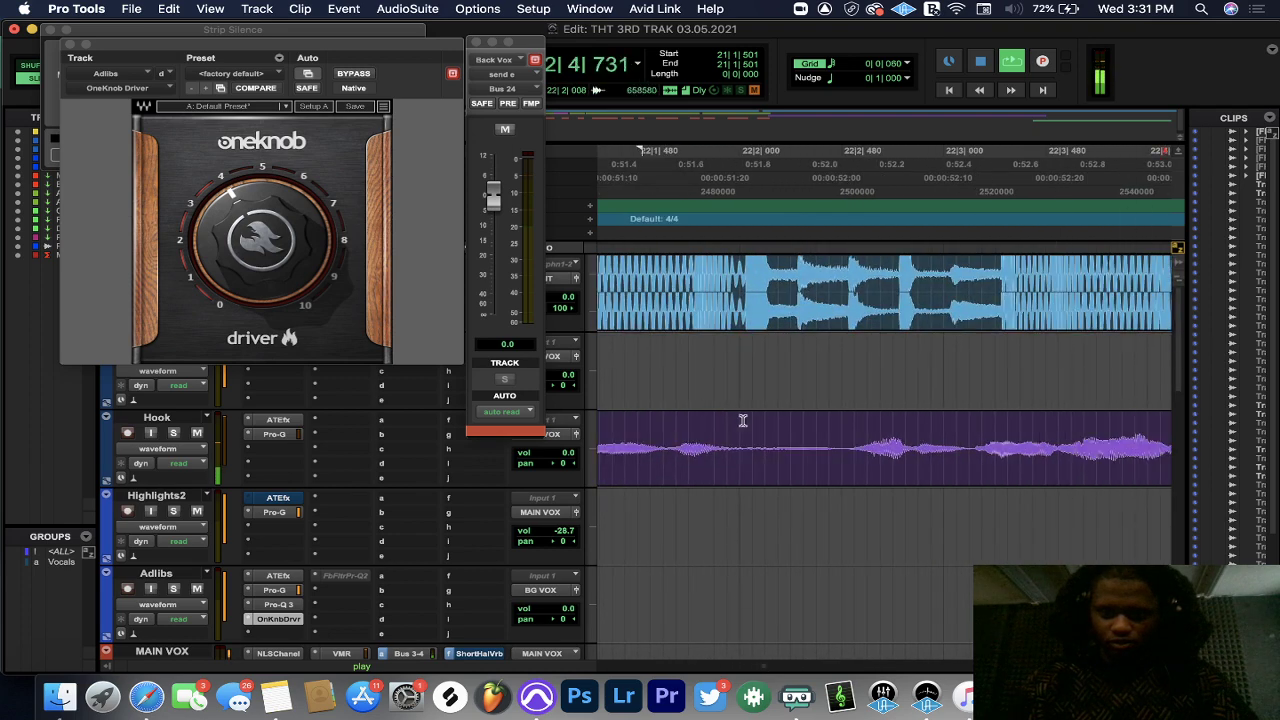
{"action": "left_click_drag", "start_coordinate": [743, 421], "coordinate": [831, 430]}
{"action": "key", "text": "super+e"}
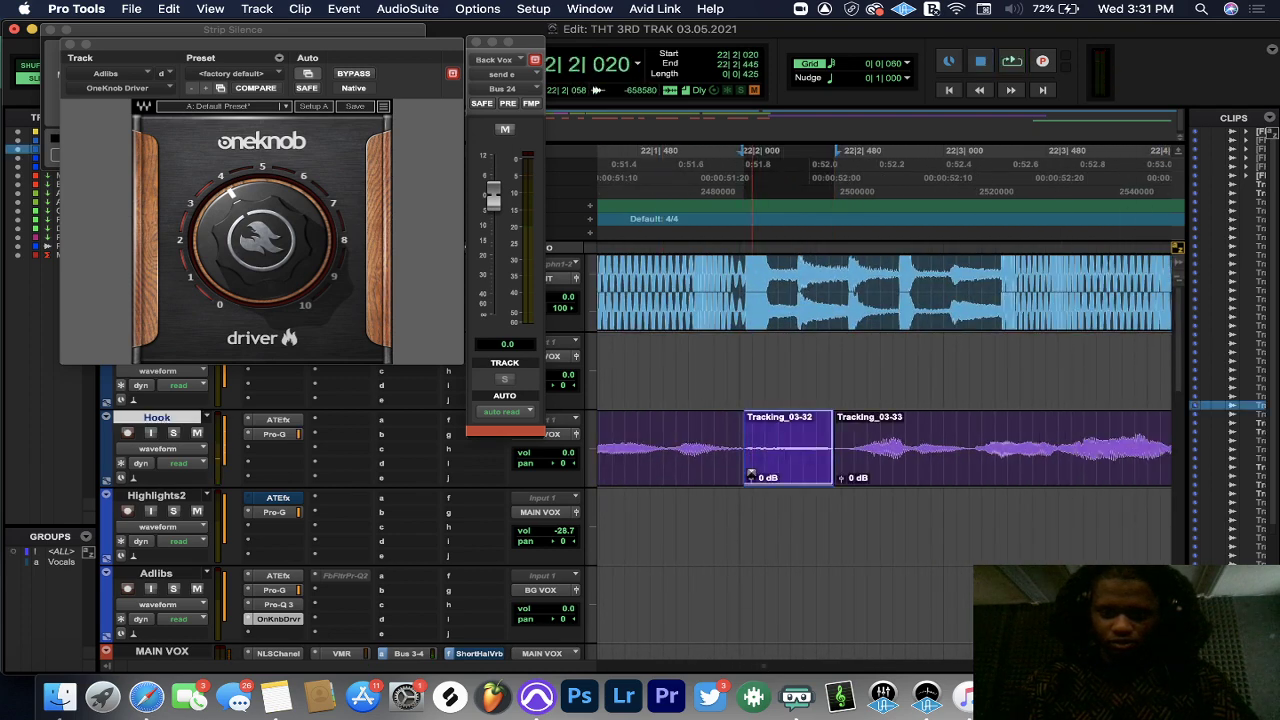
{"action": "left_click", "coordinate": [748, 478]}
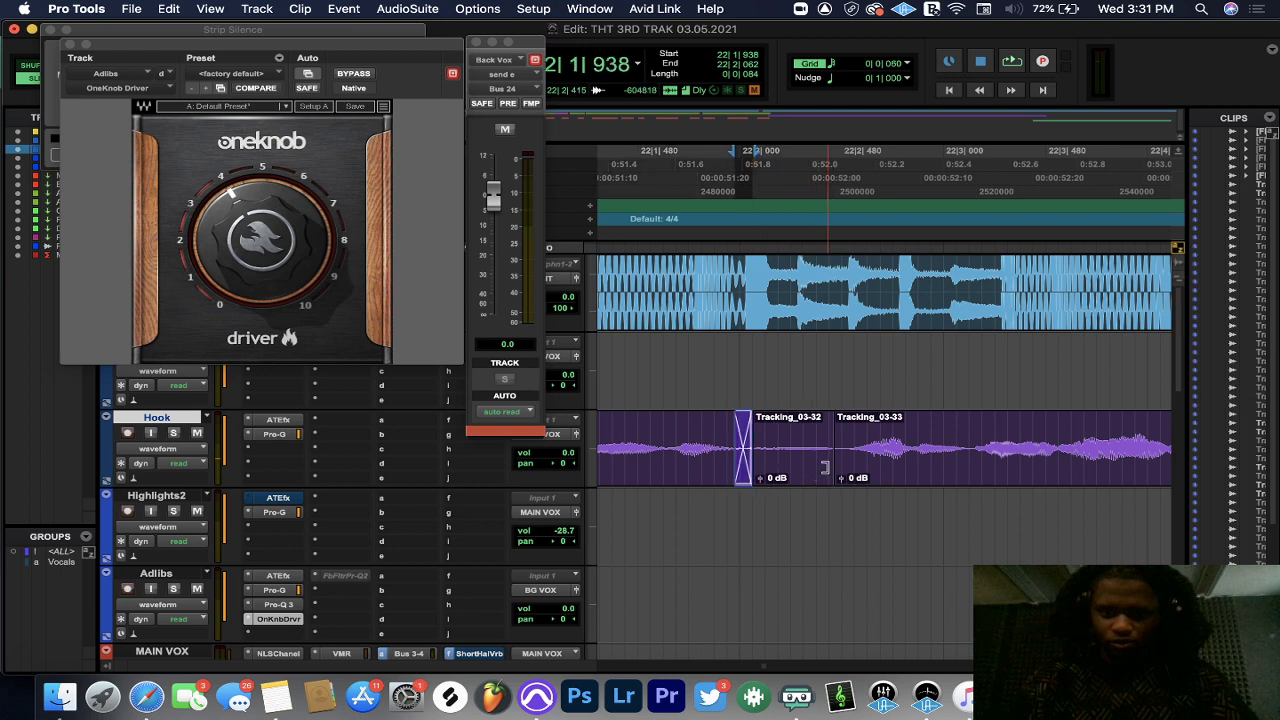
{"action": "left_click", "coordinate": [834, 474]}
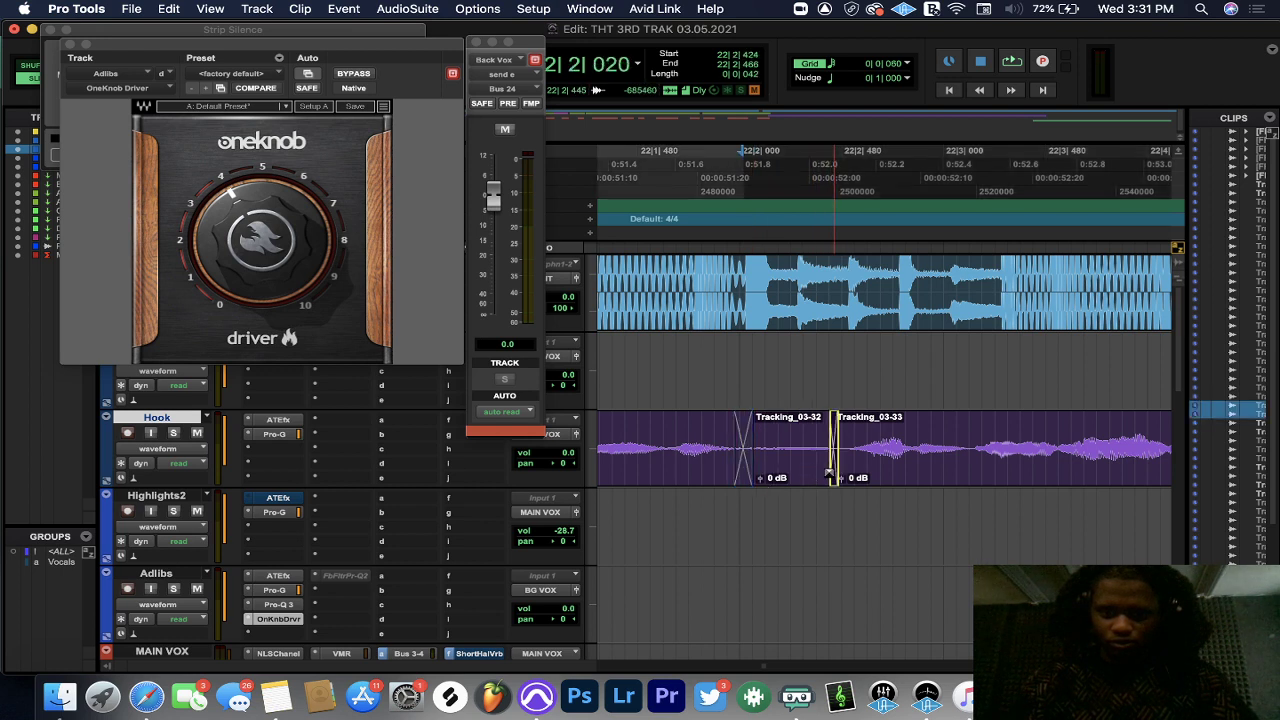
{"action": "left_click_drag", "start_coordinate": [764, 480], "coordinate": [760, 497]}
- Isolate the breath at 23|1|959 on the Hook track at -27.0 dB clip gain with crossfades on both edges
{"action": "key", "text": "space"}
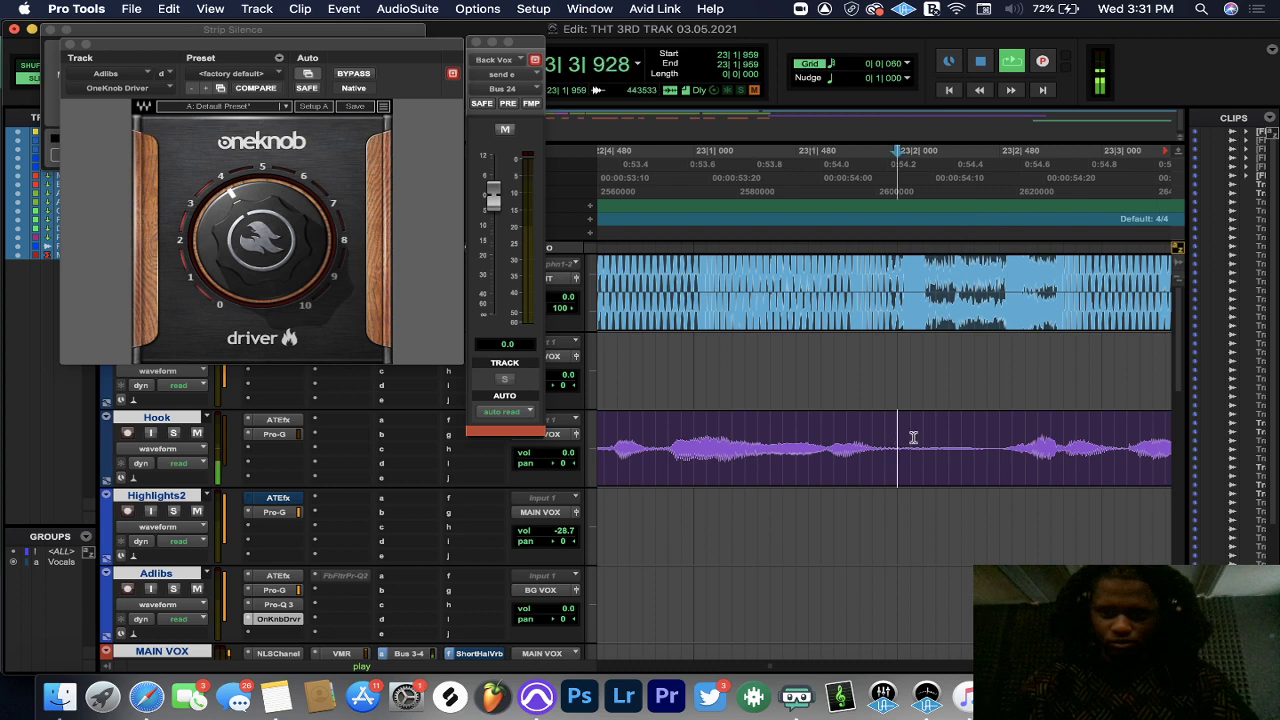
{"action": "left_click_drag", "start_coordinate": [912, 437], "coordinate": [991, 437]}
{"action": "key", "text": "super+e"}
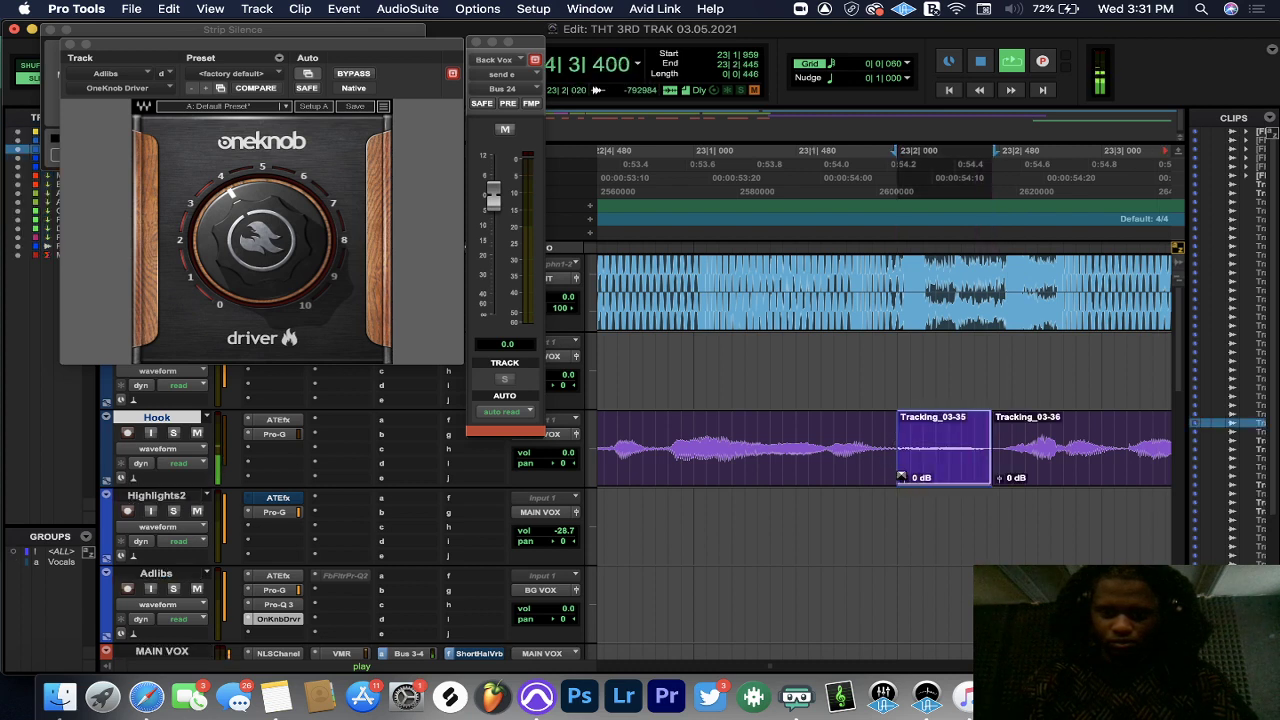
{"action": "left_click_drag", "start_coordinate": [908, 480], "coordinate": [903, 482]}
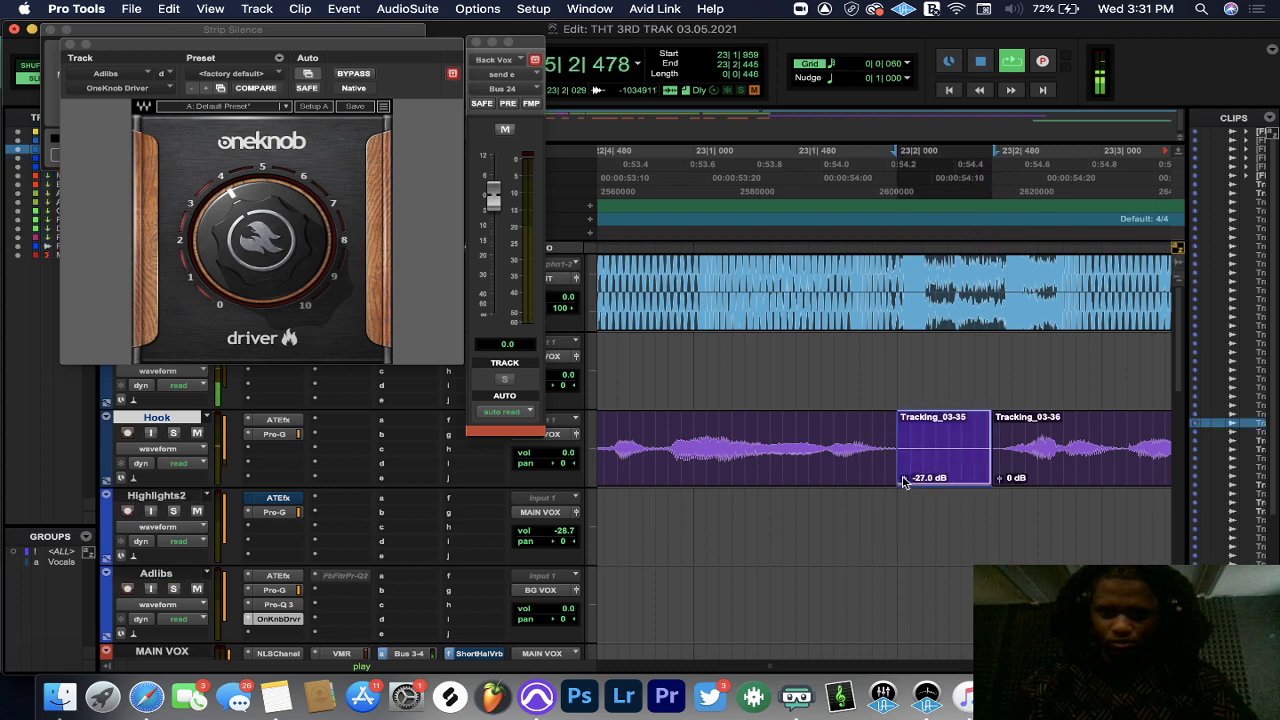
{"action": "left_click", "coordinate": [896, 472]}
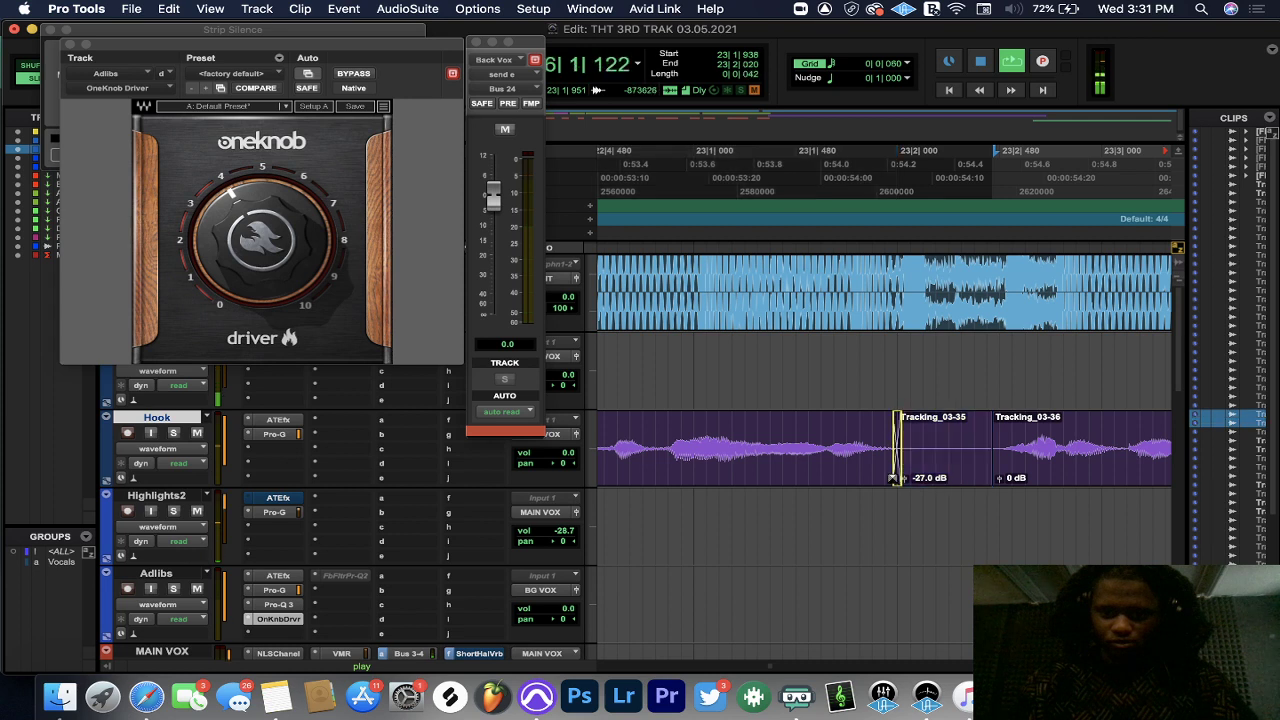
{"action": "left_click", "coordinate": [987, 470]}
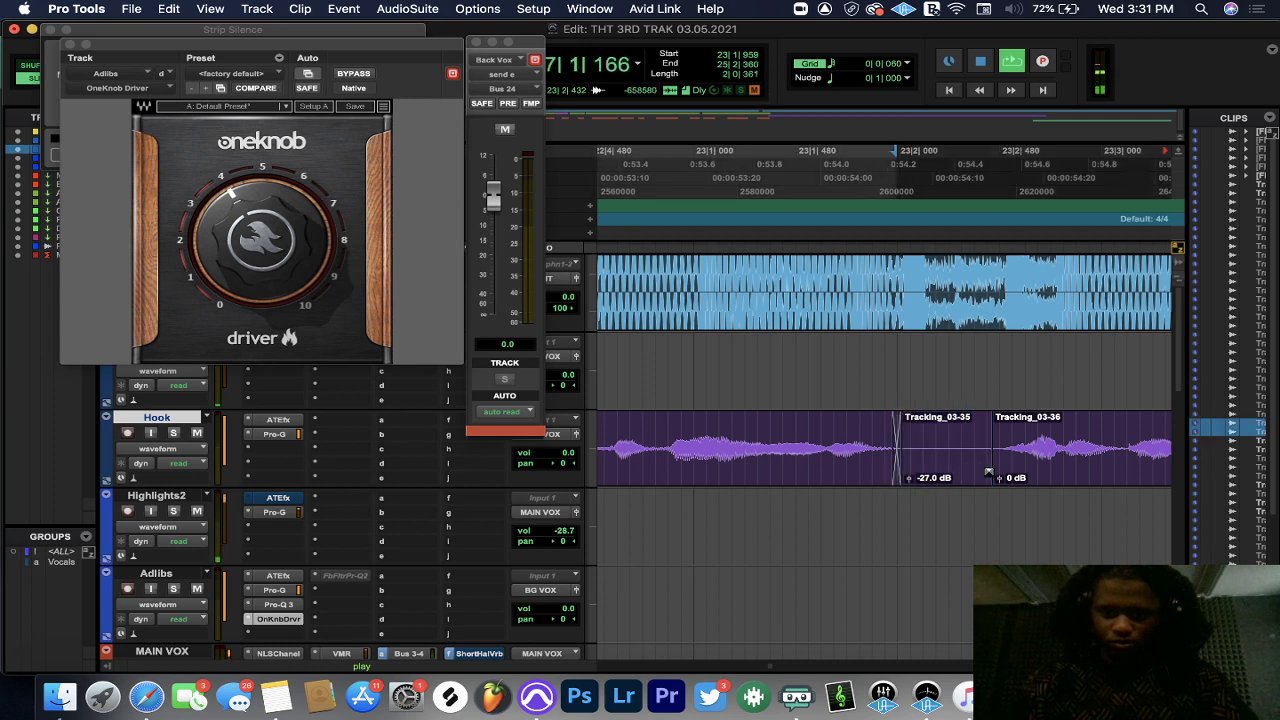
{"action": "left_click", "coordinate": [730, 205]}
{"action": "left_click", "coordinate": [712, 181]}
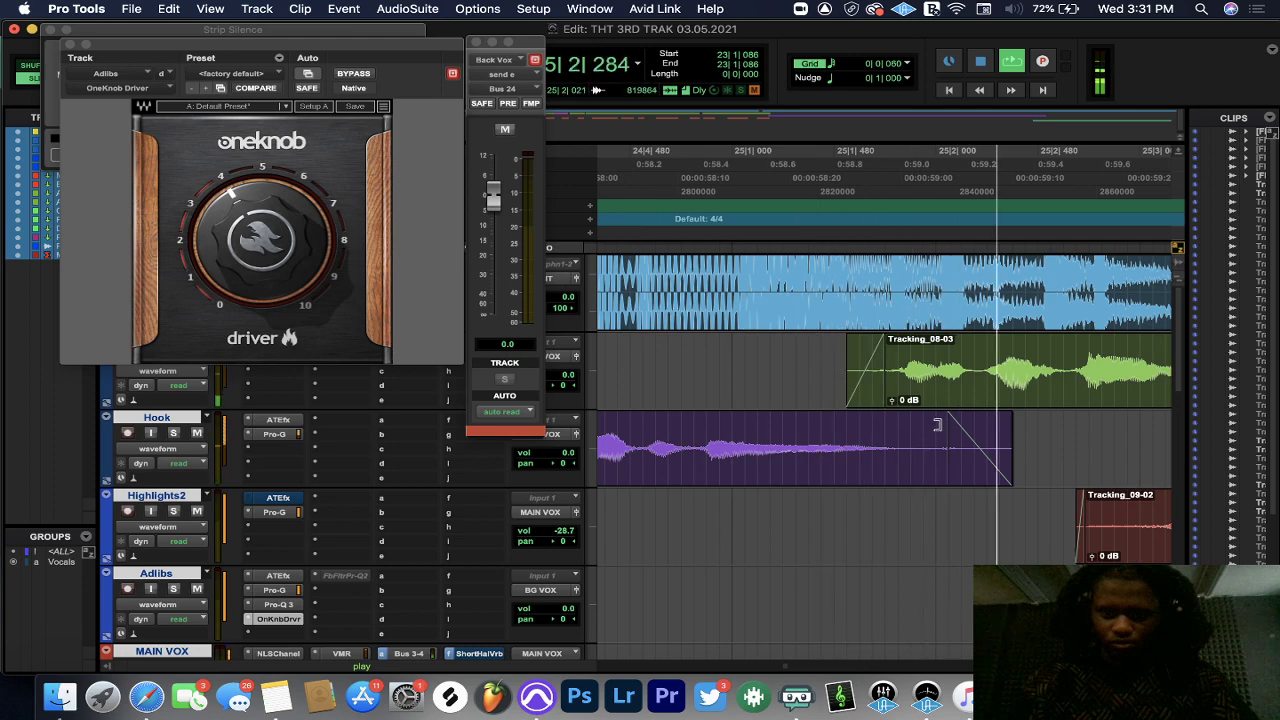
- Shorten the last Hook clip before the Verse entry, moving its fade-out earlier to end at about 25|2|000
{"action": "left_click_drag", "start_coordinate": [929, 423], "coordinate": [872, 408]}
{"action": "left_click", "coordinate": [875, 358]}
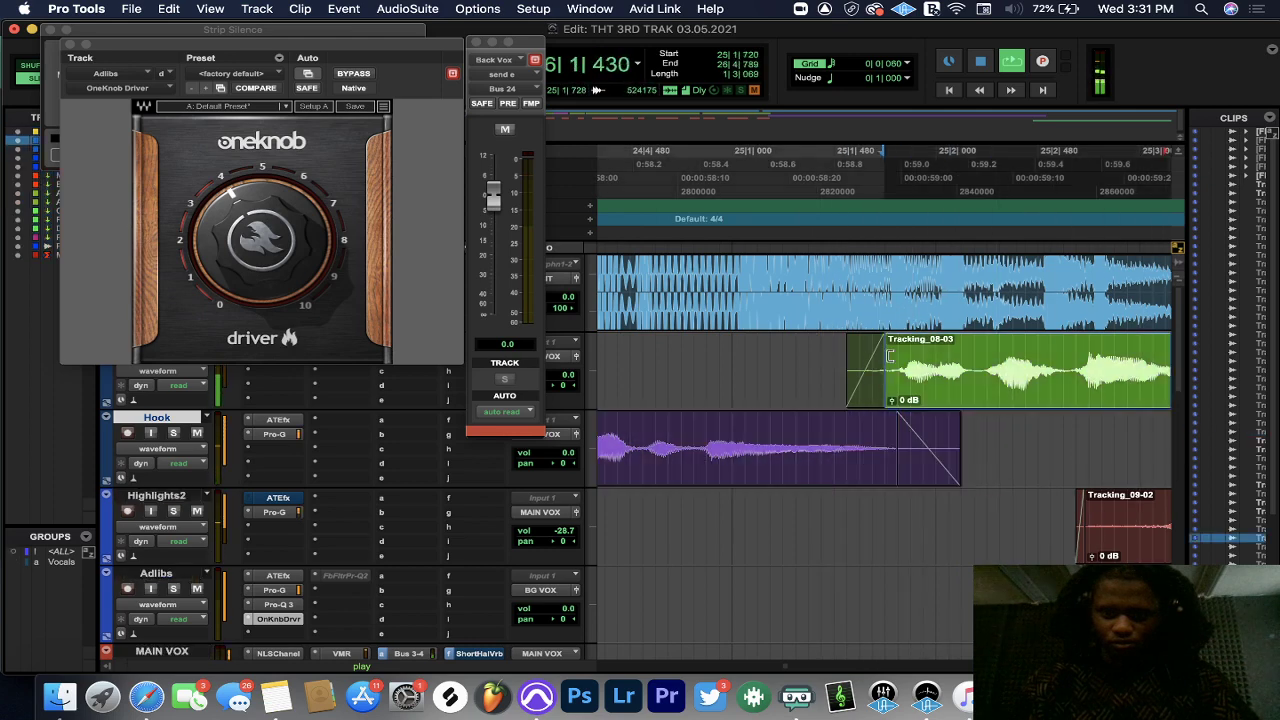
{"action": "left_click", "coordinate": [875, 358]}
- Isolate the breath at 24|1|959 on the Hook track at -18.8 dB clip gain with crossfades on both edges
{"action": "key", "text": "super+bracketleft"}
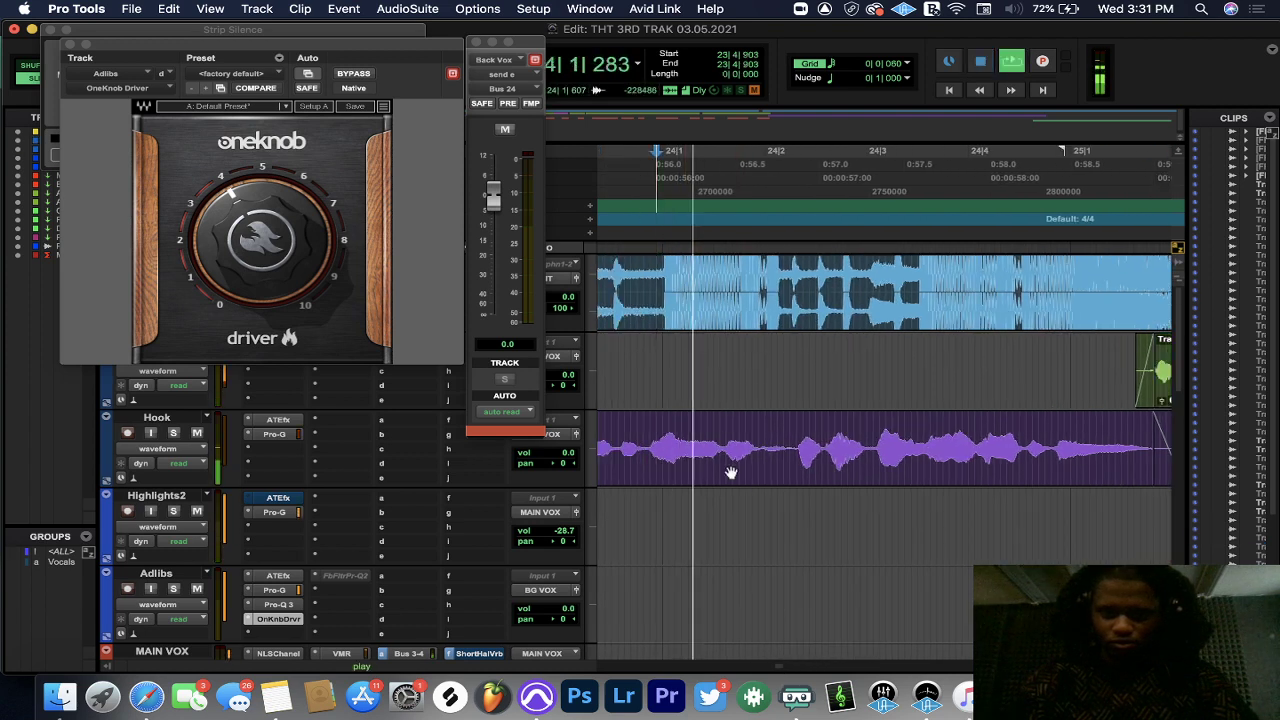
{"action": "key", "text": "space"}
{"action": "left_click_drag", "start_coordinate": [765, 436], "coordinate": [782, 437]}
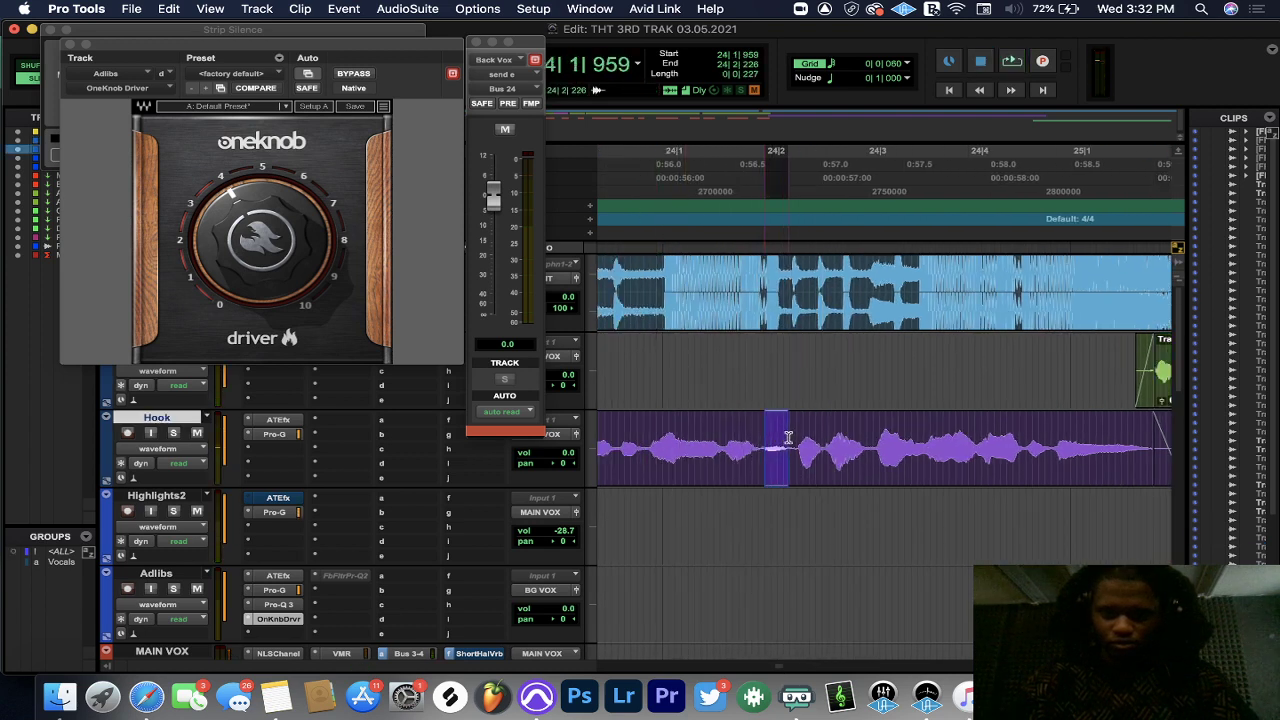
{"action": "key", "text": "super+e"}
{"action": "key", "text": "super+bracketright"}
{"action": "key", "text": "super+bracketright"}
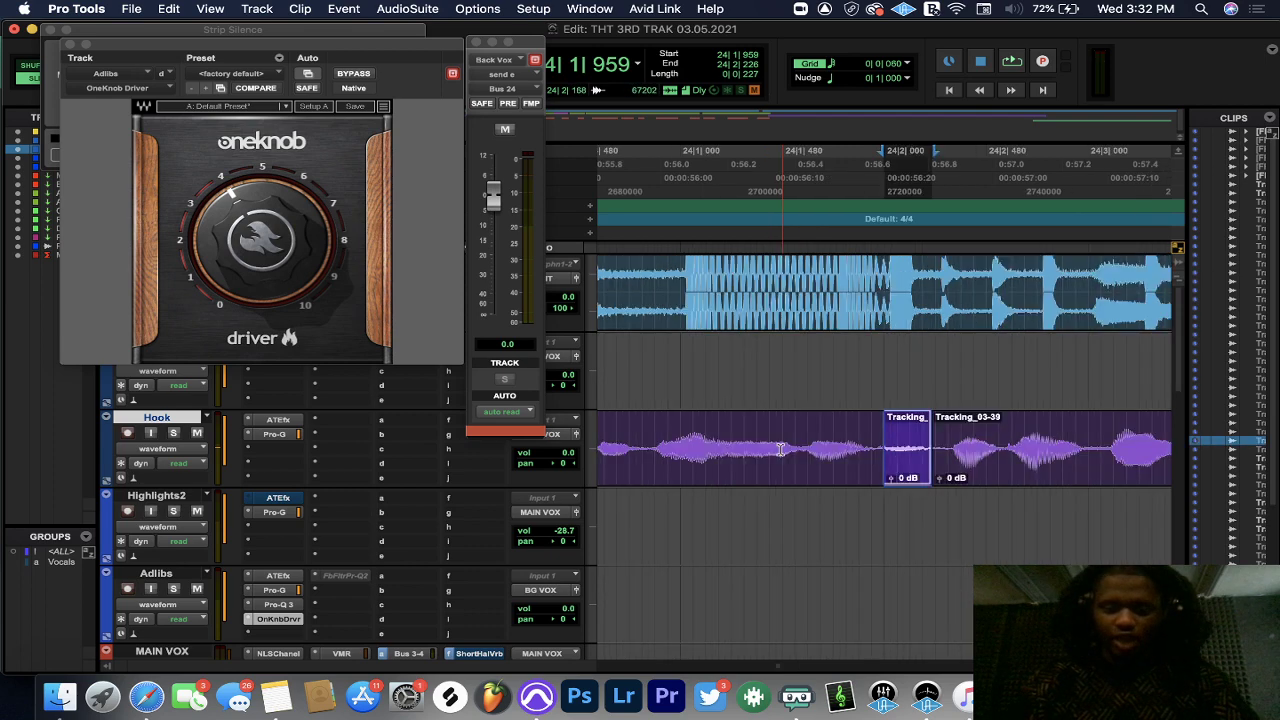
{"action": "mouse_move", "coordinate": [892, 480]}
{"action": "left_mouse_down"}
{"action": "mouse_move", "coordinate": [888, 498]}
{"action": "mouse_move", "coordinate": [894, 474]}
{"action": "left_mouse_up"}
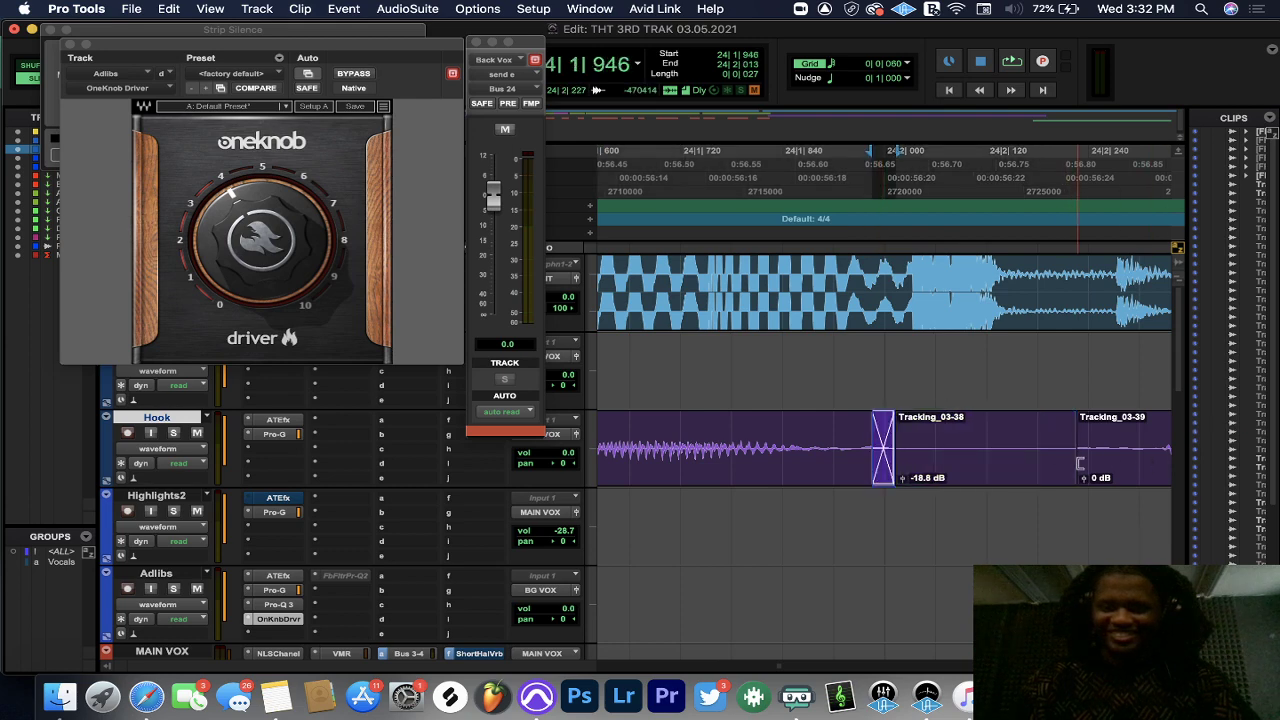
{"action": "left_click_drag", "start_coordinate": [1080, 466], "coordinate": [1100, 470]}
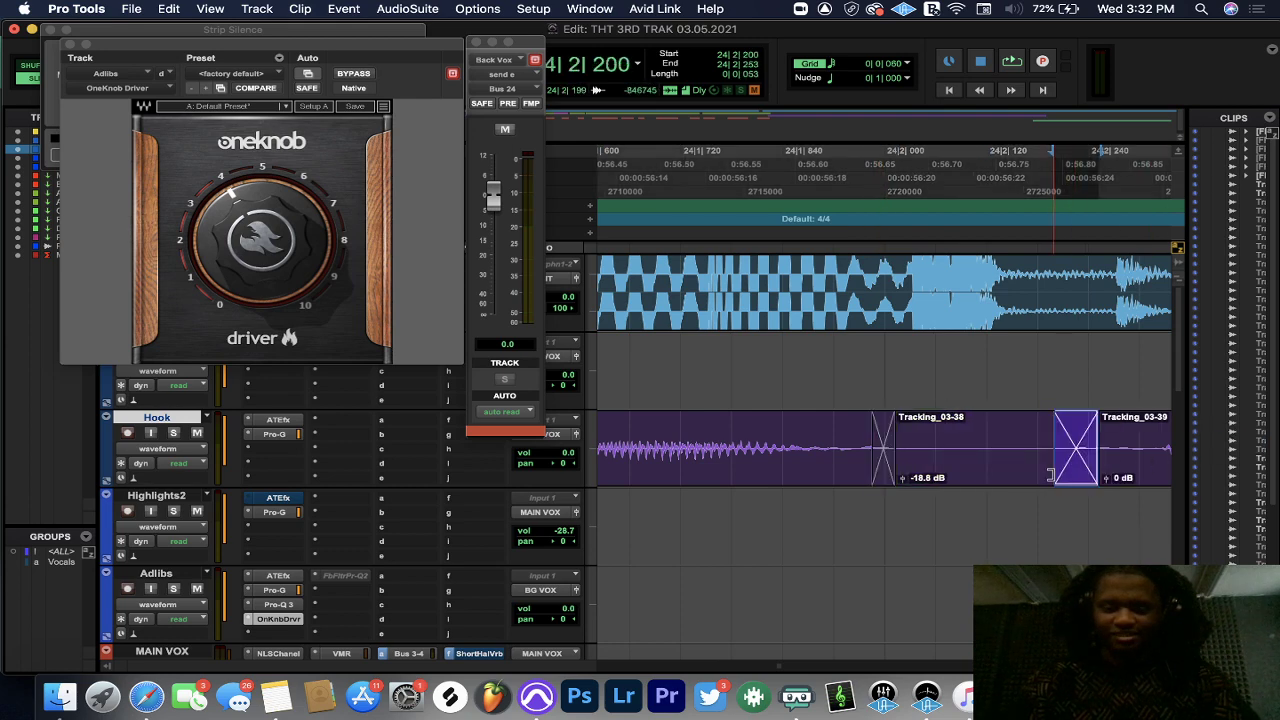
- Play back the end of the Hook from 23|3|451 into the Verse to check the breath edits
{"action": "key", "text": "r"}
{"action": "key", "text": "r"}
{"action": "key", "text": "r"}
{"action": "key", "text": "r"}
{"action": "left_click", "coordinate": [755, 172]}
{"action": "key", "text": "space"}
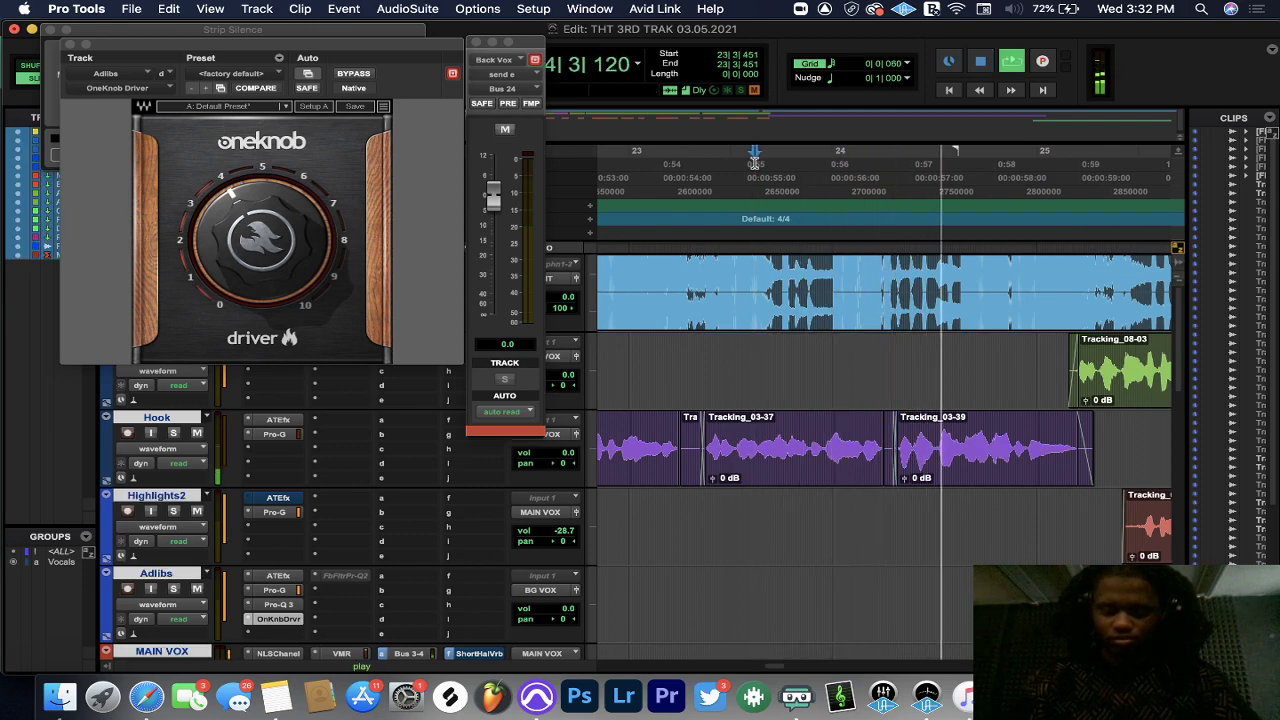
{"action": "key", "text": "r"}
{"action": "key", "text": "r"}
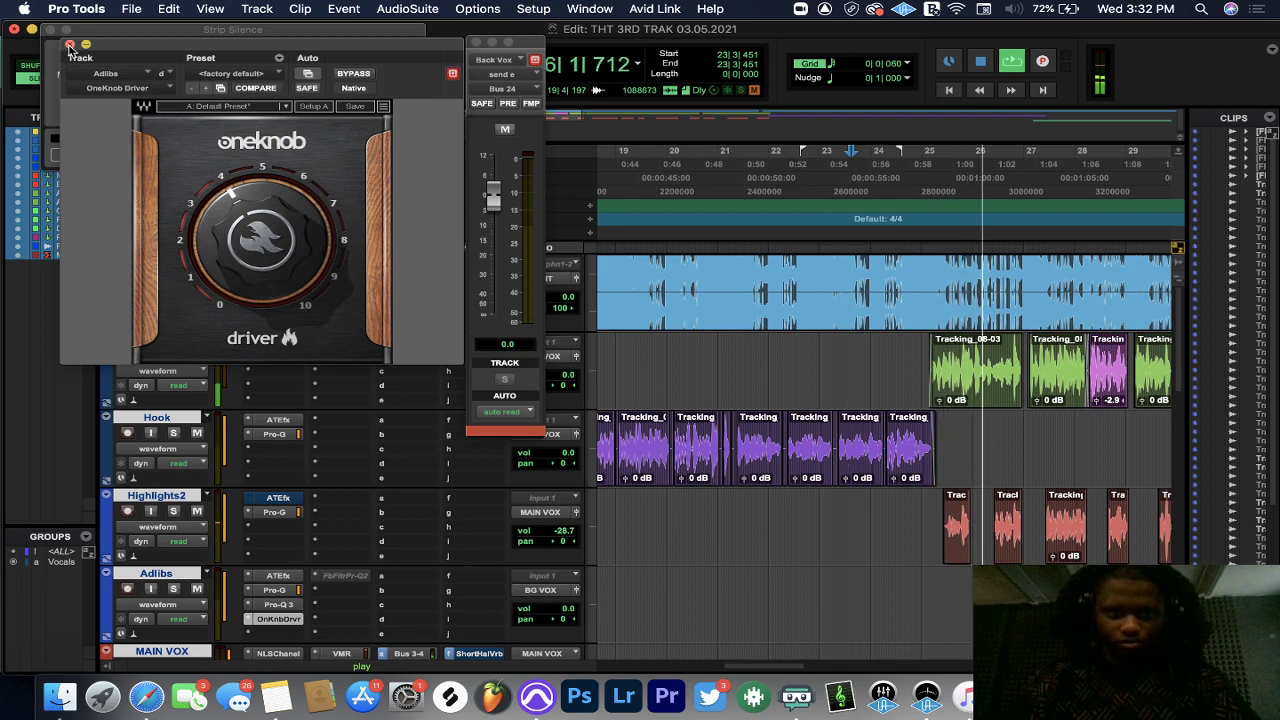
- Close the OneKnob Driver and Strip Silence windows, and switch to Grid mode with a 1 bar grid value
{"action": "left_click", "coordinate": [70, 45]}
{"action": "left_click", "coordinate": [47, 30]}
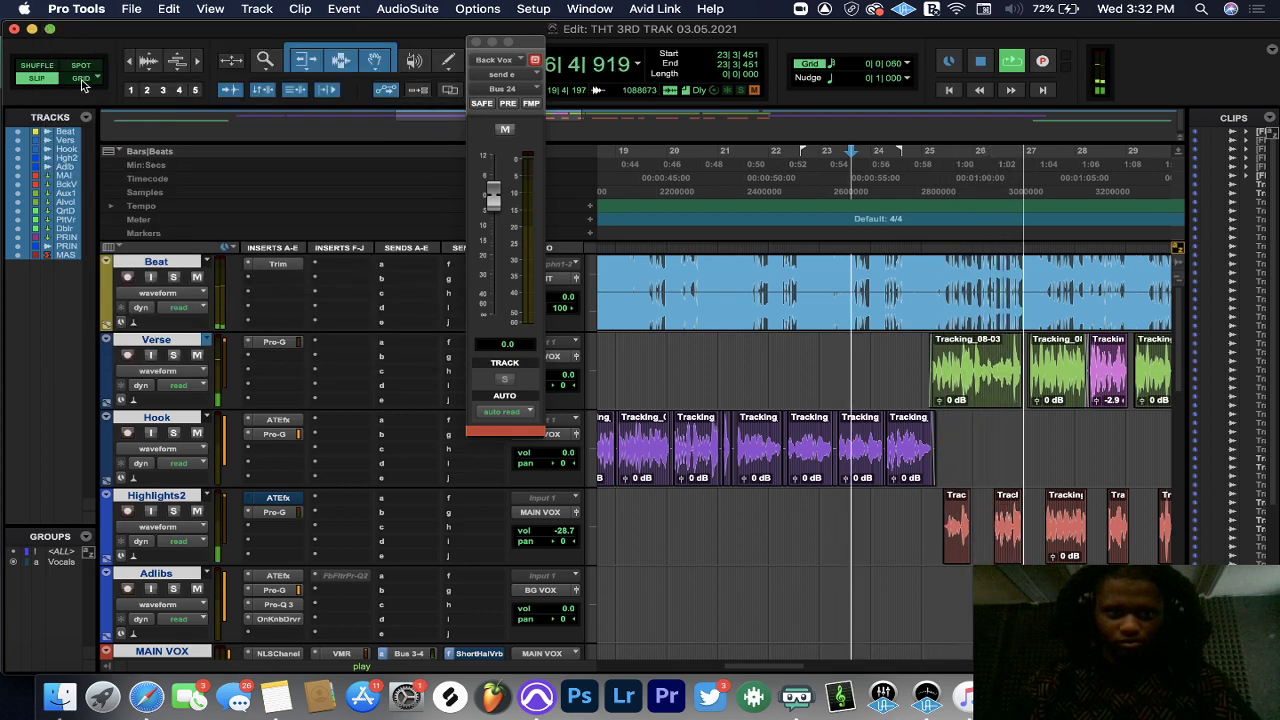
{"action": "key", "text": "space"}
{"action": "key", "text": "Return"}
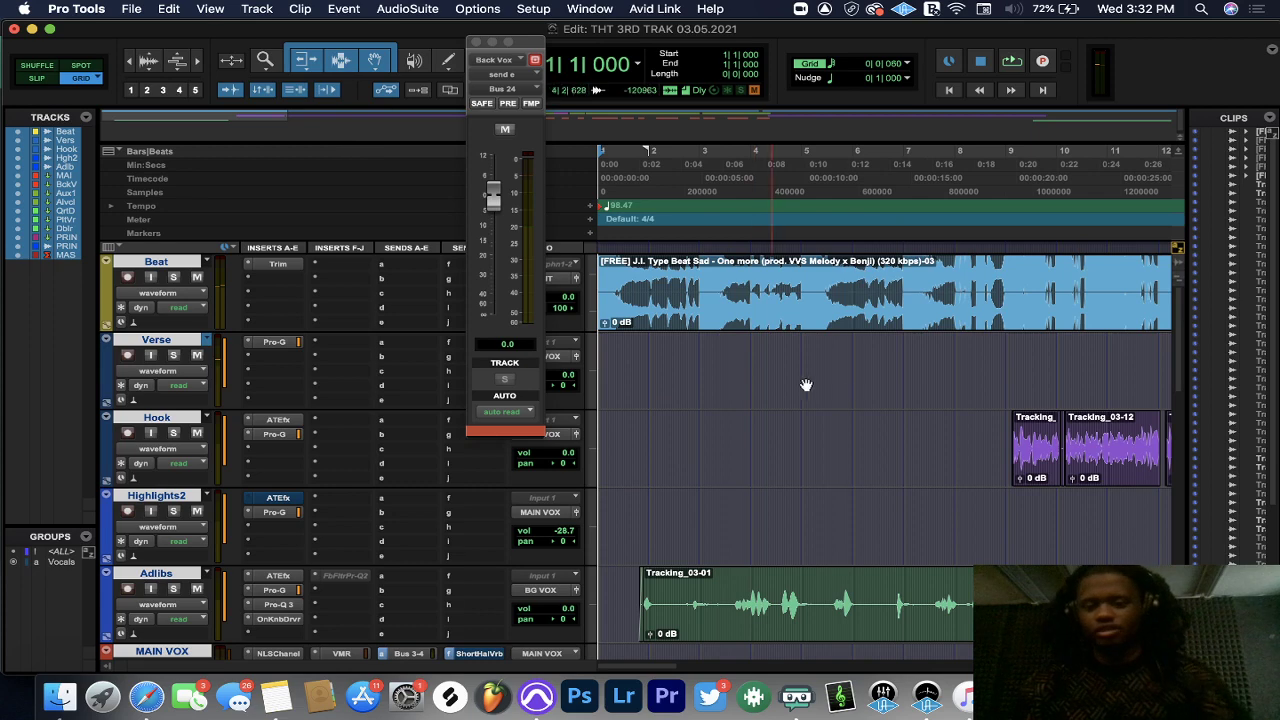
{"action": "left_click", "coordinate": [885, 64]}
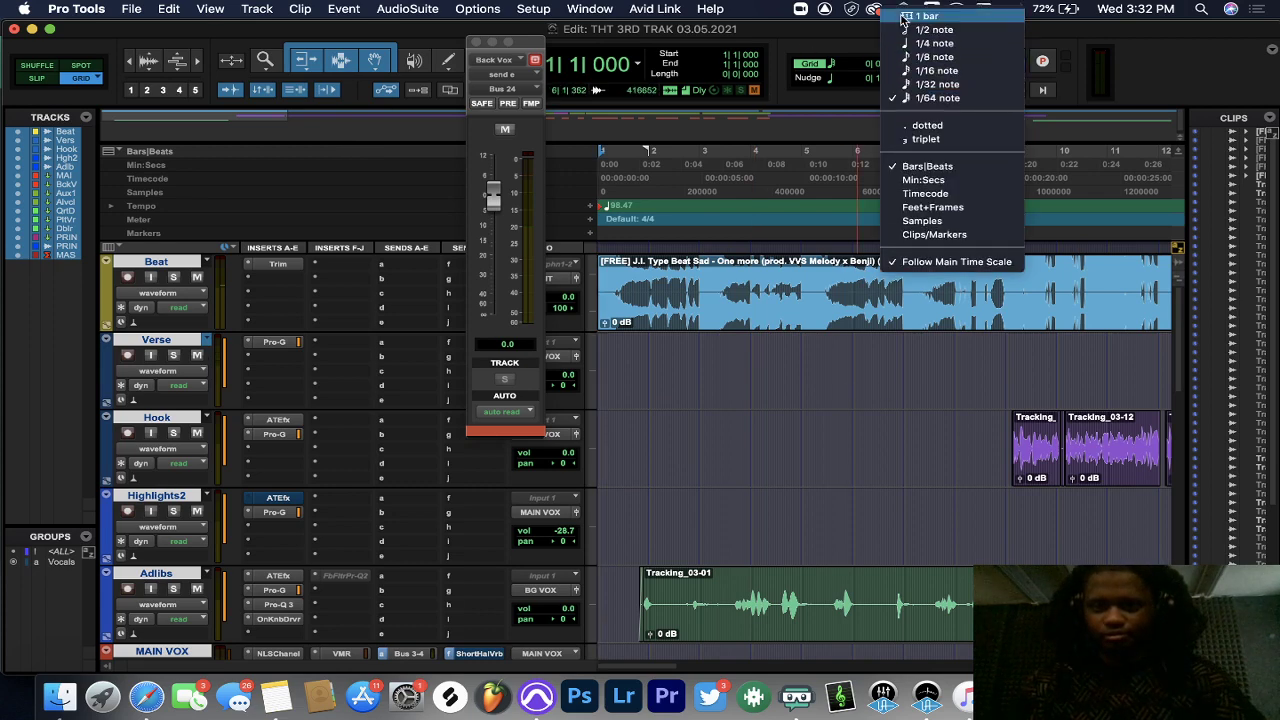
{"action": "left_click", "coordinate": [905, 17]}
- Duplicate bars 9 to 41 of the Hook track so the cleaned hook replaces the second hook from bar 41
{"action": "left_click", "coordinate": [1006, 433]}
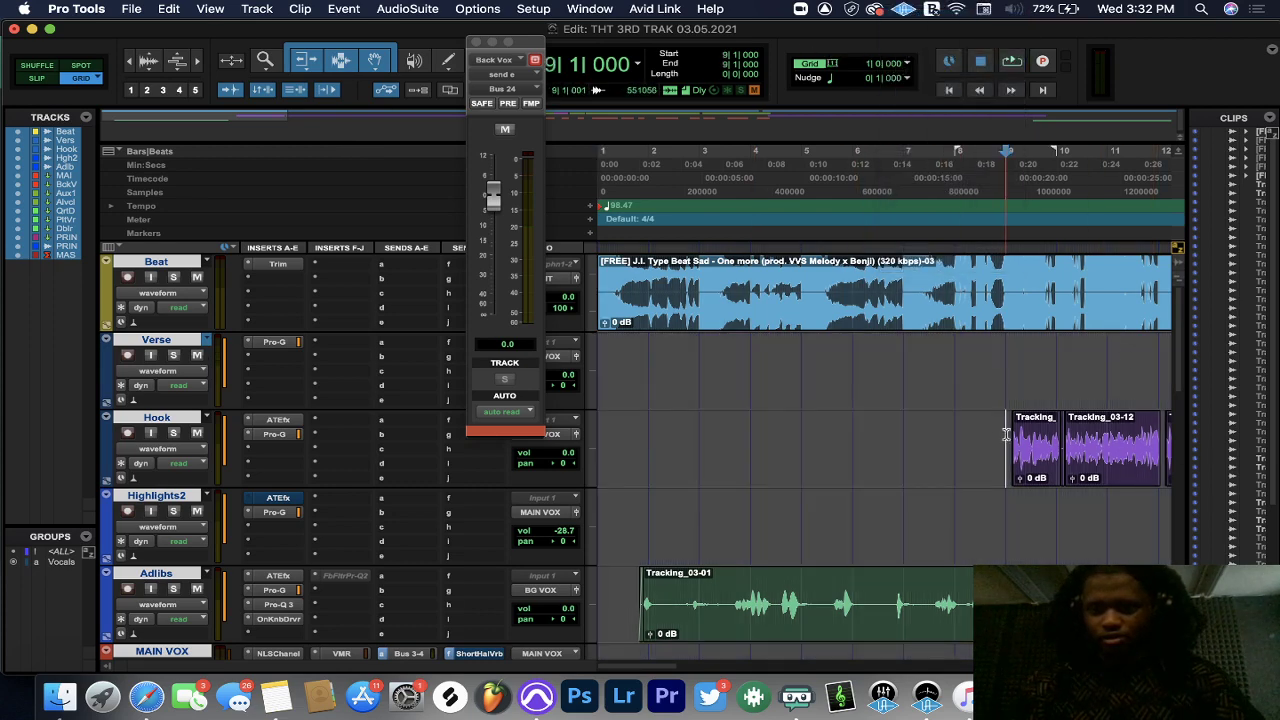
{"action": "left_click_drag", "start_coordinate": [1006, 433], "coordinate": [677, 427]}
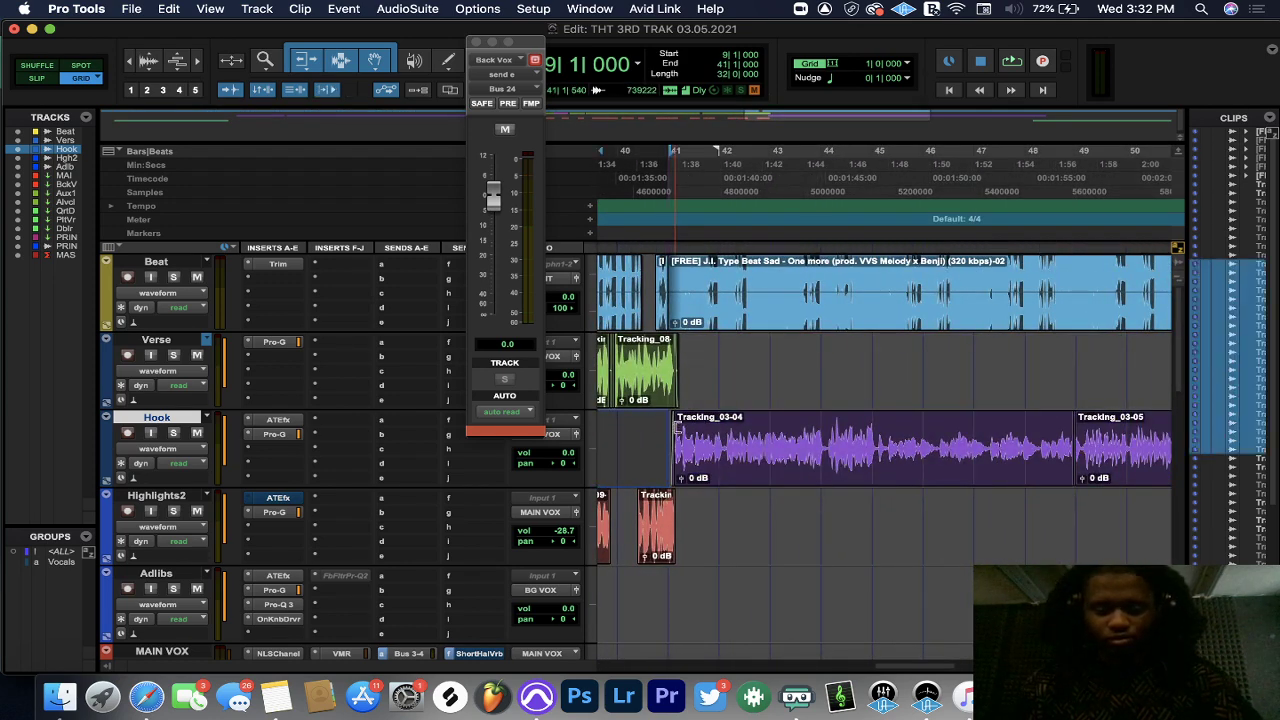
{"action": "key", "text": "super+d"}
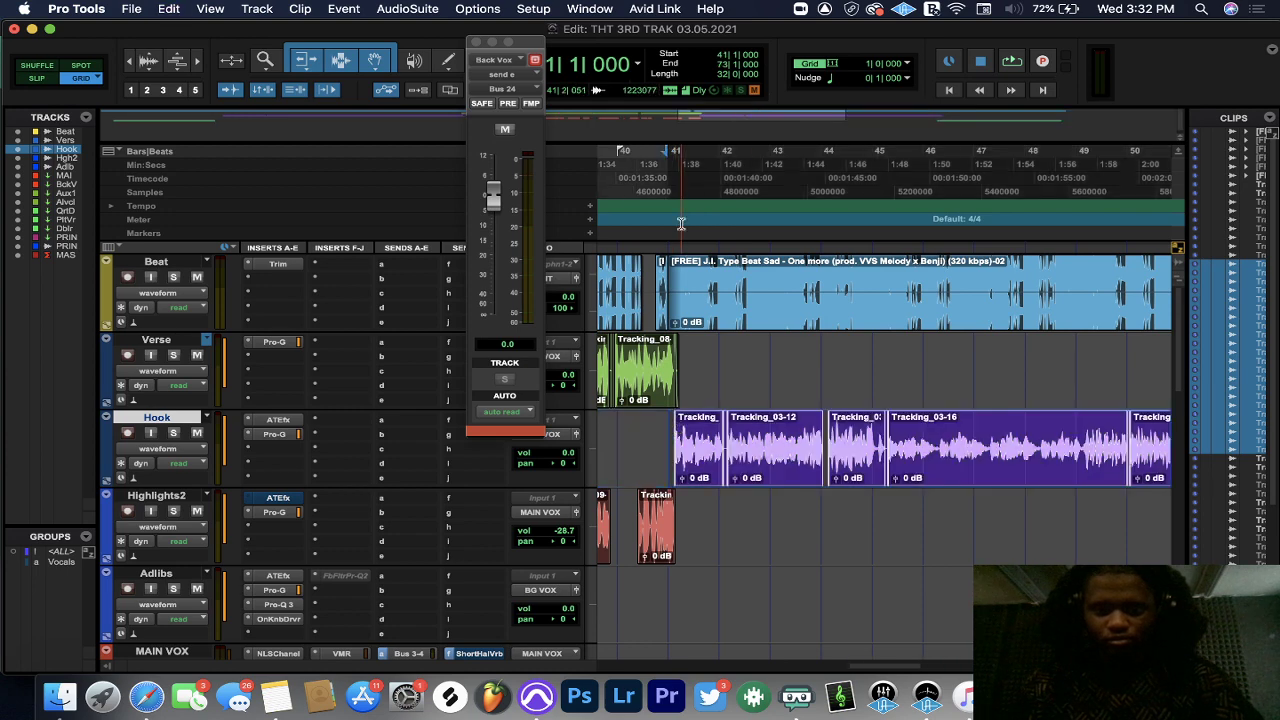
{"action": "key", "text": "space"}
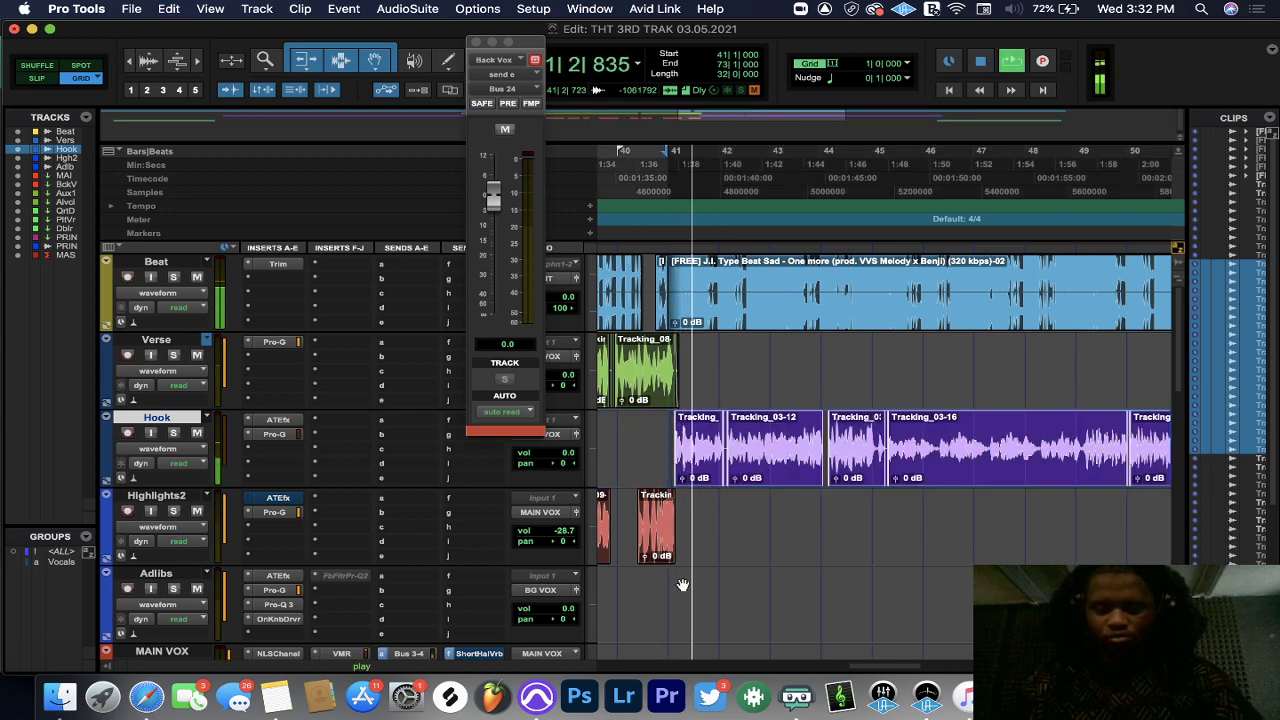
- Copy the Hook track's vocals from bar 49 to bar 58 onto the Adlibs track starting at bar 57
{"action": "left_click_drag", "start_coordinate": [863, 666], "coordinate": [903, 660]}
{"action": "left_click", "coordinate": [710, 200]}
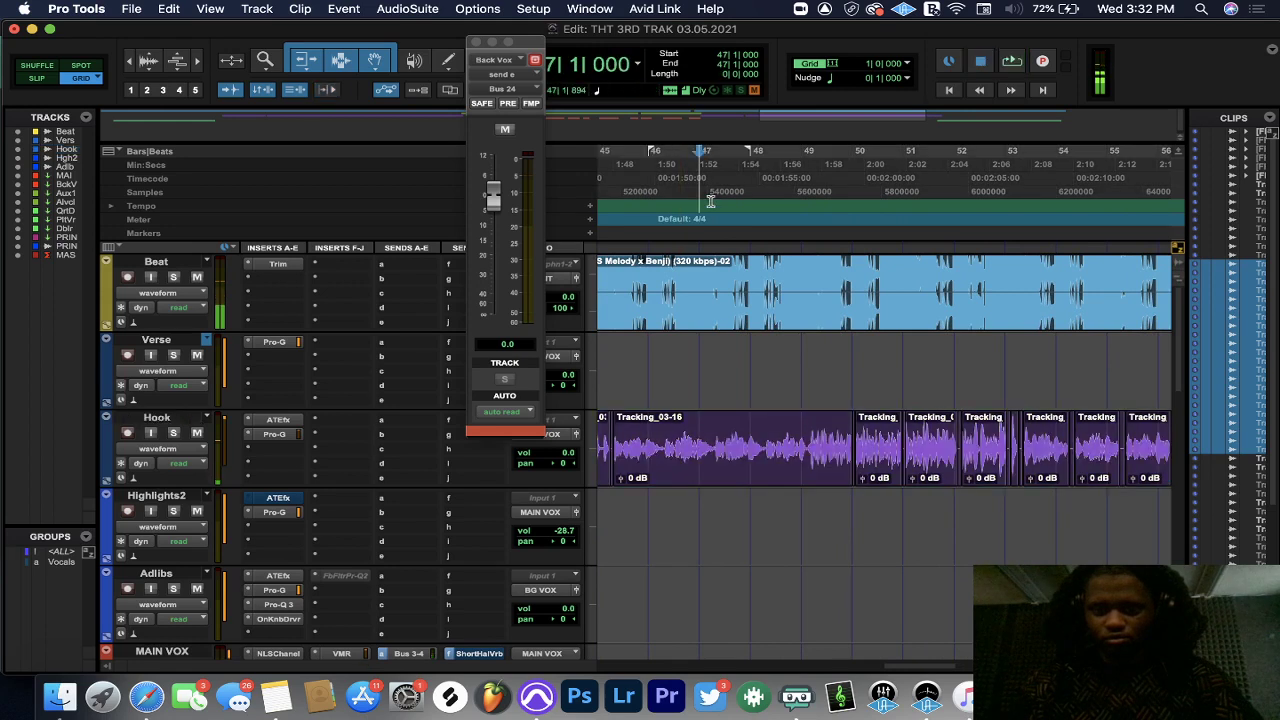
{"action": "left_click", "coordinate": [798, 210]}
{"action": "key", "text": "space"}
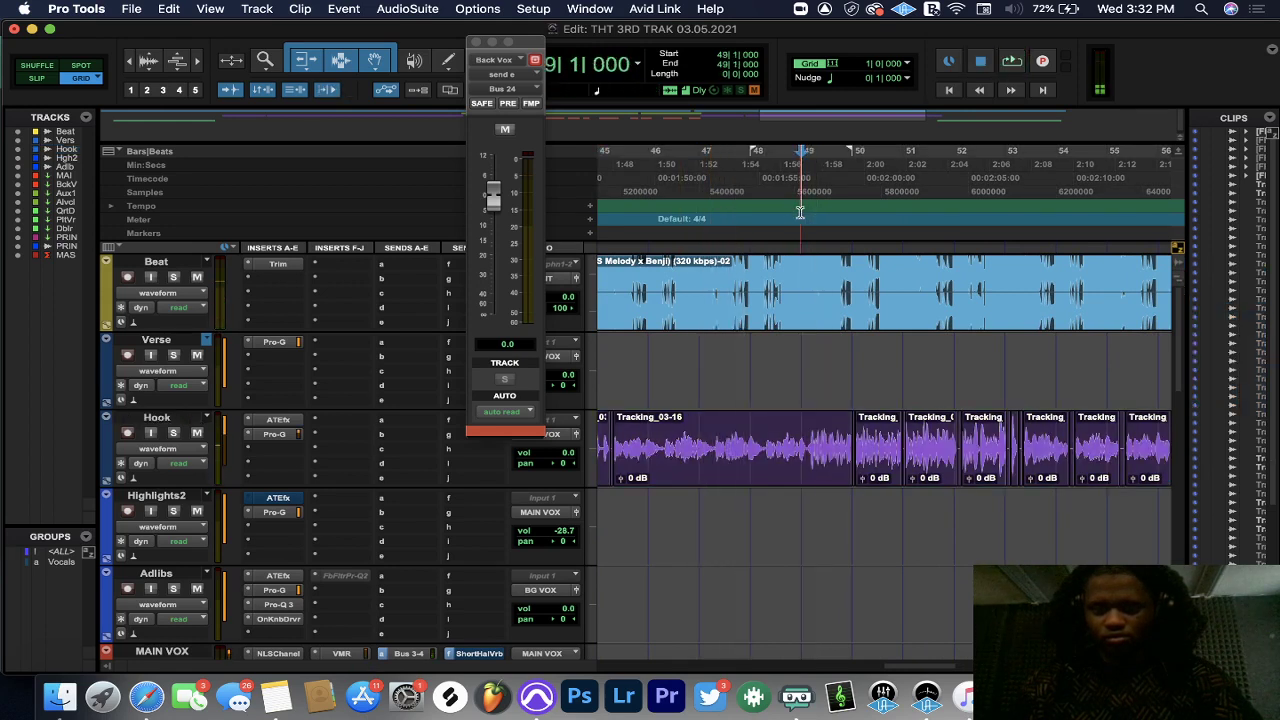
{"action": "key", "text": "super+bracketright"}
{"action": "key", "text": "space"}
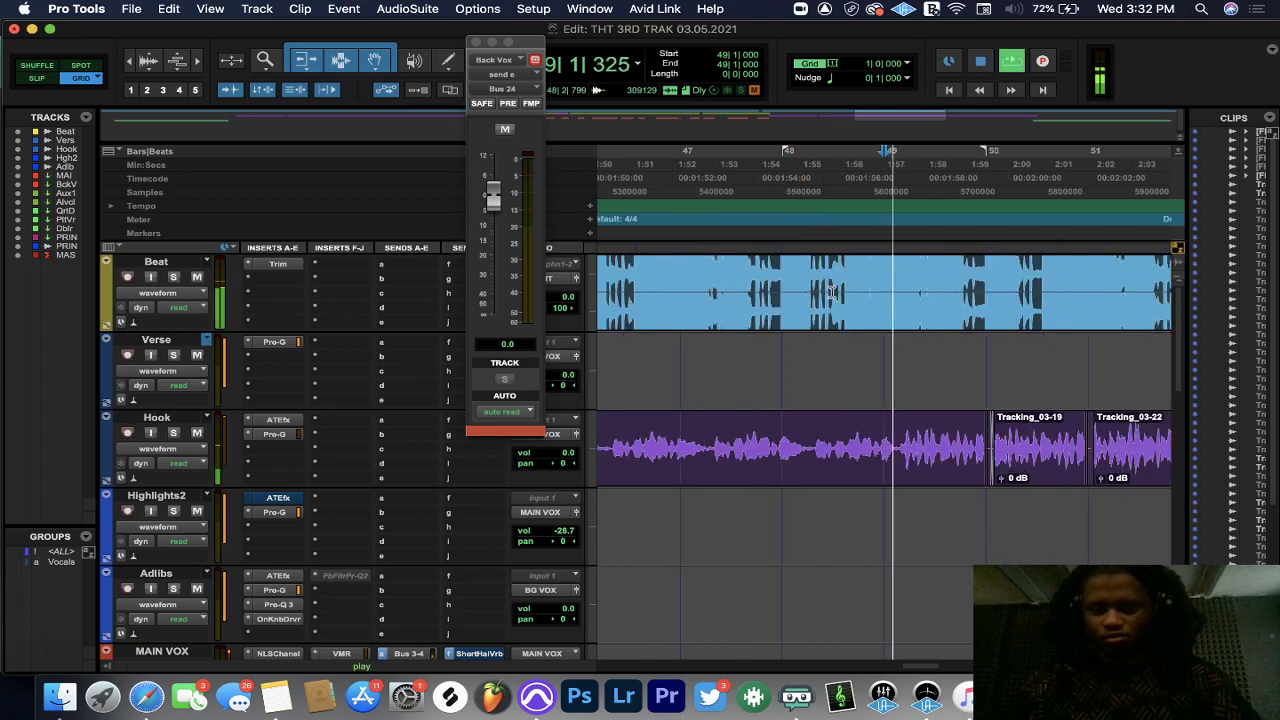
{"action": "key", "text": "space"}
{"action": "left_click_drag", "start_coordinate": [886, 445], "coordinate": [984, 445]}
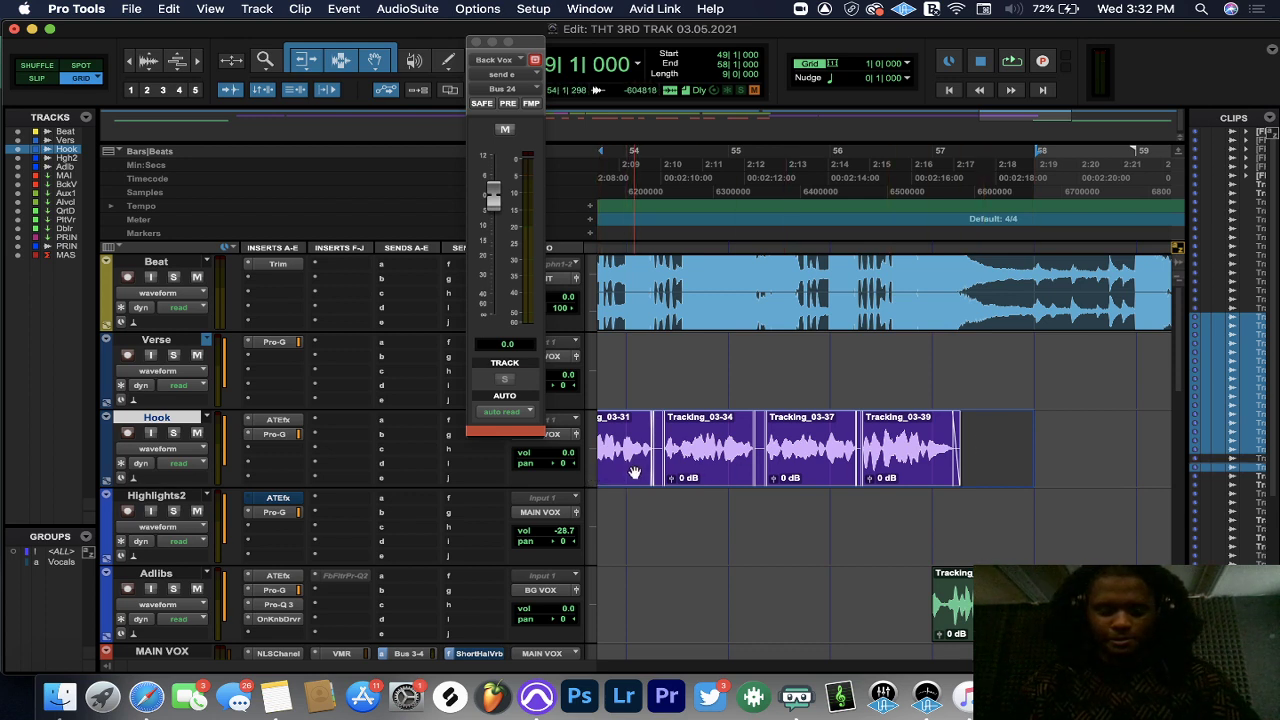
{"action": "left_click_drag", "start_coordinate": [622, 470], "coordinate": [1160, 605]}
- Play the transition from bar 56 and, in Slip mode, trim the start of the first copied Adlibs clip to 57|1|474
{"action": "left_click", "coordinate": [627, 230]}
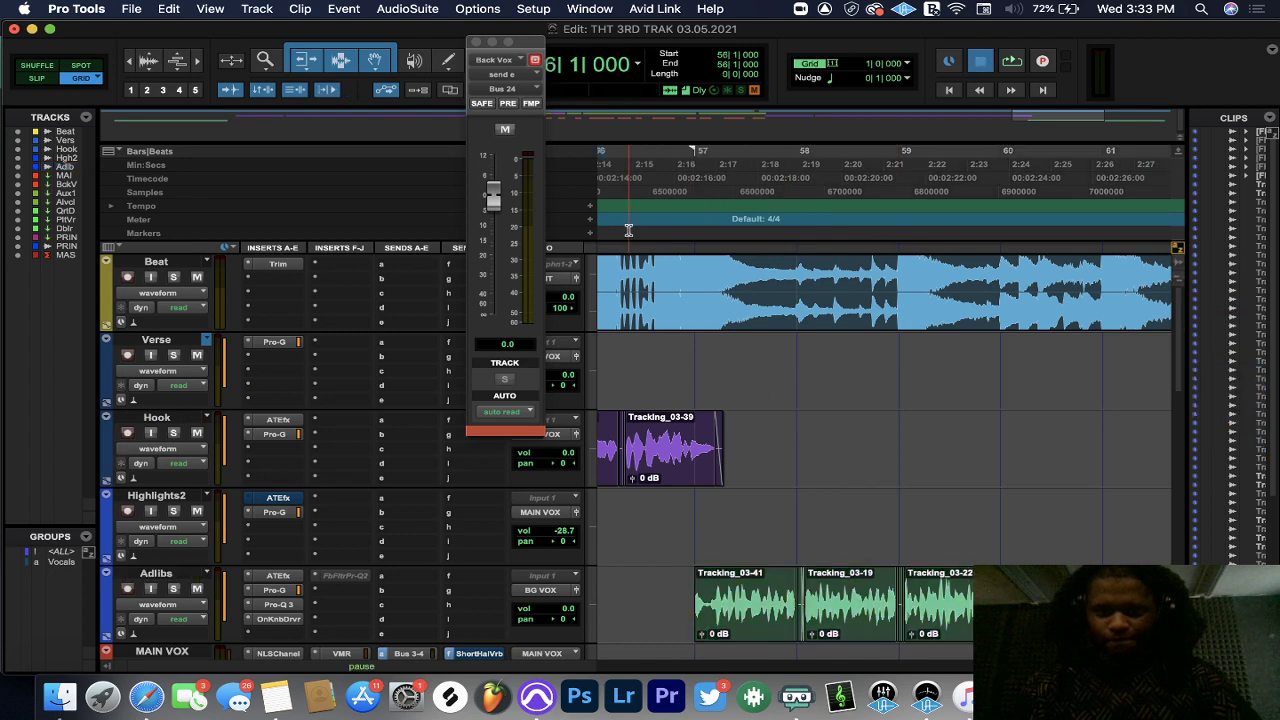
{"action": "key", "text": "space"}
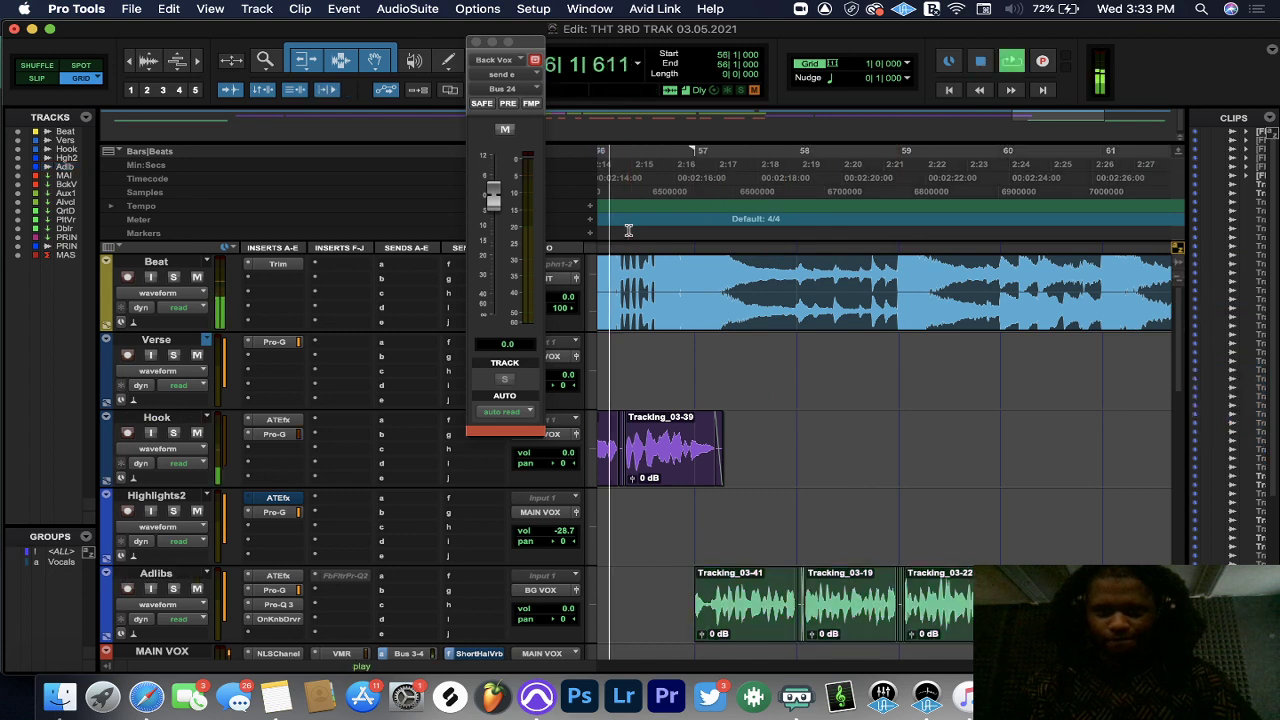
{"action": "left_click", "coordinate": [690, 584]}
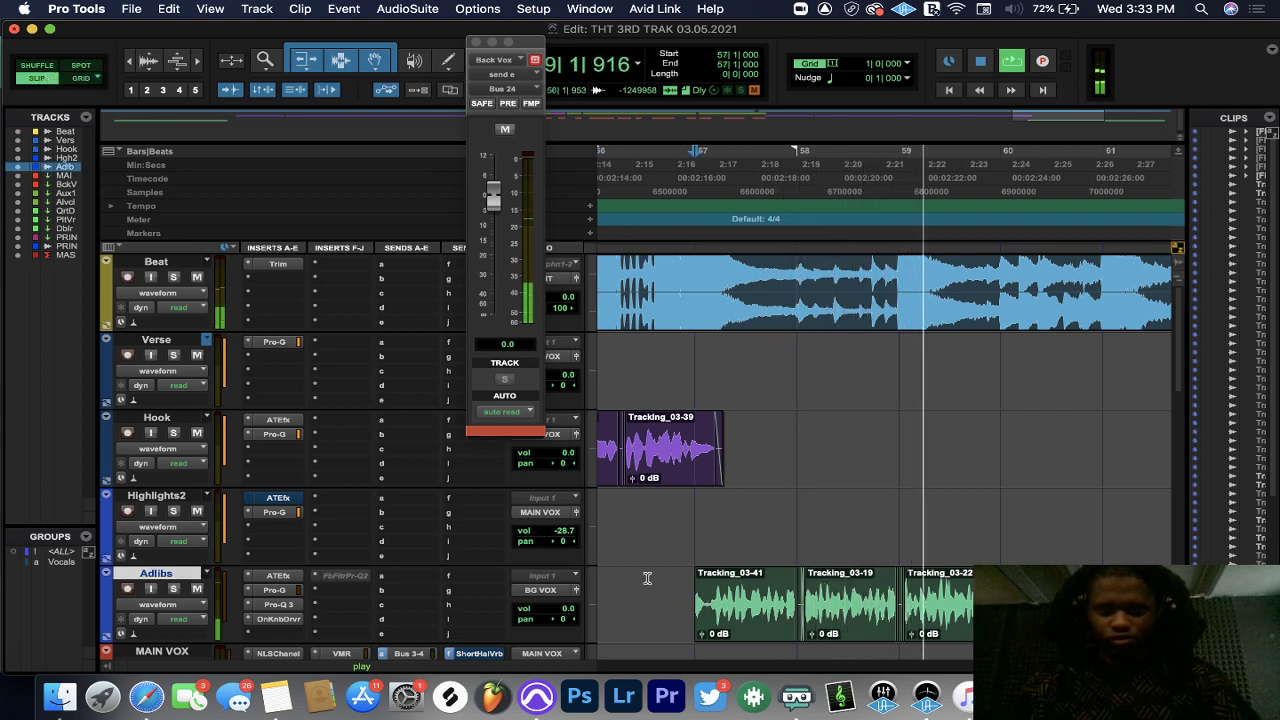
{"action": "left_click_drag", "start_coordinate": [698, 590], "coordinate": [710, 588]}
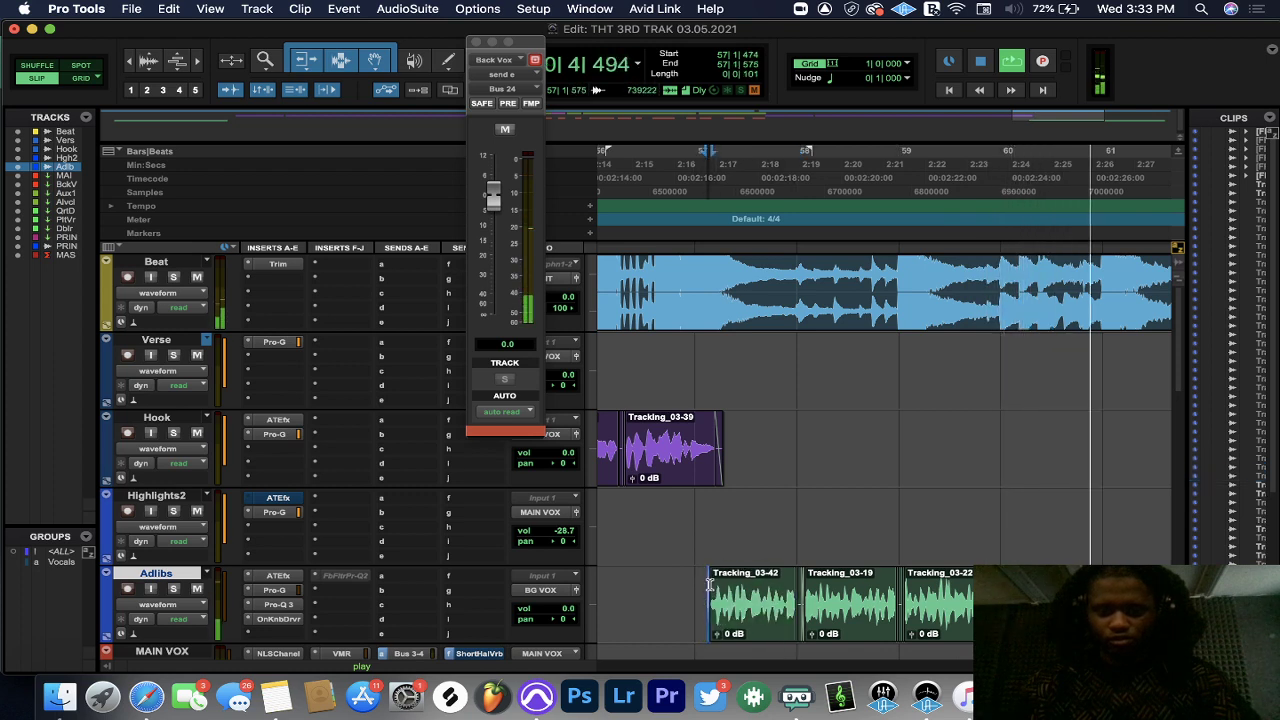
- Lower the Back Vox track's 1/4 Delay send level to -19.3 dB
{"action": "key", "text": "super+bracketleft"}
{"action": "key", "text": "super+bracketleft"}
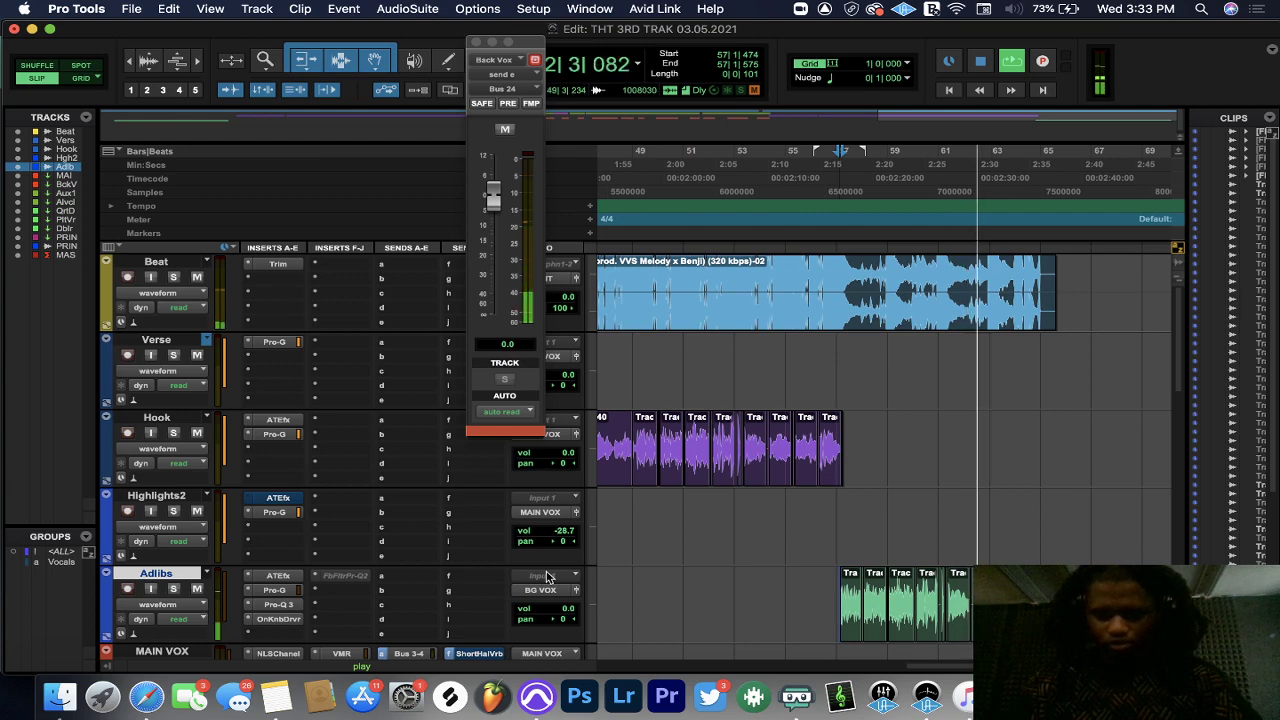
{"action": "scroll", "coordinate": [330, 520], "scroll_direction": "down", "scroll_amount": 8}
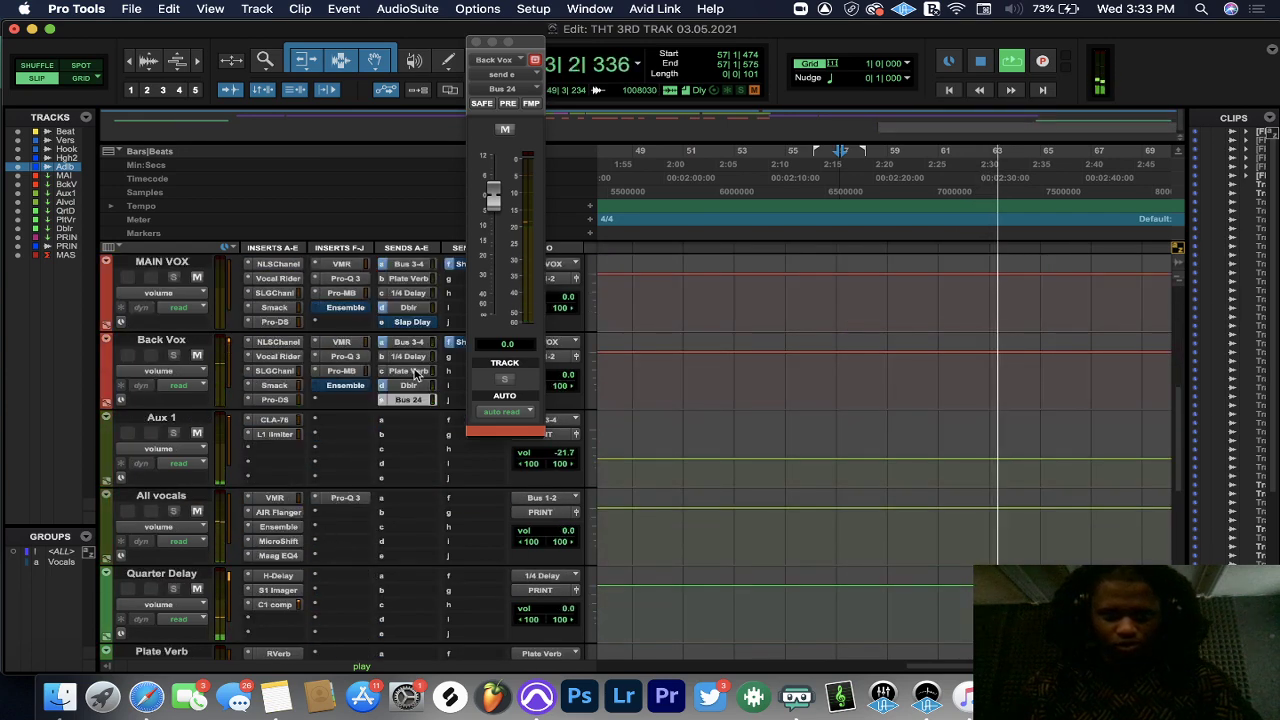
{"action": "left_click", "coordinate": [408, 356]}
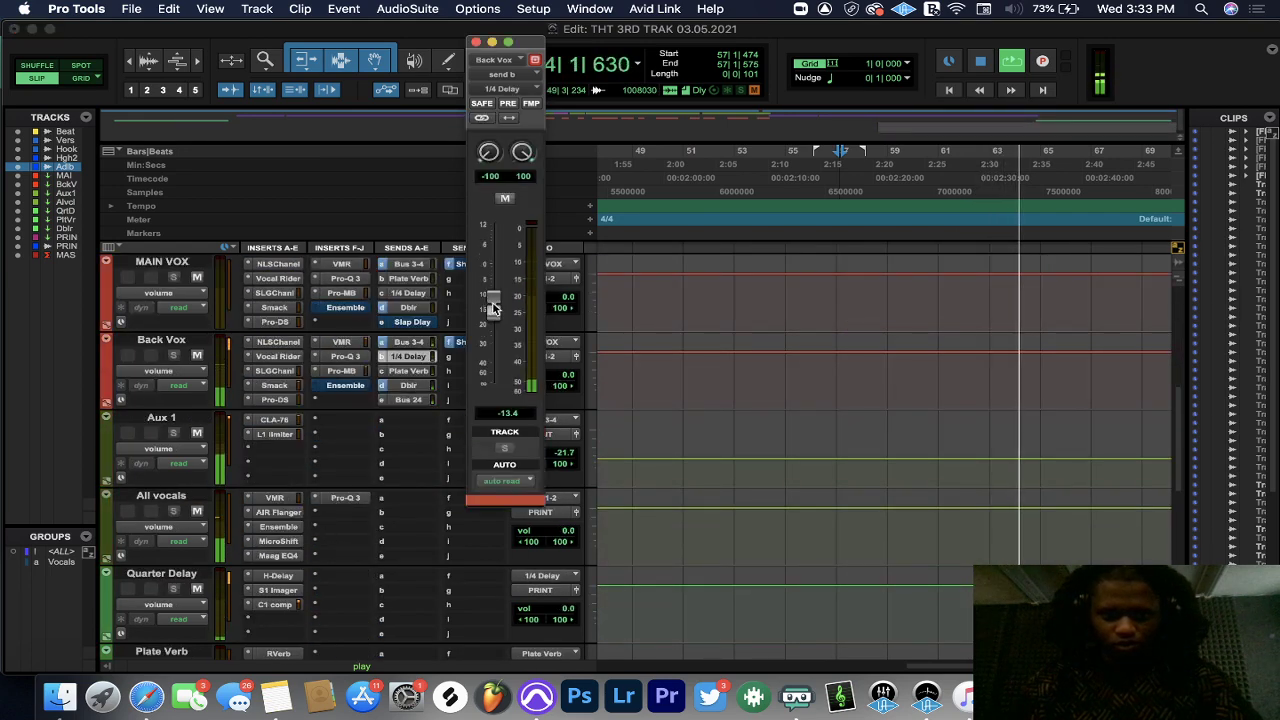
{"action": "left_click_drag", "start_coordinate": [493, 308], "coordinate": [494, 326]}
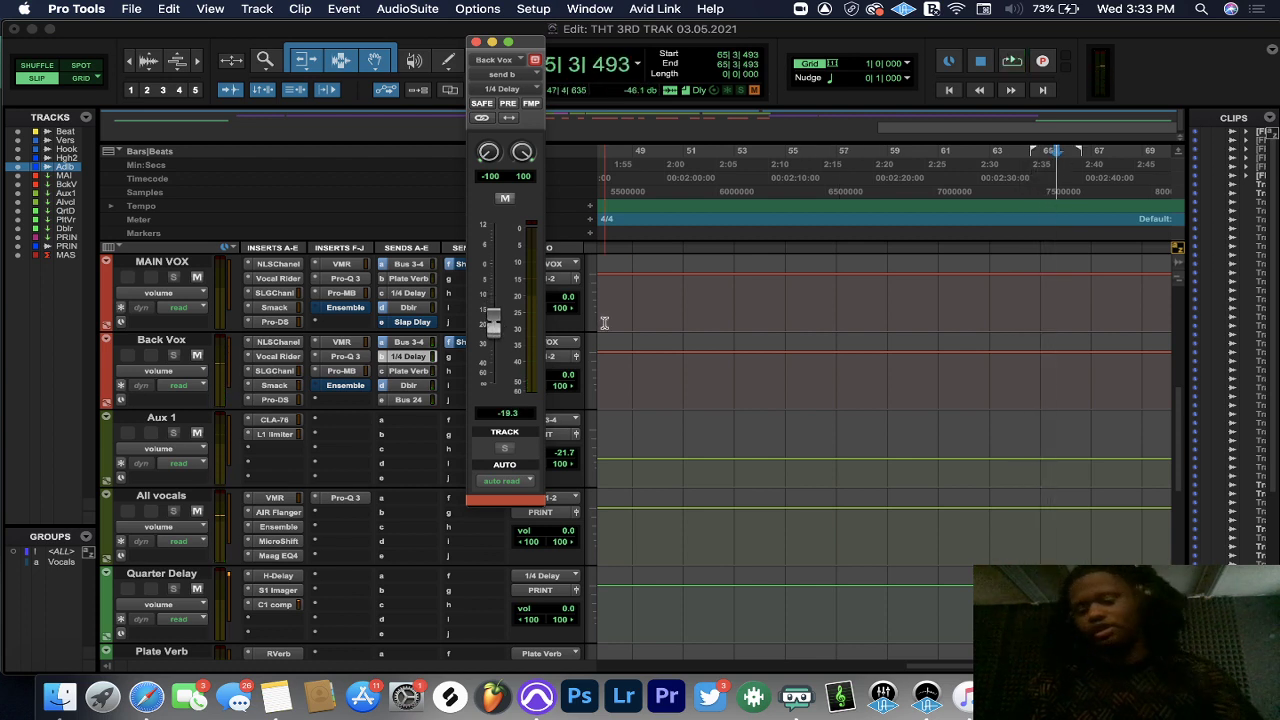
- Play the session from the beginning and bring the Hook, Highlights2 and Adlibs tracks into view to review the mix
{"action": "key", "text": "space"}
{"action": "key", "text": "Return"}
{"action": "key", "text": "space"}
{"action": "scroll", "coordinate": [598, 319], "scroll_direction": "up", "scroll_amount": 2}
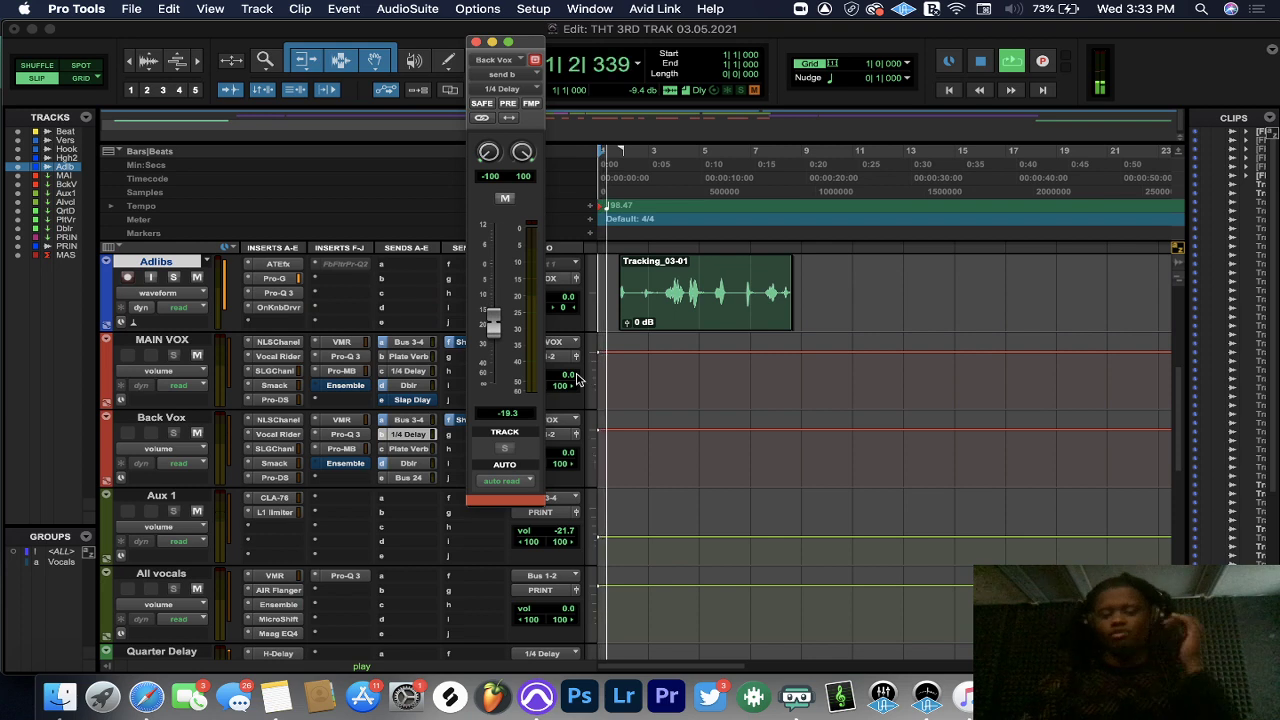
{"action": "scroll", "coordinate": [585, 363], "scroll_direction": "up", "scroll_amount": 4}
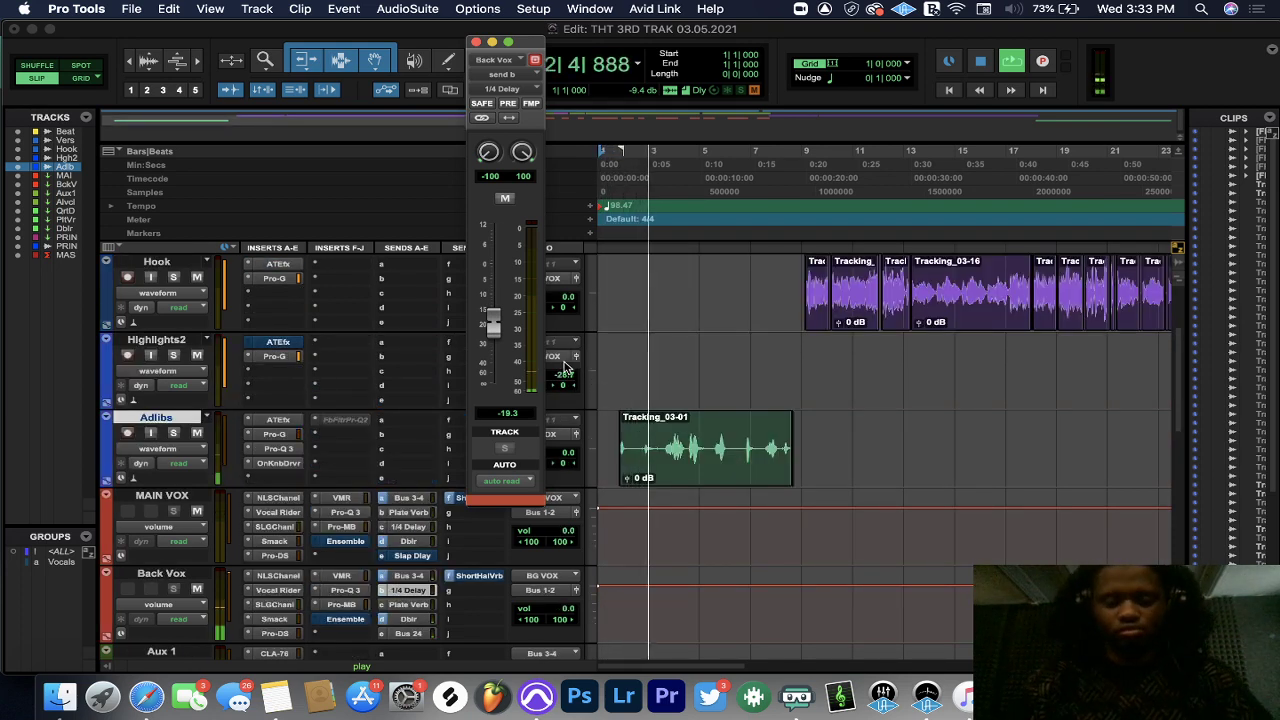
- Inspect the Adlibs track's Pro-Q 3 and other inserts, and look over the remaining tracks during playback
{"action": "left_click", "coordinate": [289, 450]}
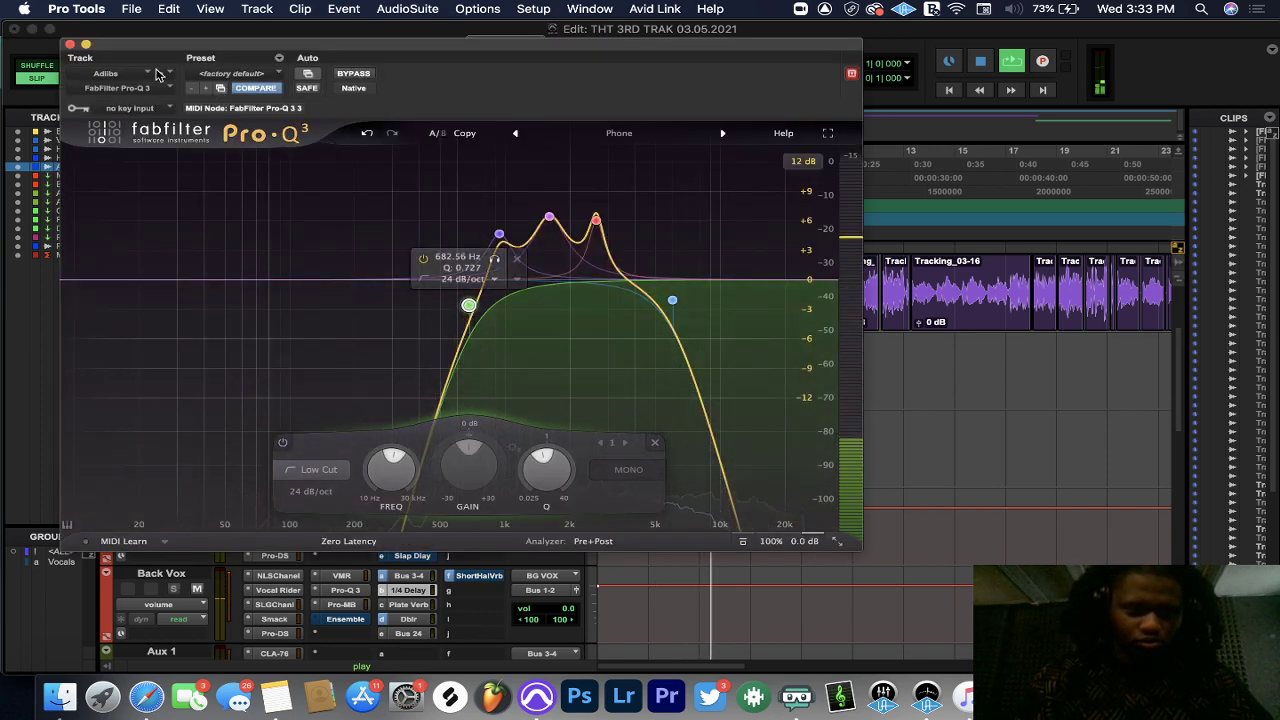
{"action": "left_click", "coordinate": [69, 44]}
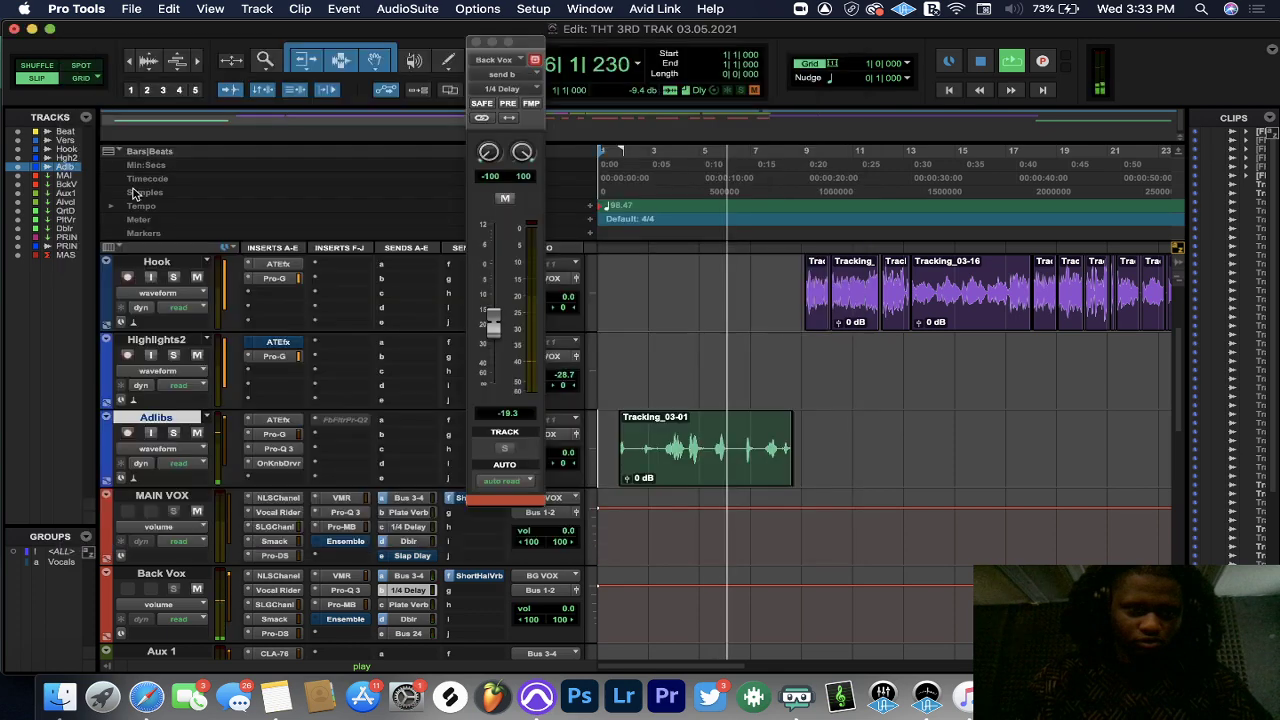
{"action": "left_click", "coordinate": [245, 479]}
{"action": "left_click", "coordinate": [243, 480]}
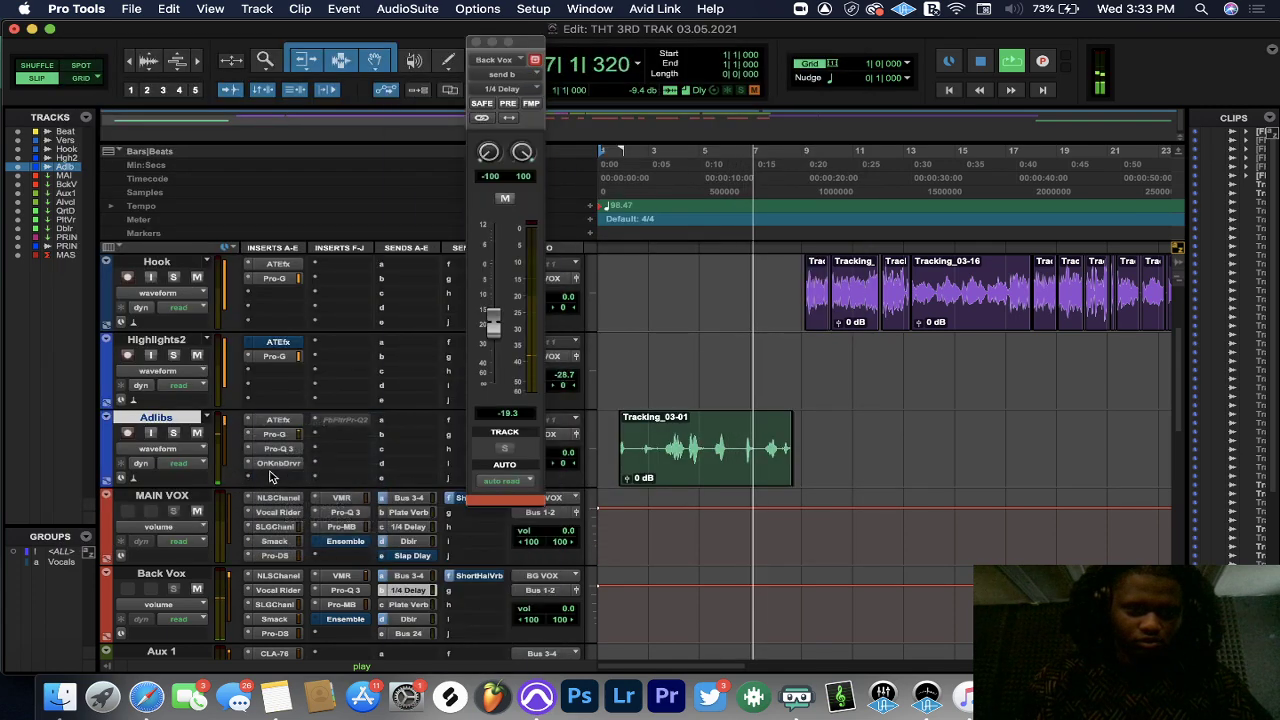
{"action": "left_click", "coordinate": [276, 466]}
{"action": "left_click", "coordinate": [276, 466]}
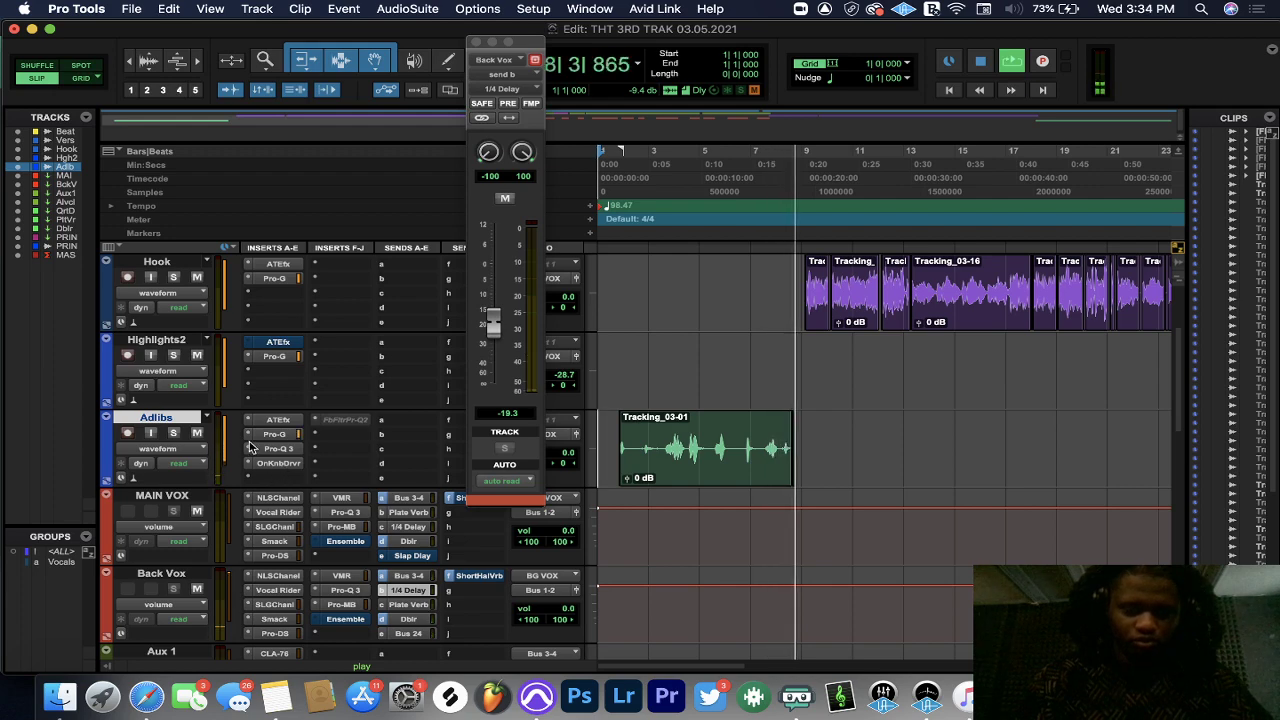
{"action": "scroll", "coordinate": [251, 447], "scroll_direction": "down", "scroll_amount": 10}
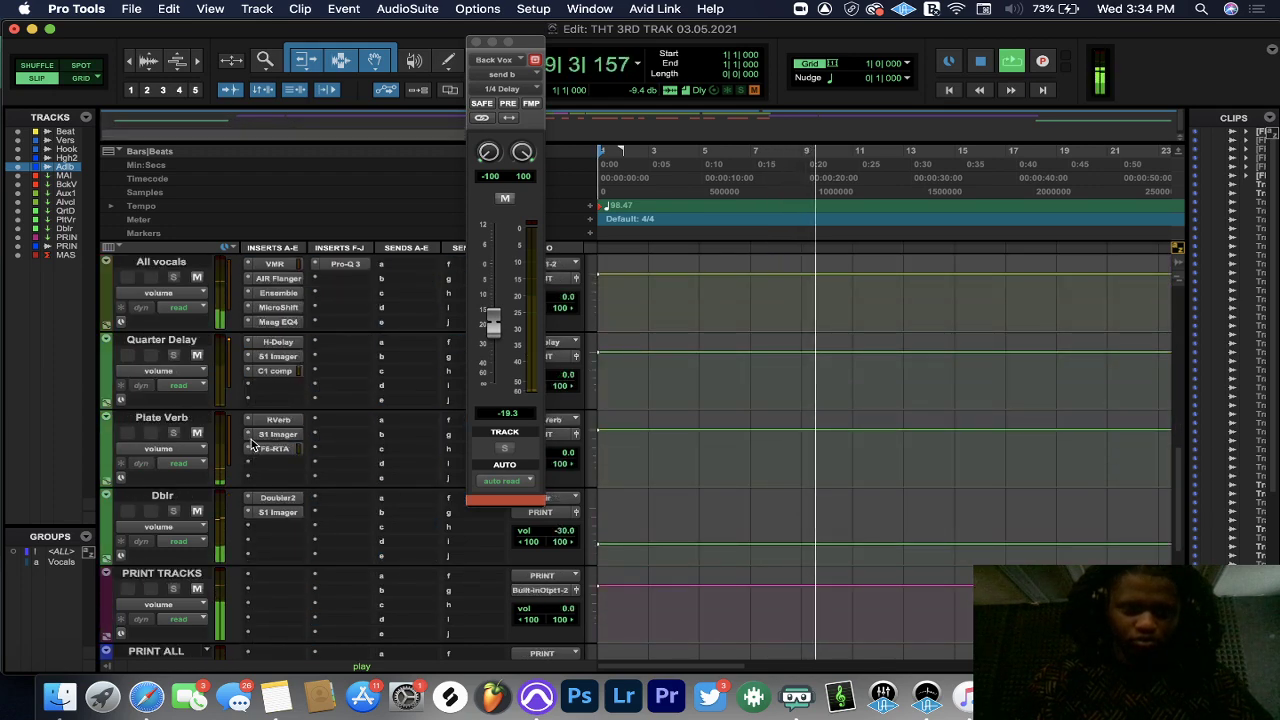
{"action": "scroll", "coordinate": [251, 447], "scroll_direction": "down", "scroll_amount": 2}
{"action": "scroll", "coordinate": [251, 447], "scroll_direction": "up", "scroll_amount": 2}
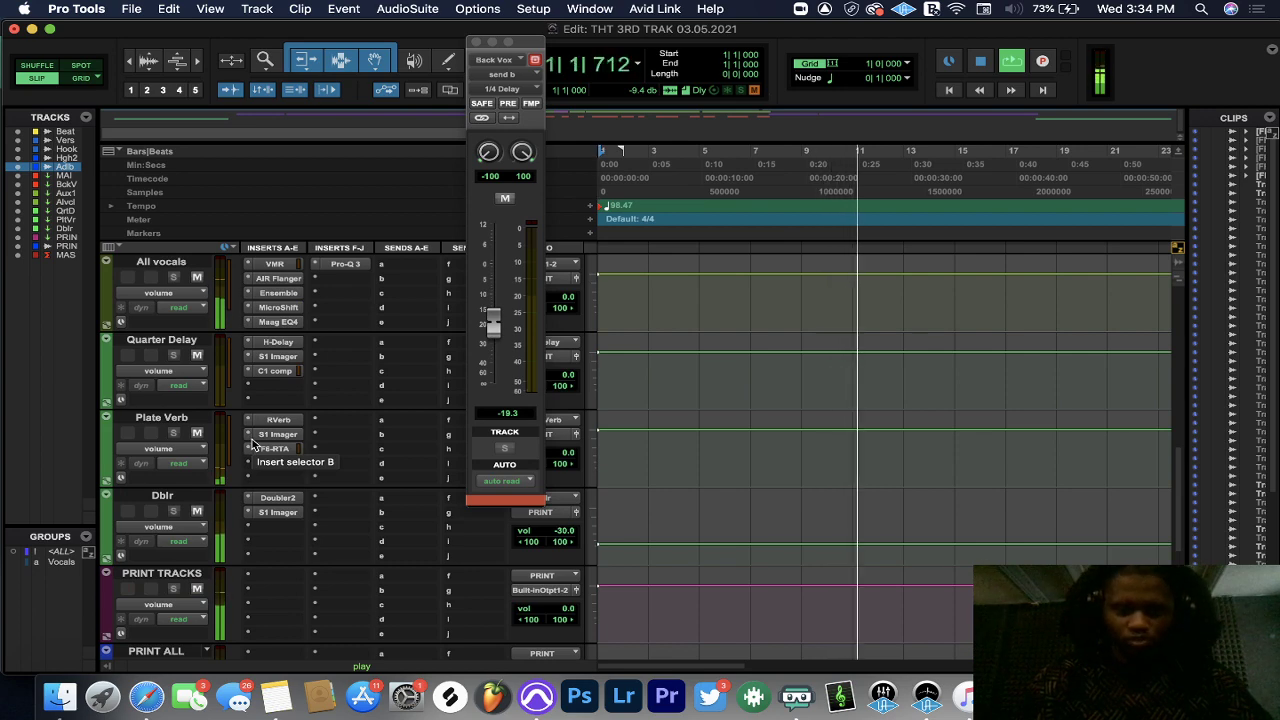
{"action": "scroll", "coordinate": [251, 447], "scroll_direction": "up", "scroll_amount": 12}
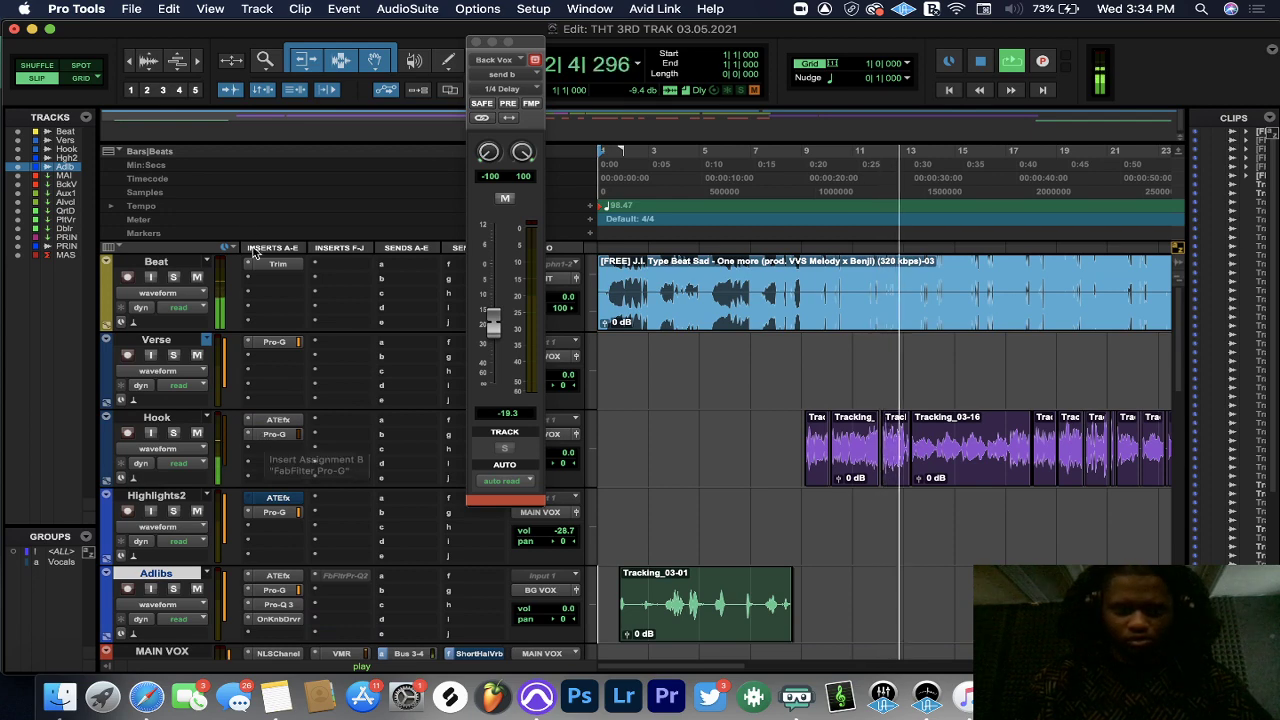
- Switch the master track's Ozone 9 Elements output to mono to check the mix
{"action": "scroll", "coordinate": [300, 410], "scroll_direction": "down", "scroll_amount": 15}
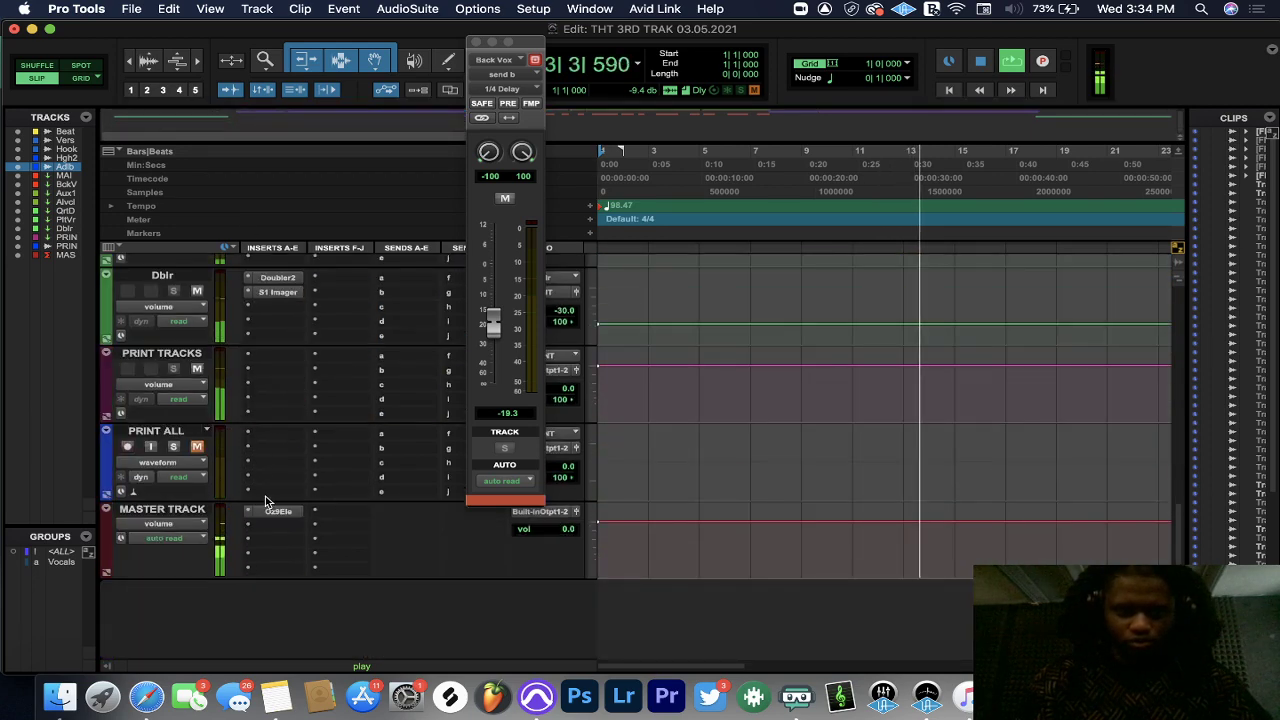
{"action": "left_click", "coordinate": [277, 511]}
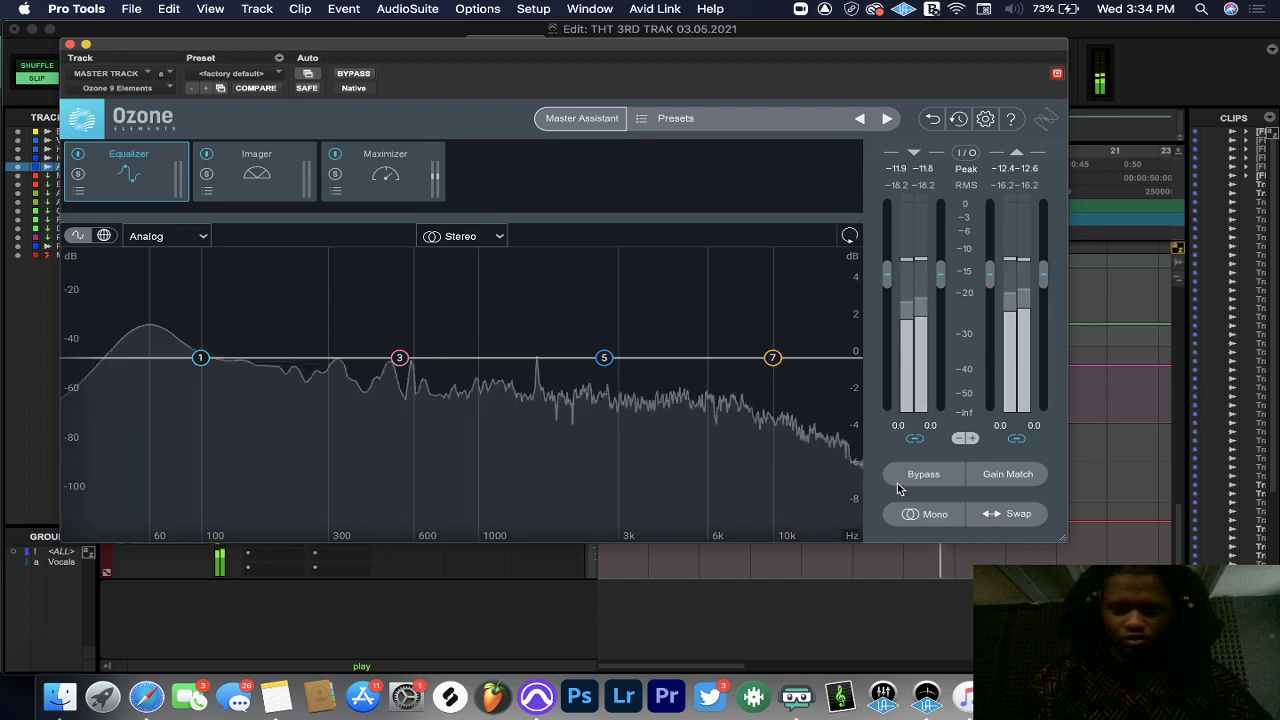
{"action": "left_click", "coordinate": [896, 511]}
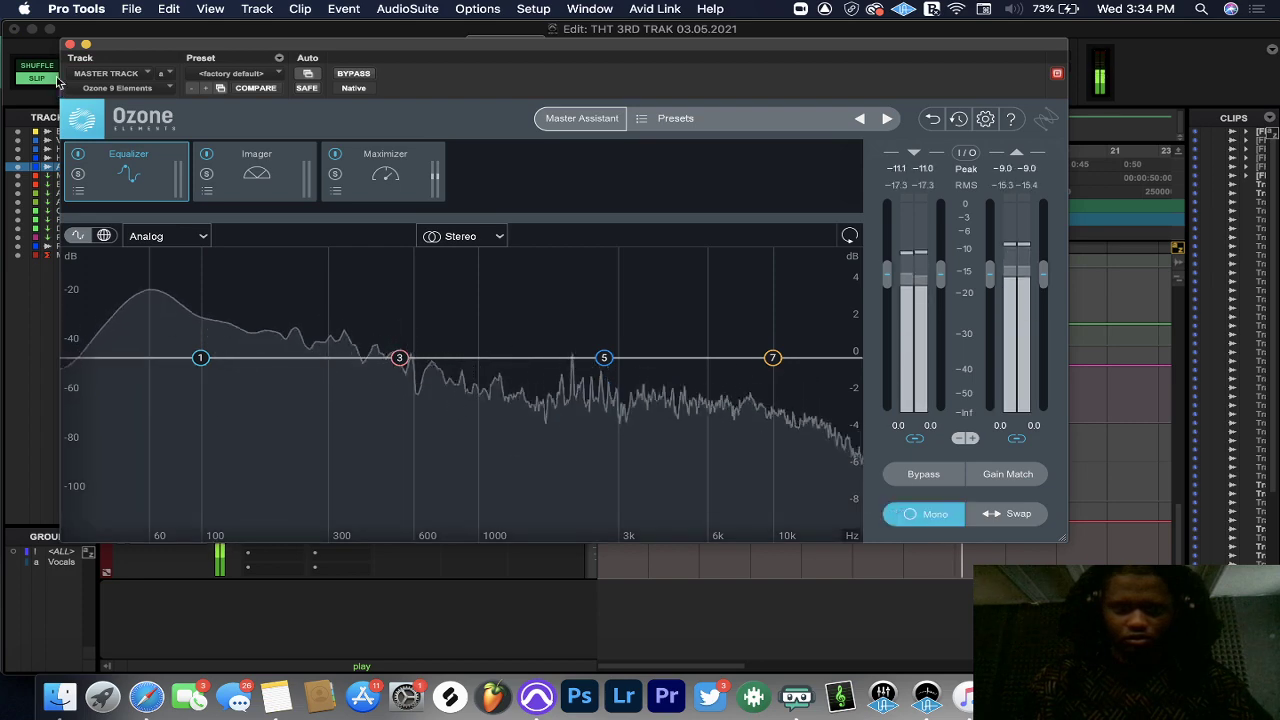
{"action": "left_click", "coordinate": [70, 44]}
- Set the Trim plug-in's gain on the Beat track to -14.5 dB
{"action": "scroll", "coordinate": [353, 357], "scroll_direction": "up", "scroll_amount": 4}
{"action": "scroll", "coordinate": [353, 357], "scroll_direction": "up", "scroll_amount": 10}
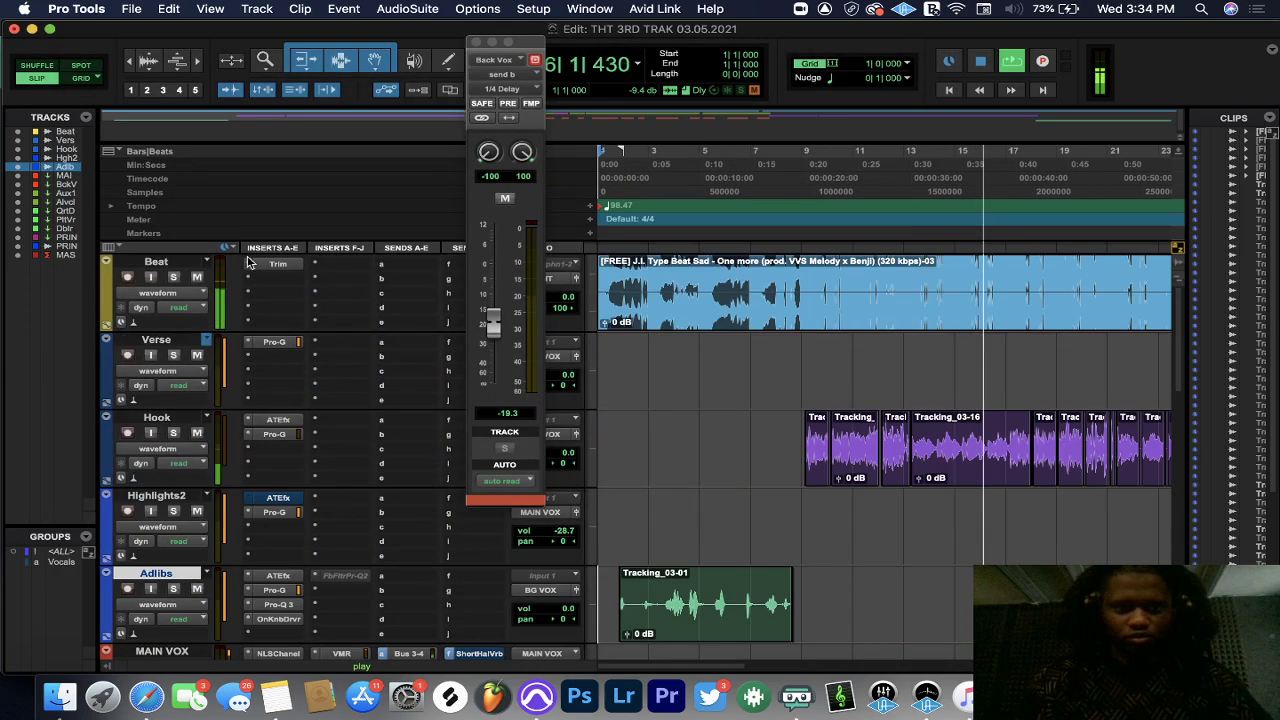
{"action": "left_click", "coordinate": [270, 266]}
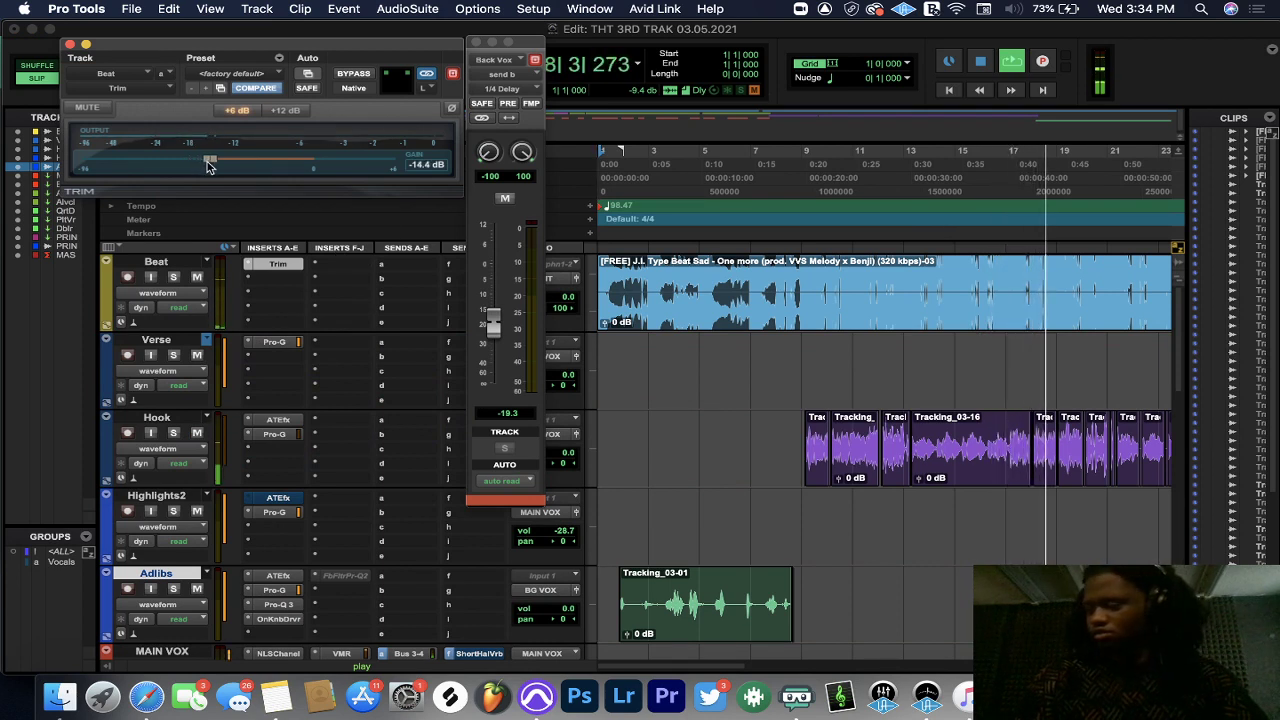
- Turn off mono monitoring in the master track's Ozone 9 Elements plug-in and close its window
{"action": "scroll", "coordinate": [207, 164], "scroll_direction": "down", "scroll_amount": 15}
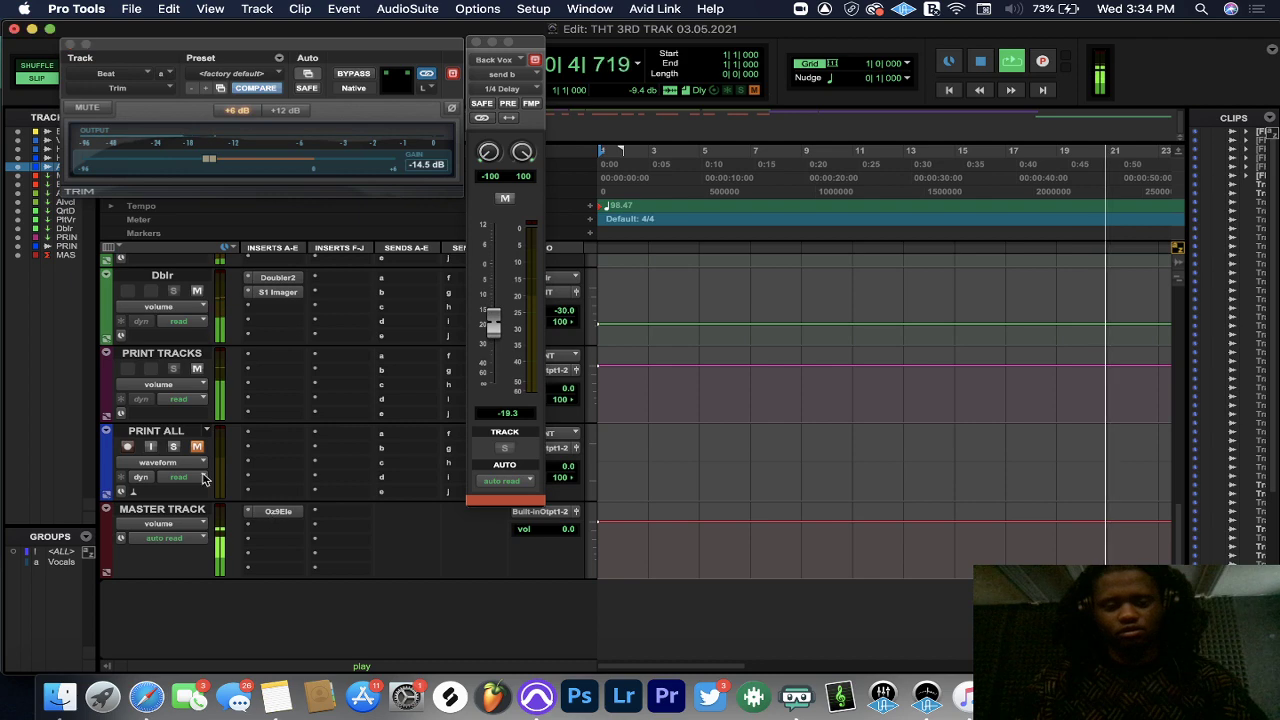
{"action": "left_click", "coordinate": [278, 513]}
{"action": "left_click", "coordinate": [910, 514]}
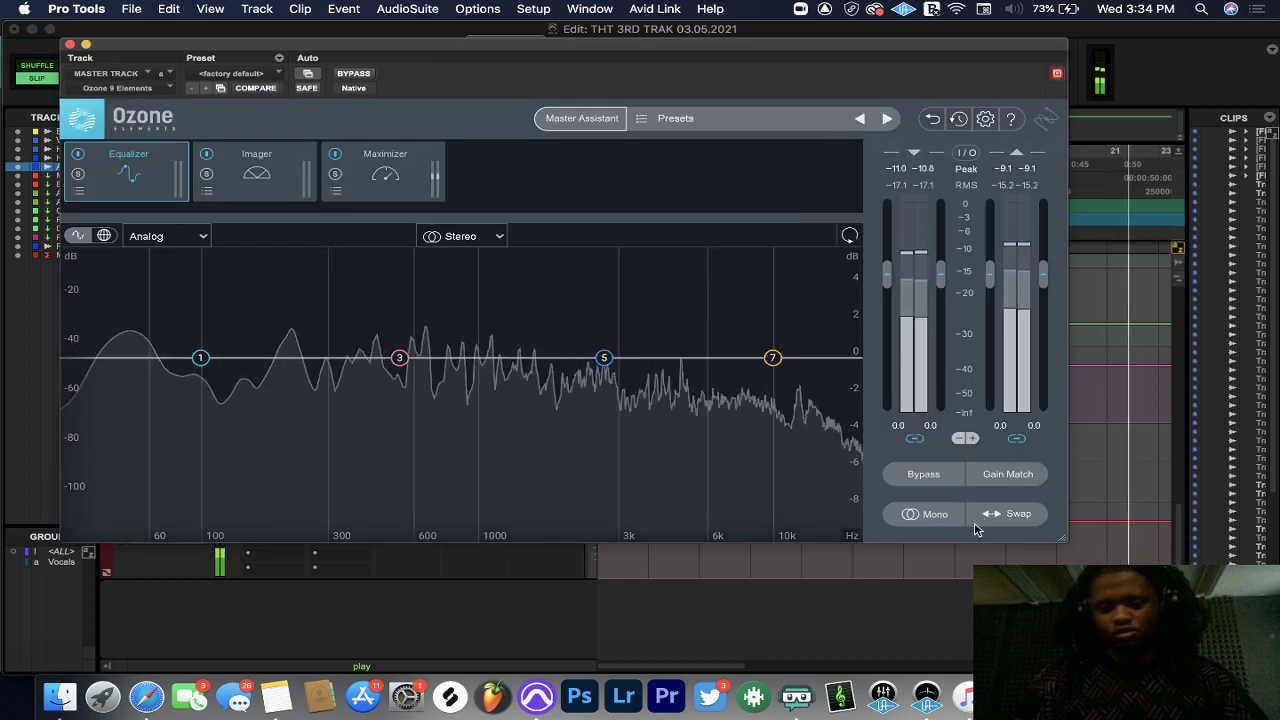
{"action": "left_click", "coordinate": [70, 45]}
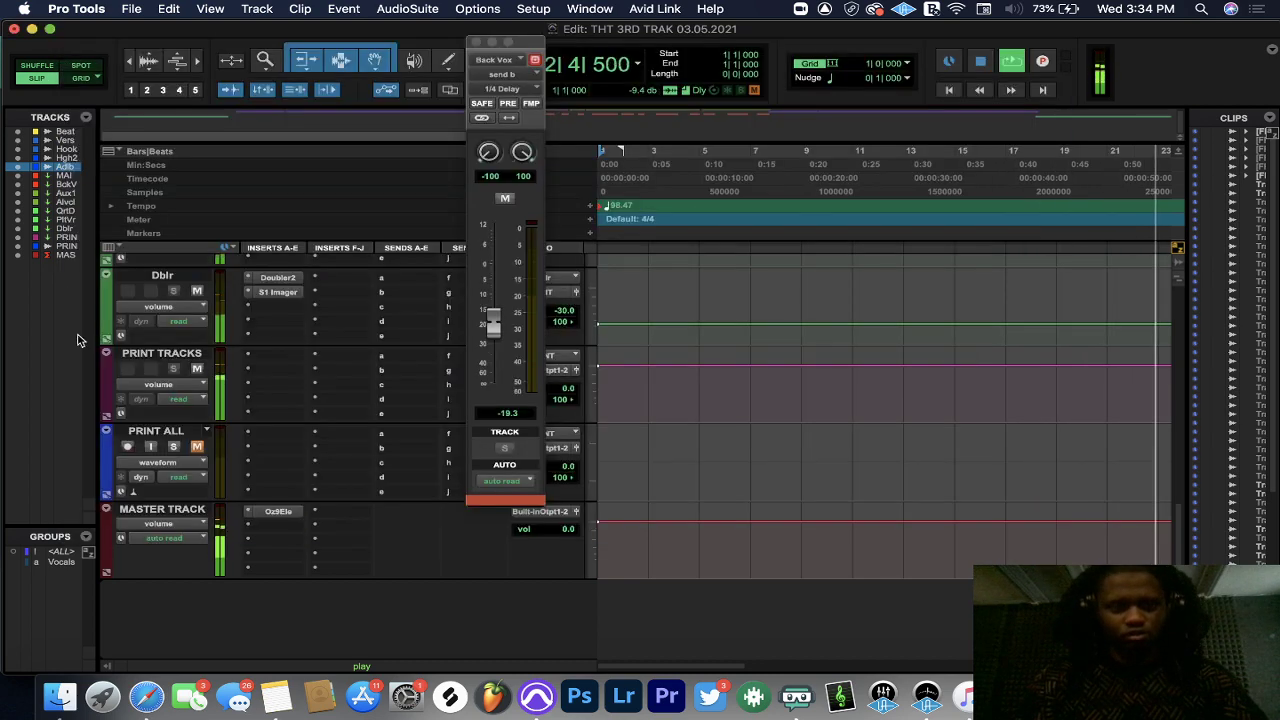
- Insert the NLS Buss (stereo) plug-in in the first insert slot of the PRINT TRACKS track and close its window
{"action": "left_click", "coordinate": [258, 358]}
{"action": "left_click", "coordinate": [279, 331]}
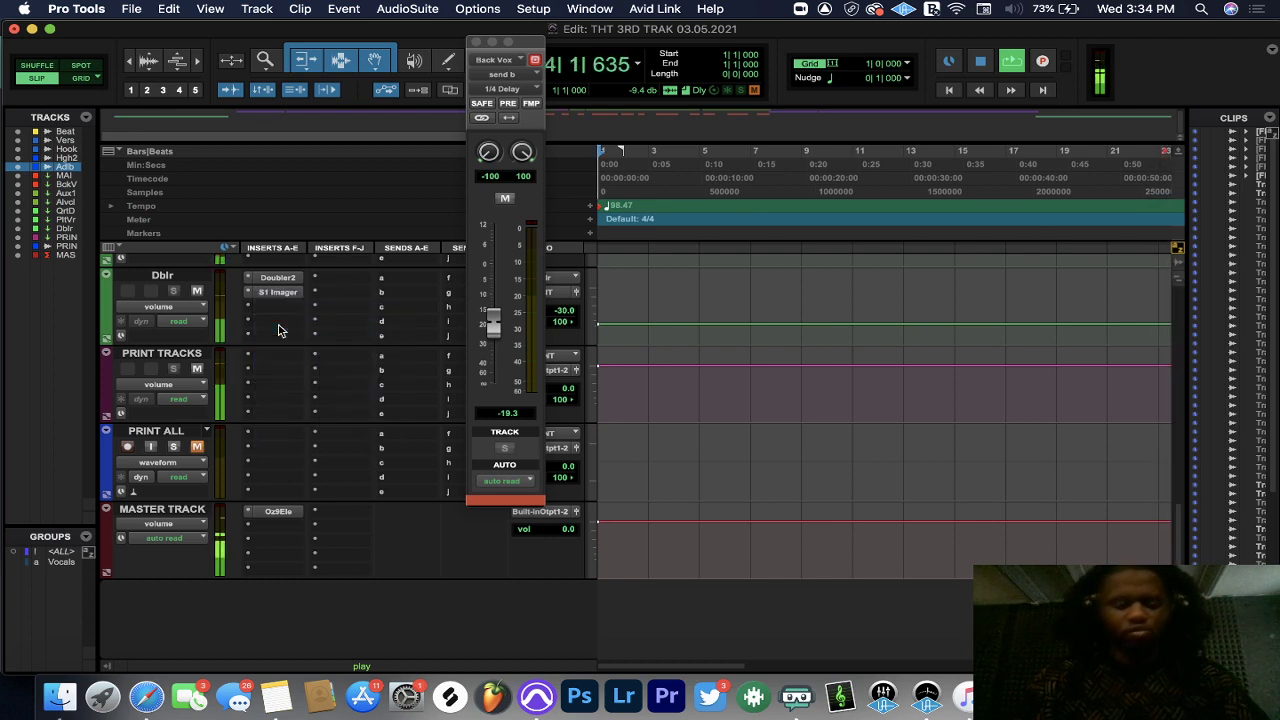
{"action": "left_click", "coordinate": [279, 331]}
{"action": "type", "text": "nls"}
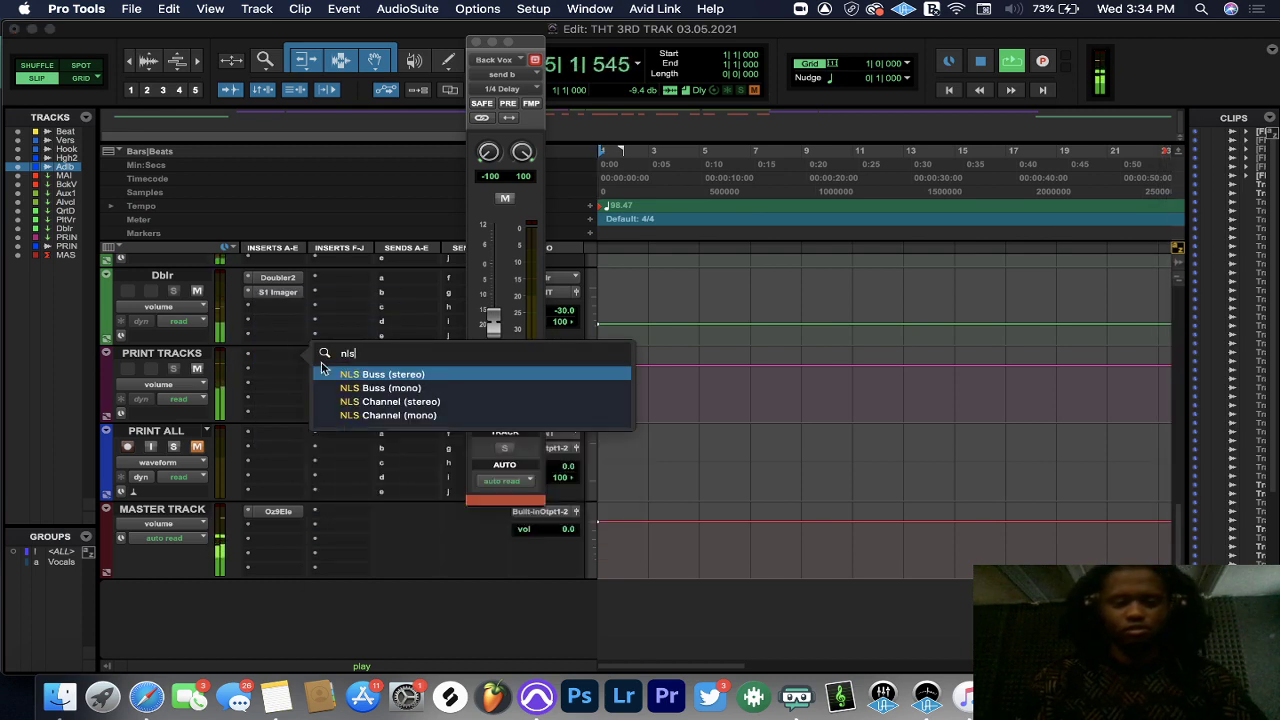
{"action": "left_click", "coordinate": [352, 375]}
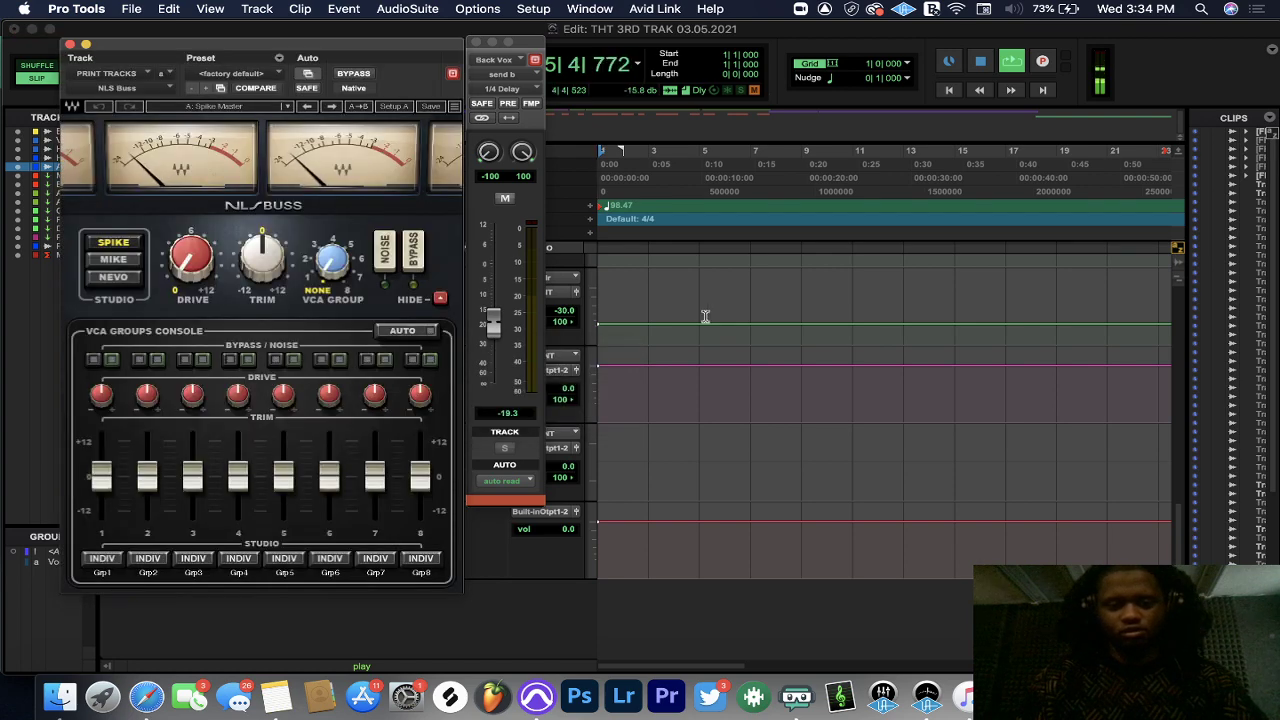
{"action": "scroll", "coordinate": [705, 317], "scroll_direction": "up", "scroll_amount": 5}
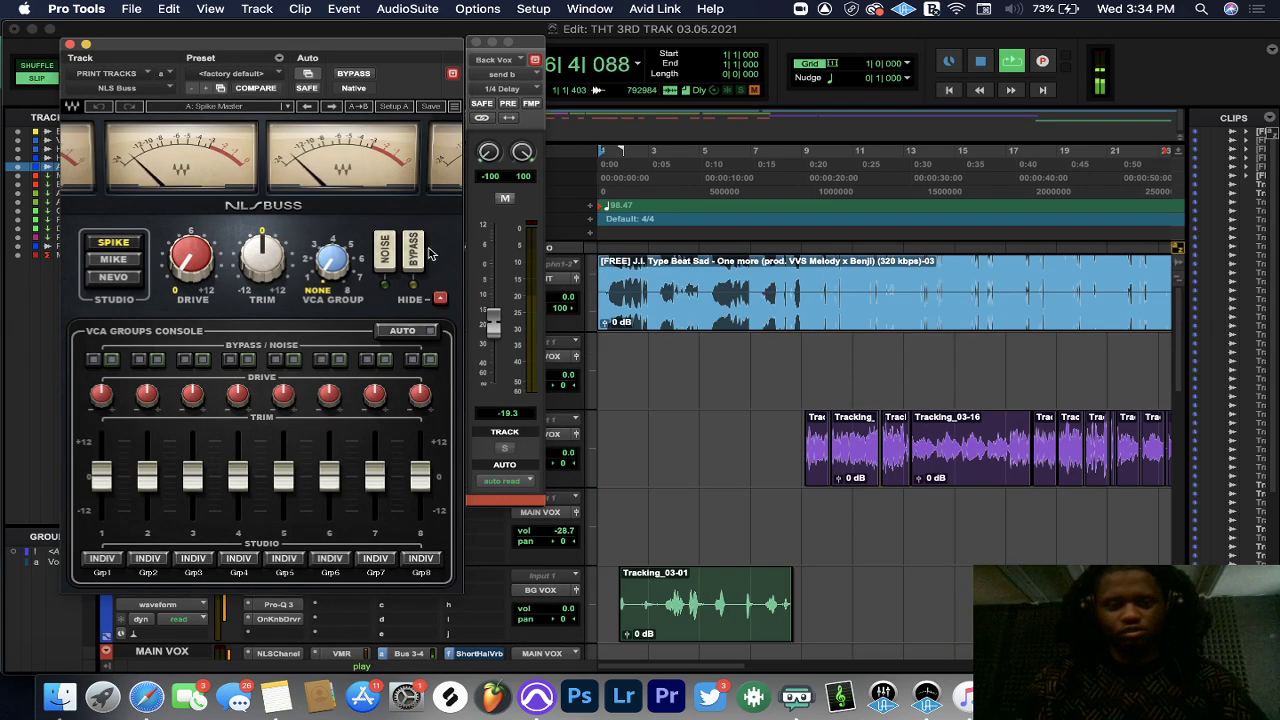
{"action": "left_click", "coordinate": [70, 46]}
- Insert the J37 (stereo) tape plug-in below NLS Buss on the PRINT TRACKS track
{"action": "scroll", "coordinate": [352, 571], "scroll_direction": "down", "scroll_amount": 10}
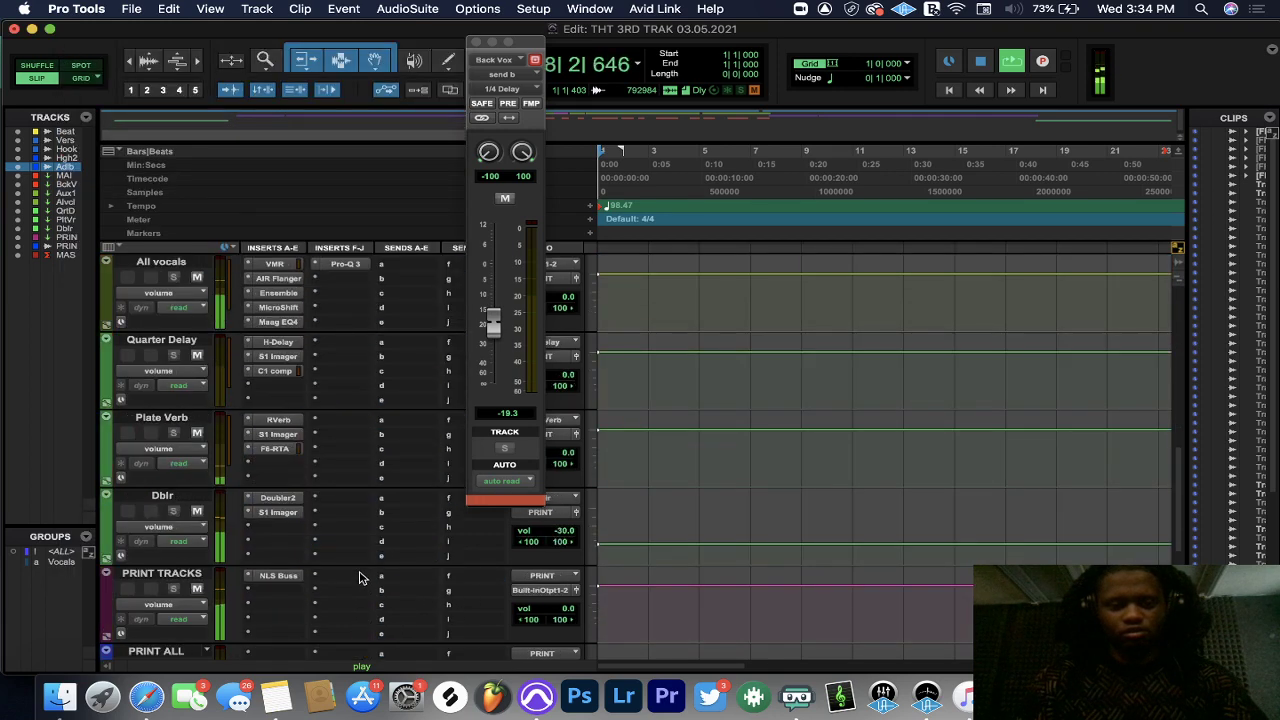
{"action": "left_click", "coordinate": [272, 374]}
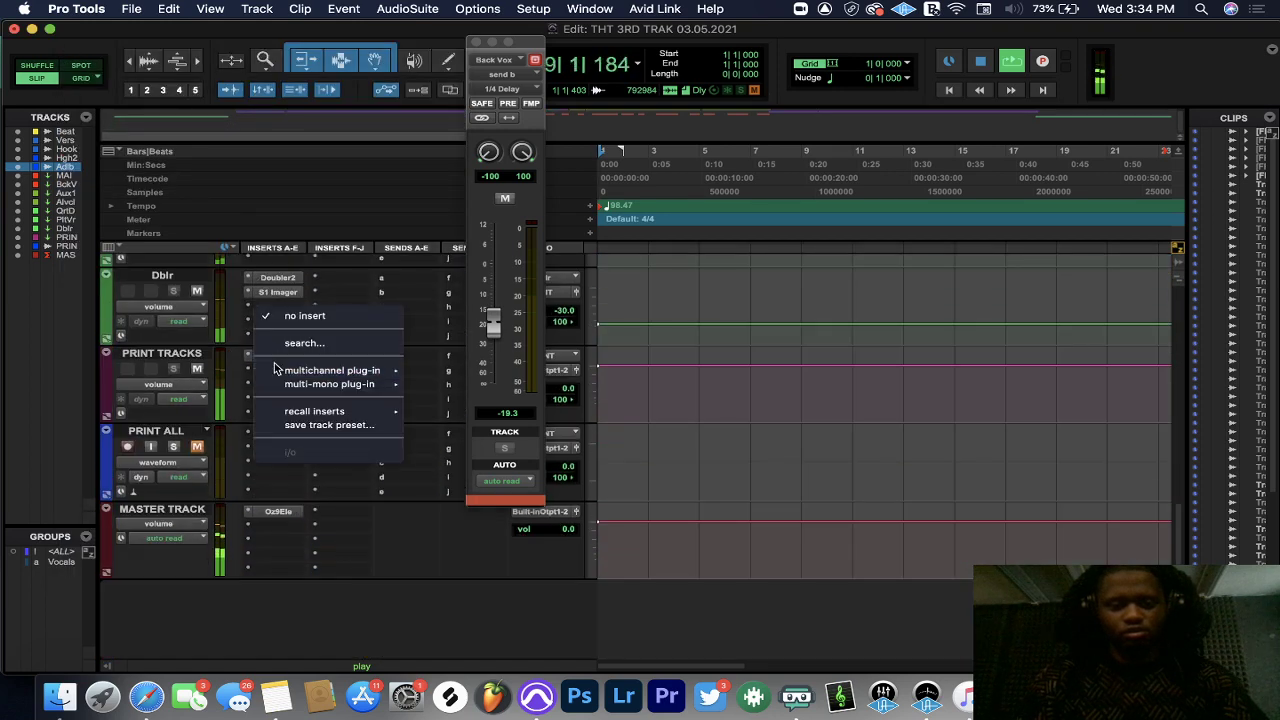
{"action": "key", "text": "Escape"}
{"action": "left_click", "coordinate": [295, 369]}
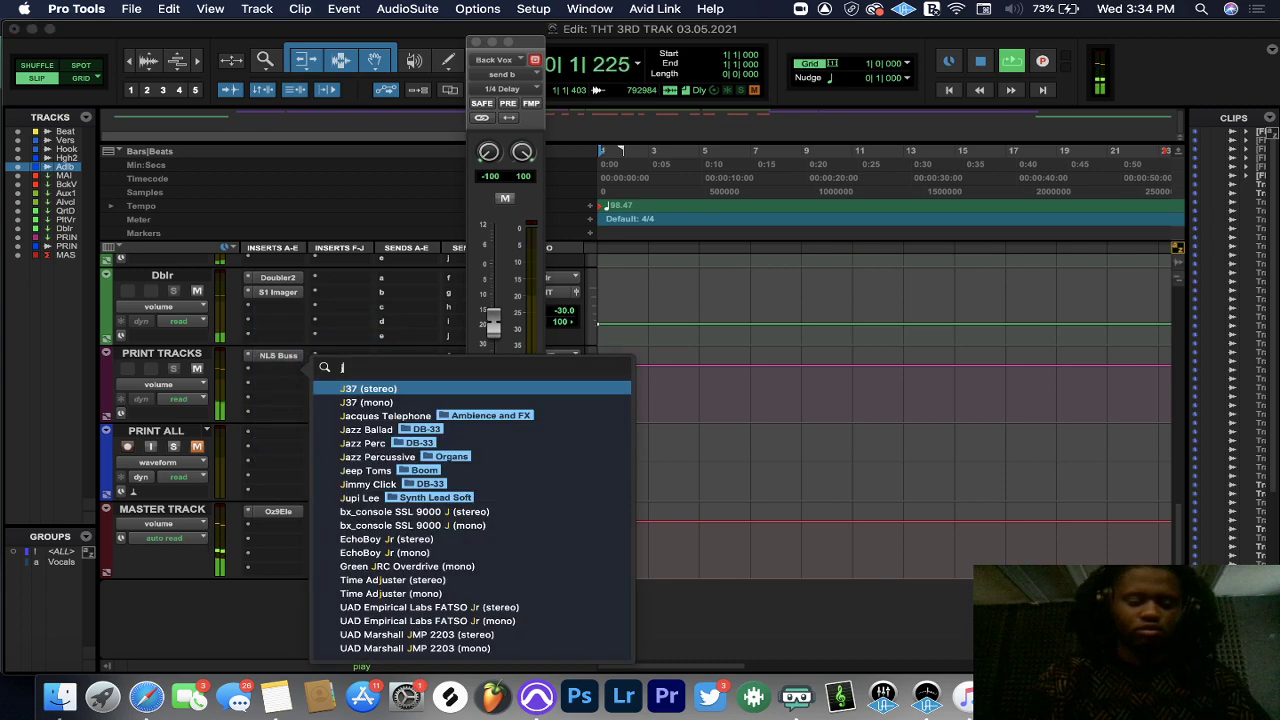
{"action": "type", "text": "j37"}
{"action": "key", "text": "Return"}
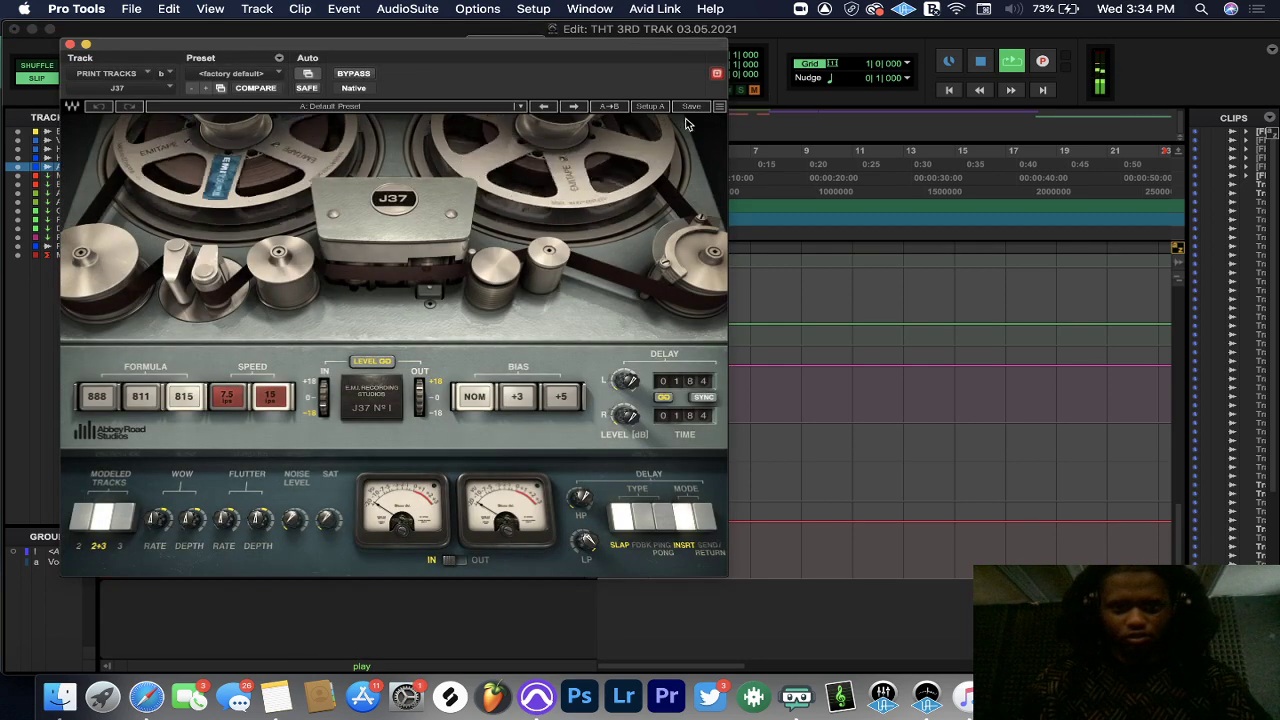
- Load the factory preset Mastering Fat Tight And Open (Stereo) in J37 and close the plug-in window
{"action": "left_click", "coordinate": [518, 106]}
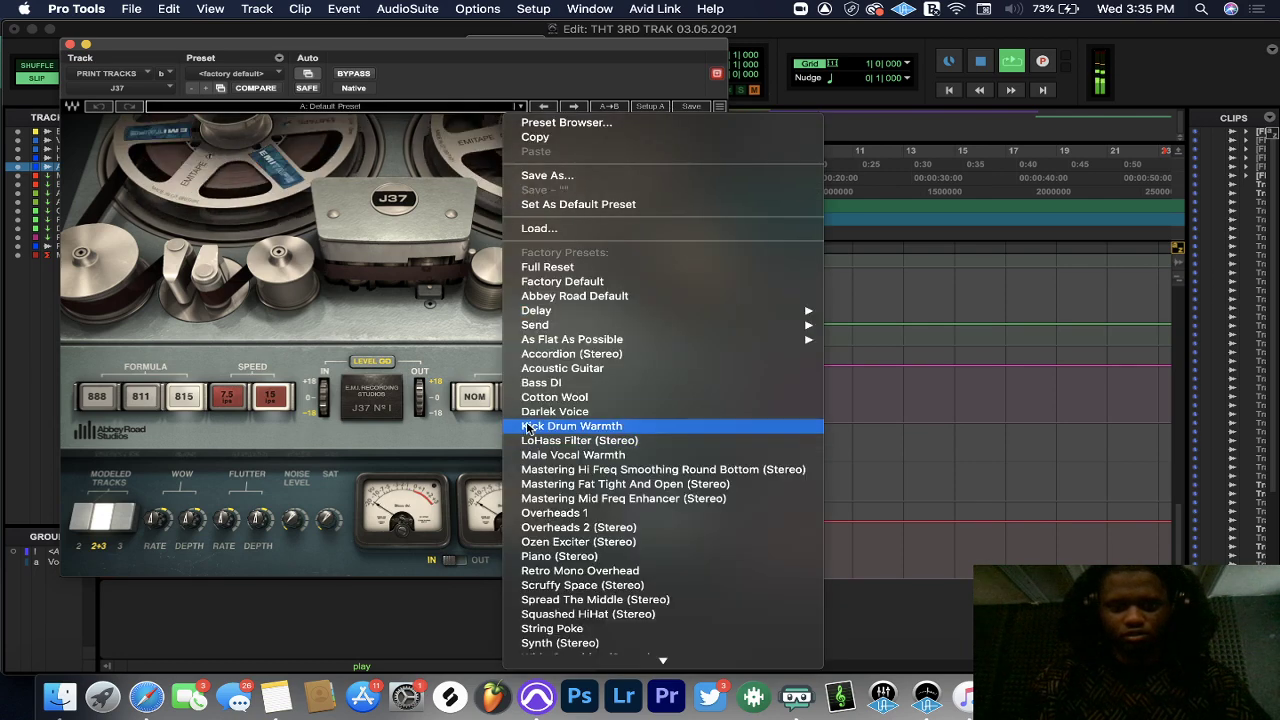
{"action": "left_click", "coordinate": [558, 484]}
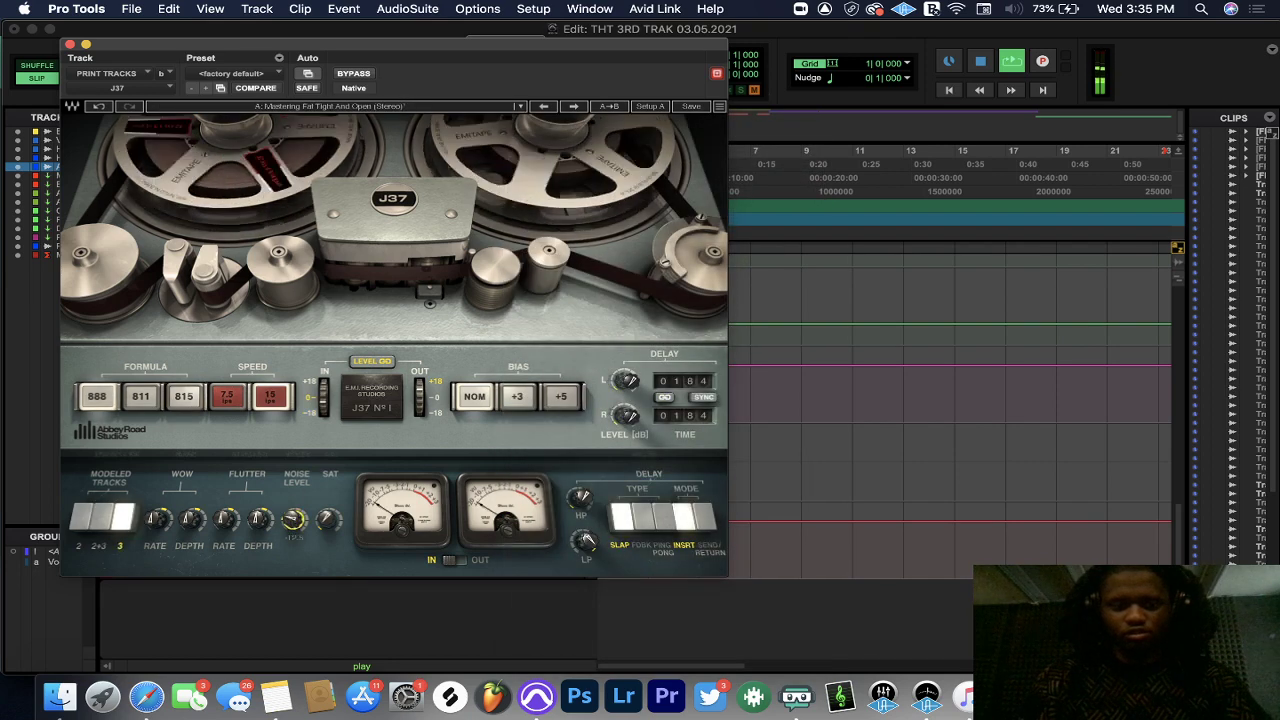
{"action": "left_click", "coordinate": [70, 45]}
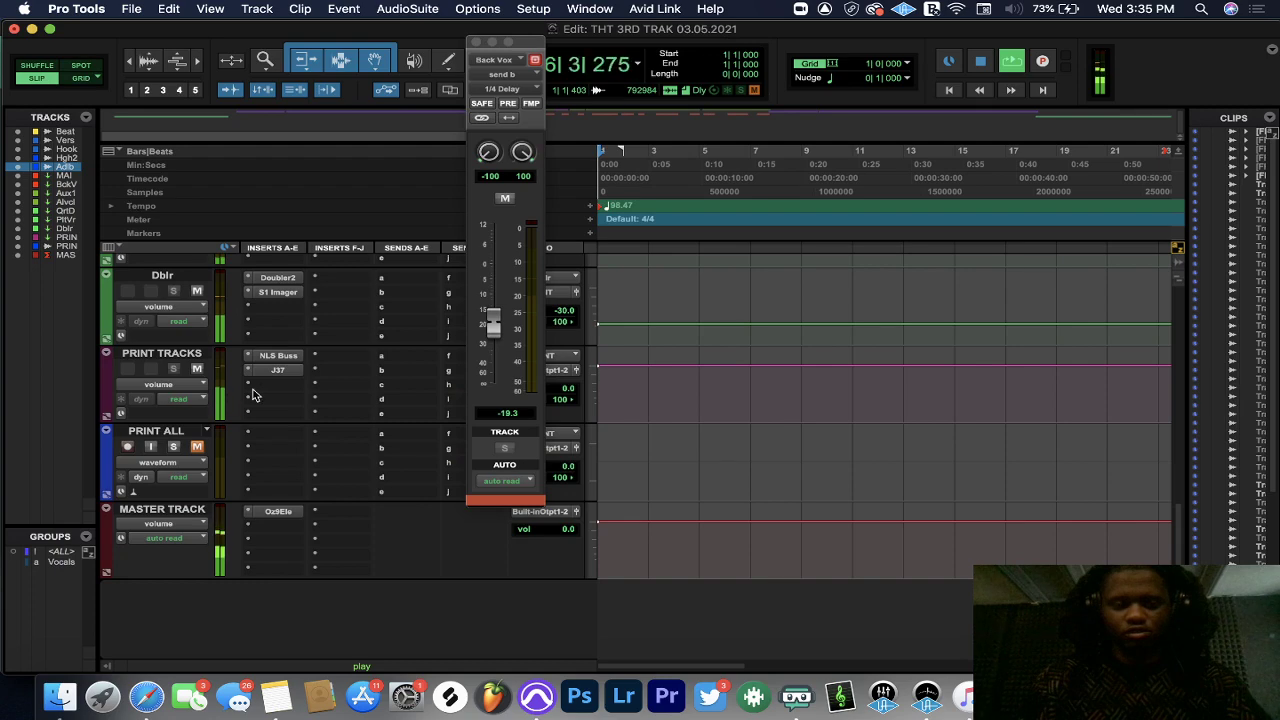
- Insert the Waves C4 (stereo) multiband processor in the third insert slot of the PRINT TRACKS track
{"action": "left_click", "coordinate": [252, 395]}
{"action": "mouse_move", "coordinate": [330, 385]}
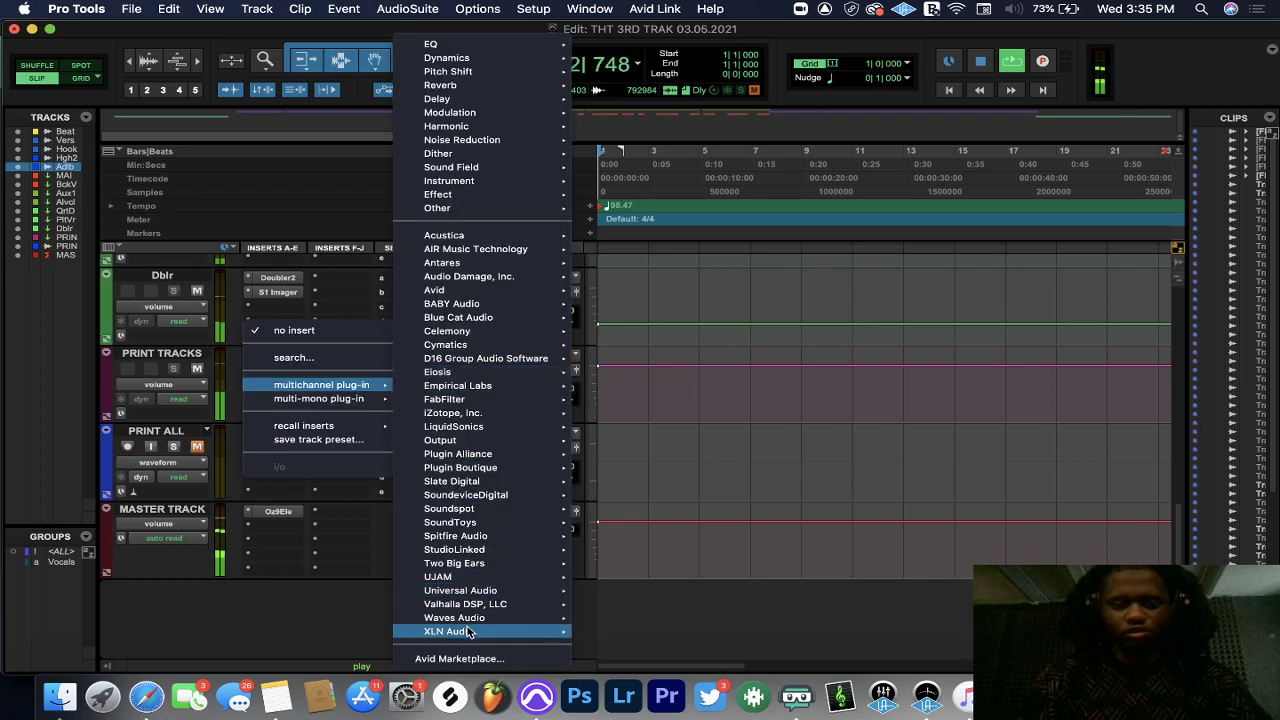
{"action": "mouse_move", "coordinate": [460, 618]}
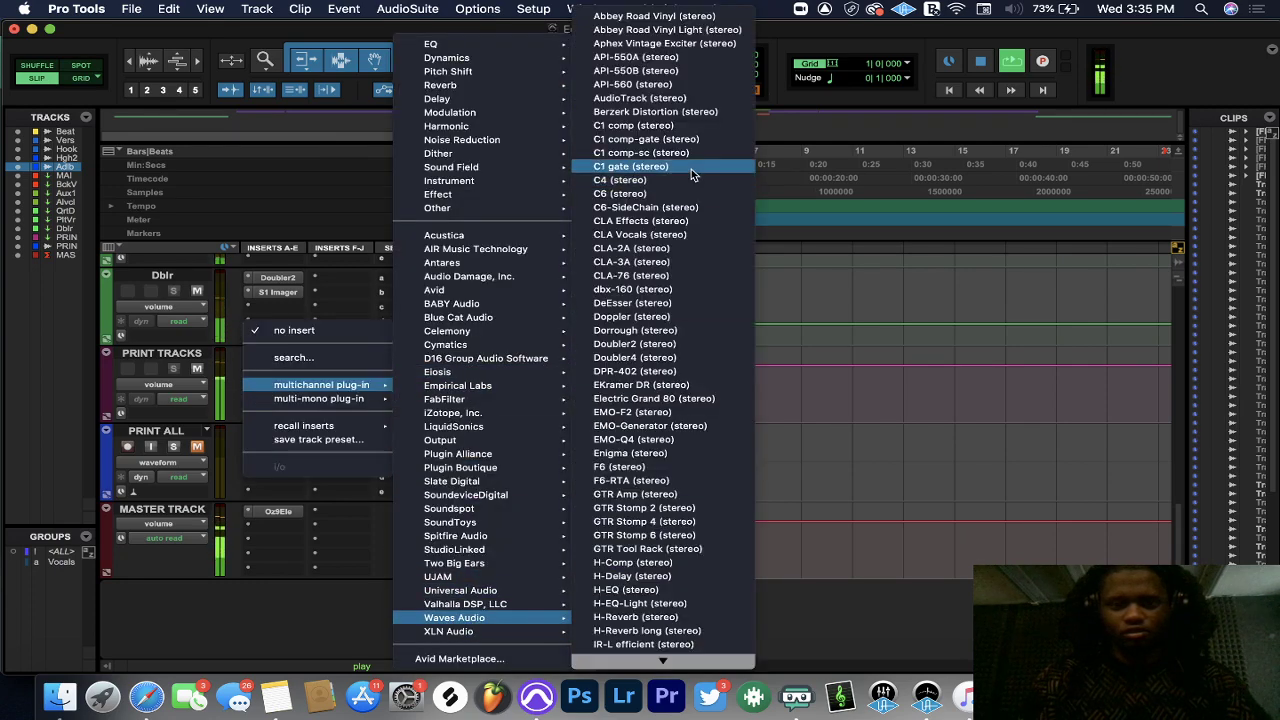
{"action": "left_click", "coordinate": [682, 182]}
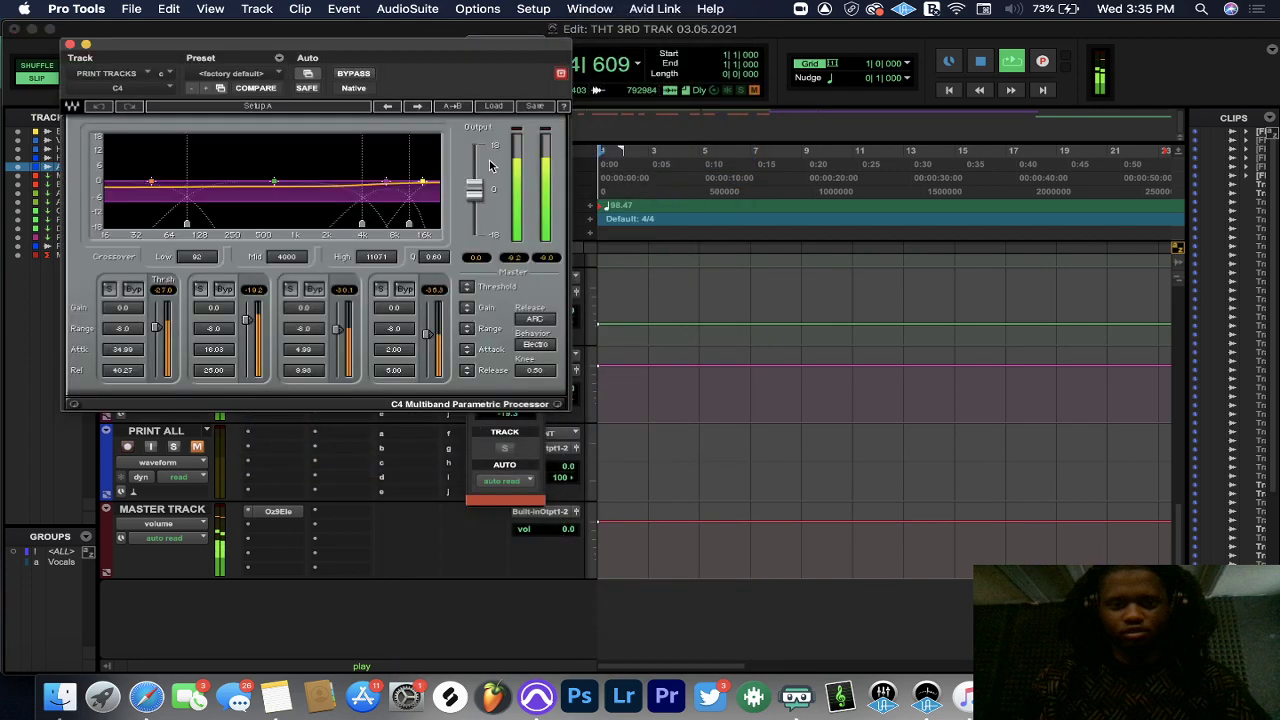
- Load the Print preset in the C4 multiband processor and close its window
{"action": "left_click", "coordinate": [490, 107]}
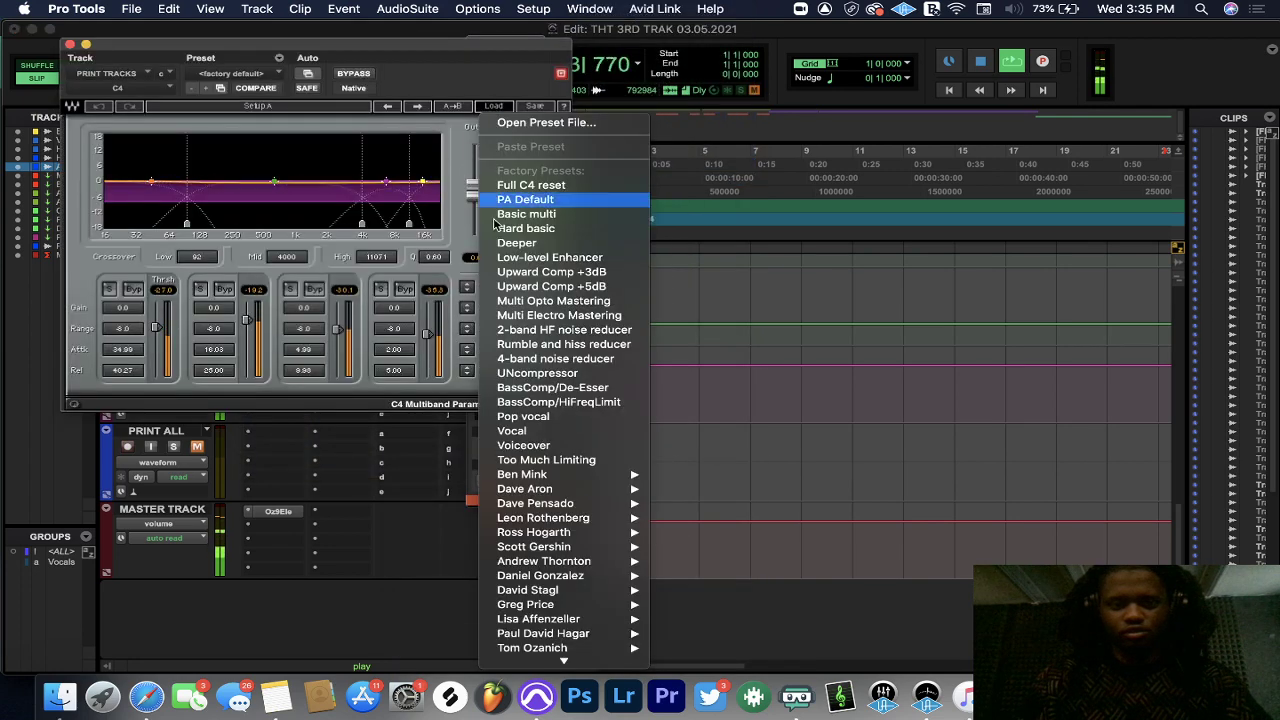
{"action": "left_click", "coordinate": [540, 644]}
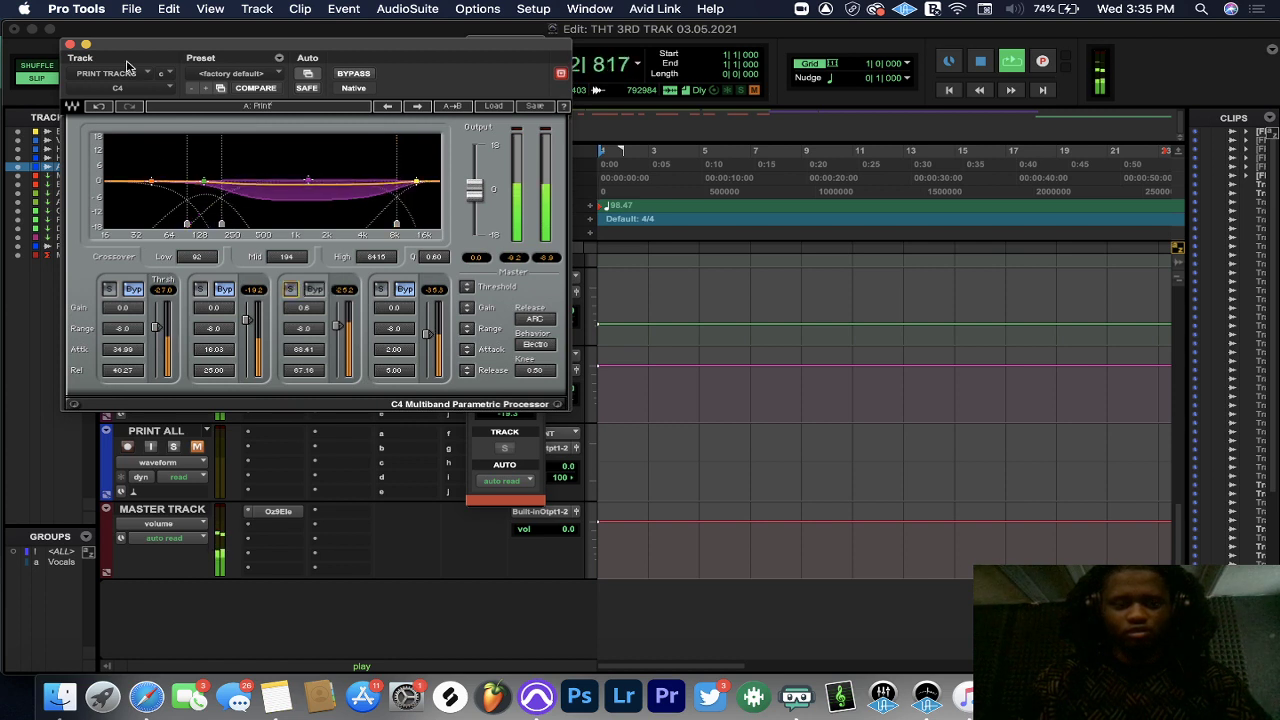
{"action": "left_click", "coordinate": [69, 45]}
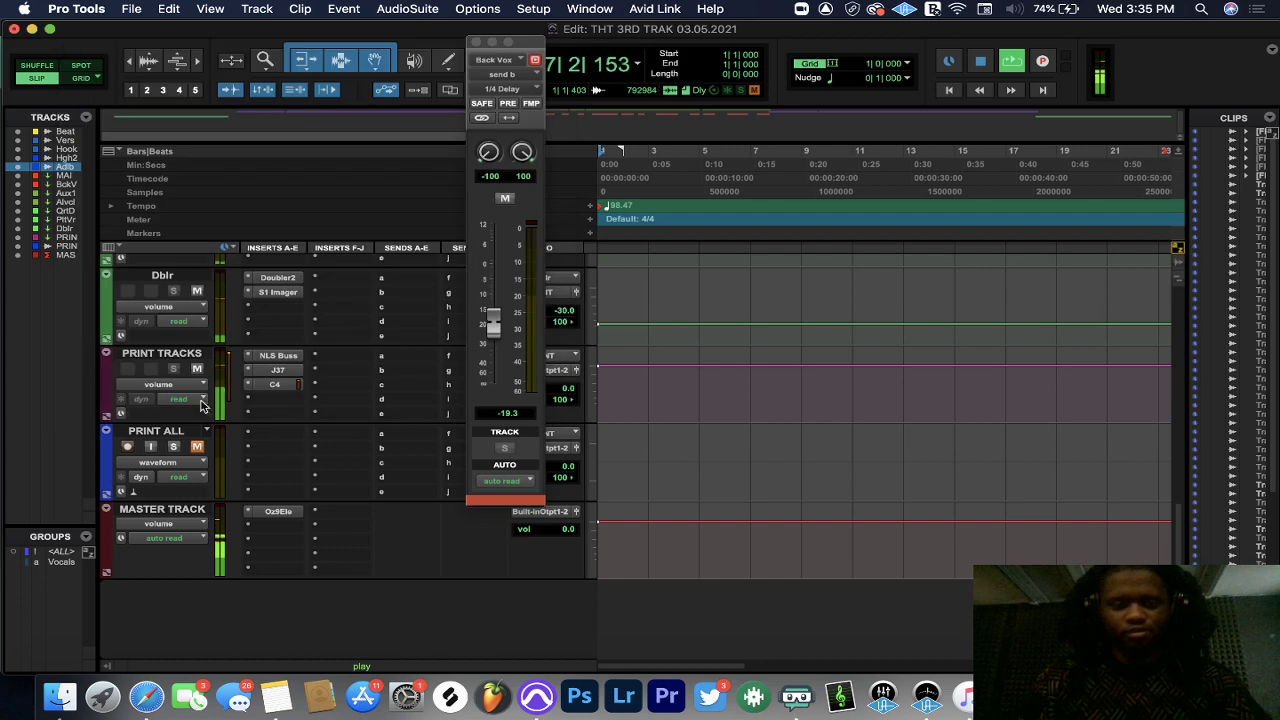
- Bypass the Ozone 9 Elements plug-in on the master track
{"action": "right_click", "coordinate": [284, 521]}
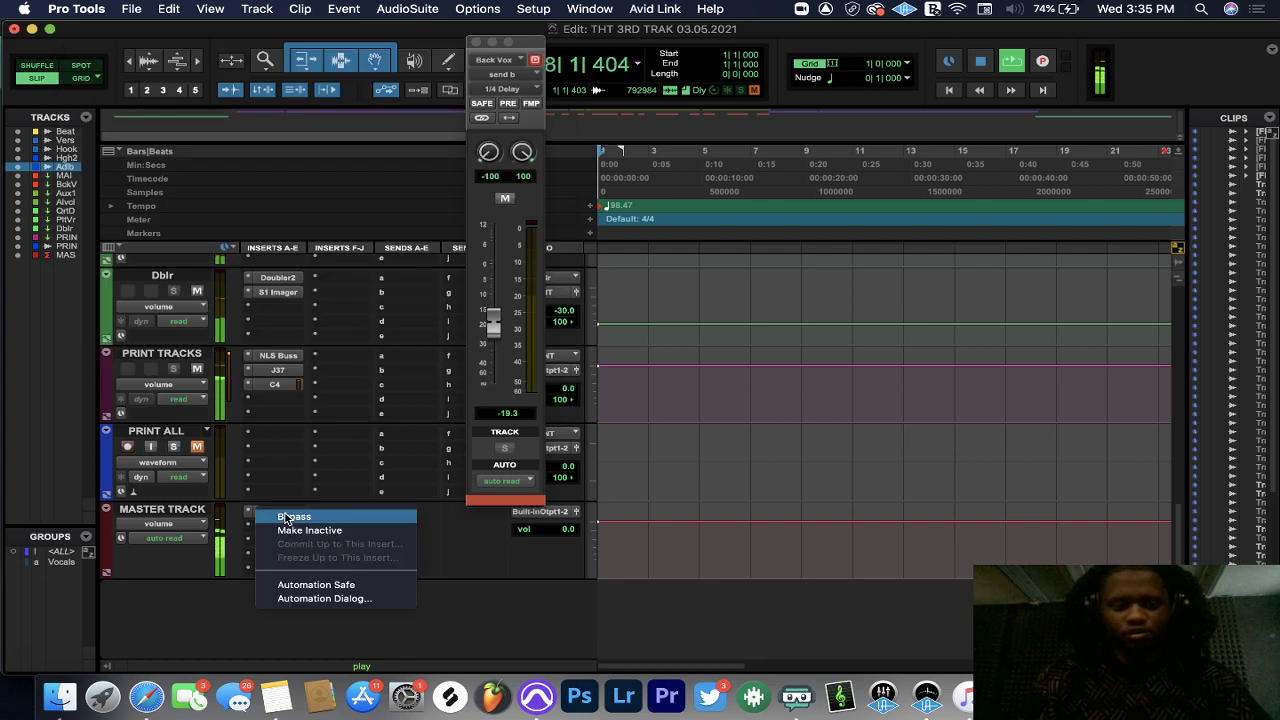
{"action": "left_click", "coordinate": [254, 475]}
- Insert the SSLComp (stereo) compressor in the fourth insert slot of the PRINT TRACKS track
{"action": "left_click", "coordinate": [256, 405]}
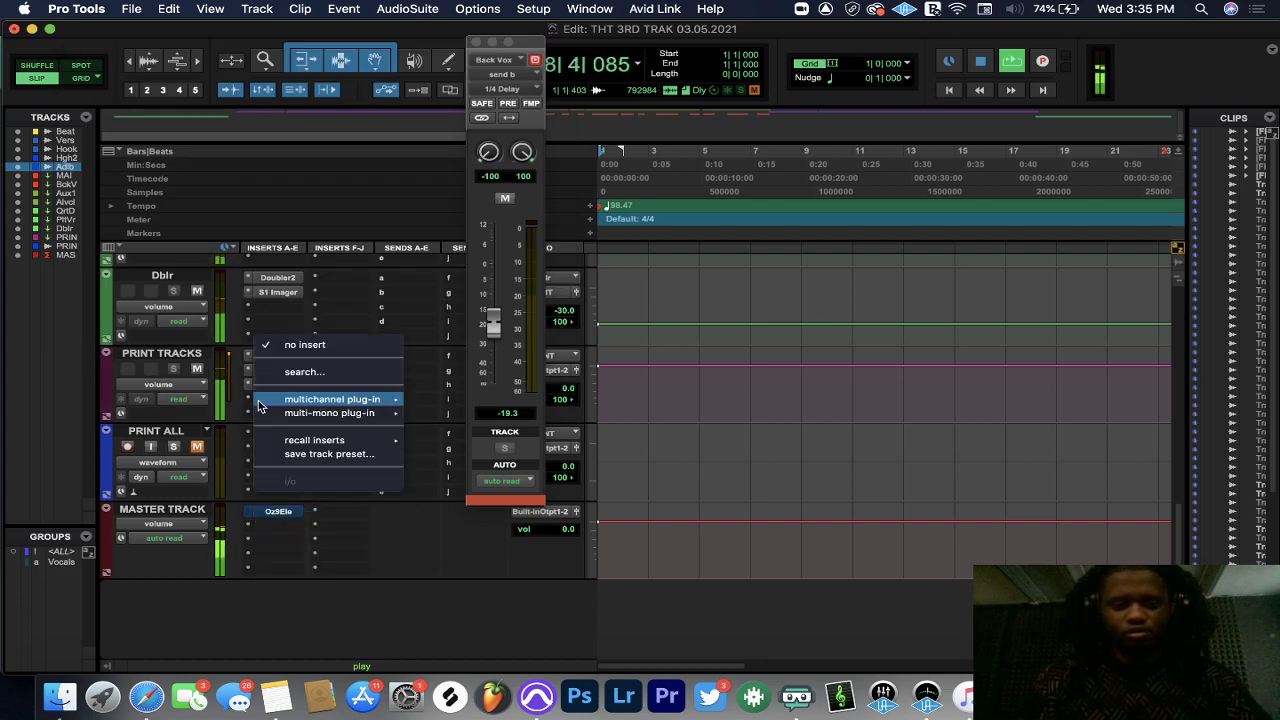
{"action": "mouse_move", "coordinate": [340, 399]}
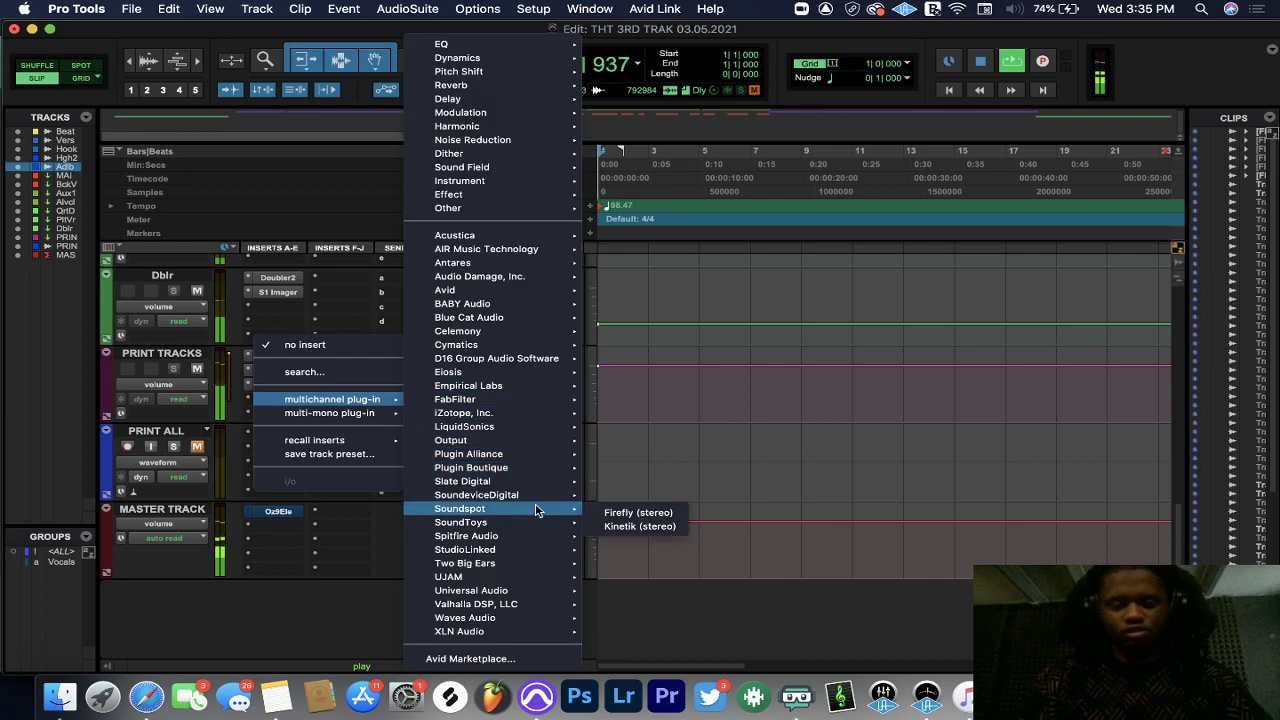
{"action": "mouse_move", "coordinate": [497, 608]}
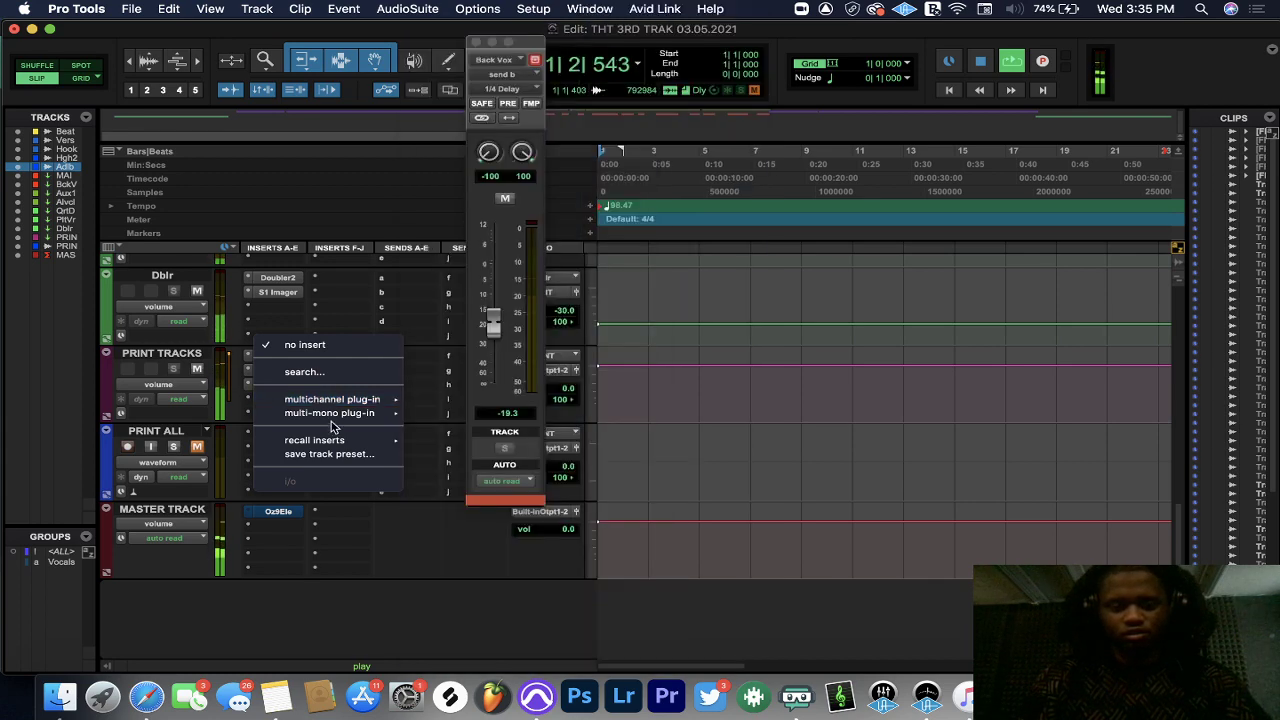
{"action": "key", "text": "Escape"}
{"action": "left_click", "coordinate": [338, 378]}
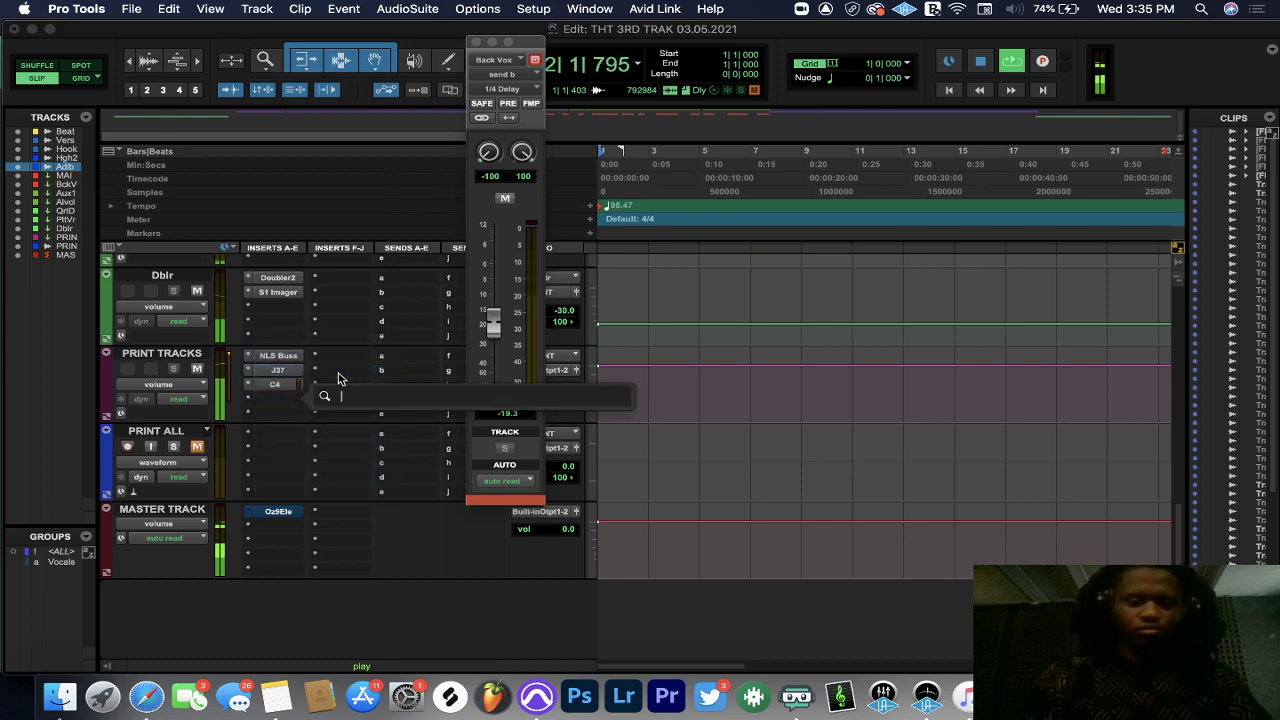
{"action": "type", "text": "ssl"}
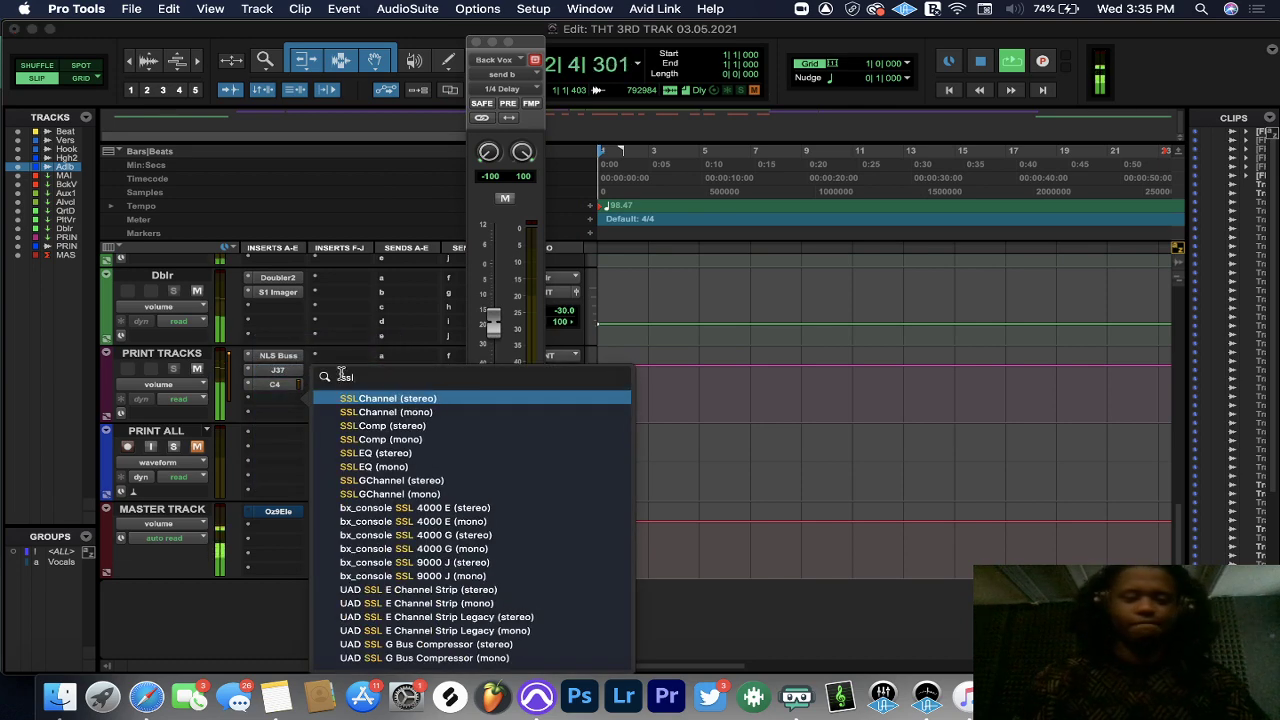
{"action": "left_click", "coordinate": [351, 425]}
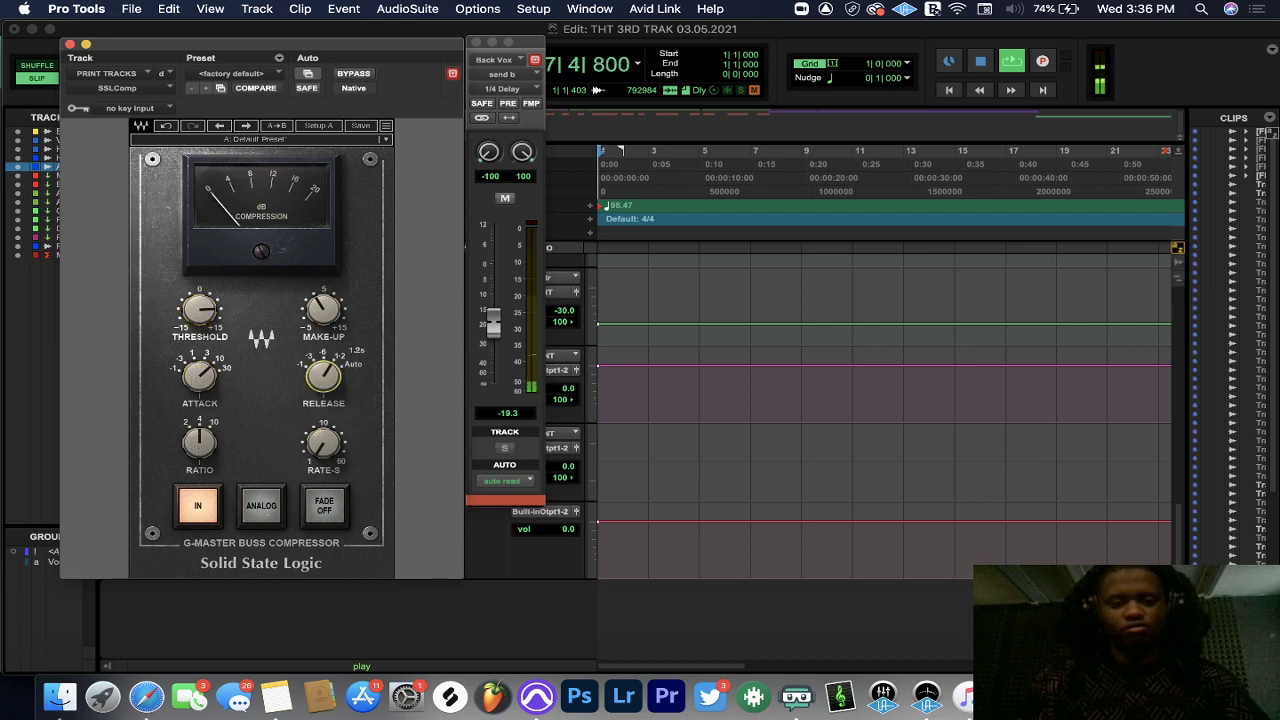
- Play from just before the verse vocals near bar 8, fine-tune the SSL compressor's threshold and close its window
{"action": "left_click", "coordinate": [730, 358]}
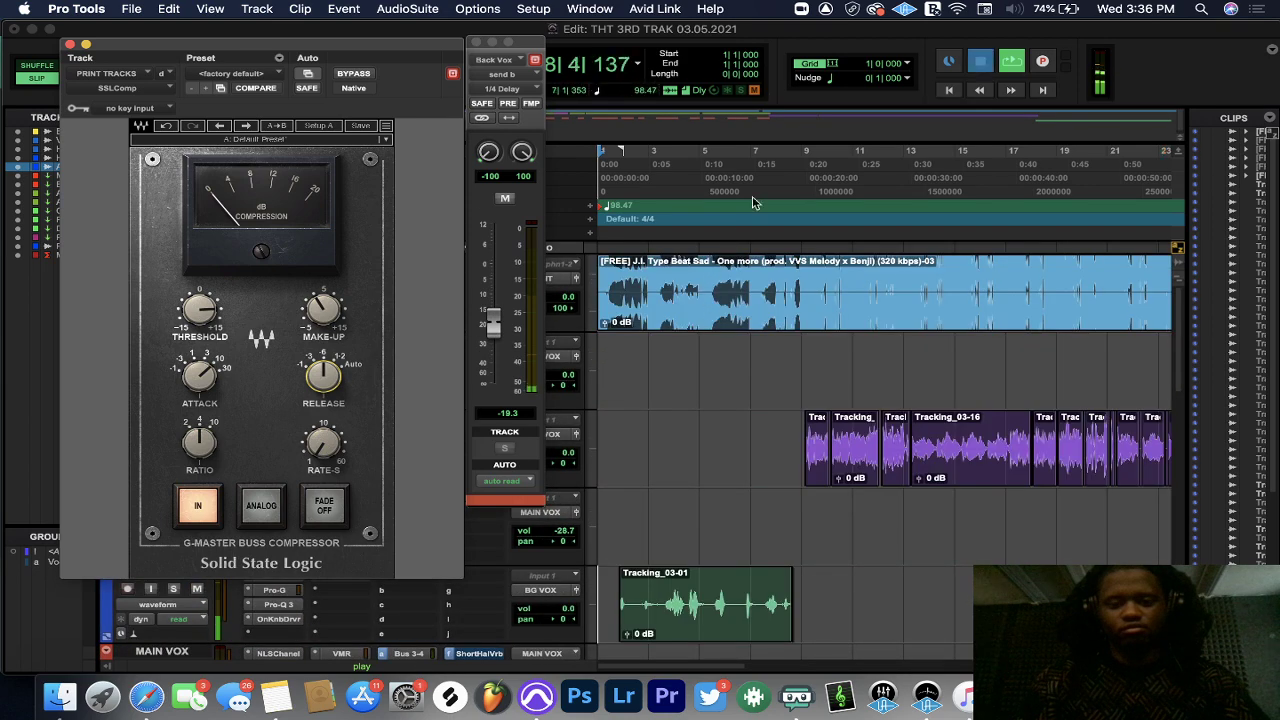
{"action": "left_click", "coordinate": [792, 180]}
{"action": "key", "text": "space"}
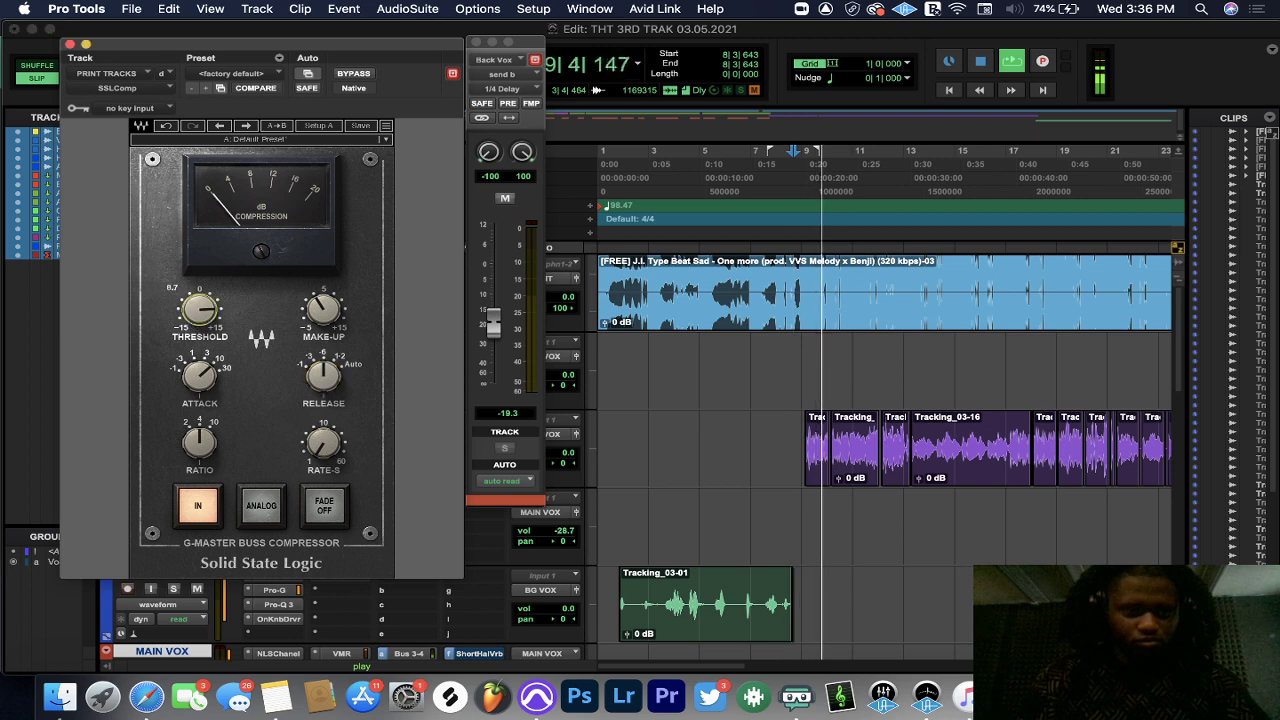
{"action": "left_click_drag", "start_coordinate": [197, 313], "coordinate": [197, 319]}
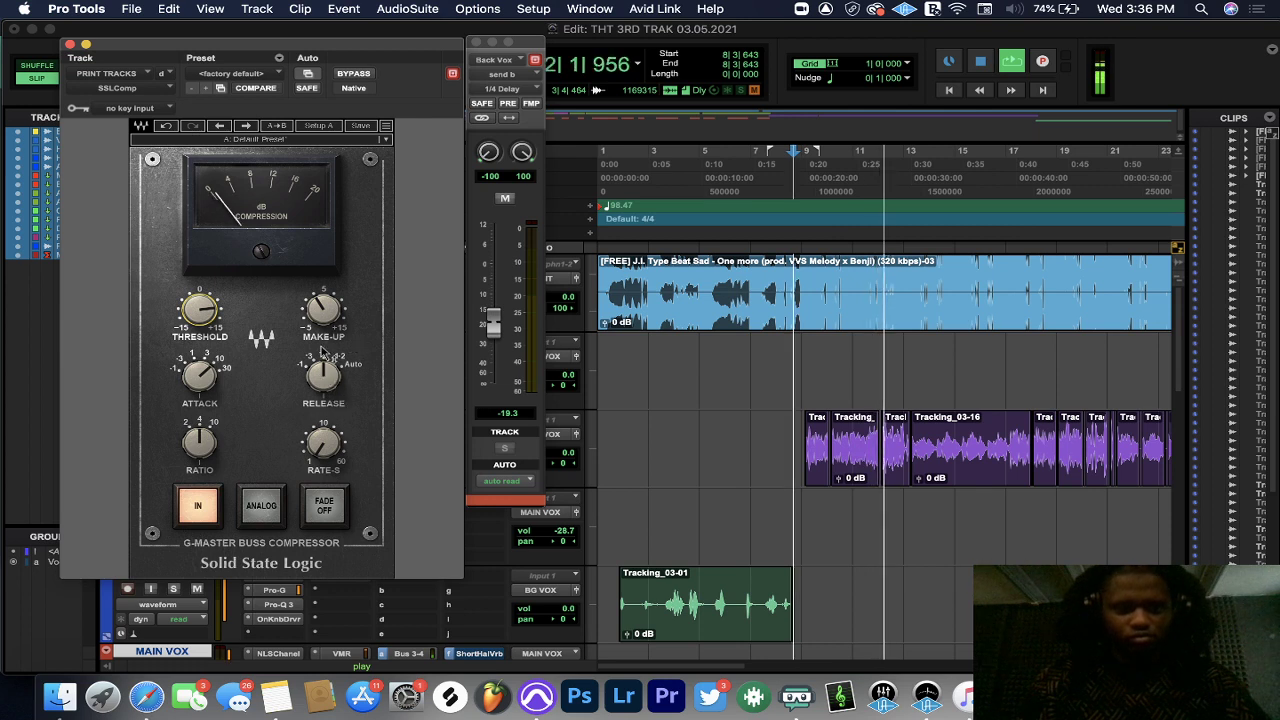
{"action": "left_click", "coordinate": [323, 310]}
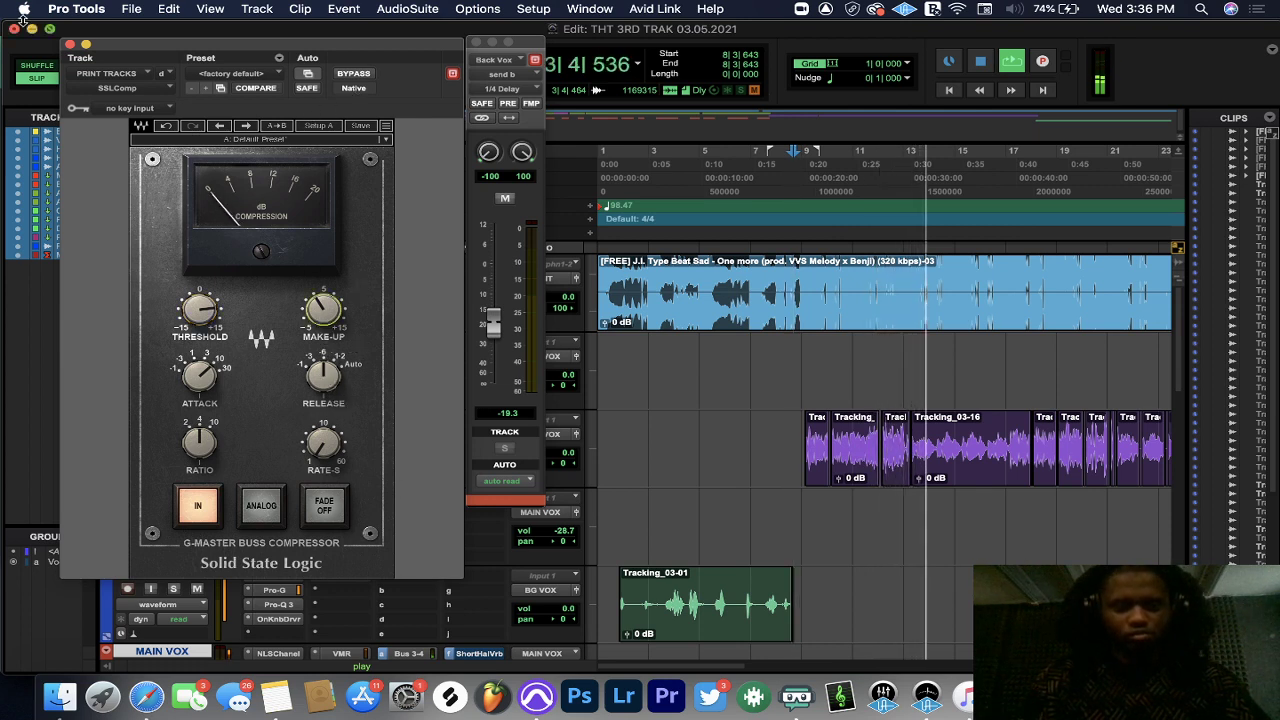
{"action": "left_click", "coordinate": [70, 44]}
- Insert the FabFilter Pro-Q 3 equalizer as a multichannel plug-in in the fifth insert slot of the PRINT TRACKS track
{"action": "scroll", "coordinate": [323, 477], "scroll_direction": "down", "scroll_amount": 10}
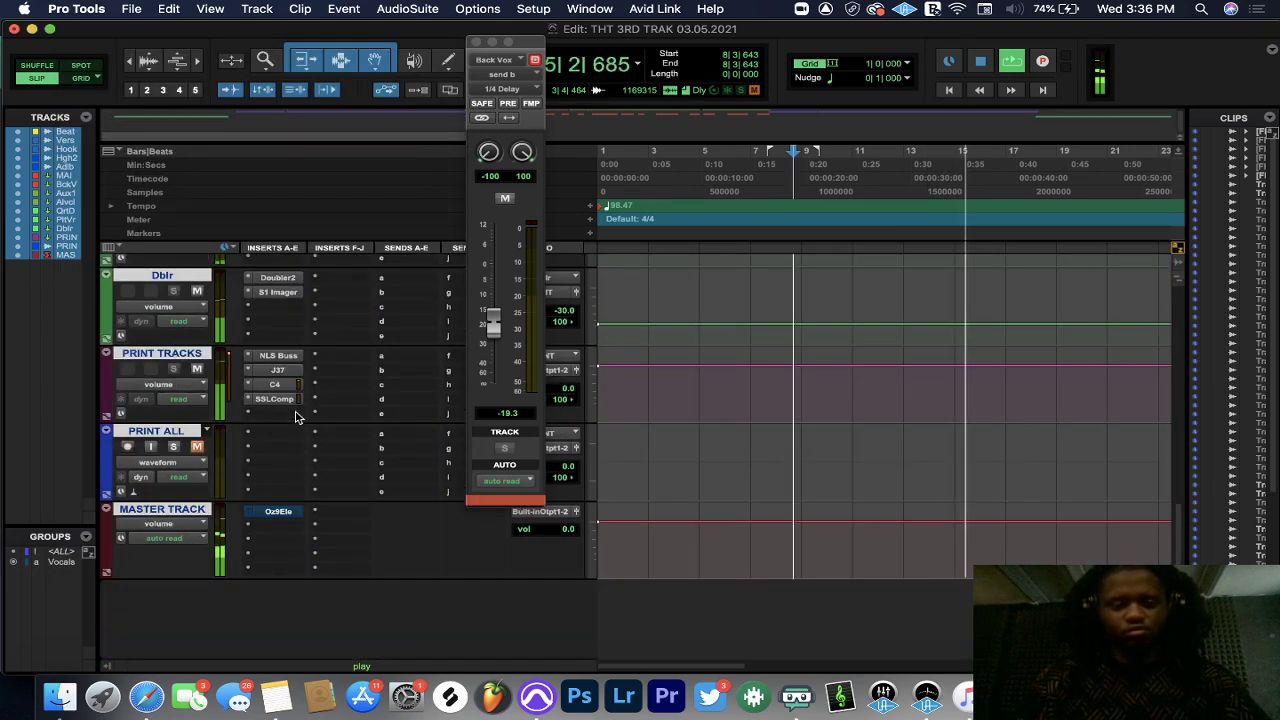
{"action": "left_click", "coordinate": [297, 415]}
{"action": "mouse_move", "coordinate": [330, 413]}
{"action": "mouse_move", "coordinate": [488, 421]}
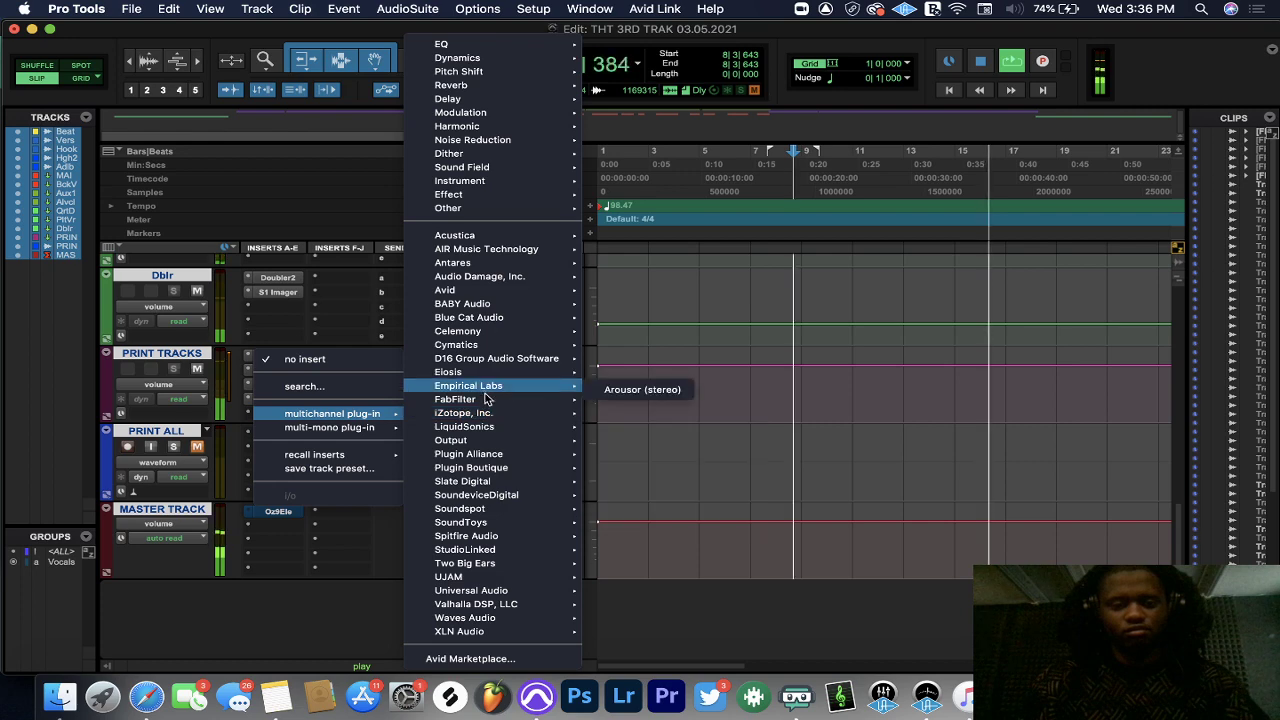
{"action": "mouse_move", "coordinate": [468, 399]}
{"action": "left_click", "coordinate": [130, 306]}
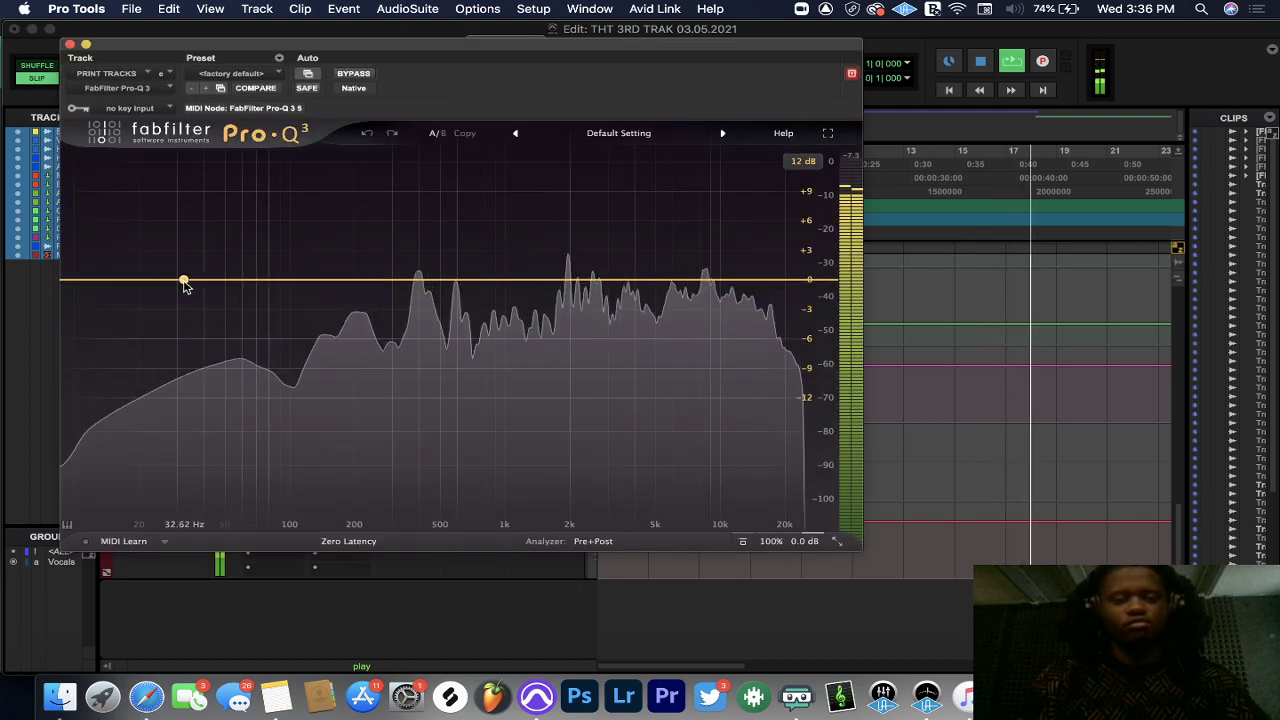
- Add a bell band at about 60 Hz in Pro-Q 3 and set its gain to about +0.93 dB
{"action": "left_click_drag", "start_coordinate": [186, 280], "coordinate": [268, 176]}
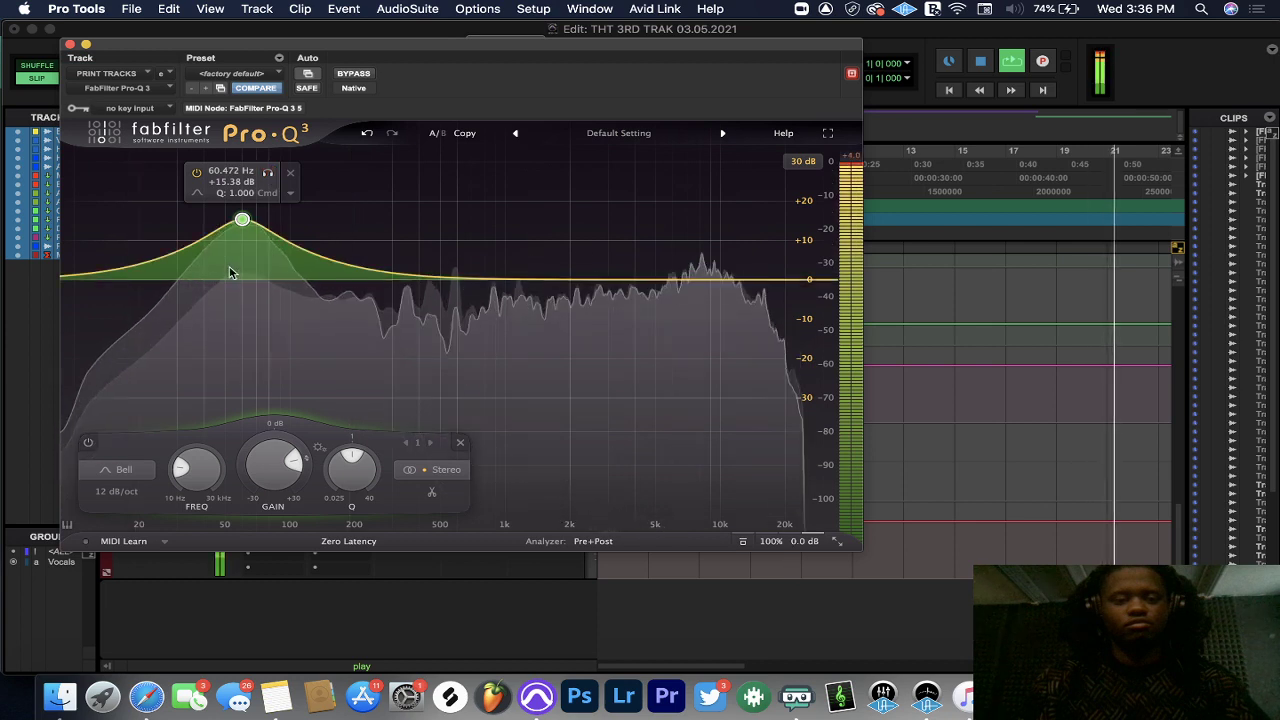
{"action": "left_click_drag", "start_coordinate": [246, 467], "coordinate": [241, 532]}
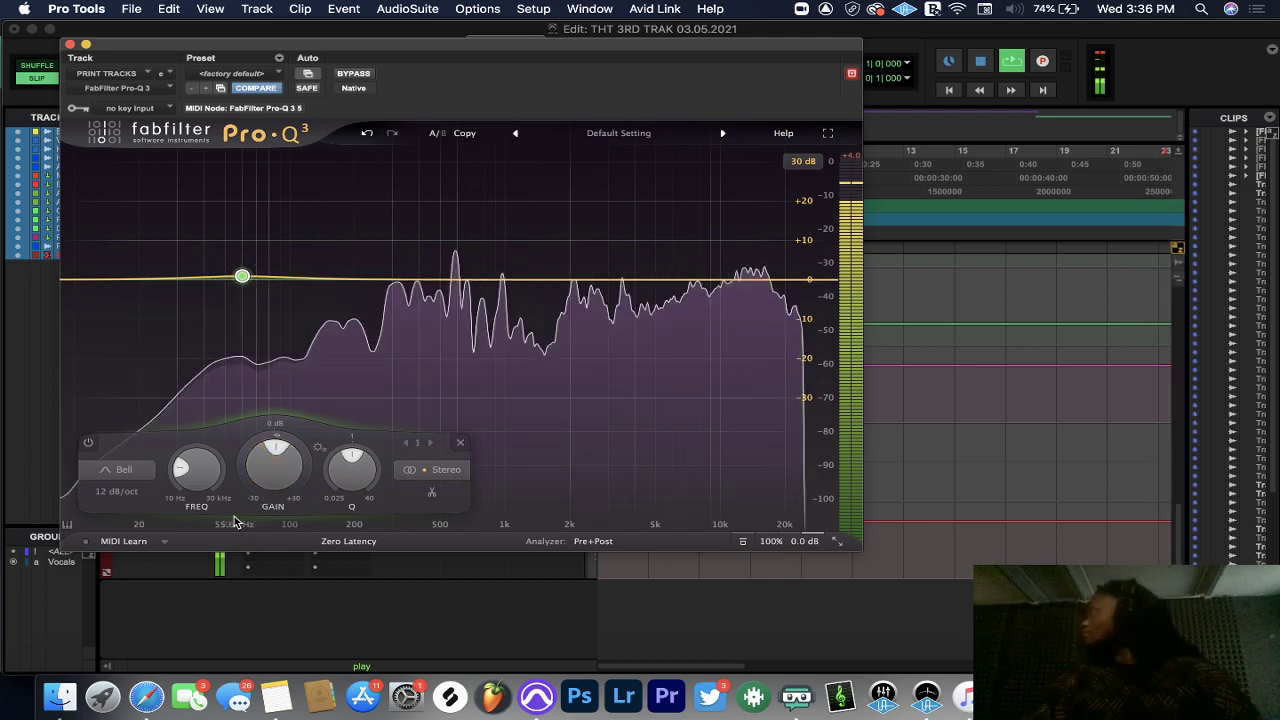
{"action": "mouse_move", "coordinate": [426, 389]}
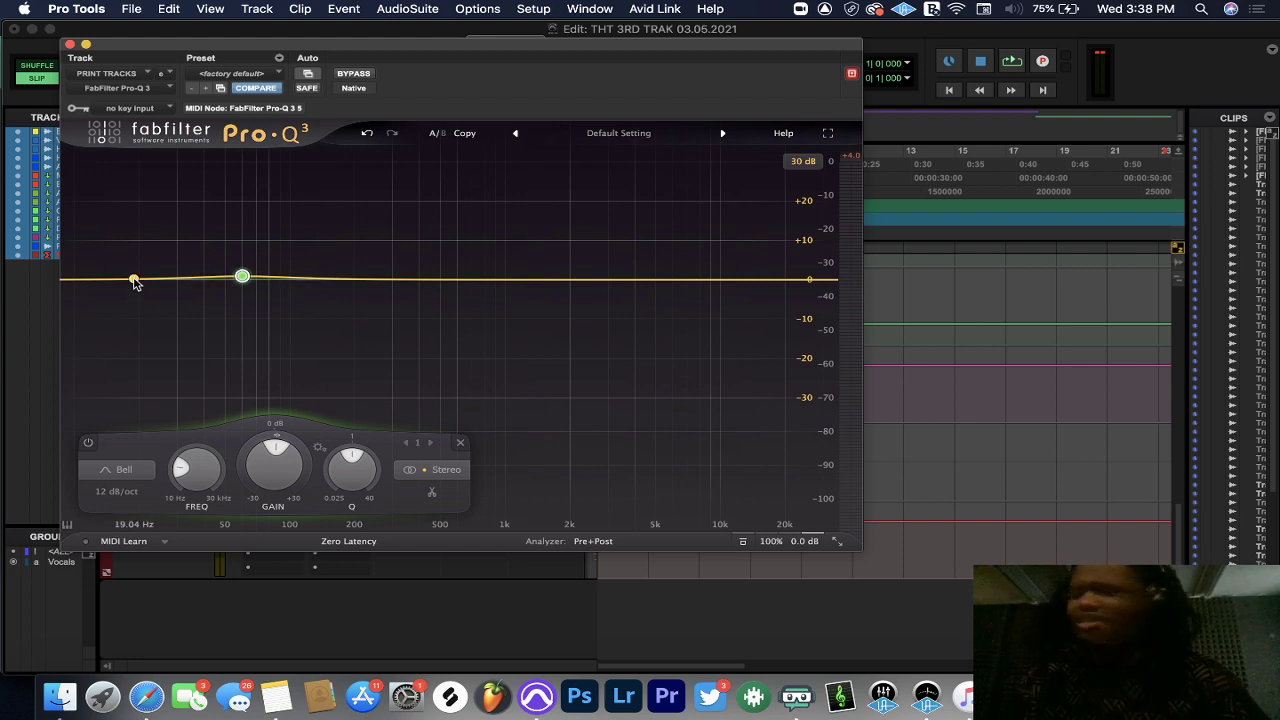
- Add a second EQ band at about 10 Hz, change its shape to Low Cut and resume playback
{"action": "left_click_drag", "start_coordinate": [135, 283], "coordinate": [74, 330]}
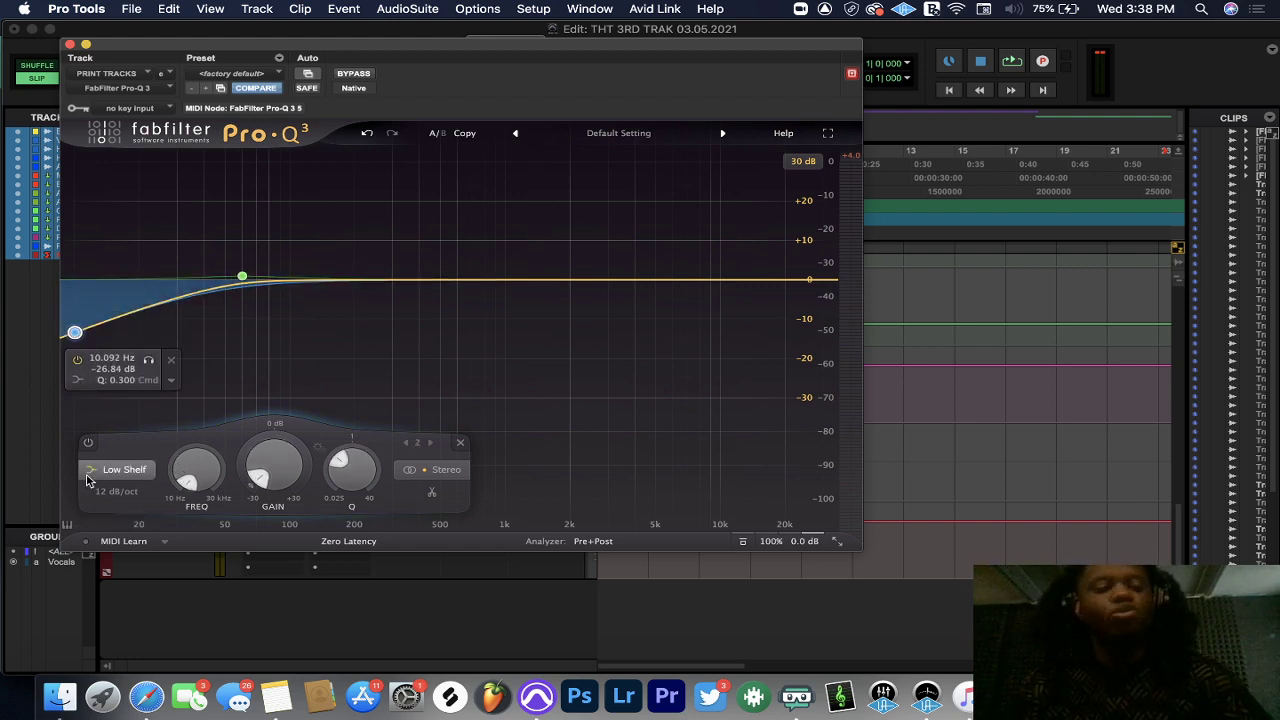
{"action": "left_click", "coordinate": [92, 468]}
{"action": "left_click", "coordinate": [101, 350]}
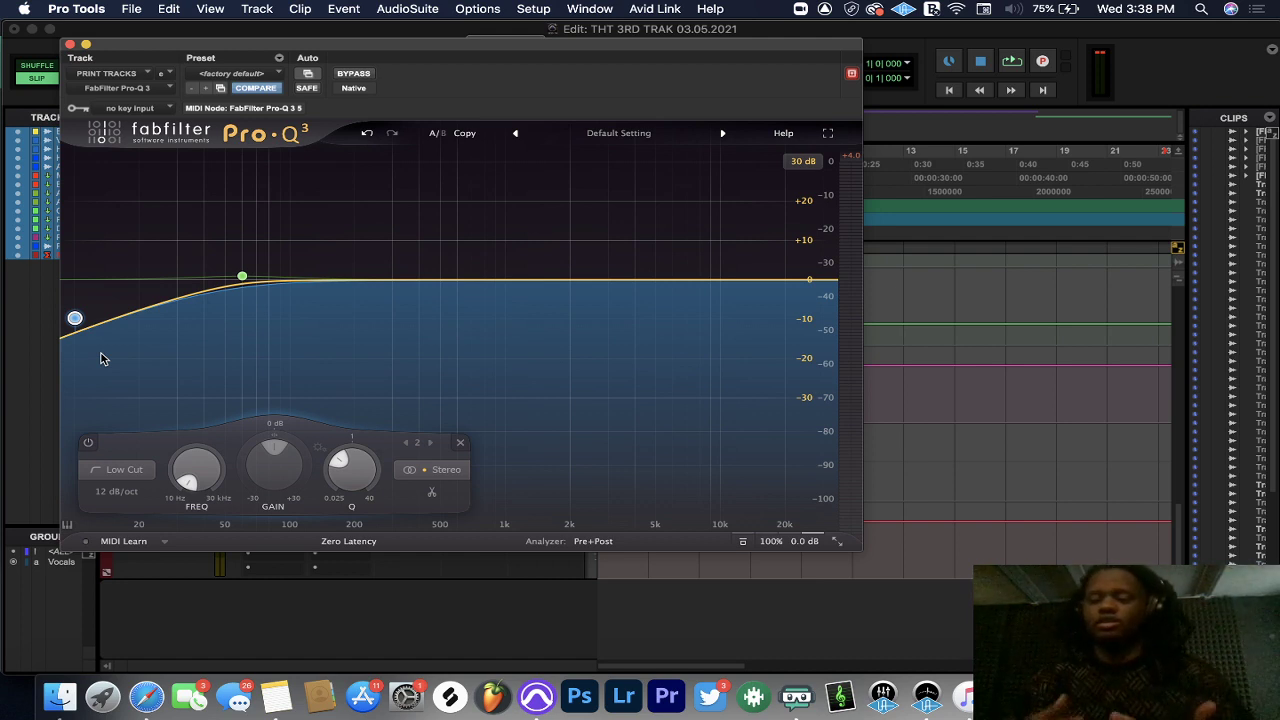
{"action": "key", "text": "space"}
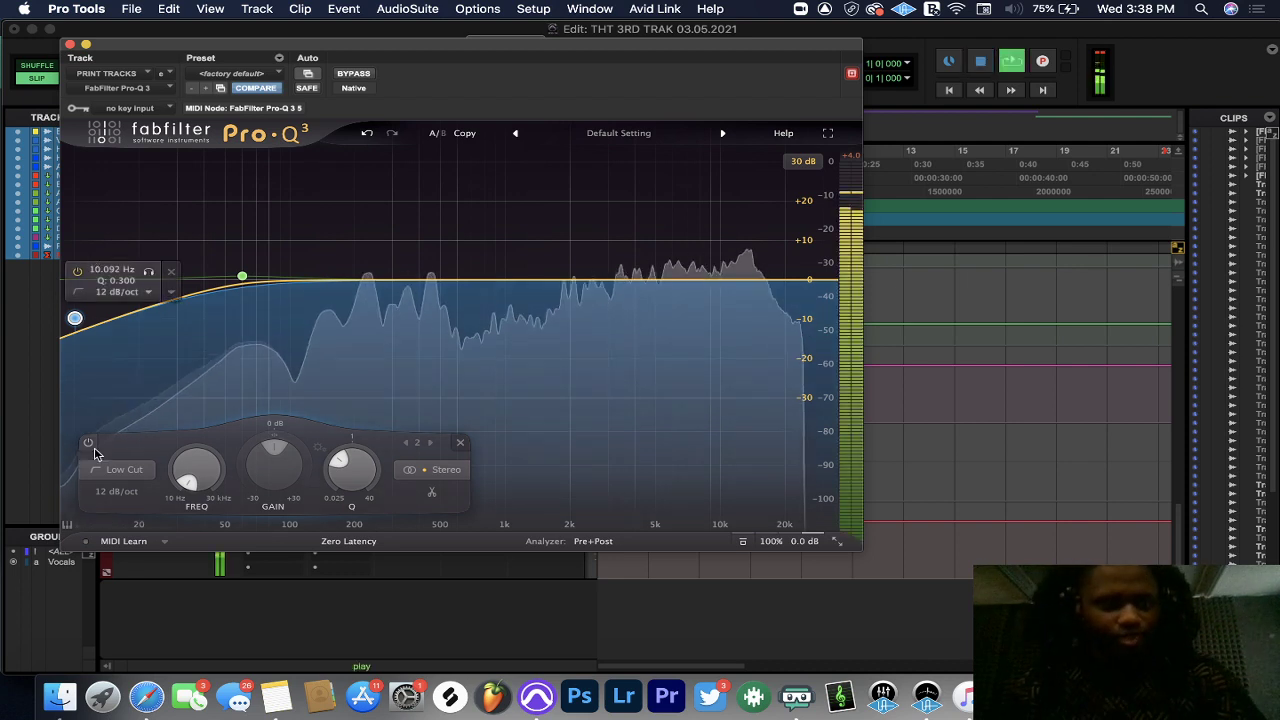
- Set the low cut's slope to 96 dB/oct and move it to about 21 Hz with a Q of about 0.52
{"action": "left_click", "coordinate": [100, 486]}
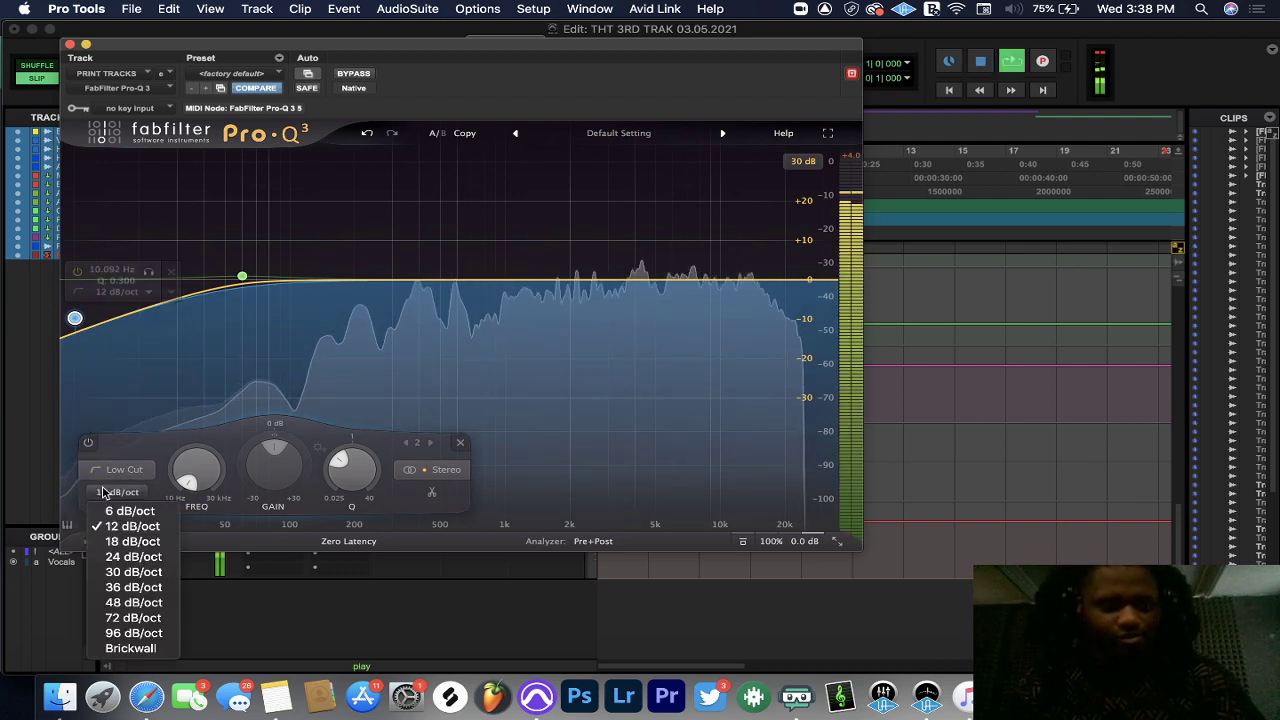
{"action": "left_click", "coordinate": [138, 641]}
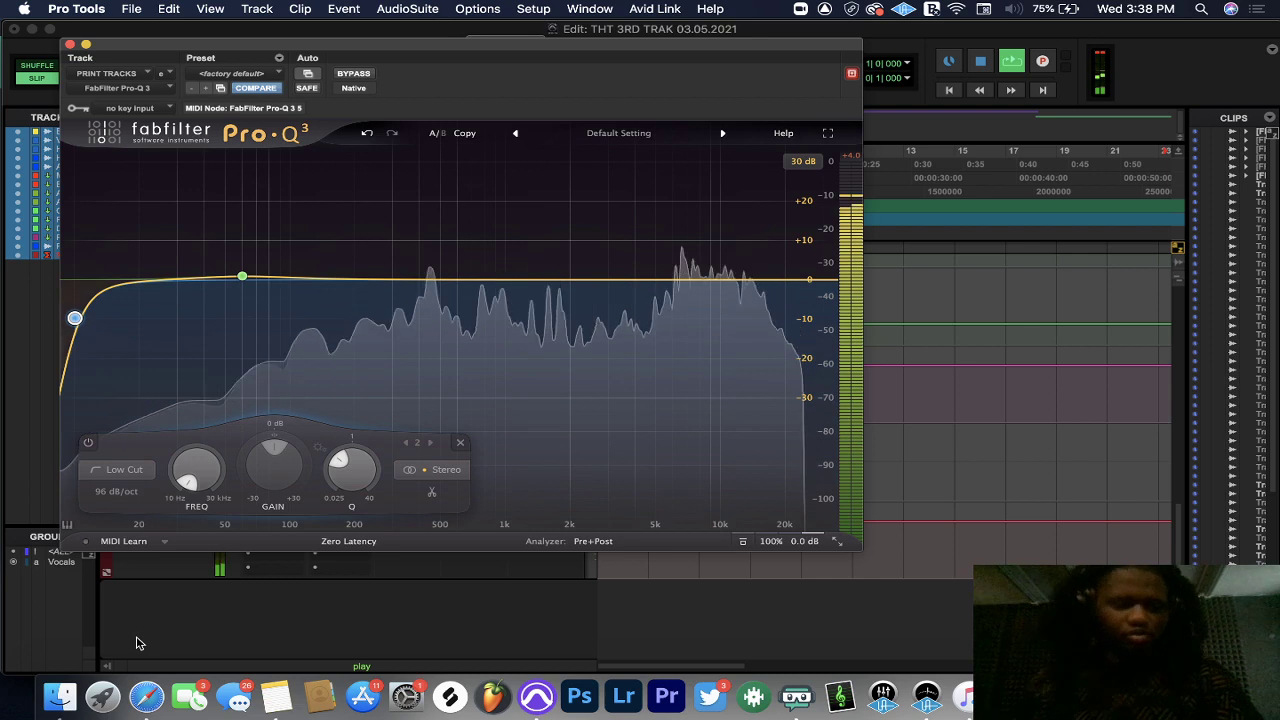
{"action": "mouse_move", "coordinate": [63, 263]}
{"action": "left_click_drag", "start_coordinate": [74, 318], "coordinate": [170, 300]}
{"action": "left_click_drag", "start_coordinate": [195, 255], "coordinate": [172, 282]}
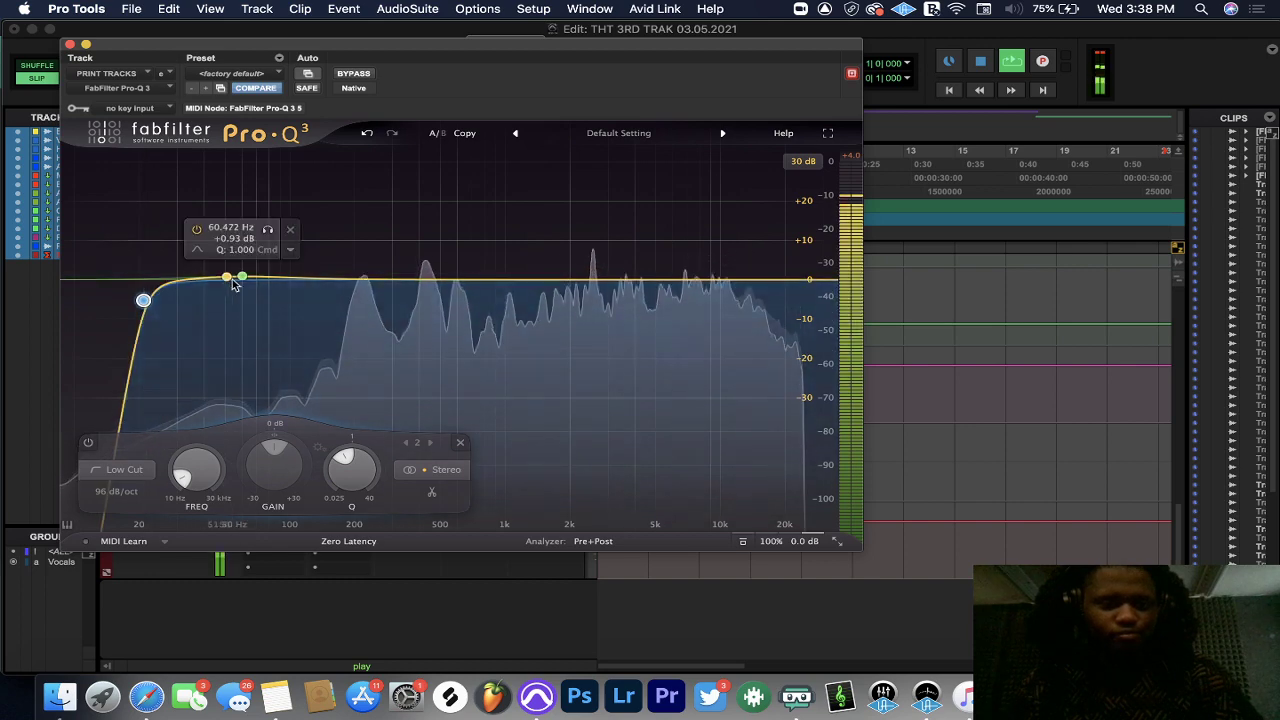
- Sweep a boosted third bell band while soloing it, settling at about 126 Hz with +0.80 dB gain and a Q of about 4.27
{"action": "left_click_drag", "start_coordinate": [263, 278], "coordinate": [349, 197]}
{"action": "mouse_move", "coordinate": [320, 454]}
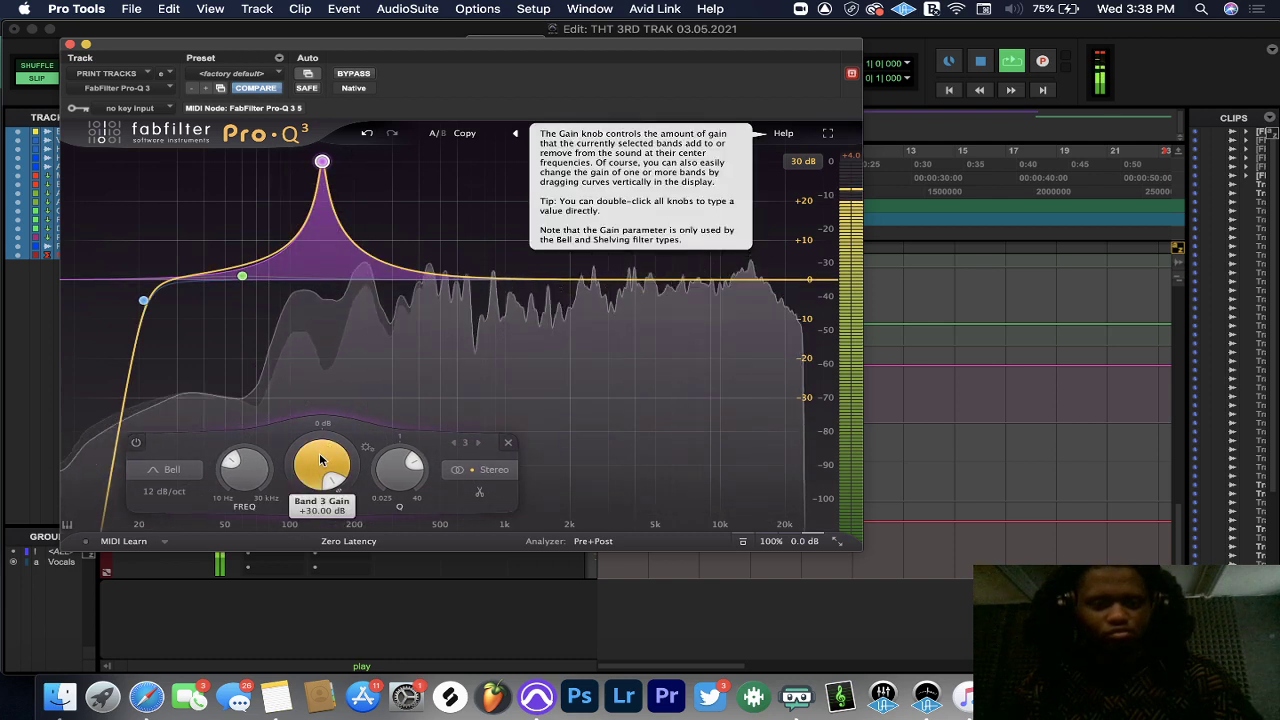
{"action": "mouse_move", "coordinate": [310, 222]}
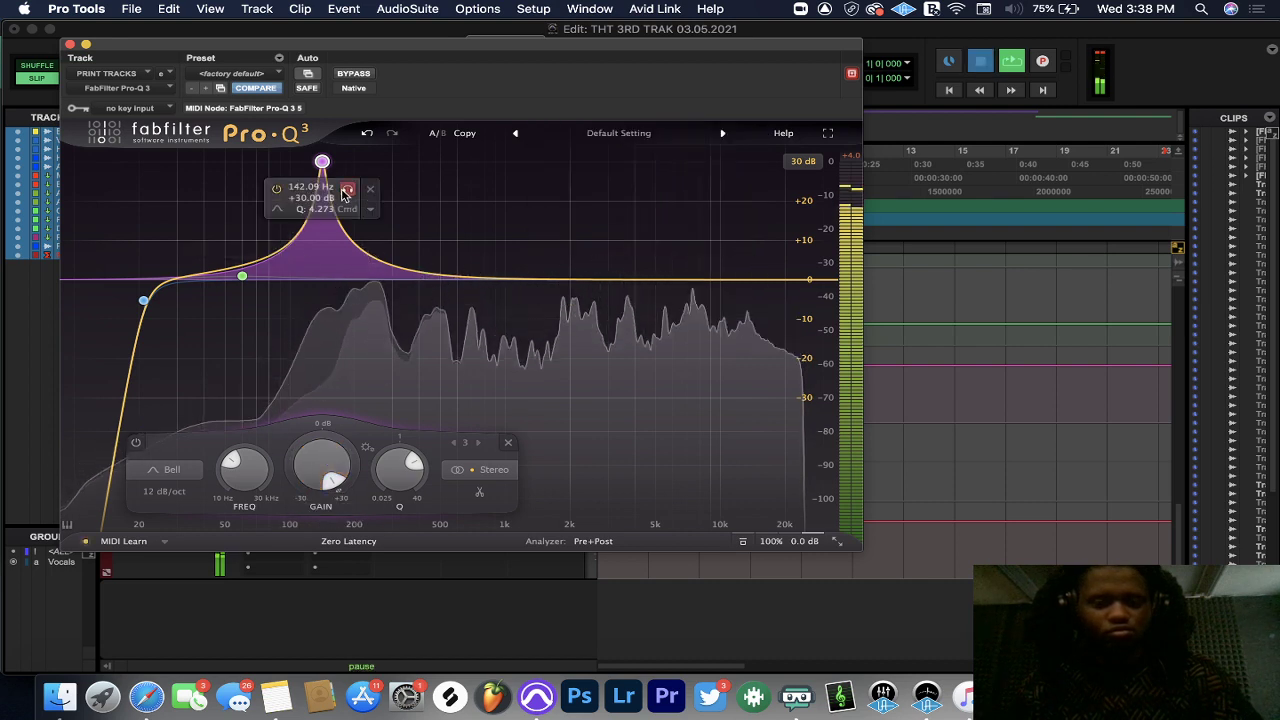
{"action": "left_click_drag", "start_coordinate": [346, 188], "coordinate": [330, 196]}
{"action": "left_click_drag", "start_coordinate": [300, 471], "coordinate": [295, 528]}
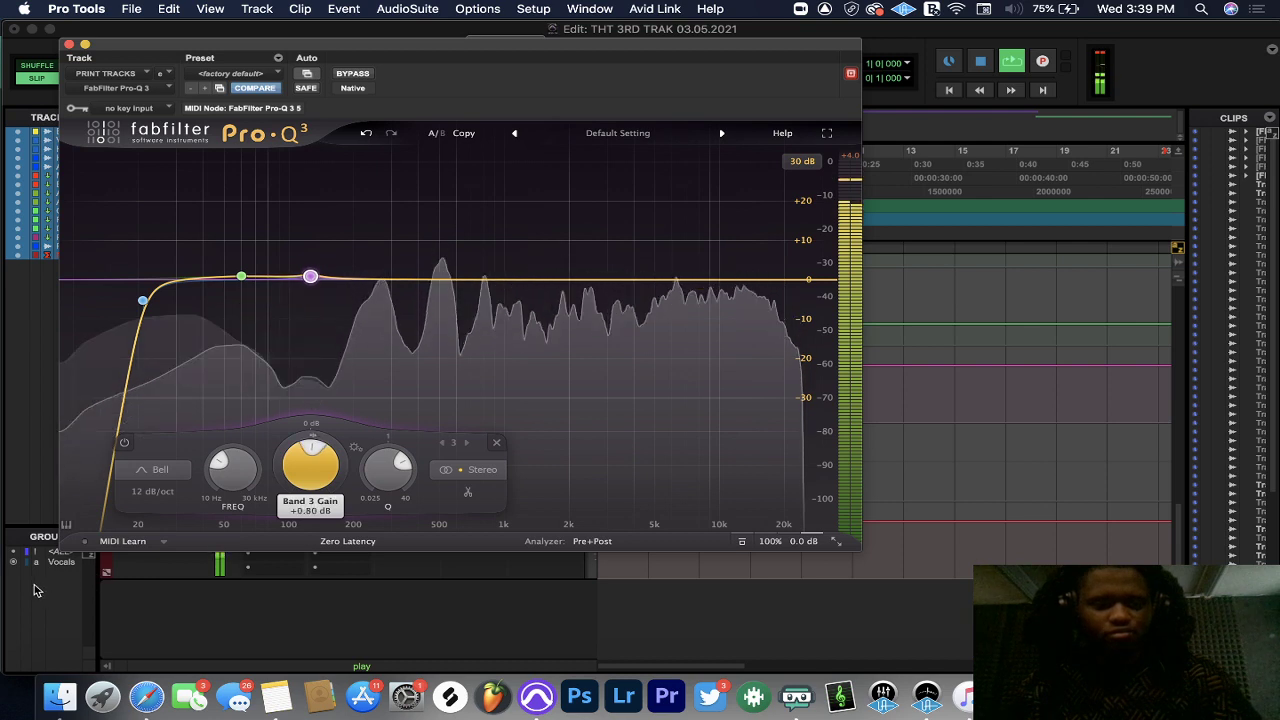
- Add a fourth bell band between the low cut and the 60 Hz bell with a gain of about +0.84 dB
{"action": "left_click", "coordinate": [190, 280]}
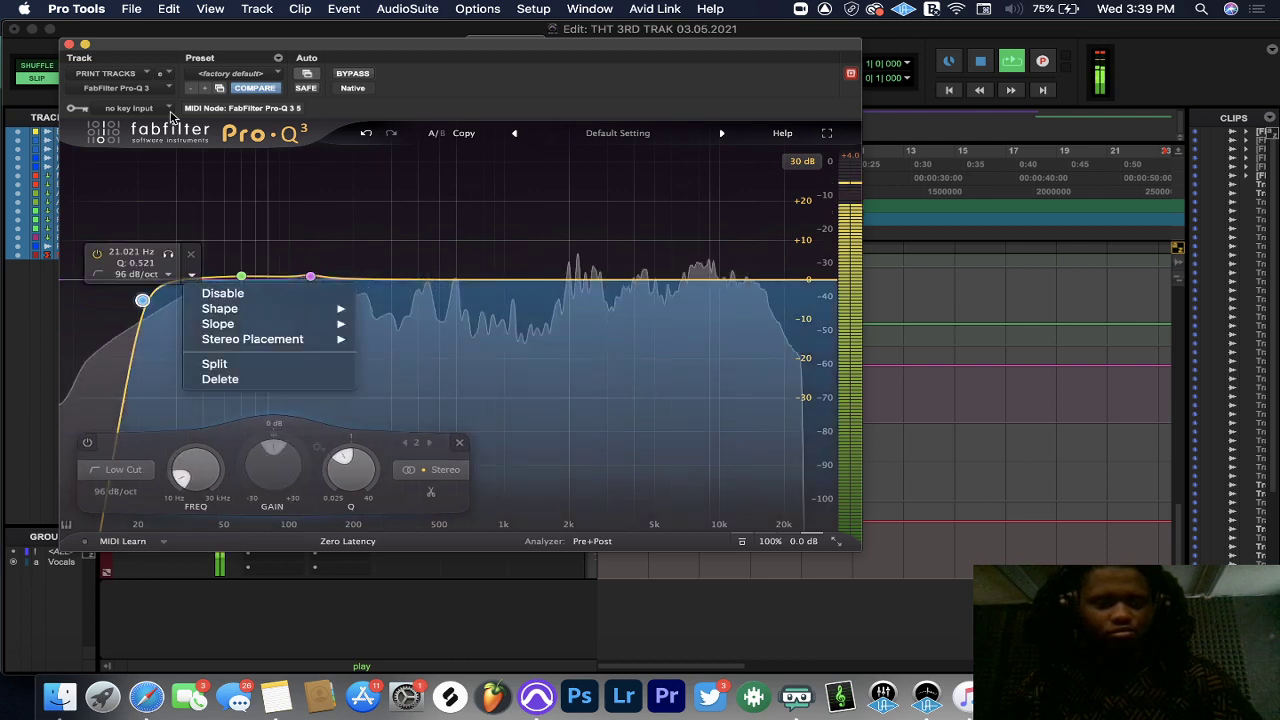
{"action": "left_click", "coordinate": [190, 280]}
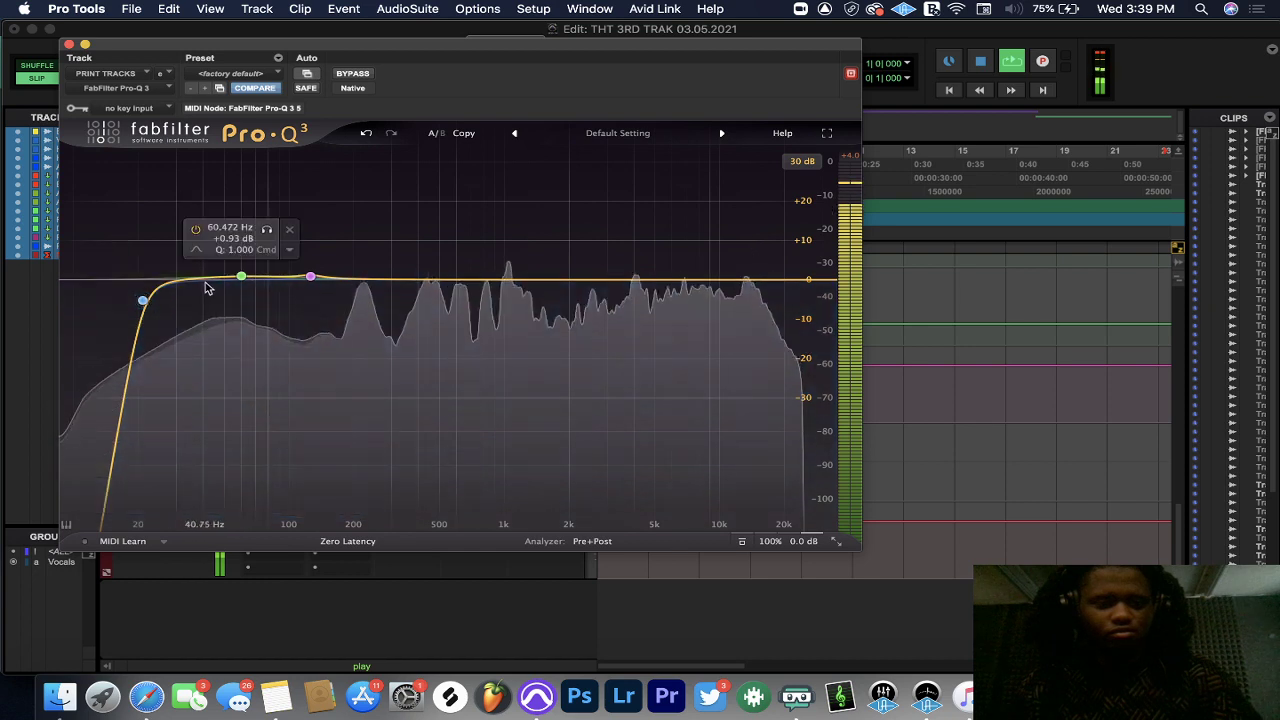
{"action": "left_click_drag", "start_coordinate": [203, 284], "coordinate": [225, 198]}
{"action": "left_click_drag", "start_coordinate": [263, 469], "coordinate": [254, 511]}
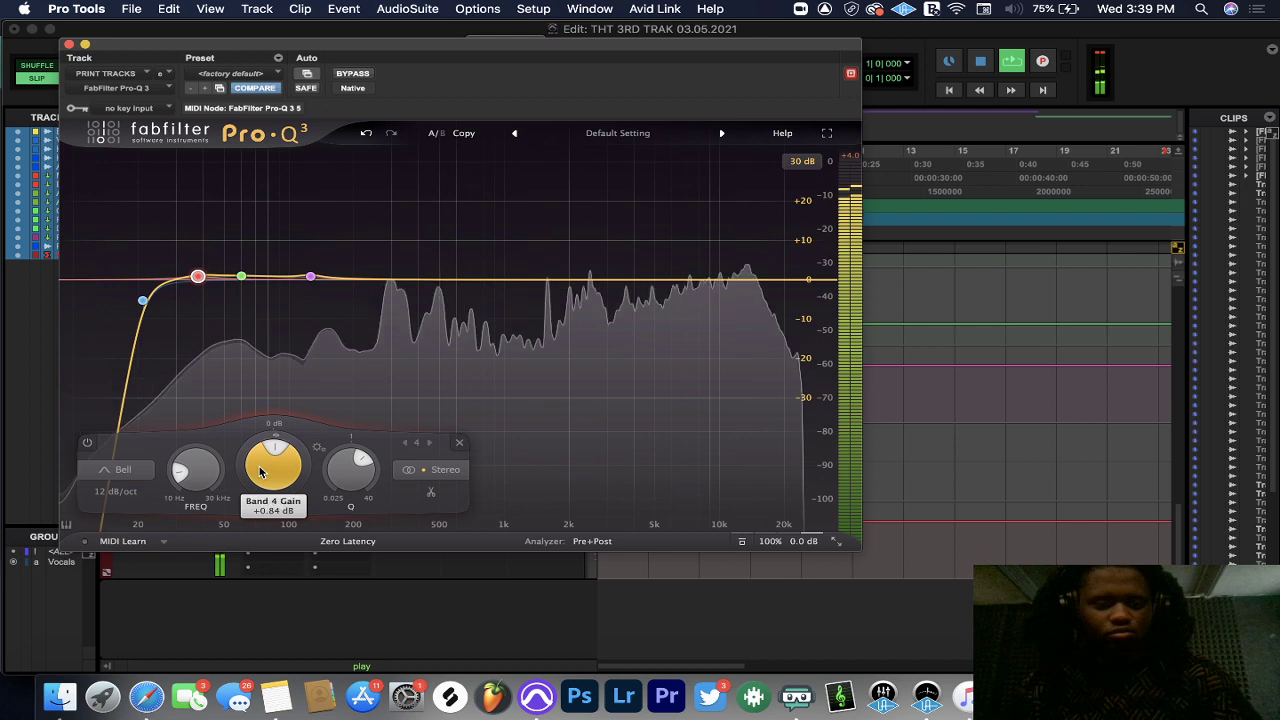
{"action": "left_click_drag", "start_coordinate": [260, 472], "coordinate": [261, 474]}
- Add a fifth bell band at about 273 Hz with a Q of about 3.4 and set its gain to +1.00 dB
{"action": "left_click_drag", "start_coordinate": [340, 284], "coordinate": [405, 190]}
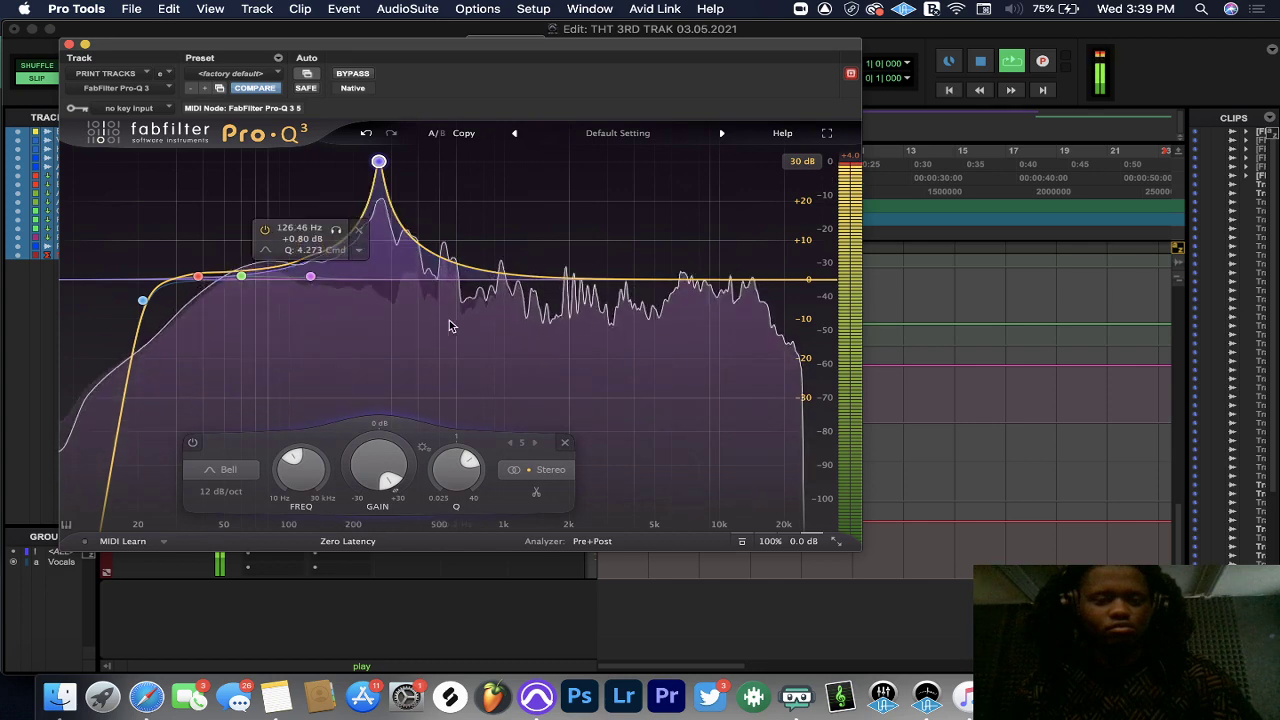
{"action": "left_click_drag", "start_coordinate": [399, 192], "coordinate": [407, 193]}
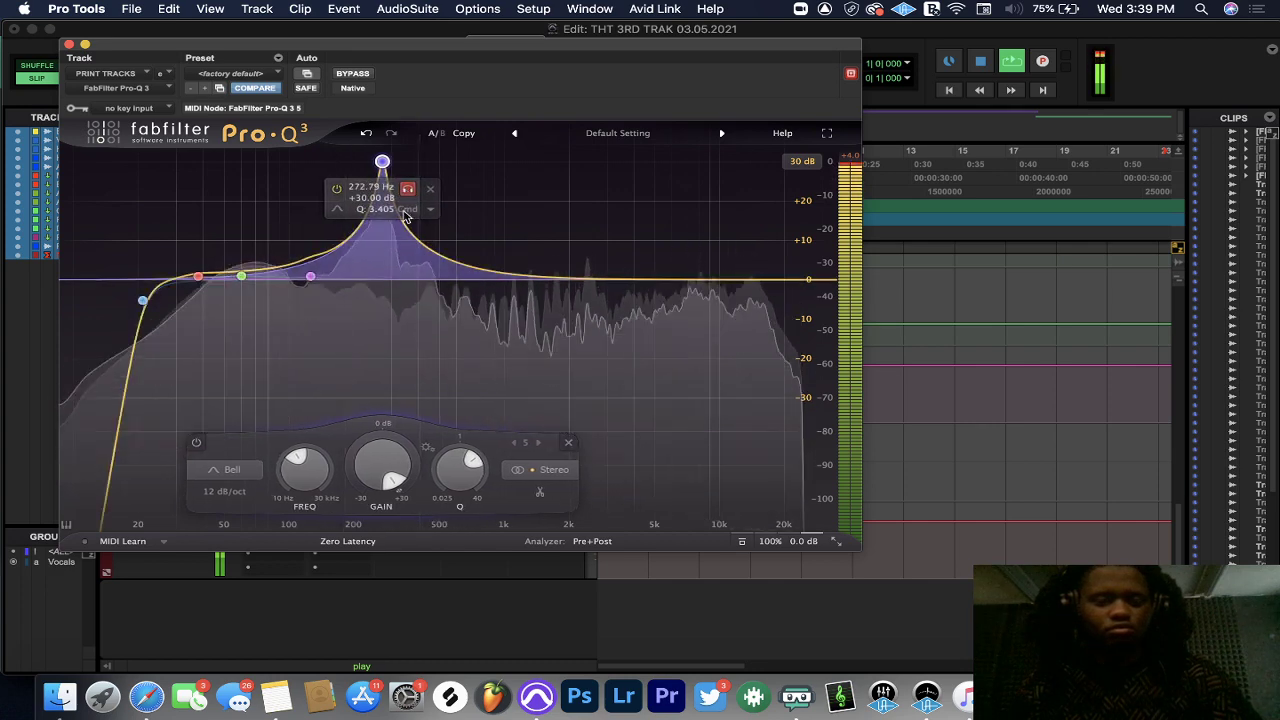
{"action": "left_click_drag", "start_coordinate": [381, 462], "coordinate": [310, 552]}
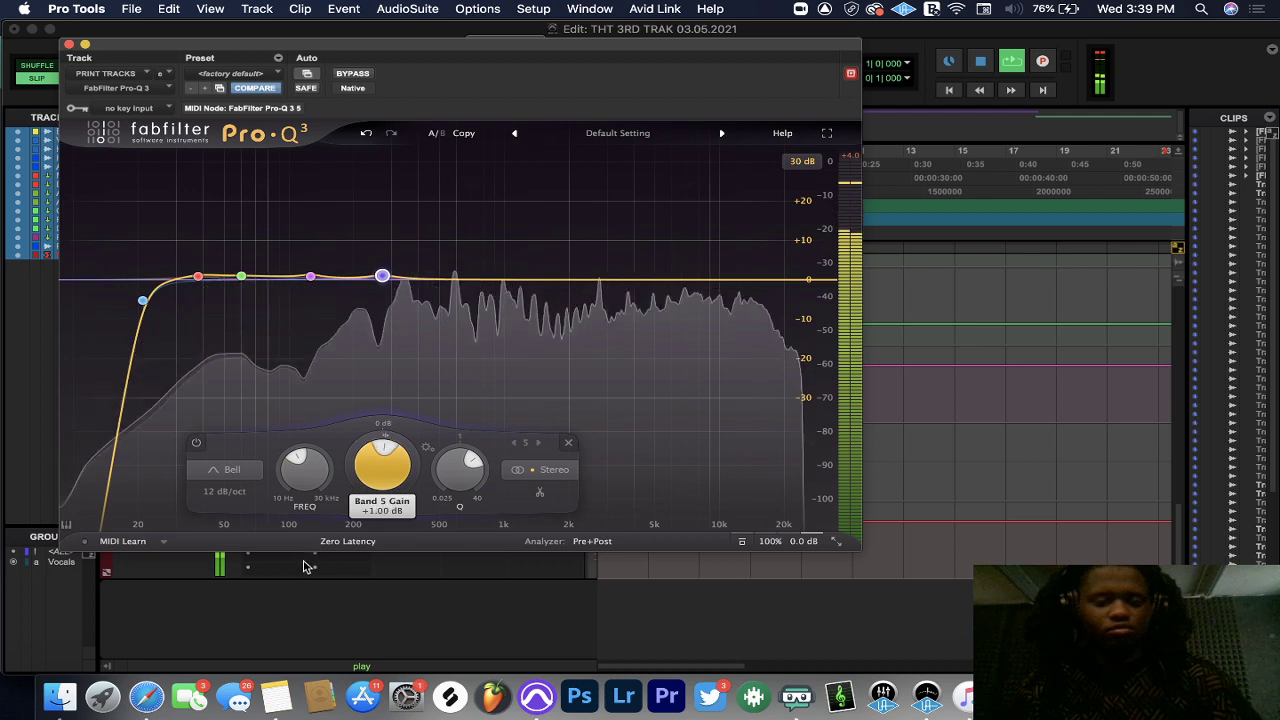
- Add a sixth bell band at about 557 Hz with a gain of -1.00 dB and a Q of about 4.75
{"action": "left_click_drag", "start_coordinate": [416, 281], "coordinate": [474, 200]}
{"action": "left_click_drag", "start_coordinate": [450, 462], "coordinate": [405, 535]}
{"action": "mouse_move", "coordinate": [528, 451]}
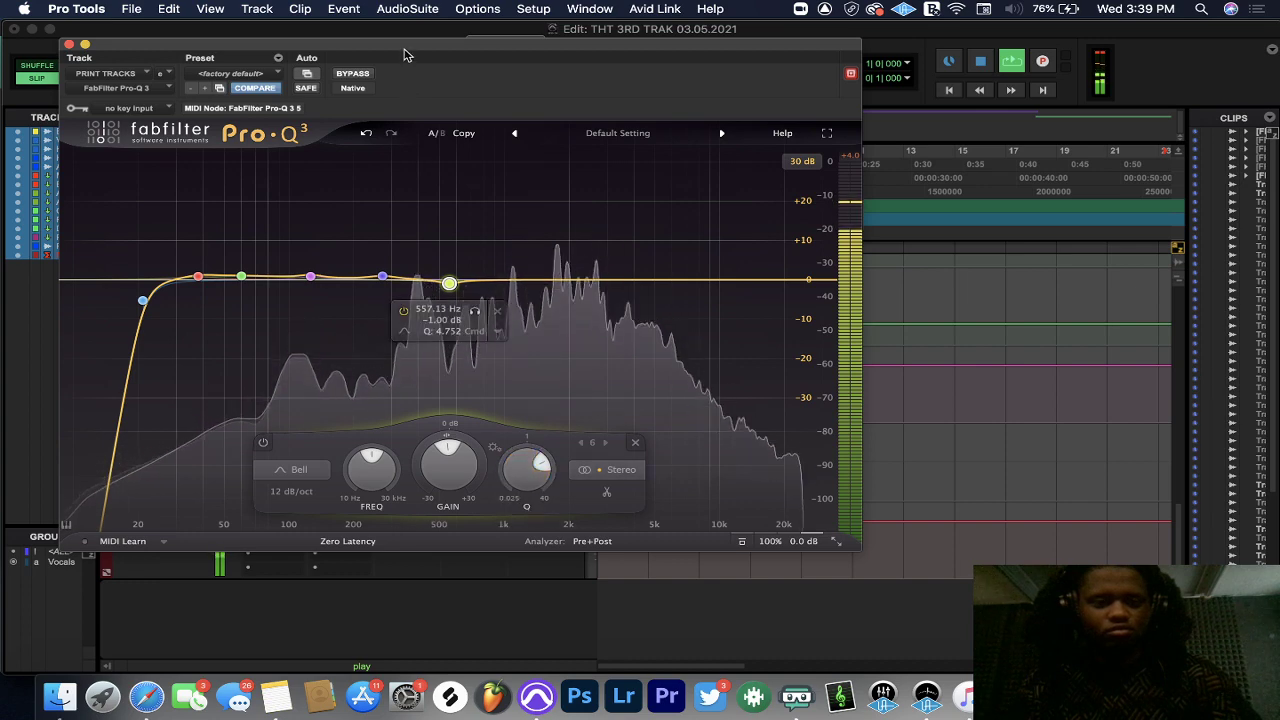
- Move the Pro-Q 3 window aside, restart playback from bar 9 and bring the window back into full view
{"action": "left_click_drag", "start_coordinate": [405, 55], "coordinate": [173, 79]}
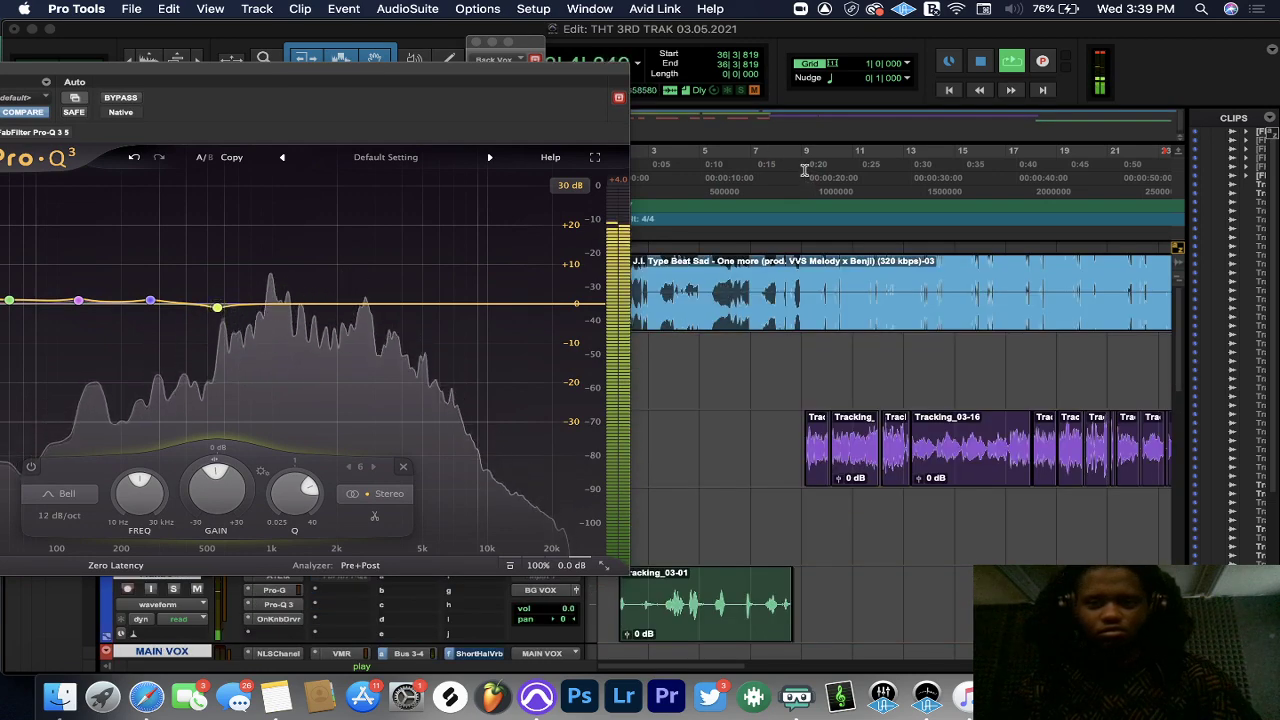
{"action": "left_click", "coordinate": [804, 170]}
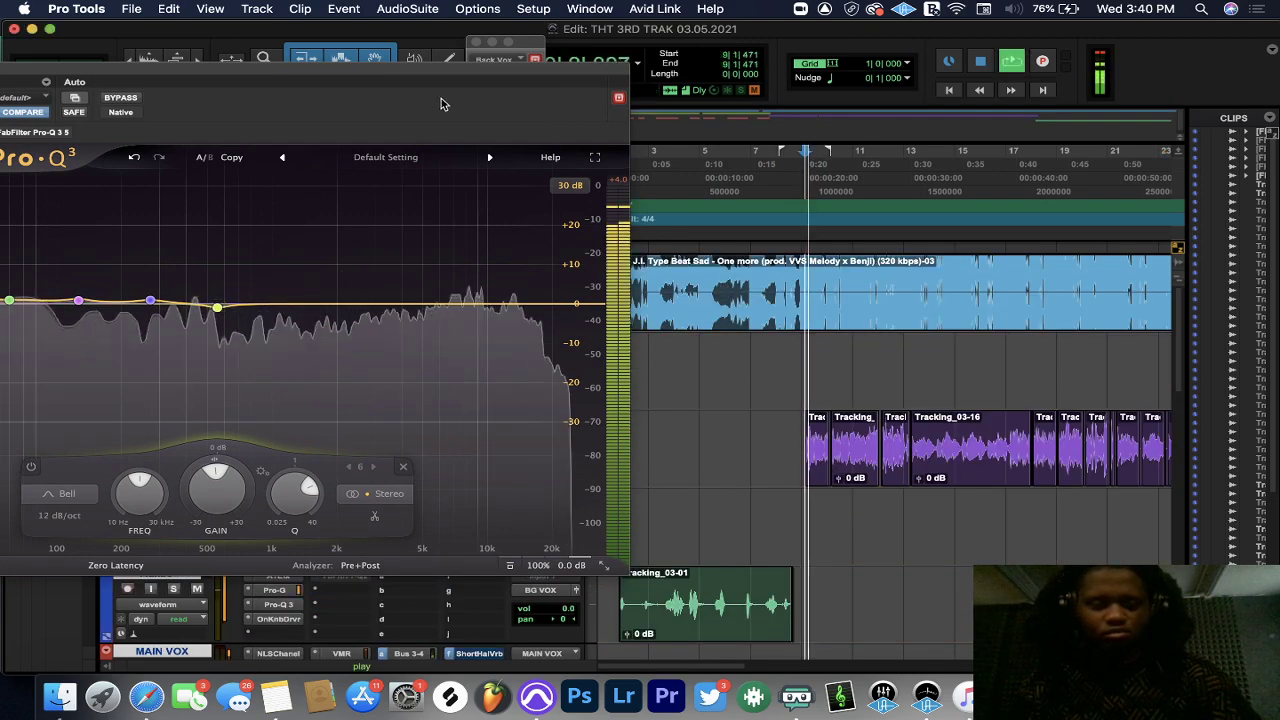
{"action": "left_click_drag", "start_coordinate": [363, 66], "coordinate": [543, 23]}
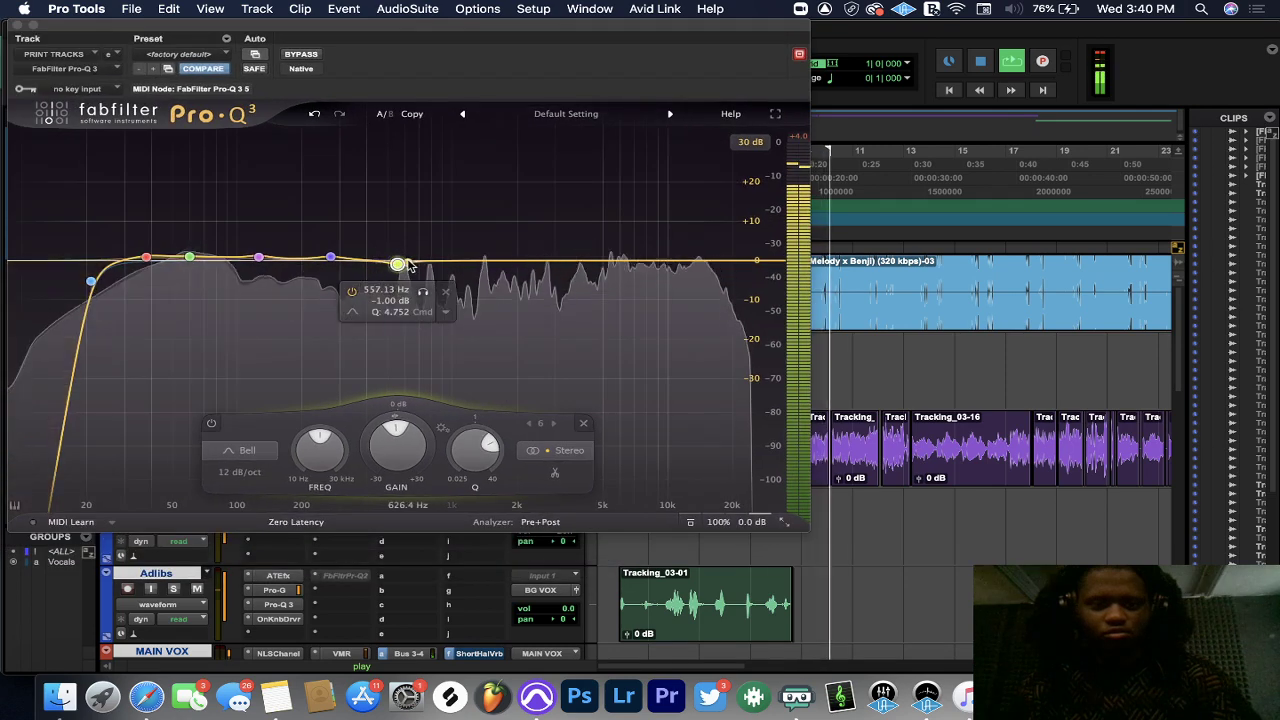
- Add a seventh bell band at about 1059 Hz with +0.96 dB gain and an eighth just under 200 Hz at about +1 dB with a Q around 9.6
{"action": "left_click_drag", "start_coordinate": [414, 214], "coordinate": [489, 177]}
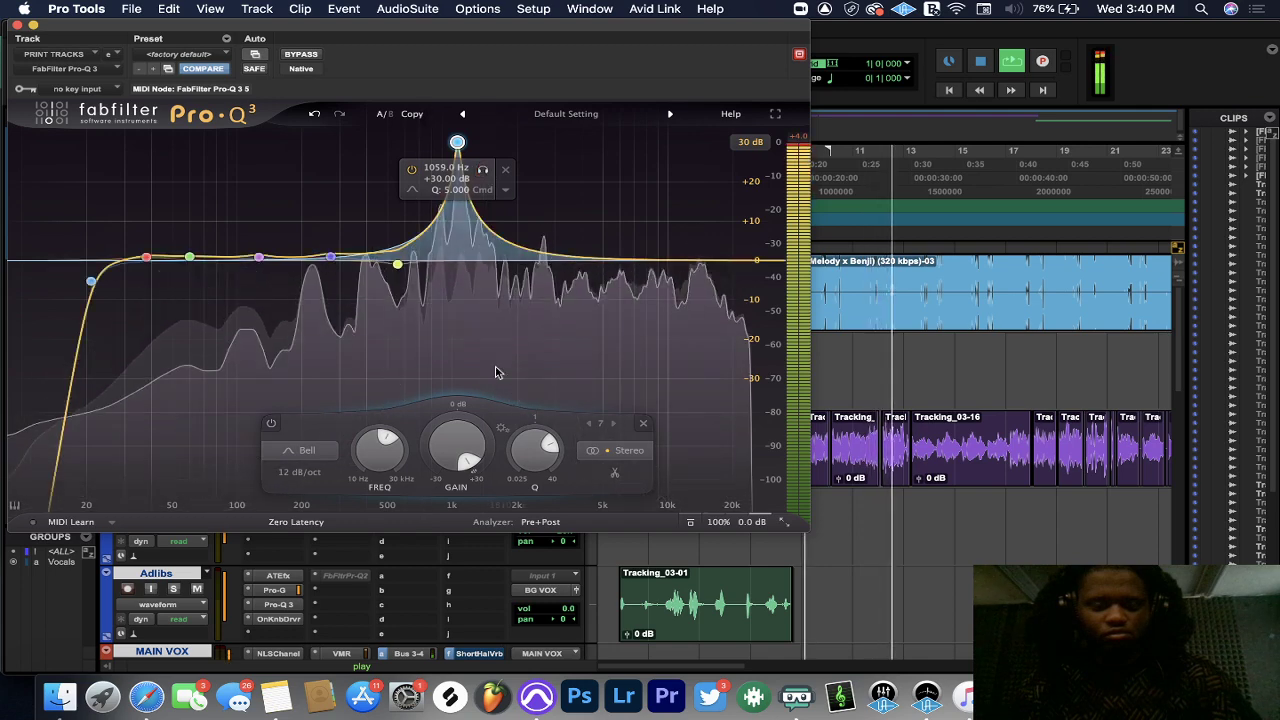
{"action": "left_click_drag", "start_coordinate": [457, 450], "coordinate": [333, 484]}
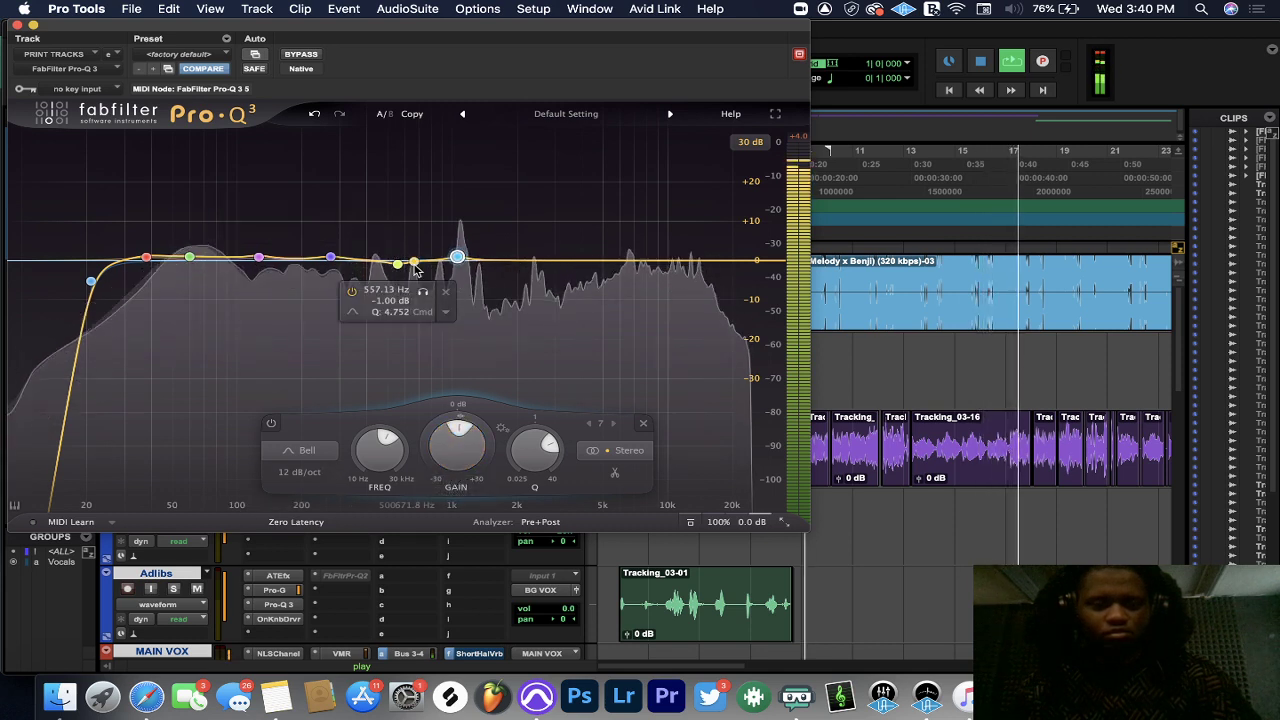
{"action": "left_click_drag", "start_coordinate": [418, 270], "coordinate": [320, 230]}
{"action": "left_click_drag", "start_coordinate": [368, 455], "coordinate": [366, 442]}
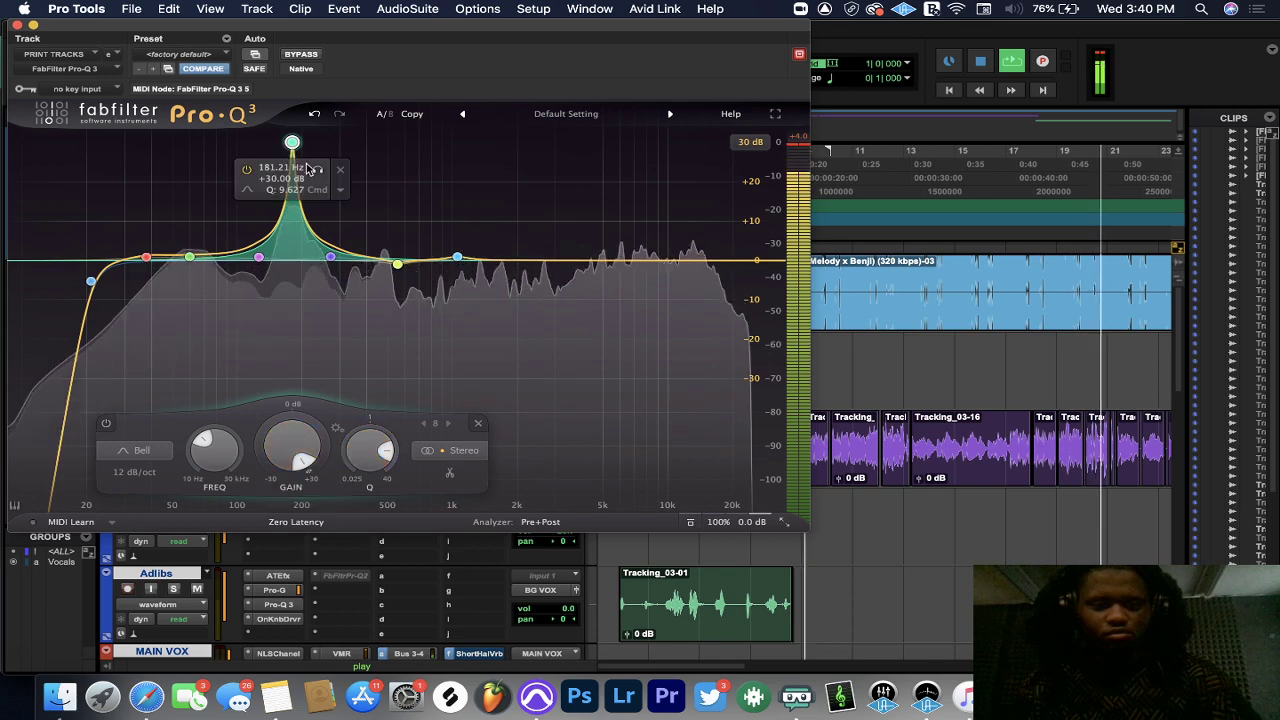
{"action": "left_click_drag", "start_coordinate": [307, 167], "coordinate": [321, 173]}
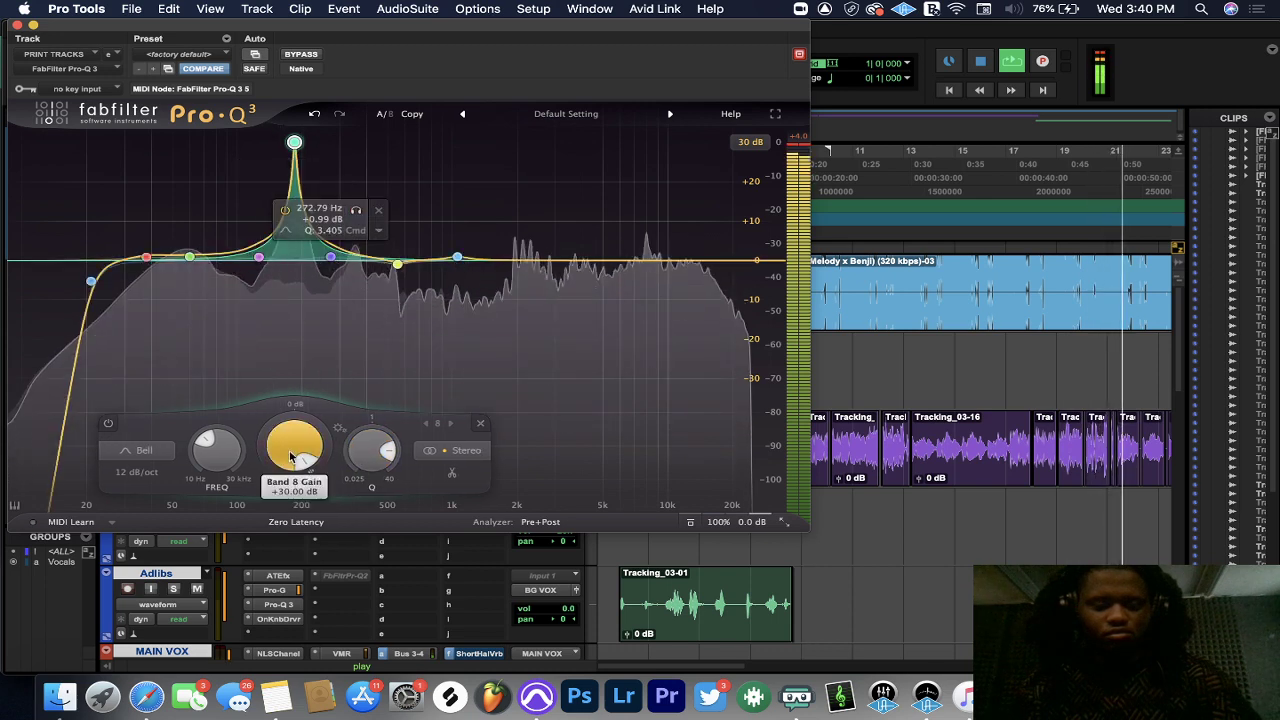
{"action": "left_click_drag", "start_coordinate": [295, 450], "coordinate": [224, 536]}
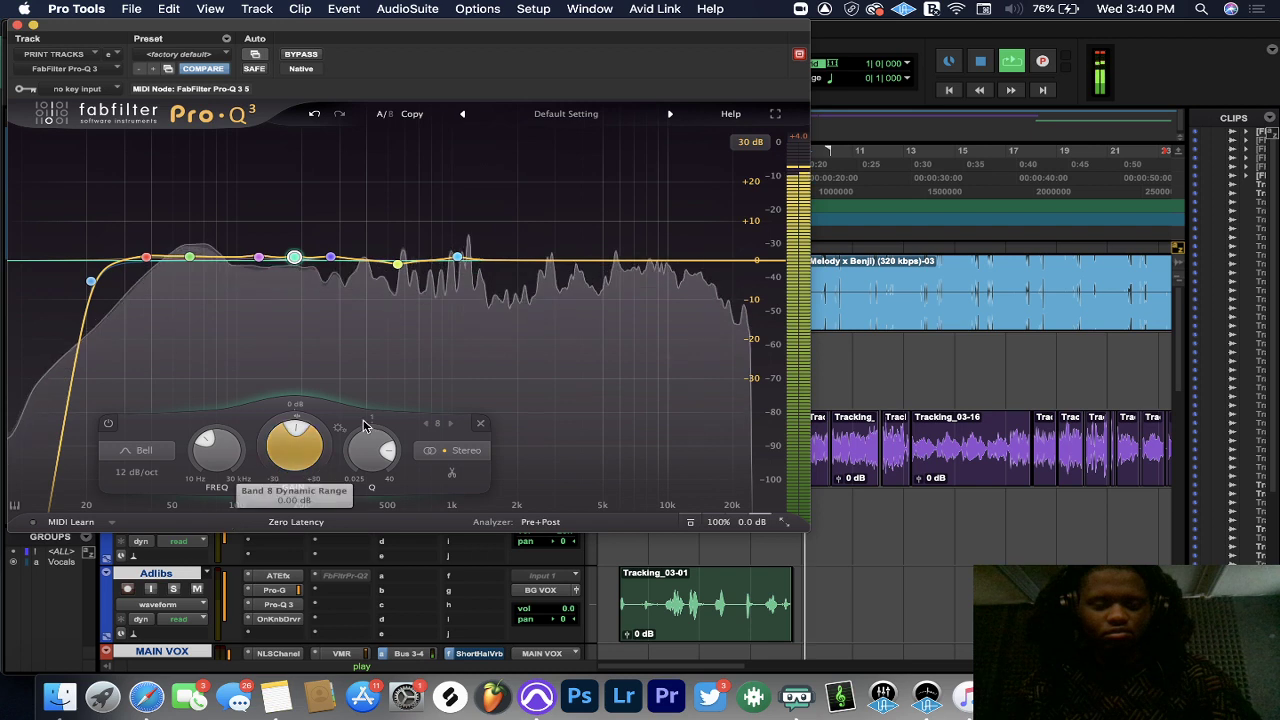
- Add a ninth bell band at about 1930 Hz with a Q of 5 and set its gain to about -0.89 dB
{"action": "mouse_move", "coordinate": [447, 243]}
{"action": "left_click_drag", "start_coordinate": [469, 258], "coordinate": [545, 173]}
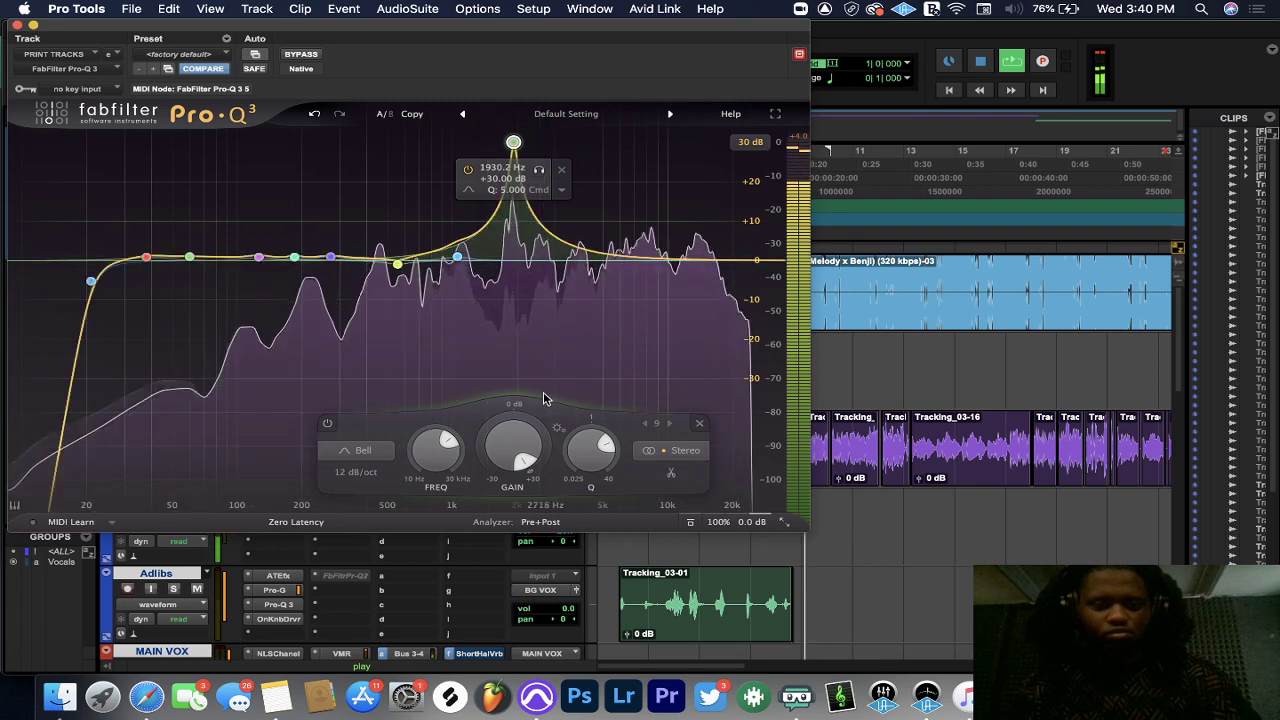
{"action": "left_click_drag", "start_coordinate": [514, 448], "coordinate": [488, 495]}
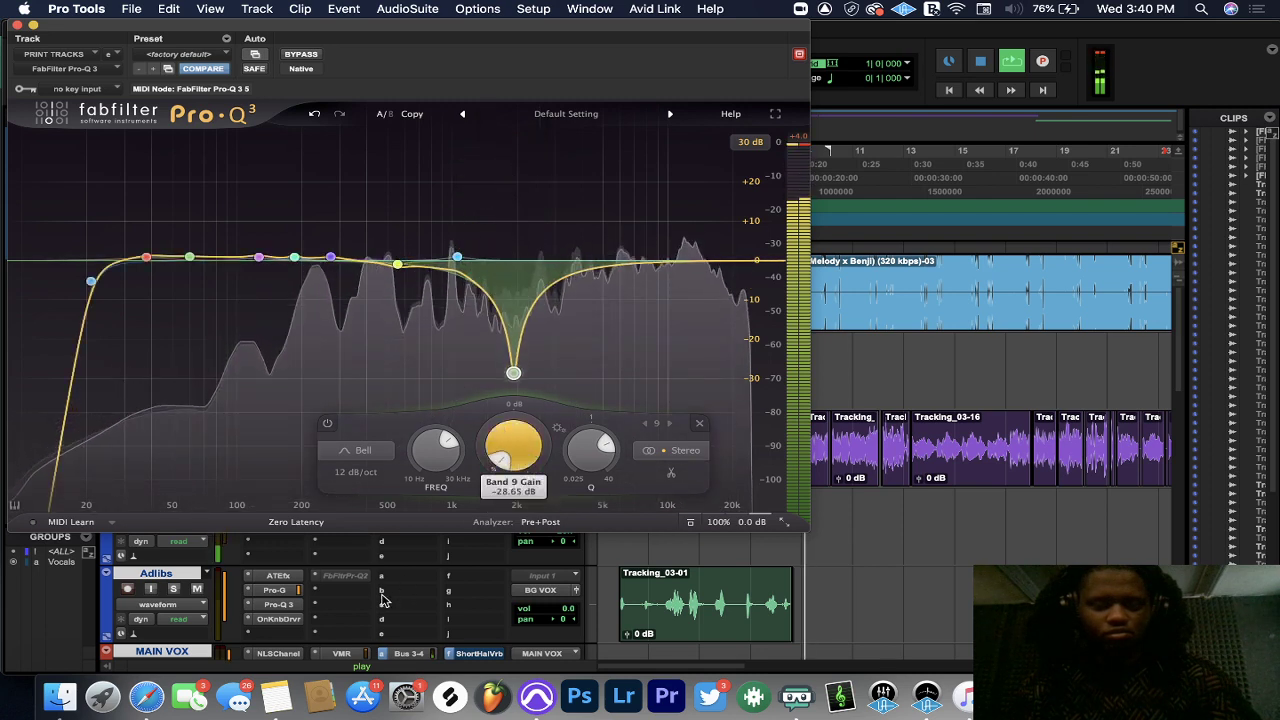
{"action": "left_click_drag", "start_coordinate": [385, 594], "coordinate": [400, 565]}
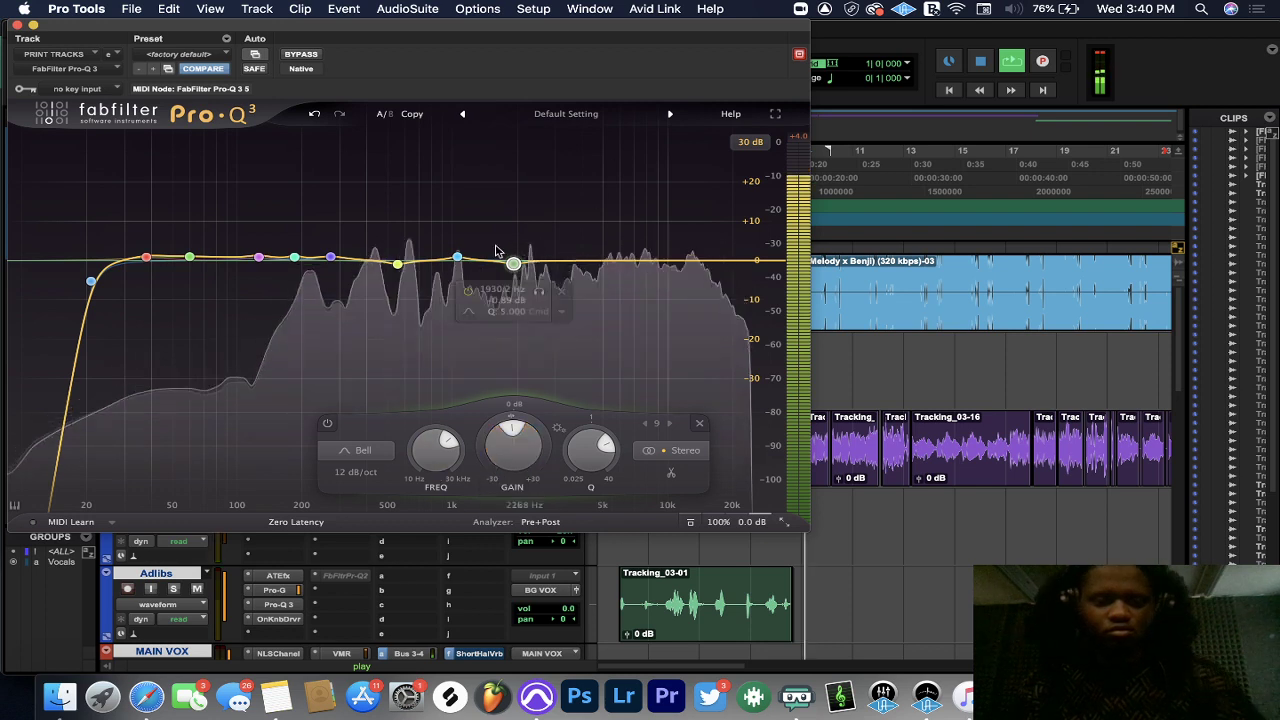
- Add a tenth bell band at about 3074 Hz with -0.99 dB gain and Q 6.269, and an eleventh between 5 and 10 kHz at about +1.02 dB
{"action": "left_click_drag", "start_coordinate": [537, 262], "coordinate": [557, 182]}
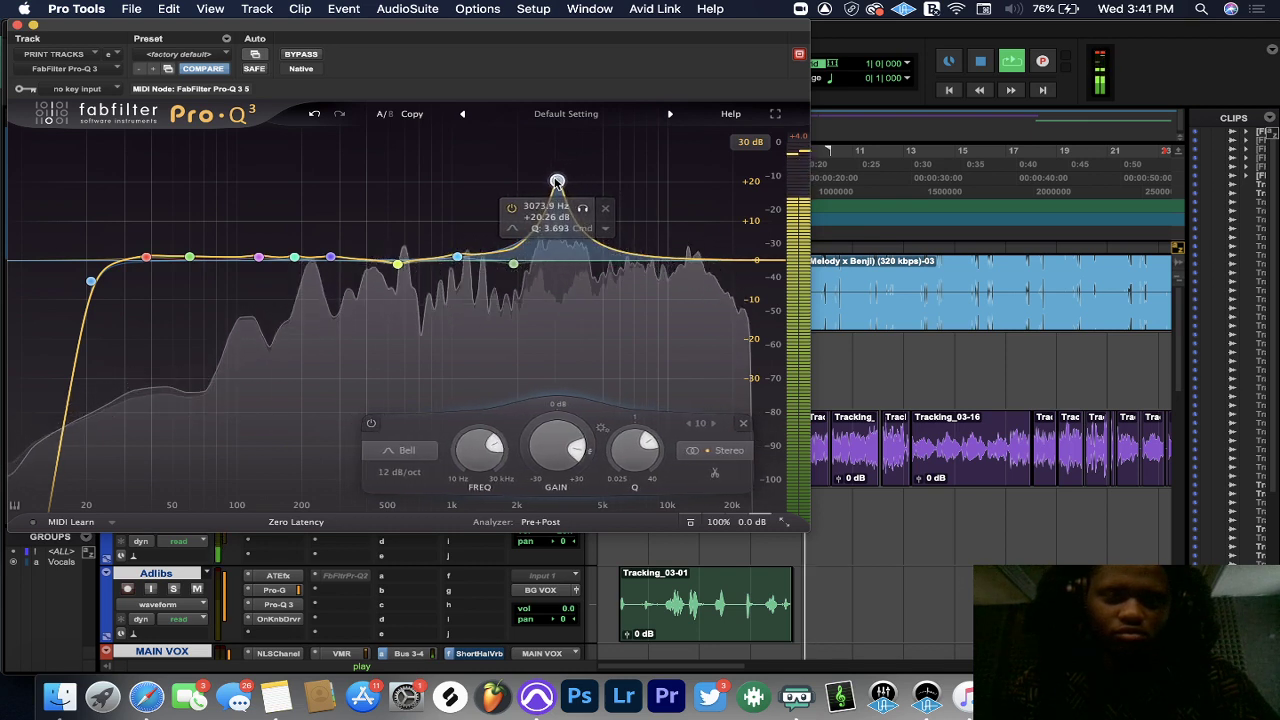
{"action": "mouse_move", "coordinate": [546, 451]}
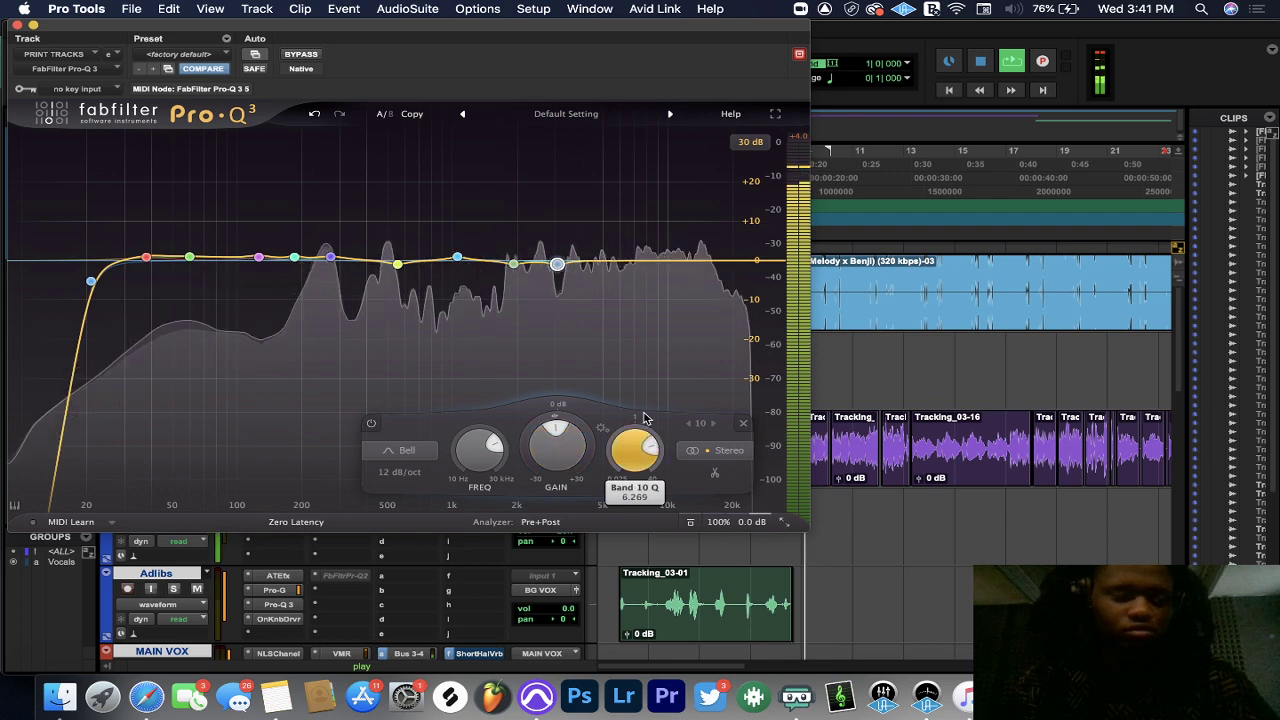
{"action": "left_click_drag", "start_coordinate": [604, 250], "coordinate": [635, 149]}
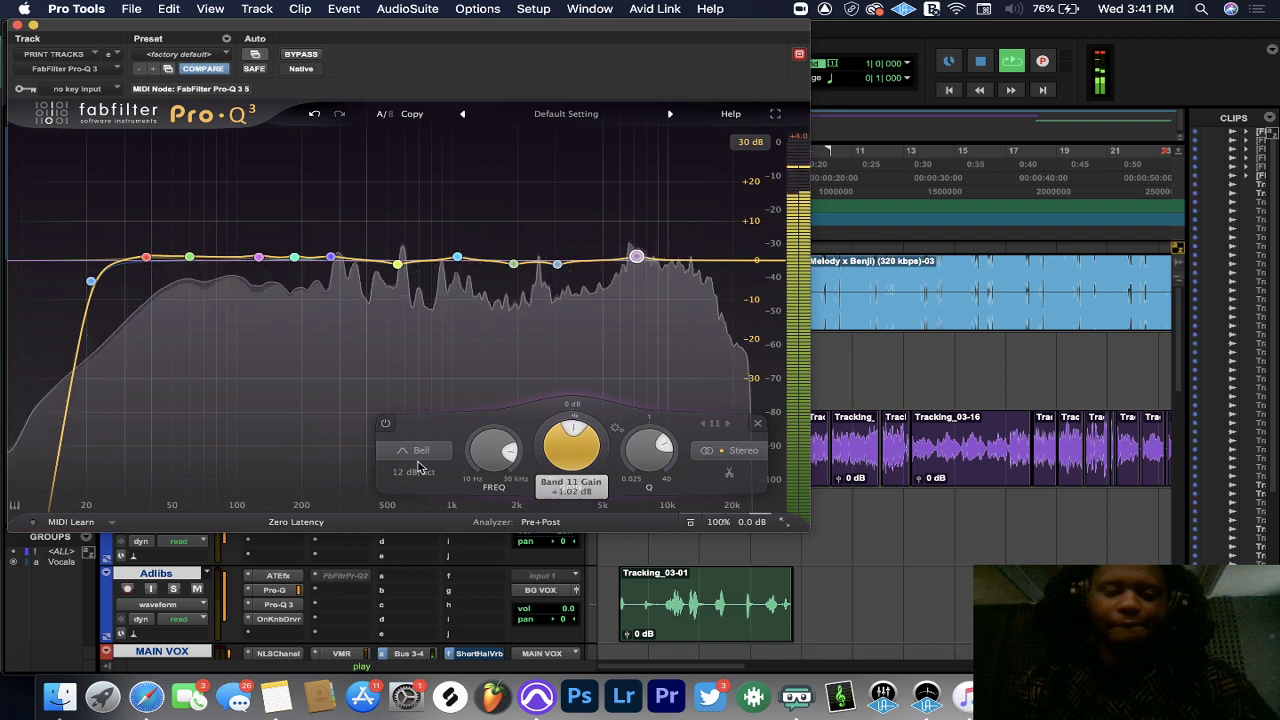
- Add a twelfth bell band just below 100 Hz with a Q of 40 and set its gain to about -1 dB
{"action": "left_click_drag", "start_coordinate": [225, 264], "coordinate": [238, 63]}
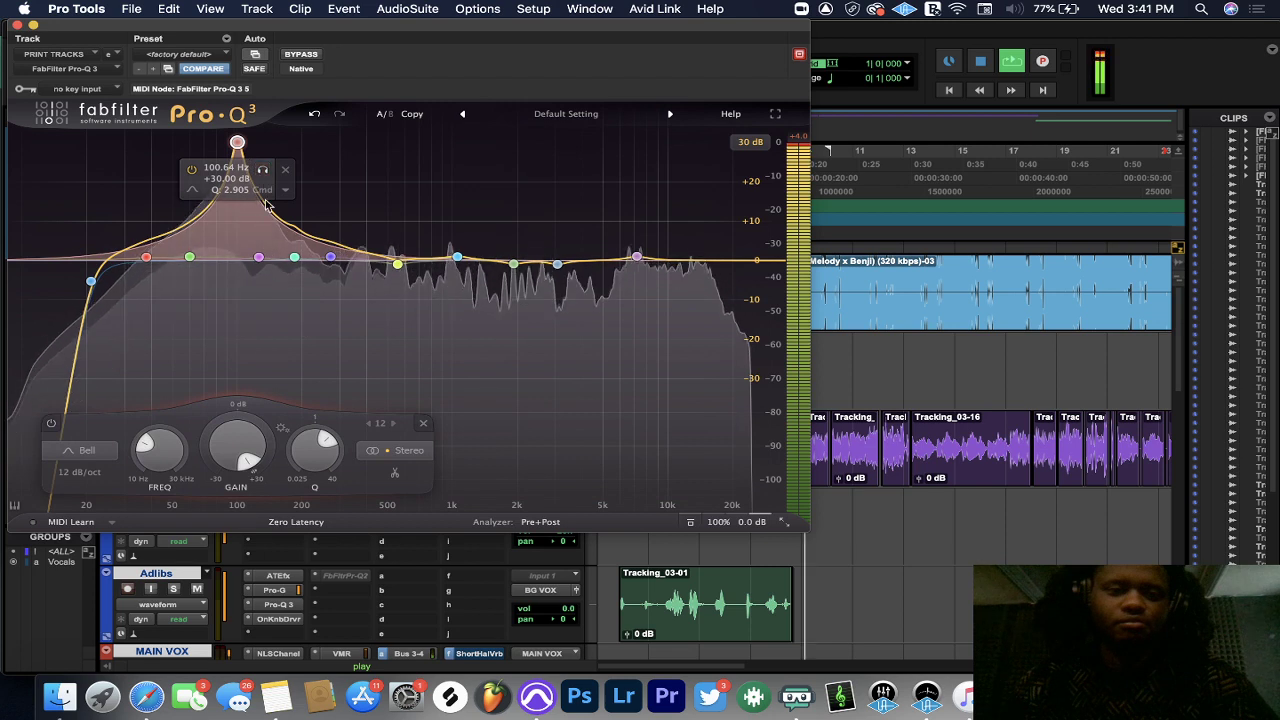
{"action": "scroll", "coordinate": [268, 205], "scroll_direction": "up", "scroll_amount": 10}
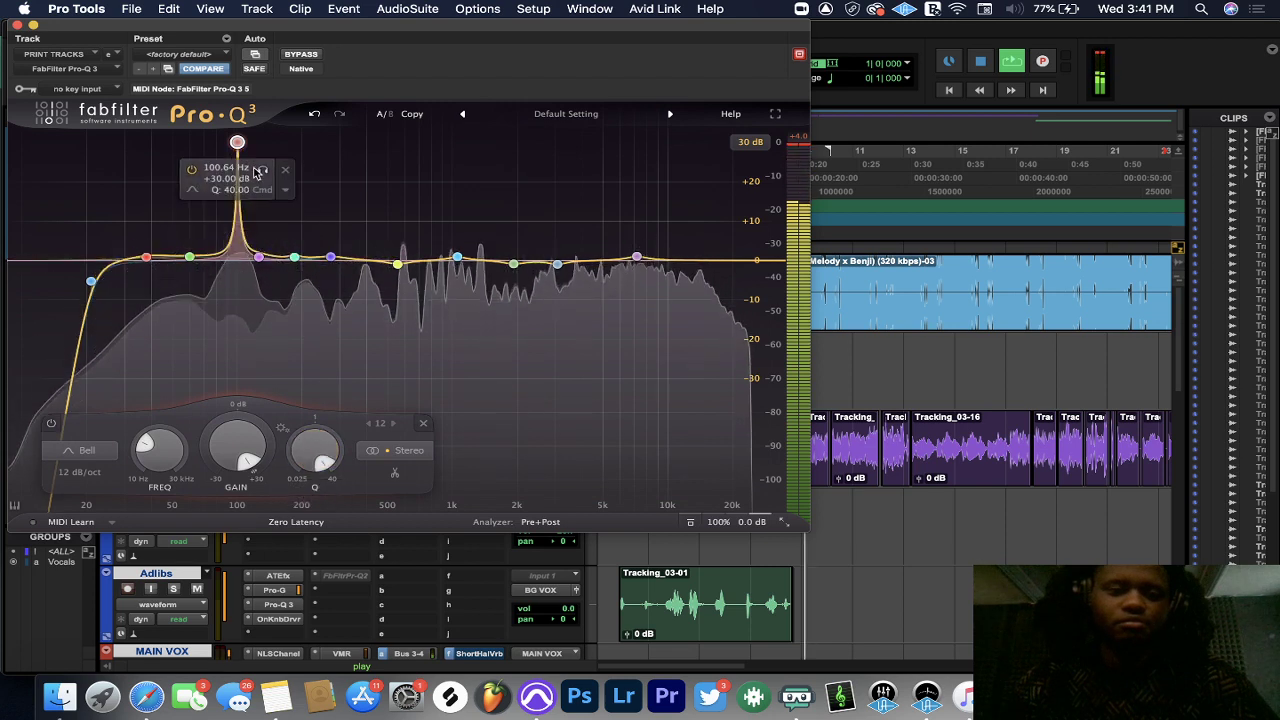
{"action": "left_click_drag", "start_coordinate": [262, 170], "coordinate": [262, 170]}
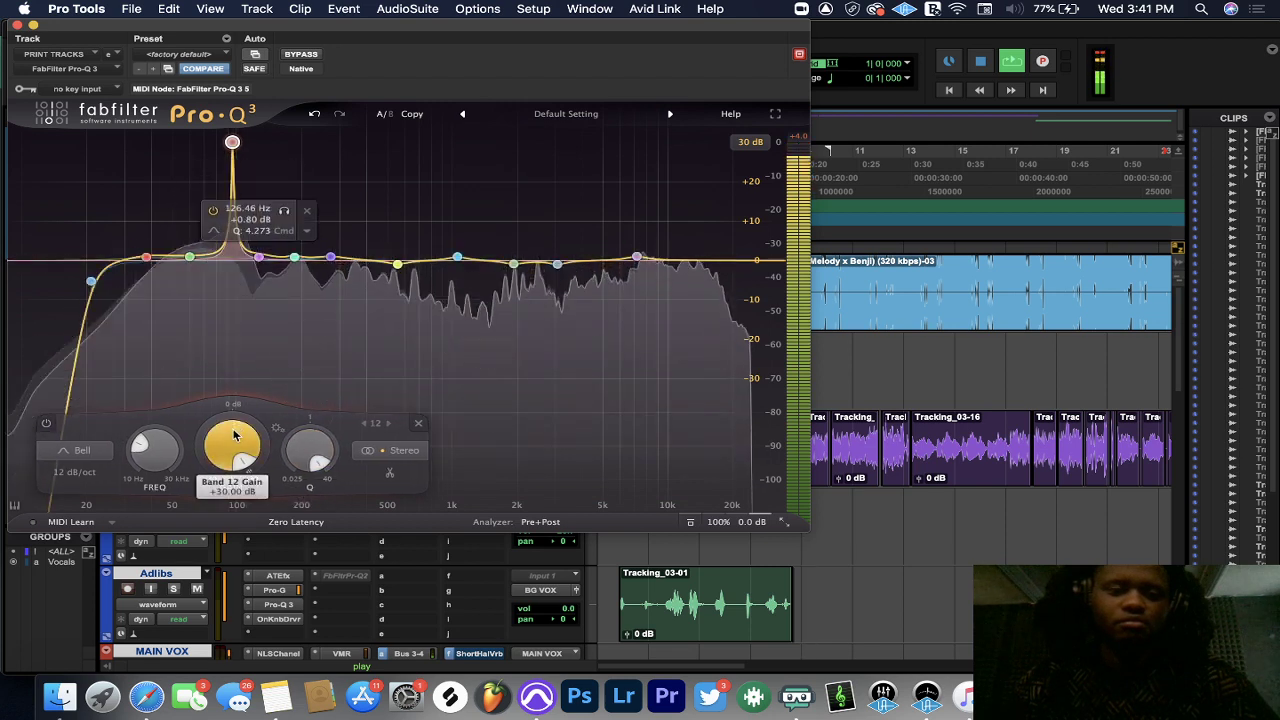
{"action": "left_click_drag", "start_coordinate": [227, 472], "coordinate": [173, 592]}
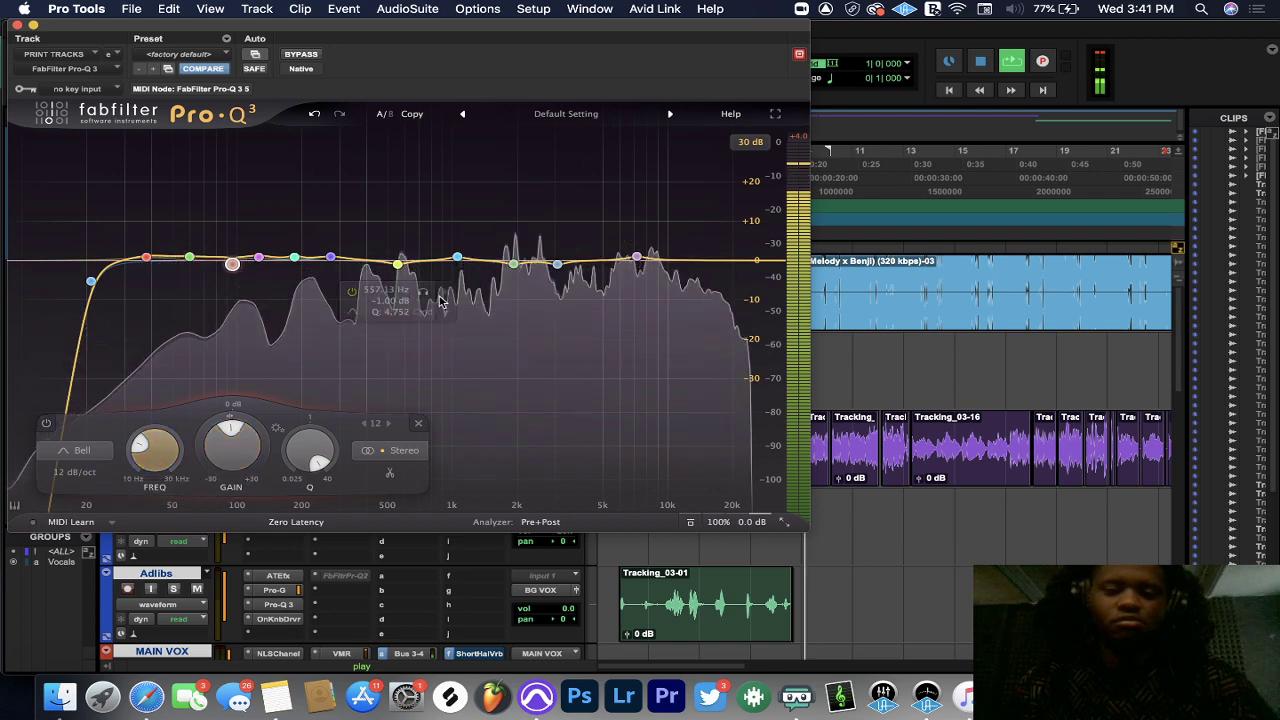
- Add a thirteenth band slightly above 10 kHz, change its shape to High Shelf and reduce it to a slight boost
{"action": "left_click_drag", "start_coordinate": [590, 254], "coordinate": [690, 160]}
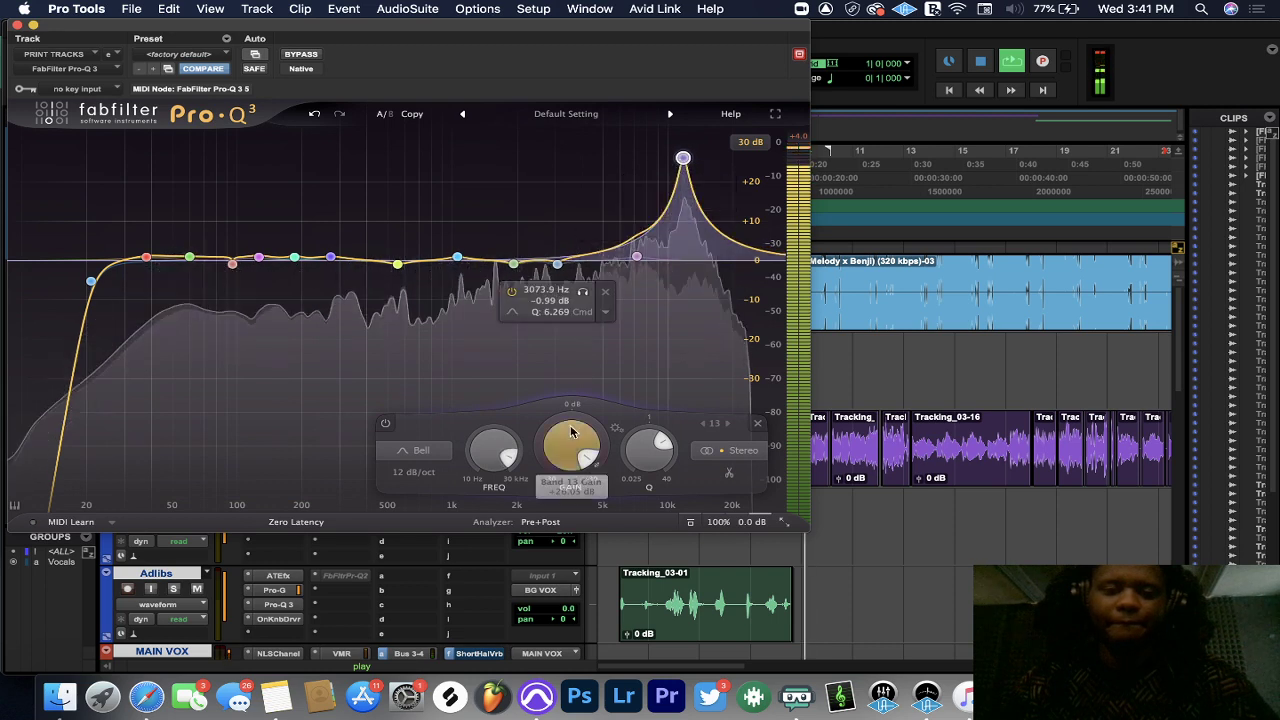
{"action": "left_click_drag", "start_coordinate": [562, 462], "coordinate": [557, 478]}
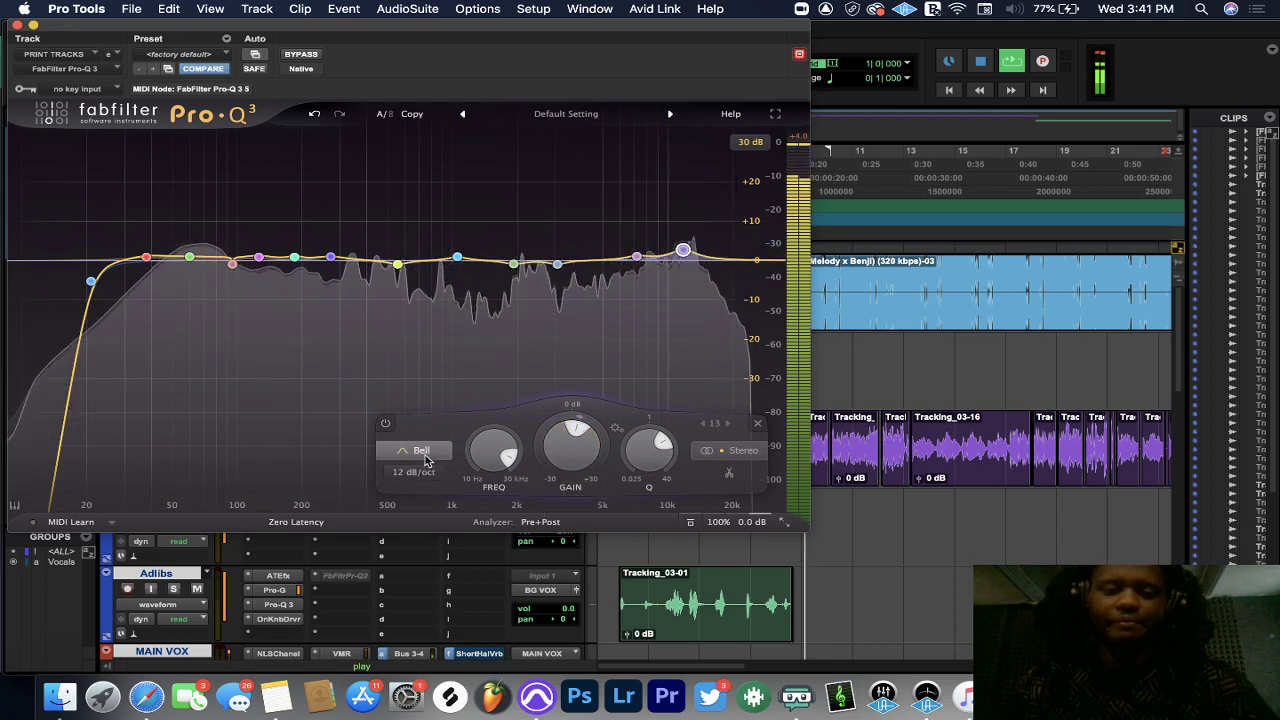
{"action": "left_click", "coordinate": [421, 450]}
{"action": "left_click", "coordinate": [421, 347]}
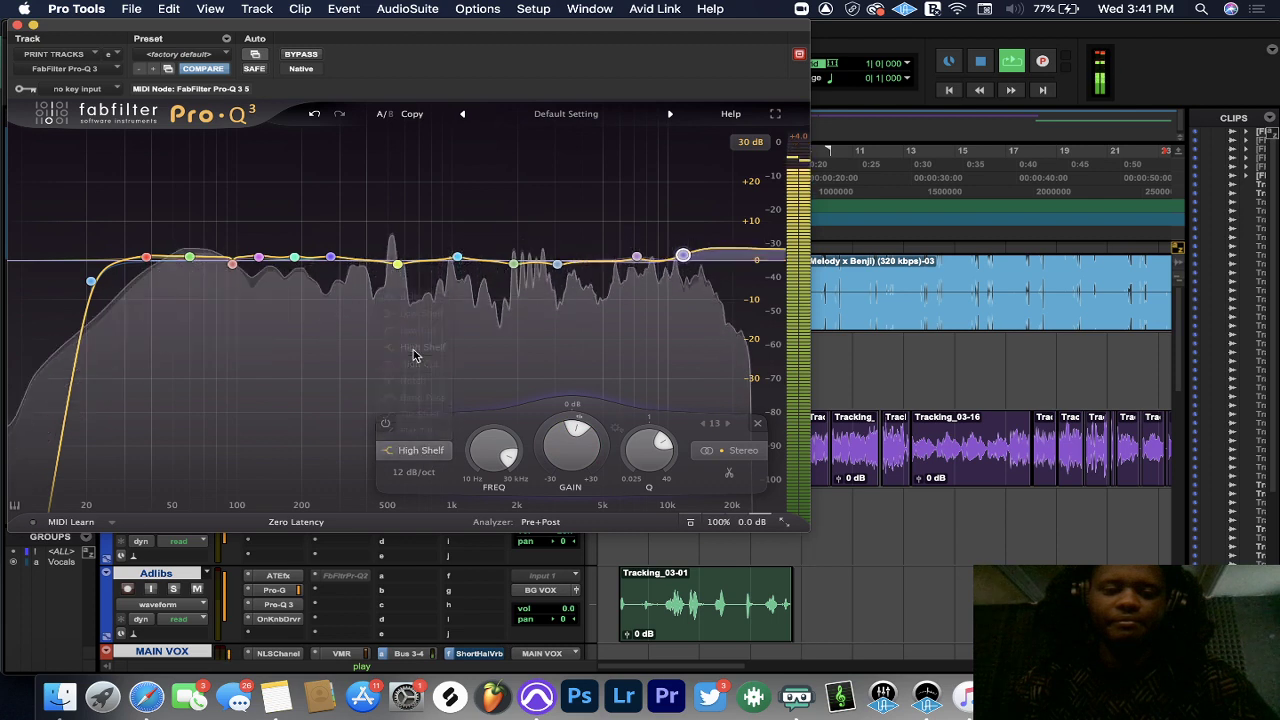
{"action": "left_click_drag", "start_coordinate": [631, 457], "coordinate": [548, 487]}
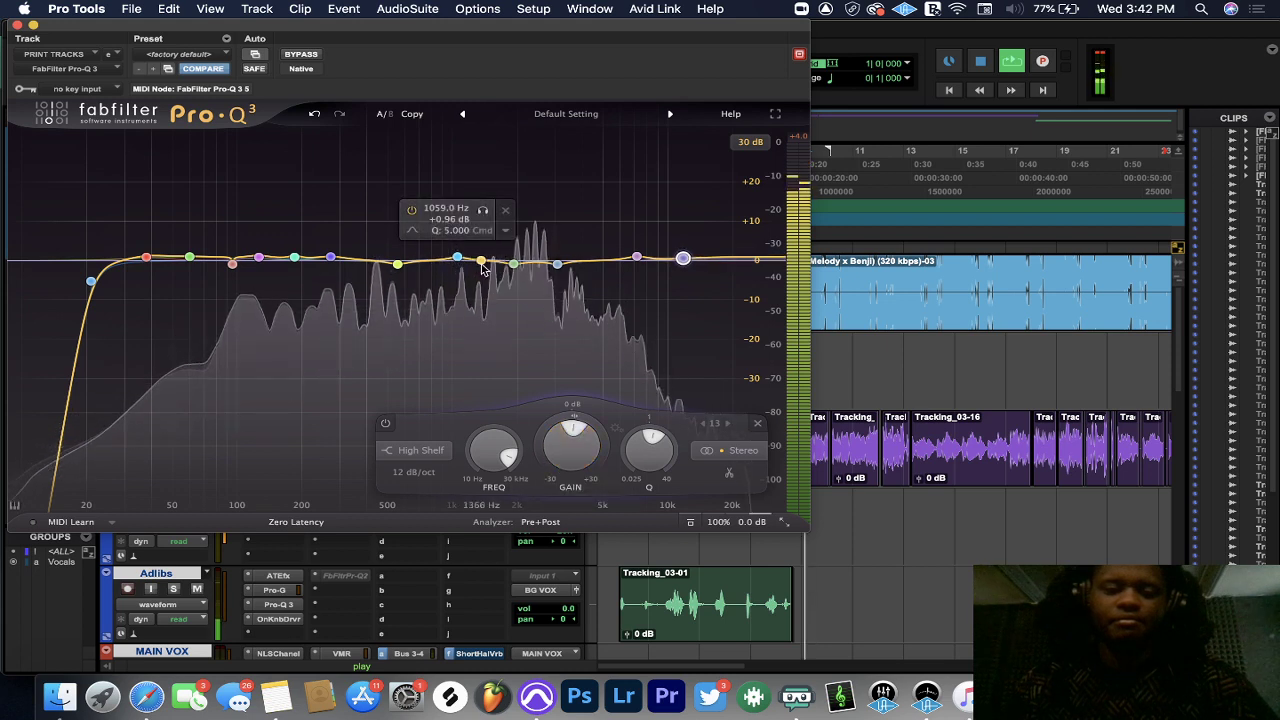
- Add a fourteenth bell band at about 1.5 kHz, narrow its Q to the maximum and set a cut of about -1 dB
{"action": "left_click_drag", "start_coordinate": [482, 263], "coordinate": [488, 148]}
{"action": "left_click_drag", "start_coordinate": [560, 450], "coordinate": [555, 340]}
{"action": "left_click_drag", "start_coordinate": [511, 178], "coordinate": [518, 200]}
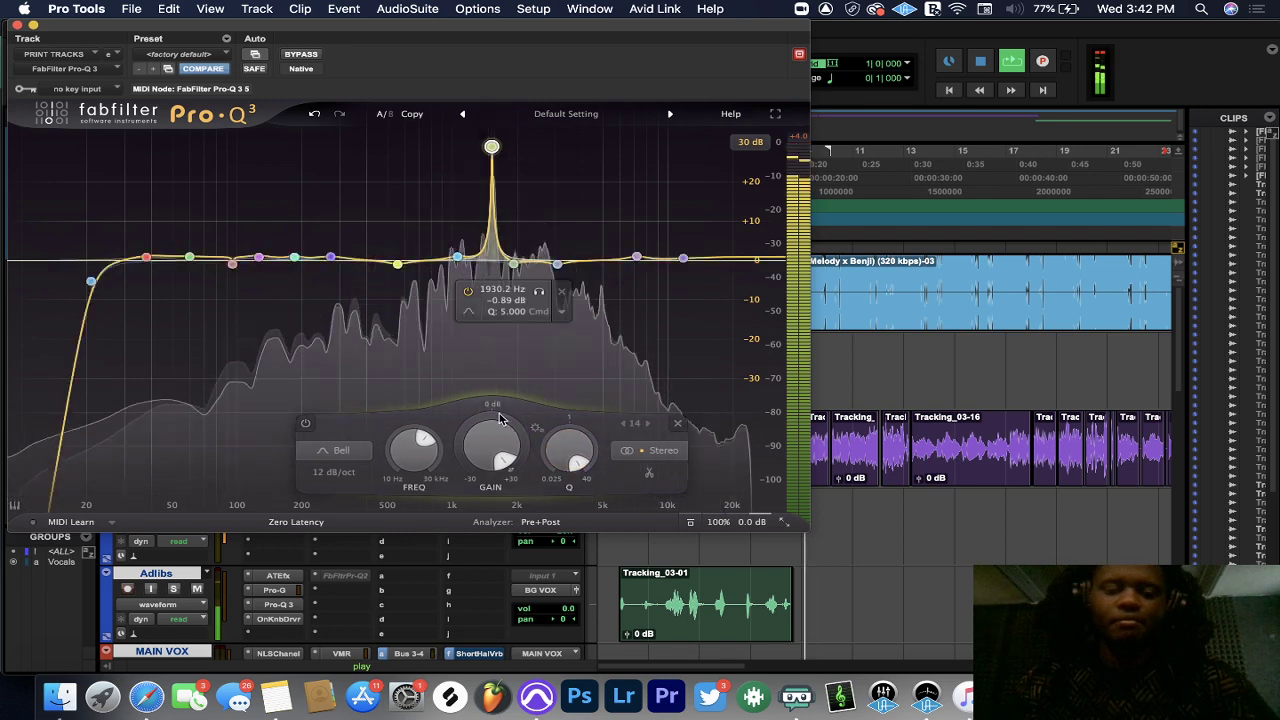
{"action": "left_click_drag", "start_coordinate": [491, 447], "coordinate": [407, 539]}
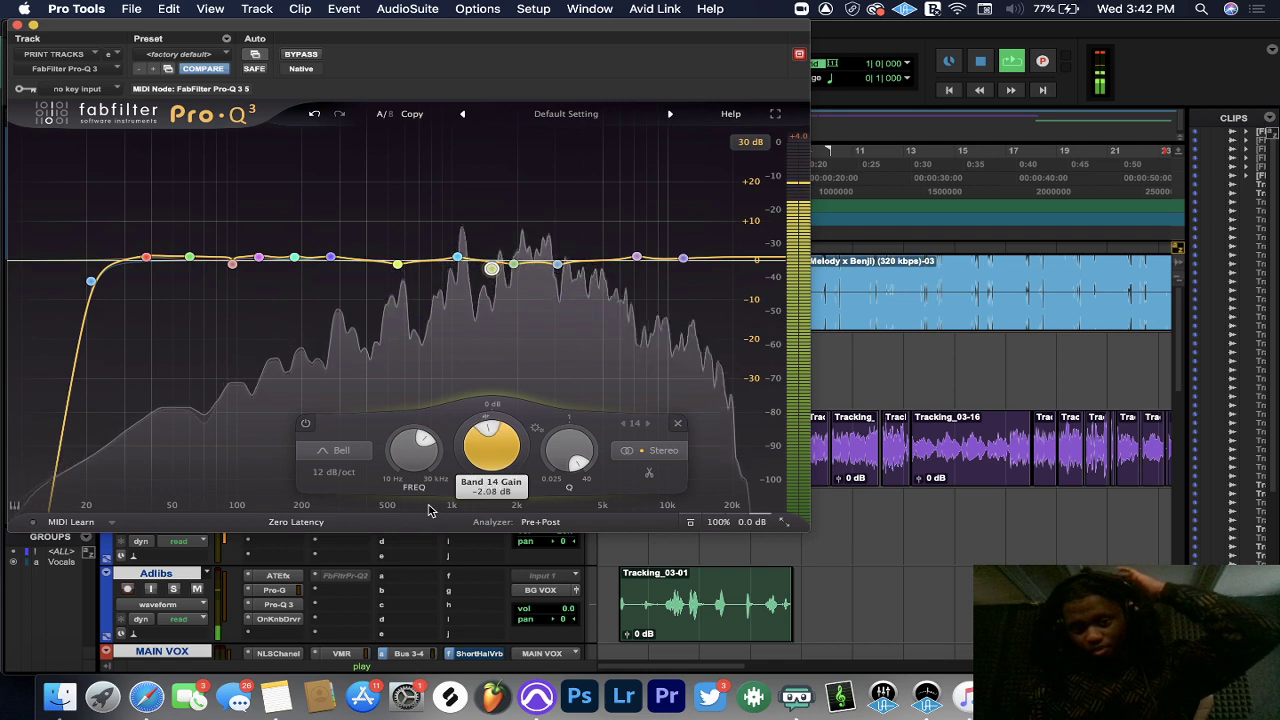
{"action": "left_click_drag", "start_coordinate": [437, 497], "coordinate": [447, 486]}
- Restart playback and add a fifteenth bell band just below 5 kHz with about +1 dB gain and a Q of about 7.55
{"action": "key", "text": "space"}
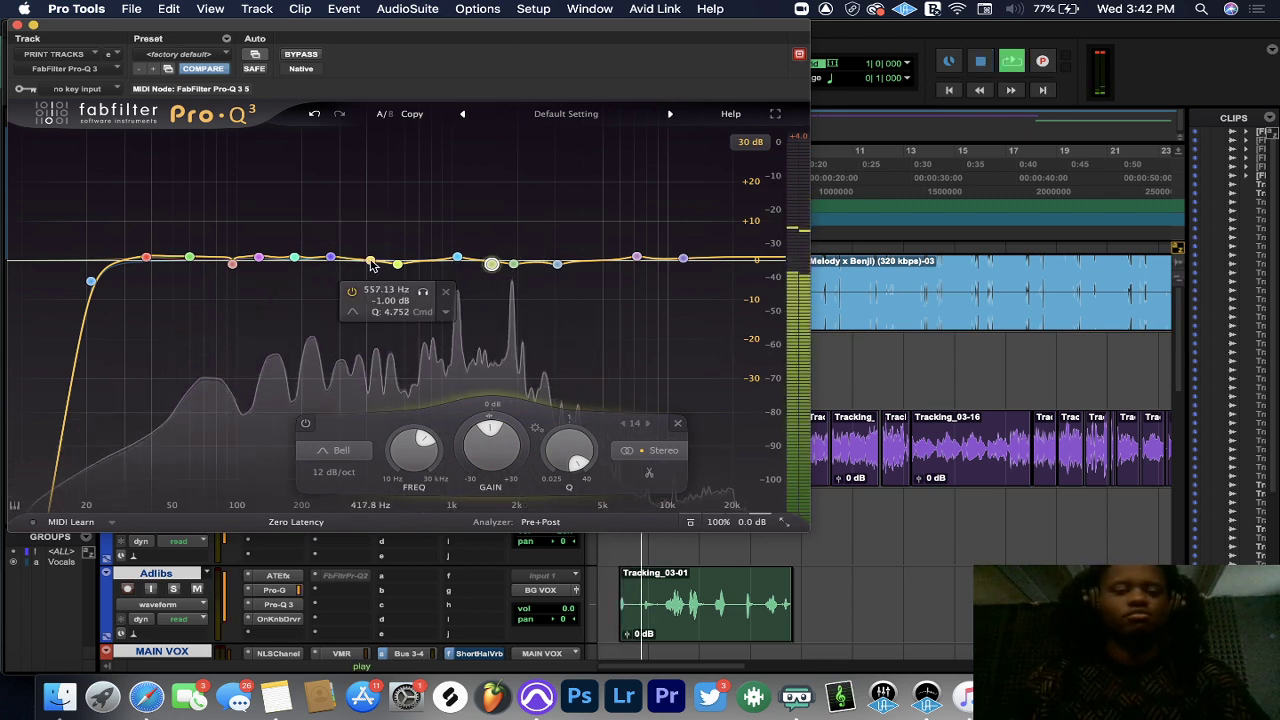
{"action": "left_click_drag", "start_coordinate": [370, 265], "coordinate": [601, 160]}
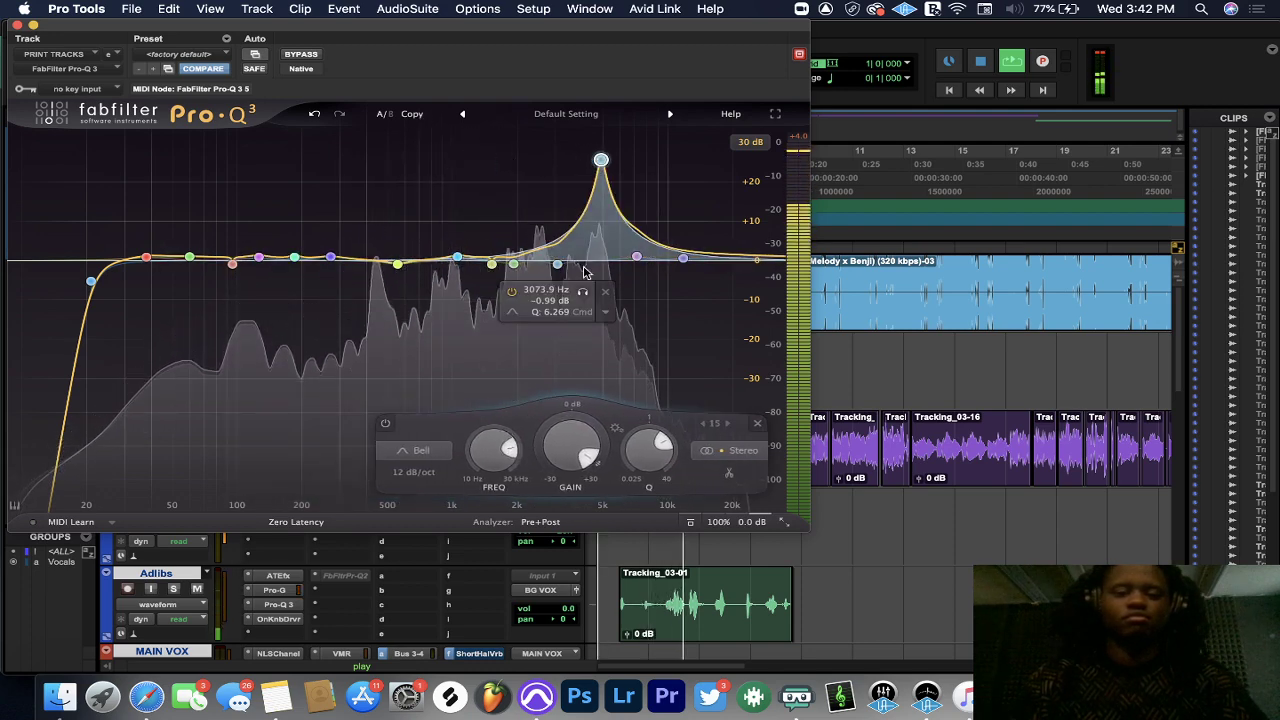
{"action": "left_click_drag", "start_coordinate": [645, 452], "coordinate": [594, 343]}
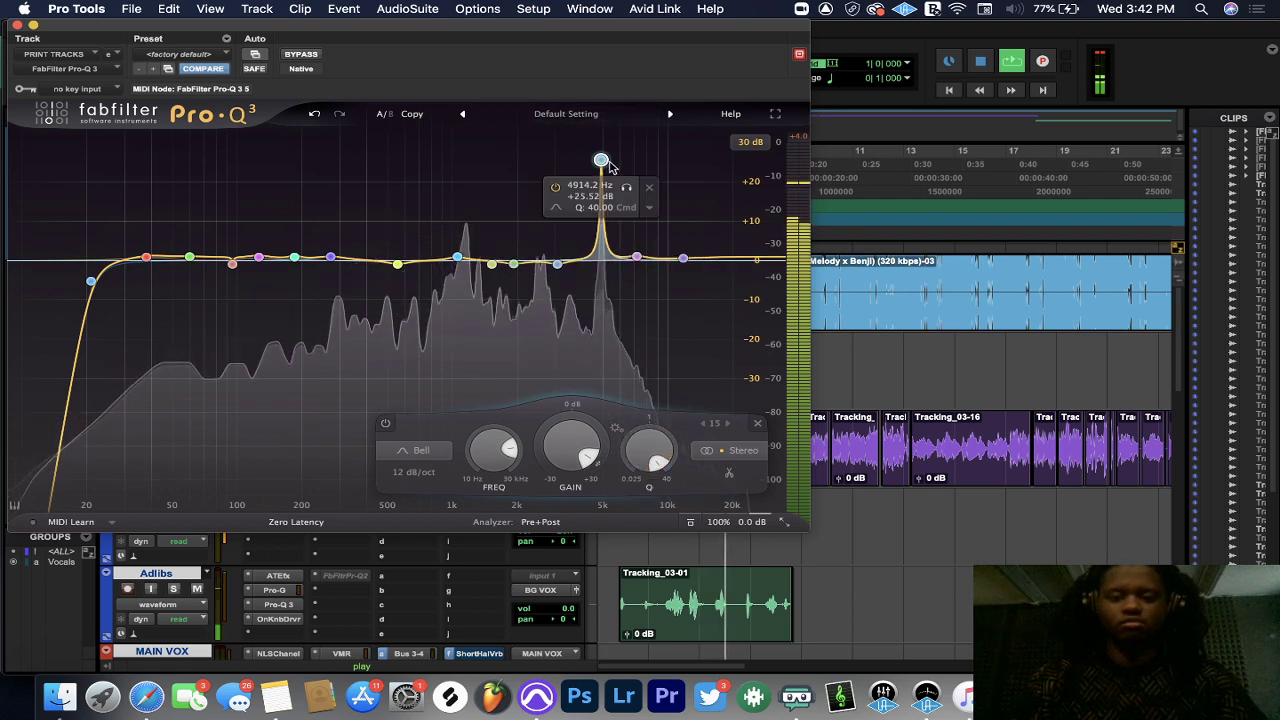
{"action": "left_click_drag", "start_coordinate": [601, 160], "coordinate": [596, 160]}
{"action": "left_click_drag", "start_coordinate": [573, 415], "coordinate": [520, 540]}
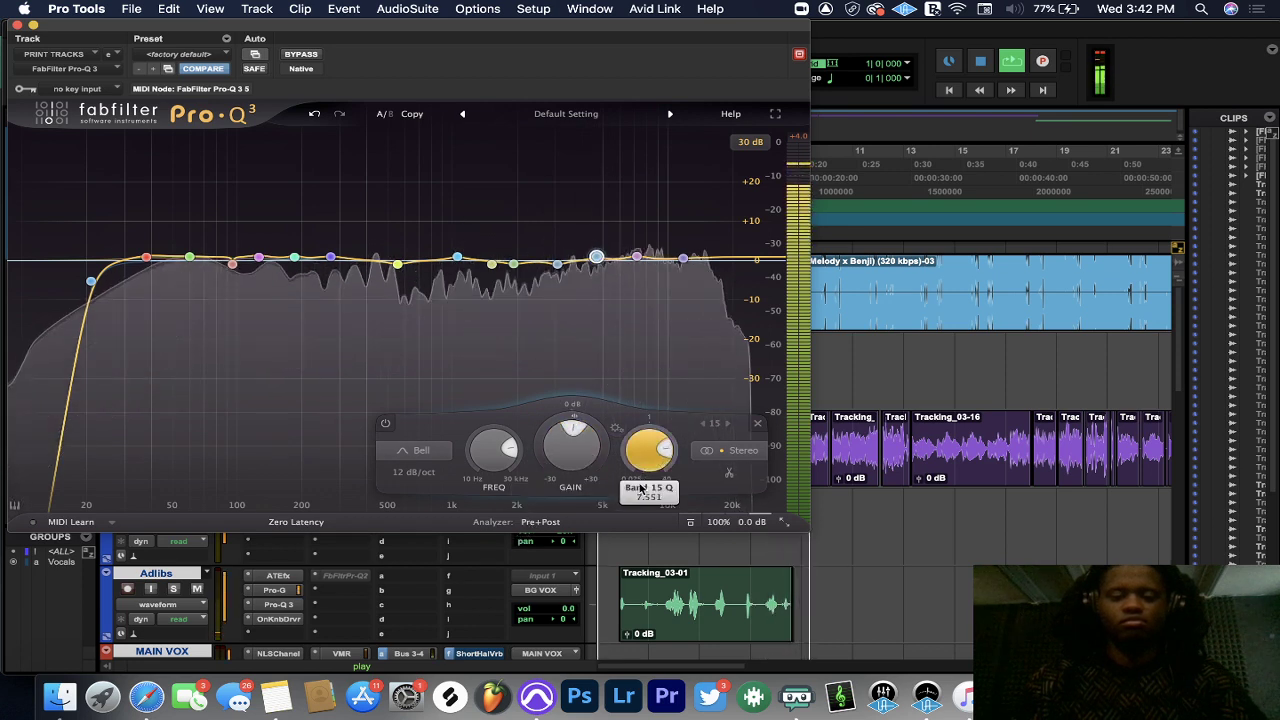
- Close the EQ window and insert the multichannel iZotope Ozone 9 plug-in in slot F of the PRINT TRACKS track
{"action": "left_click", "coordinate": [14, 24]}
{"action": "scroll", "coordinate": [260, 372], "scroll_direction": "down", "scroll_amount": 10}
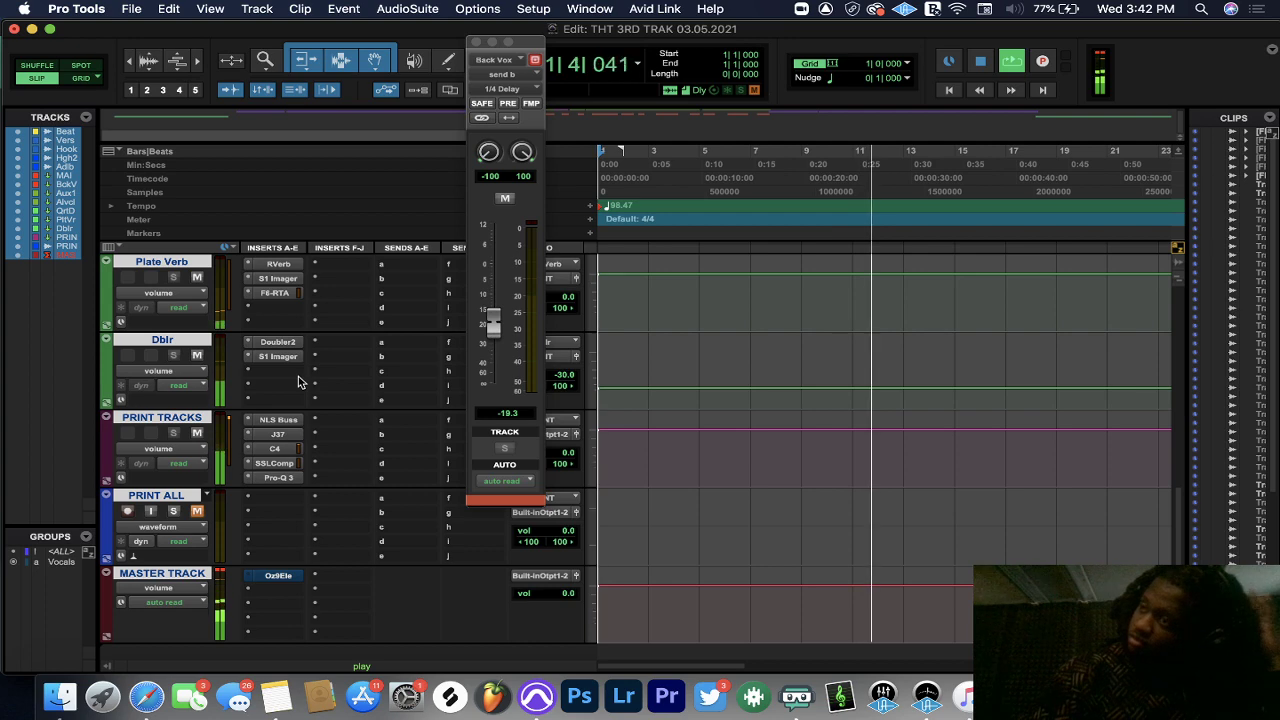
{"action": "scroll", "coordinate": [373, 461], "scroll_direction": "down", "scroll_amount": 3}
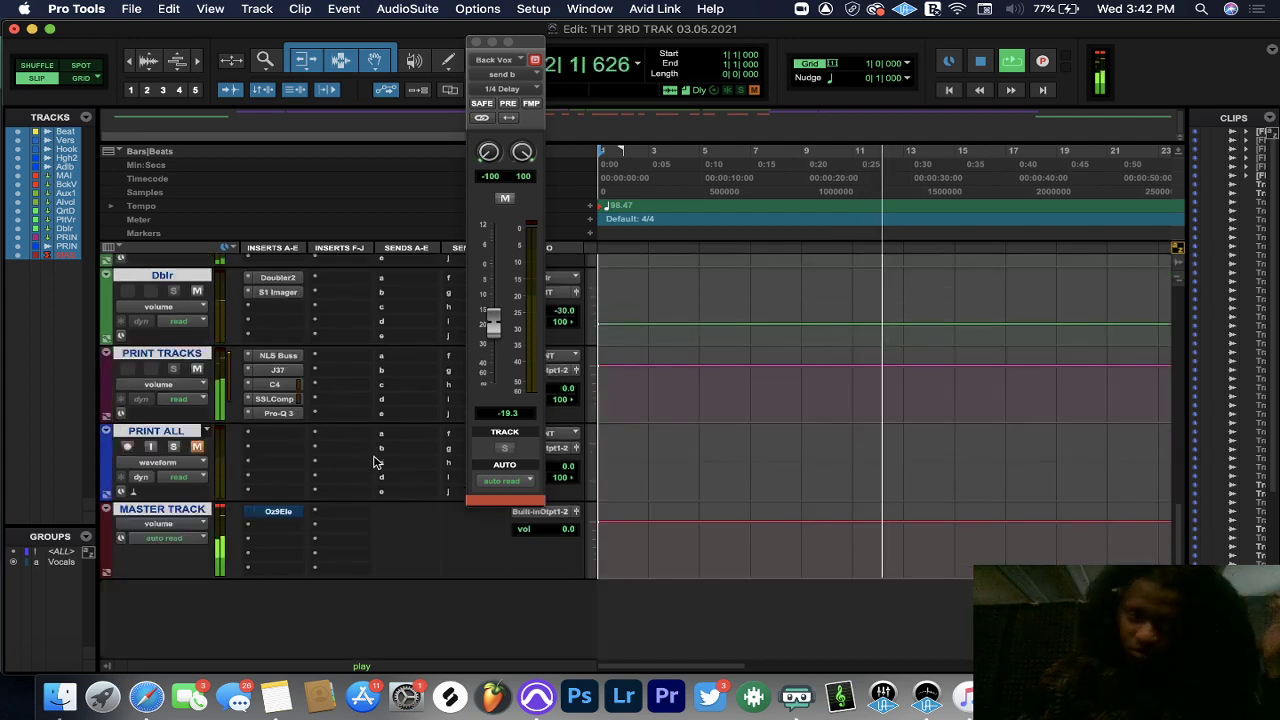
{"action": "left_click", "coordinate": [316, 358]}
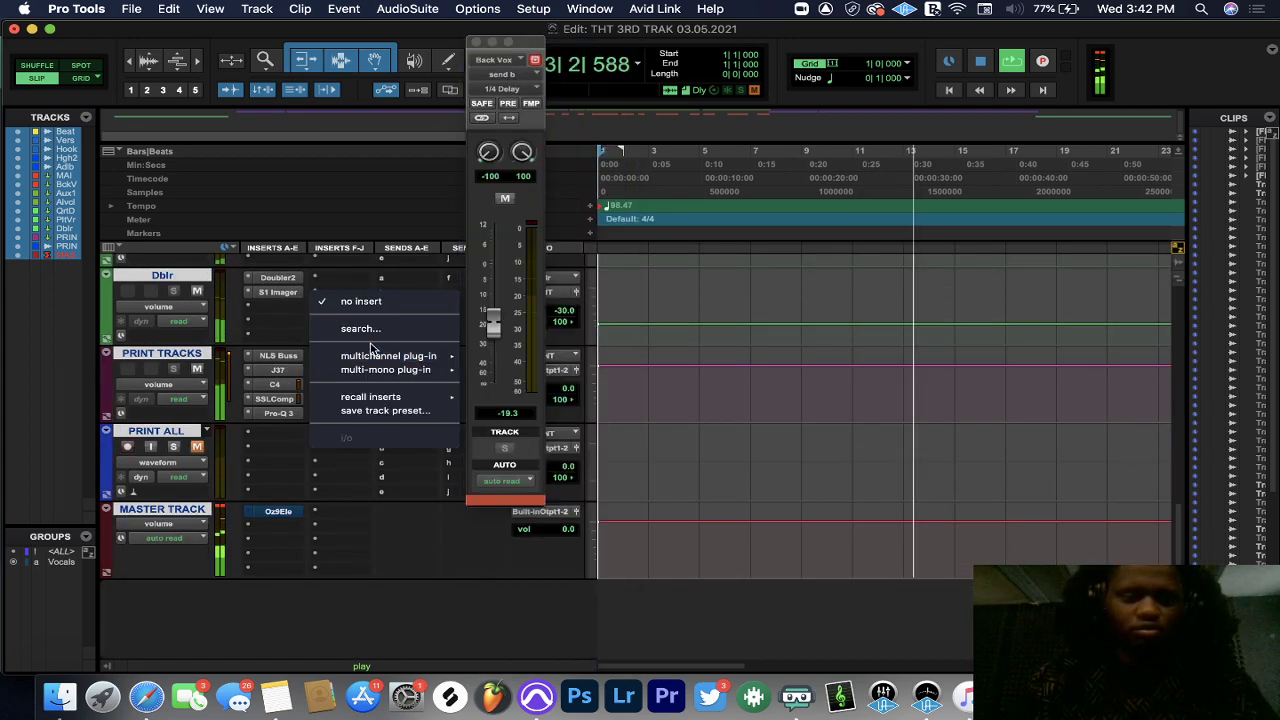
{"action": "mouse_move", "coordinate": [400, 357]}
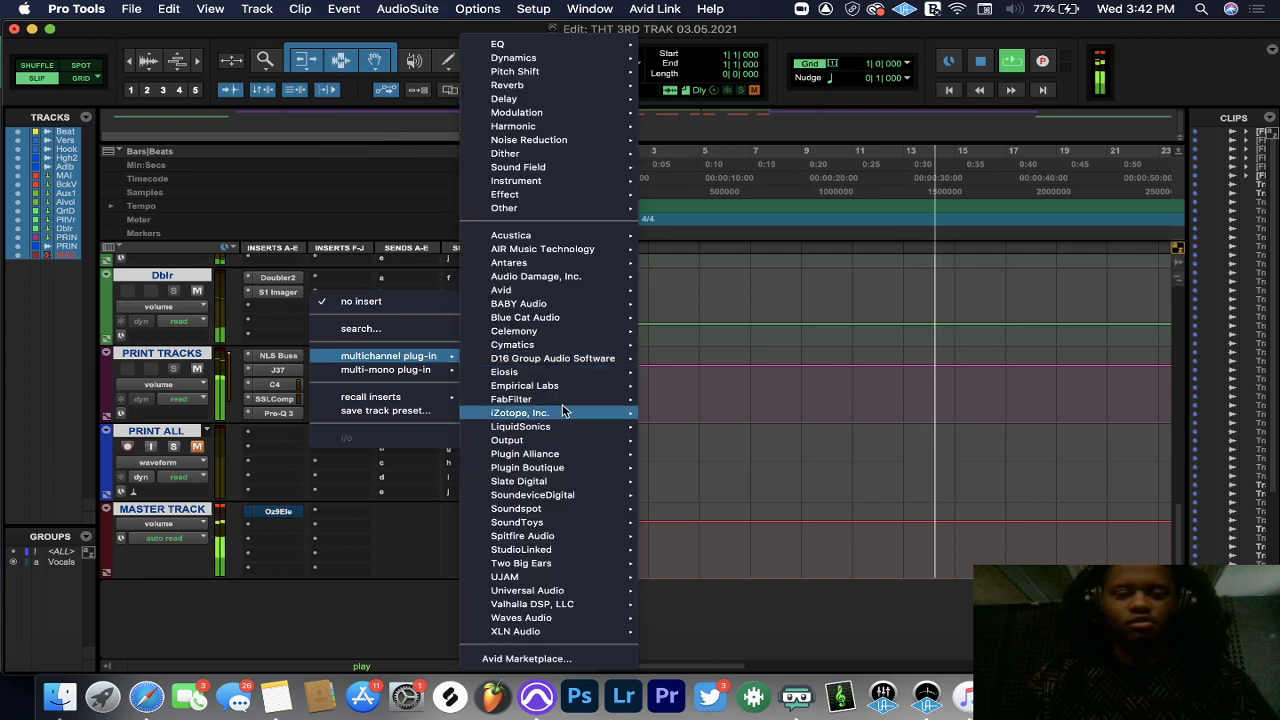
{"action": "mouse_move", "coordinate": [555, 418]}
{"action": "left_click", "coordinate": [710, 416]}
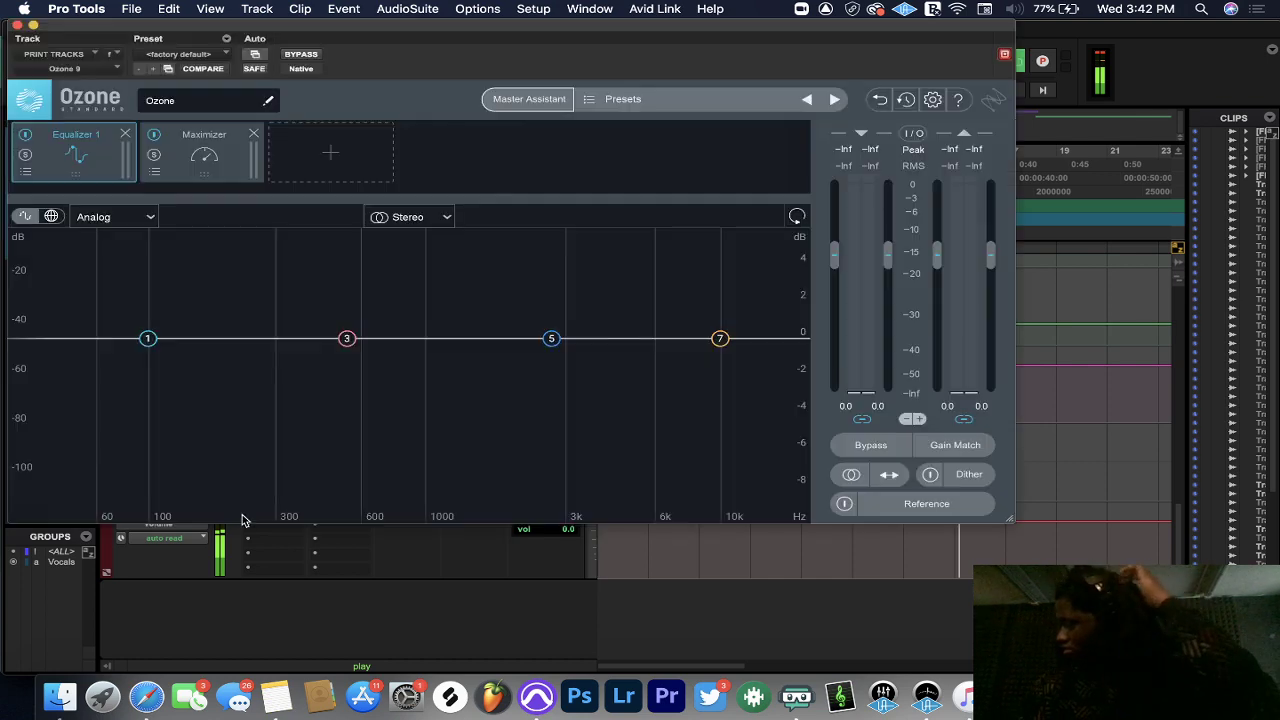
{"action": "left_click", "coordinate": [245, 510]}
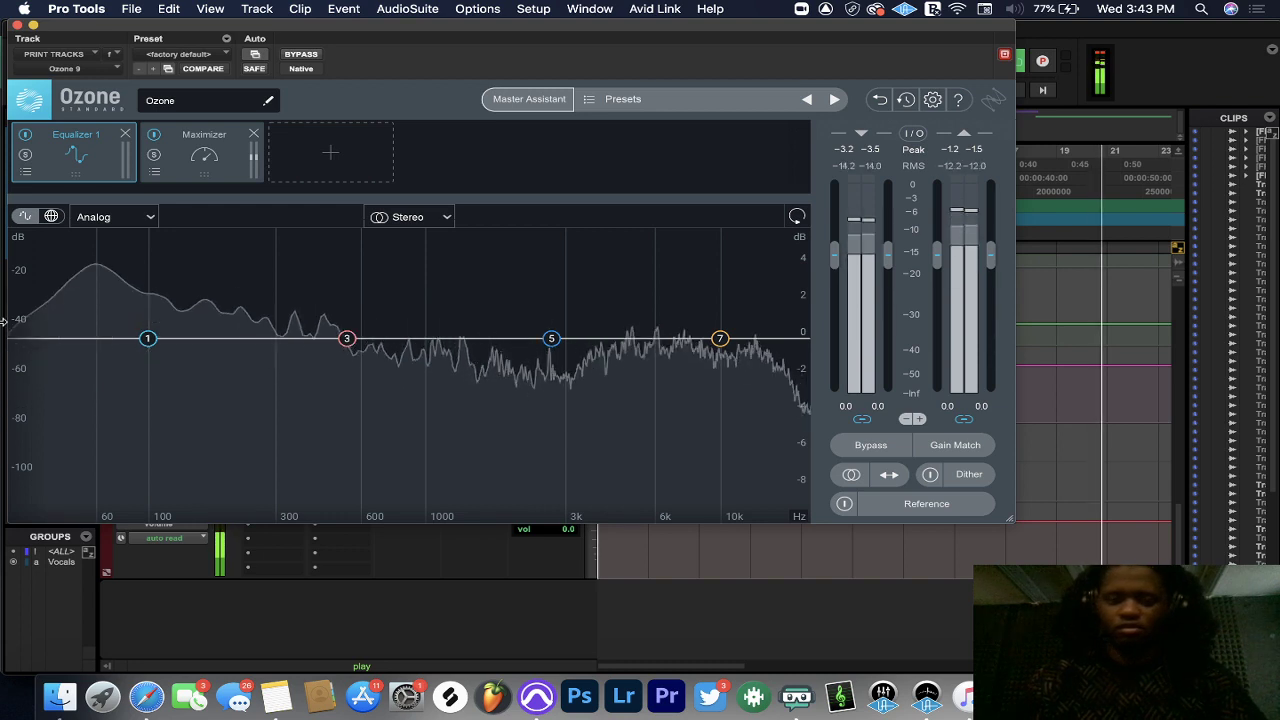
- Remove the default Equalizer 1 and Maximizer modules from the Ozone chain and add an Imager module
{"action": "left_click", "coordinate": [245, 134]}
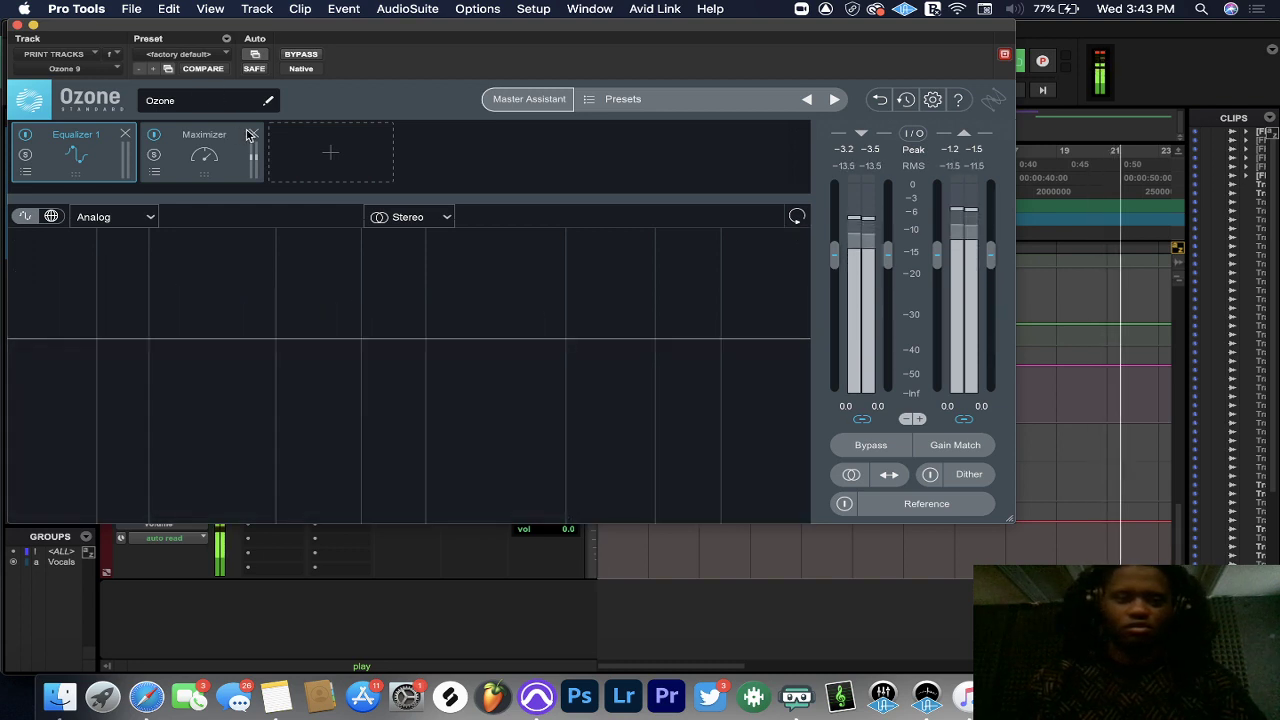
{"action": "left_click", "coordinate": [125, 135]}
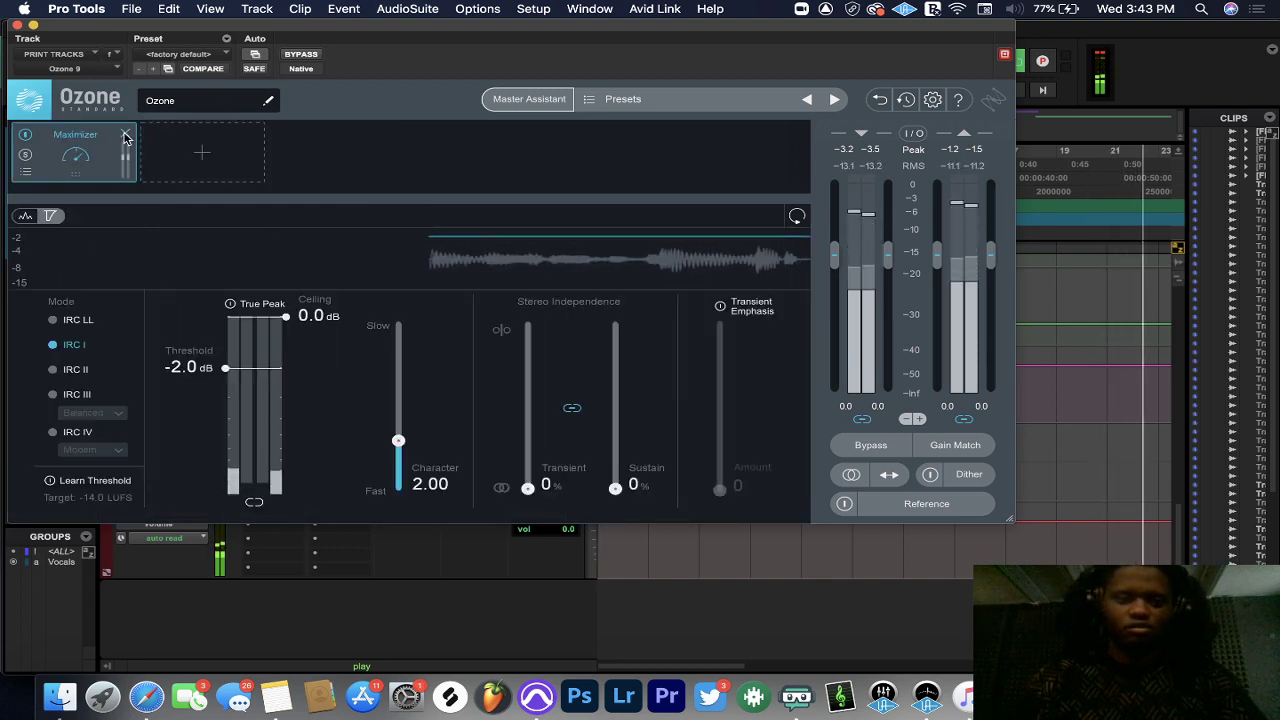
{"action": "left_click", "coordinate": [125, 136]}
{"action": "left_click", "coordinate": [100, 157]}
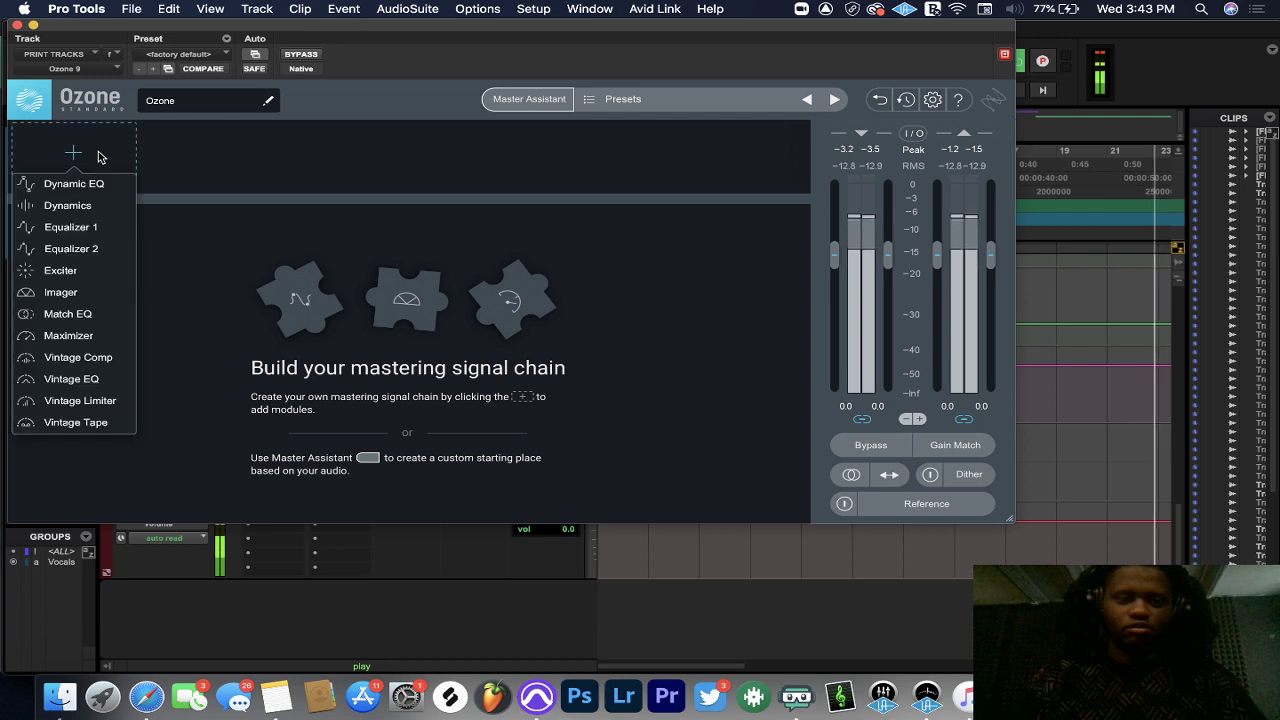
{"action": "left_click", "coordinate": [60, 292]}
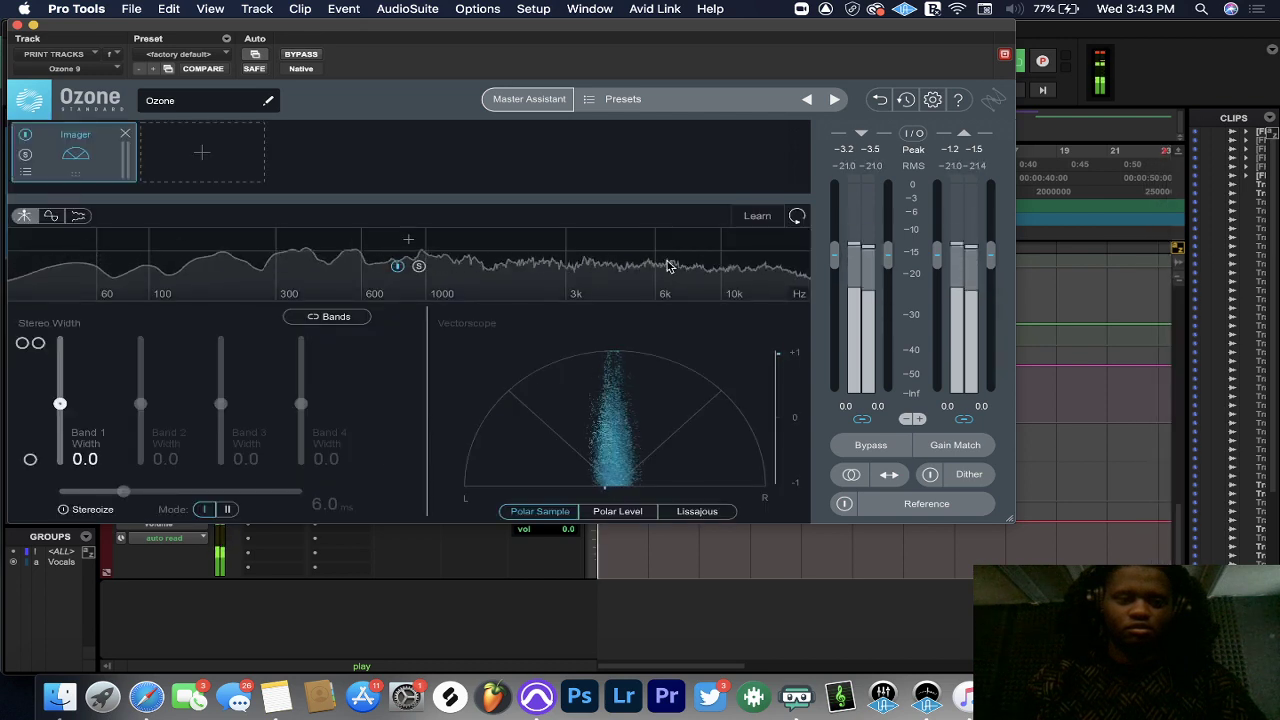
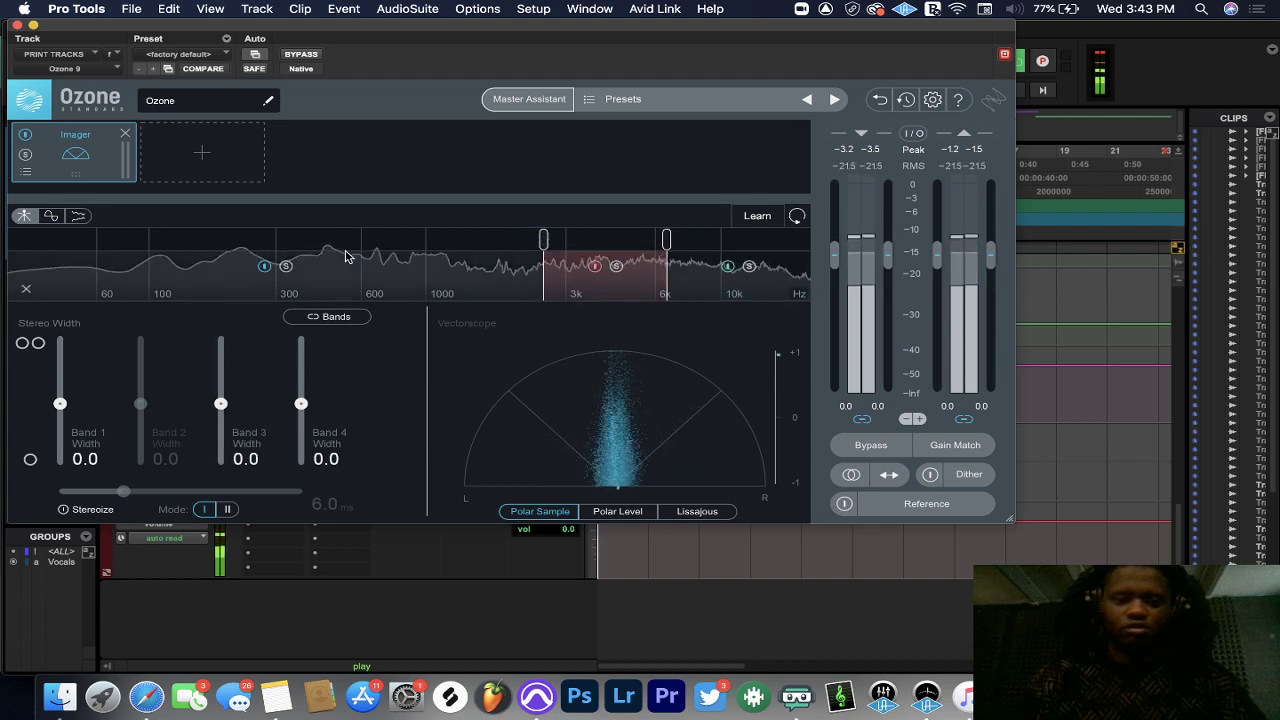
- Split the Imager into four bands and set their crossover points with automatic crossover learning
{"action": "left_click", "coordinate": [241, 243]}
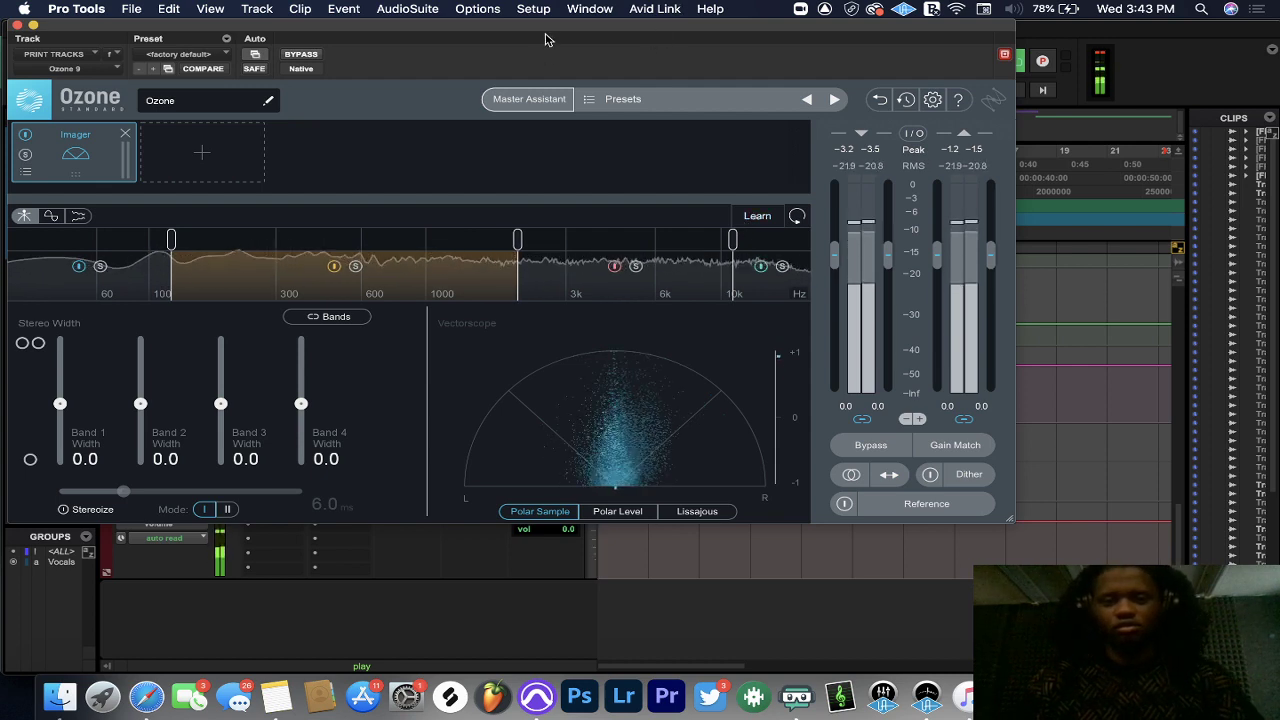
{"action": "left_click_drag", "start_coordinate": [548, 28], "coordinate": [256, 223]}
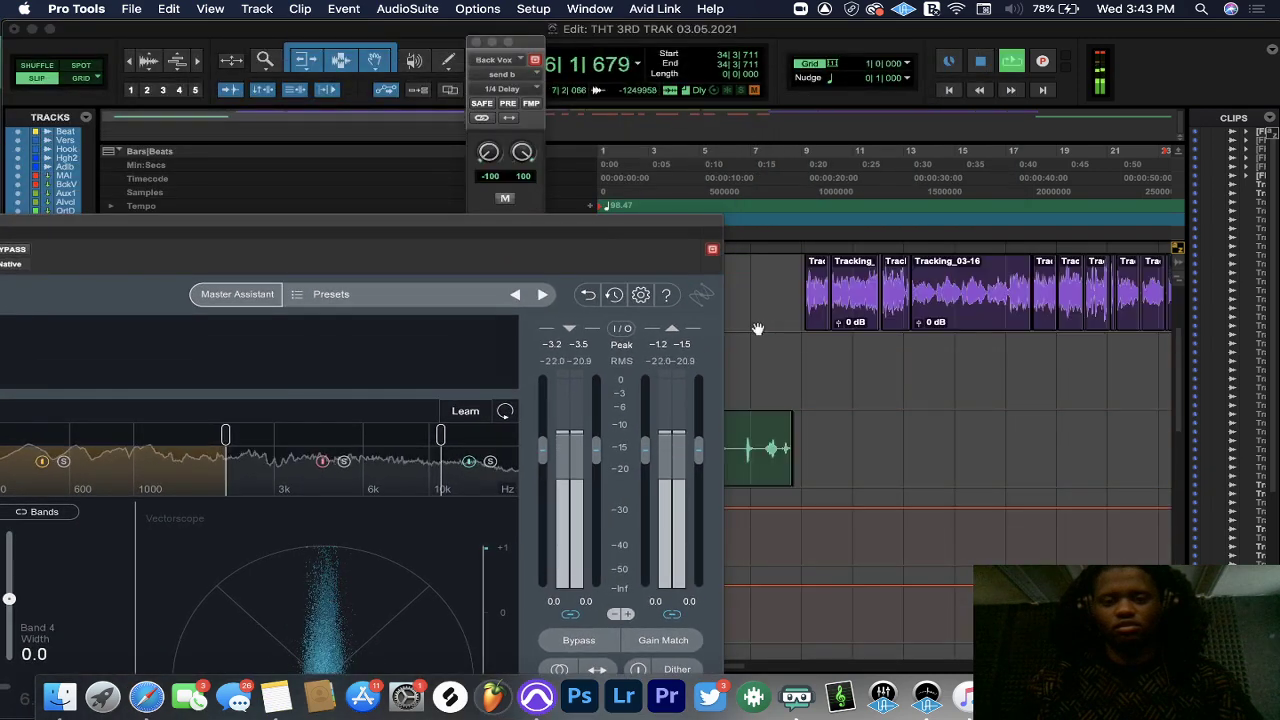
{"action": "scroll", "coordinate": [758, 329], "scroll_direction": "up", "scroll_amount": 3}
{"action": "left_click_drag", "start_coordinate": [495, 229], "coordinate": [770, 44]}
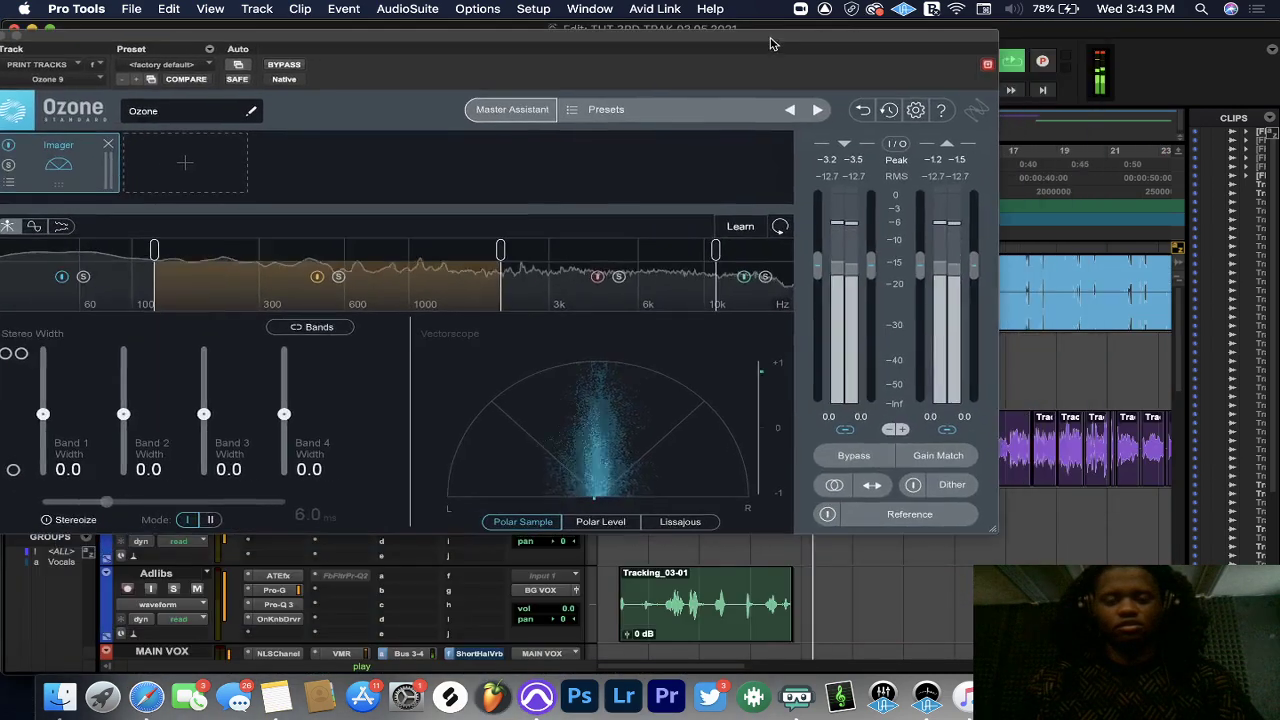
{"action": "left_click", "coordinate": [740, 228]}
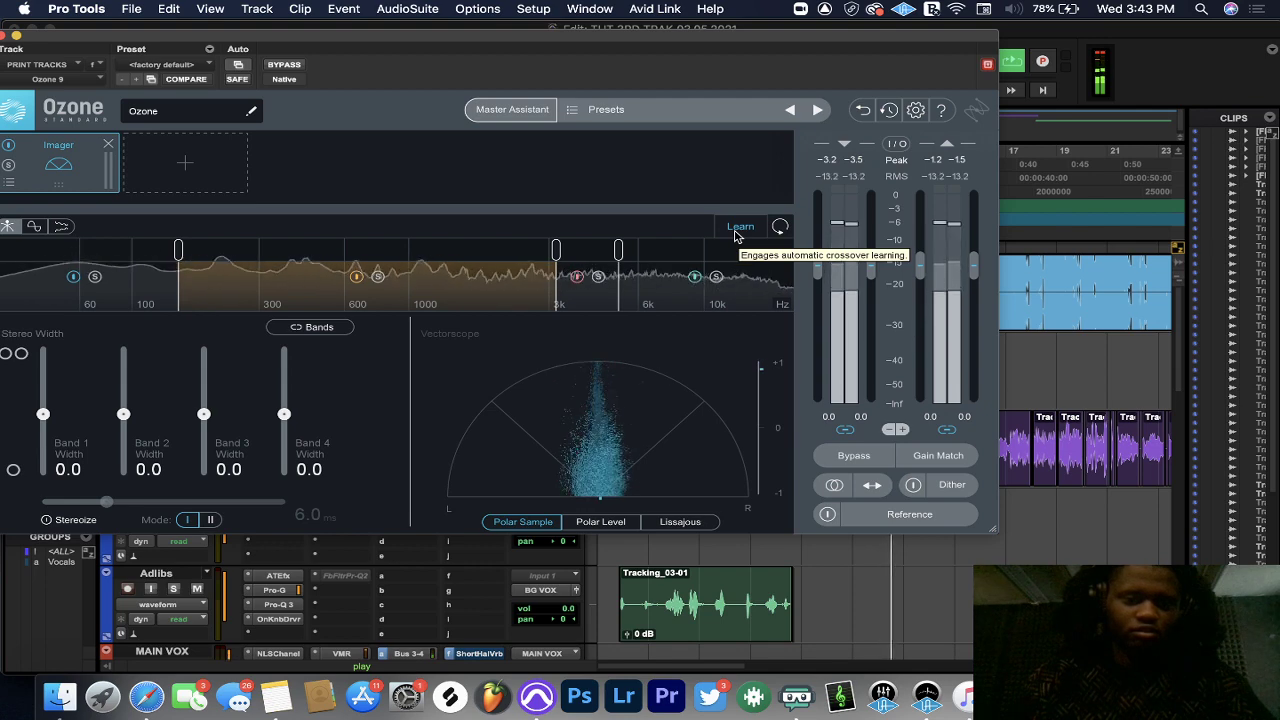
{"action": "left_click", "coordinate": [738, 229]}
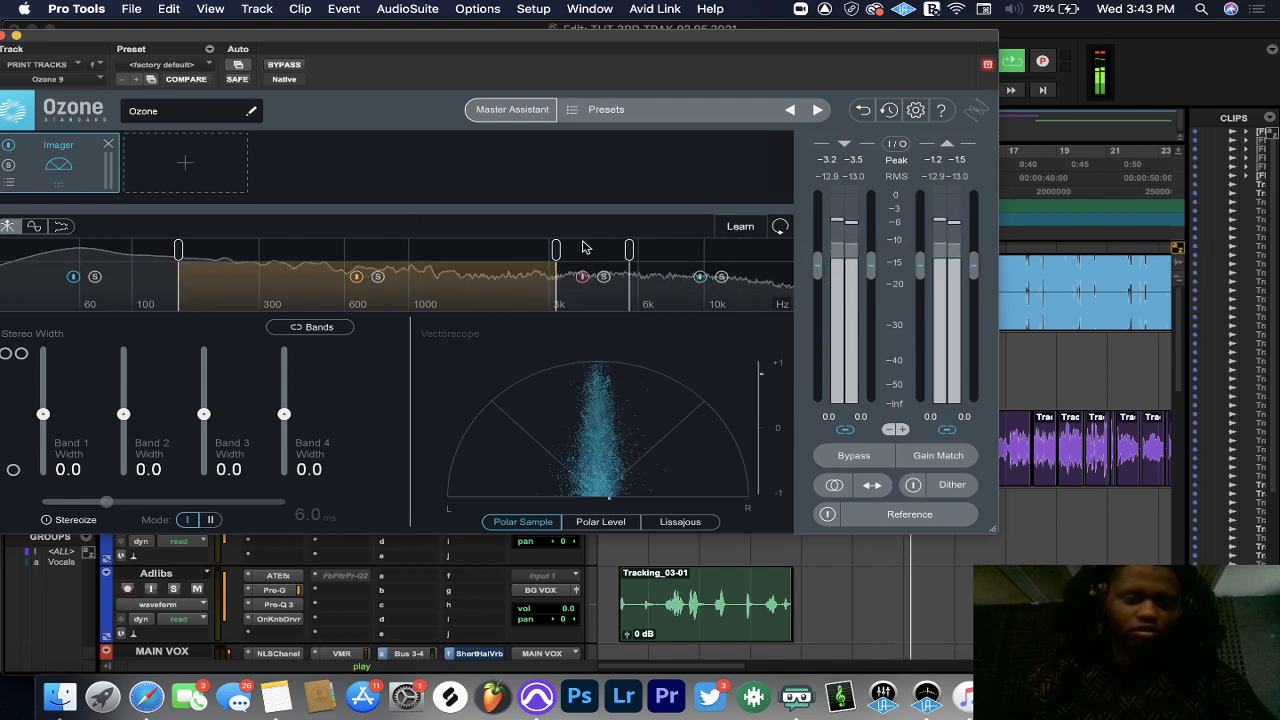
{"action": "left_click_drag", "start_coordinate": [293, 40], "coordinate": [504, 31]}
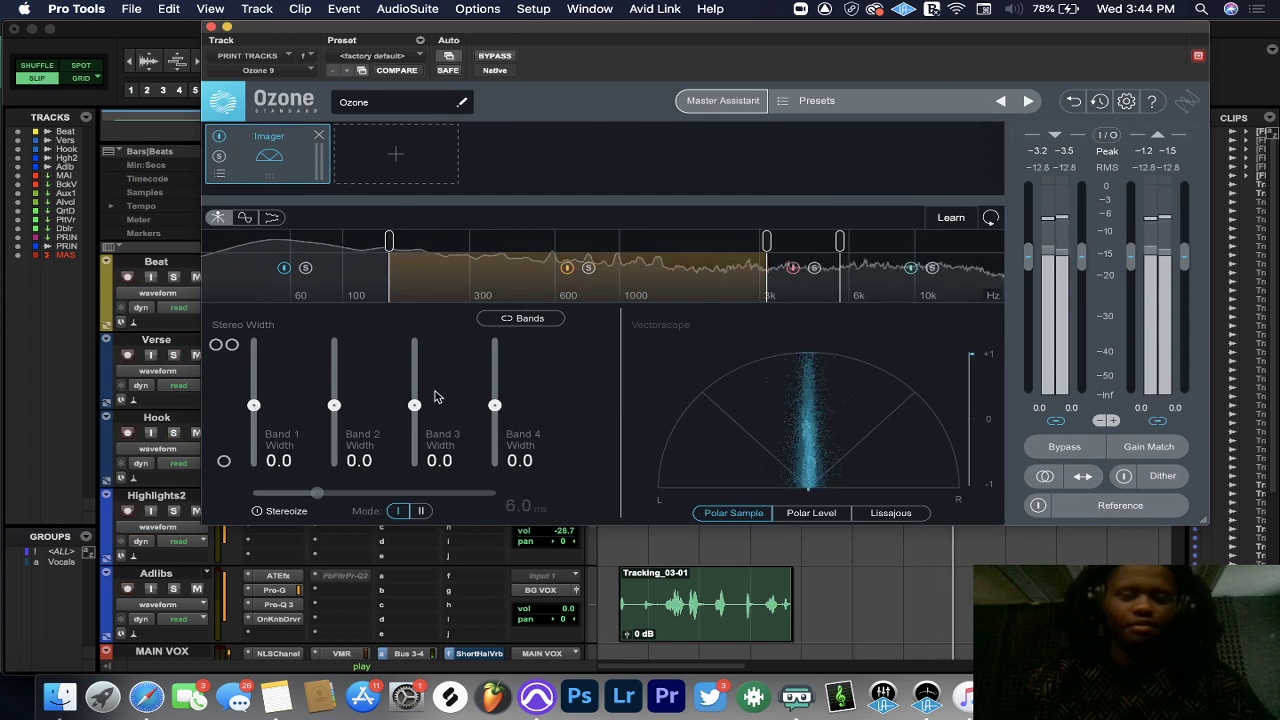
- Enable Stereoize, set the widths of Bands 1 to 4 to 11.4, 16.5, 12.7 and 8.9, and compare the result with the plug-in bypassed
{"action": "left_click", "coordinate": [275, 512]}
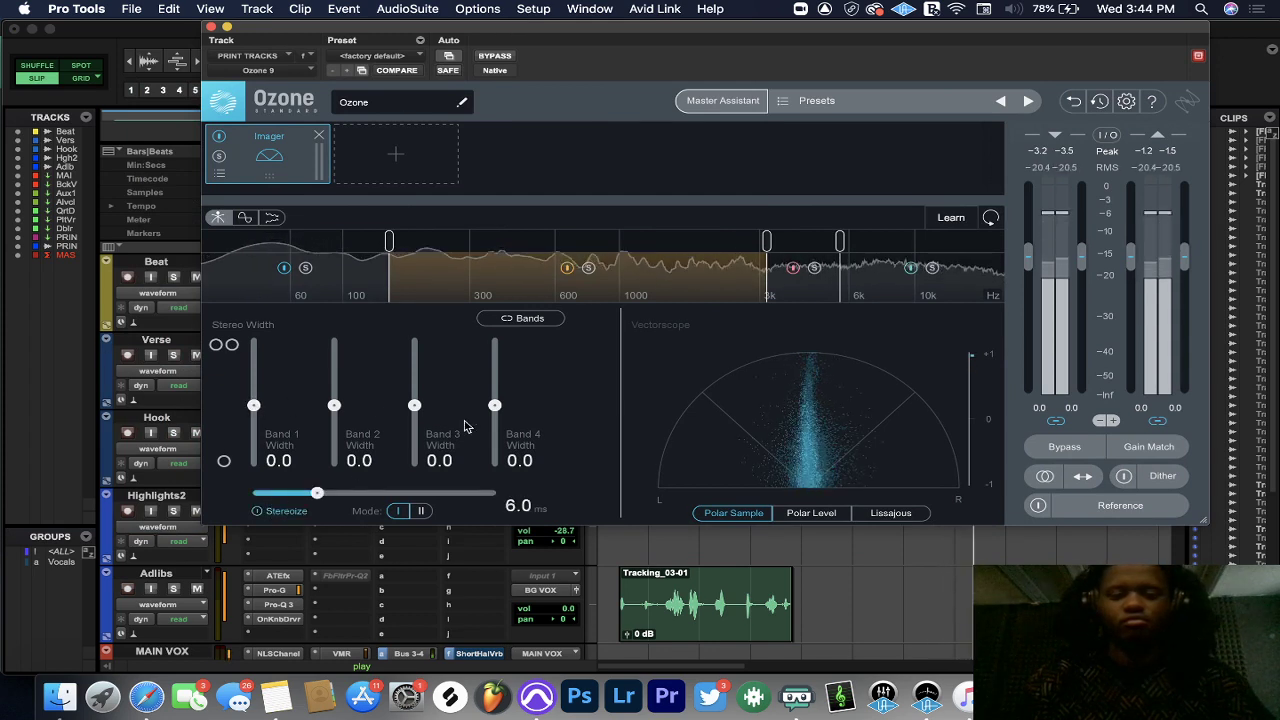
{"action": "mouse_move", "coordinate": [494, 405]}
{"action": "left_mouse_down"}
{"action": "mouse_move", "coordinate": [505, 318]}
{"action": "mouse_move", "coordinate": [494, 410]}
{"action": "mouse_move", "coordinate": [493, 398]}
{"action": "left_mouse_up"}
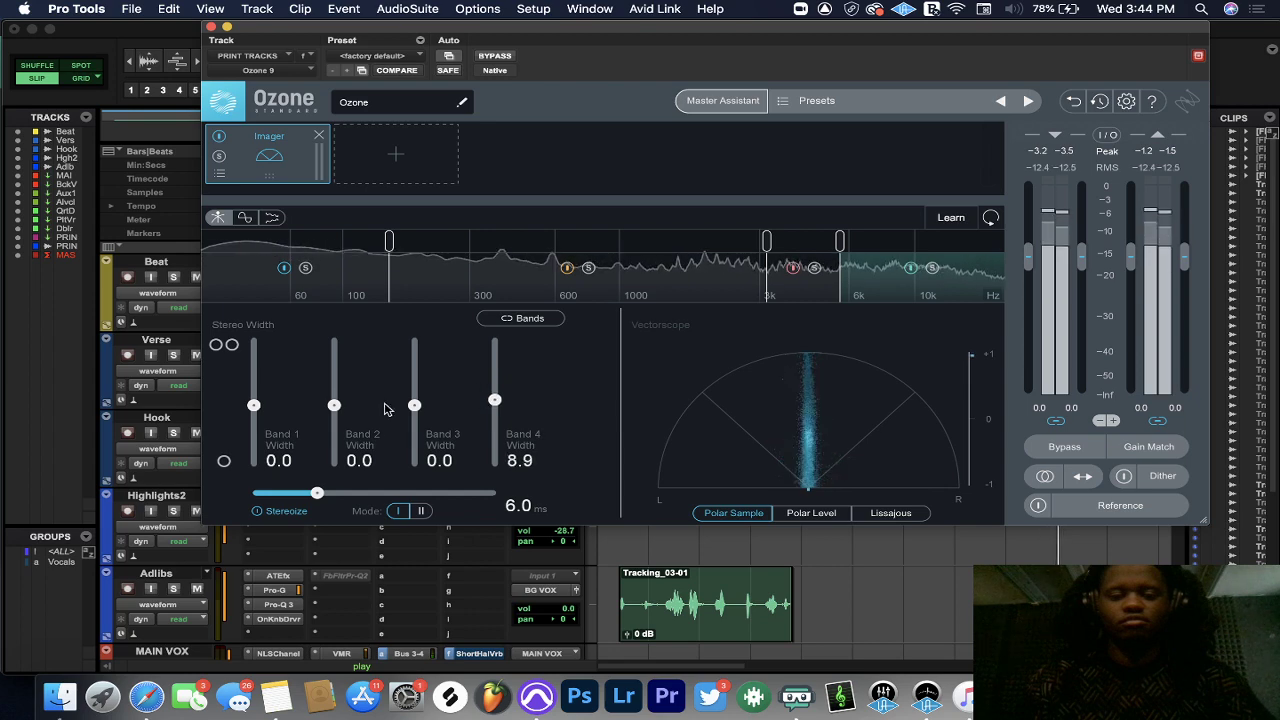
{"action": "mouse_move", "coordinate": [253, 406]}
{"action": "left_mouse_down"}
{"action": "mouse_move", "coordinate": [267, 328]}
{"action": "mouse_move", "coordinate": [247, 403]}
{"action": "left_mouse_up"}
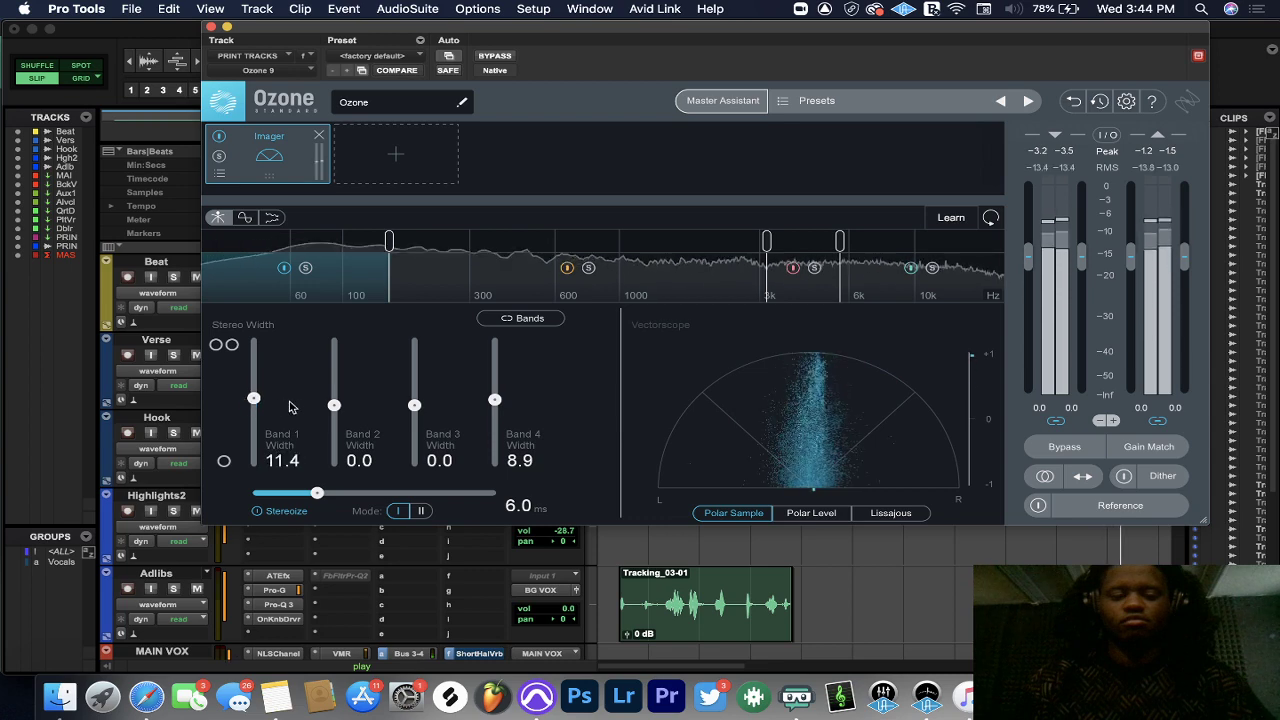
{"action": "left_click_drag", "start_coordinate": [333, 406], "coordinate": [338, 258]}
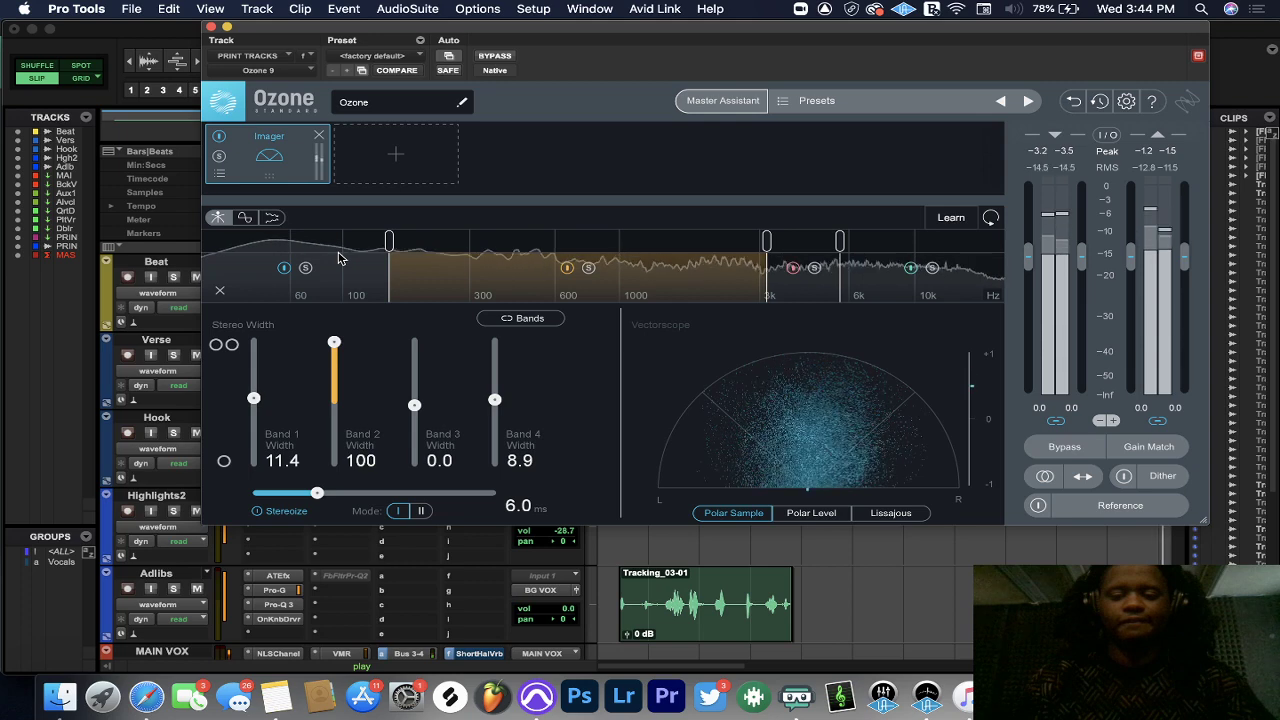
{"action": "left_click_drag", "start_coordinate": [331, 344], "coordinate": [326, 398]}
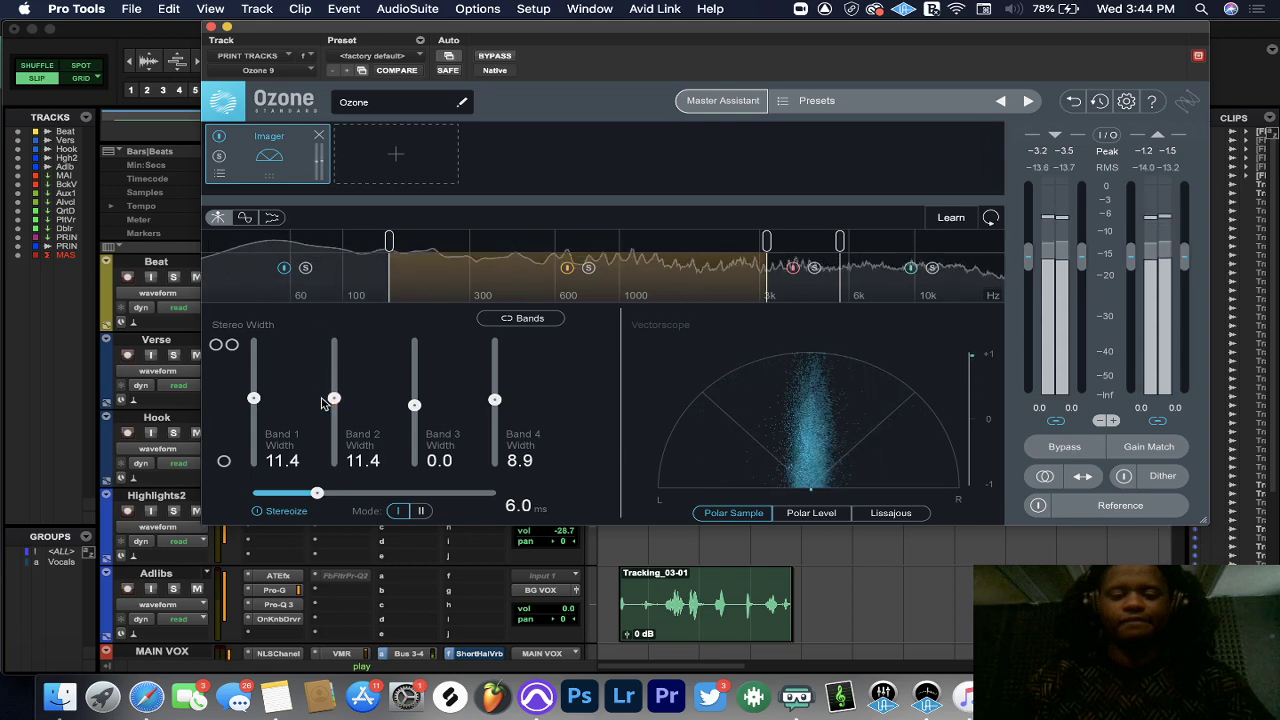
{"action": "left_click_drag", "start_coordinate": [322, 401], "coordinate": [326, 399]}
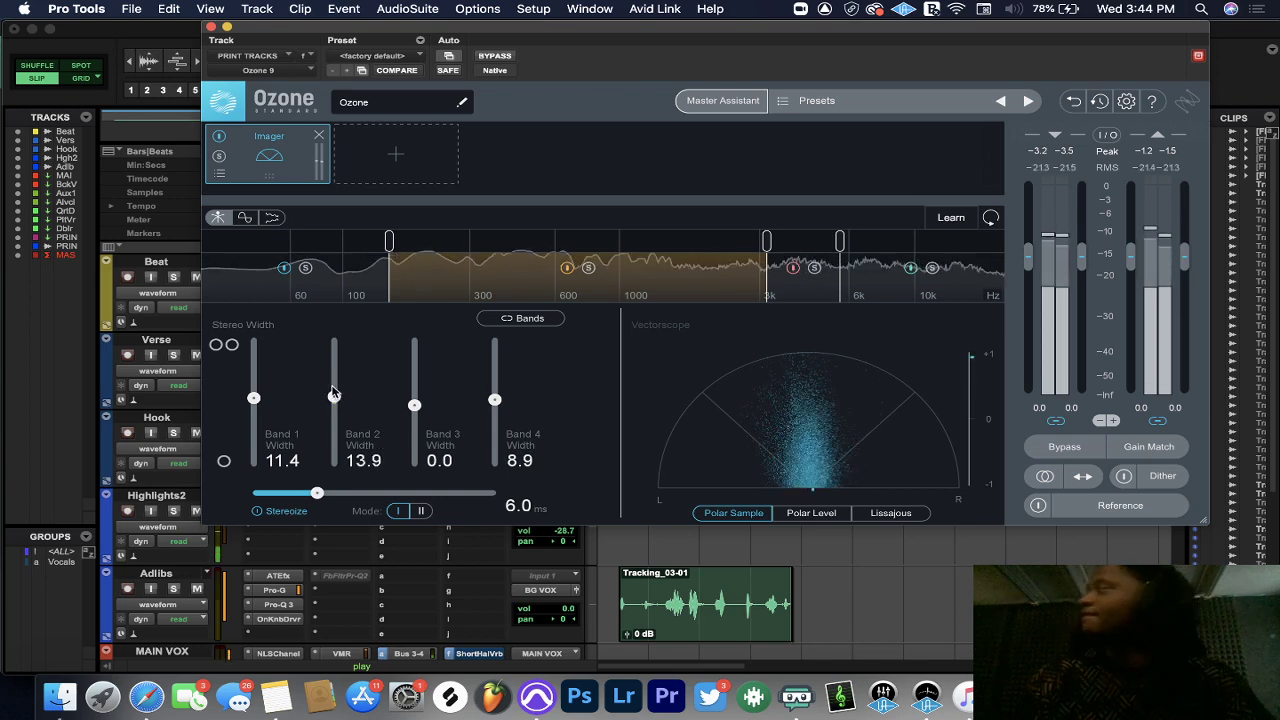
{"action": "mouse_move", "coordinate": [414, 407]}
{"action": "left_mouse_down"}
{"action": "mouse_move", "coordinate": [423, 311]}
{"action": "mouse_move", "coordinate": [410, 402]}
{"action": "left_mouse_up"}
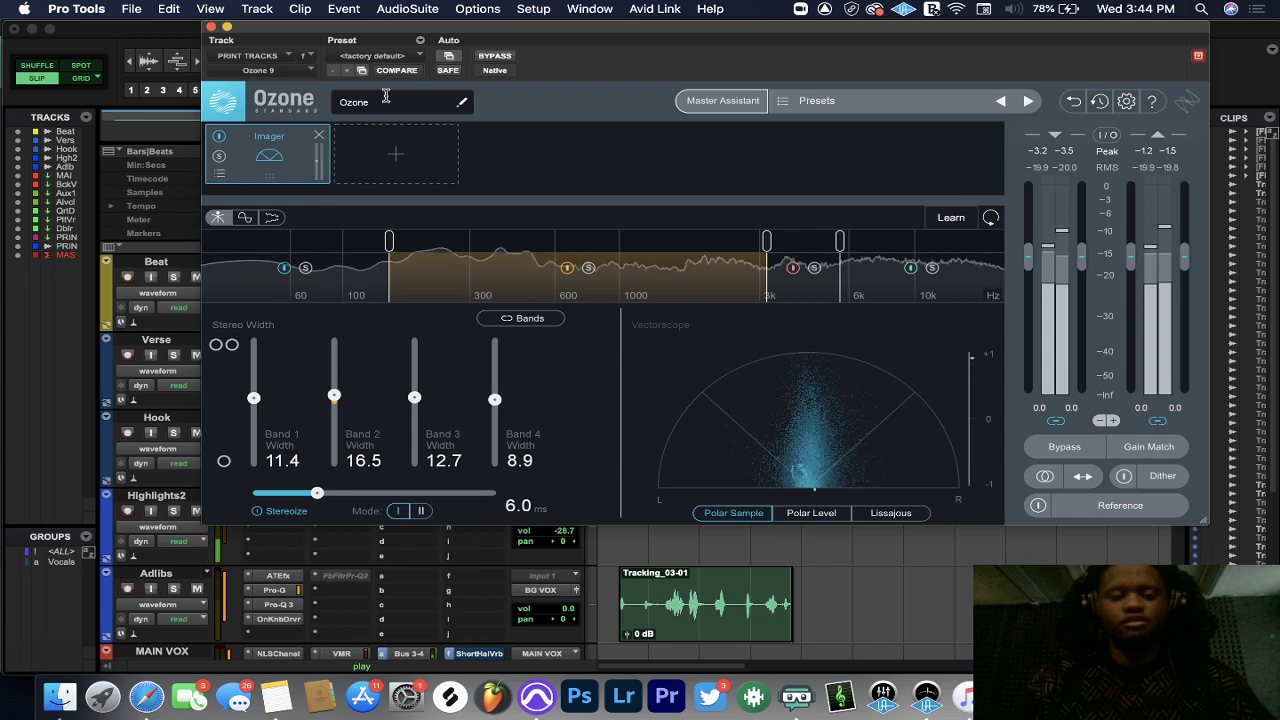
{"action": "left_click", "coordinate": [502, 58]}
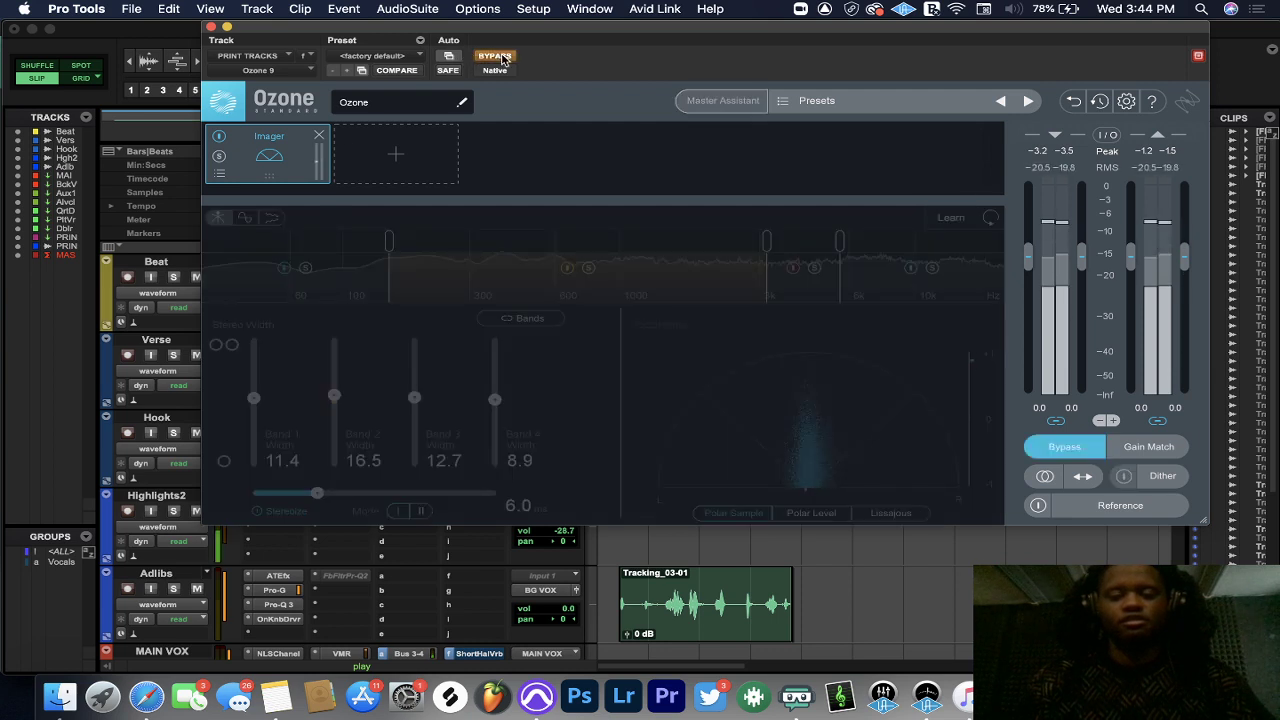
{"action": "left_click", "coordinate": [502, 58]}
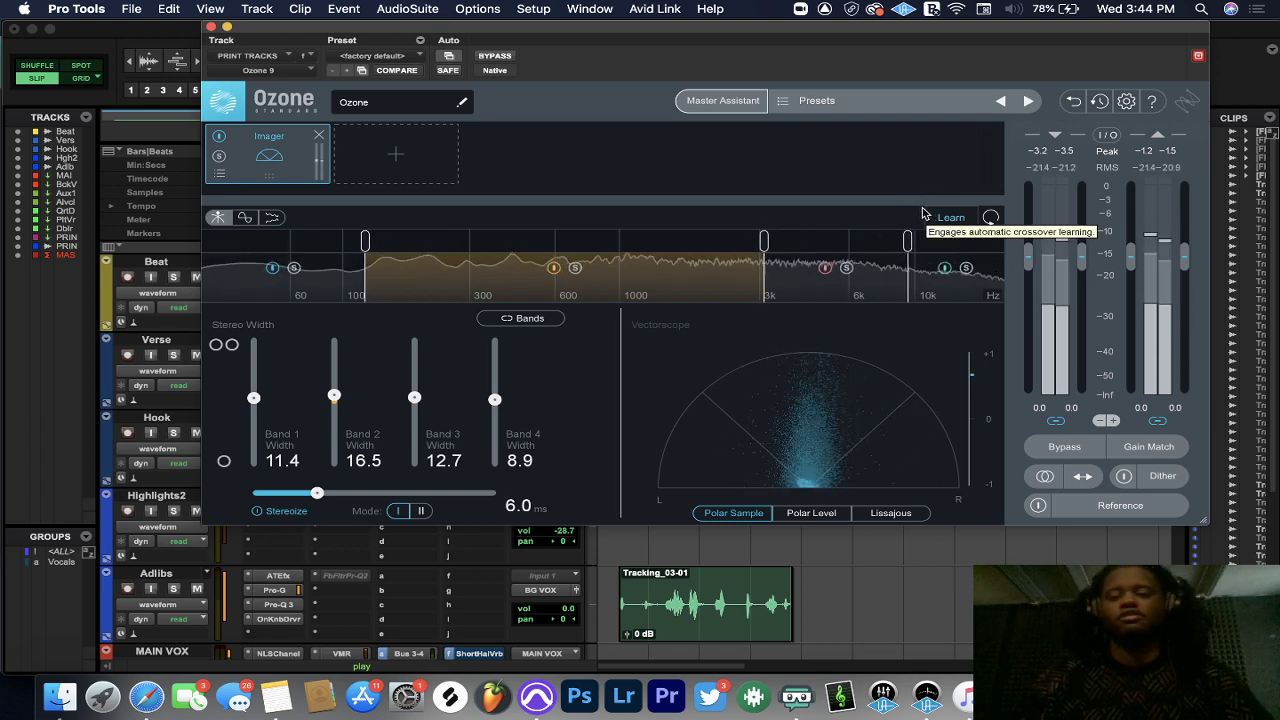
- Relearn the Imager crossovers, set Band 2 width to 15.2 and Band 3 width to 8.9, and close the Ozone window
{"action": "left_click", "coordinate": [926, 214]}
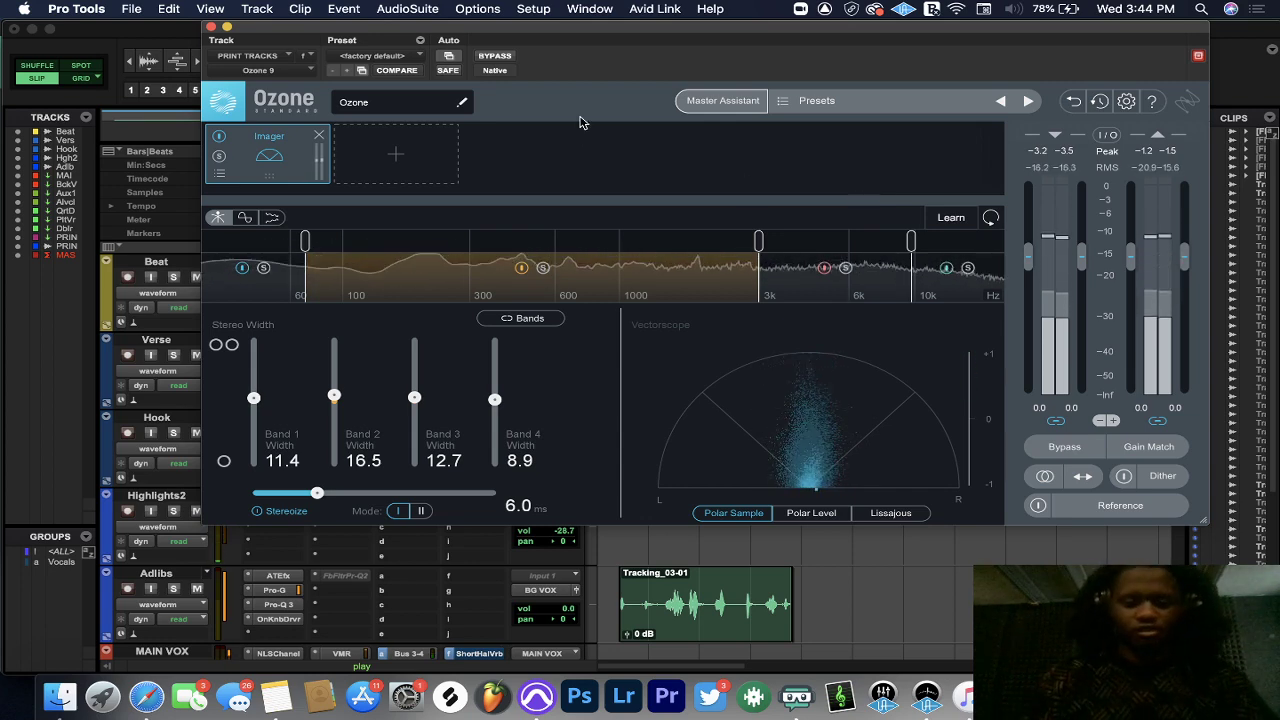
{"action": "left_click_drag", "start_coordinate": [411, 403], "coordinate": [413, 405]}
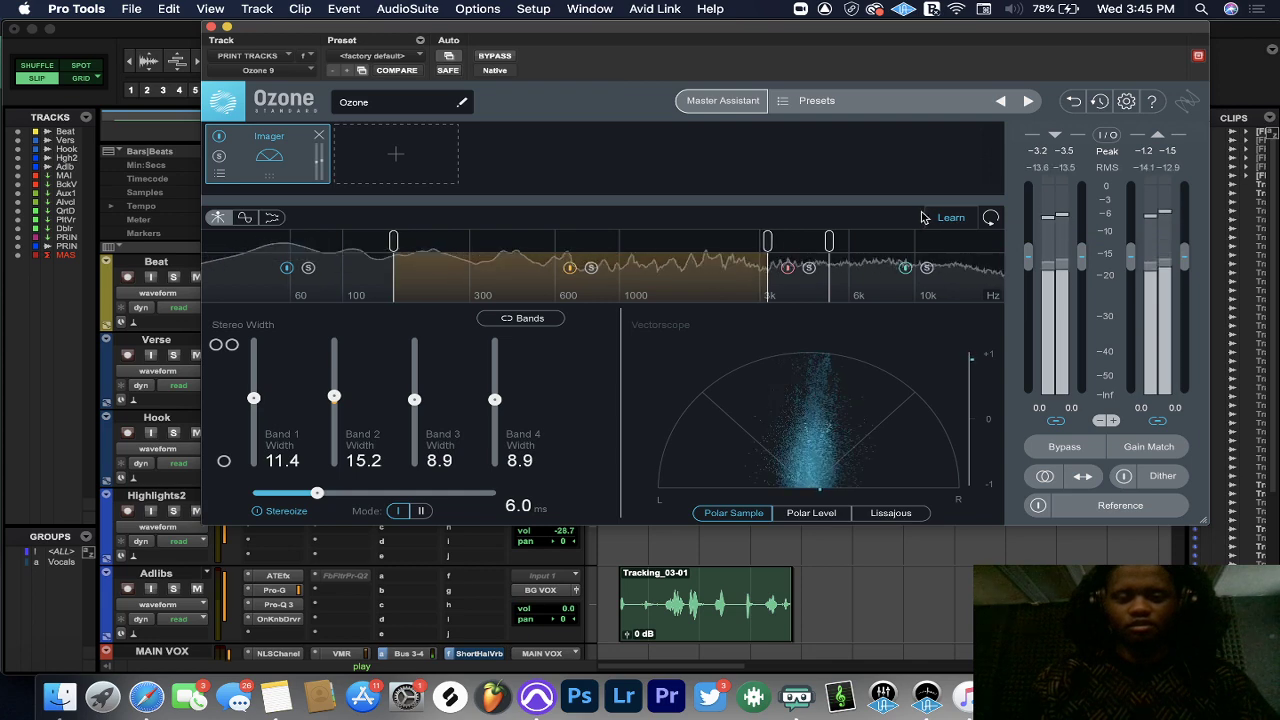
{"action": "left_click", "coordinate": [210, 27]}
- Insert the multichannel Slate Digital Virtual Mix Rack in slot G of the PRINT TRACKS track
{"action": "scroll", "coordinate": [318, 478], "scroll_direction": "down", "scroll_amount": 5}
{"action": "scroll", "coordinate": [320, 475], "scroll_direction": "down", "scroll_amount": 5}
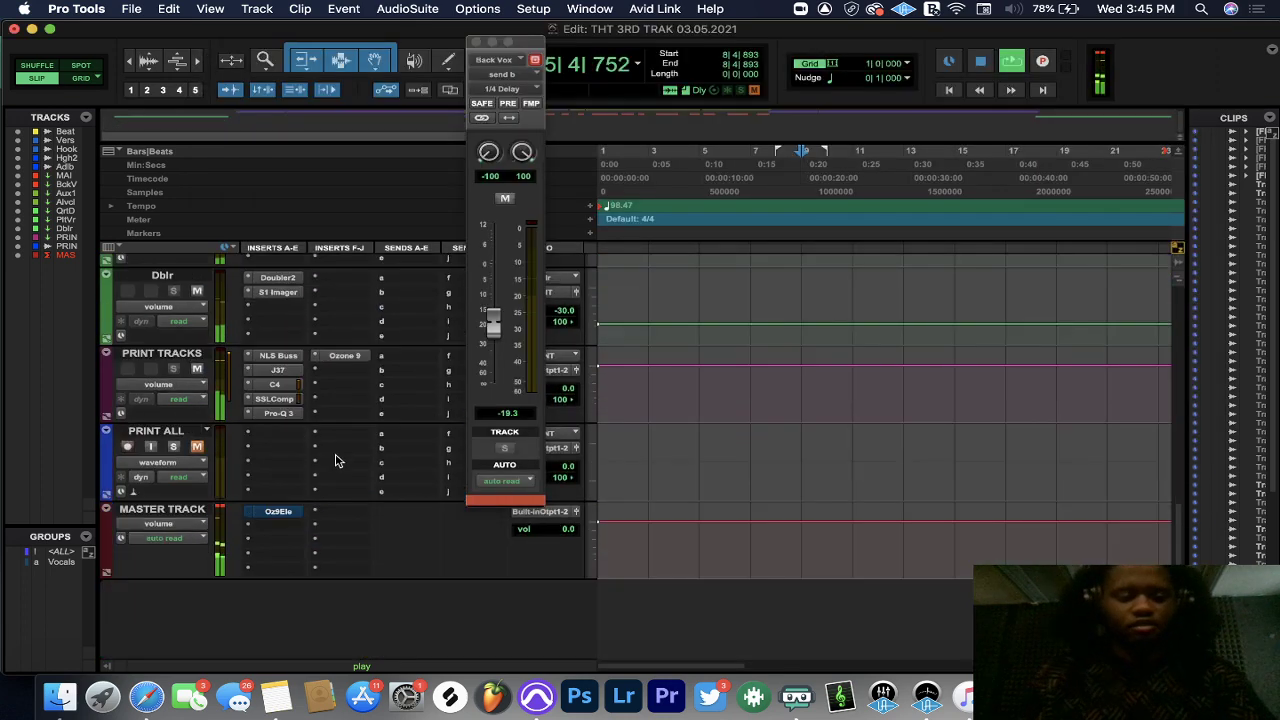
{"action": "left_click", "coordinate": [345, 372]}
{"action": "mouse_move", "coordinate": [345, 372]}
{"action": "mouse_move", "coordinate": [549, 372]}
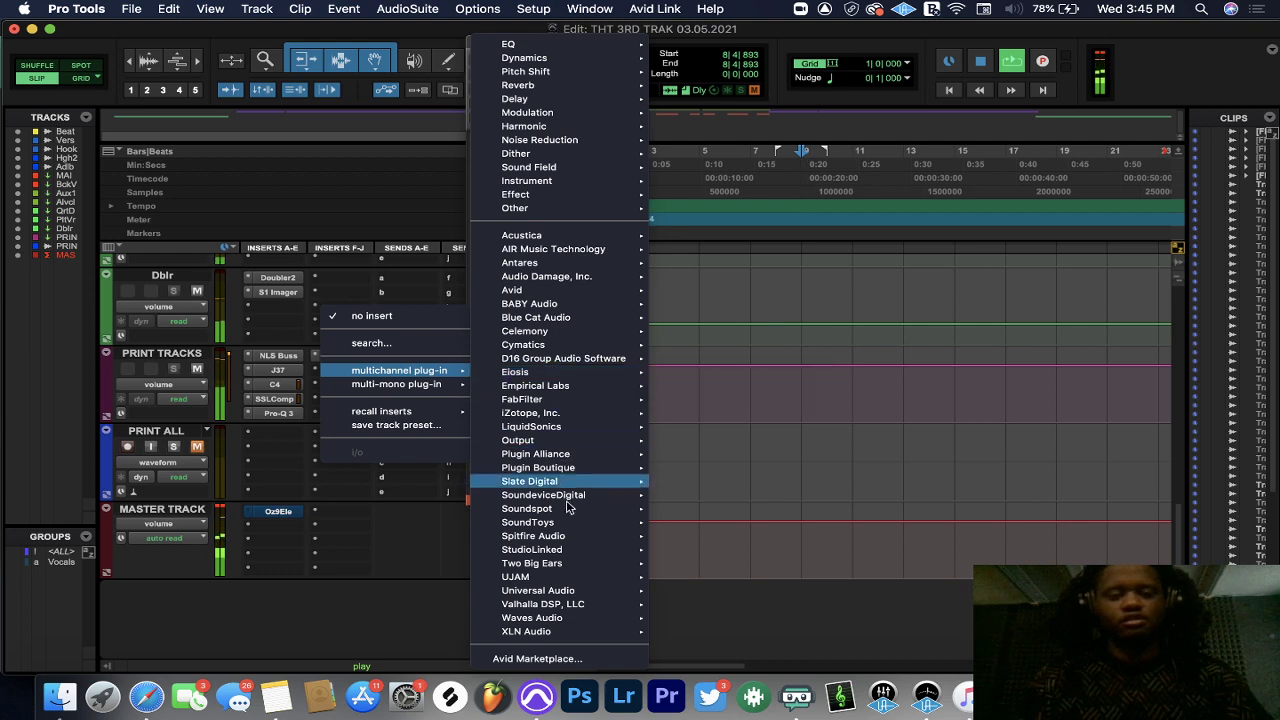
{"action": "mouse_move", "coordinate": [576, 524]}
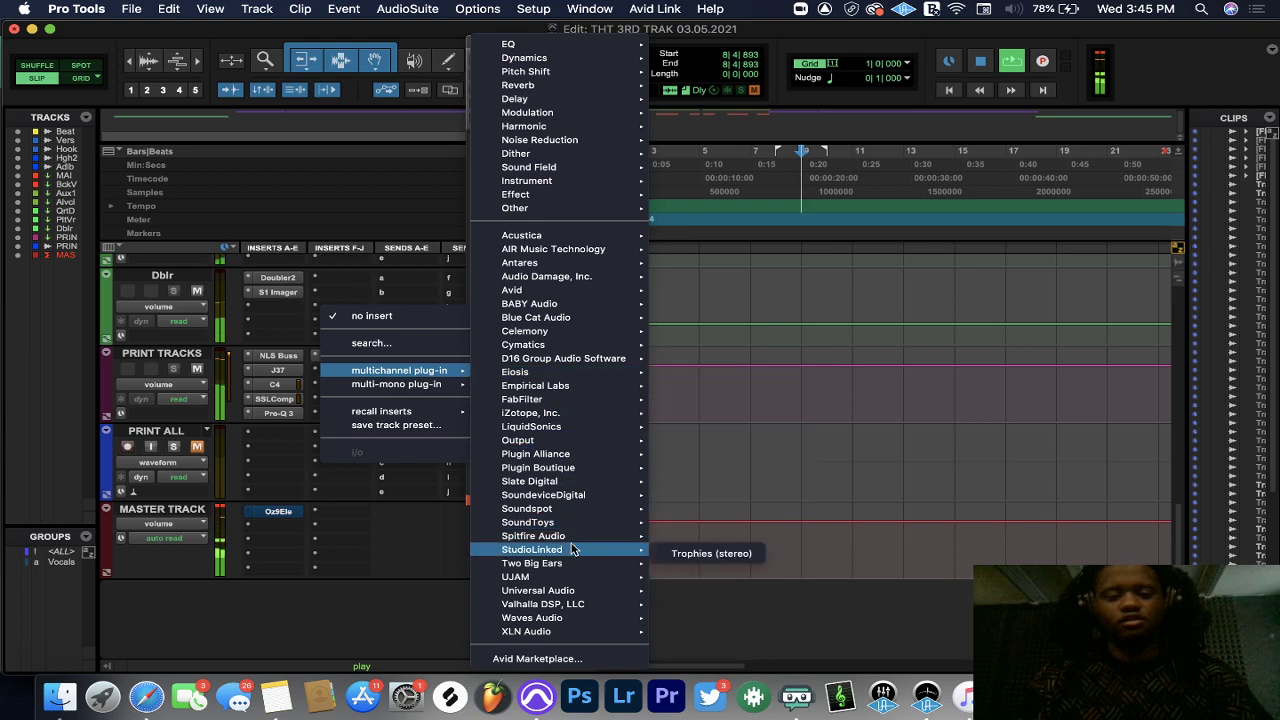
{"action": "mouse_move", "coordinate": [587, 484]}
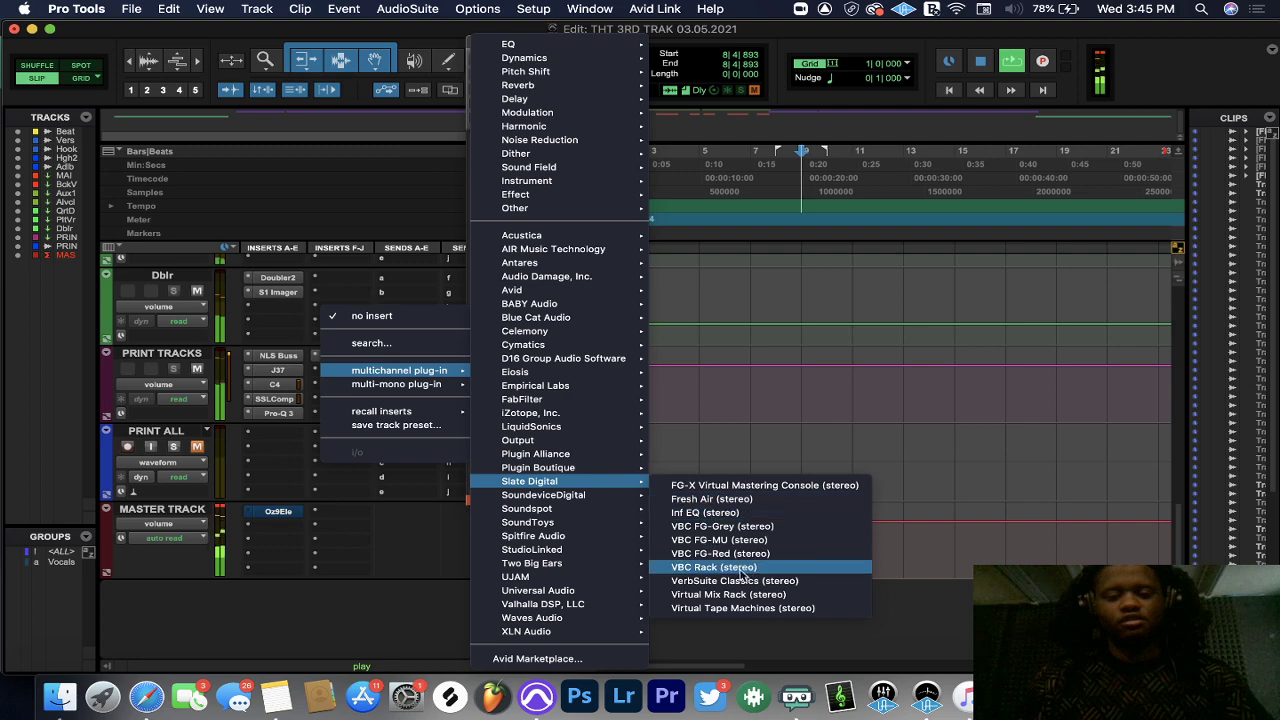
{"action": "left_click", "coordinate": [711, 595]}
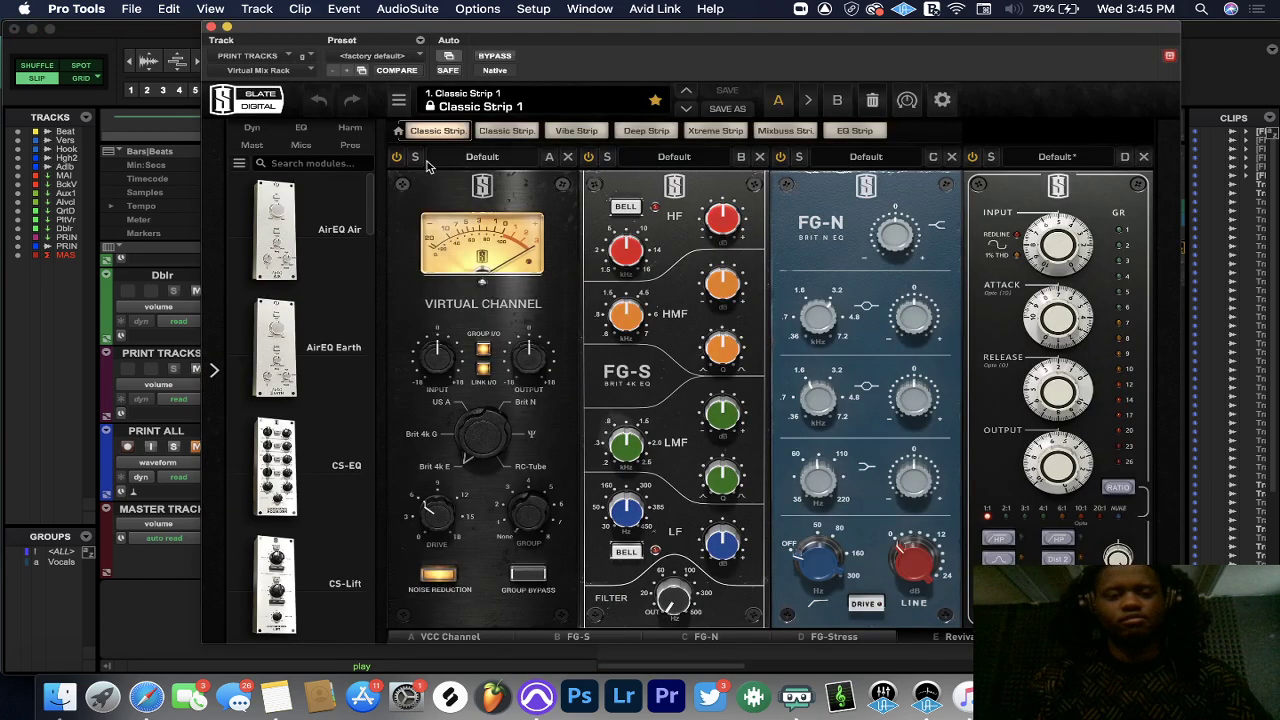
- Put the multichannel Slate Digital VBC FG-Grey compressor in slot G of PRINT TRACKS and load its 03 Classic Mix 2 preset
{"action": "left_click", "coordinate": [270, 72]}
{"action": "mouse_move", "coordinate": [270, 72]}
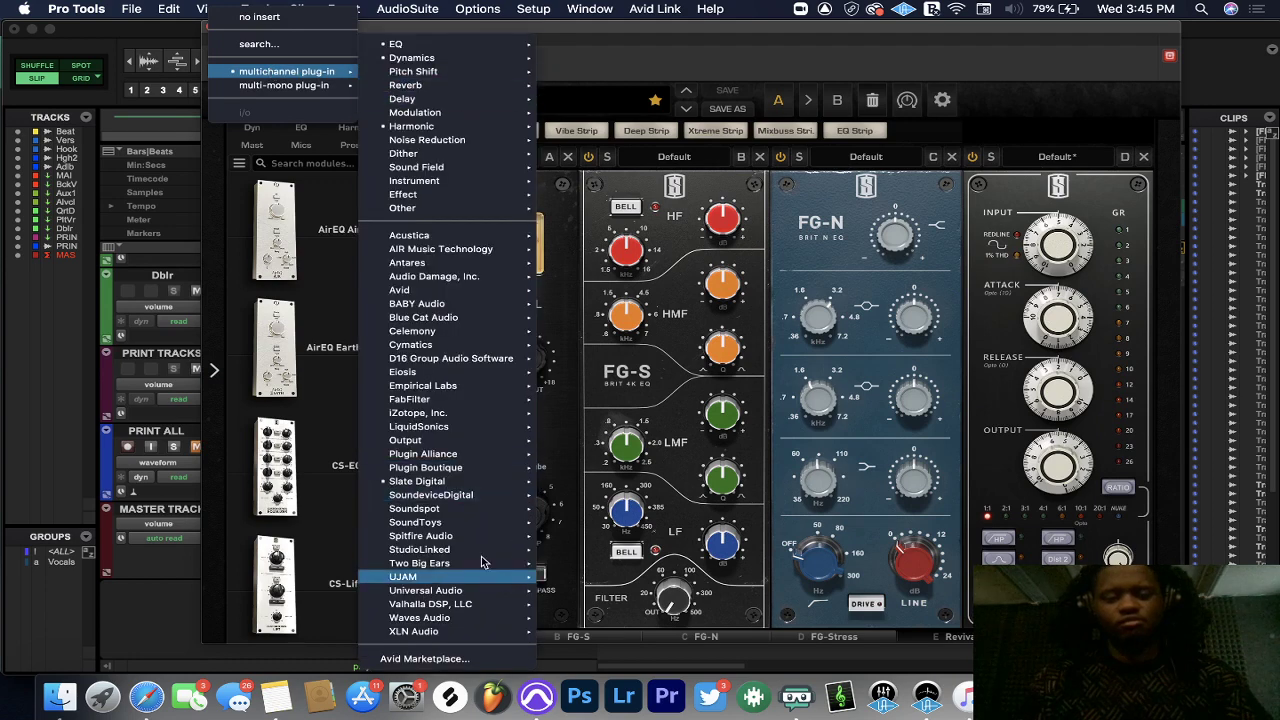
{"action": "mouse_move", "coordinate": [512, 483]}
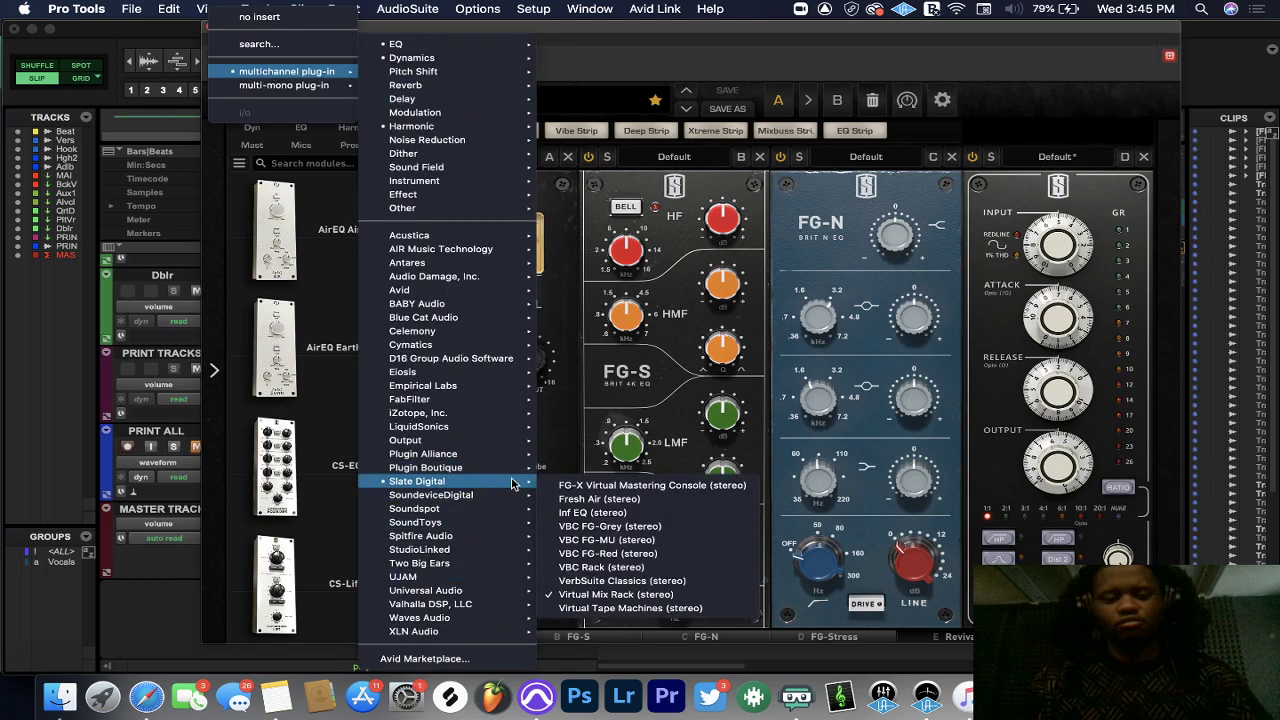
{"action": "left_click", "coordinate": [640, 528]}
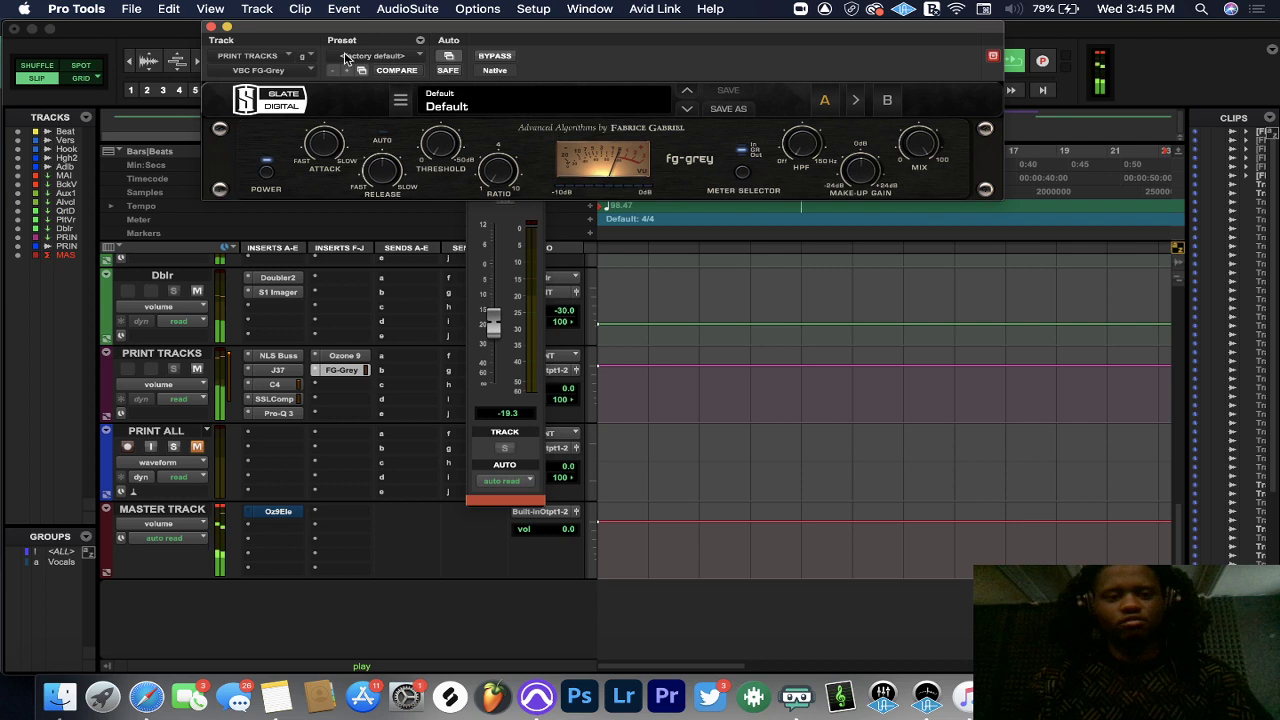
{"action": "left_click", "coordinate": [525, 100]}
{"action": "mouse_move", "coordinate": [470, 124]}
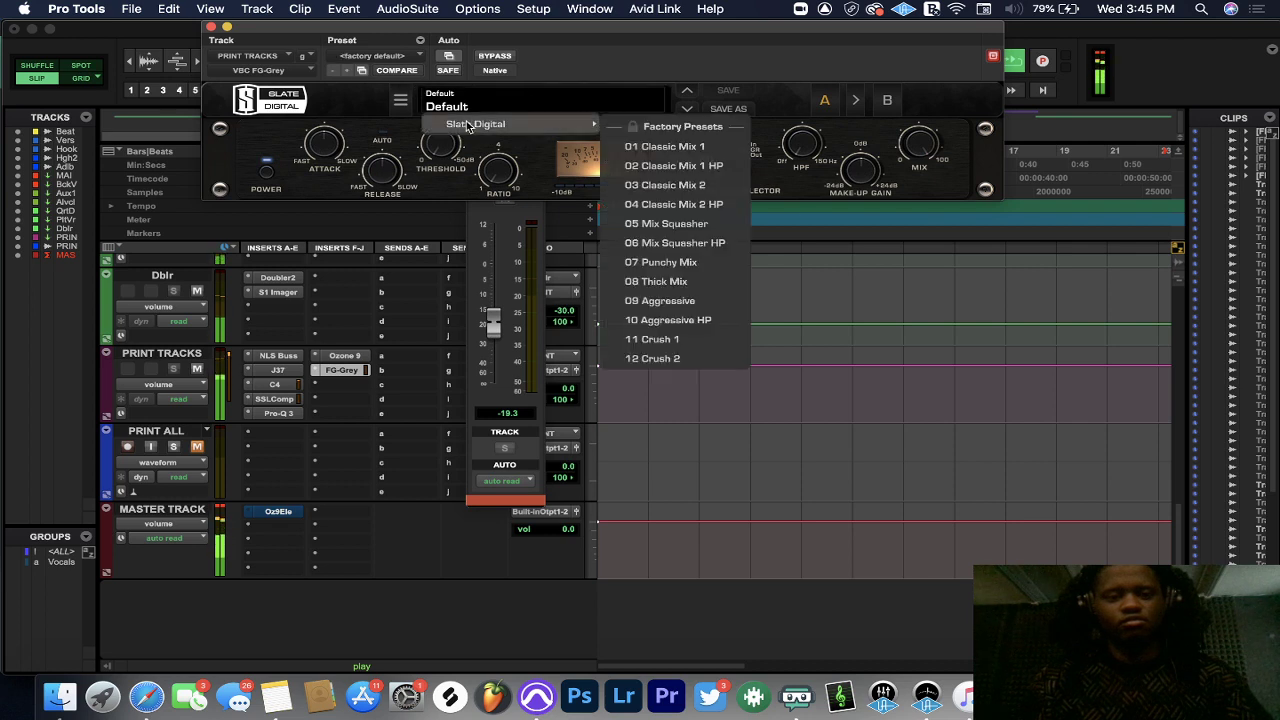
{"action": "left_click", "coordinate": [662, 186]}
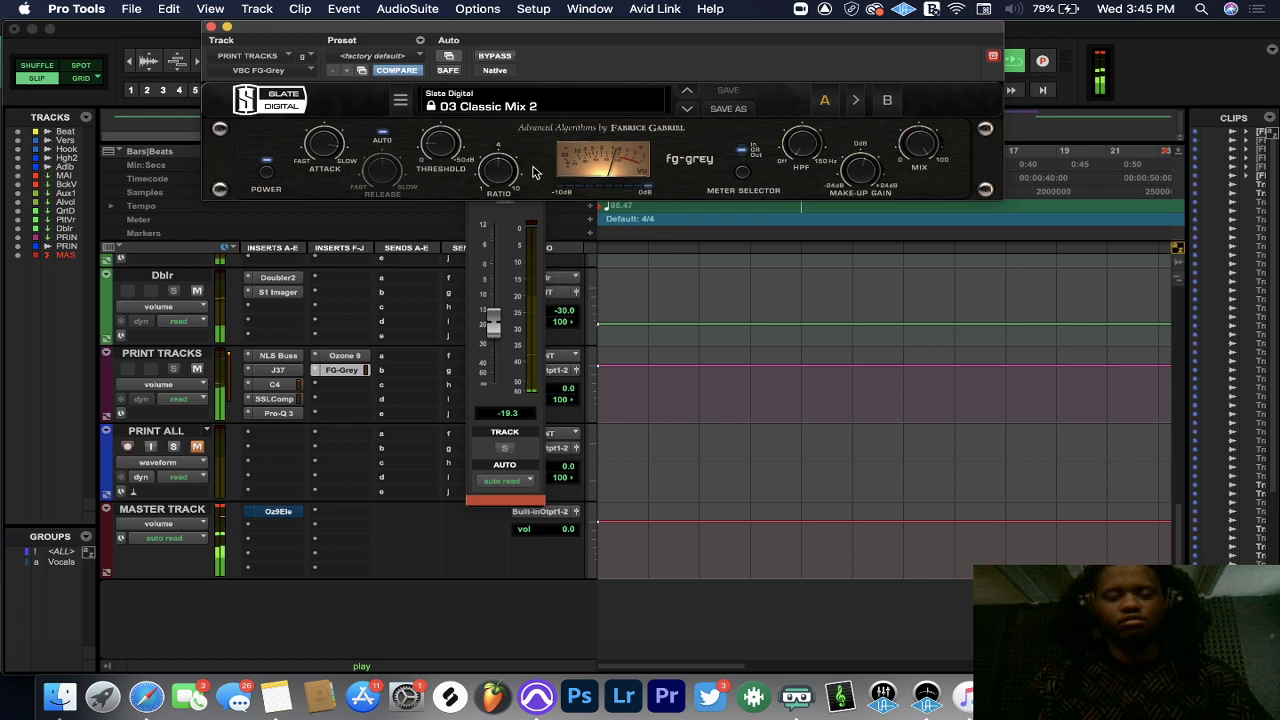
- Restart playback from about bar 10, set the FG-Grey threshold to -4.0 dB and close the compressor window
{"action": "left_click", "coordinate": [829, 261]}
{"action": "key", "text": "space"}
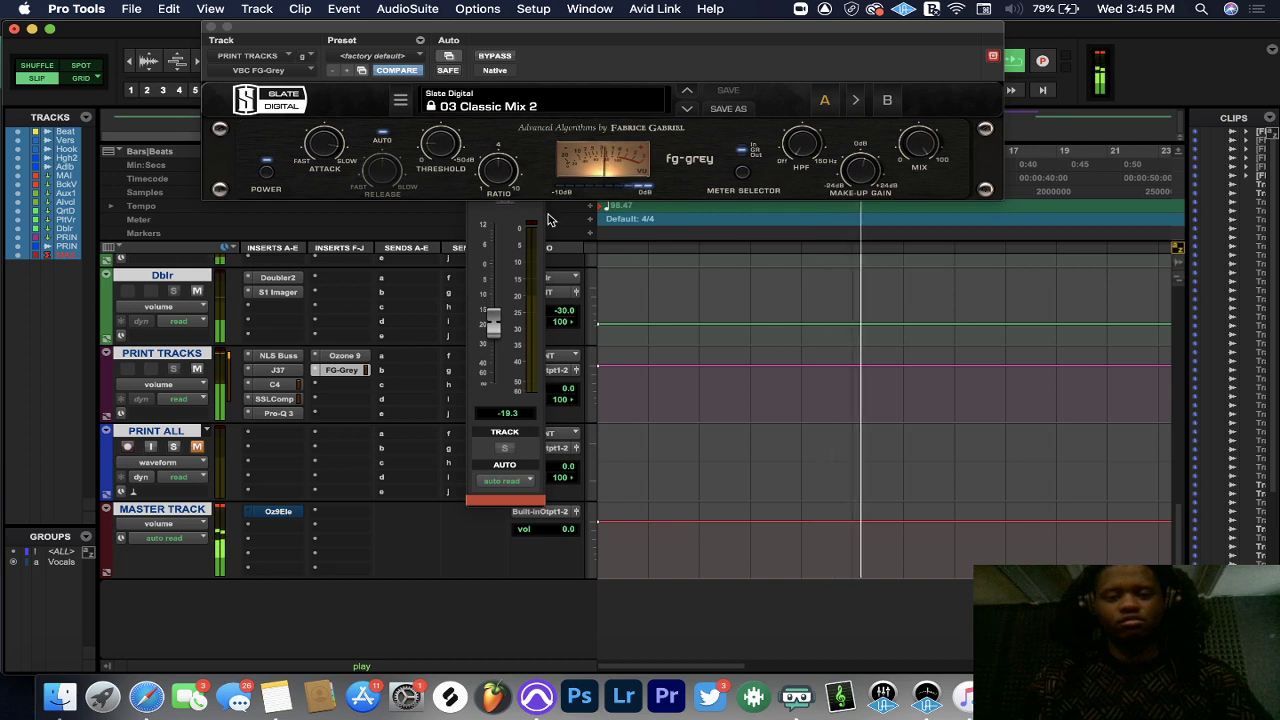
{"action": "left_click_drag", "start_coordinate": [440, 150], "coordinate": [437, 176]}
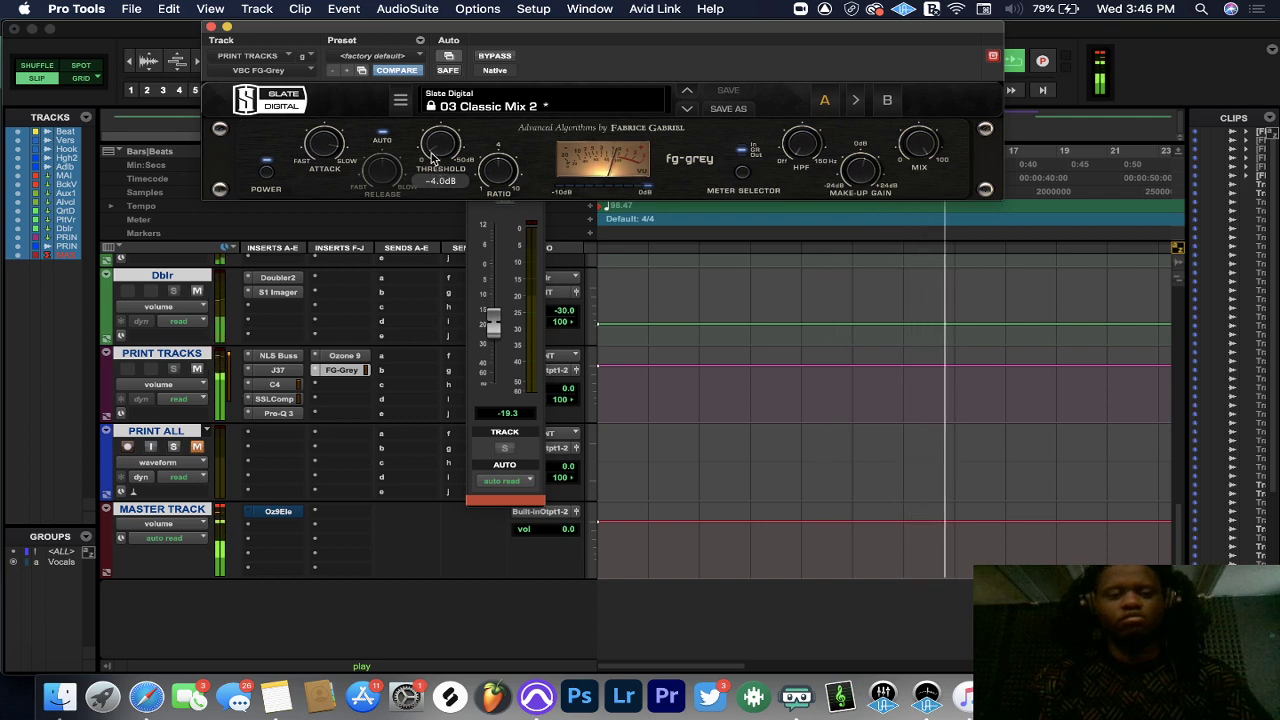
{"action": "left_click", "coordinate": [212, 27]}
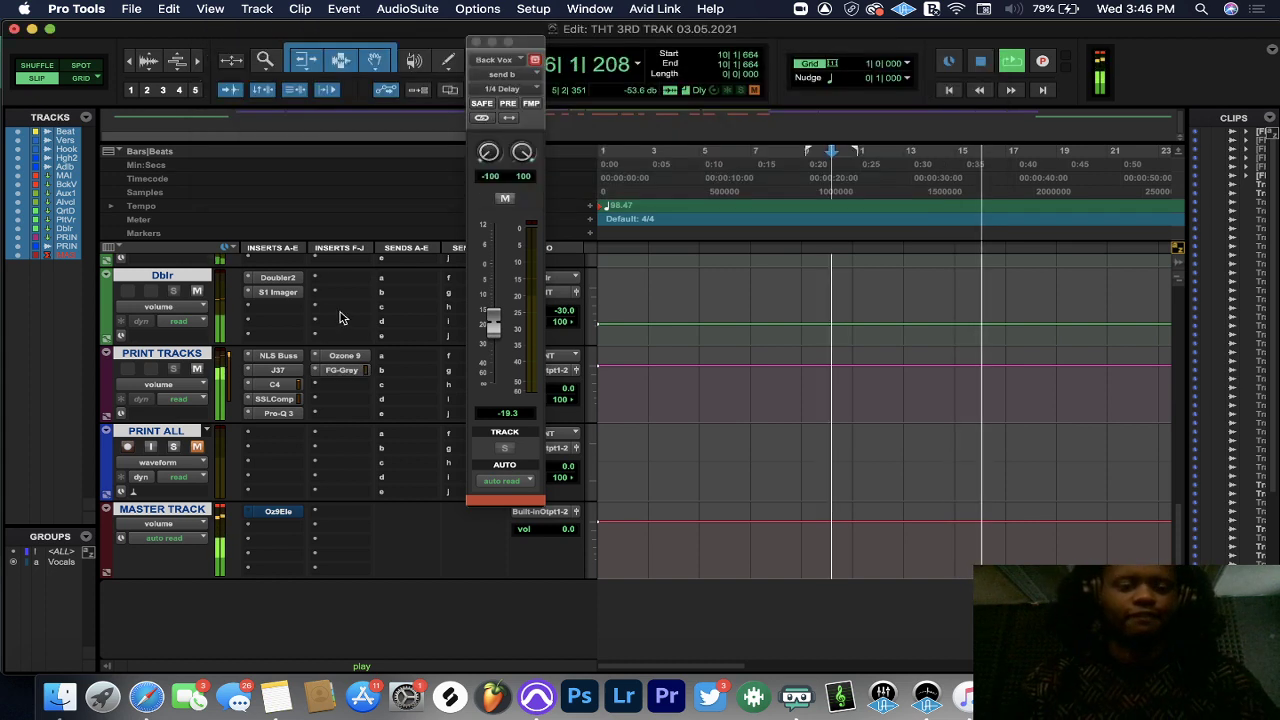
- Insert the multichannel Slate Digital Virtual Mix Rack in slot H of PRINT TRACKS and load its Tumay Master preset
{"action": "left_click", "coordinate": [338, 389]}
{"action": "mouse_move", "coordinate": [370, 384]}
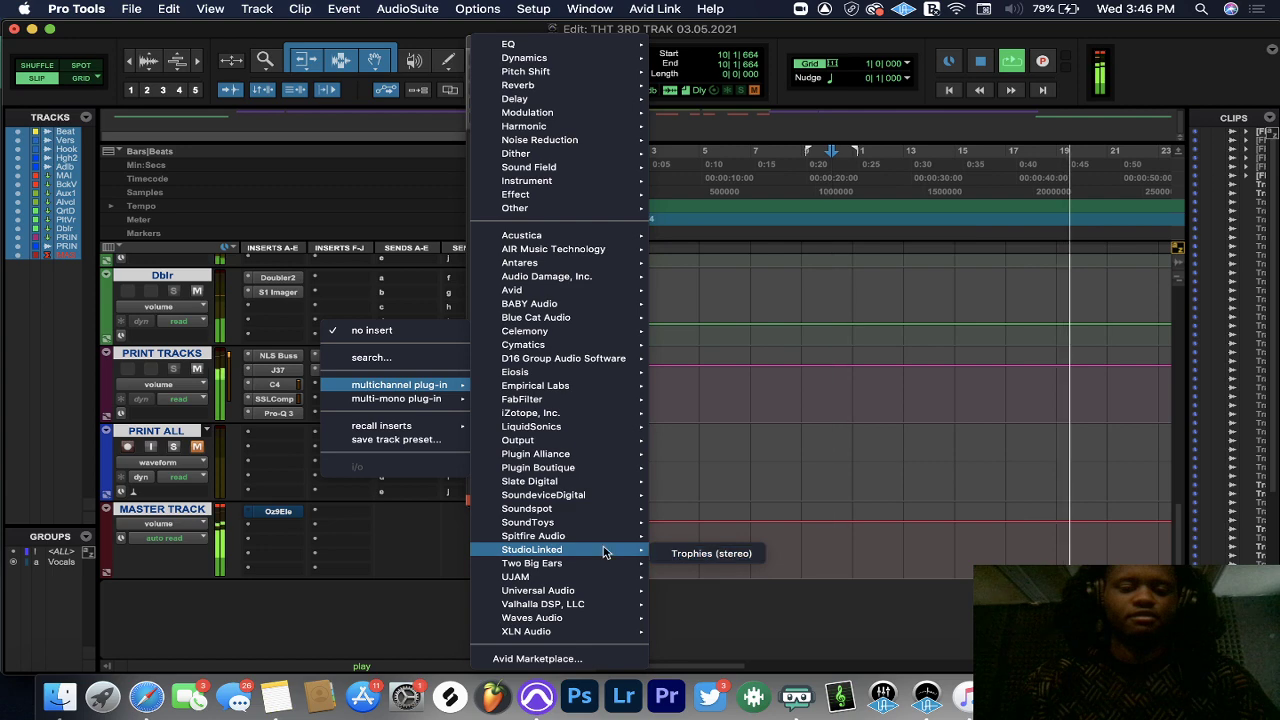
{"action": "mouse_move", "coordinate": [597, 495]}
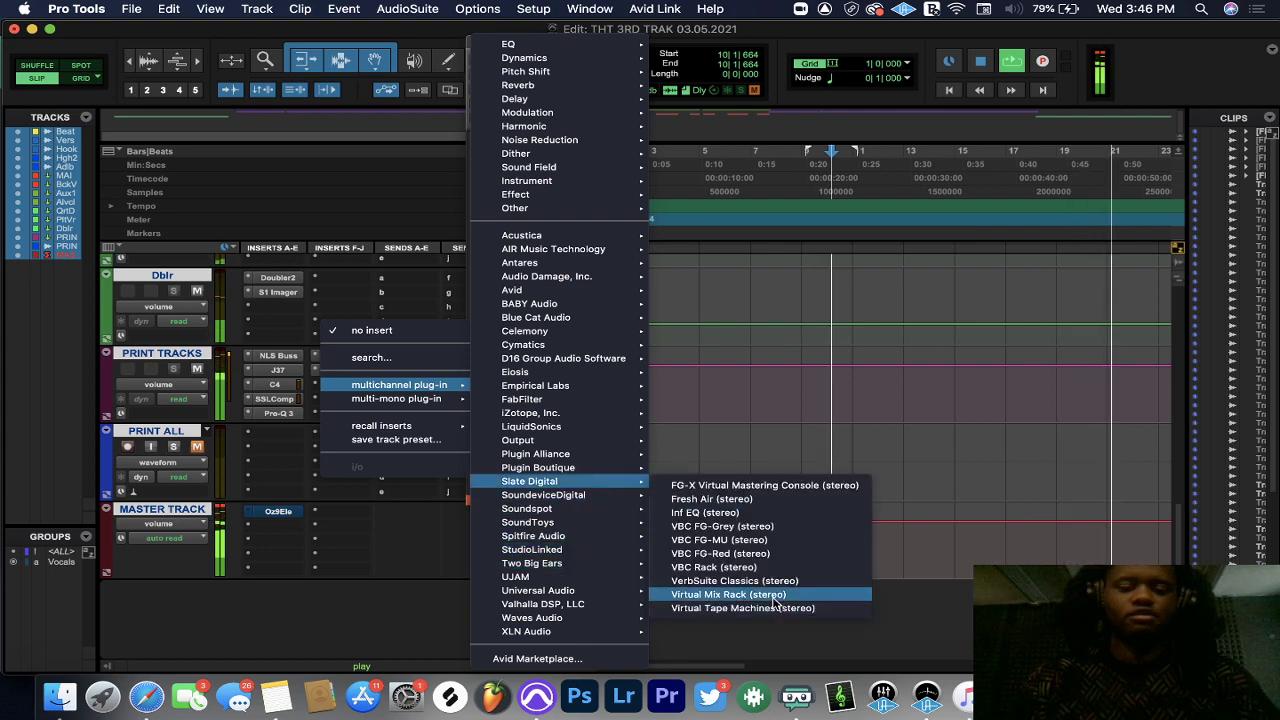
{"action": "left_click", "coordinate": [770, 596]}
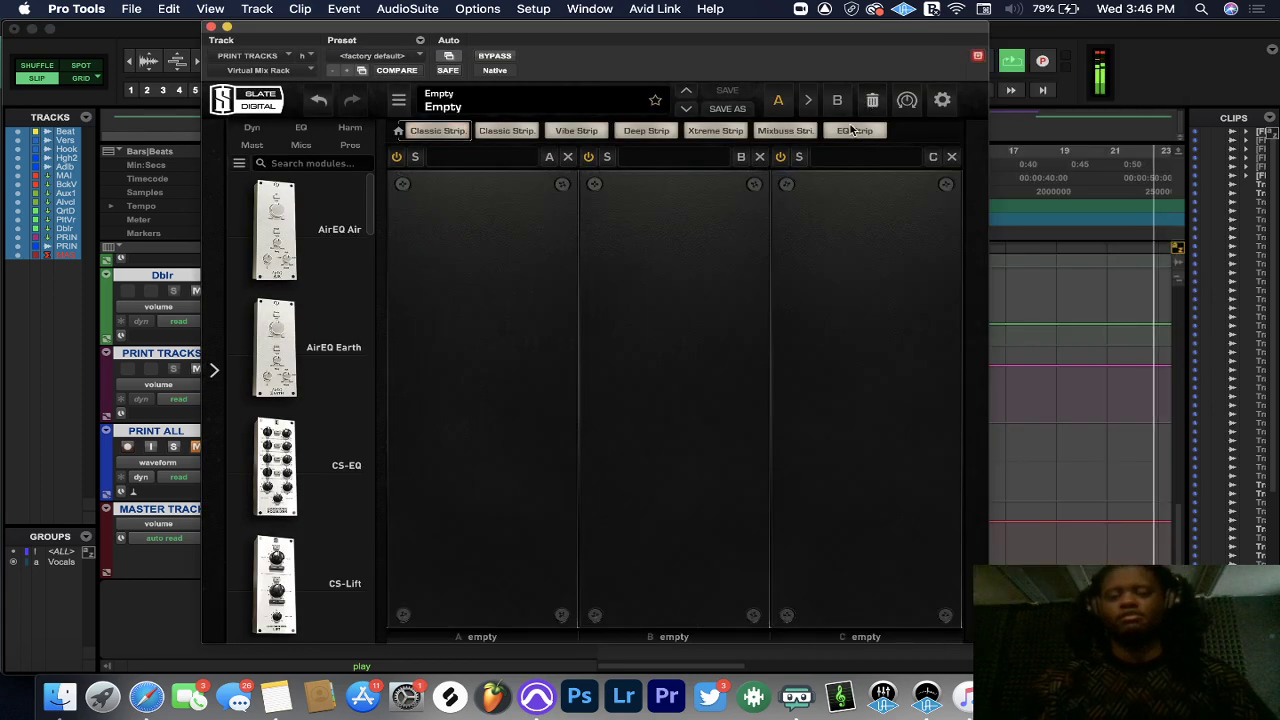
{"action": "left_click", "coordinate": [463, 97]}
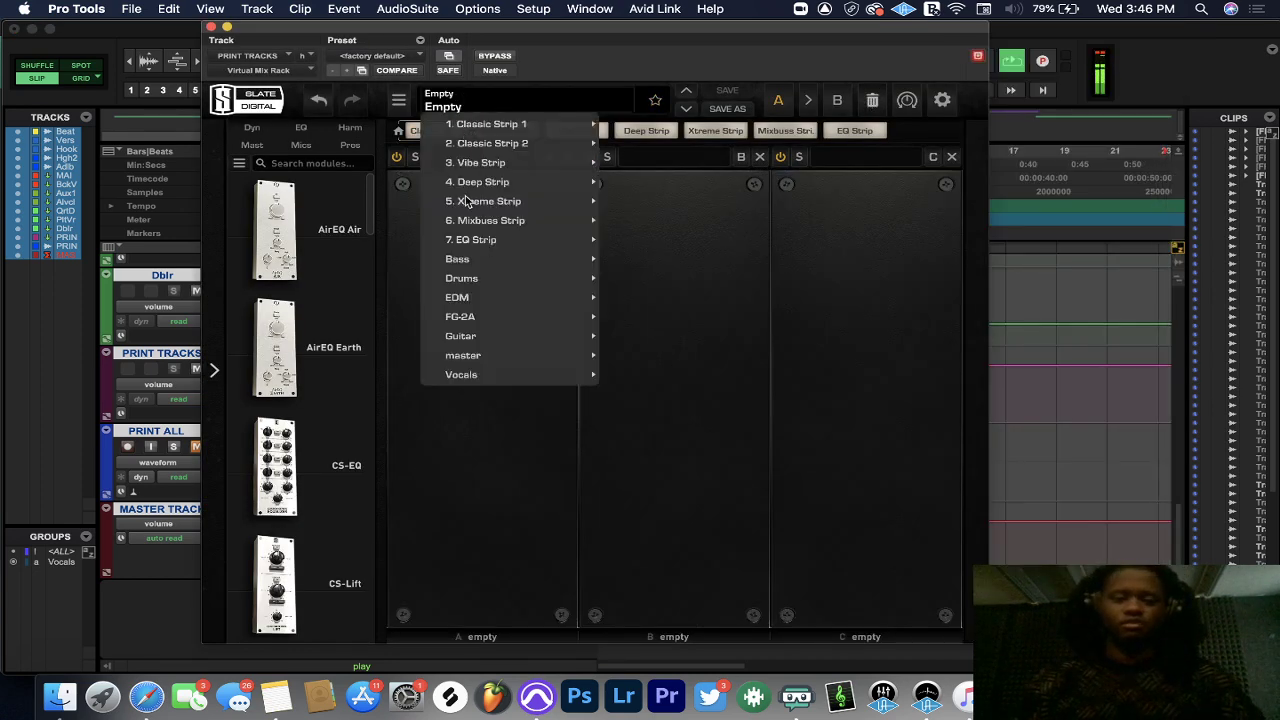
{"action": "mouse_move", "coordinate": [490, 357]}
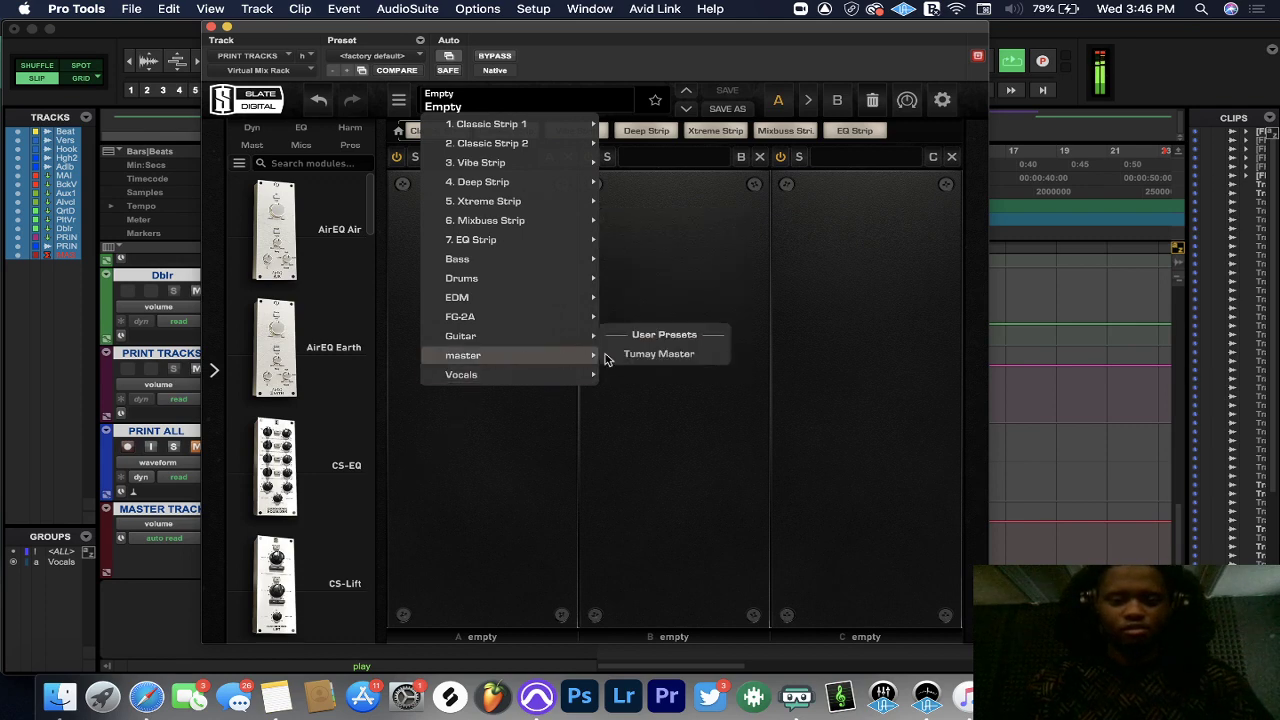
{"action": "left_click", "coordinate": [657, 354]}
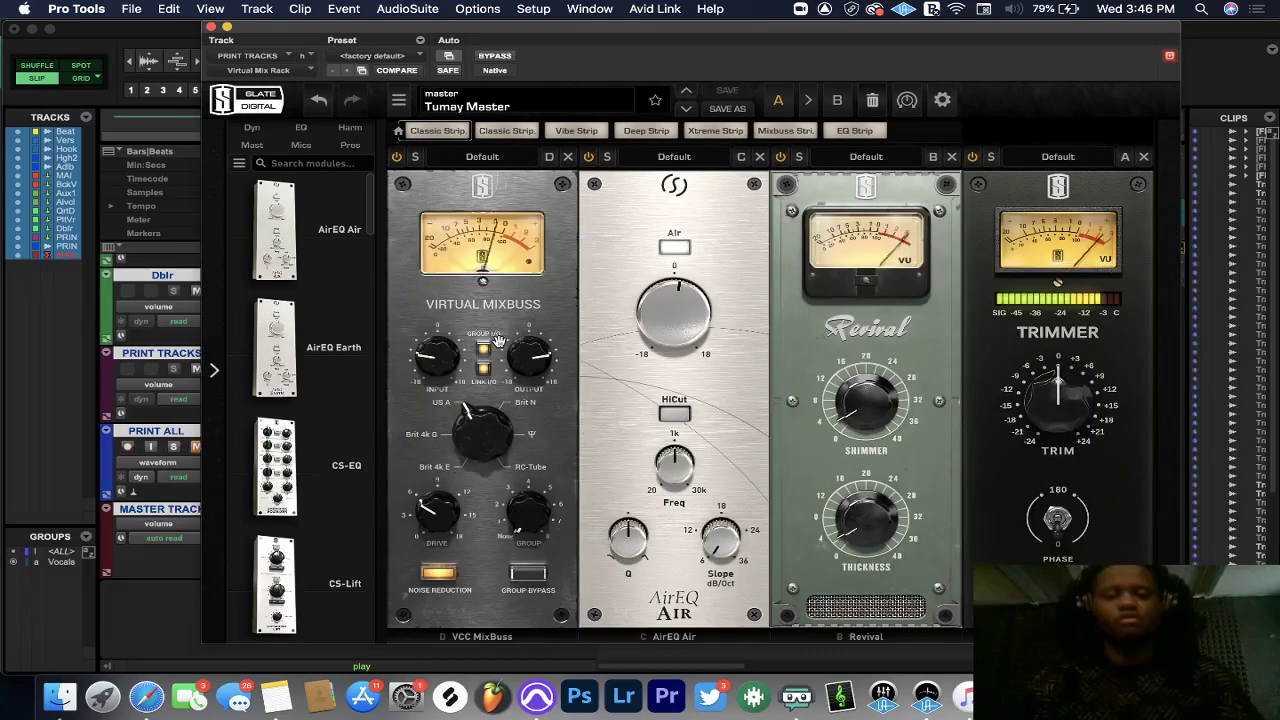
- Compare the mix with the Virtual Mixbuss module bypassed and enabled, set its drive to 3.58 dB and close the rack
{"action": "left_click", "coordinate": [396, 157]}
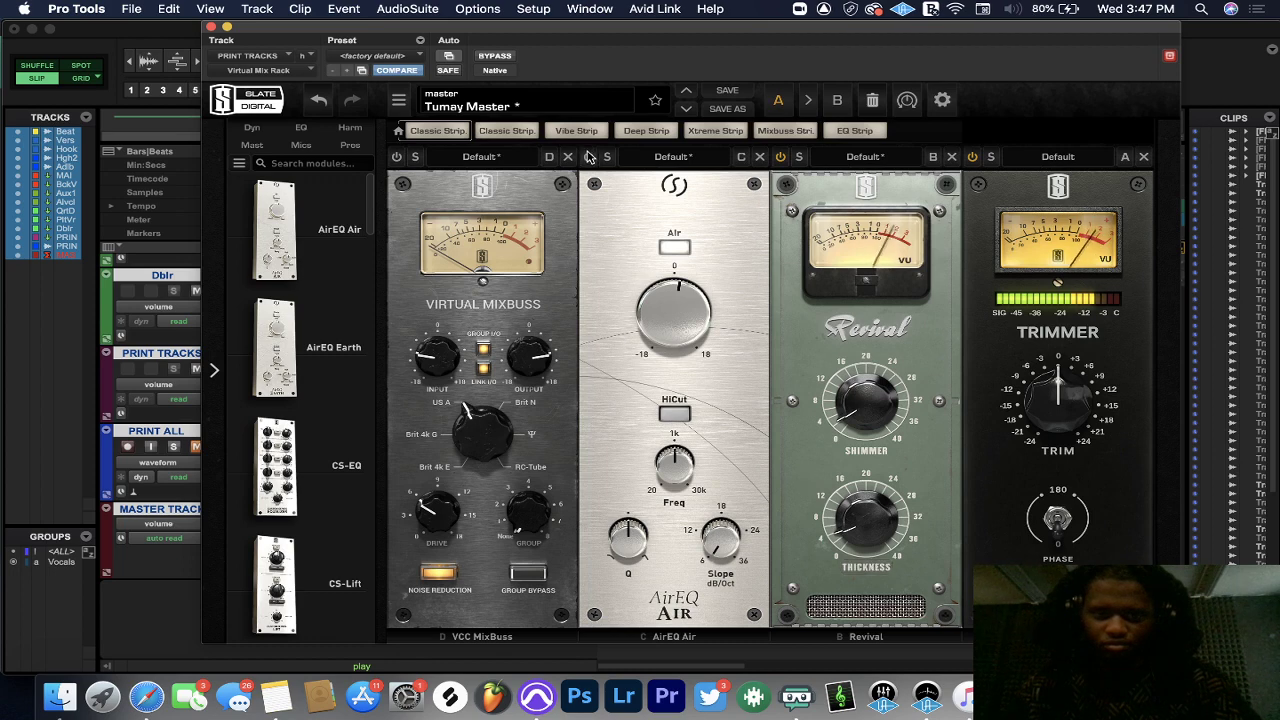
{"action": "left_click", "coordinate": [395, 158]}
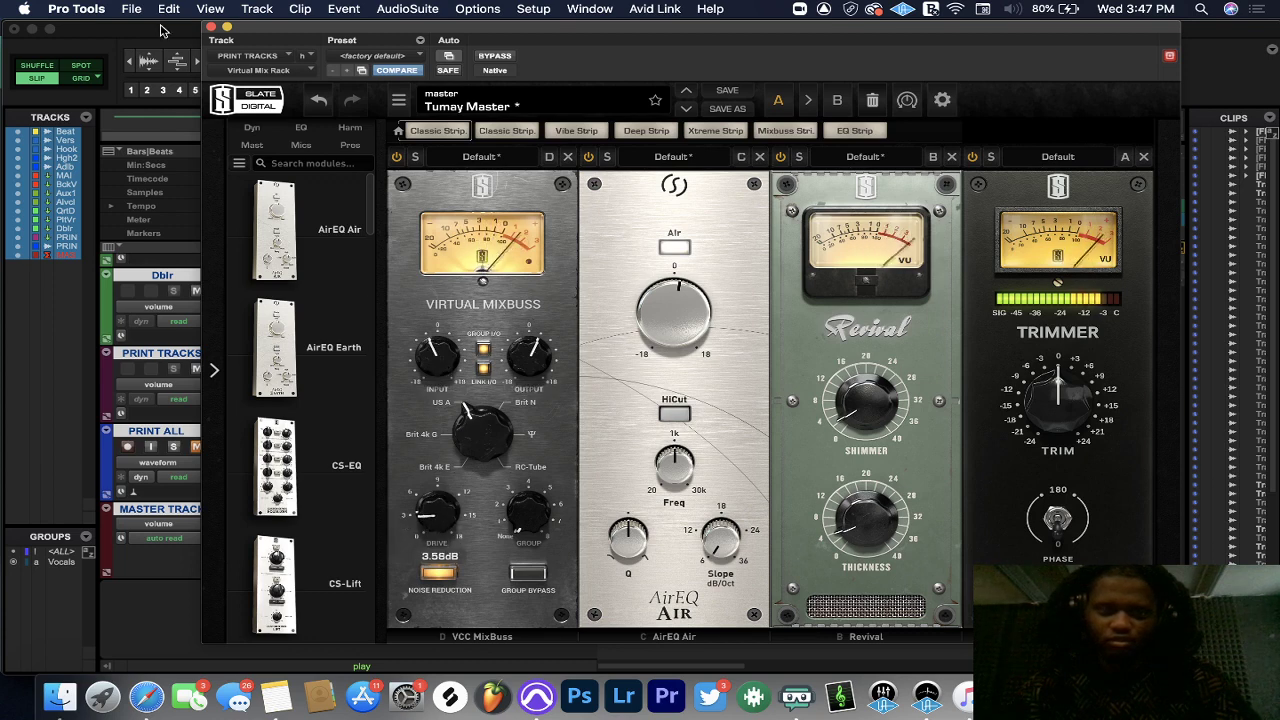
{"action": "left_click", "coordinate": [211, 27]}
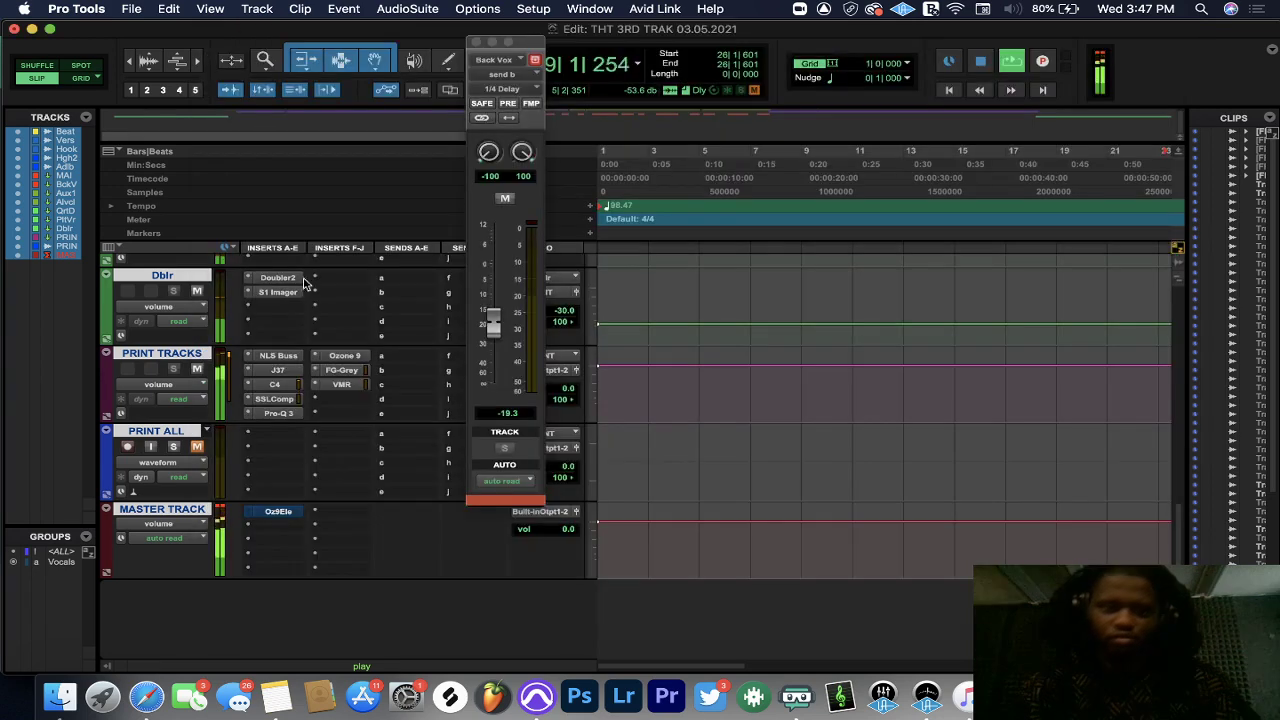
{"action": "left_click", "coordinate": [331, 402]}
{"action": "mouse_move", "coordinate": [395, 399]}
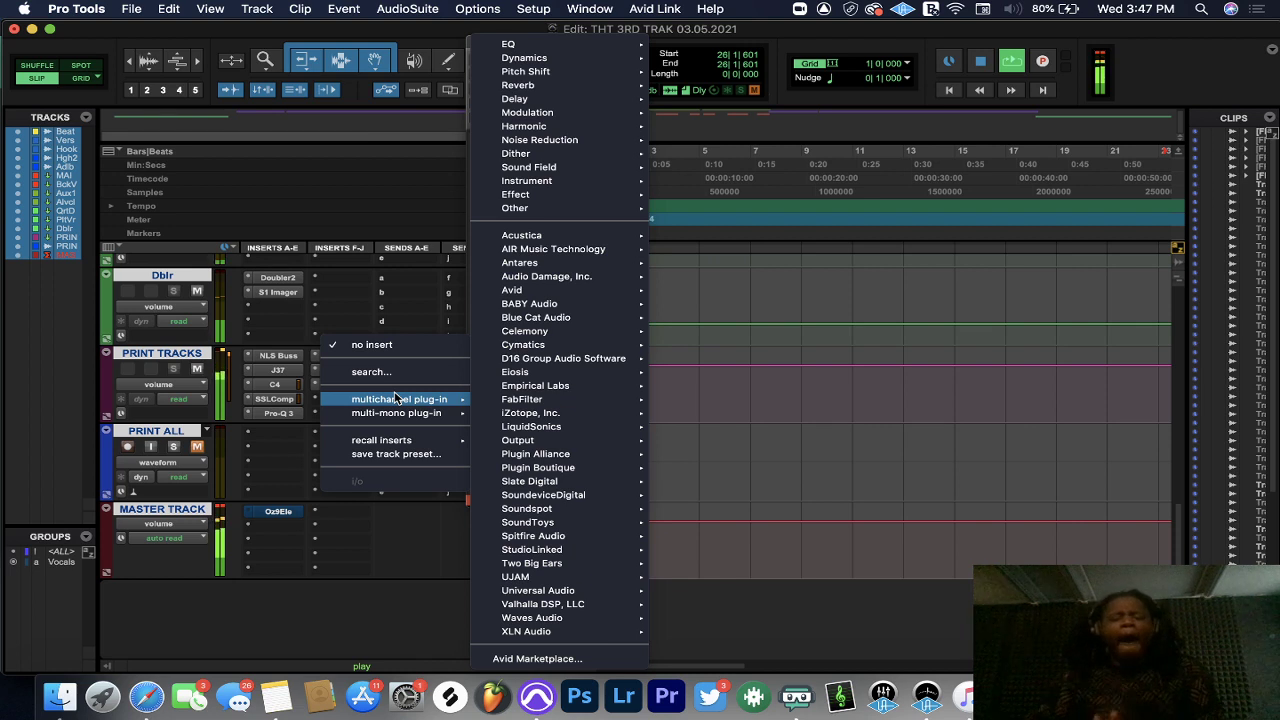
{"action": "left_click", "coordinate": [242, 436]}
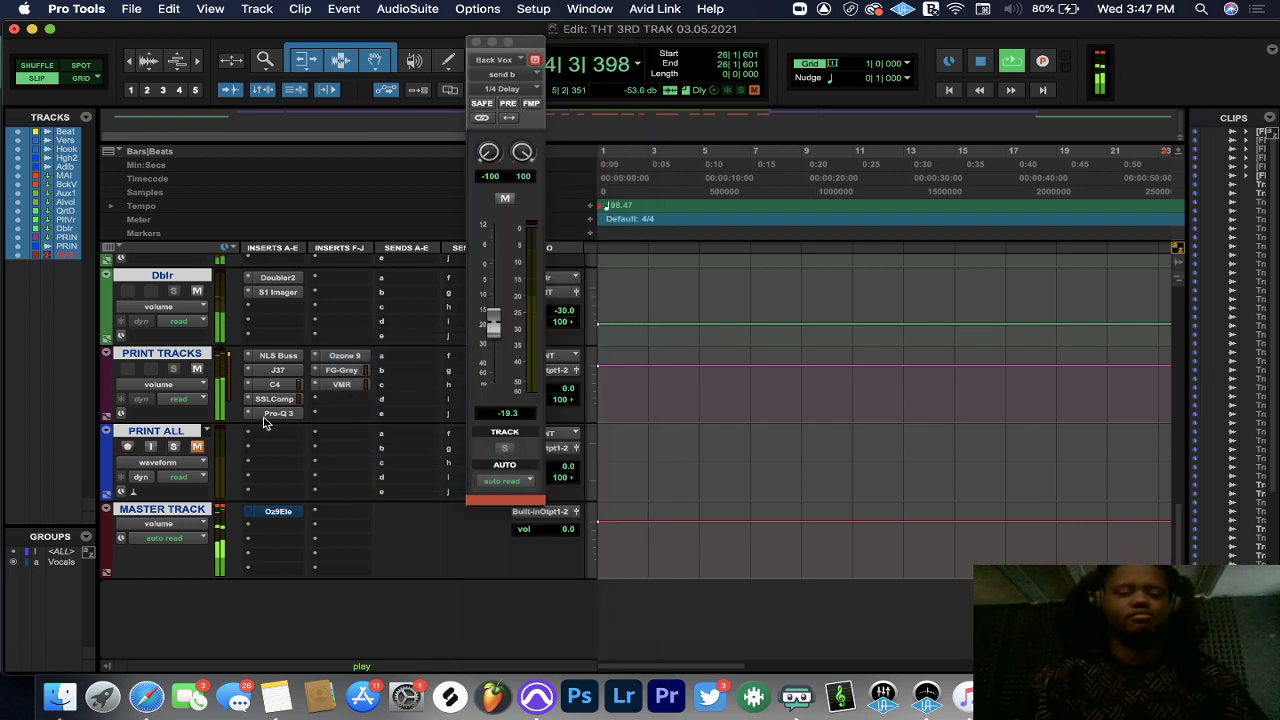
- Insert the multichannel FG-X Virtual Mastering Console in slot I of PRINT TRACKS, load the Steven's Mastering Smooth preset and close it
{"action": "left_click", "coordinate": [323, 405]}
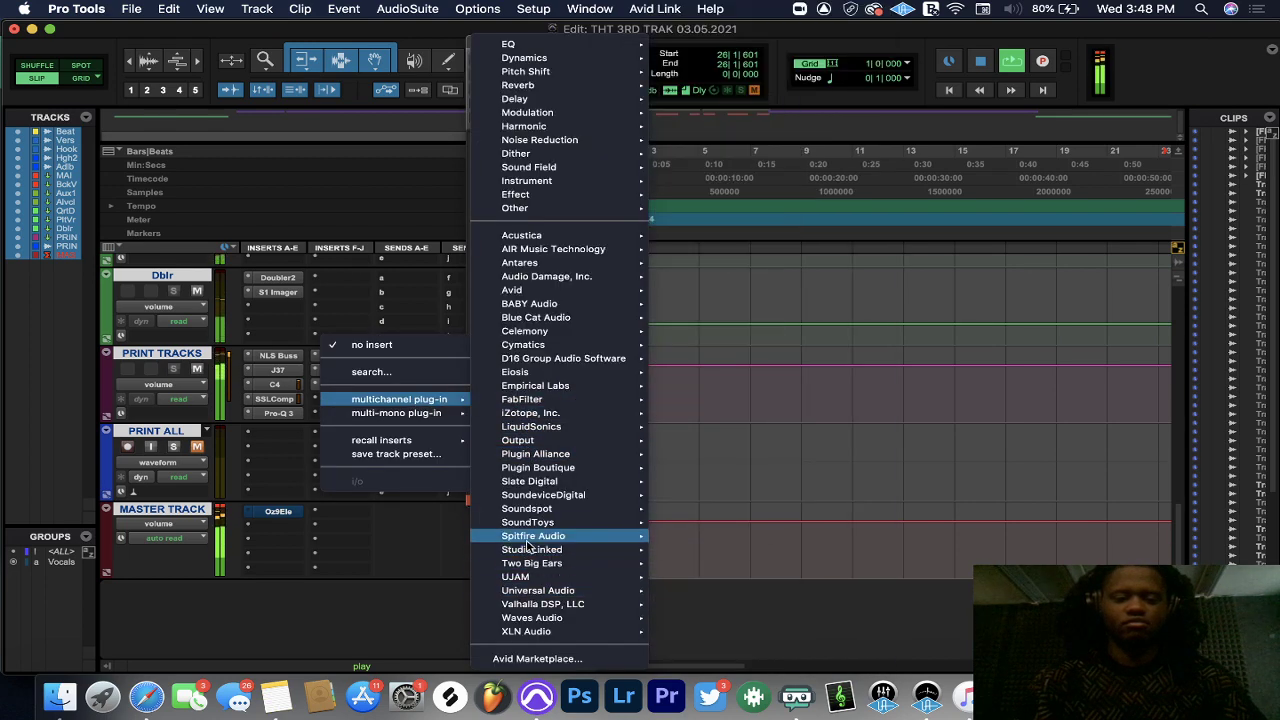
{"action": "mouse_move", "coordinate": [549, 556]}
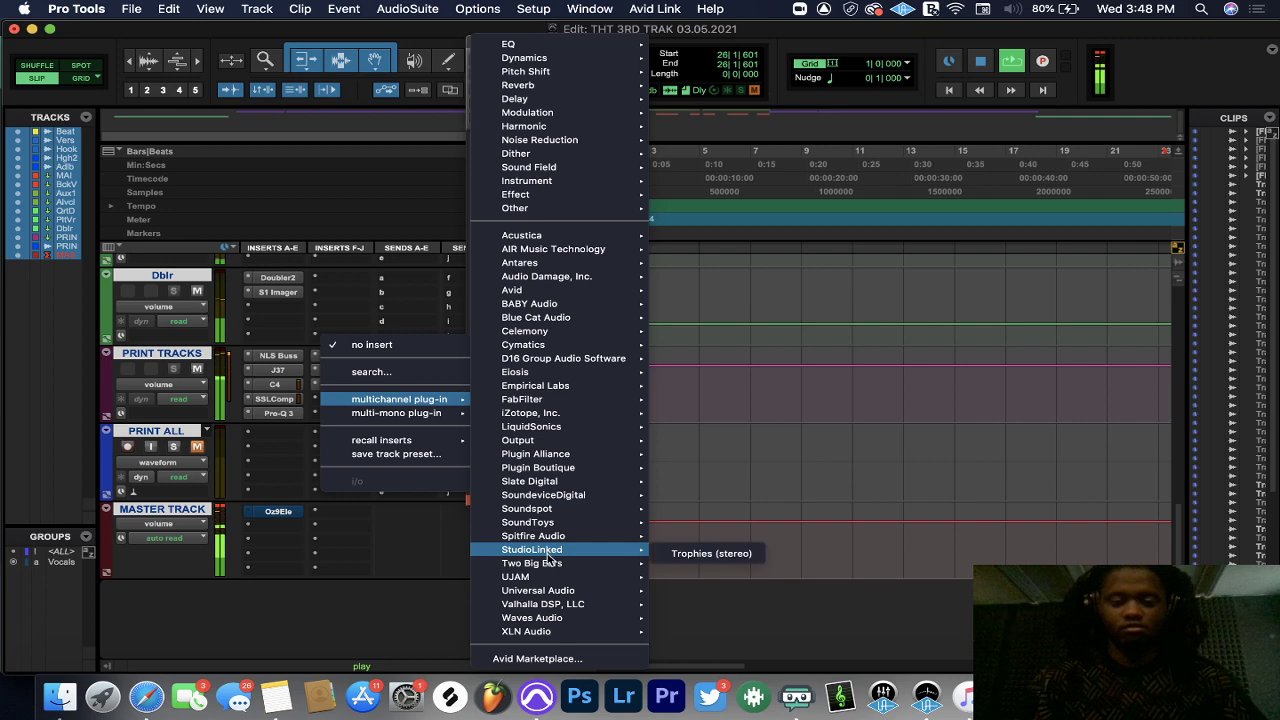
{"action": "mouse_move", "coordinate": [632, 482]}
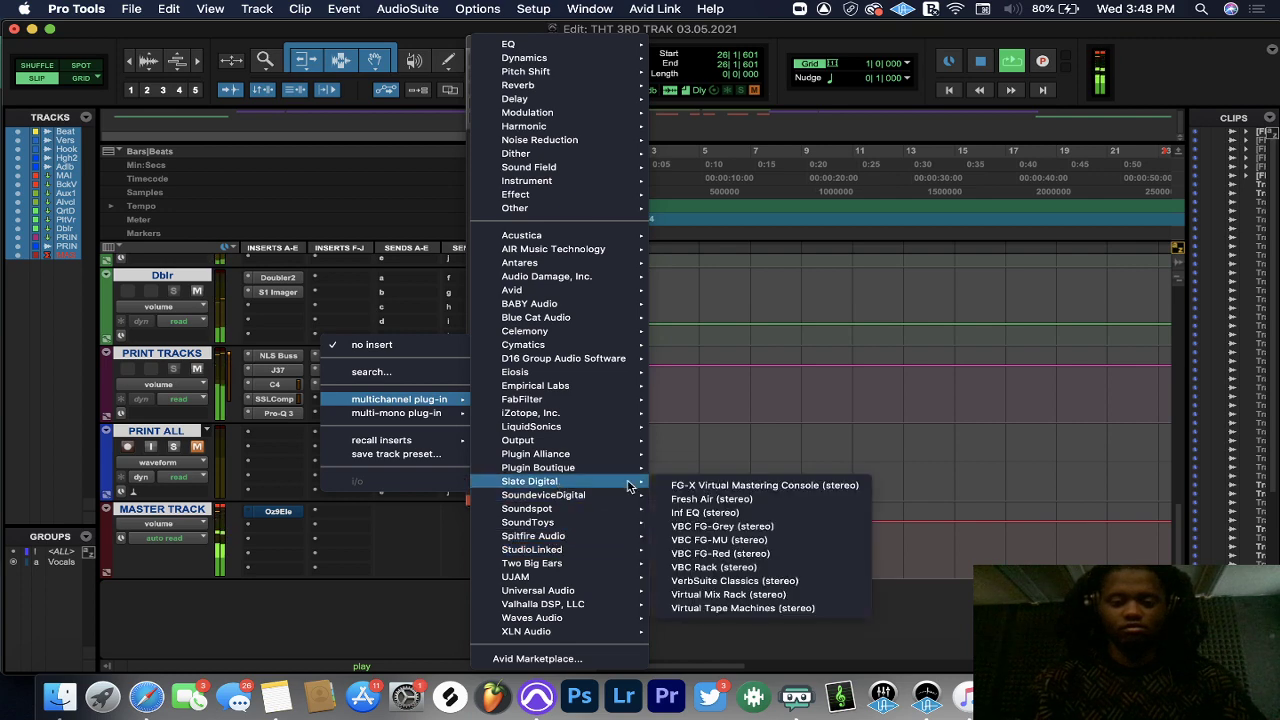
{"action": "left_click", "coordinate": [745, 486]}
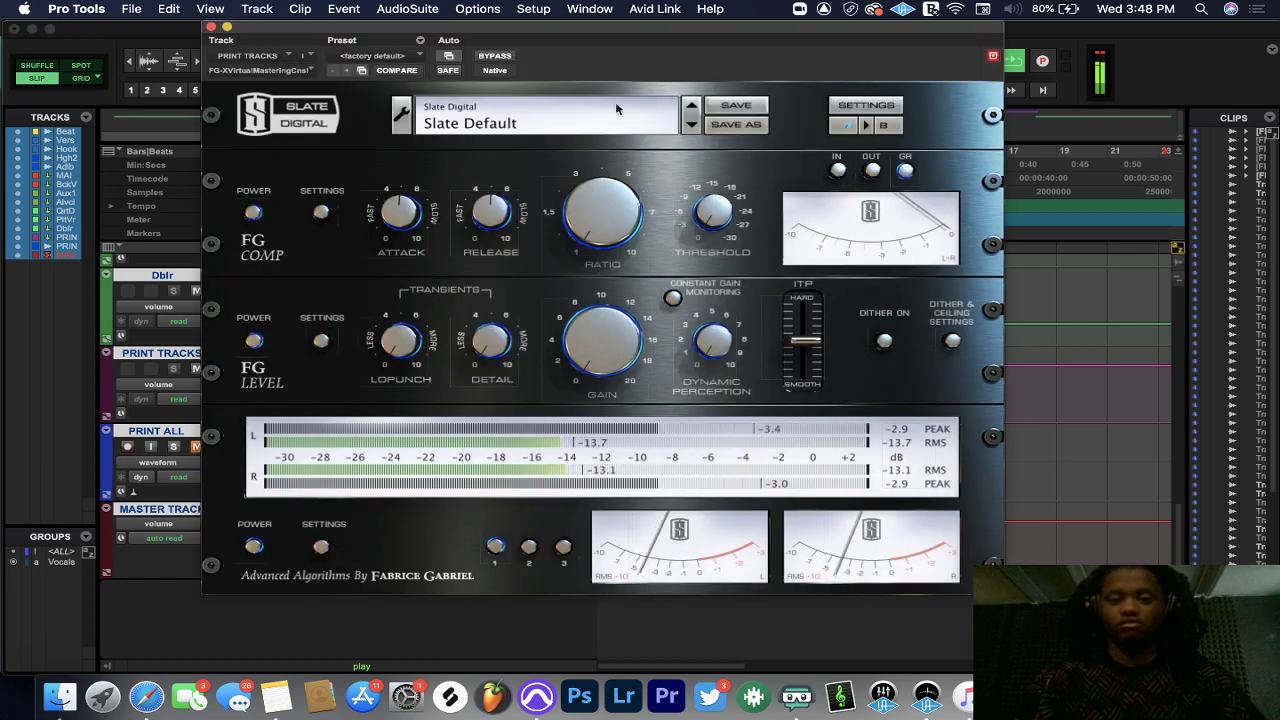
{"action": "mouse_move", "coordinate": [516, 127]}
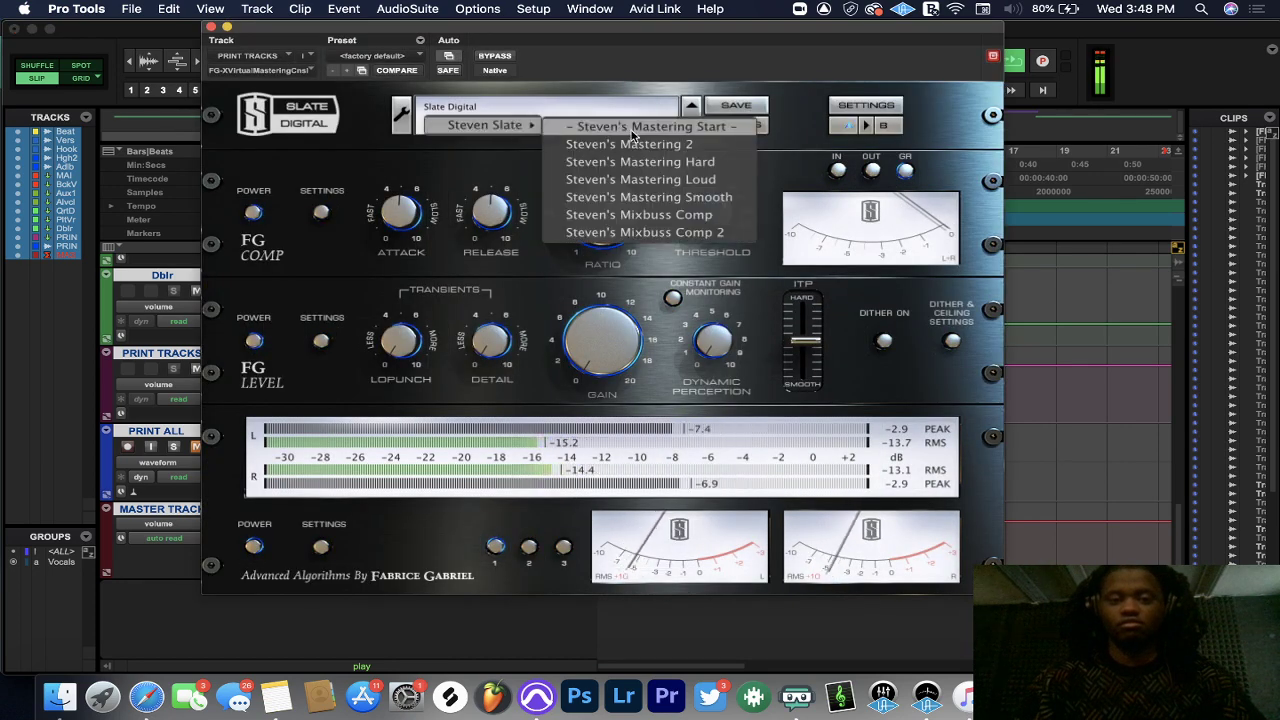
{"action": "left_click", "coordinate": [633, 196]}
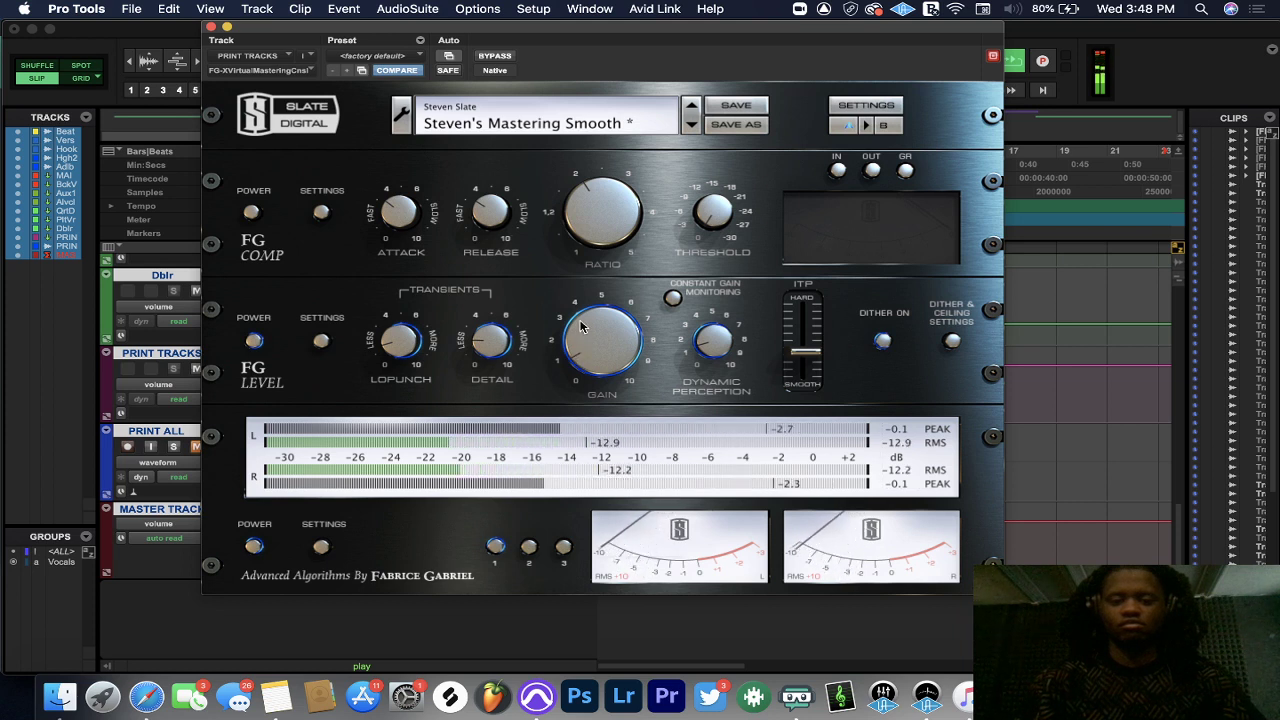
{"action": "left_click", "coordinate": [211, 27]}
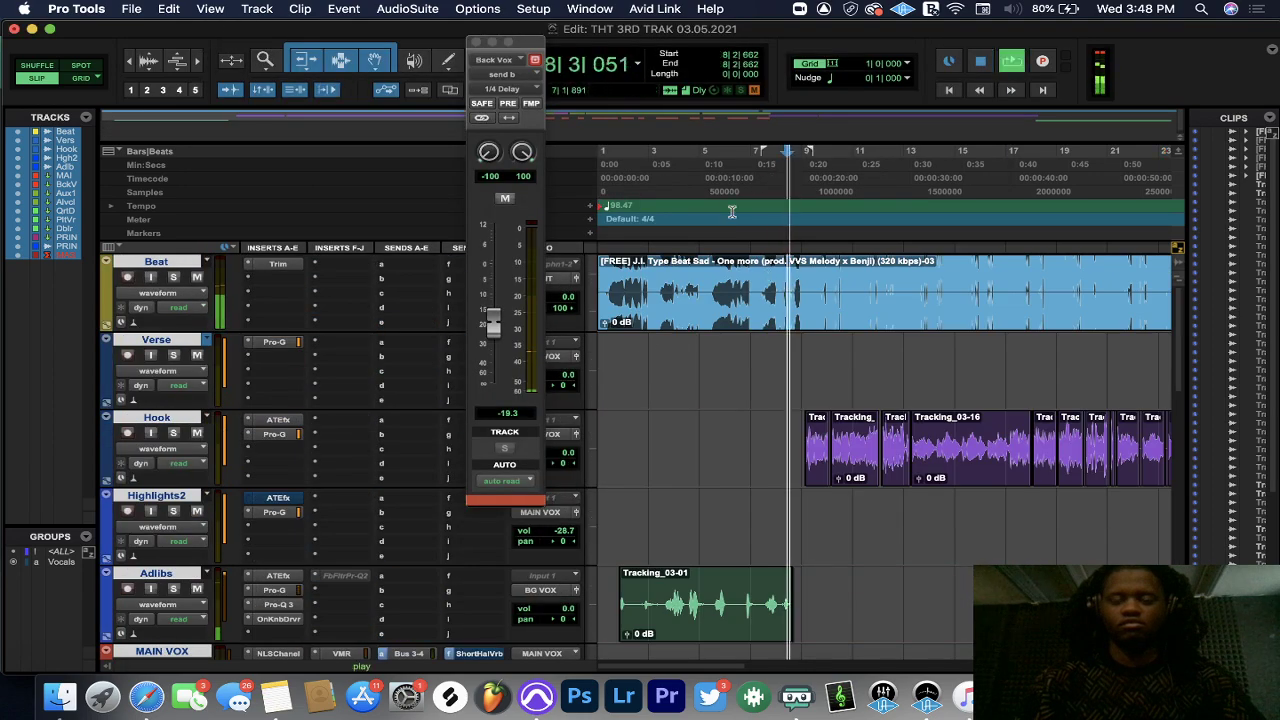
- Insert the multichannel FabFilter Pro-L 2 limiter in slot J of PRINT TRACKS
{"action": "scroll", "coordinate": [585, 400], "scroll_direction": "down", "scroll_amount": 8}
{"action": "scroll", "coordinate": [585, 400], "scroll_direction": "down", "scroll_amount": 5}
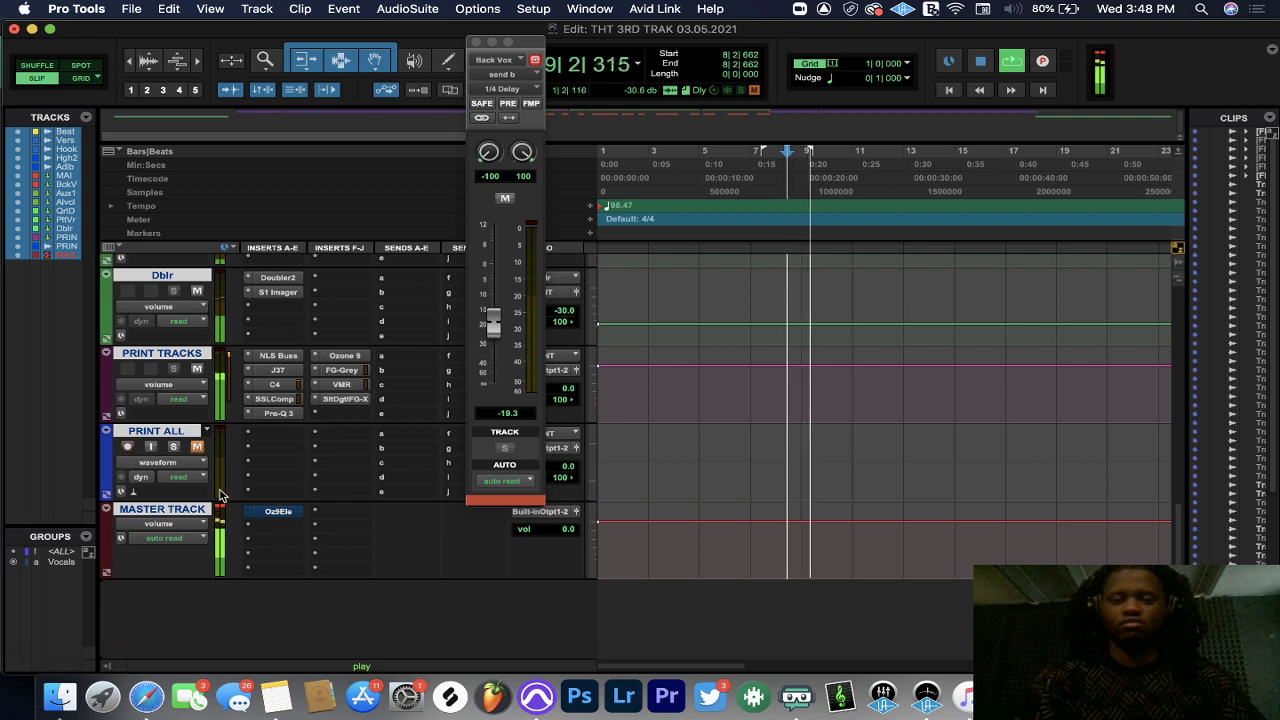
{"action": "left_click", "coordinate": [325, 413]}
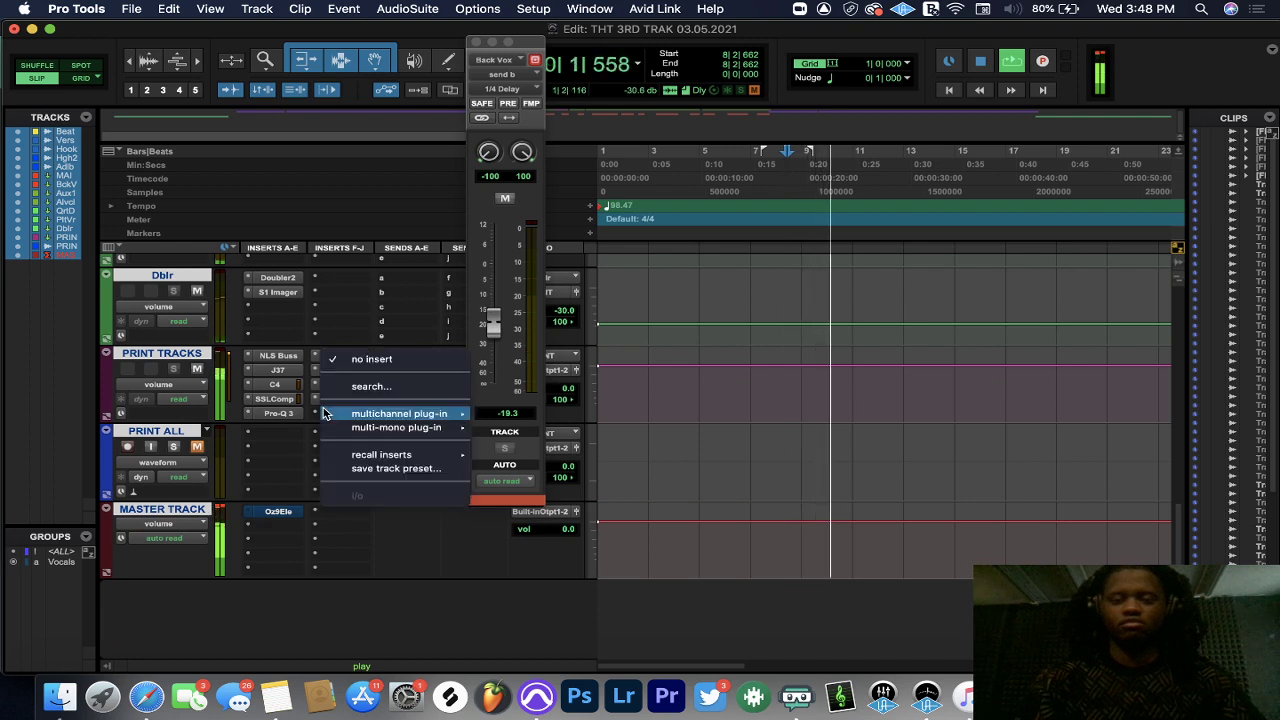
{"action": "mouse_move", "coordinate": [449, 420]}
{"action": "mouse_move", "coordinate": [560, 399]}
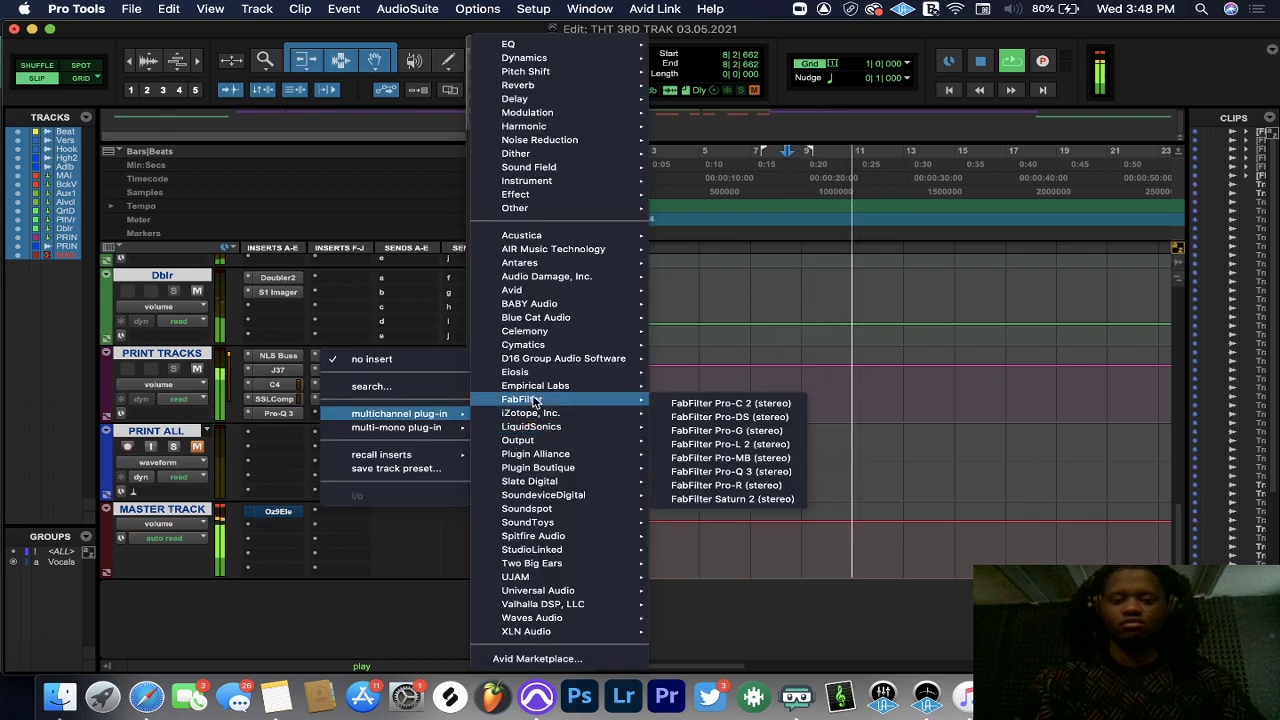
{"action": "key", "text": "Escape"}
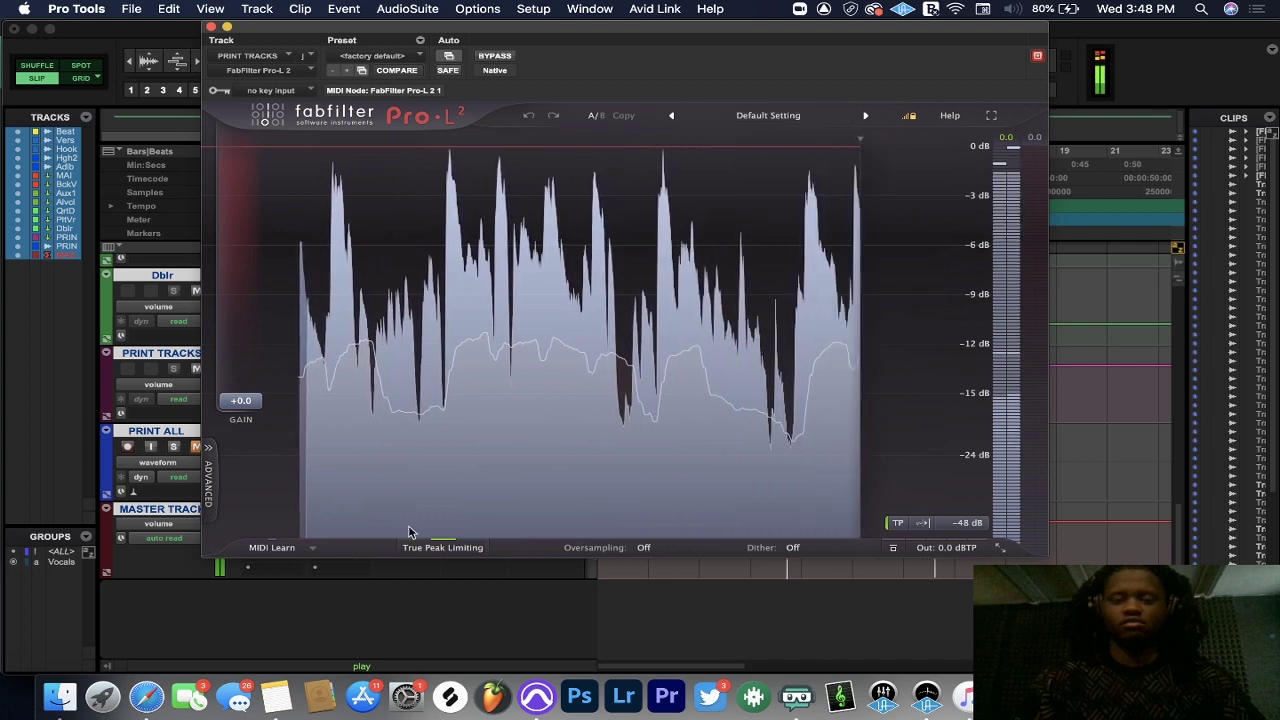
- Set the Pro-L 2 limiting style to Allround and its gain to +1.0 dB, and close the limiter window
{"action": "left_click", "coordinate": [207, 475]}
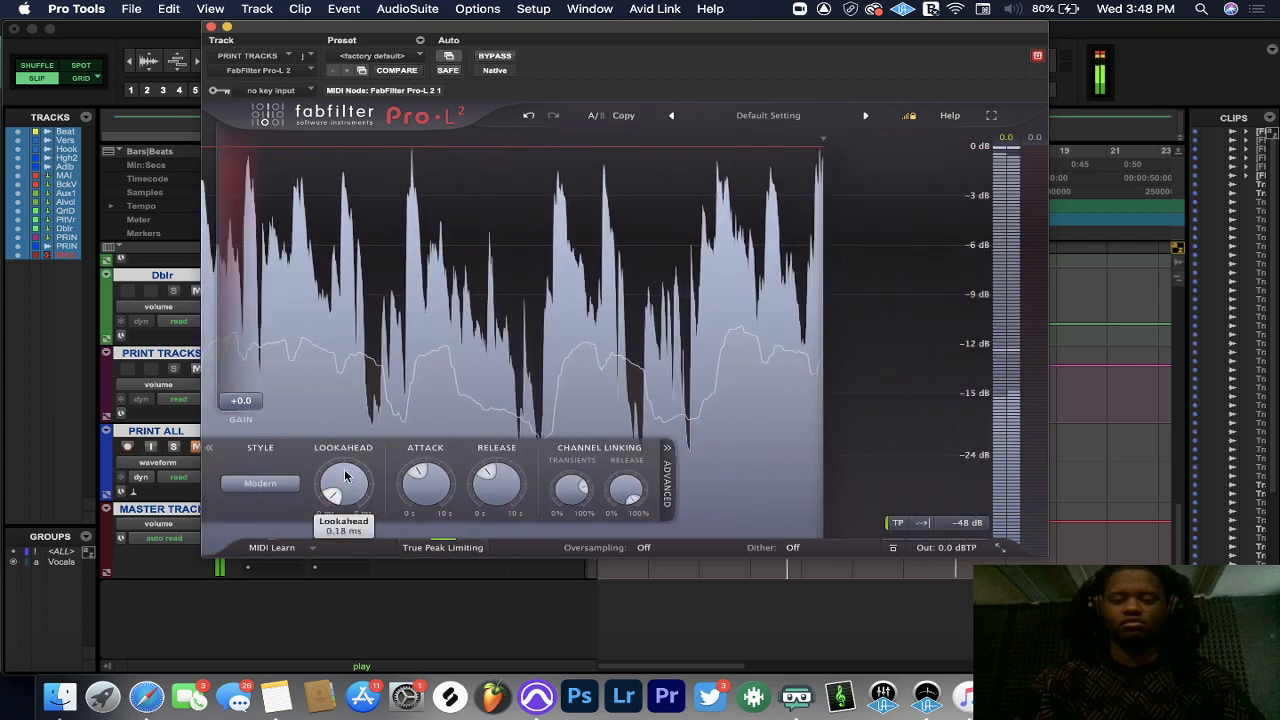
{"action": "left_click", "coordinate": [289, 483]}
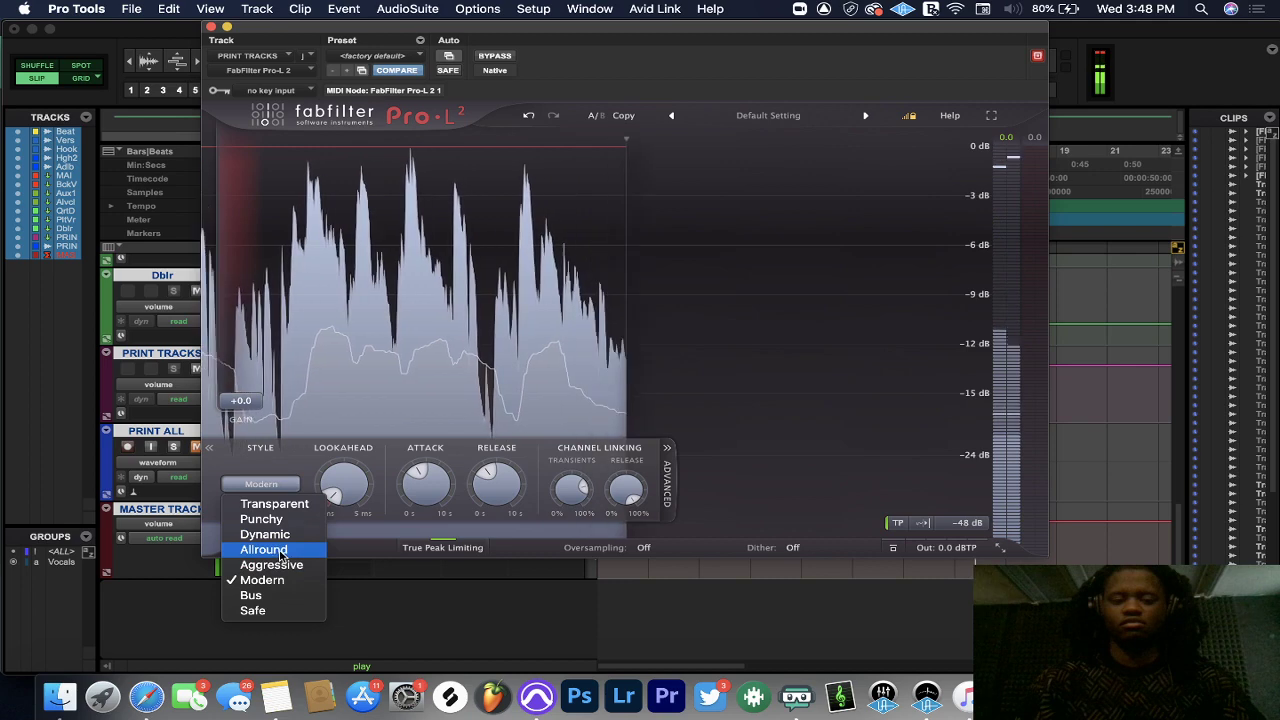
{"action": "left_click", "coordinate": [272, 548]}
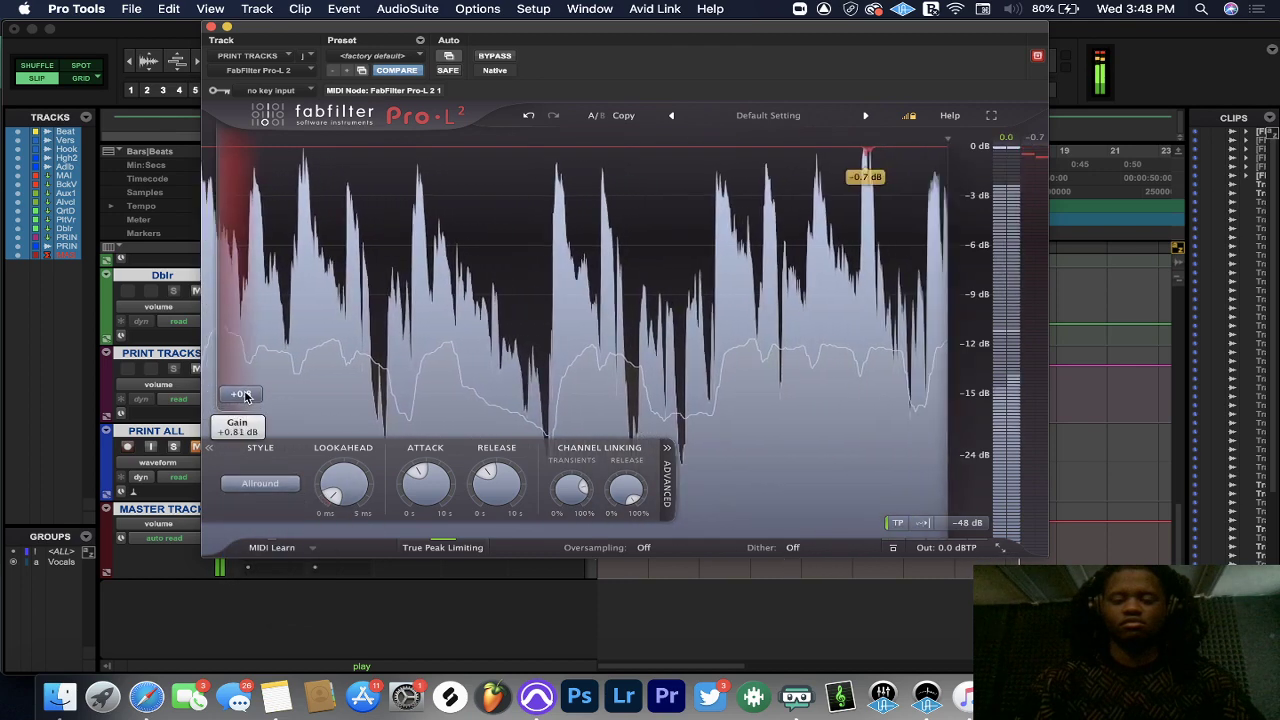
{"action": "left_click_drag", "start_coordinate": [253, 404], "coordinate": [245, 393]}
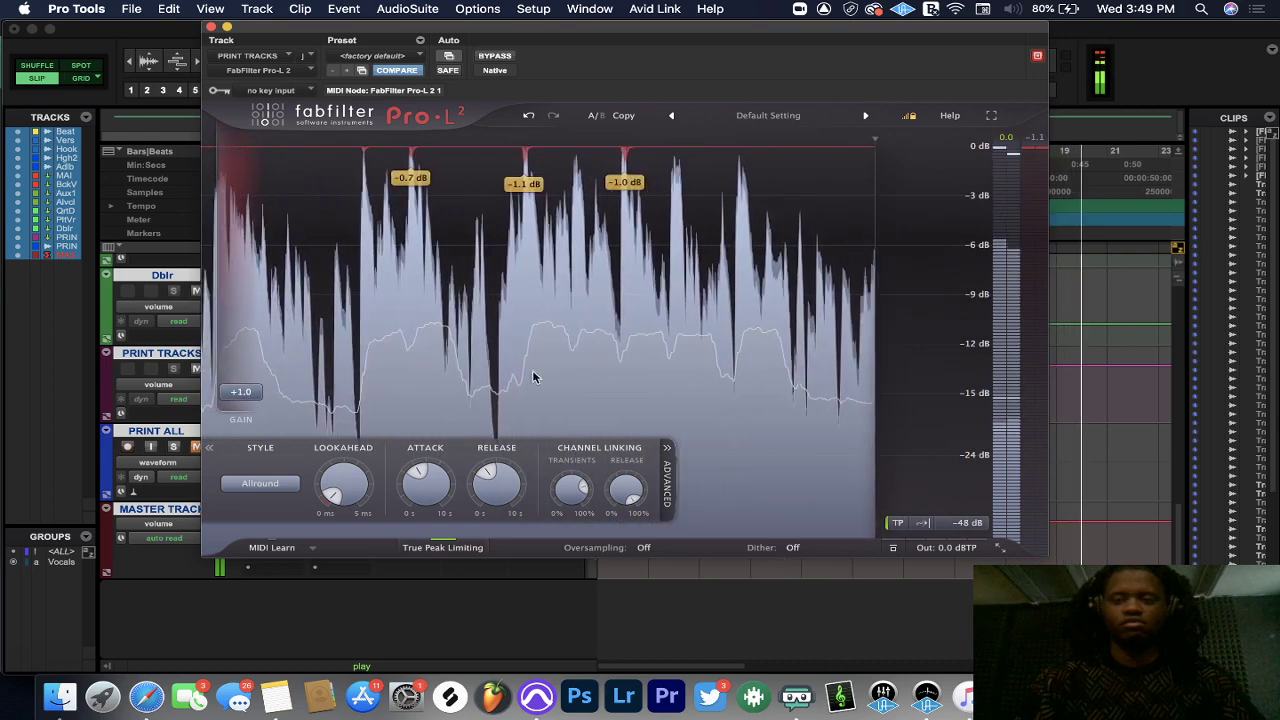
{"action": "key", "text": "space"}
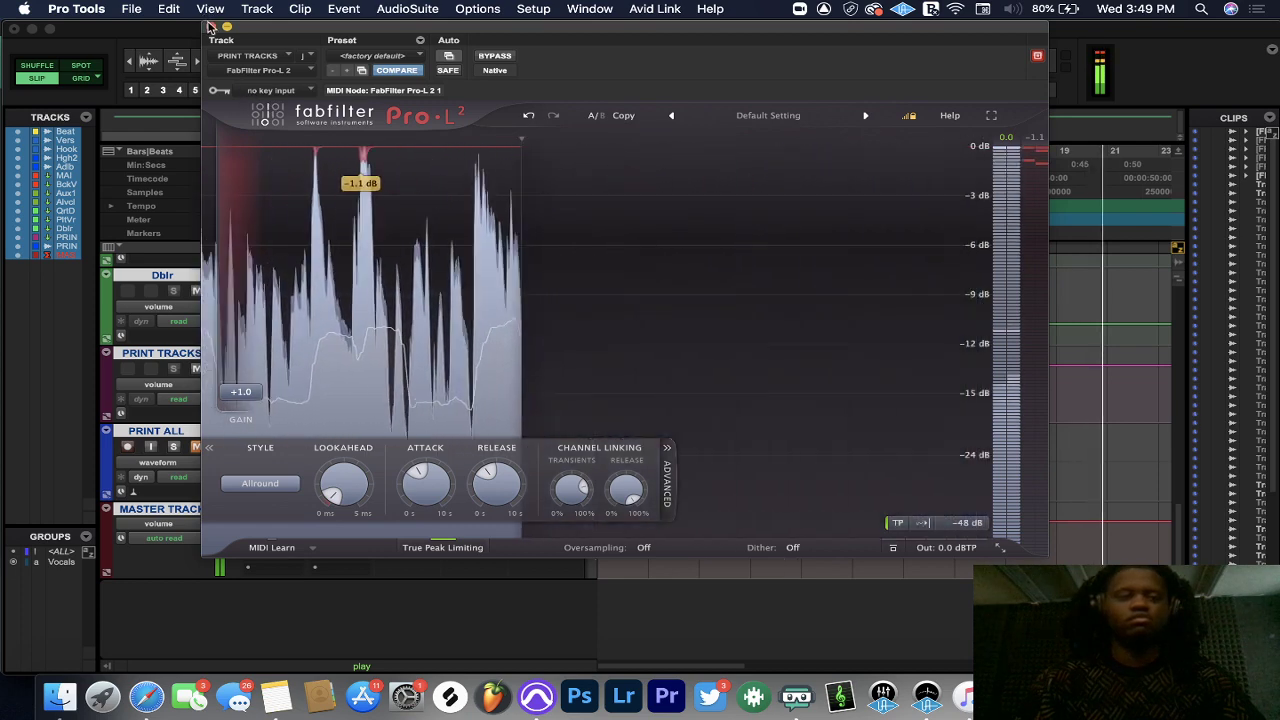
{"action": "left_click", "coordinate": [214, 28]}
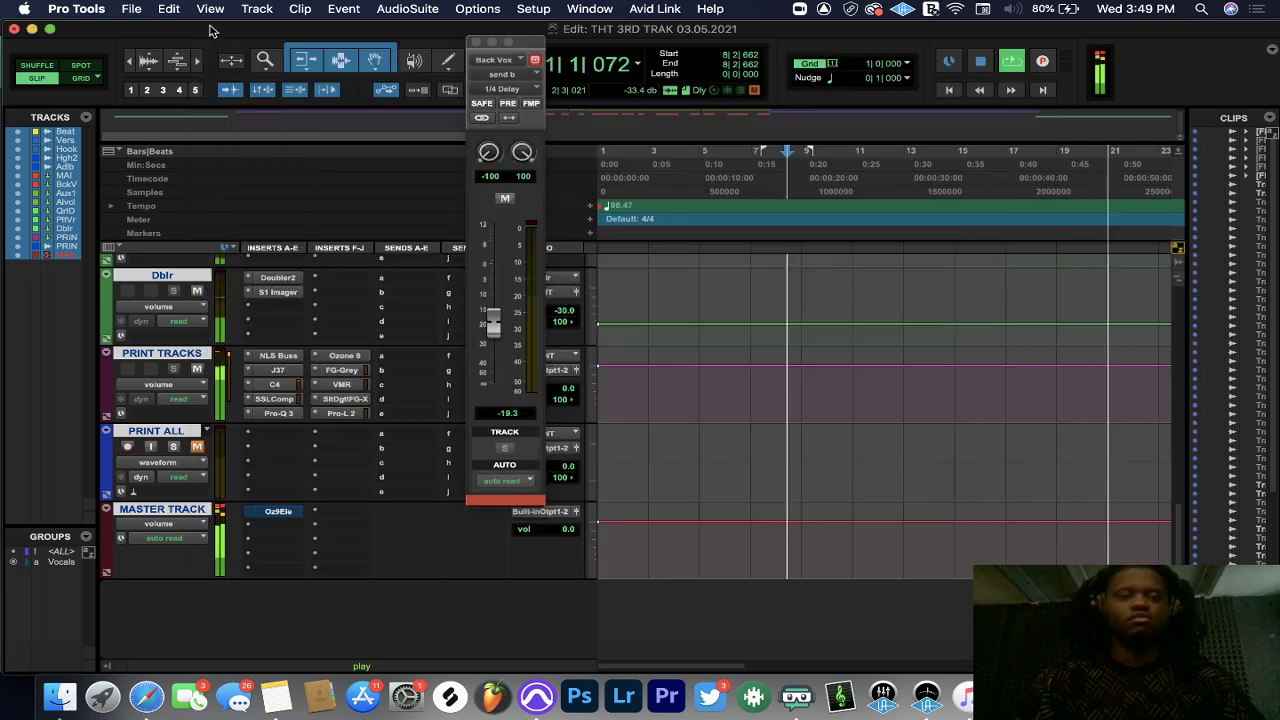
- Search the plug-ins for "plus" and replace the Ozone insert in slot A of MASTER TRACK with WLM Plus (stereo)
{"action": "left_click", "coordinate": [252, 515]}
{"action": "left_click", "coordinate": [263, 486]}
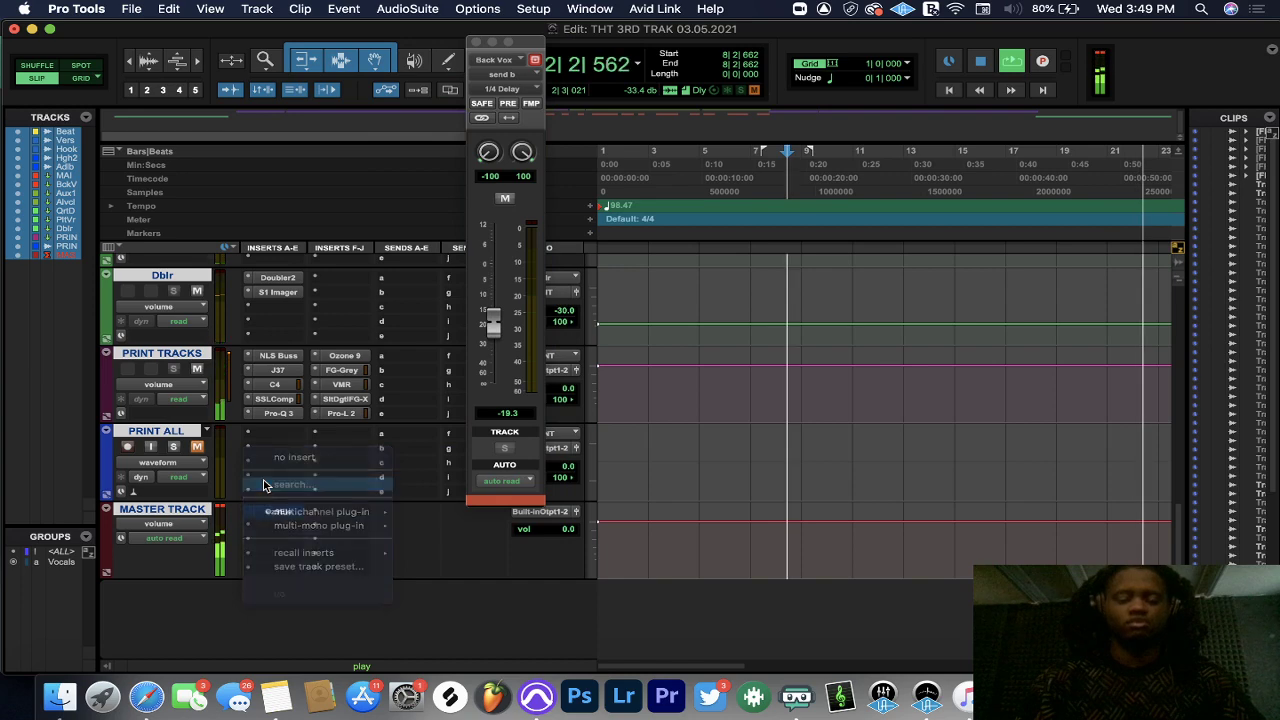
{"action": "type", "text": "plus"}
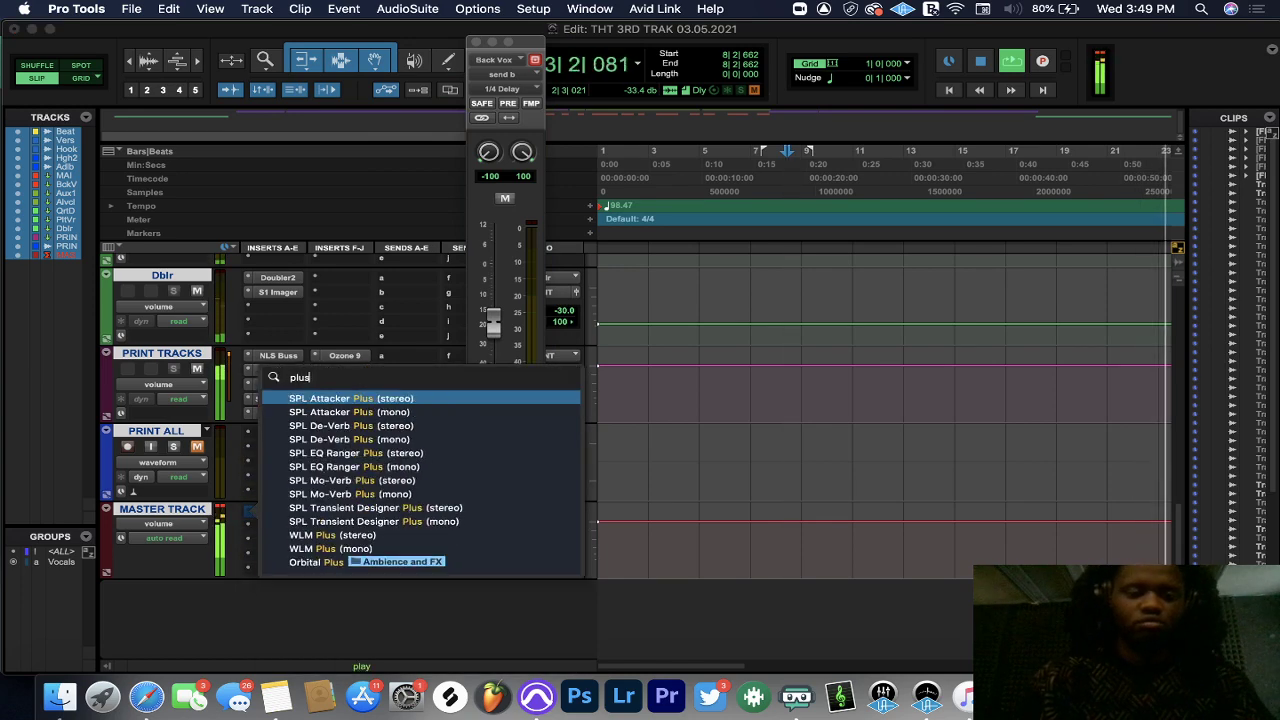
{"action": "key", "text": "Down"}
{"action": "key", "text": "Down"}
{"action": "key", "text": "Down"}
{"action": "key", "text": "Down"}
{"action": "key", "text": "Down"}
{"action": "key", "text": "Down"}
{"action": "key", "text": "Down"}
{"action": "key", "text": "Down"}
{"action": "key", "text": "Down"}
{"action": "key", "text": "Down"}
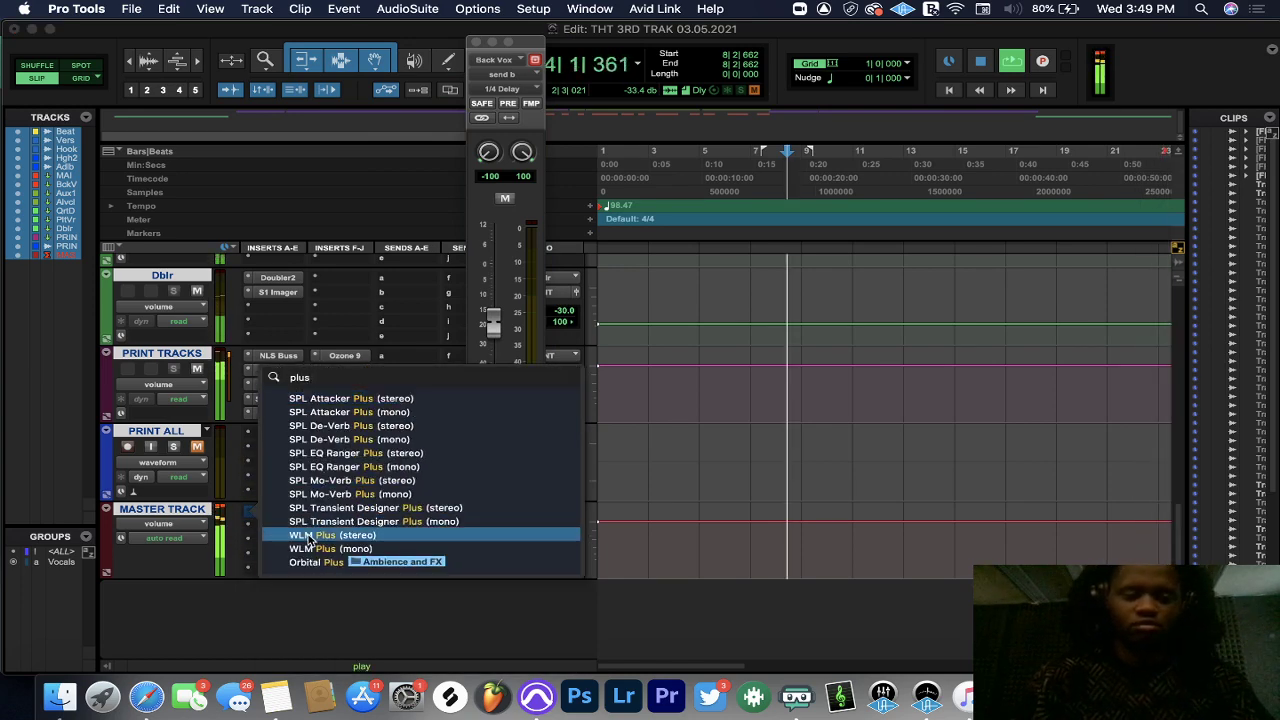
{"action": "key", "text": "Return"}
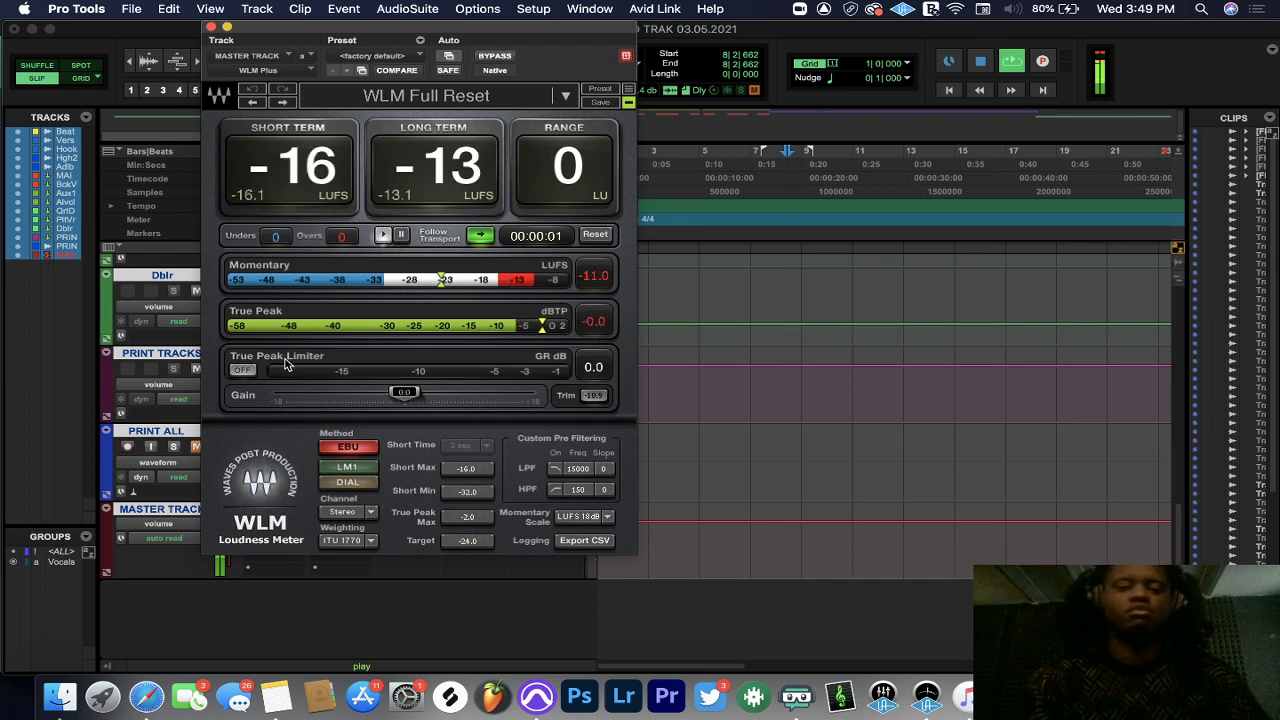
- Turn on the WLM Plus True Peak Limiter, close the meter window and restart playback from about bar 8
{"action": "left_click", "coordinate": [242, 370]}
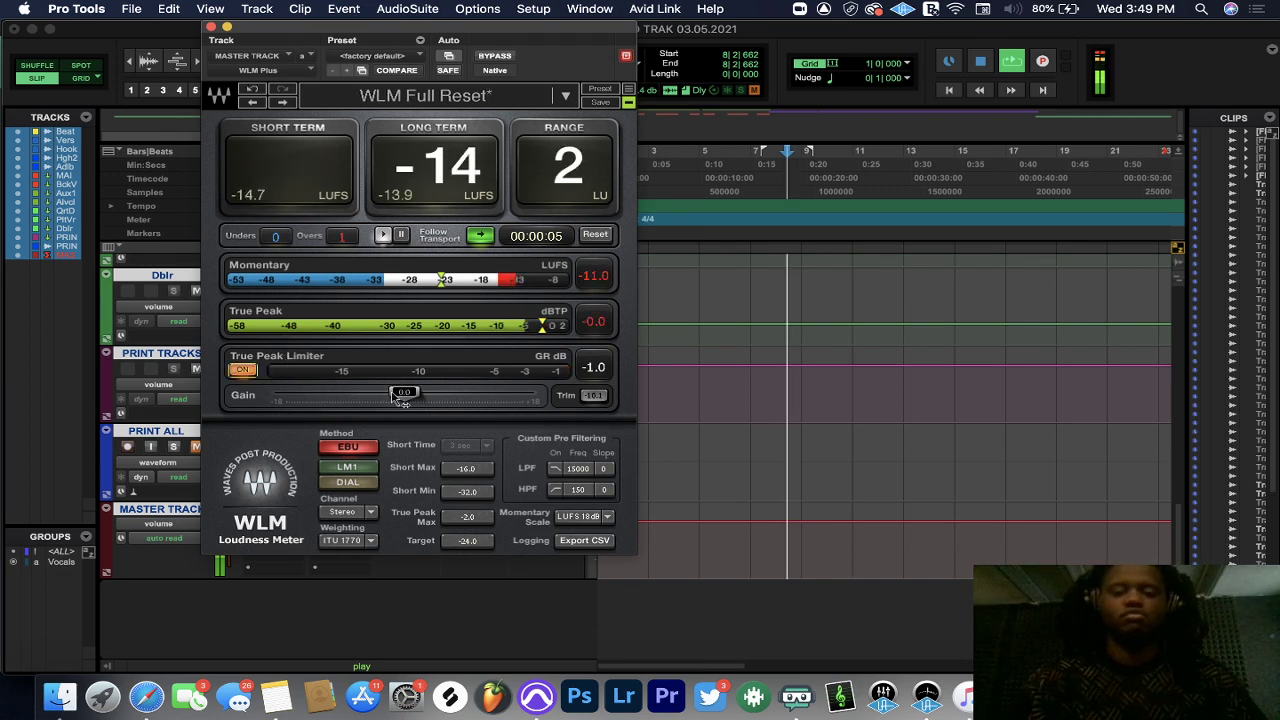
{"action": "left_click", "coordinate": [212, 26]}
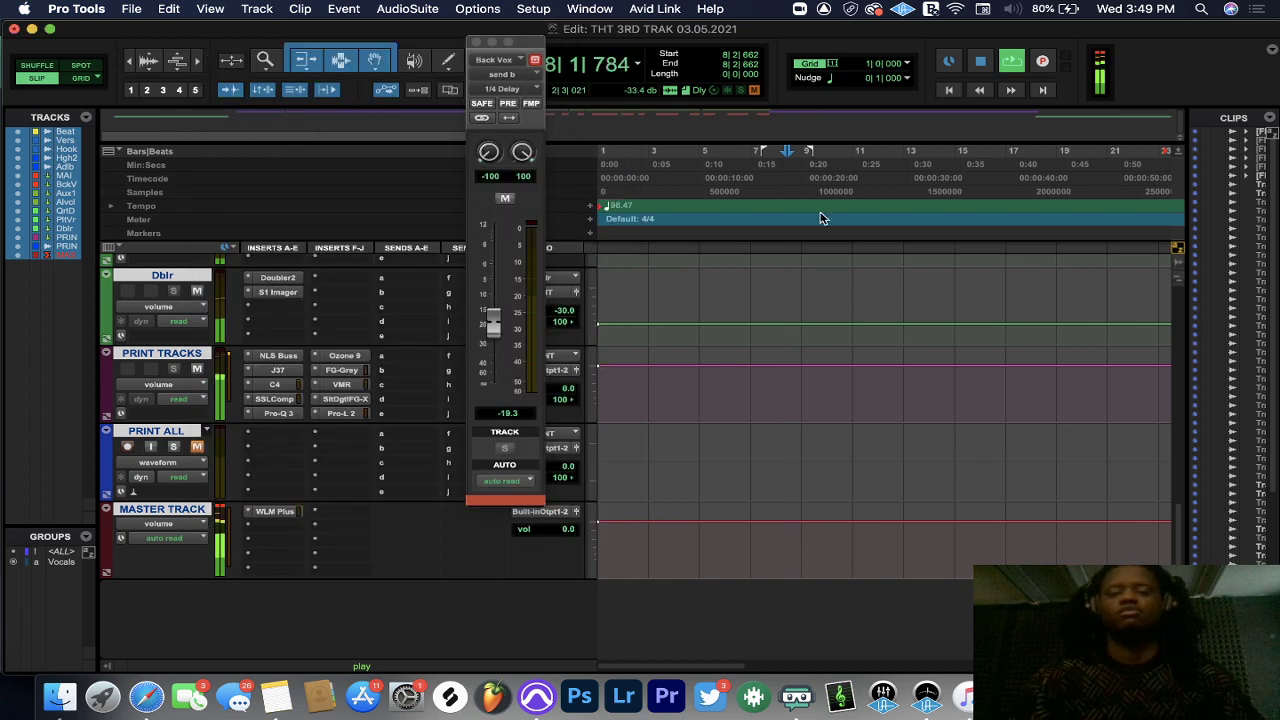
{"action": "key", "text": "space"}
{"action": "left_click", "coordinate": [789, 182]}
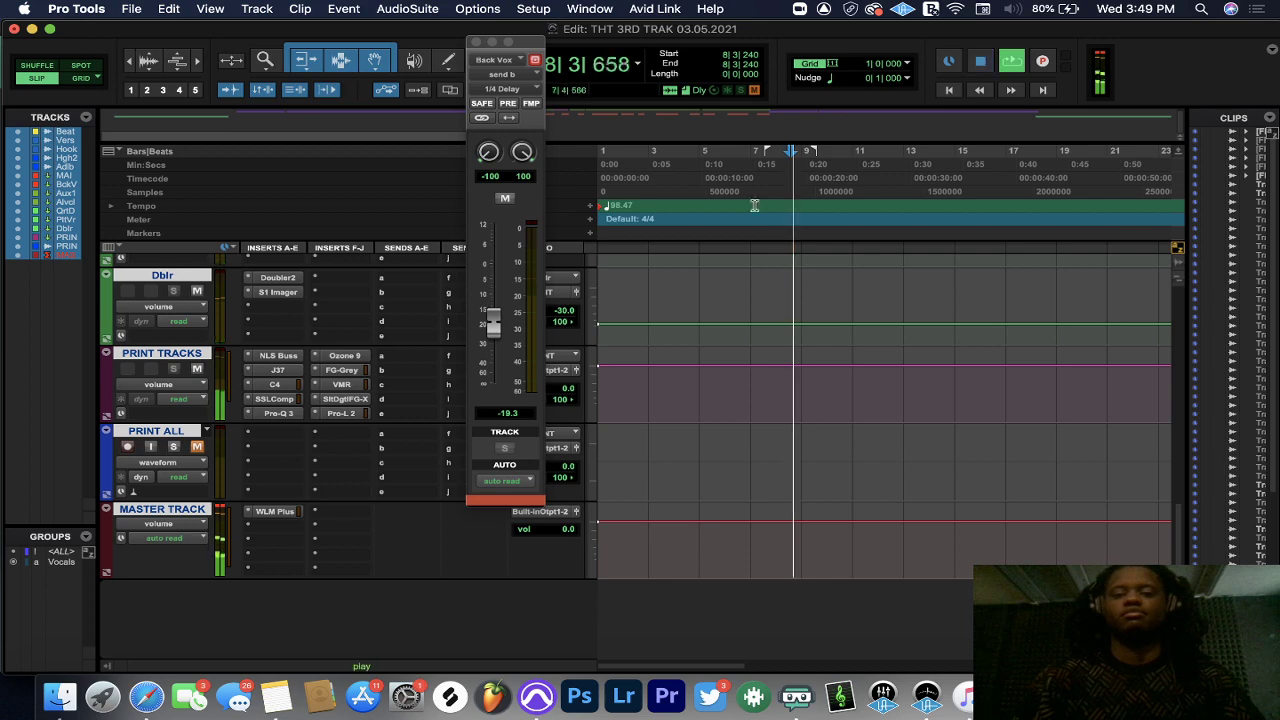
- Check the Ozone 9 imager on PRINT TRACKS and restart playback from about bar 8
{"action": "scroll", "coordinate": [689, 377], "scroll_direction": "up", "scroll_amount": 15}
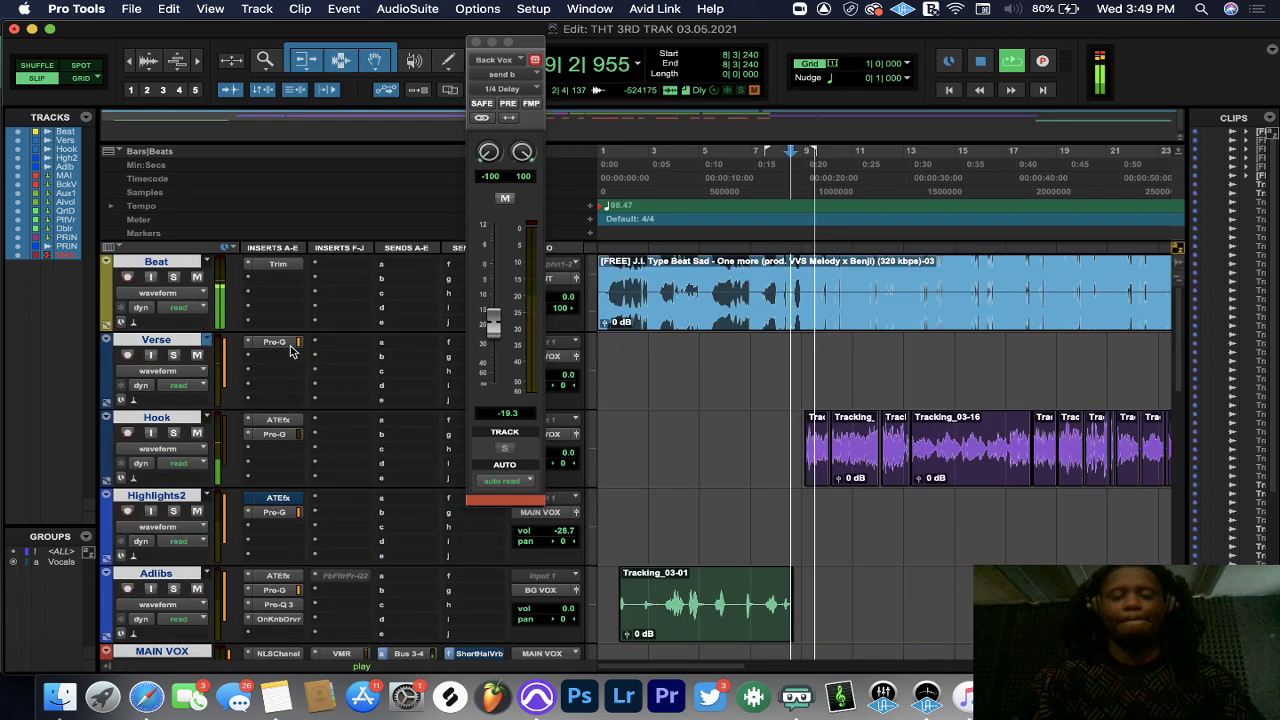
{"action": "scroll", "coordinate": [310, 390], "scroll_direction": "down", "scroll_amount": 12}
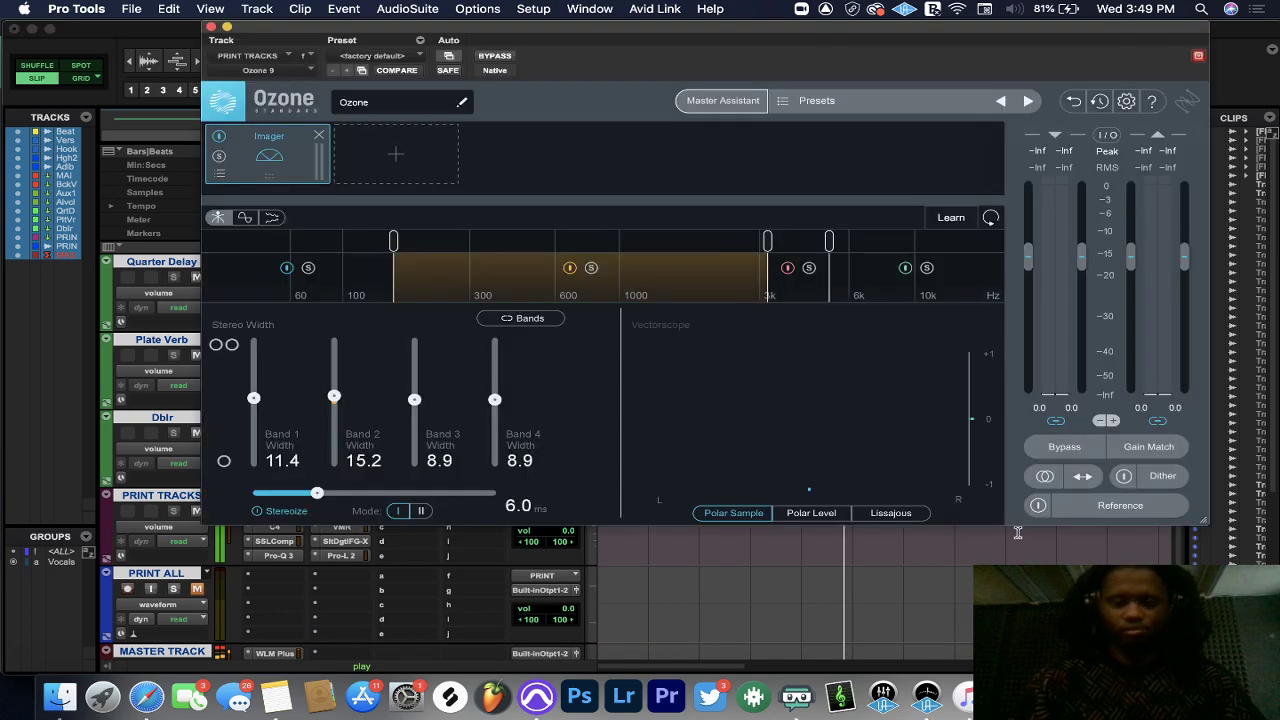
{"action": "left_click", "coordinate": [1037, 506]}
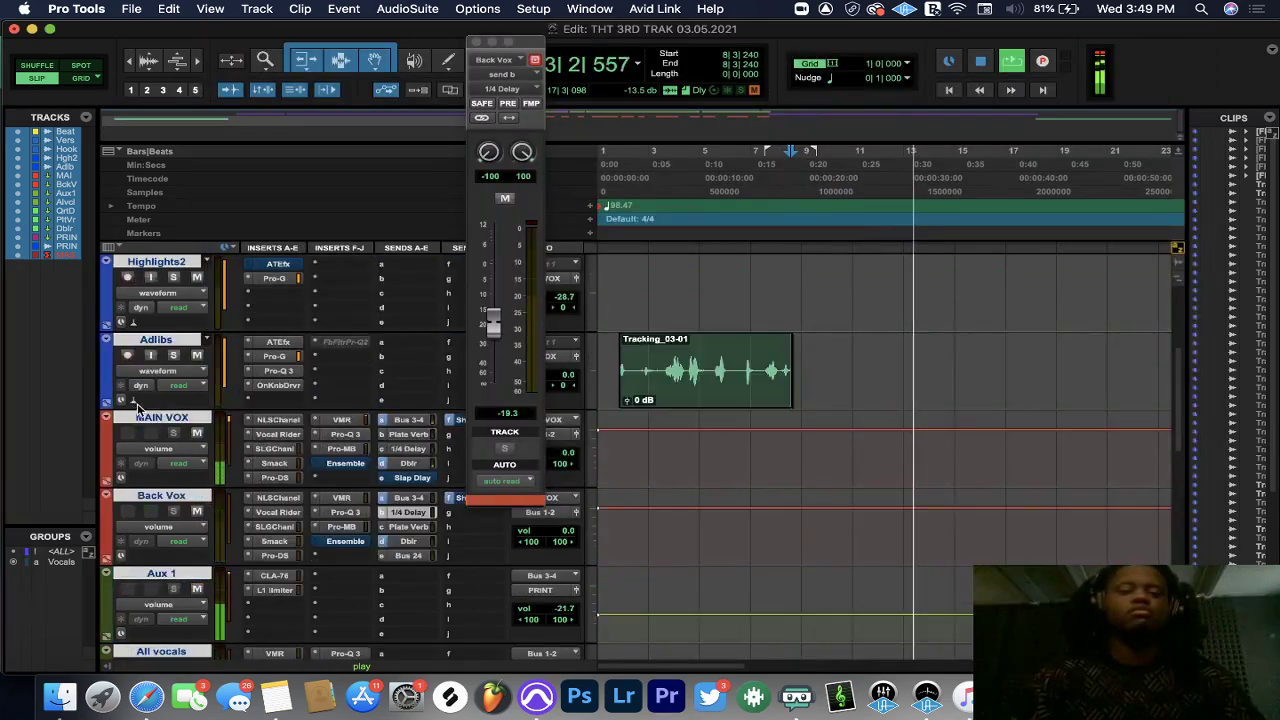
- Set the gain of the Beat track's Trim insert to -14.0 dB
{"action": "scroll", "coordinate": [138, 408], "scroll_direction": "up", "scroll_amount": 5}
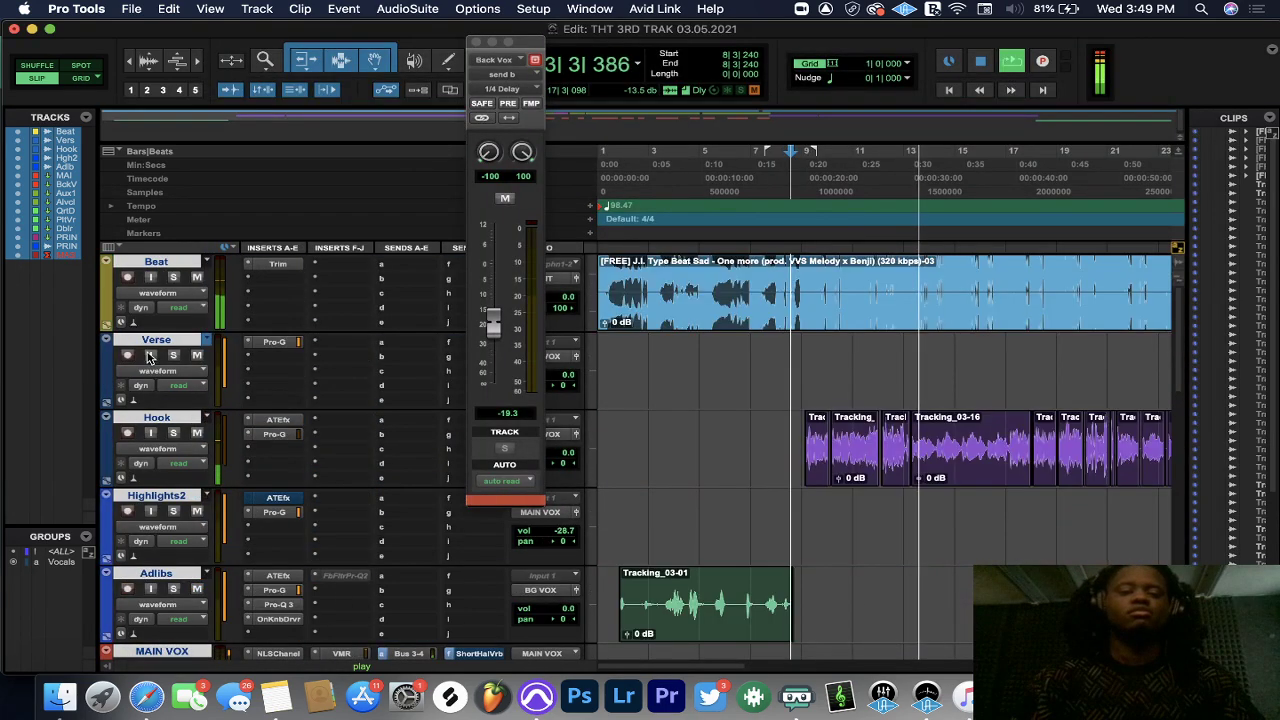
{"action": "left_click", "coordinate": [265, 265]}
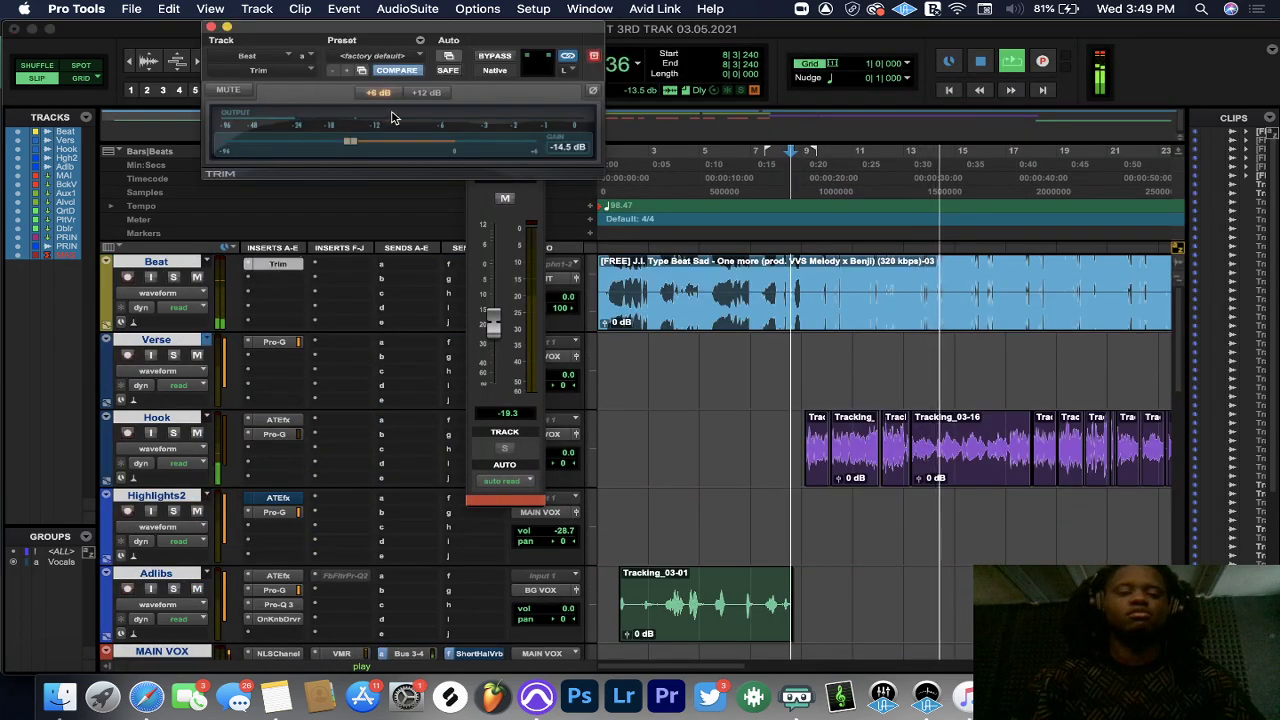
{"action": "left_click_drag", "start_coordinate": [349, 139], "coordinate": [352, 143]}
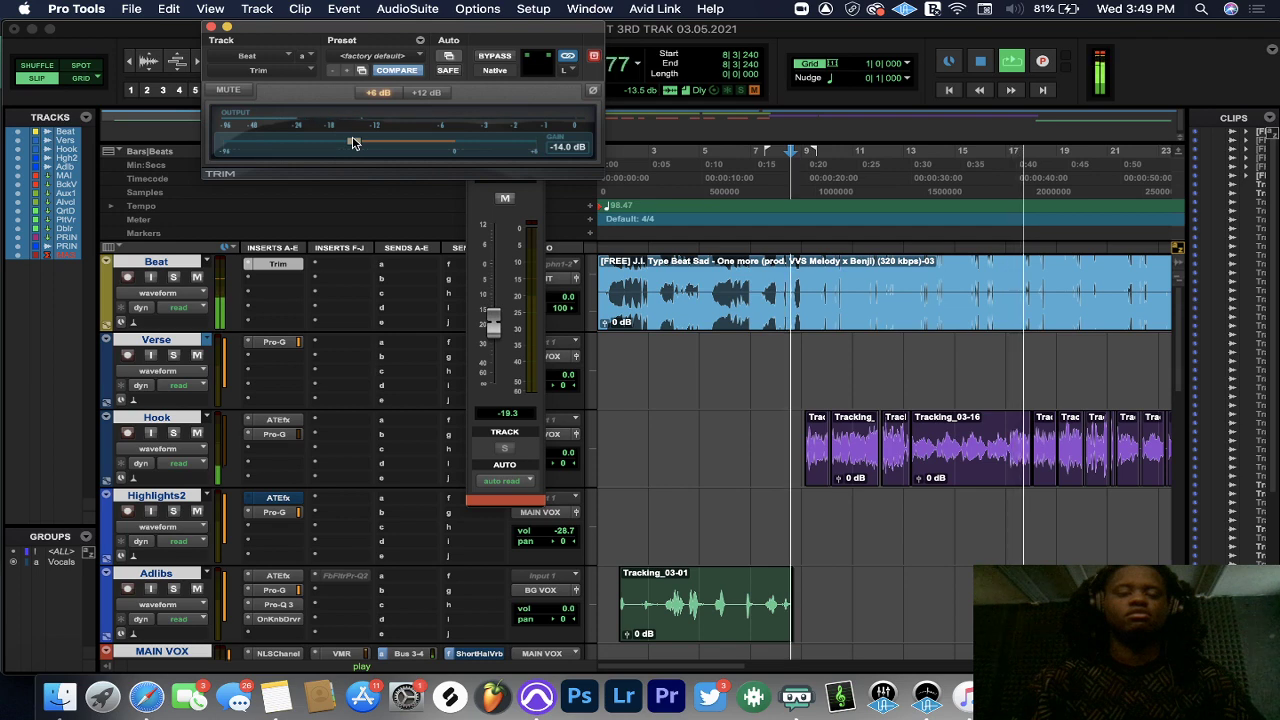
- Monitor the stereo width of PRINT TRACKS in its Ozone 9 imager during playback, close the window and stop playback
{"action": "scroll", "coordinate": [329, 366], "scroll_direction": "down", "scroll_amount": 15}
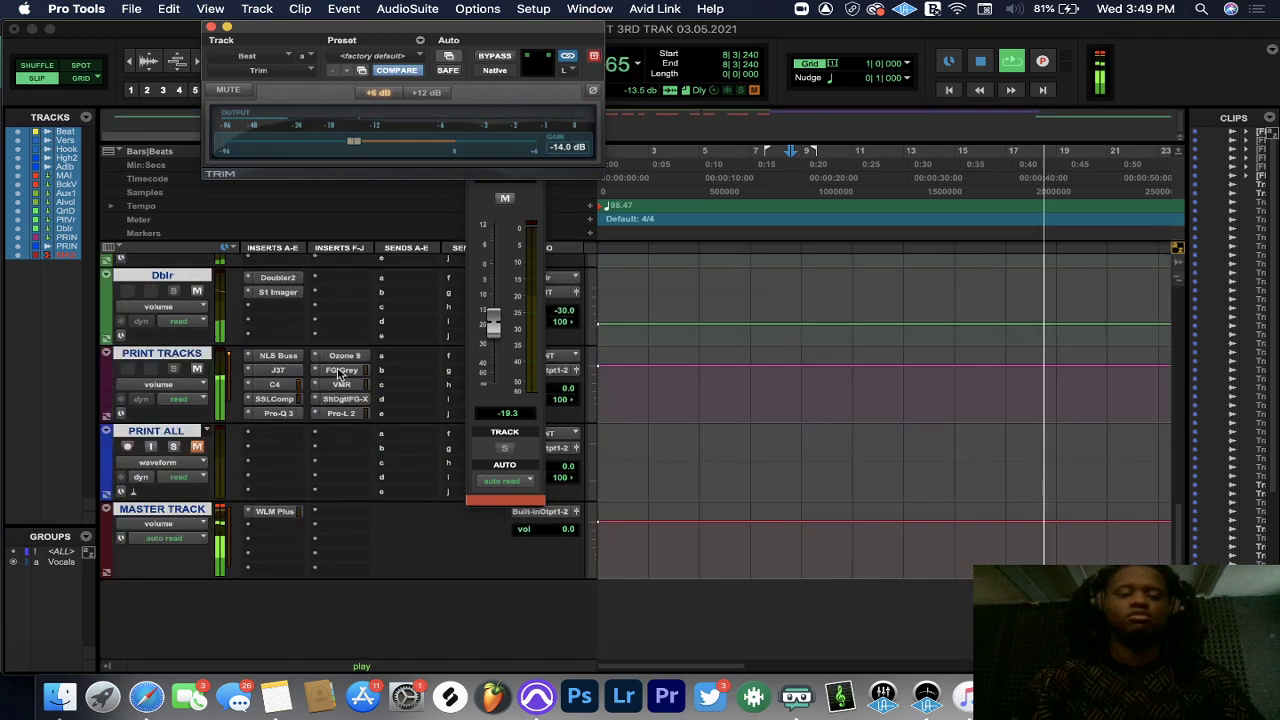
{"action": "left_click", "coordinate": [344, 355]}
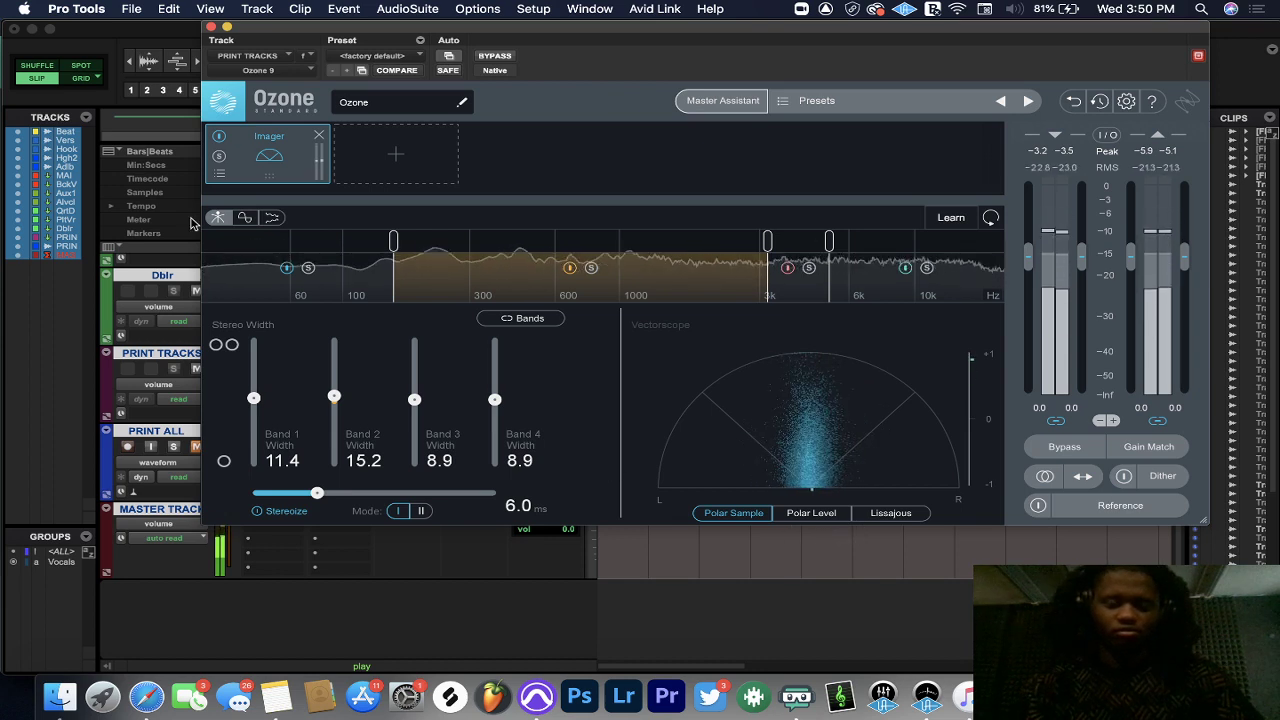
{"action": "left_click", "coordinate": [211, 28]}
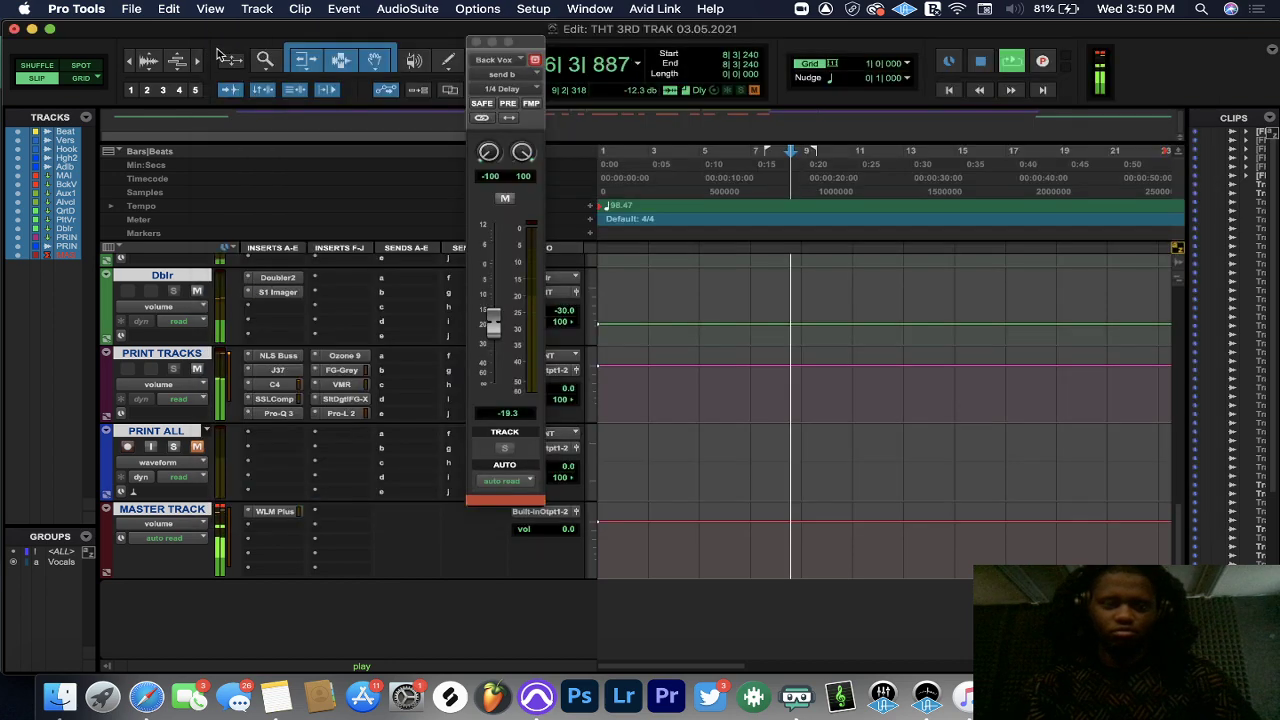
{"action": "key", "text": "space"}
- Restart playback from about bar 9 and set the Beat track's Trim gain to -13.6 dB
{"action": "scroll", "coordinate": [420, 400], "scroll_direction": "up", "scroll_amount": 10}
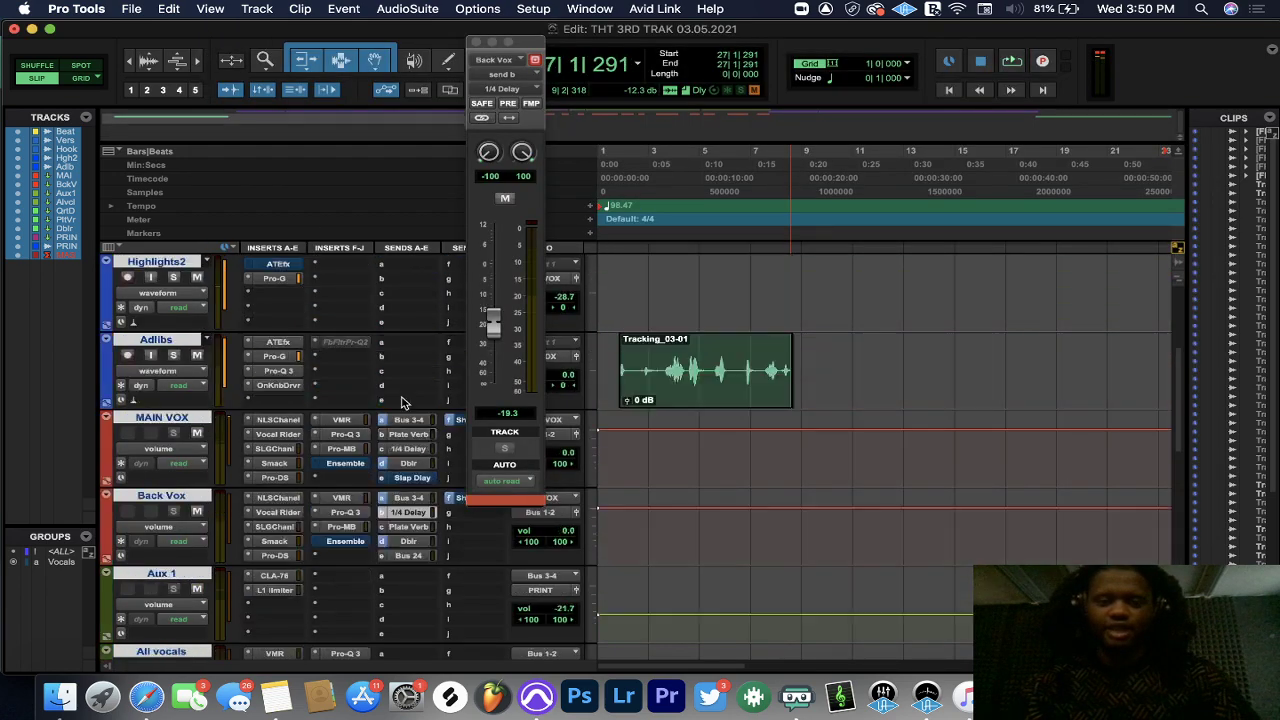
{"action": "key", "text": "space"}
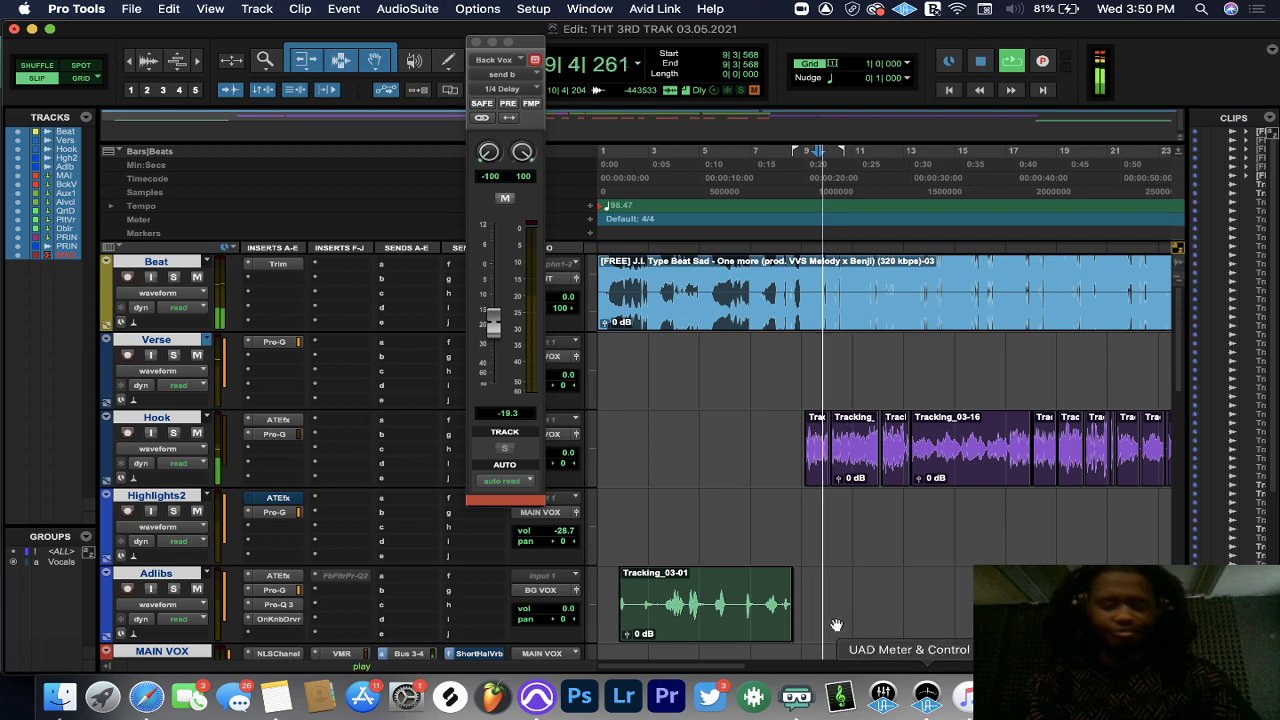
{"action": "left_click", "coordinate": [278, 264]}
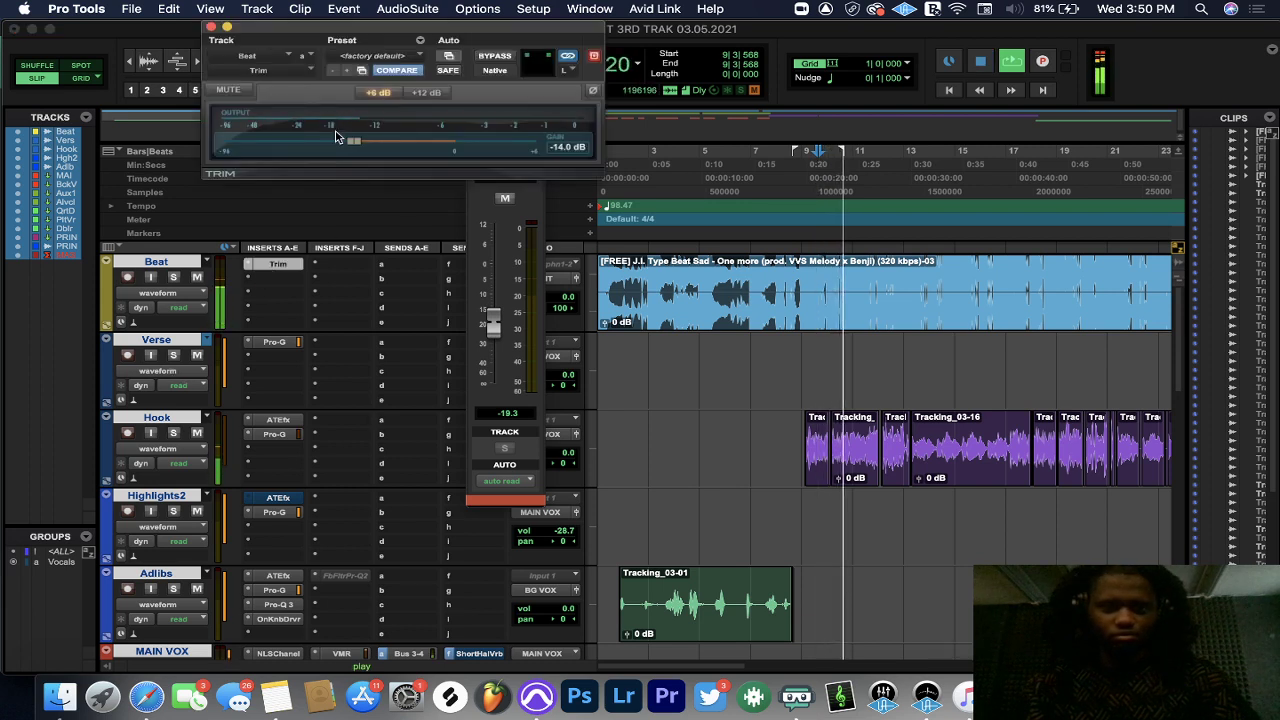
{"action": "left_click_drag", "start_coordinate": [350, 142], "coordinate": [352, 144]}
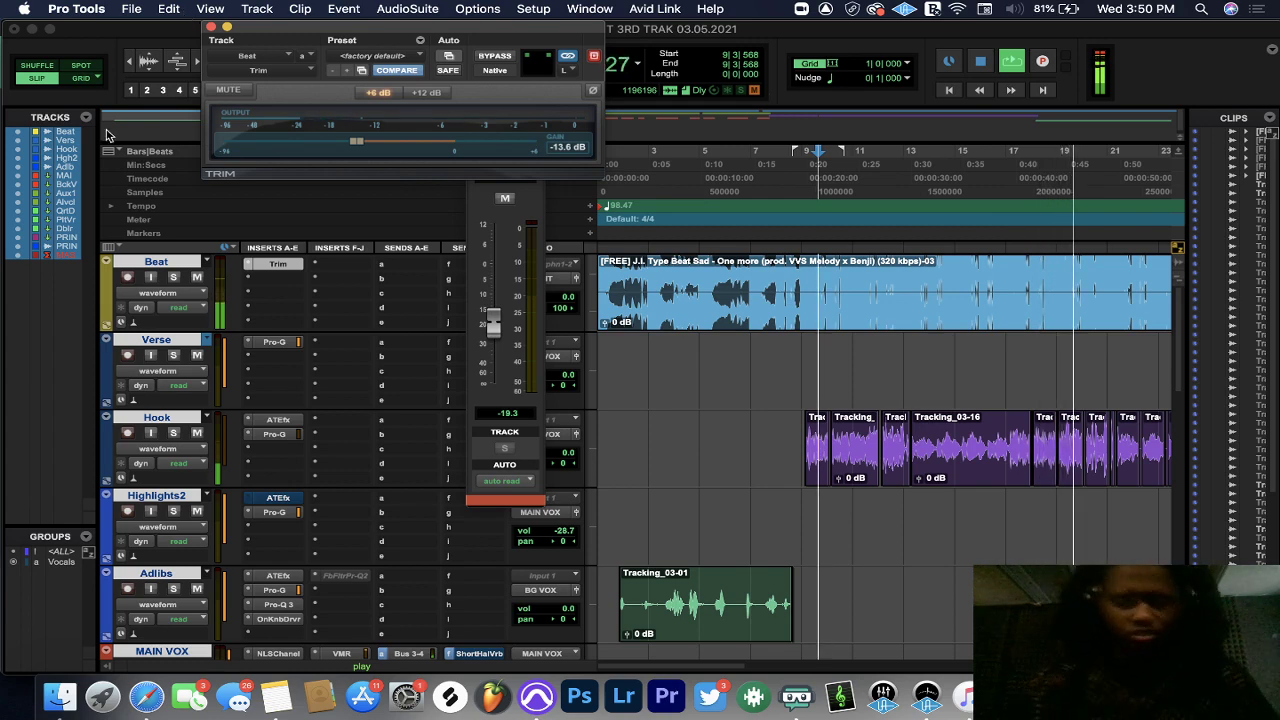
- Restart playback from the start of bar 9 and inspect the NLS Buss insert on PRINT TRACKS, closing its window
{"action": "scroll", "coordinate": [172, 253], "scroll_direction": "down", "scroll_amount": 2}
{"action": "scroll", "coordinate": [214, 320], "scroll_direction": "down", "scroll_amount": 4}
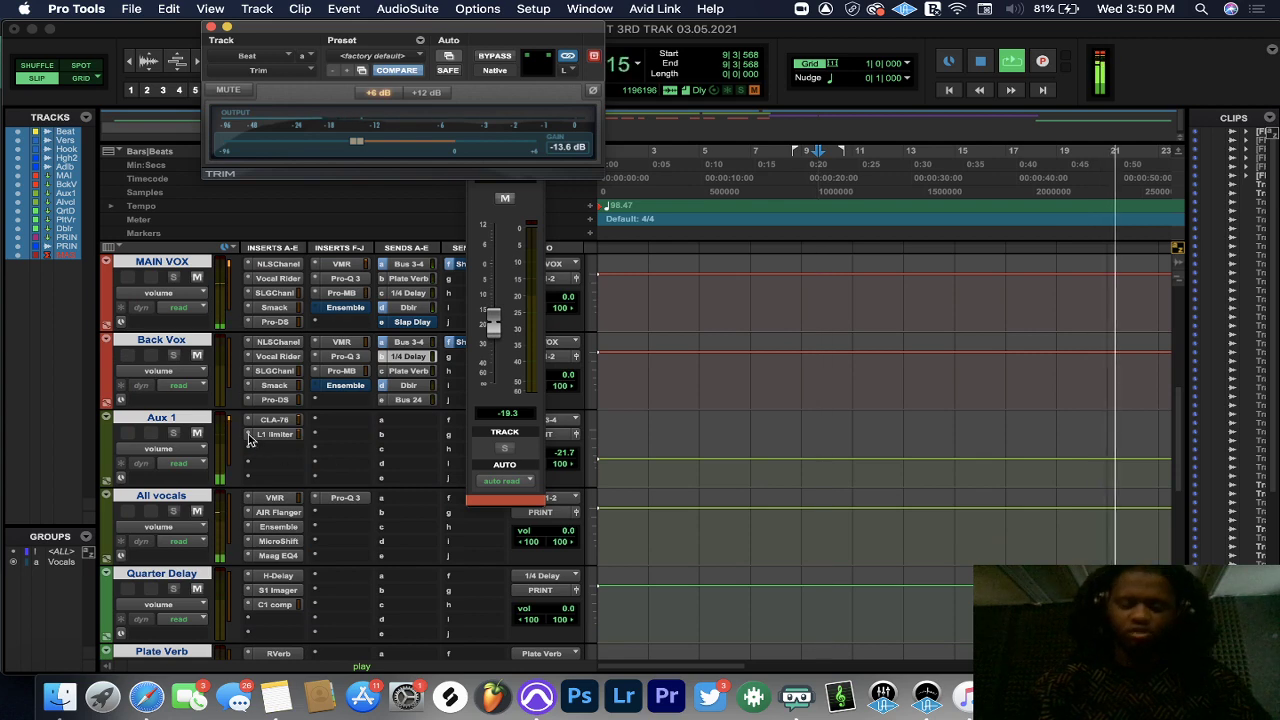
{"action": "scroll", "coordinate": [257, 468], "scroll_direction": "down", "scroll_amount": 8}
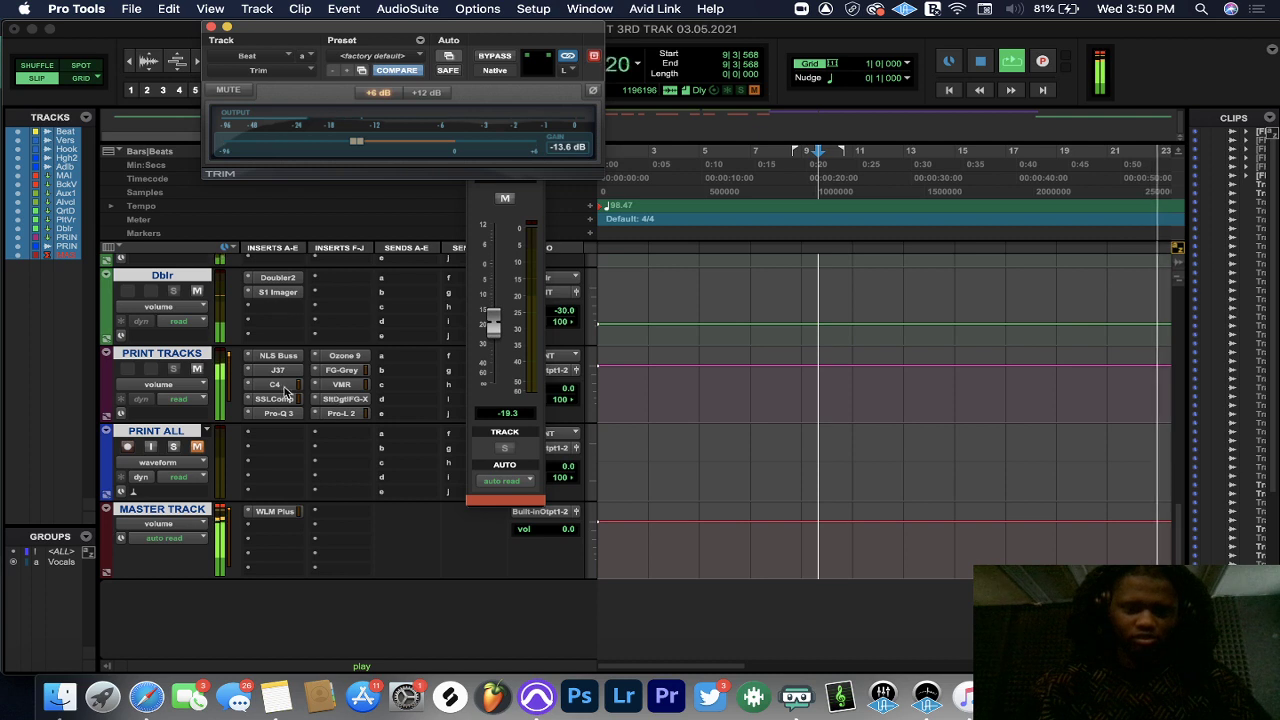
{"action": "key", "text": "space"}
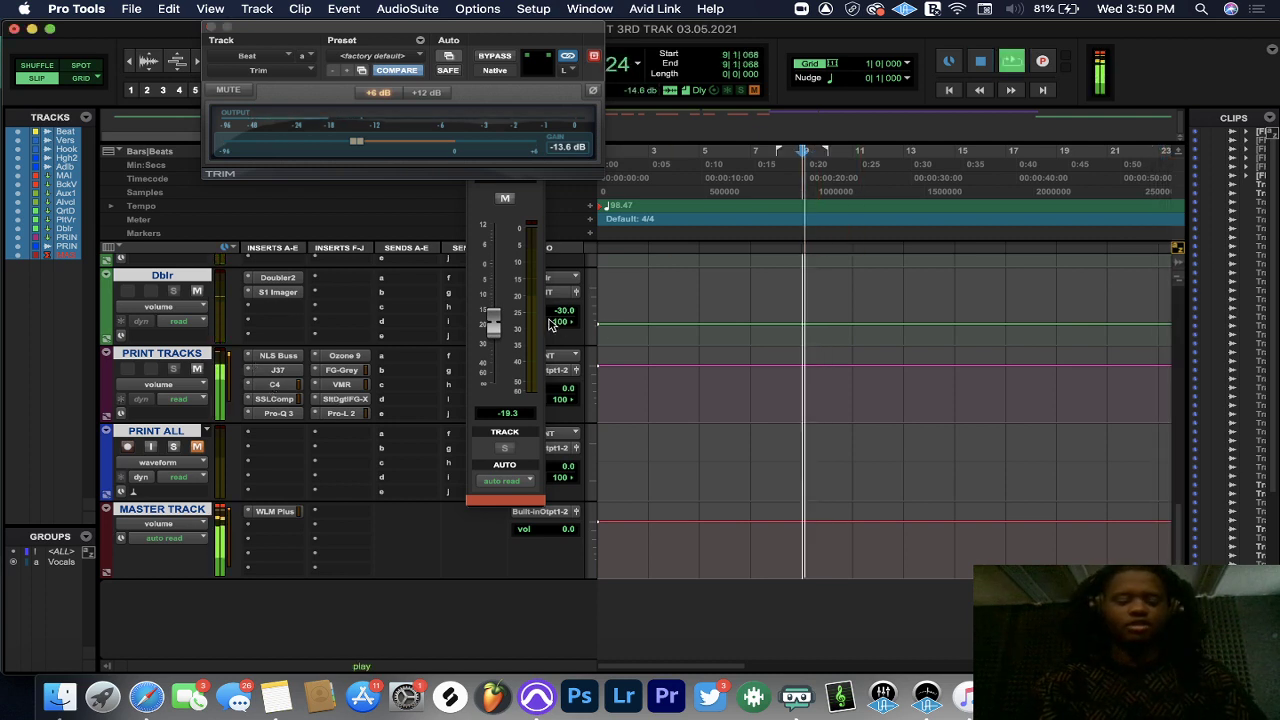
{"action": "left_click", "coordinate": [272, 356]}
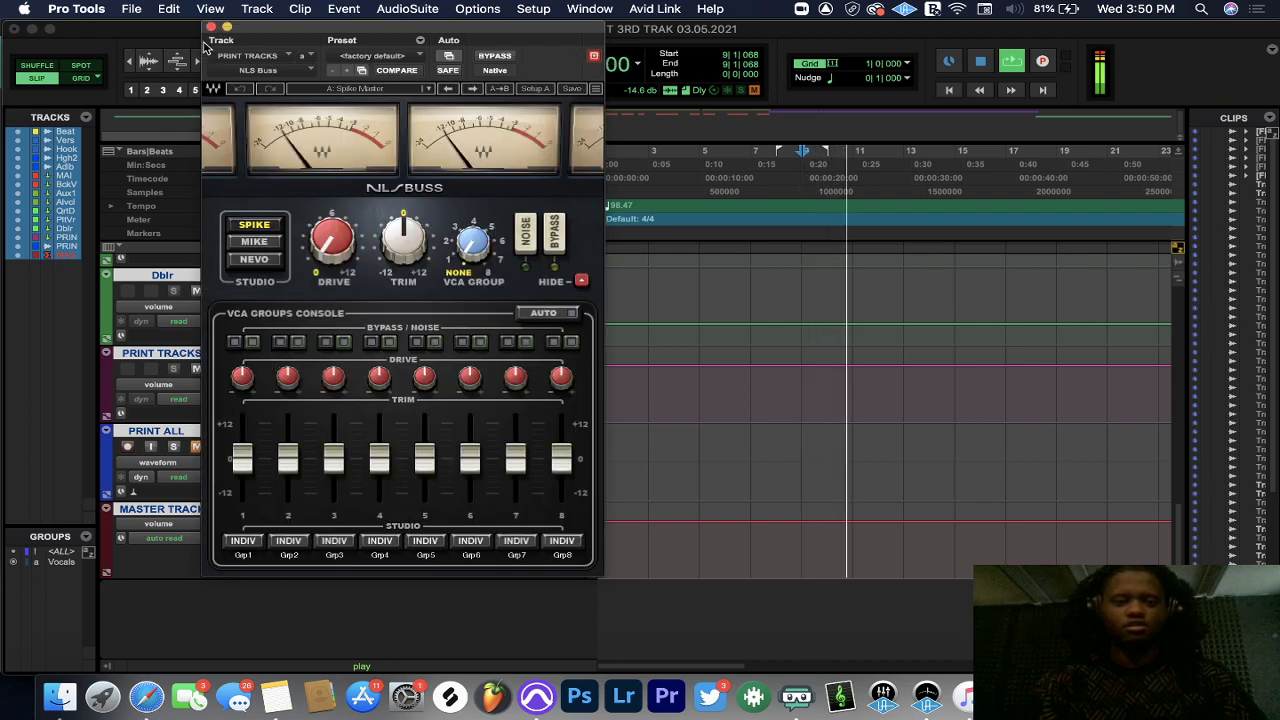
{"action": "left_click", "coordinate": [212, 28]}
{"action": "left_click", "coordinate": [274, 356]}
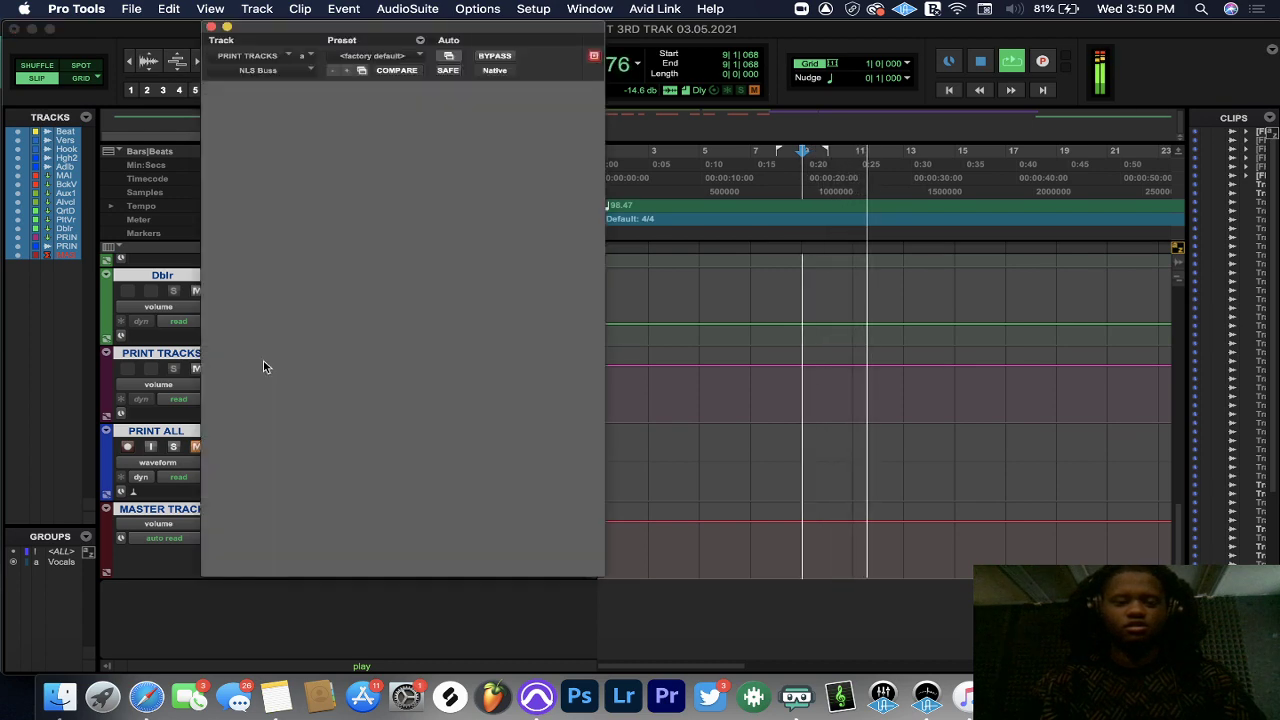
{"action": "left_click", "coordinate": [212, 28]}
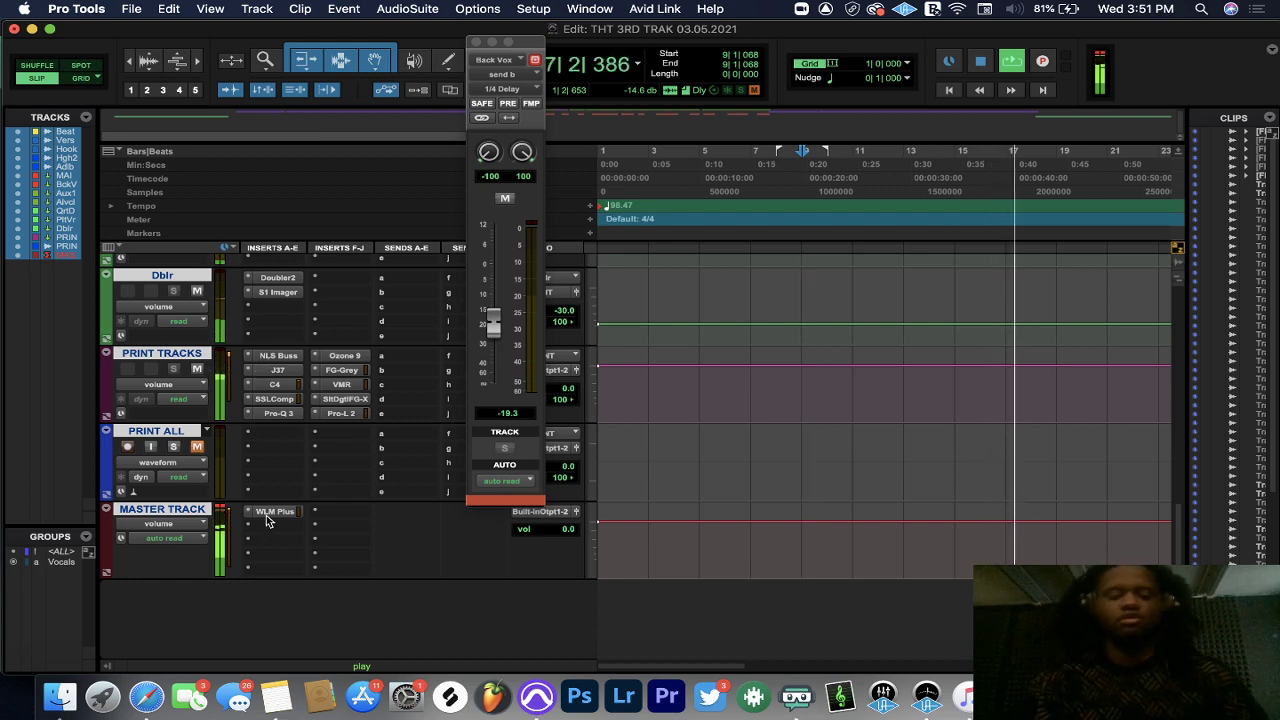
- Raise the Pro-L 2 limiter gain on PRINT TRACKS to about +3 dB and close its window
{"action": "left_click", "coordinate": [343, 413]}
{"action": "left_click_drag", "start_coordinate": [240, 391], "coordinate": [247, 374]}
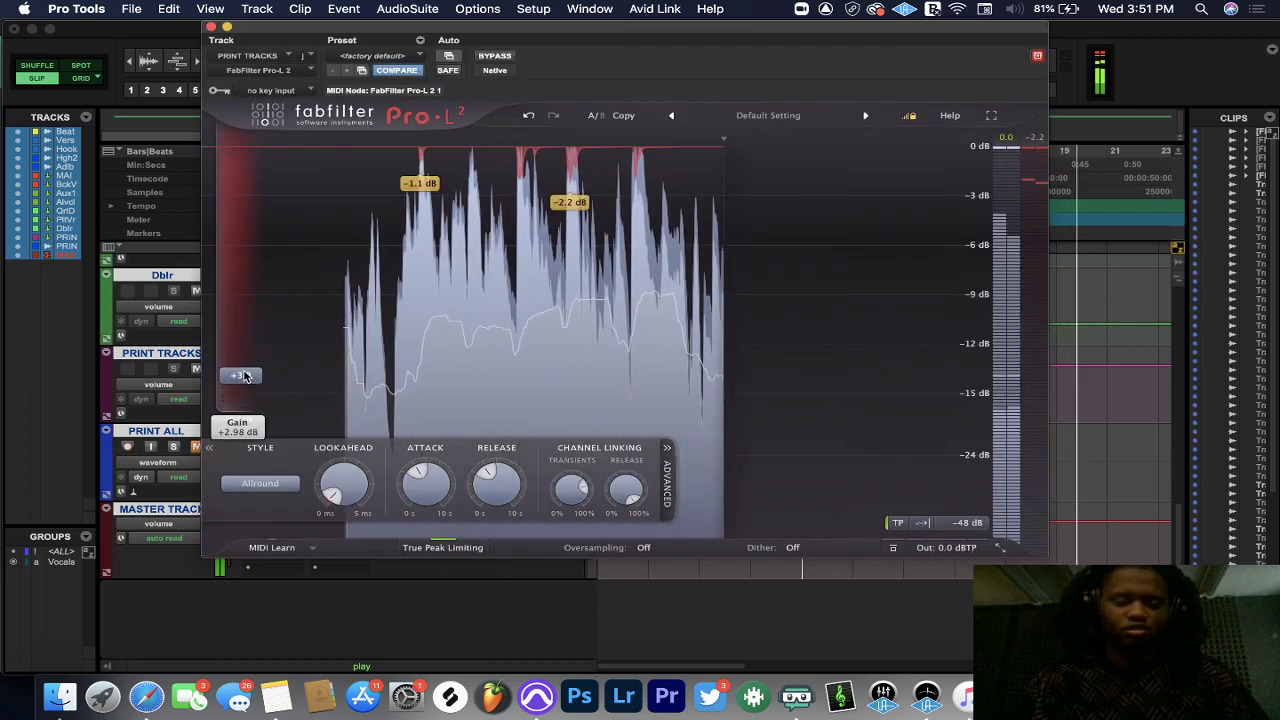
{"action": "left_click", "coordinate": [212, 27]}
- Set the WLM Plus gain on MASTER TRACK to 1.4 and reset its loudness measurement
{"action": "left_click", "coordinate": [280, 511]}
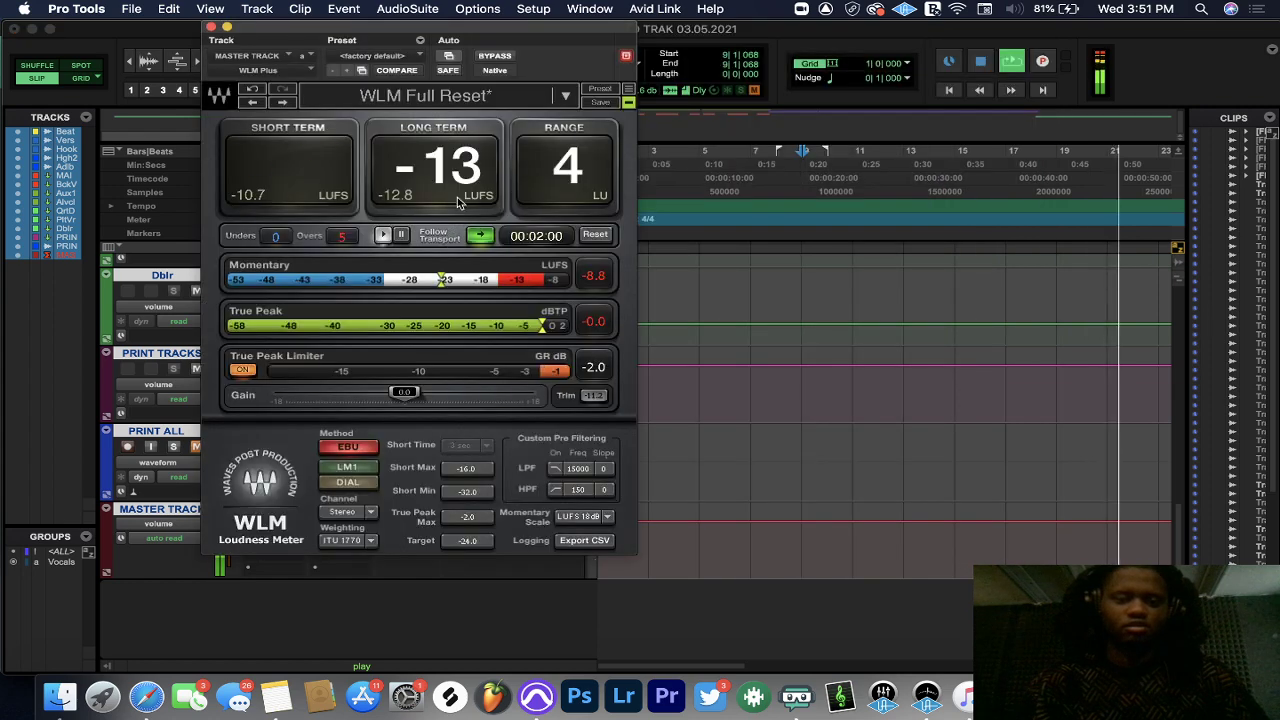
{"action": "left_click", "coordinate": [595, 235]}
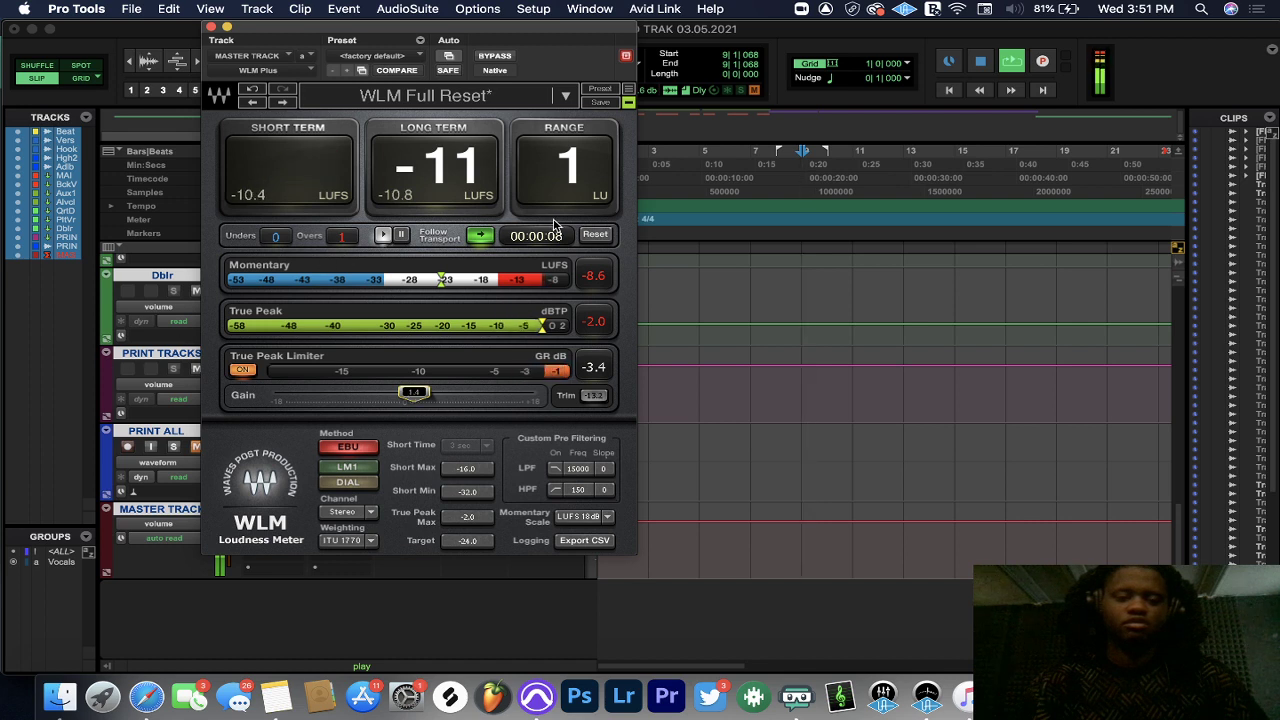
{"action": "left_click", "coordinate": [595, 235]}
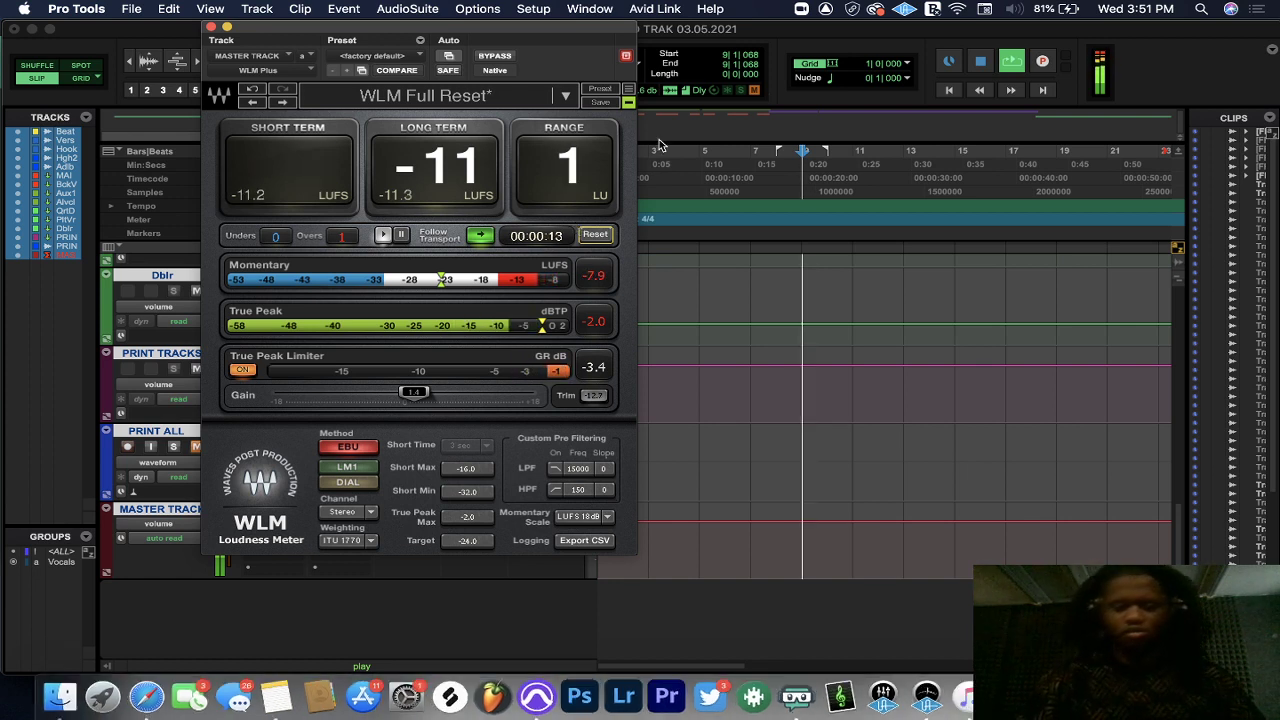
- Close the WLM Plus meter and play the verse section from about bar 28
{"action": "scroll", "coordinate": [856, 276], "scroll_direction": "up", "scroll_amount": 10}
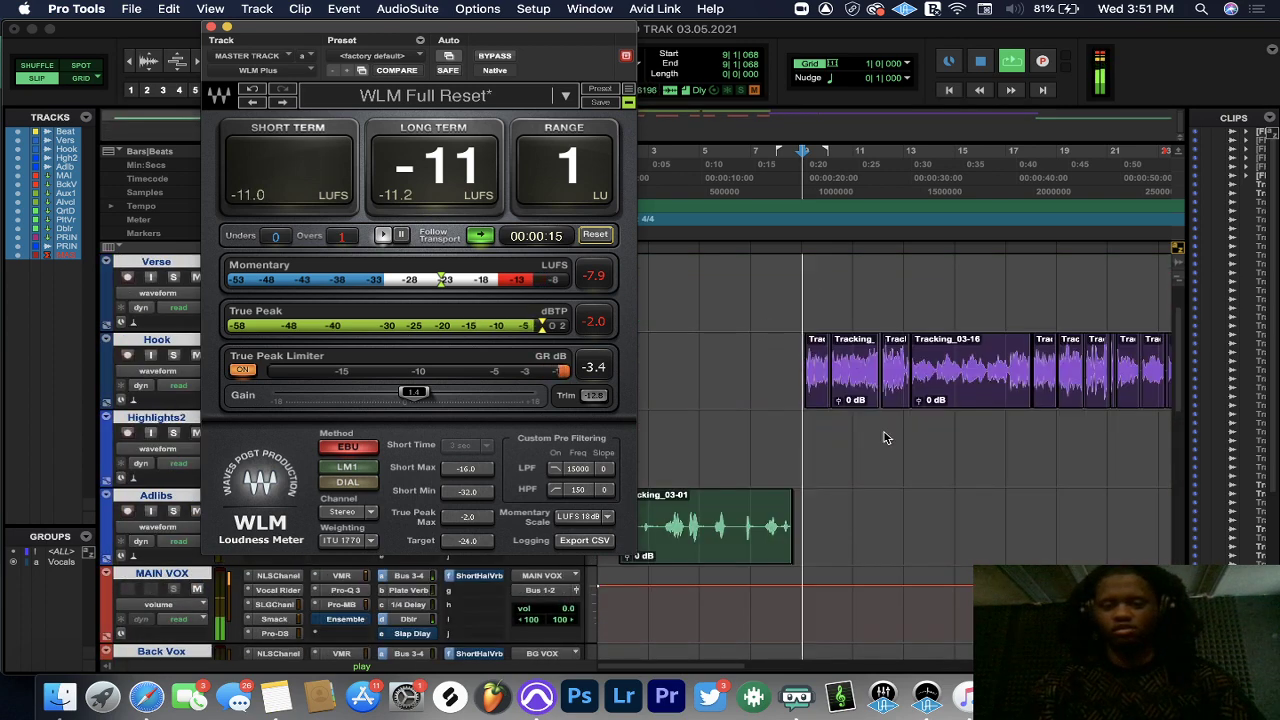
{"action": "scroll", "coordinate": [780, 560], "scroll_direction": "up", "scroll_amount": 3}
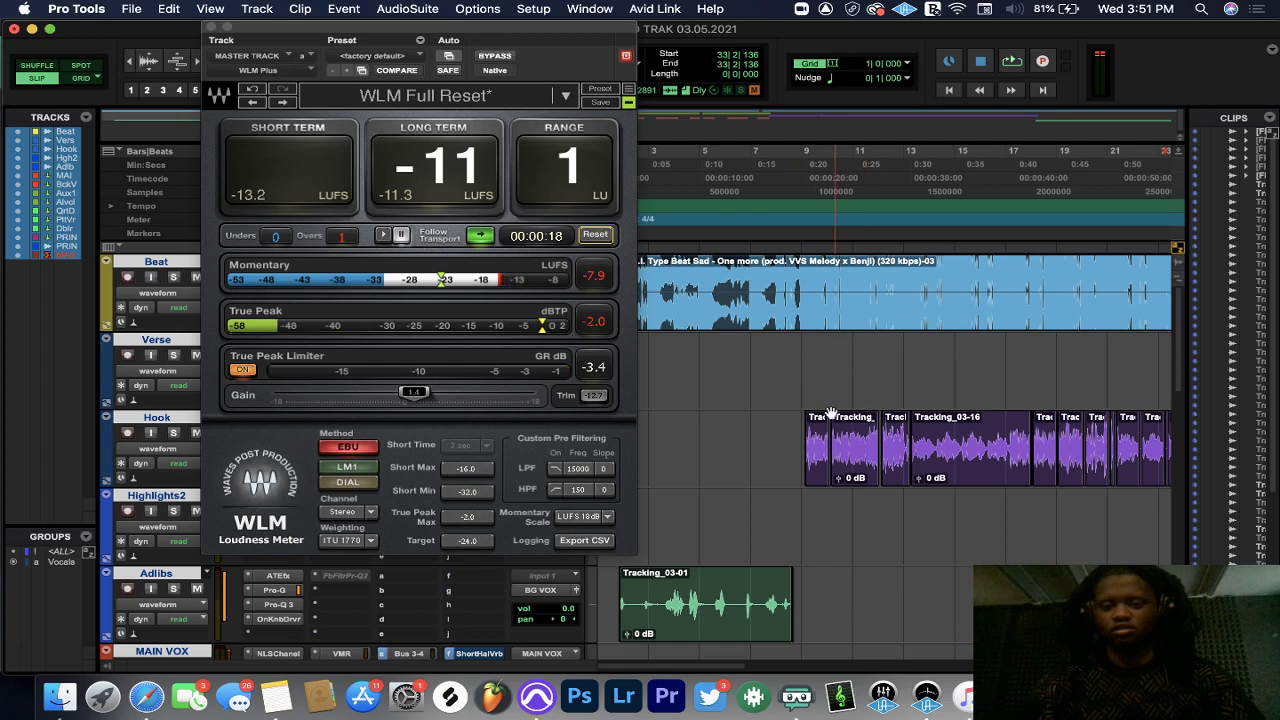
{"action": "scroll", "coordinate": [676, 670], "scroll_direction": "right", "scroll_amount": 10}
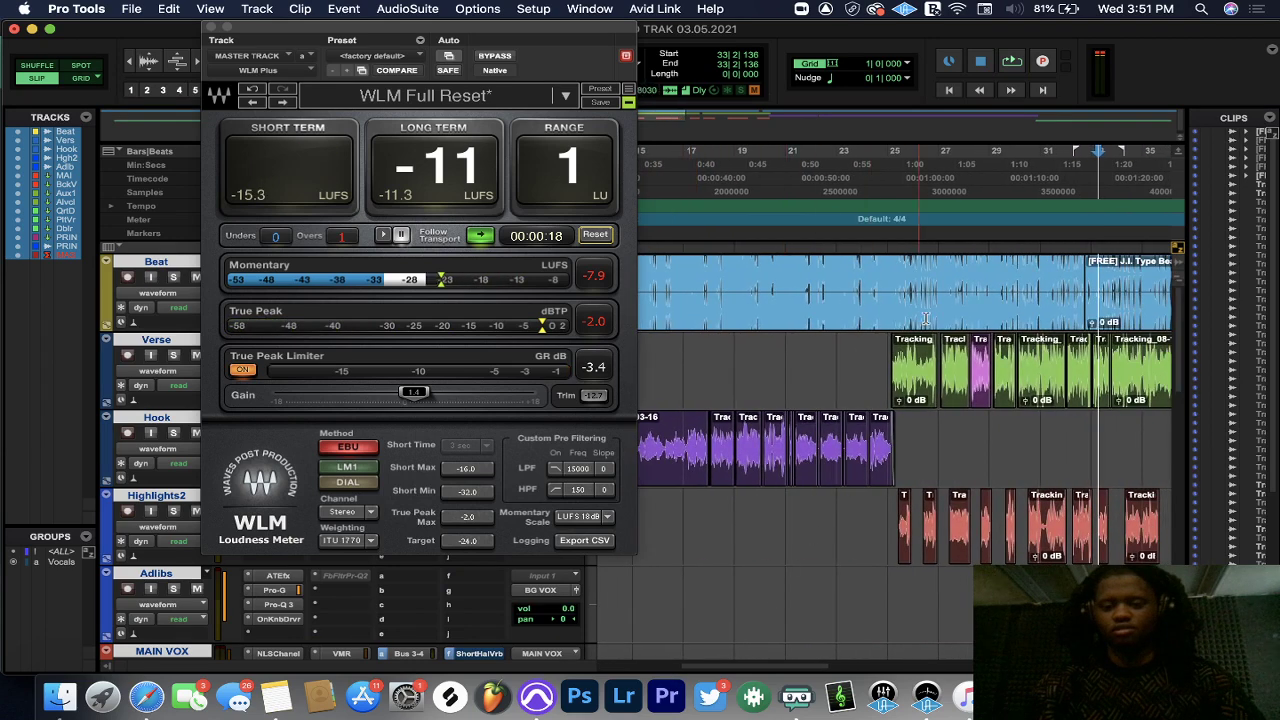
{"action": "left_click", "coordinate": [957, 192]}
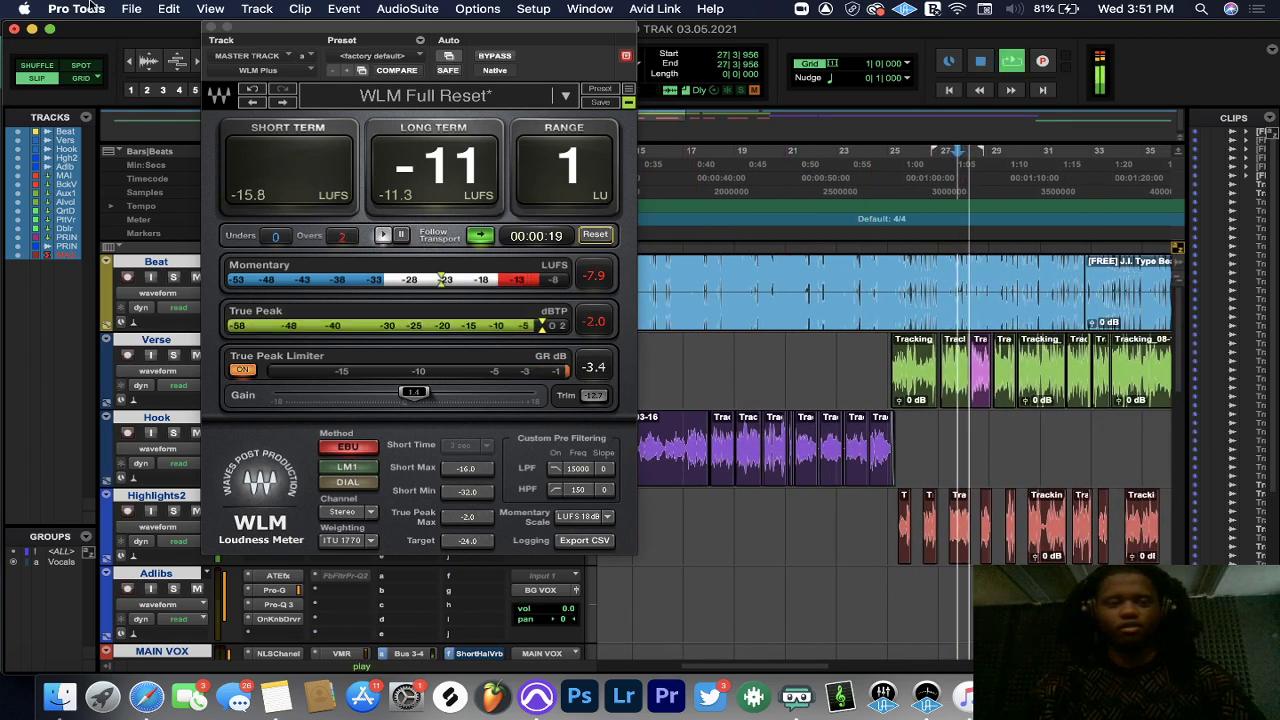
{"action": "left_click", "coordinate": [212, 27]}
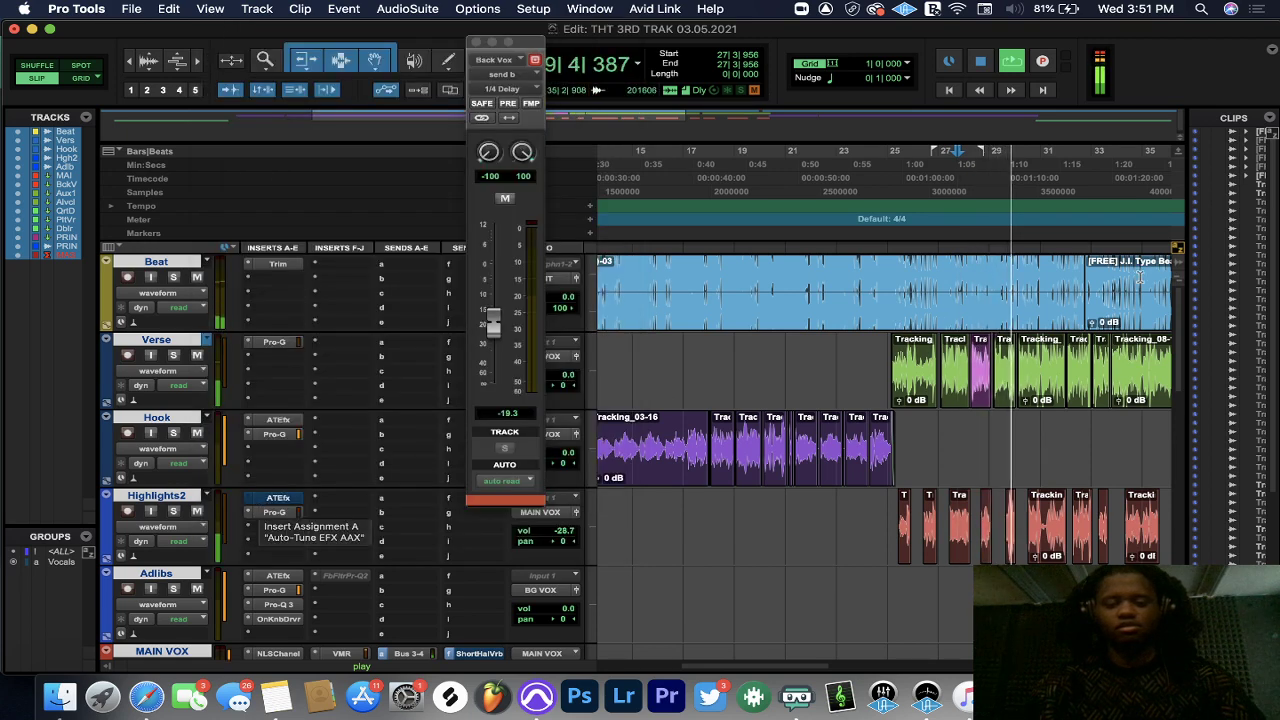
{"action": "key", "text": "space"}
{"action": "left_click", "coordinate": [967, 182]}
{"action": "key", "text": "space"}
- Solo the low-mid band around 444 Hz in MAIN VOX's Pro-MB, lower its threshold for more compression, and unsolo it
{"action": "scroll", "coordinate": [749, 557], "scroll_direction": "down", "scroll_amount": 10}
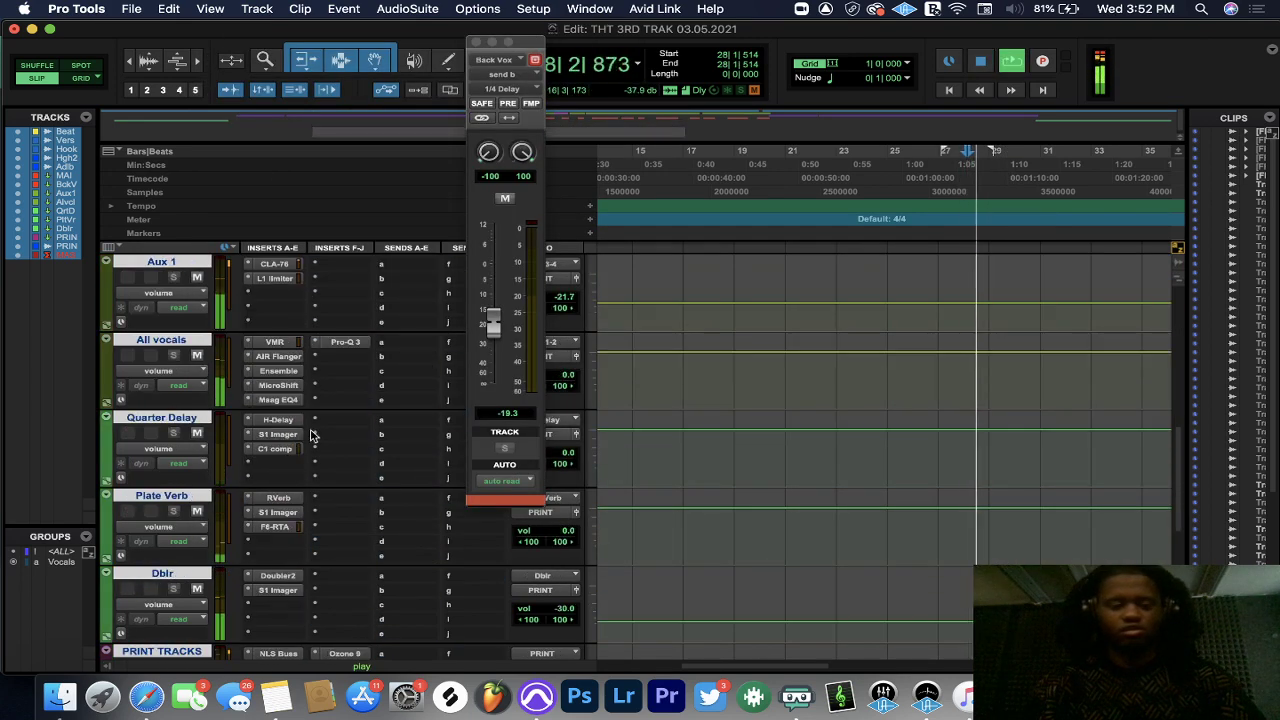
{"action": "scroll", "coordinate": [293, 344], "scroll_direction": "up", "scroll_amount": 3}
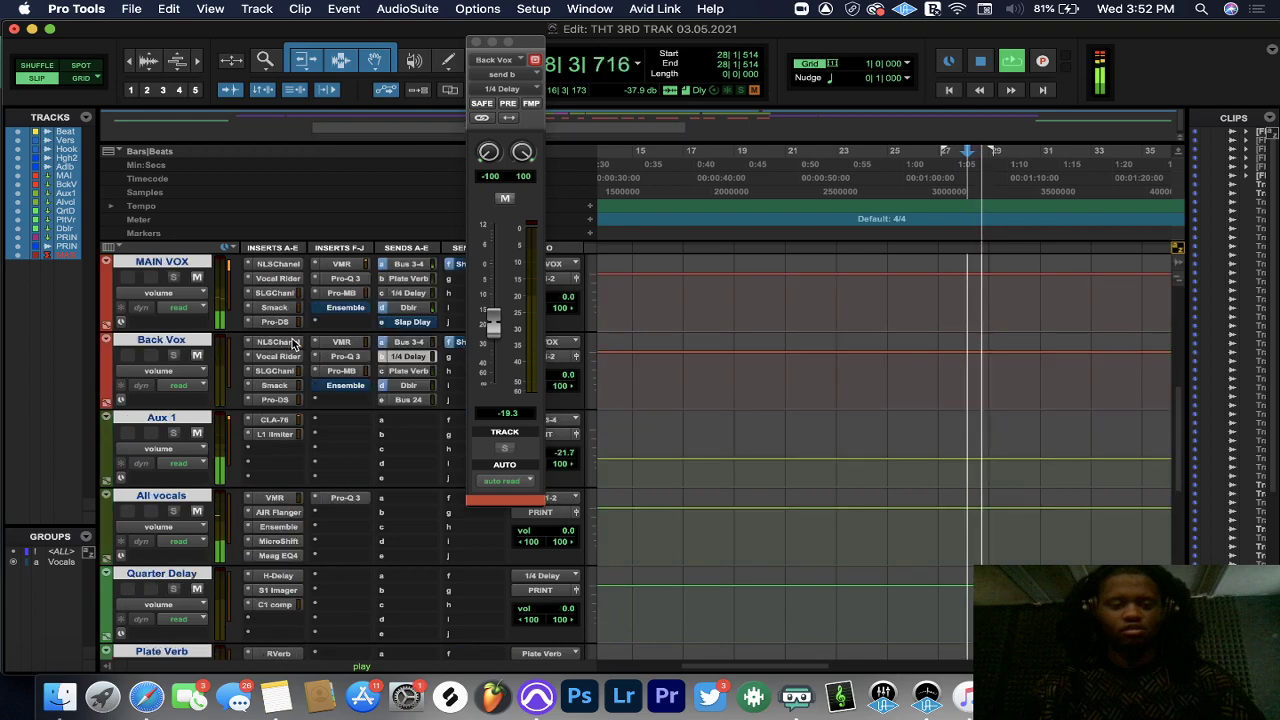
{"action": "left_click", "coordinate": [342, 293]}
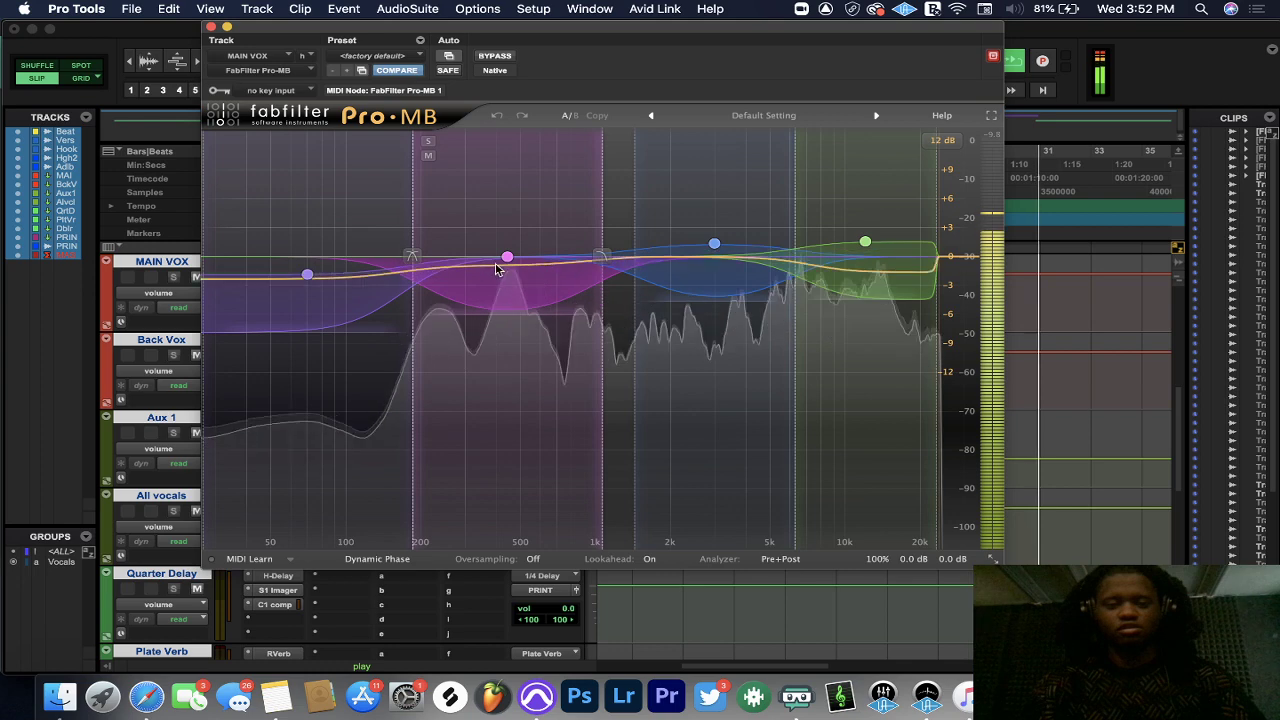
{"action": "mouse_move", "coordinate": [502, 263]}
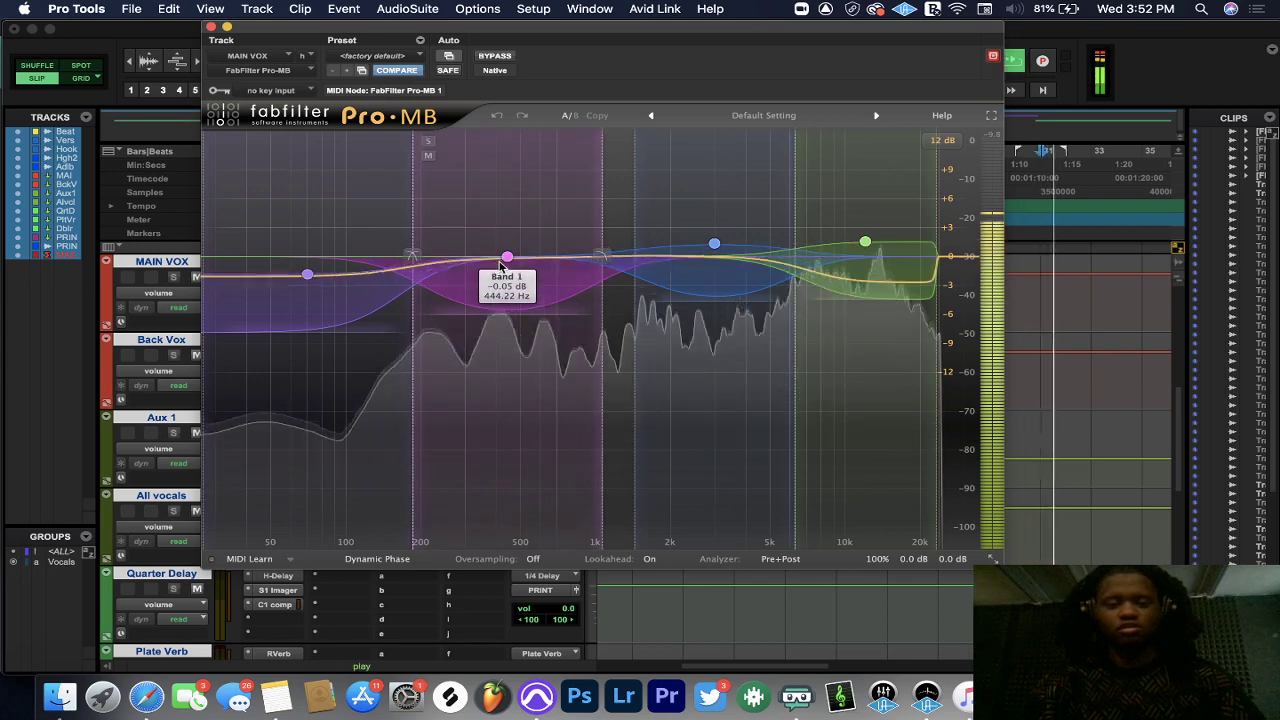
{"action": "left_click", "coordinate": [504, 260]}
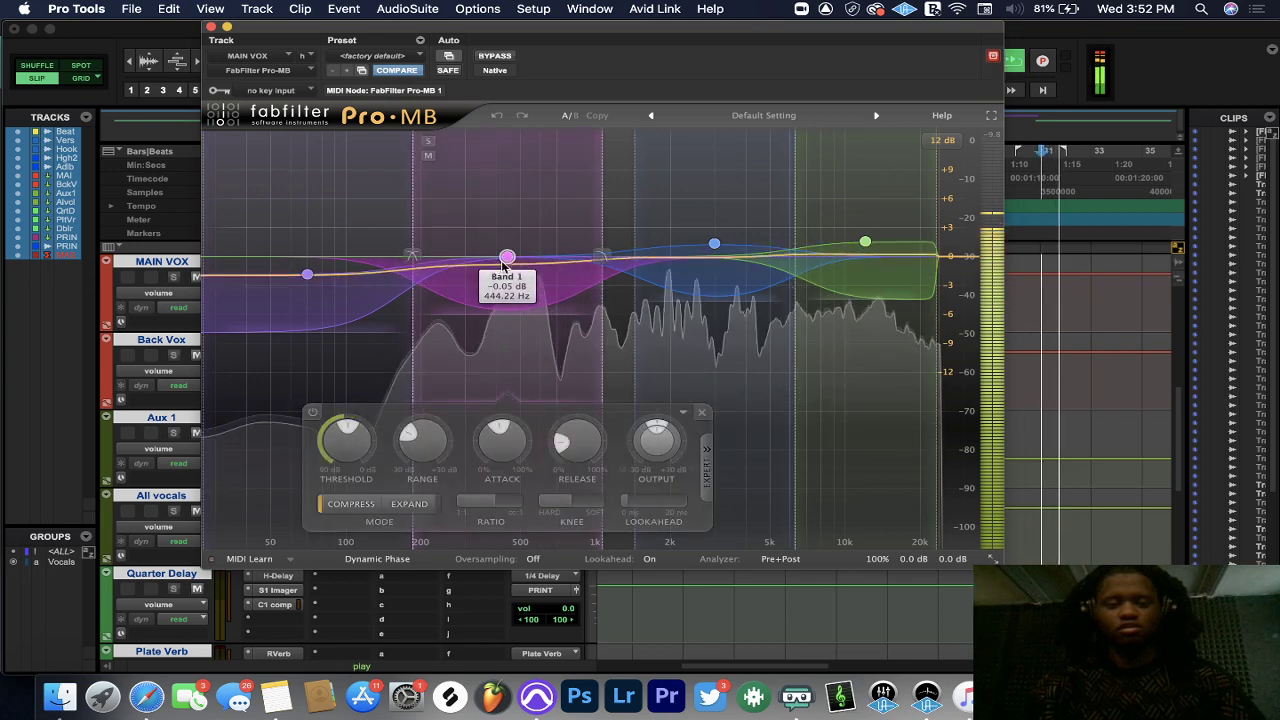
{"action": "left_click", "coordinate": [428, 143]}
{"action": "mouse_move", "coordinate": [360, 448]}
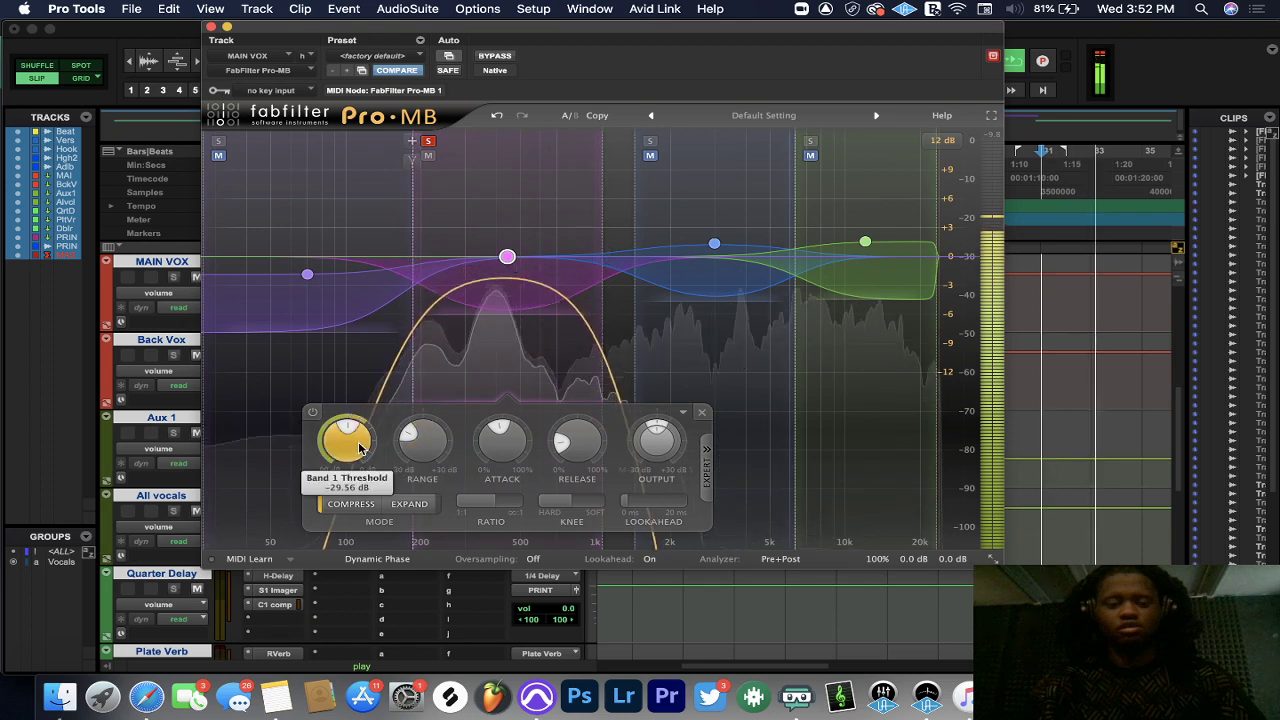
{"action": "left_click_drag", "start_coordinate": [360, 448], "coordinate": [356, 479]}
{"action": "left_click", "coordinate": [429, 142]}
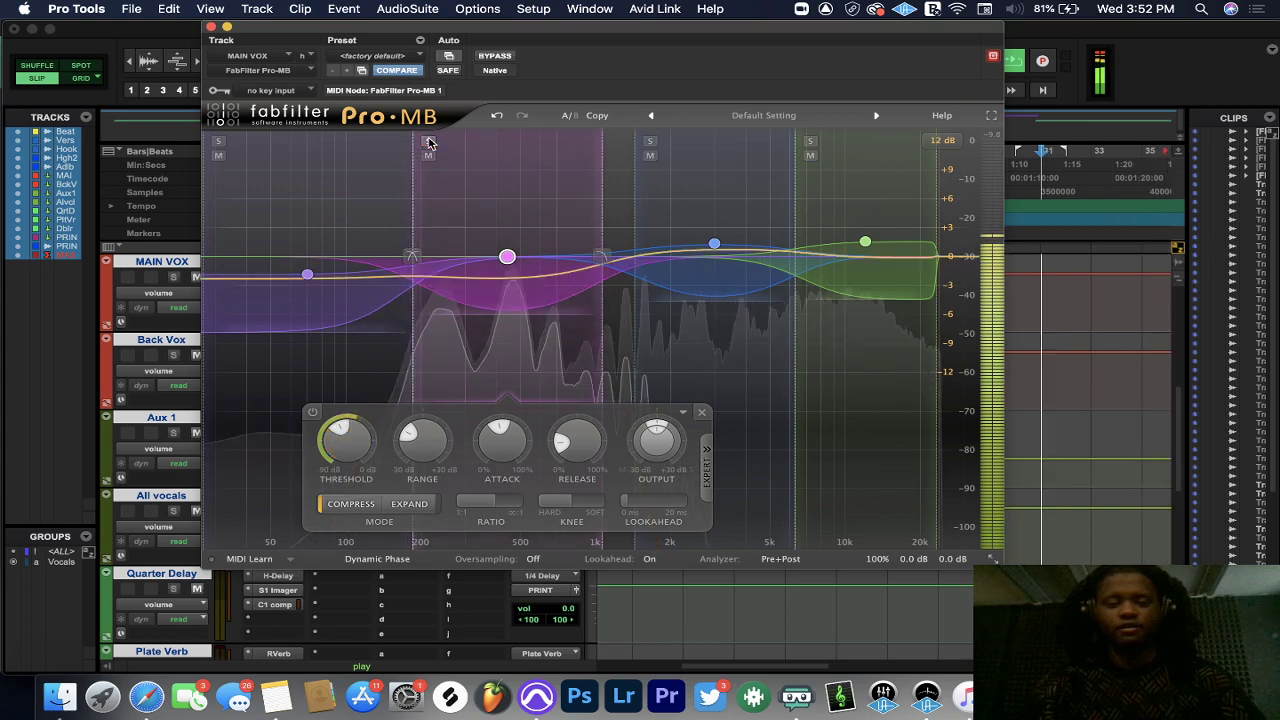
- Zoom the timeline out during playback and close MAIN VOX's Pro-MB window
{"action": "mouse_move", "coordinate": [352, 448]}
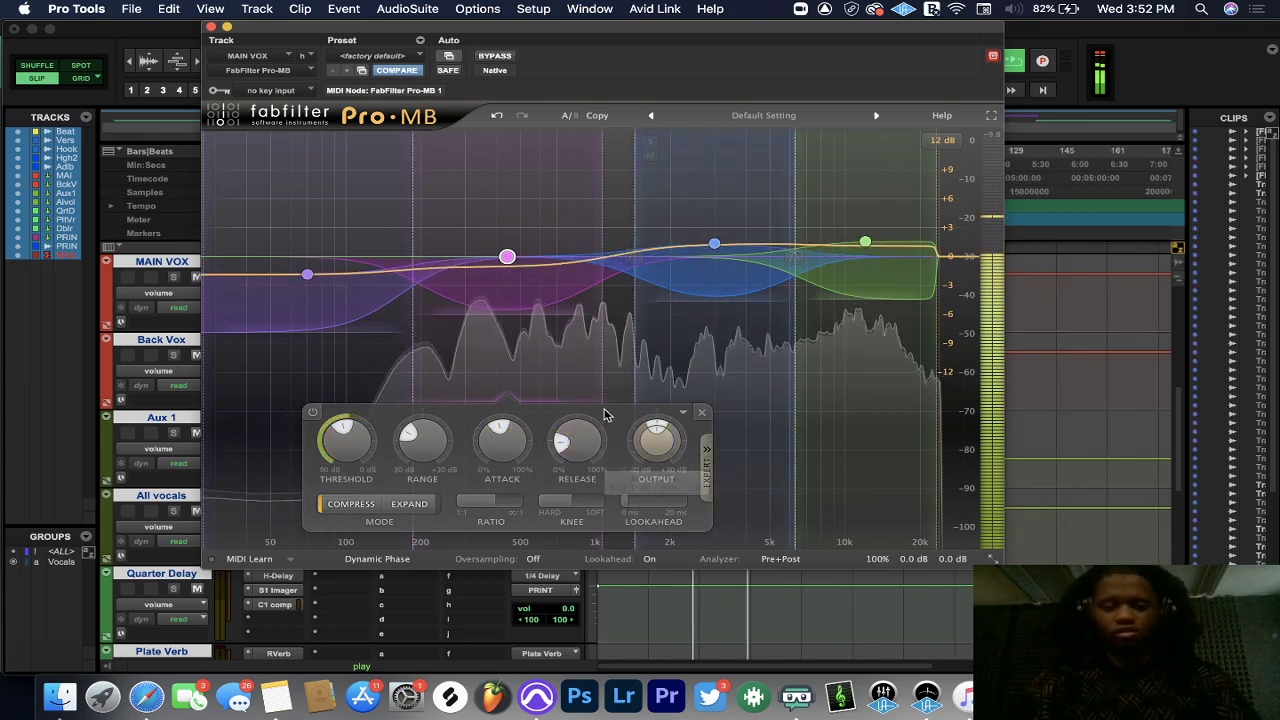
{"action": "key", "text": "r"}
{"action": "key", "text": "r"}
{"action": "key", "text": "r"}
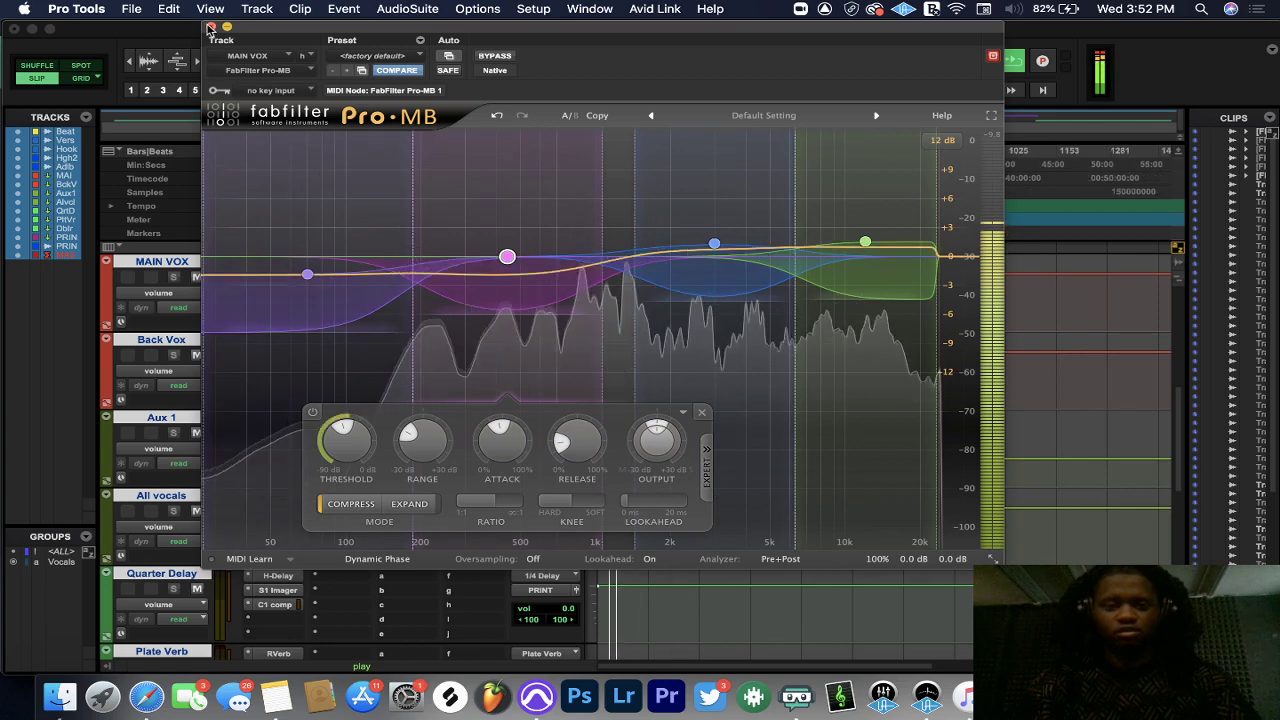
{"action": "left_click", "coordinate": [210, 27]}
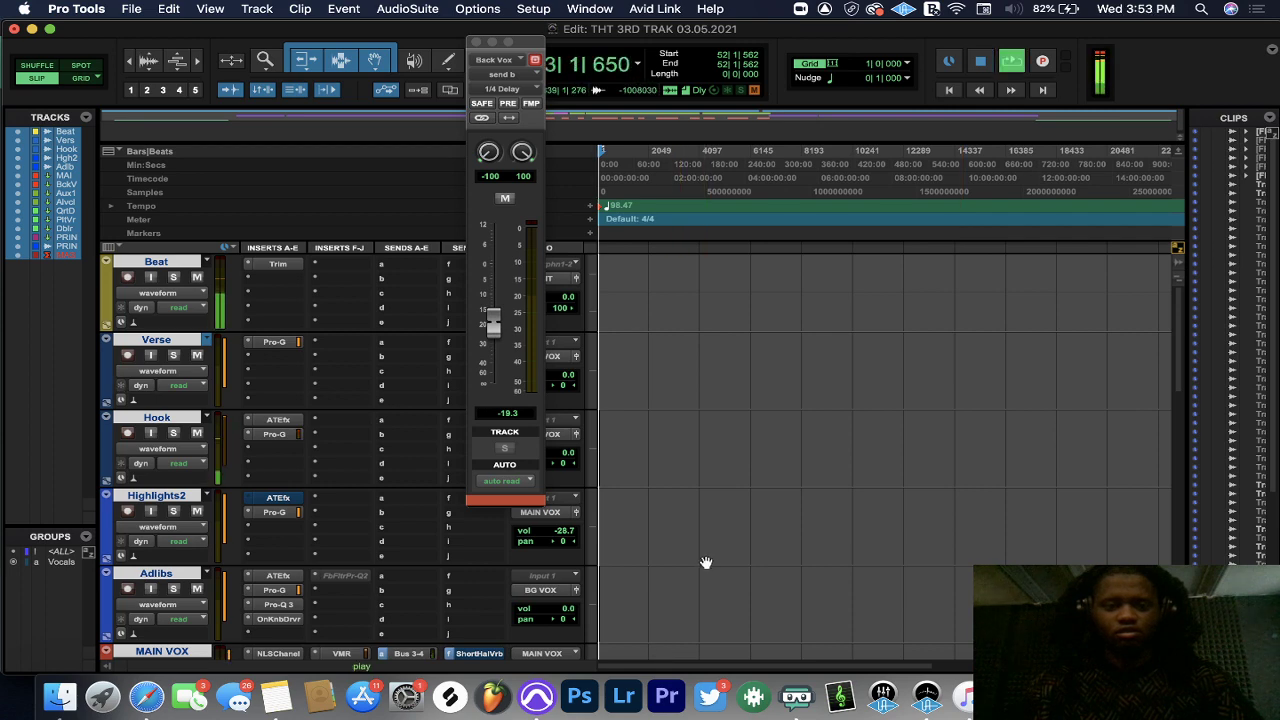
- Locate the end of the last hook on the timeline and play it from about bar 54
{"action": "scroll", "coordinate": [706, 562], "scroll_direction": "down", "scroll_amount": 5}
{"action": "scroll", "coordinate": [706, 562], "scroll_direction": "up", "scroll_amount": 6}
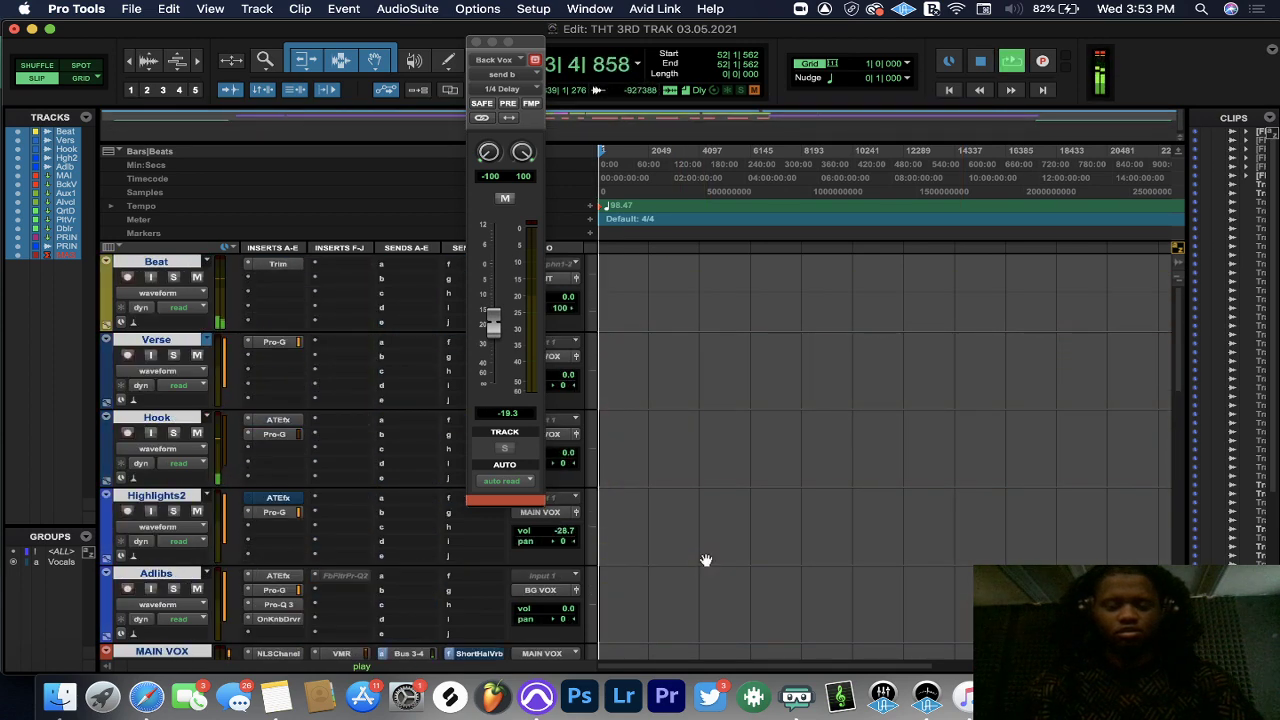
{"action": "scroll", "coordinate": [706, 560], "scroll_direction": "up", "scroll_amount": 4}
{"action": "scroll", "coordinate": [706, 559], "scroll_direction": "up", "scroll_amount": 5}
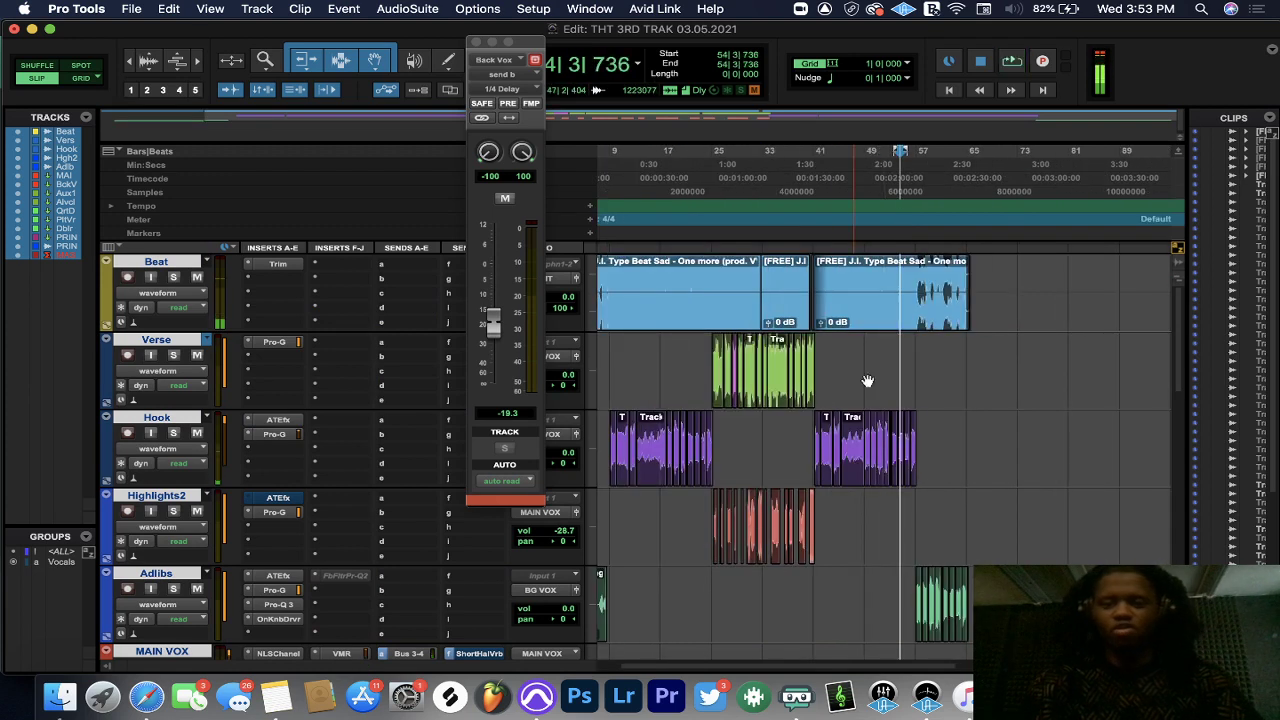
{"action": "scroll", "coordinate": [858, 363], "scroll_direction": "down", "scroll_amount": 8}
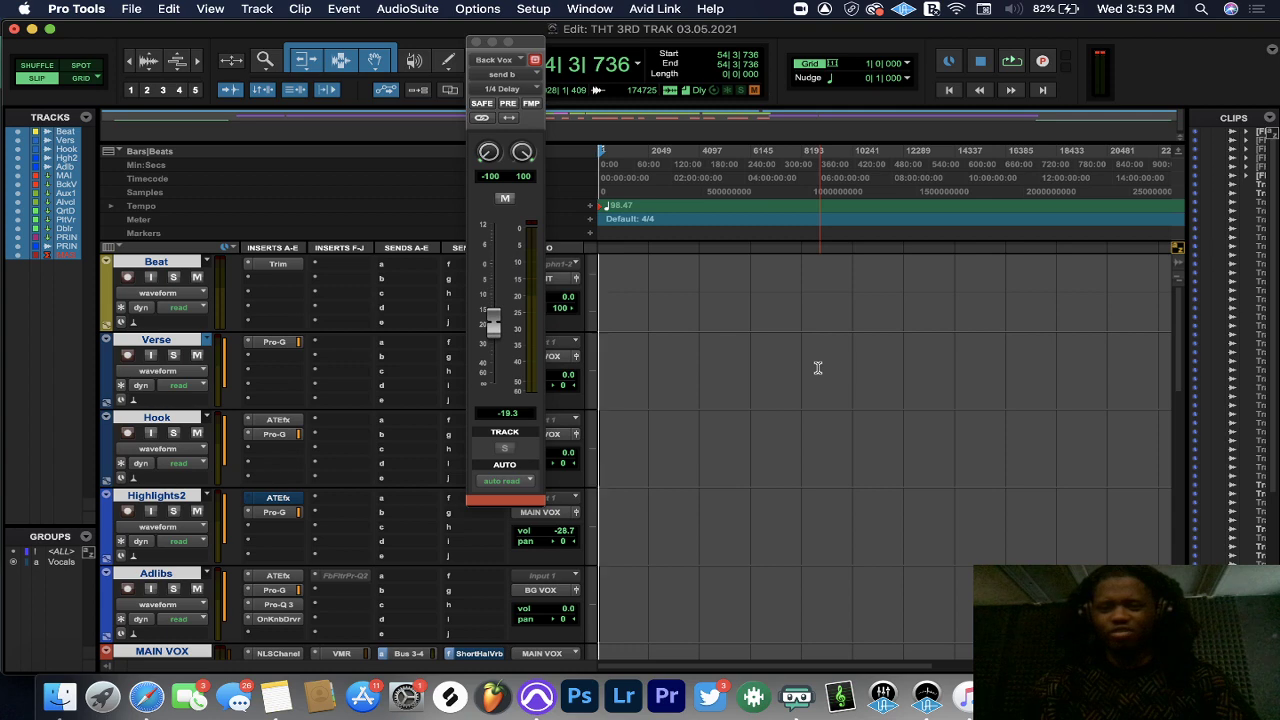
{"action": "scroll", "coordinate": [817, 368], "scroll_direction": "up", "scroll_amount": 10}
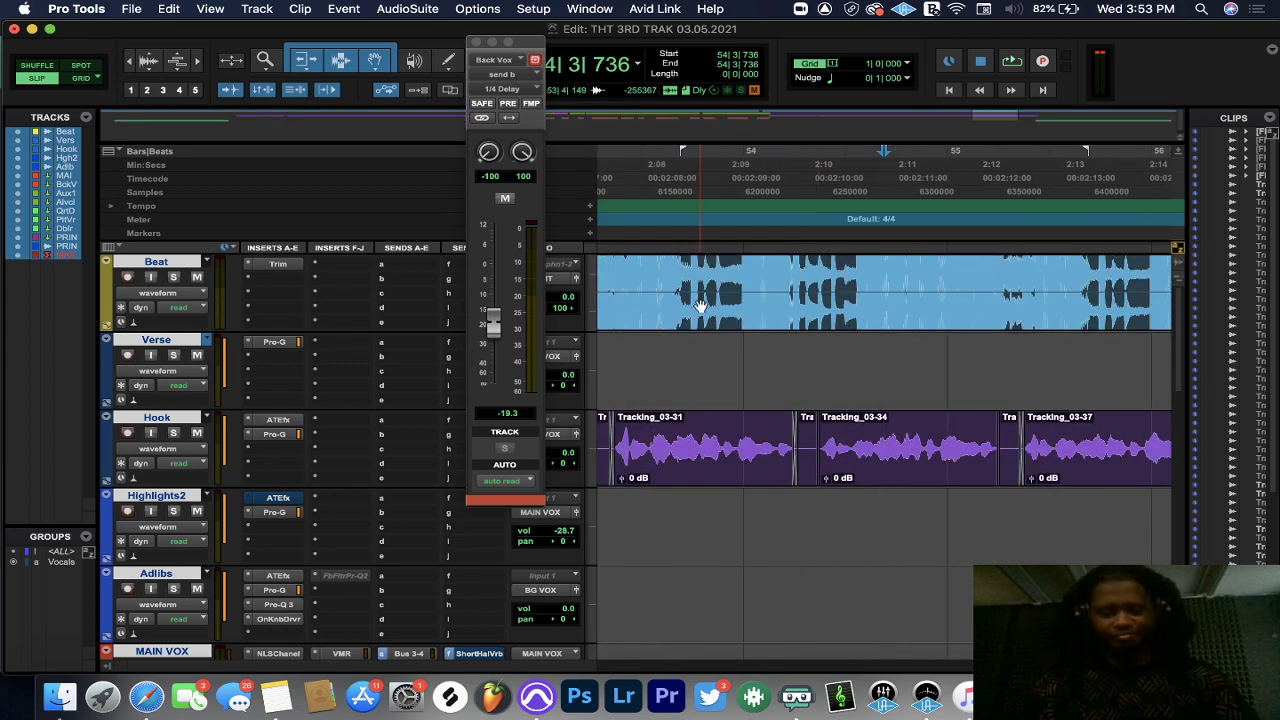
{"action": "scroll", "coordinate": [704, 308], "scroll_direction": "up", "scroll_amount": 2}
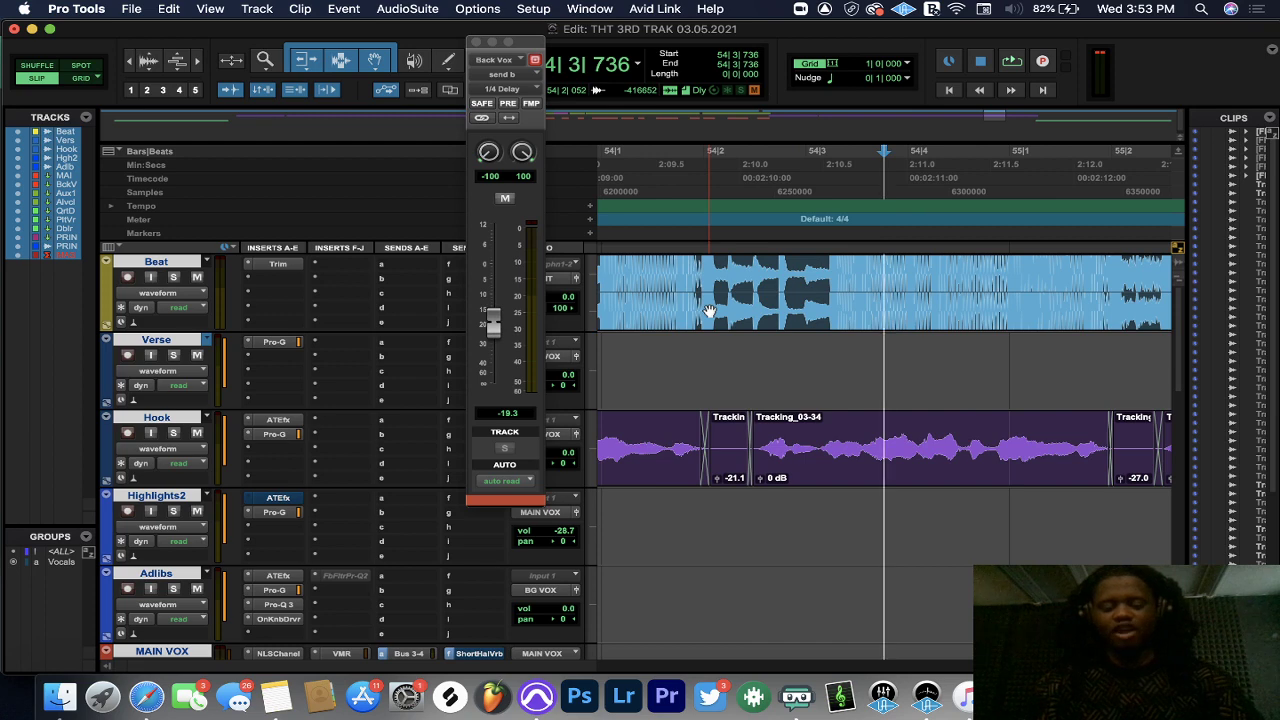
{"action": "scroll", "coordinate": [708, 311], "scroll_direction": "down", "scroll_amount": 4}
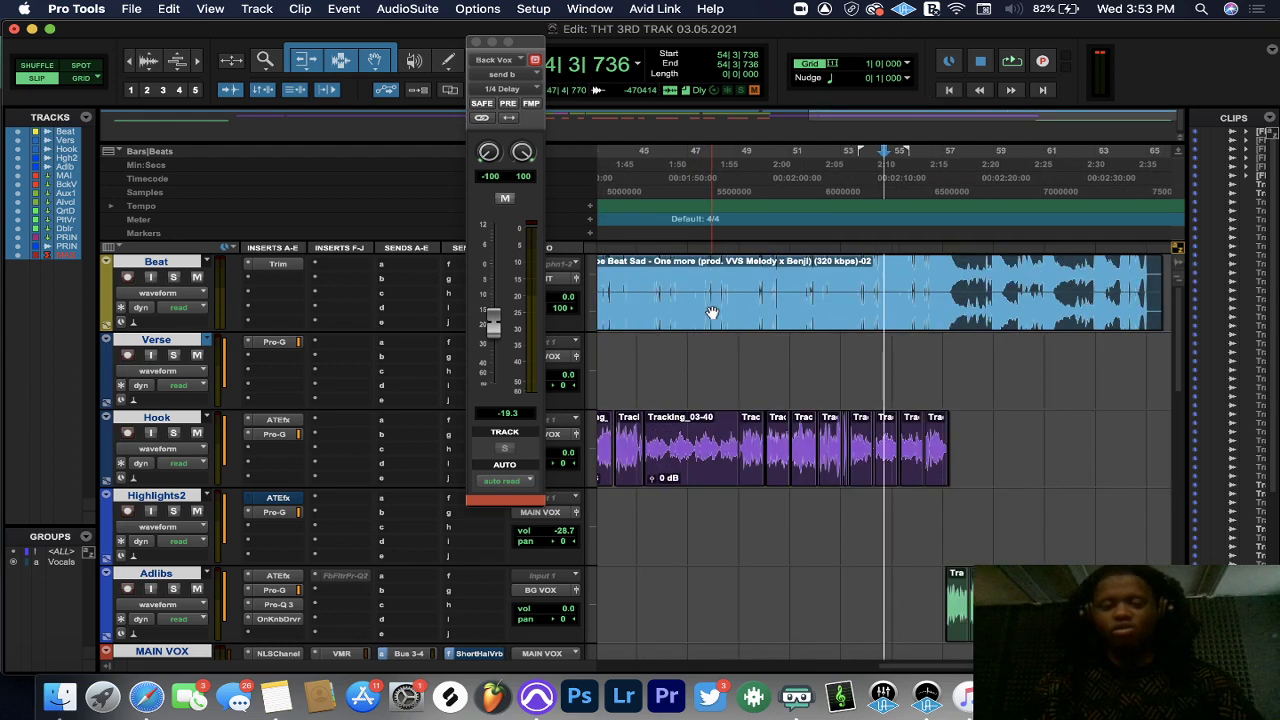
{"action": "scroll", "coordinate": [712, 313], "scroll_direction": "up", "scroll_amount": 2}
{"action": "key", "text": "space"}
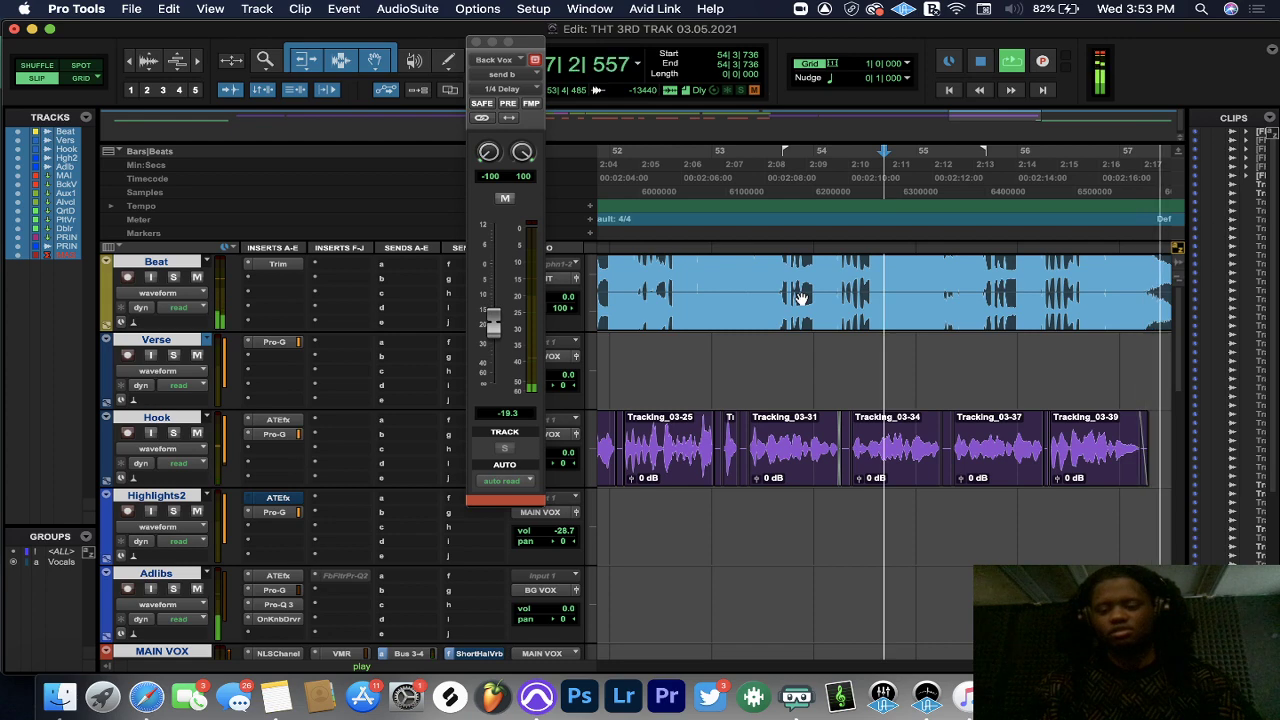
- Adjust the FG-Stress output in Back Vox's Virtual Mix Rack during the adlibs and close the plug-in window
{"action": "scroll", "coordinate": [705, 589], "scroll_direction": "down", "scroll_amount": 10}
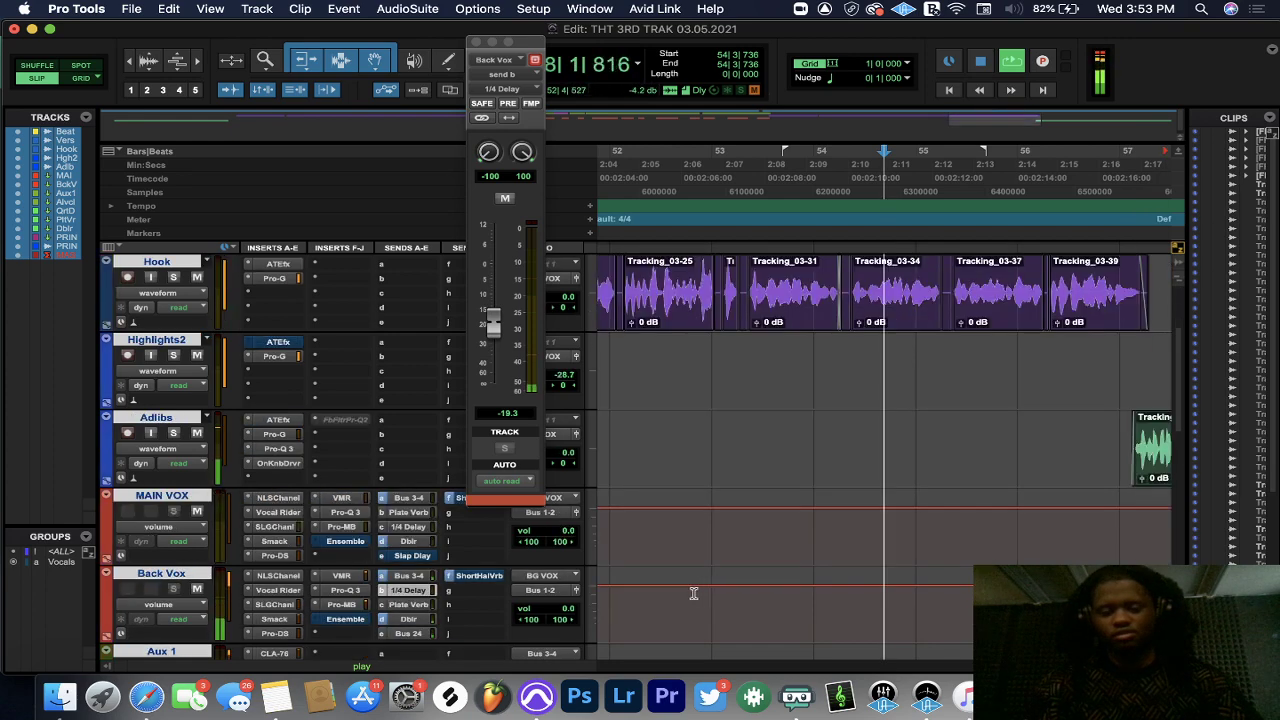
{"action": "scroll", "coordinate": [640, 431], "scroll_direction": "up", "scroll_amount": 5}
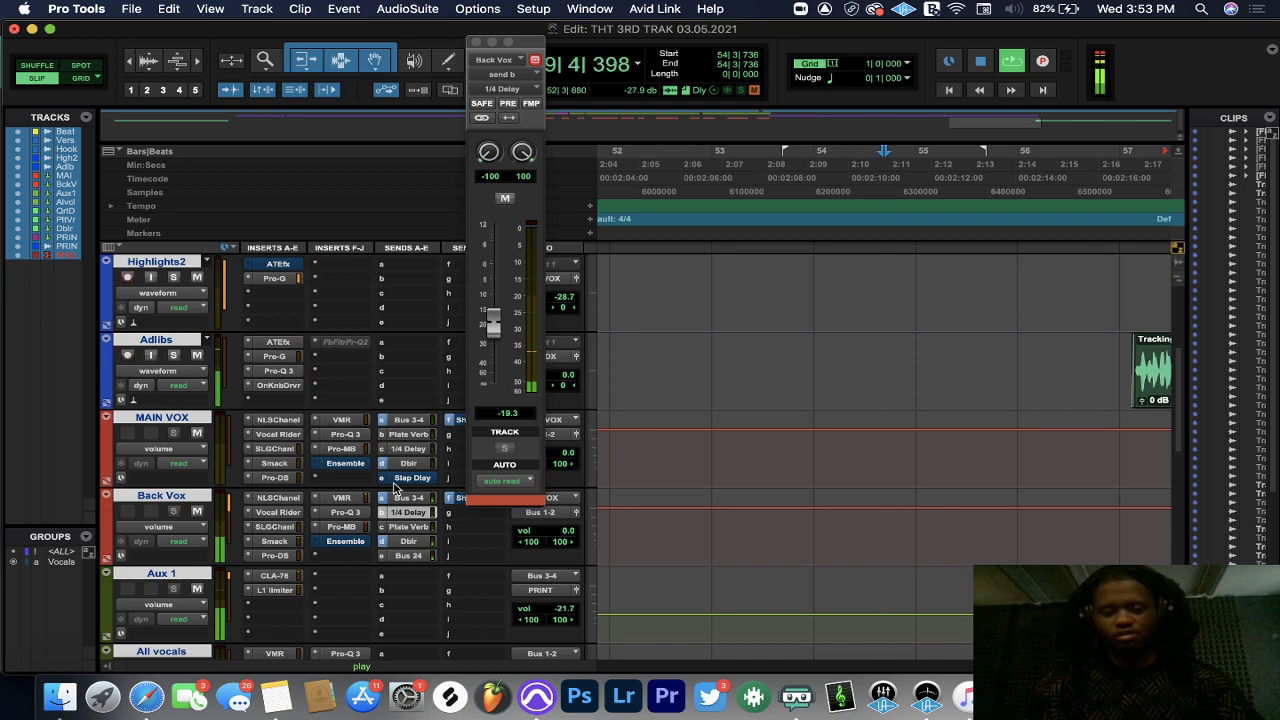
{"action": "left_click", "coordinate": [362, 501]}
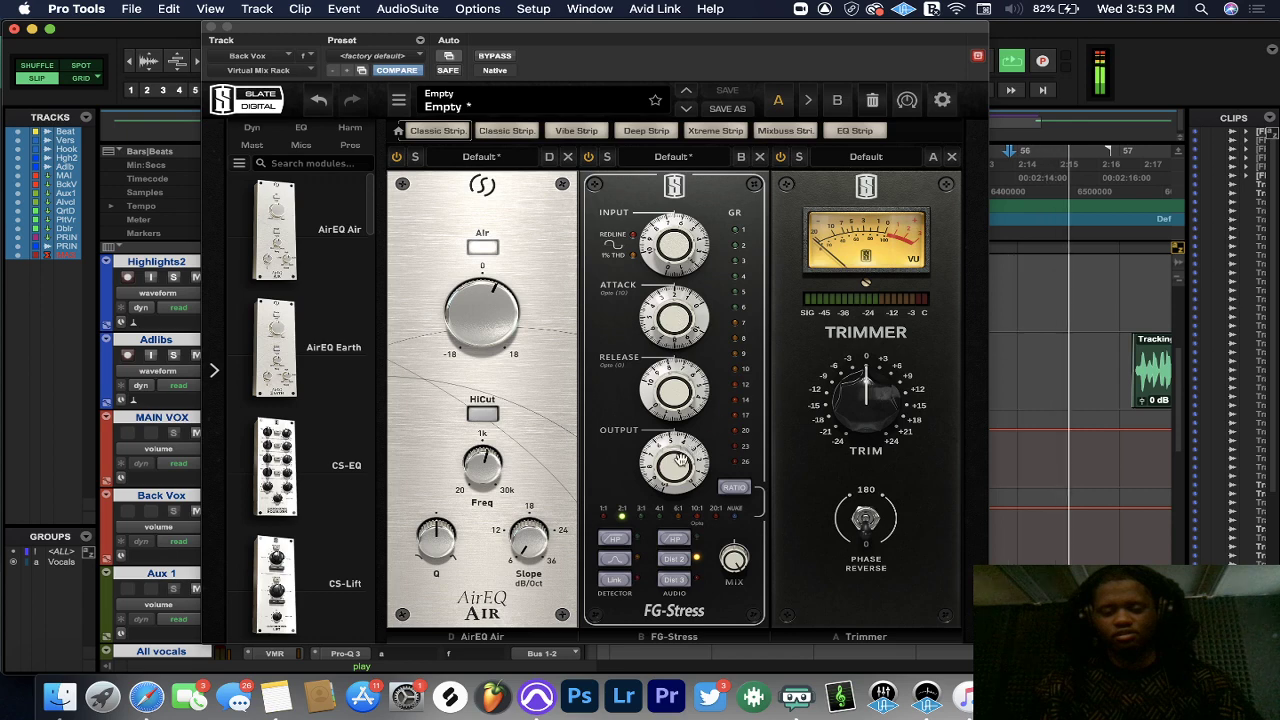
{"action": "mouse_move", "coordinate": [675, 478]}
{"action": "scroll", "coordinate": [675, 478], "scroll_direction": "up", "scroll_amount": 2}
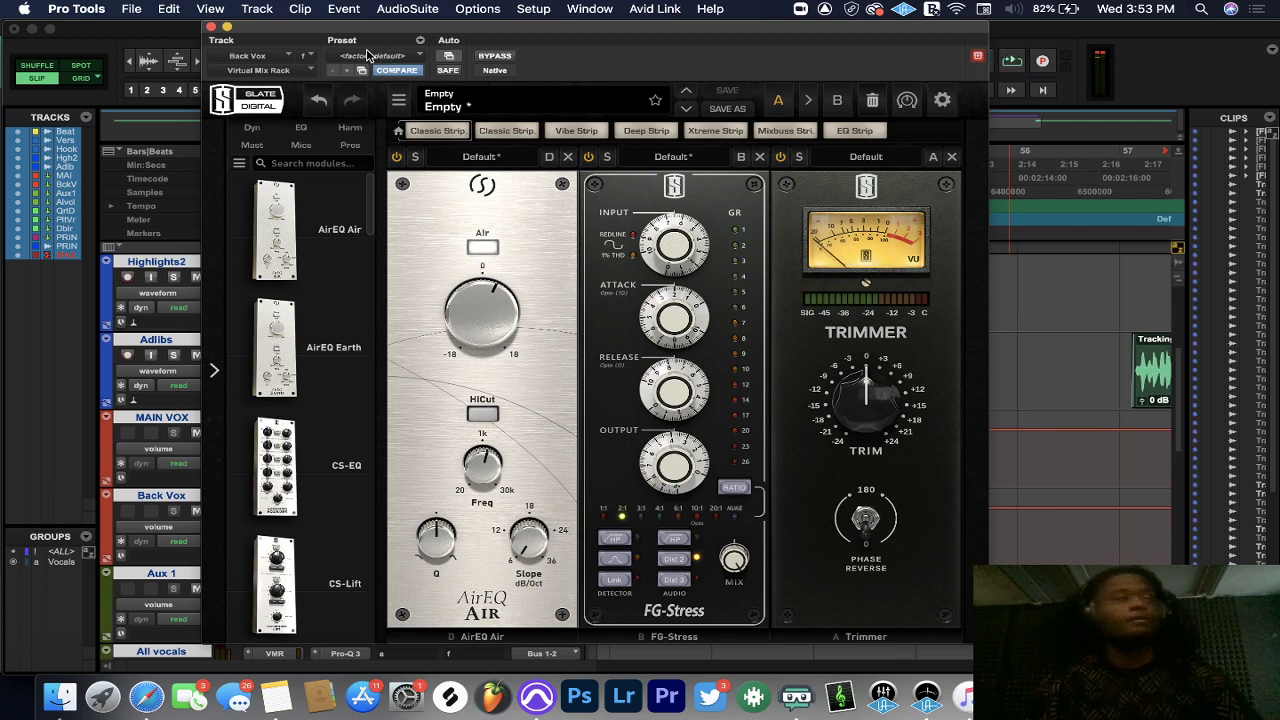
{"action": "left_click", "coordinate": [210, 27]}
- Issue the quit command for Pro Tools and switch to Streamlabs OBS
{"action": "scroll", "coordinate": [655, 308], "scroll_direction": "up", "scroll_amount": 3}
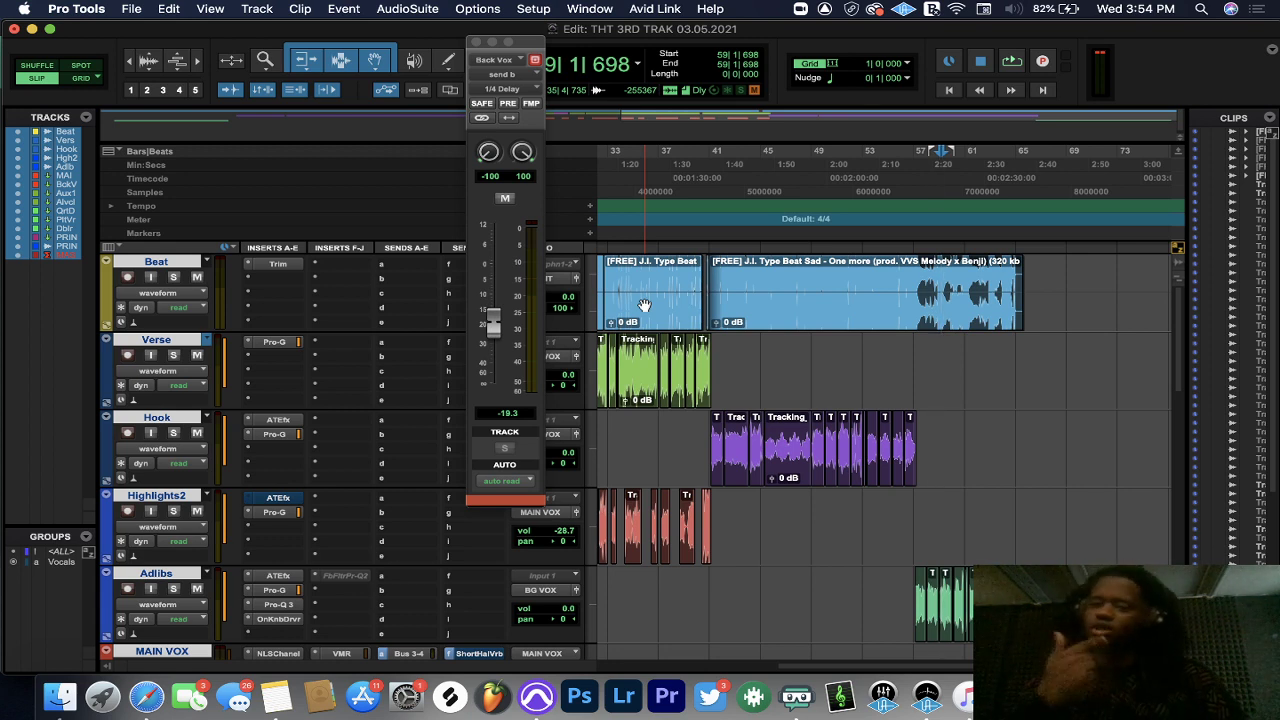
{"action": "left_click", "coordinate": [76, 8]}
{"action": "left_click", "coordinate": [66, 160]}
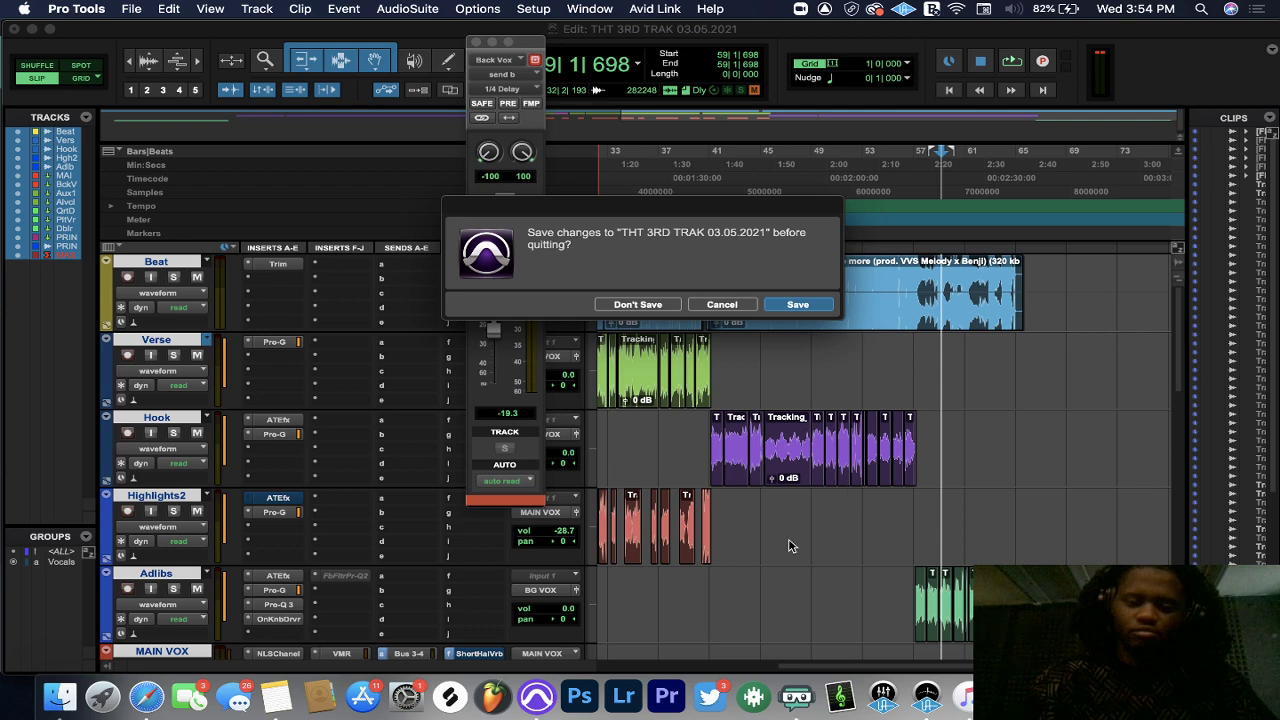
{"action": "left_click", "coordinate": [797, 697]}
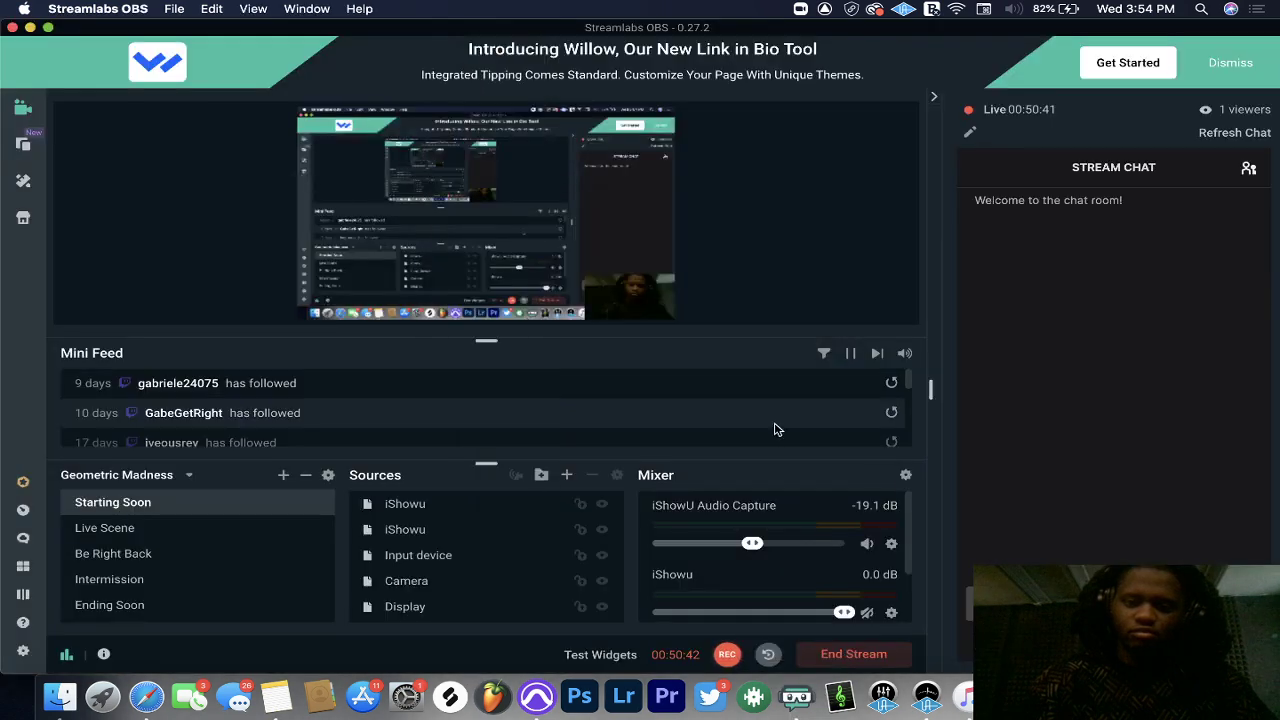